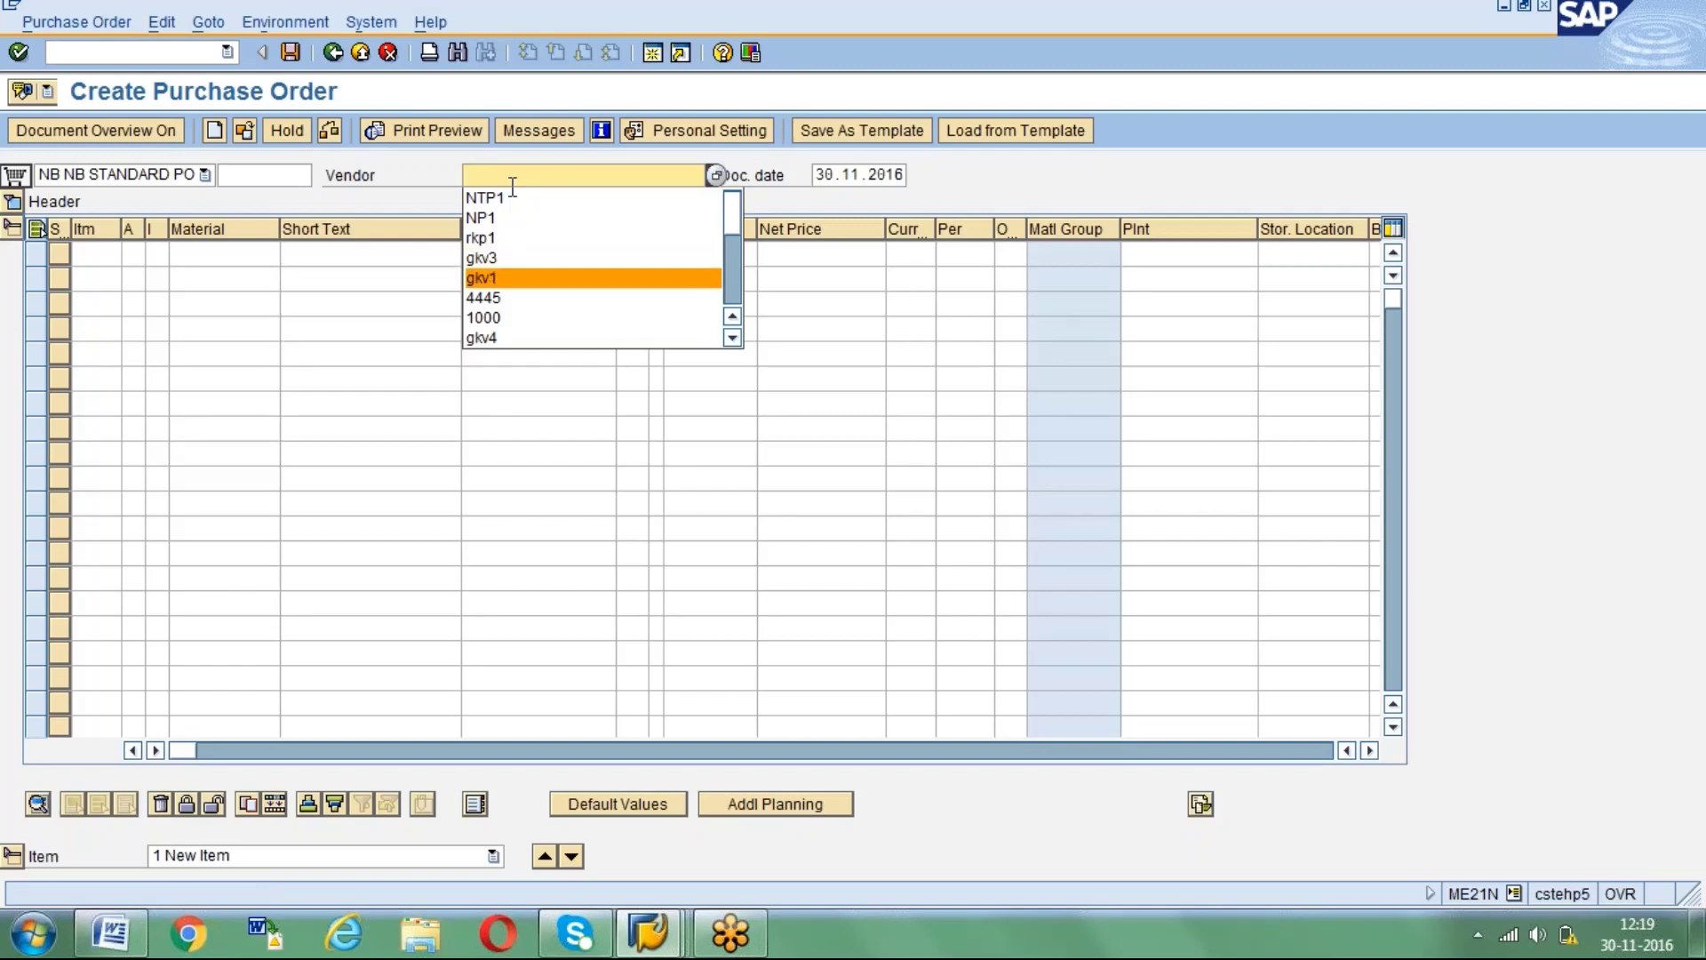
key("Down")
key("Down")
key("Return")
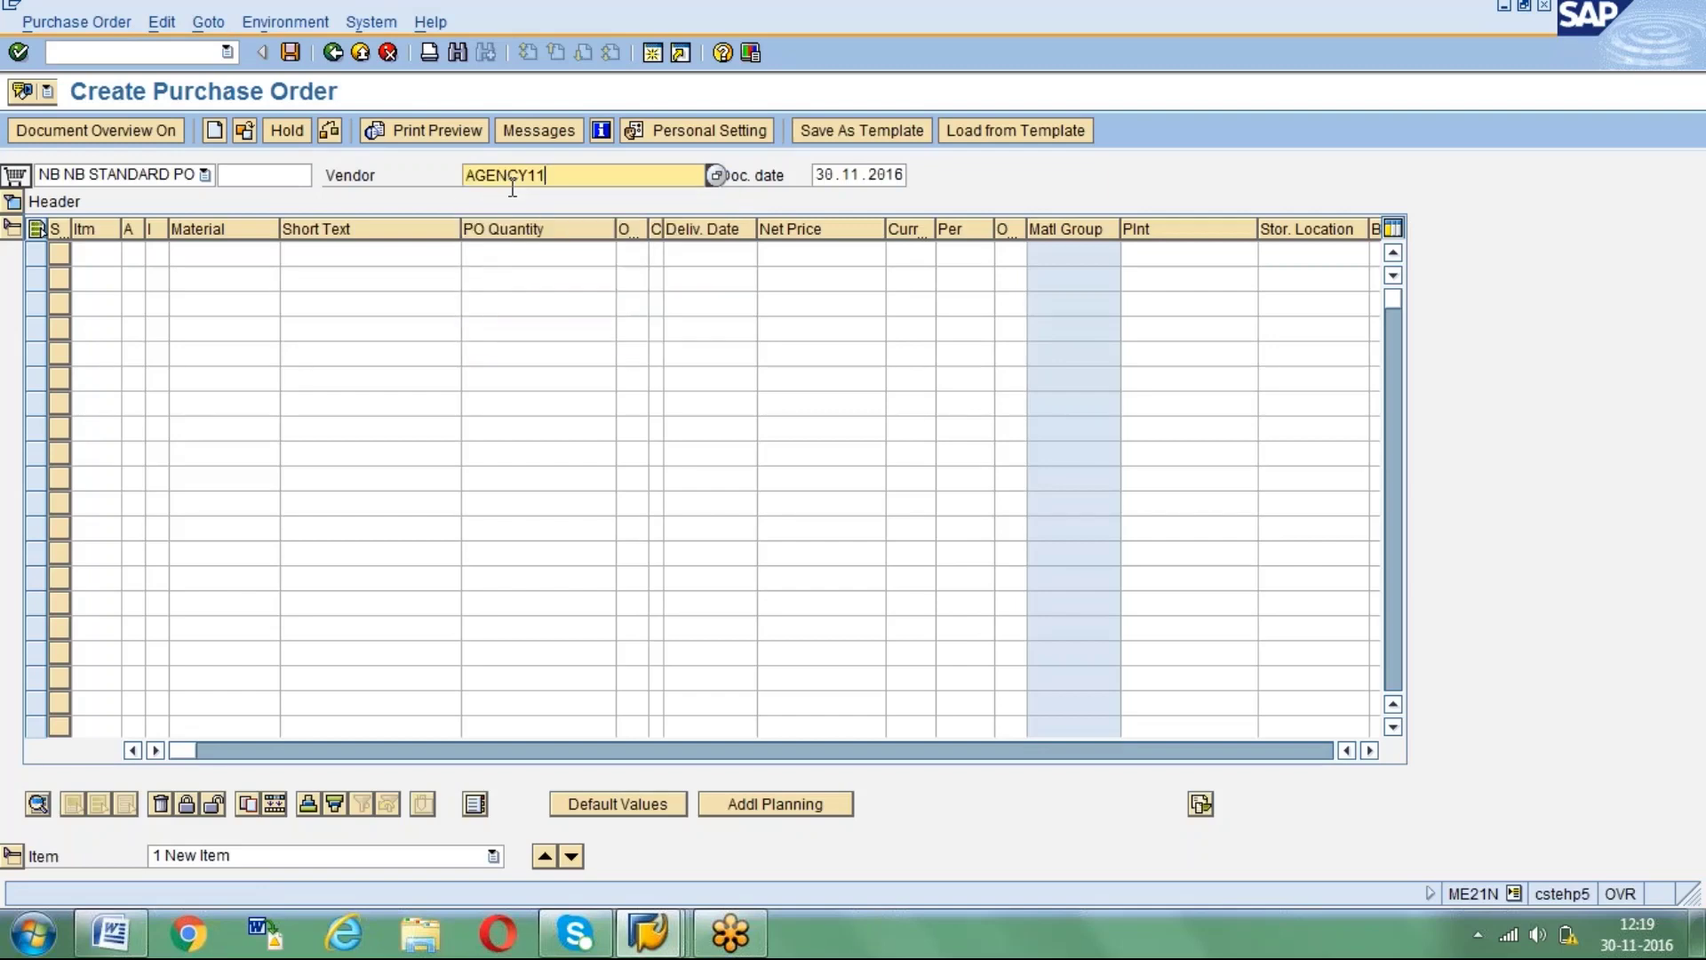
key("BackSpace")
key("BackSpace")
key("BackSpace")
key("BackSpace")
key("BackSpace")
key("BackSpace")
key("BackSpace")
key("BackSpace")
Set the purchase order's vendor to gkv1.
type("GK")
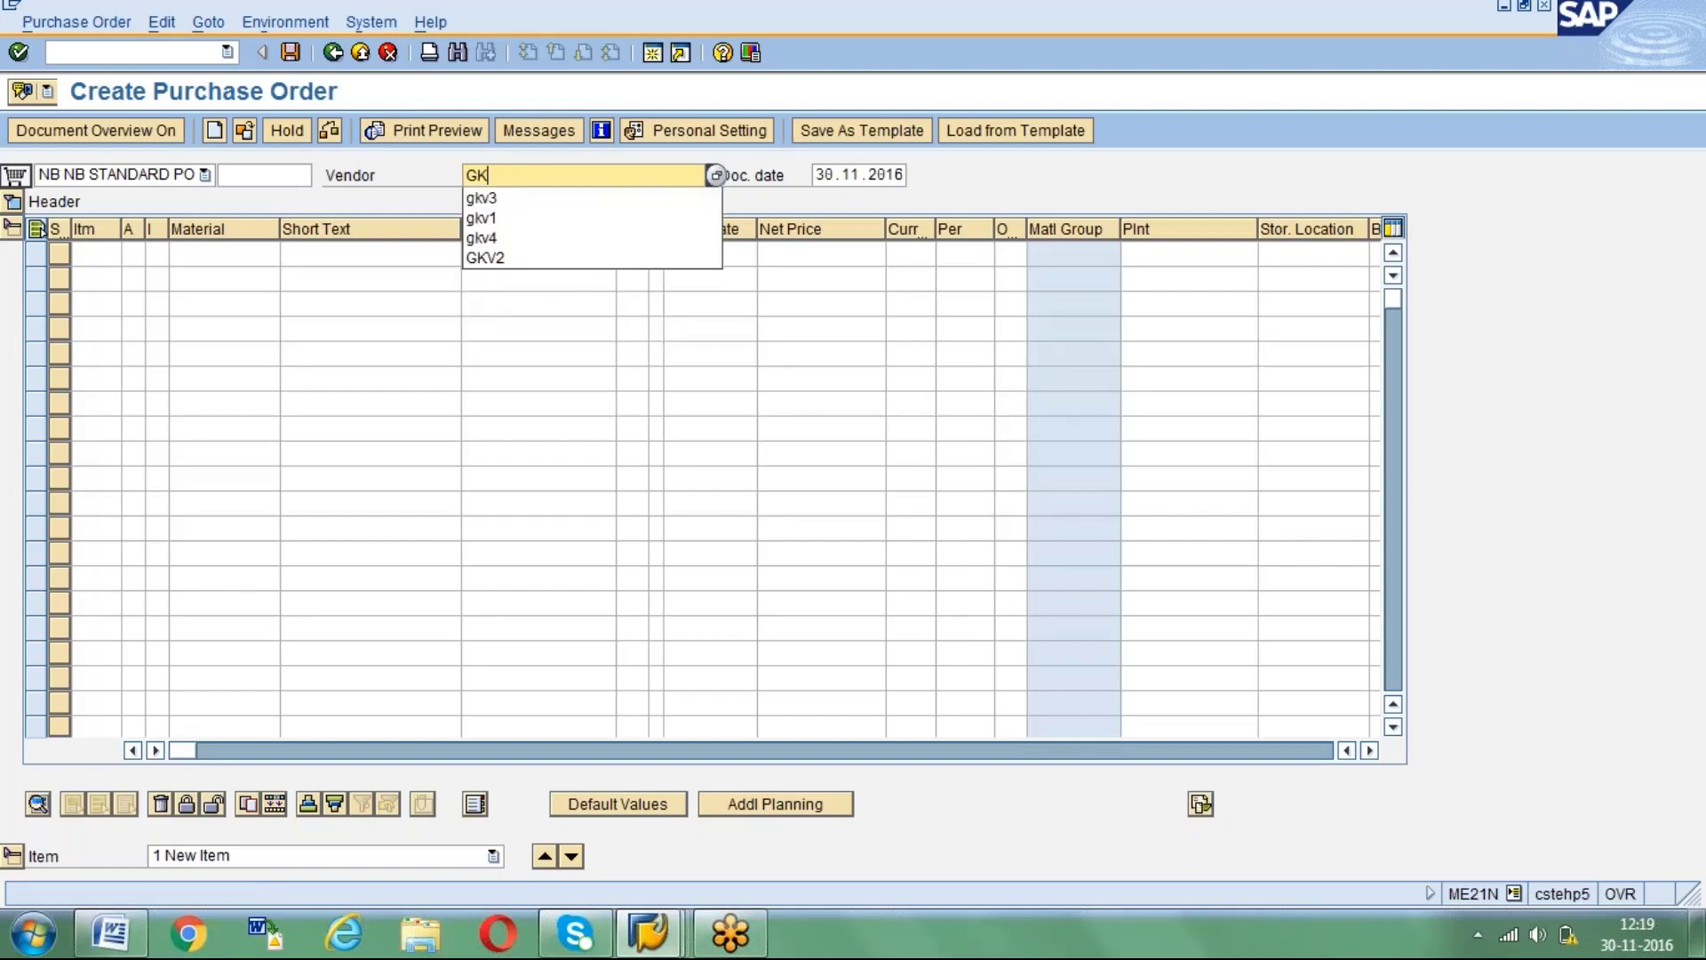
key("Down")
key("Down")
key("Return")
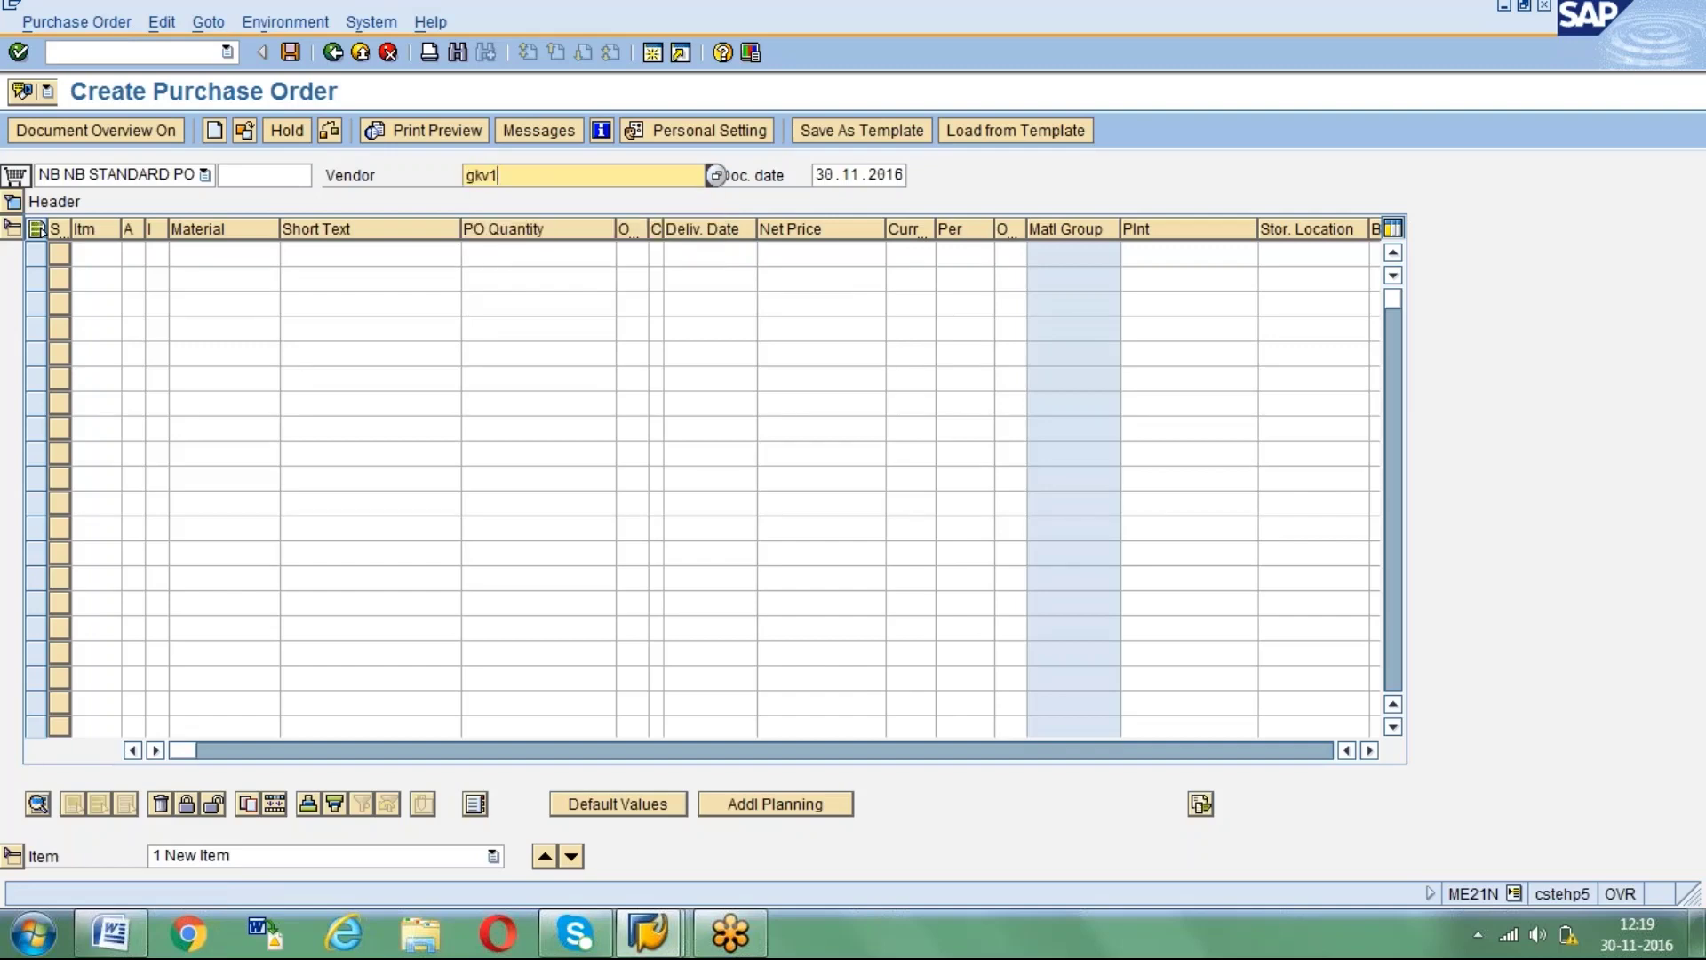
key("Return")
type("ntpc")
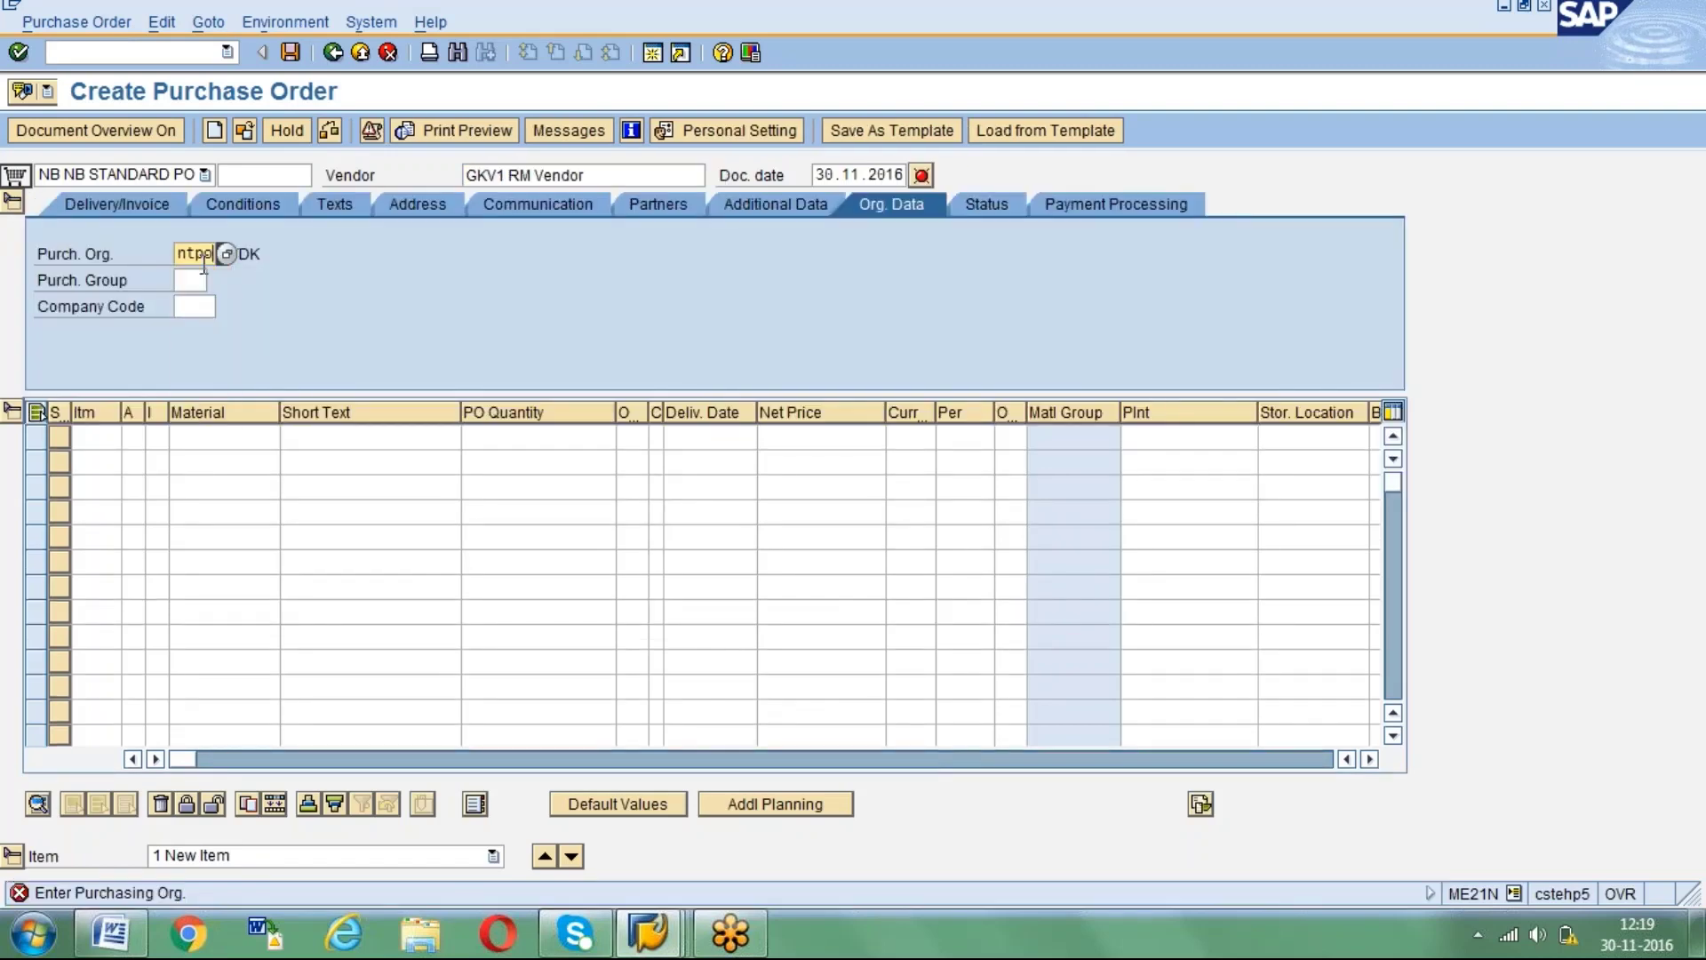
key("BackSpace")
key("BackSpace")
key("BackSpace")
key("BackSpace")
Set the header's purchasing organization to gpor and the purchasing group to 004.
key("Down")
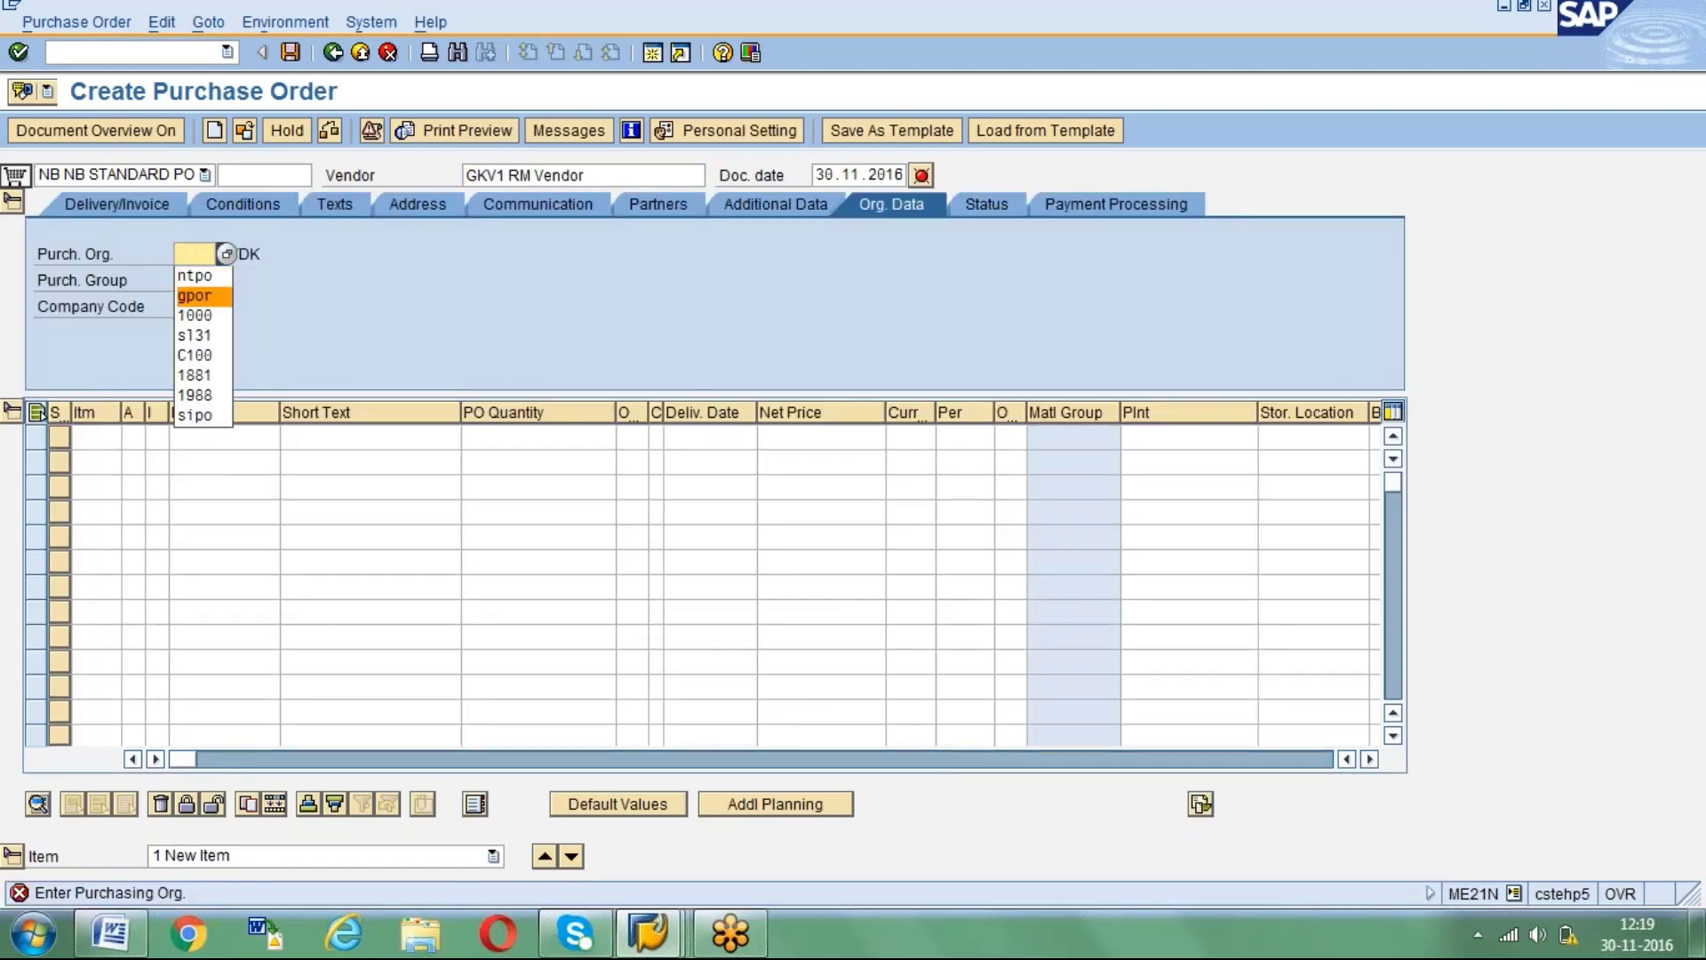
key("Return")
key("Return")
type("004")
key("Return")
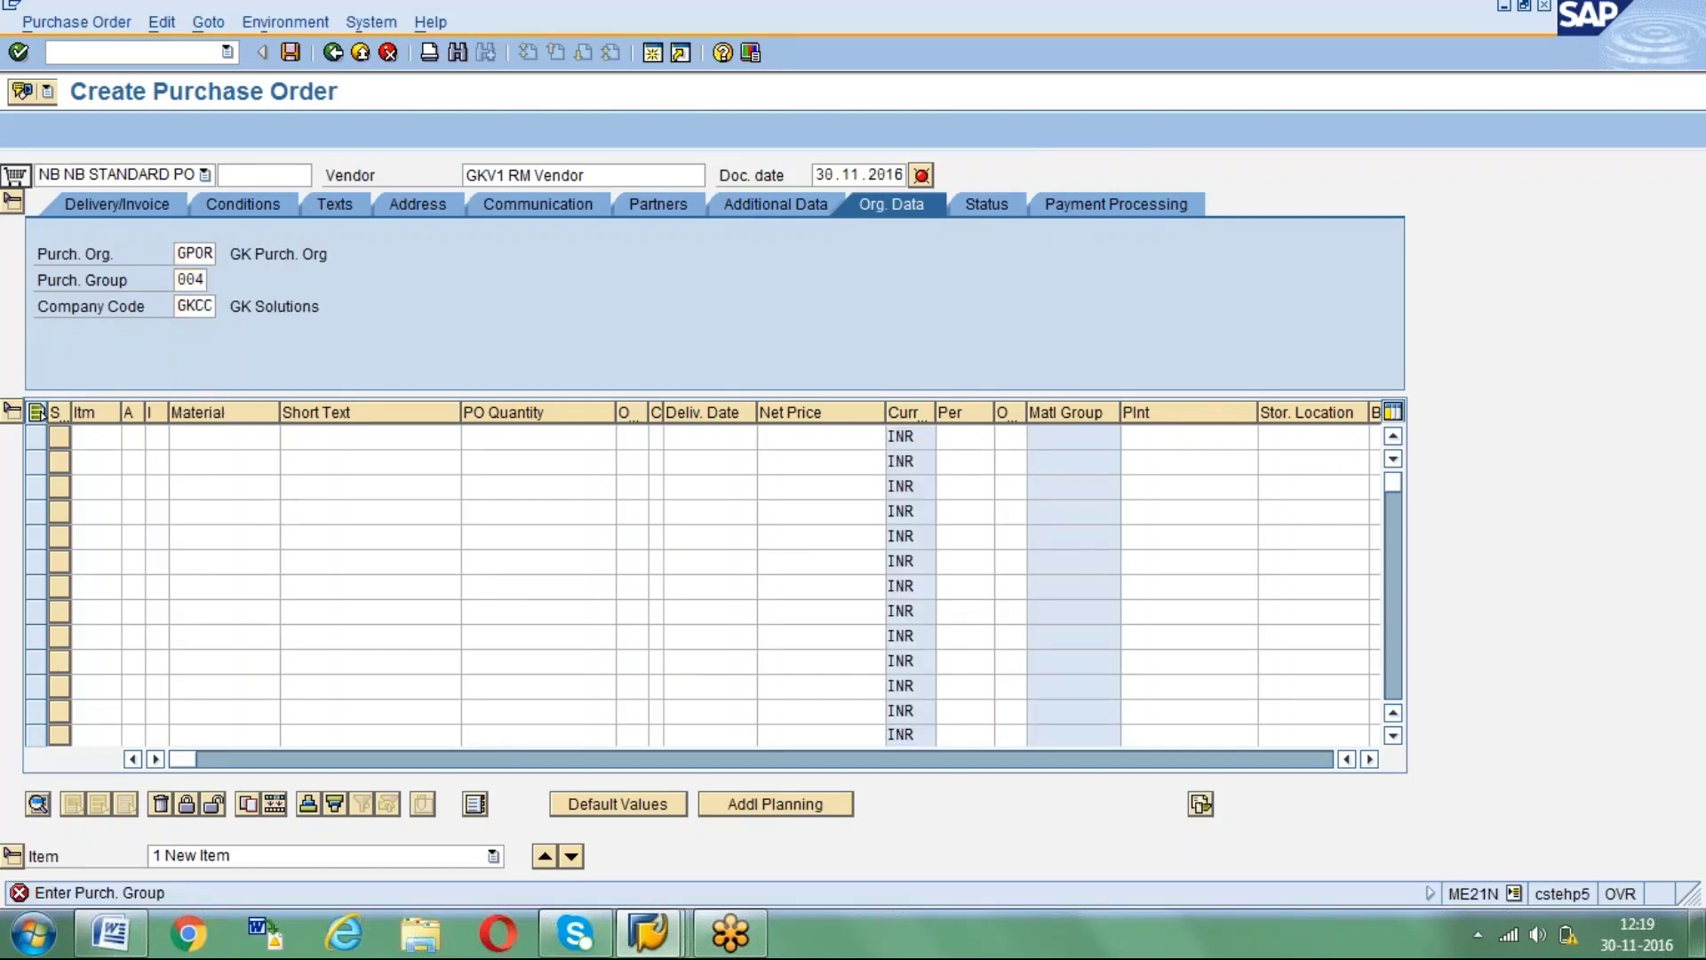
Enter material 214 in the first item row of the purchase order.
left_click(199, 439)
key("Down")
key("Down")
key("Down")
key("Down")
key("Down")
key("Down")
key("Down")
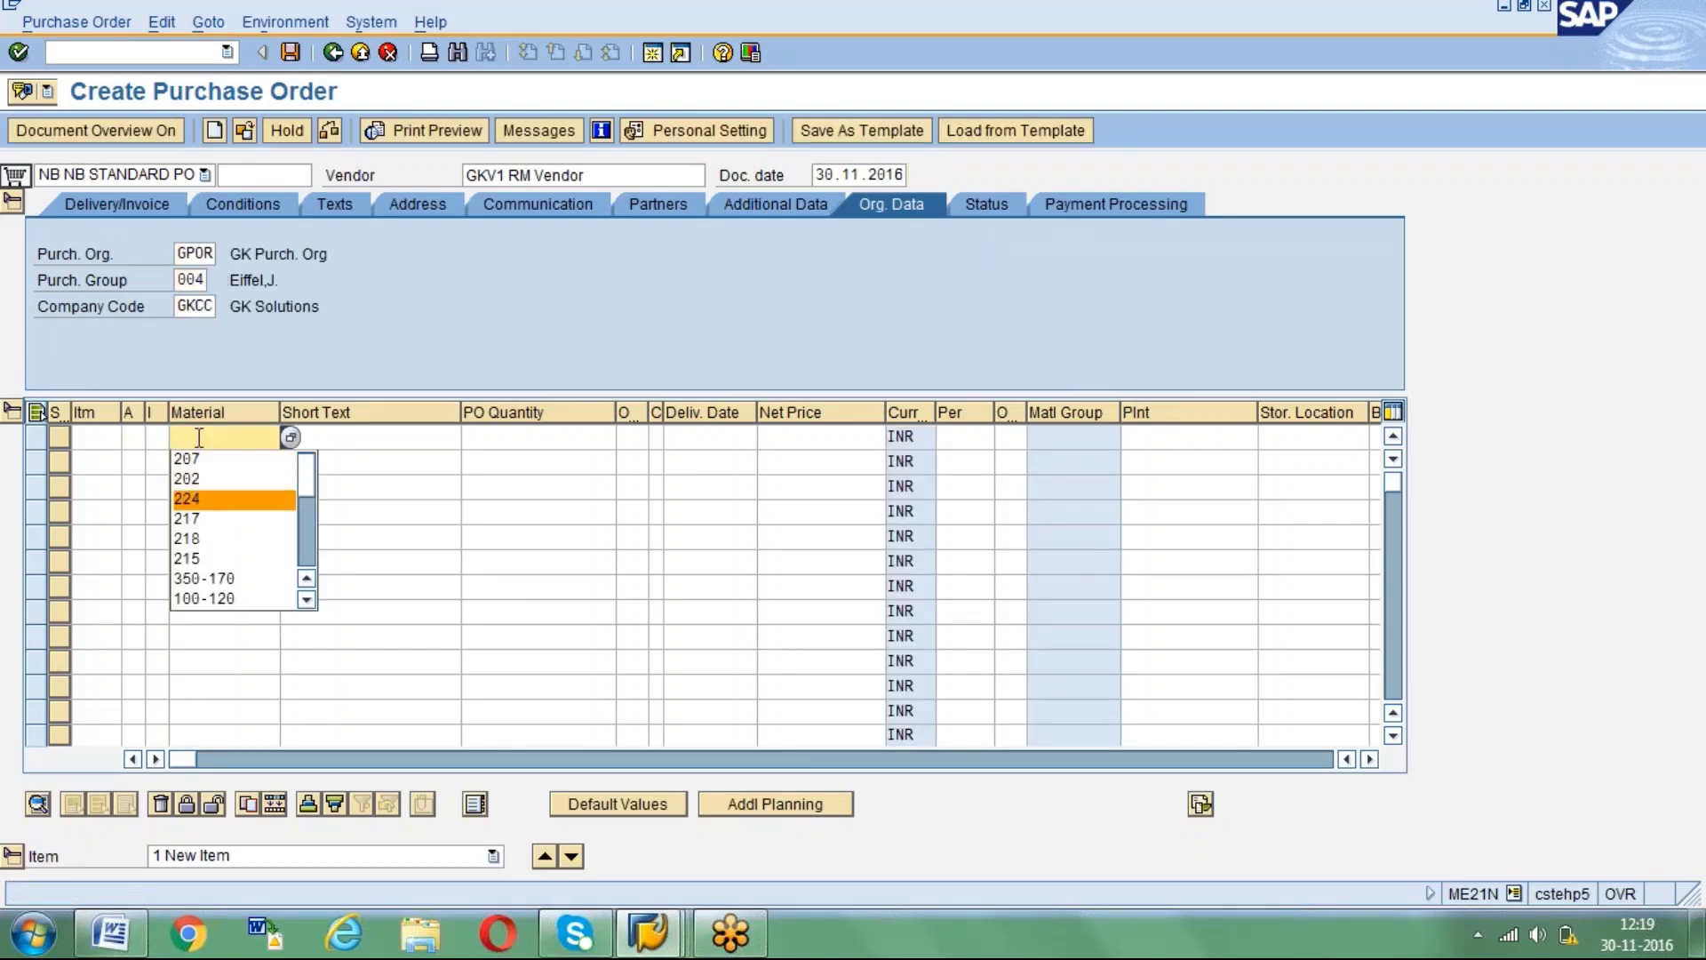
key("Down")
key("Down")
key("Down")
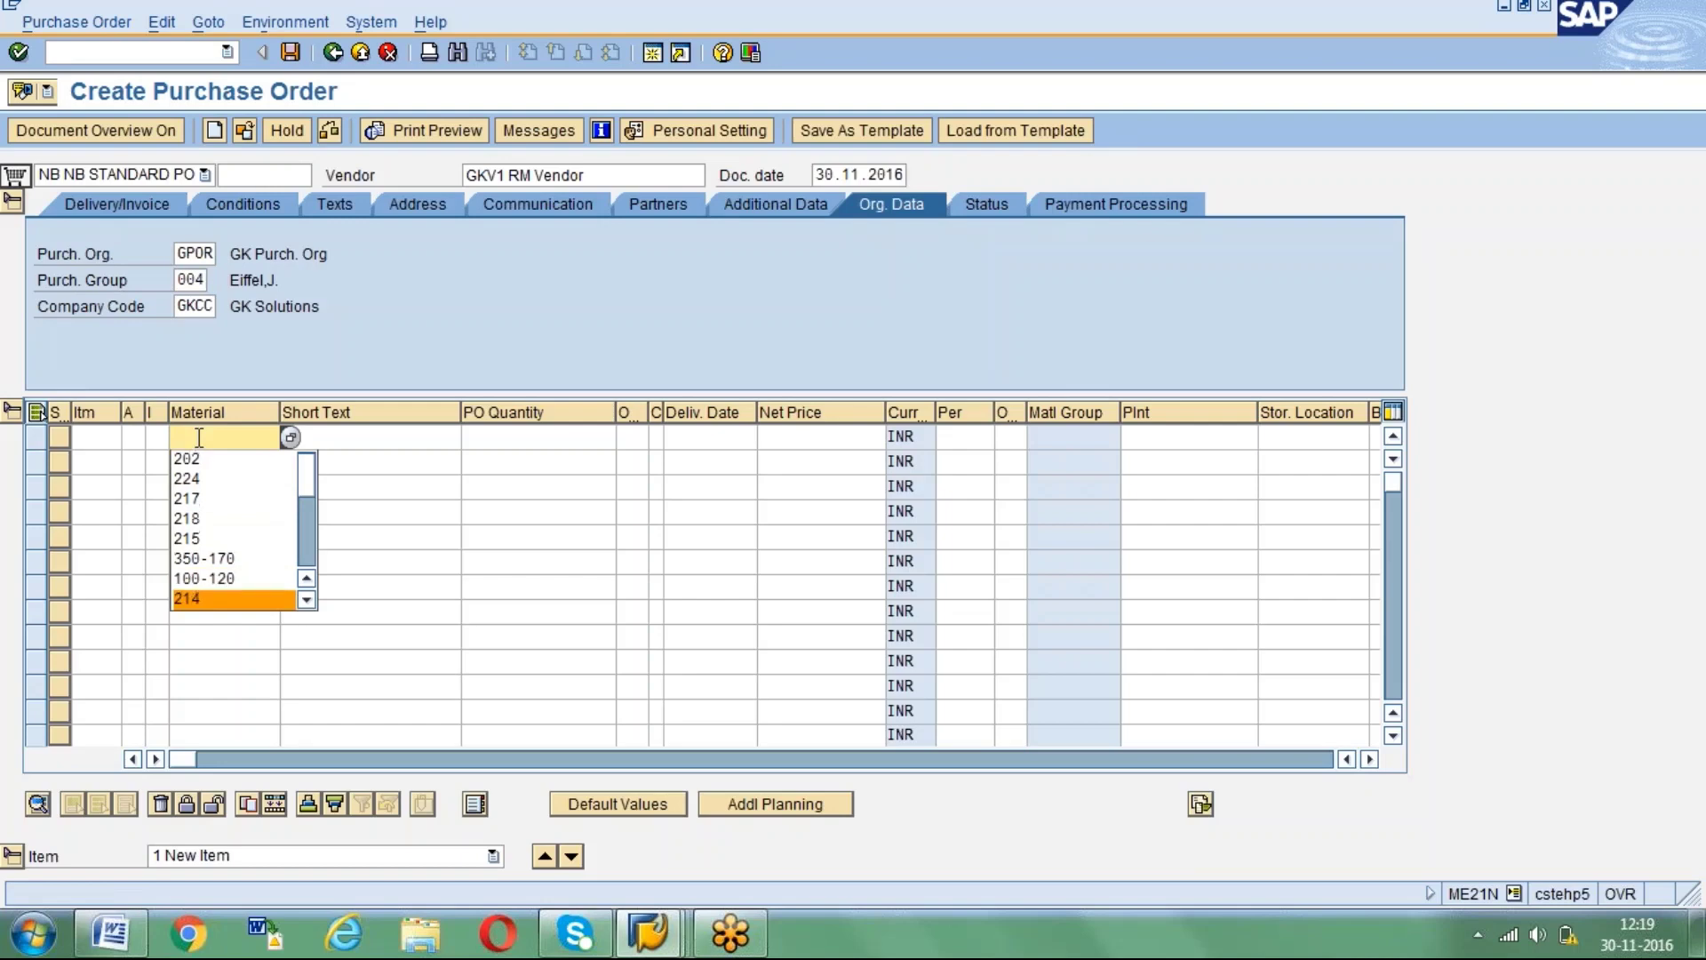
key("Return")
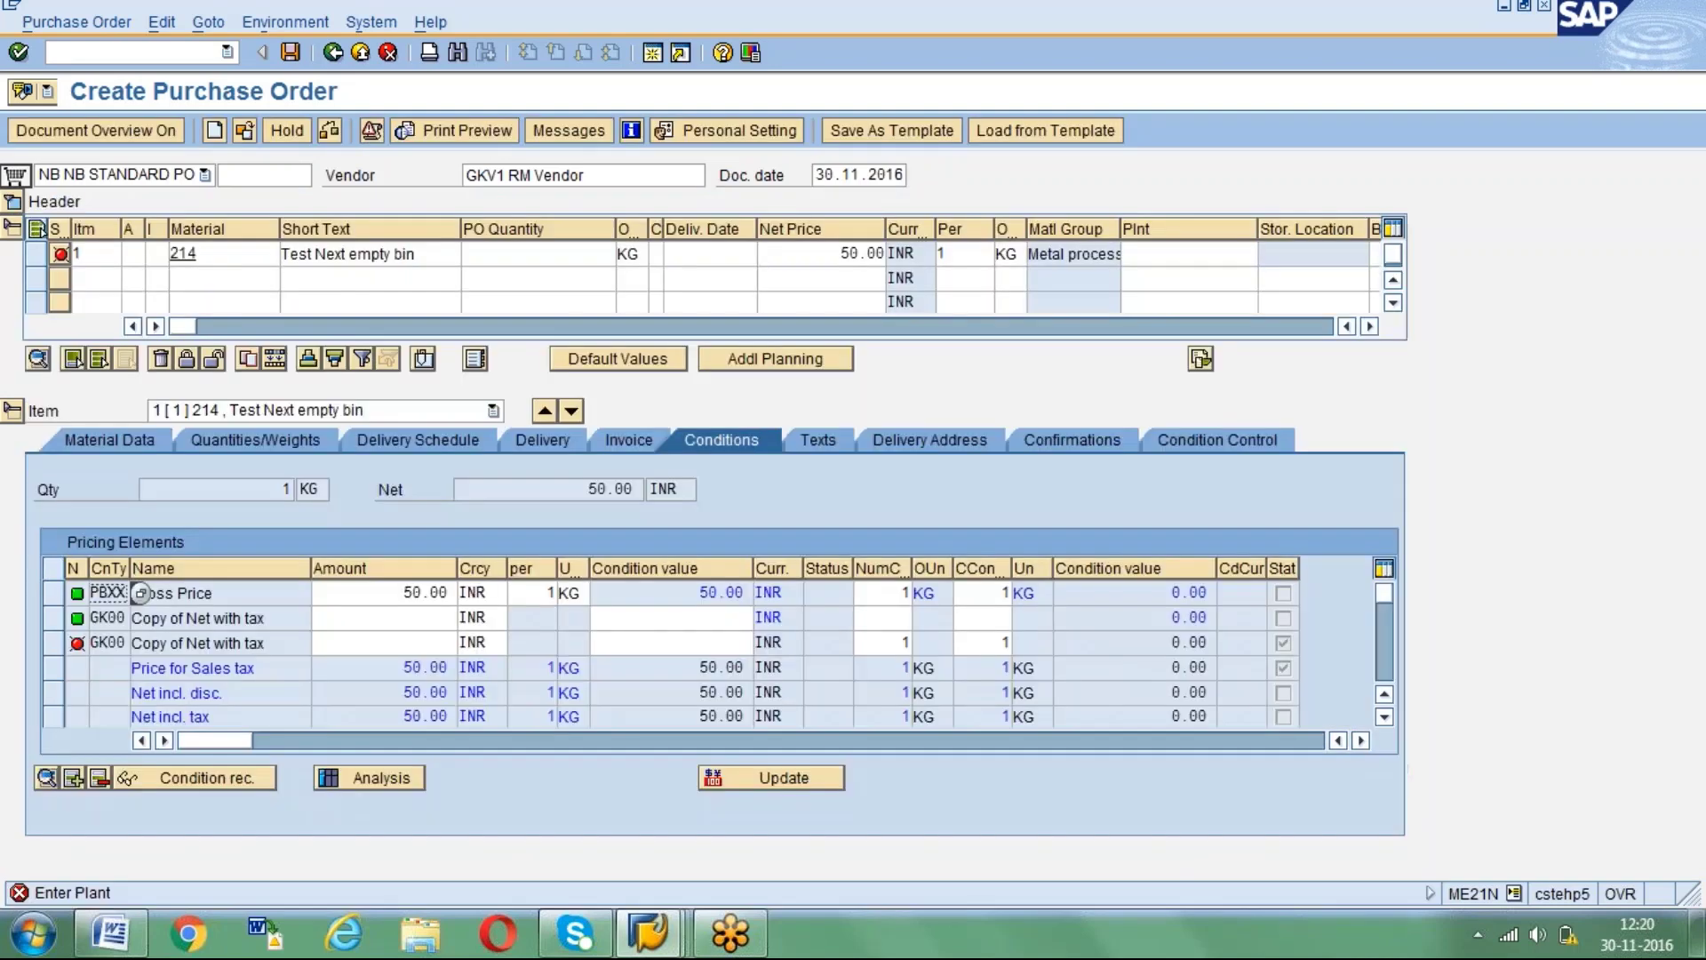
Try to assign plant RKP1 to the material 214 item.
left_click(1181, 253)
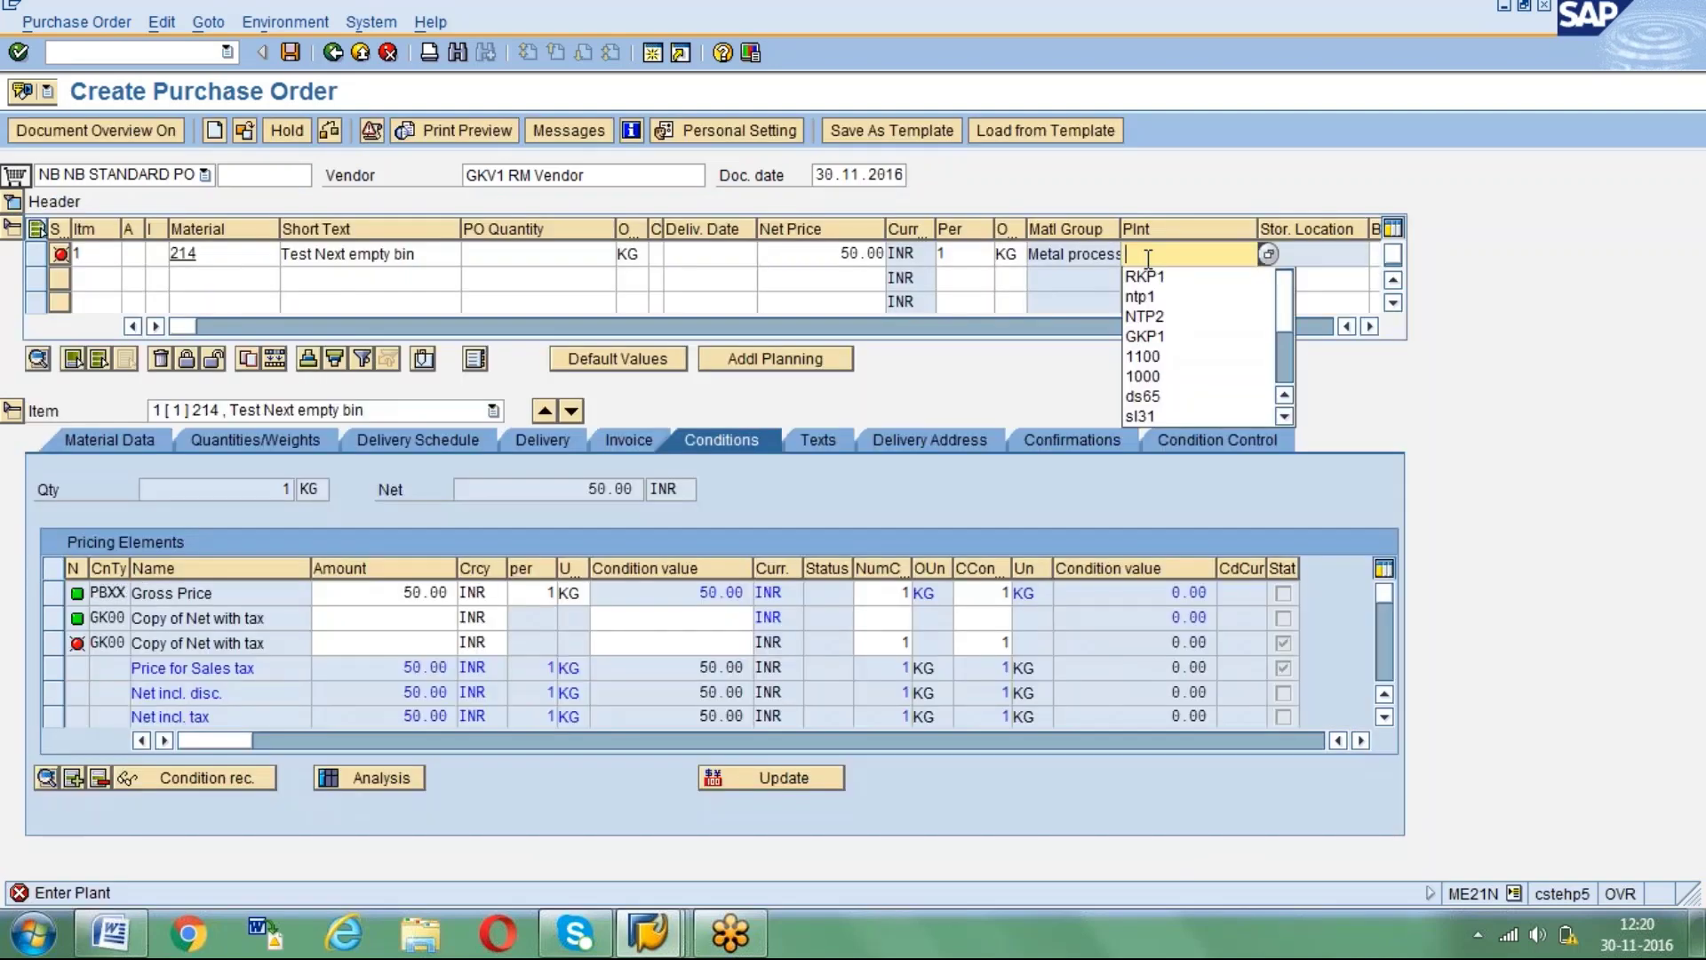
key("Down")
key("Return")
key("Return")
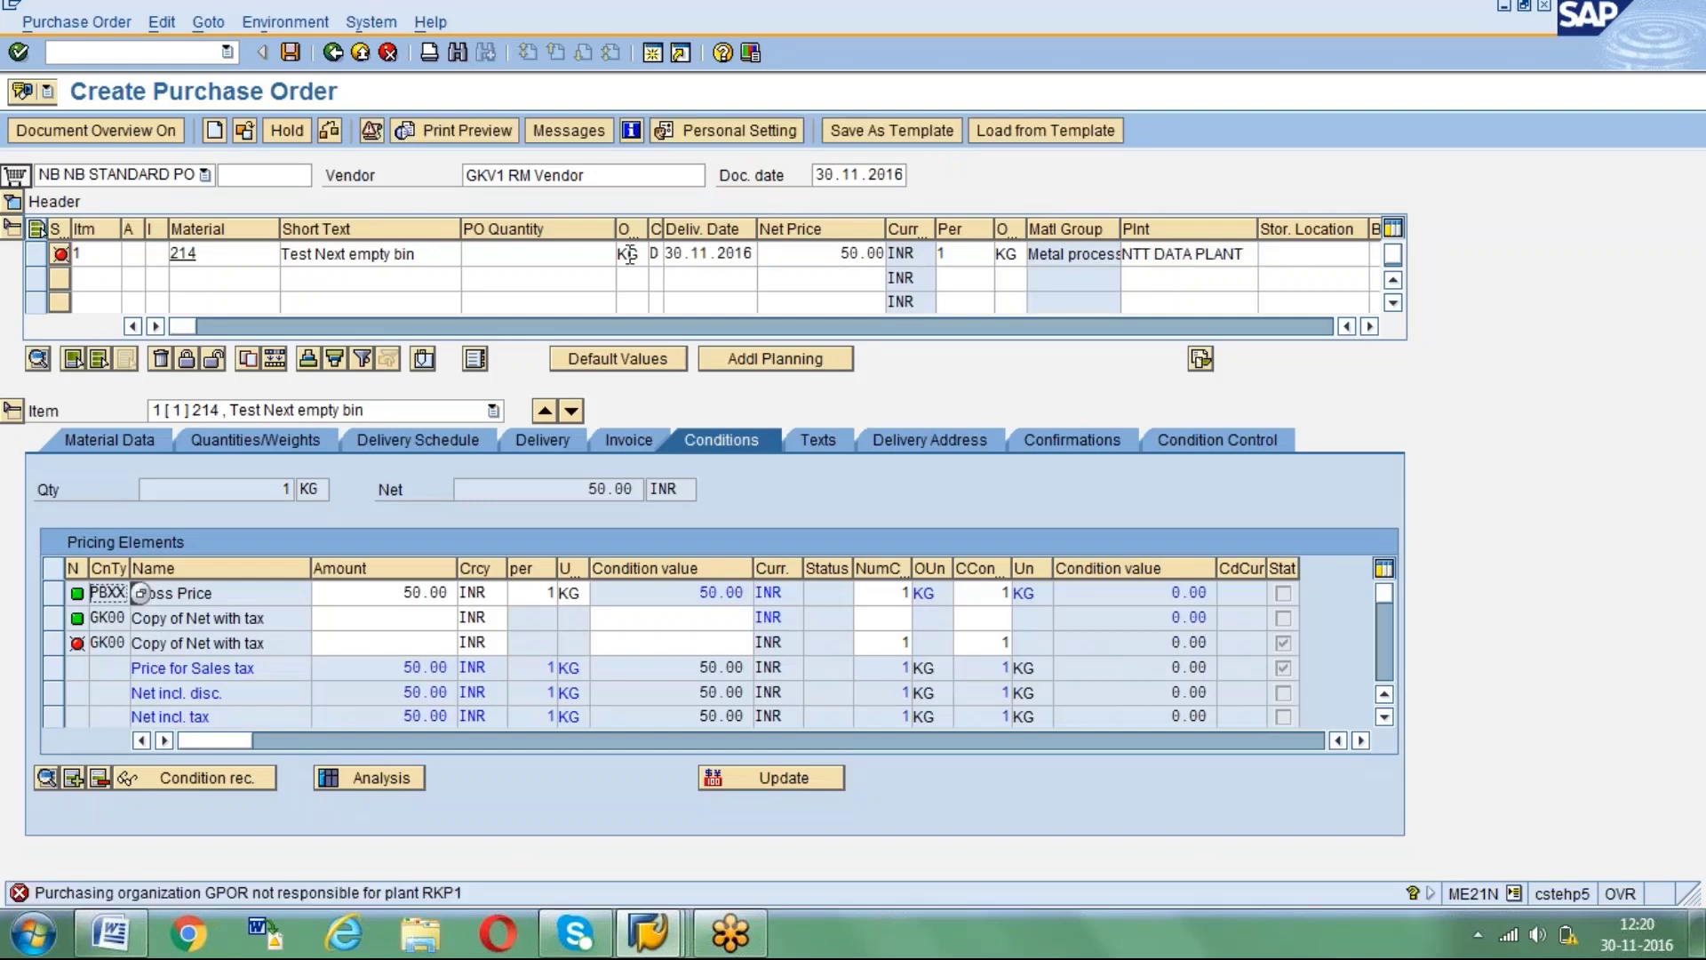
Set the PO quantity of the material 214 item to 100 KG.
left_click(572, 259)
type("100")
key("Return")
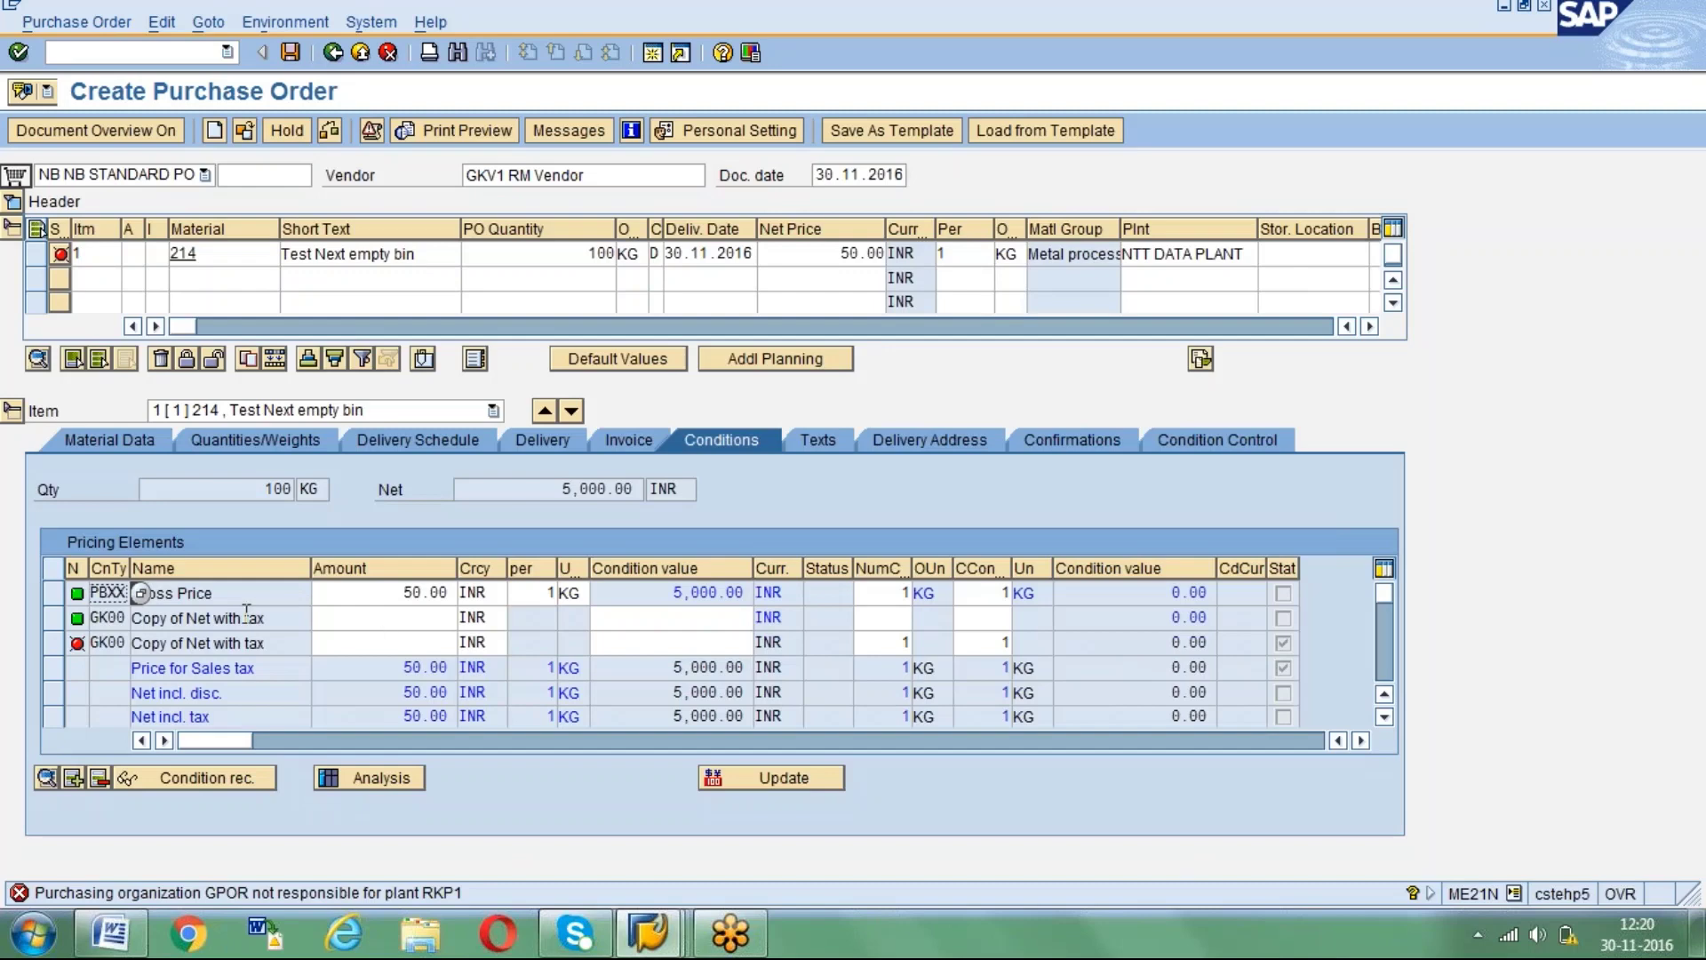
Replace the item's plant with GKP1.
left_click(1248, 253)
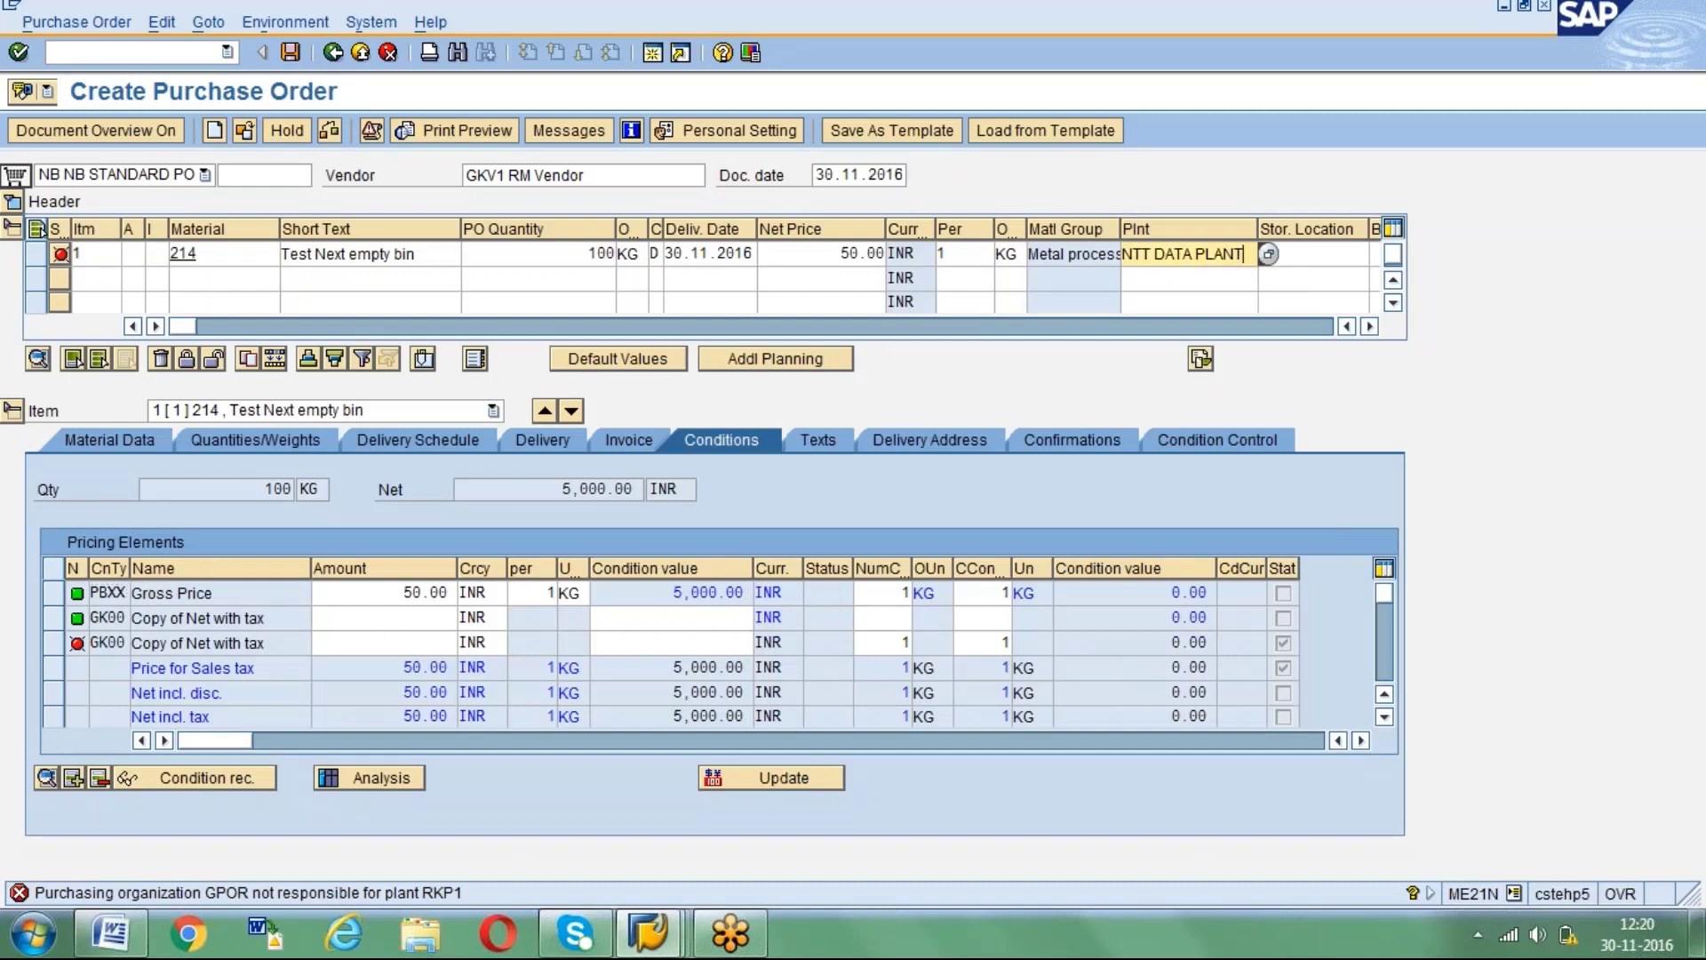
key("BackSpace")
key("BackSpace")
key("BackSpace")
key("BackSpace")
key("BackSpace")
key("BackSpace")
key("BackSpace")
key("BackSpace")
key("BackSpace")
key("BackSpace")
key("BackSpace")
key("BackSpace")
key("BackSpace")
type("GKP1")
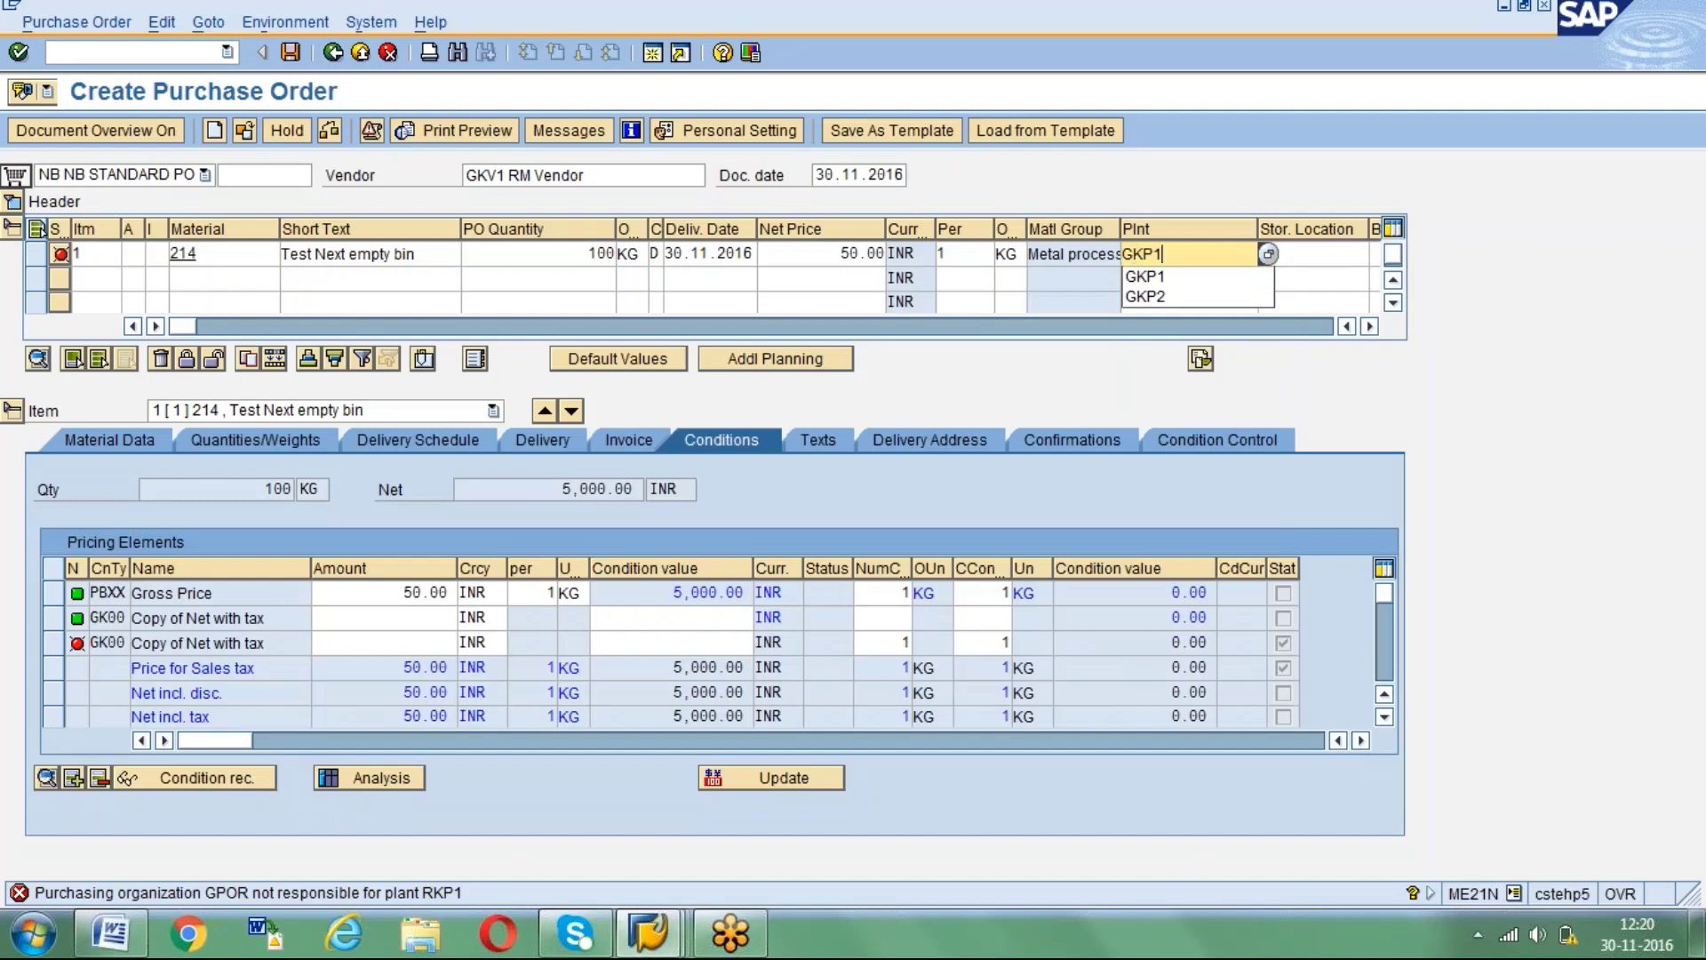
key("Return")
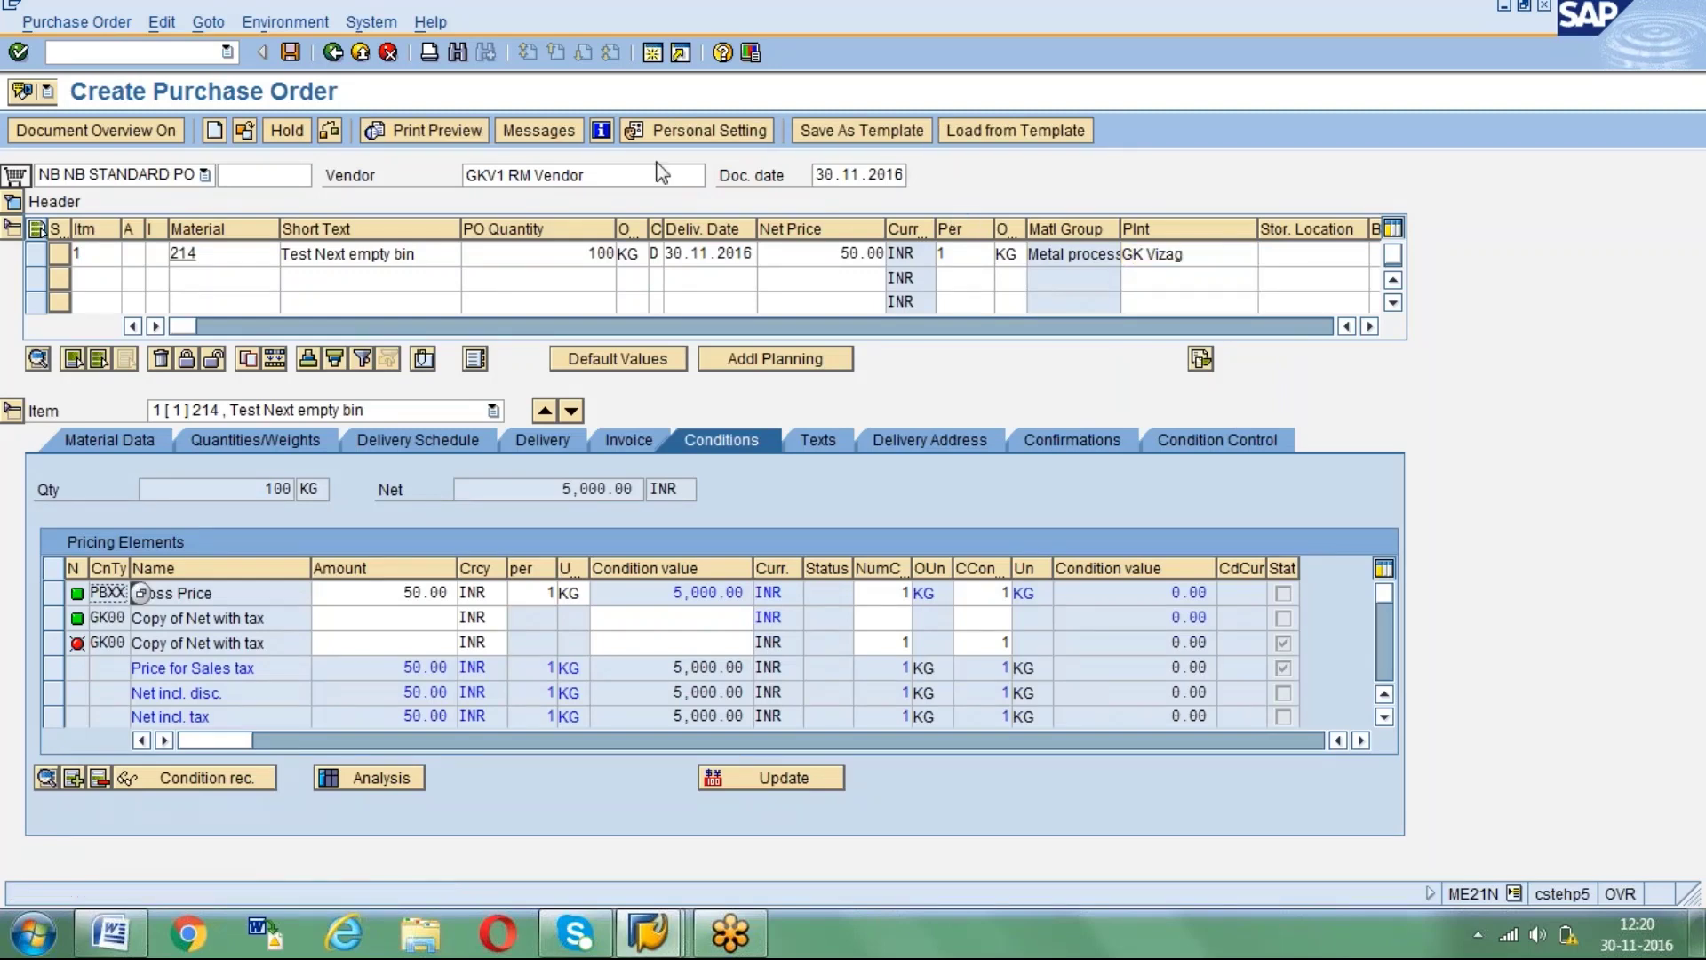
Put the purchase order on hold and display the held document.
left_click(286, 130)
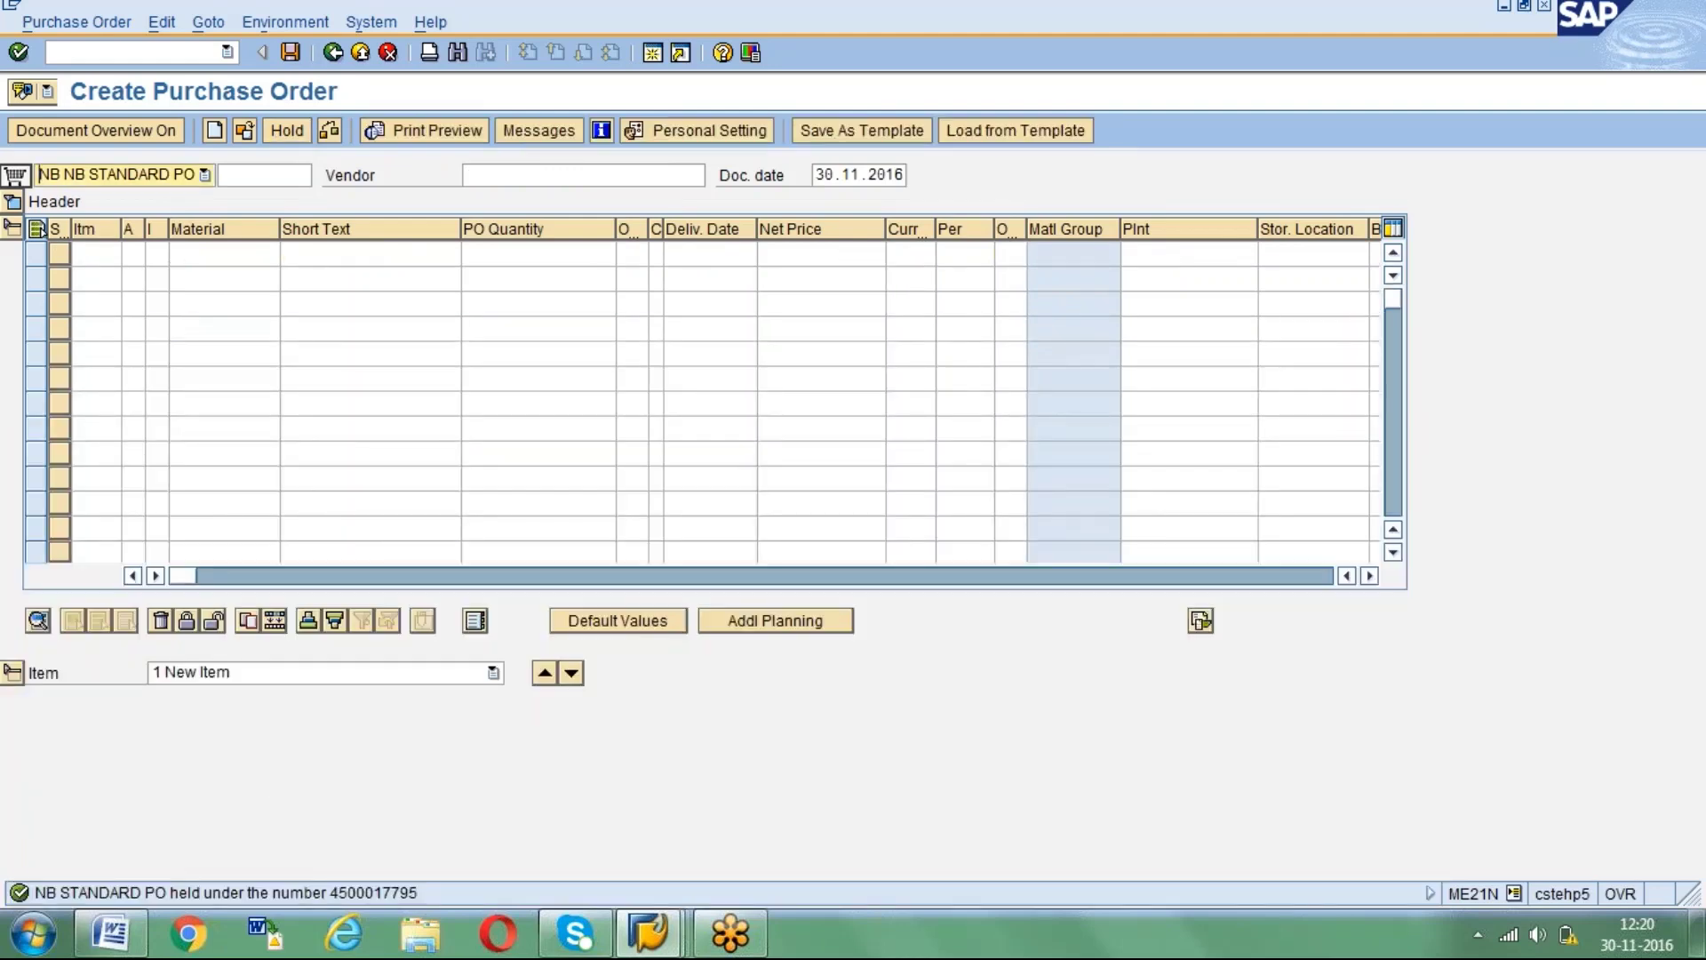
left_click(245, 134)
key("Return")
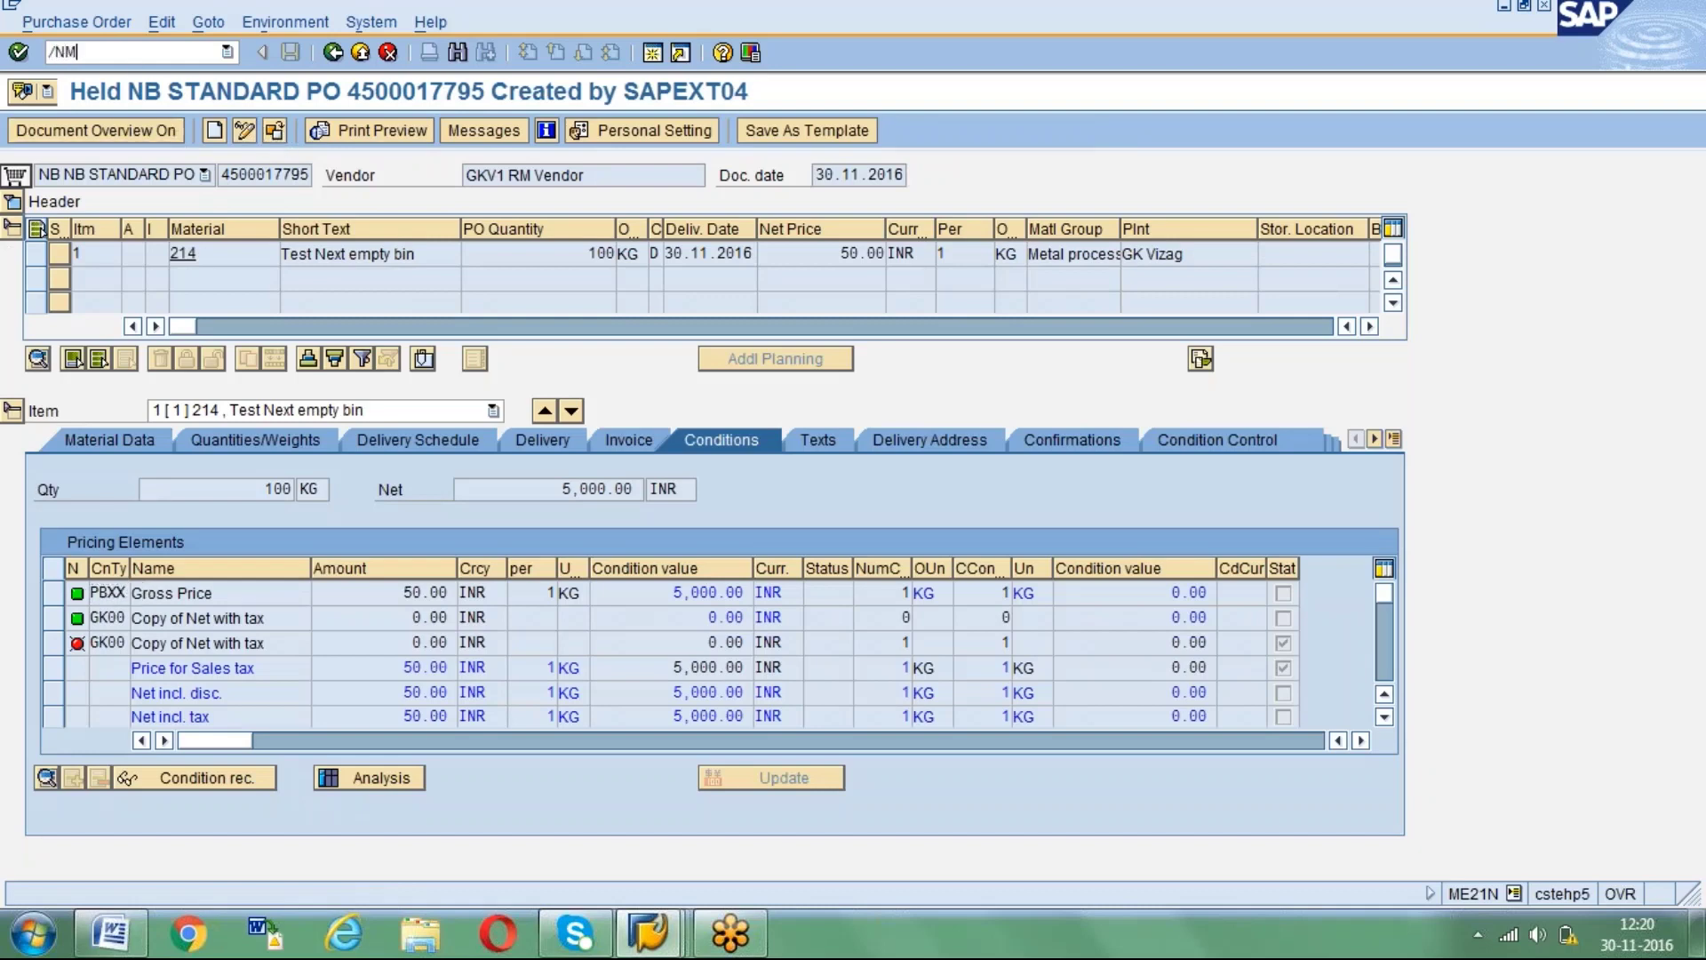
Start another new purchase order with transaction ME21N and set its vendor to gkv1.
key("Return")
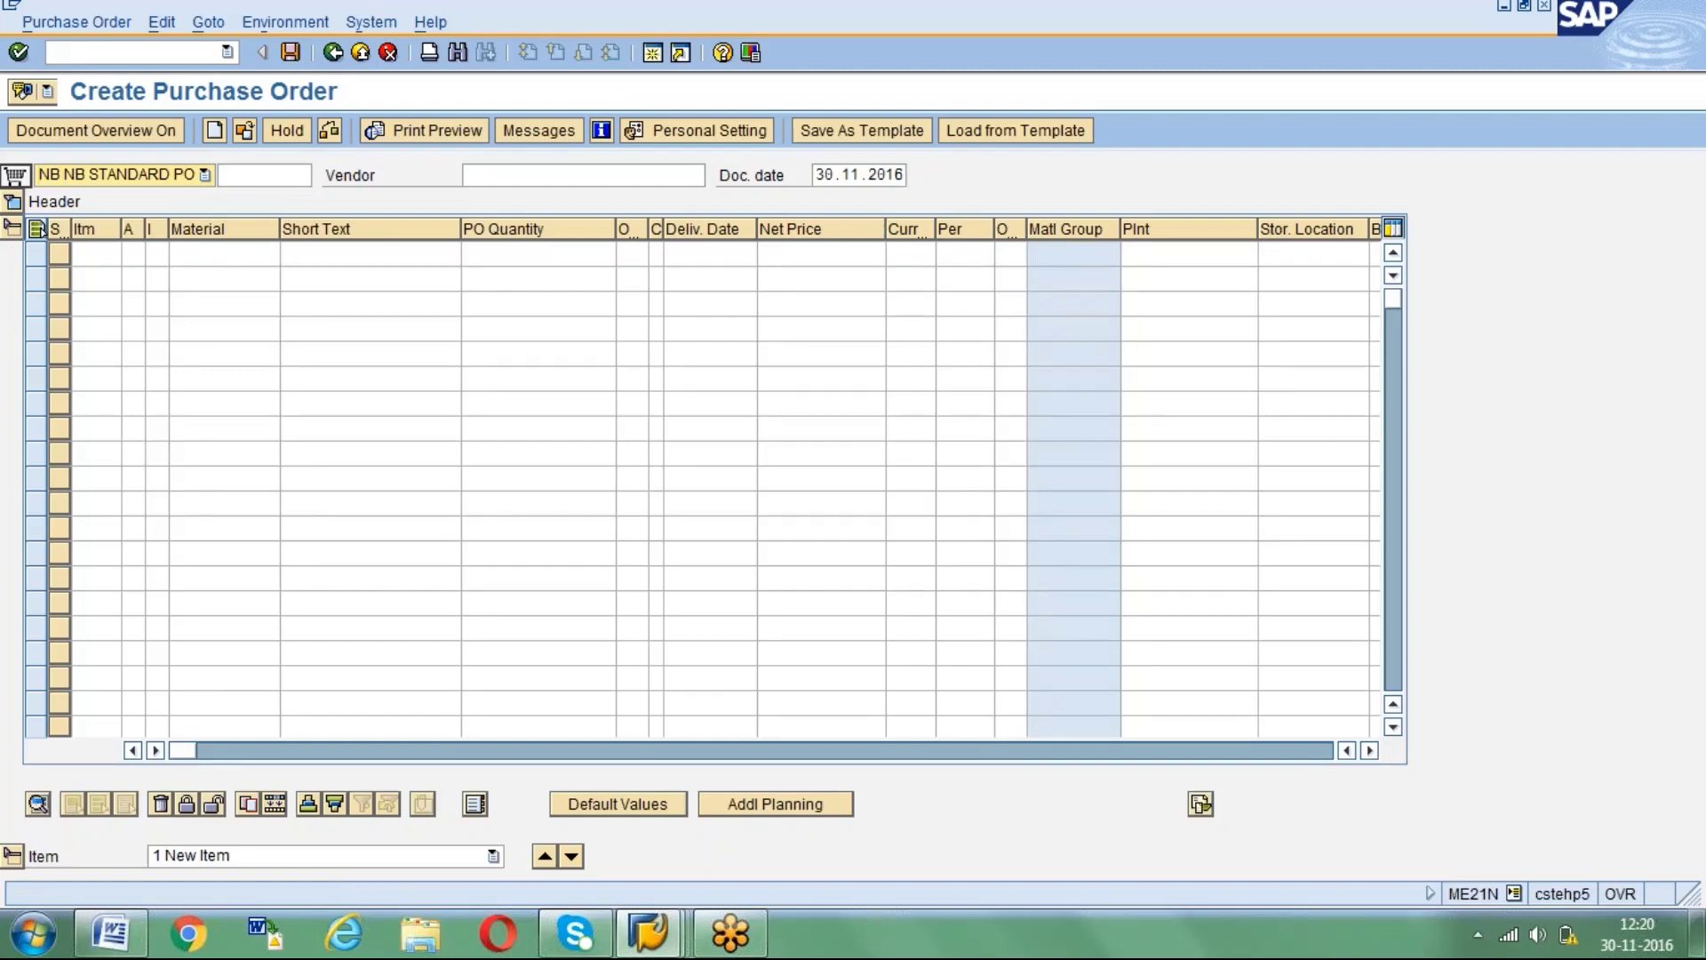
left_click(483, 175)
type("gkv1")
key("Return")
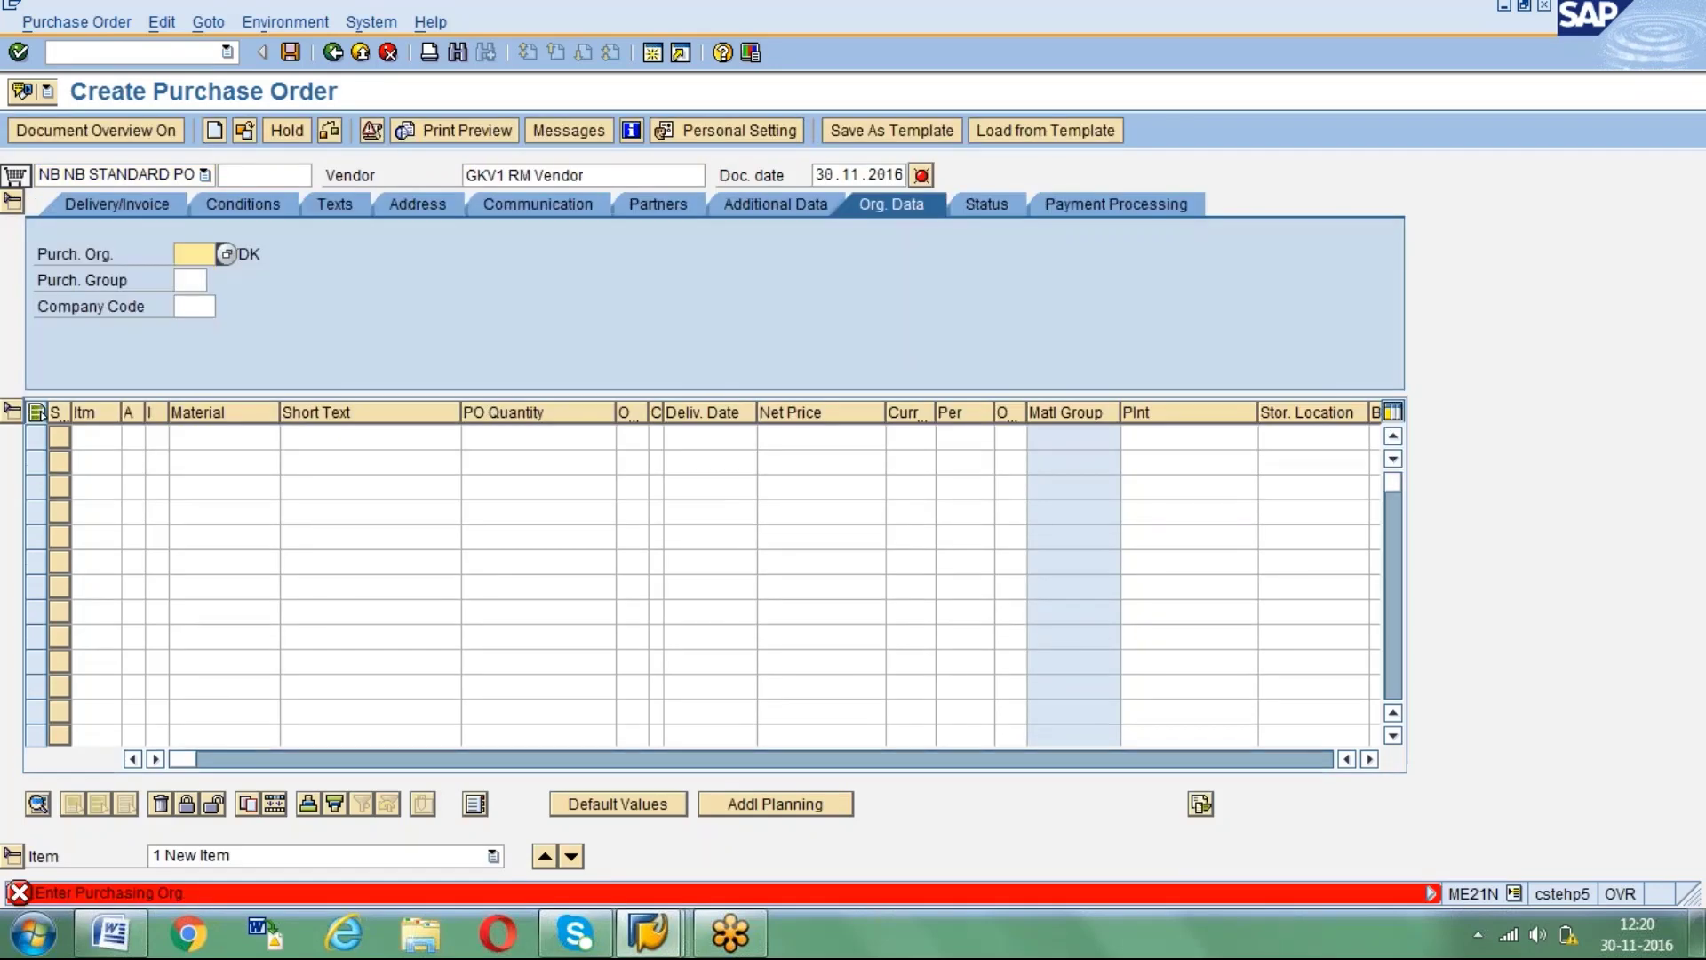
Enter purchasing organization gpor and purchasing group 004 for the new purchase order.
type("gpor")
key("Return")
type("004")
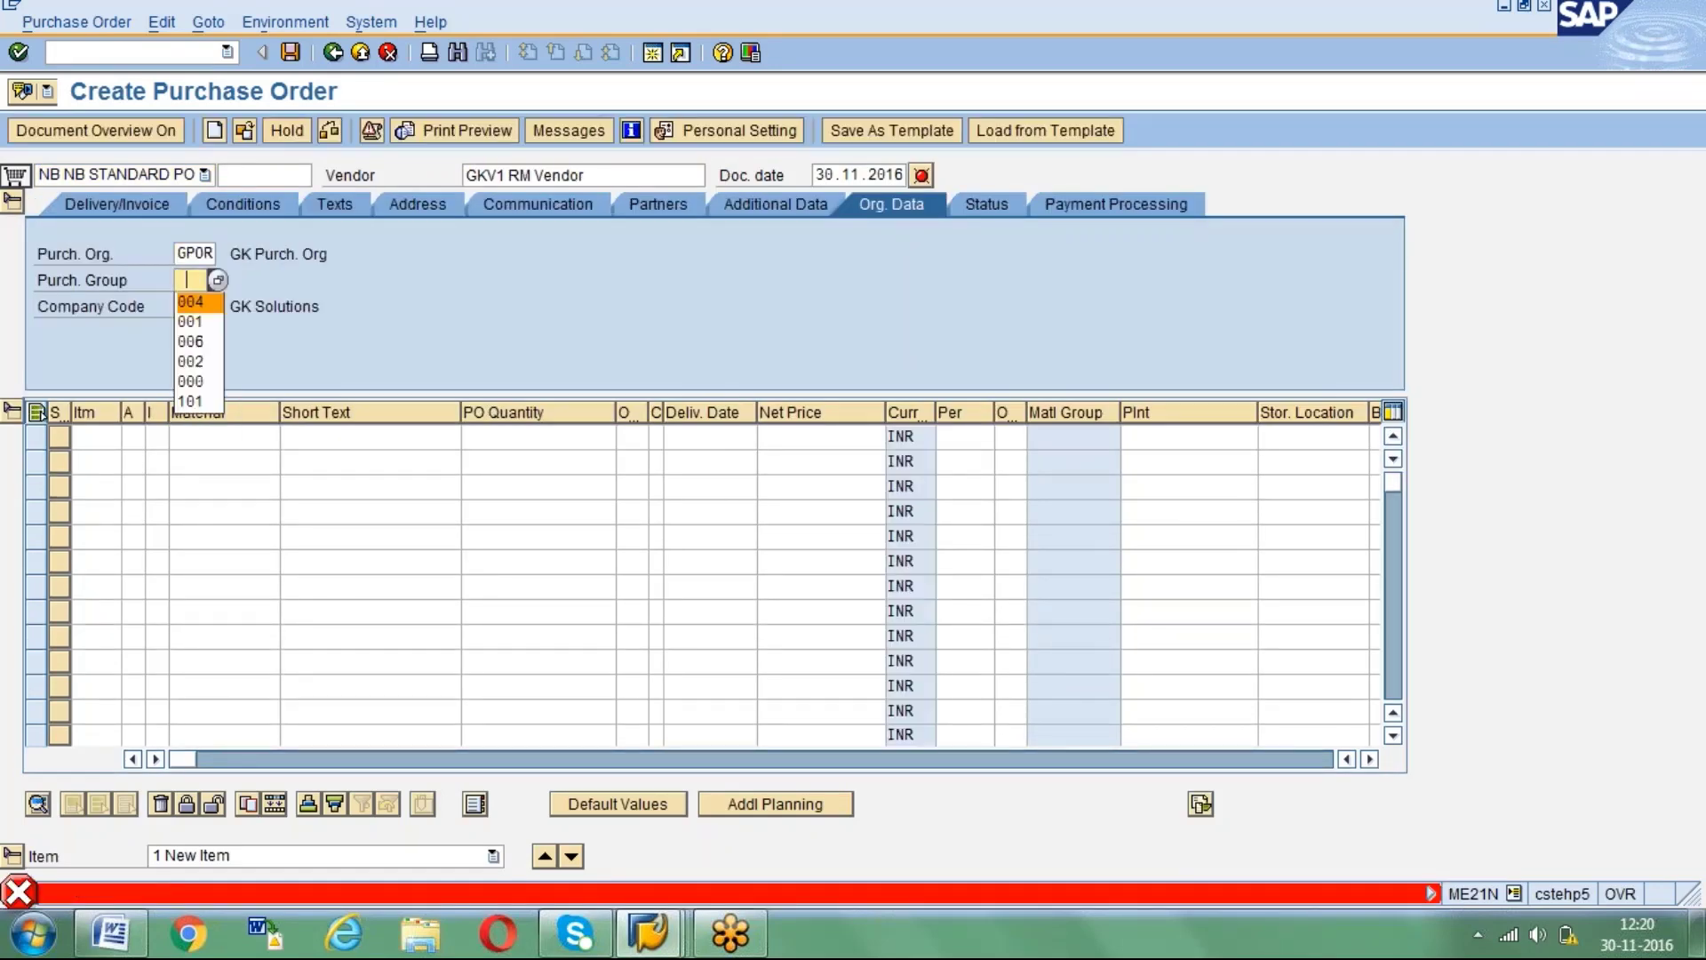
key("Return")
Add material 214 as the first item and put the incomplete purchase order on hold.
left_click(206, 434)
left_click(186, 458)
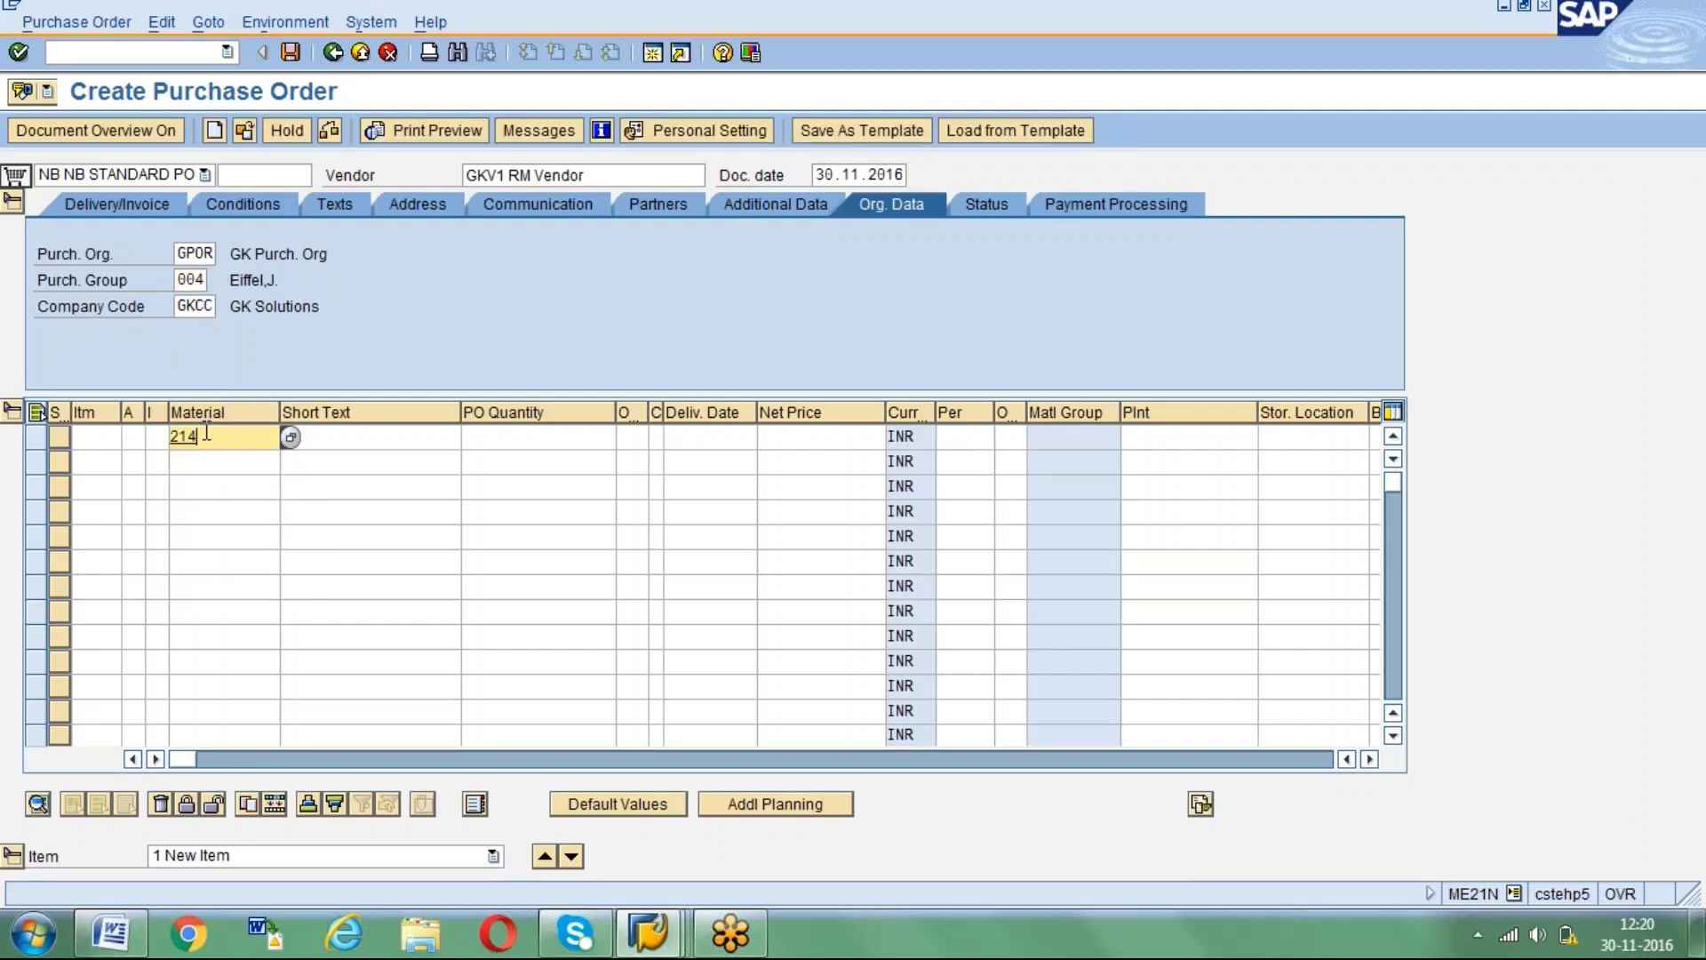
key("Return")
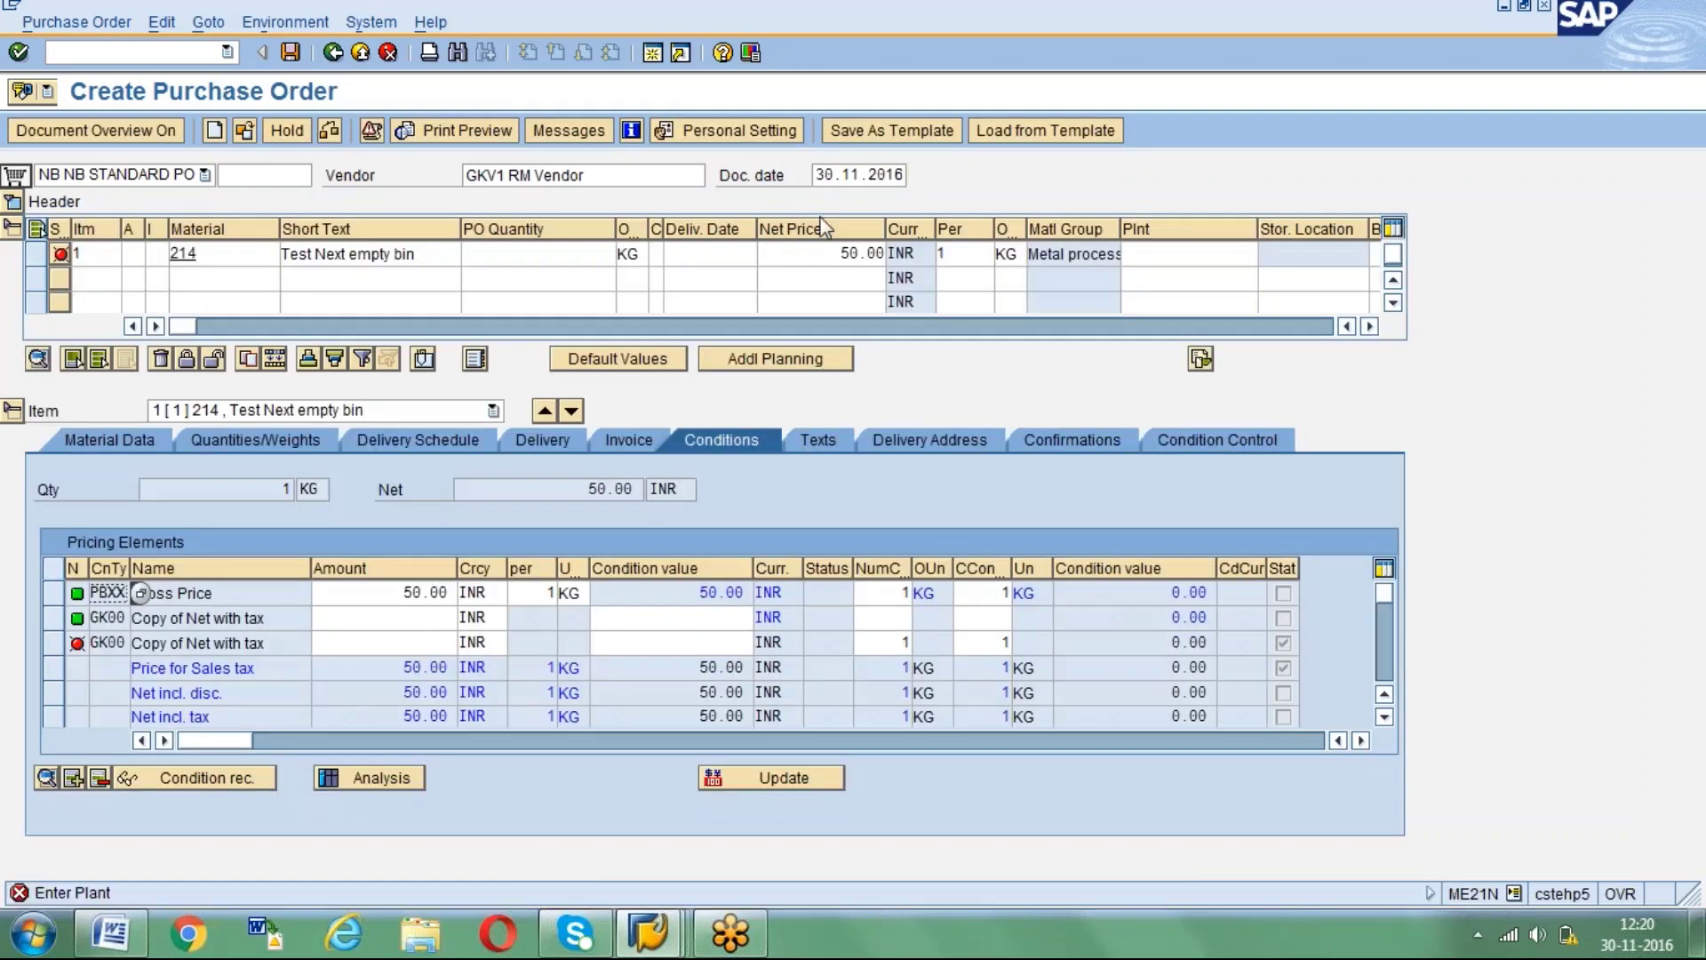
left_click(288, 131)
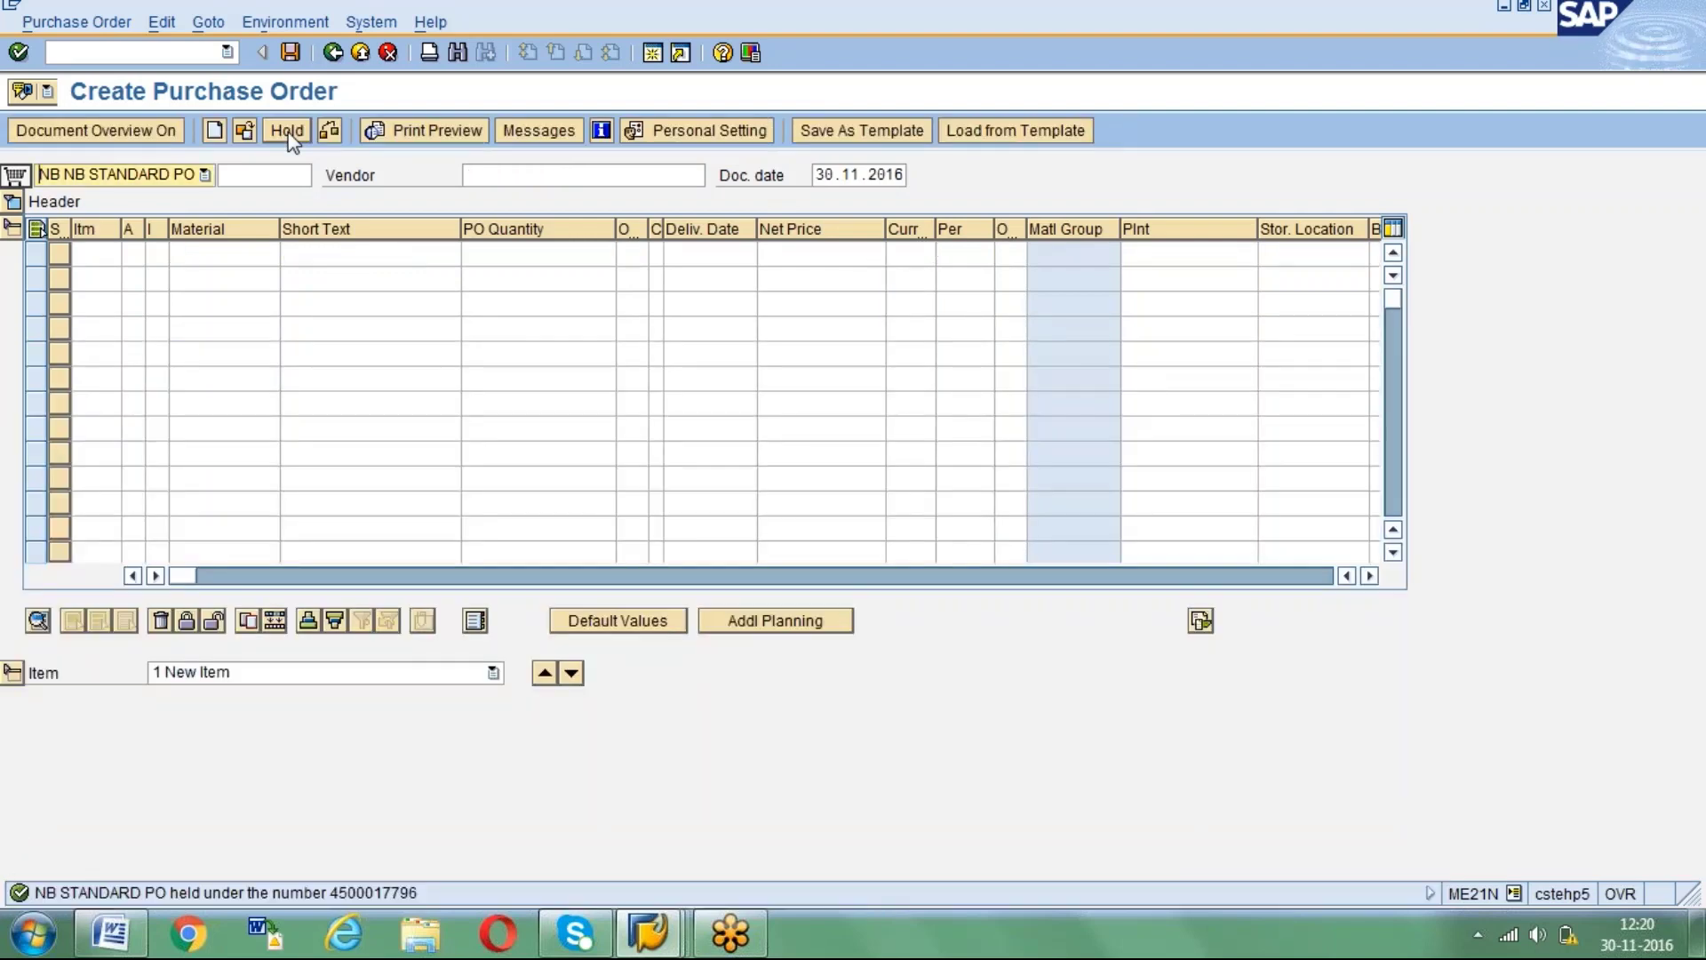
Open the purchasing documents report with transaction code /NME2N.
left_click(119, 55)
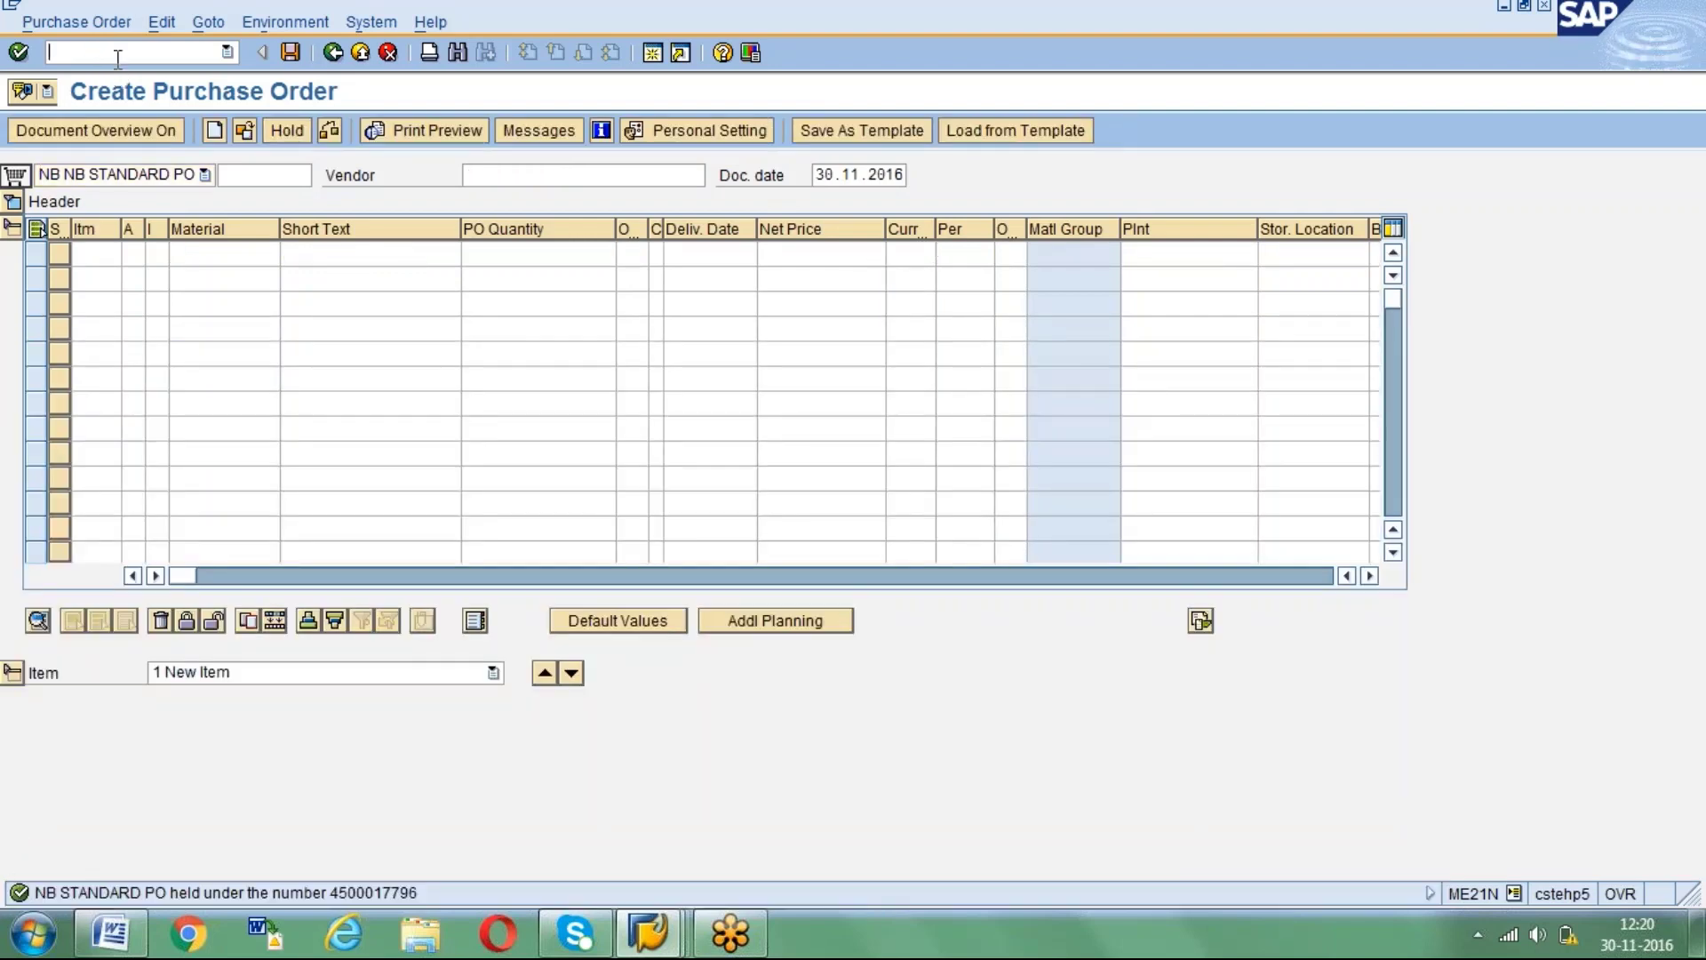
type("/NME2N")
key("Return")
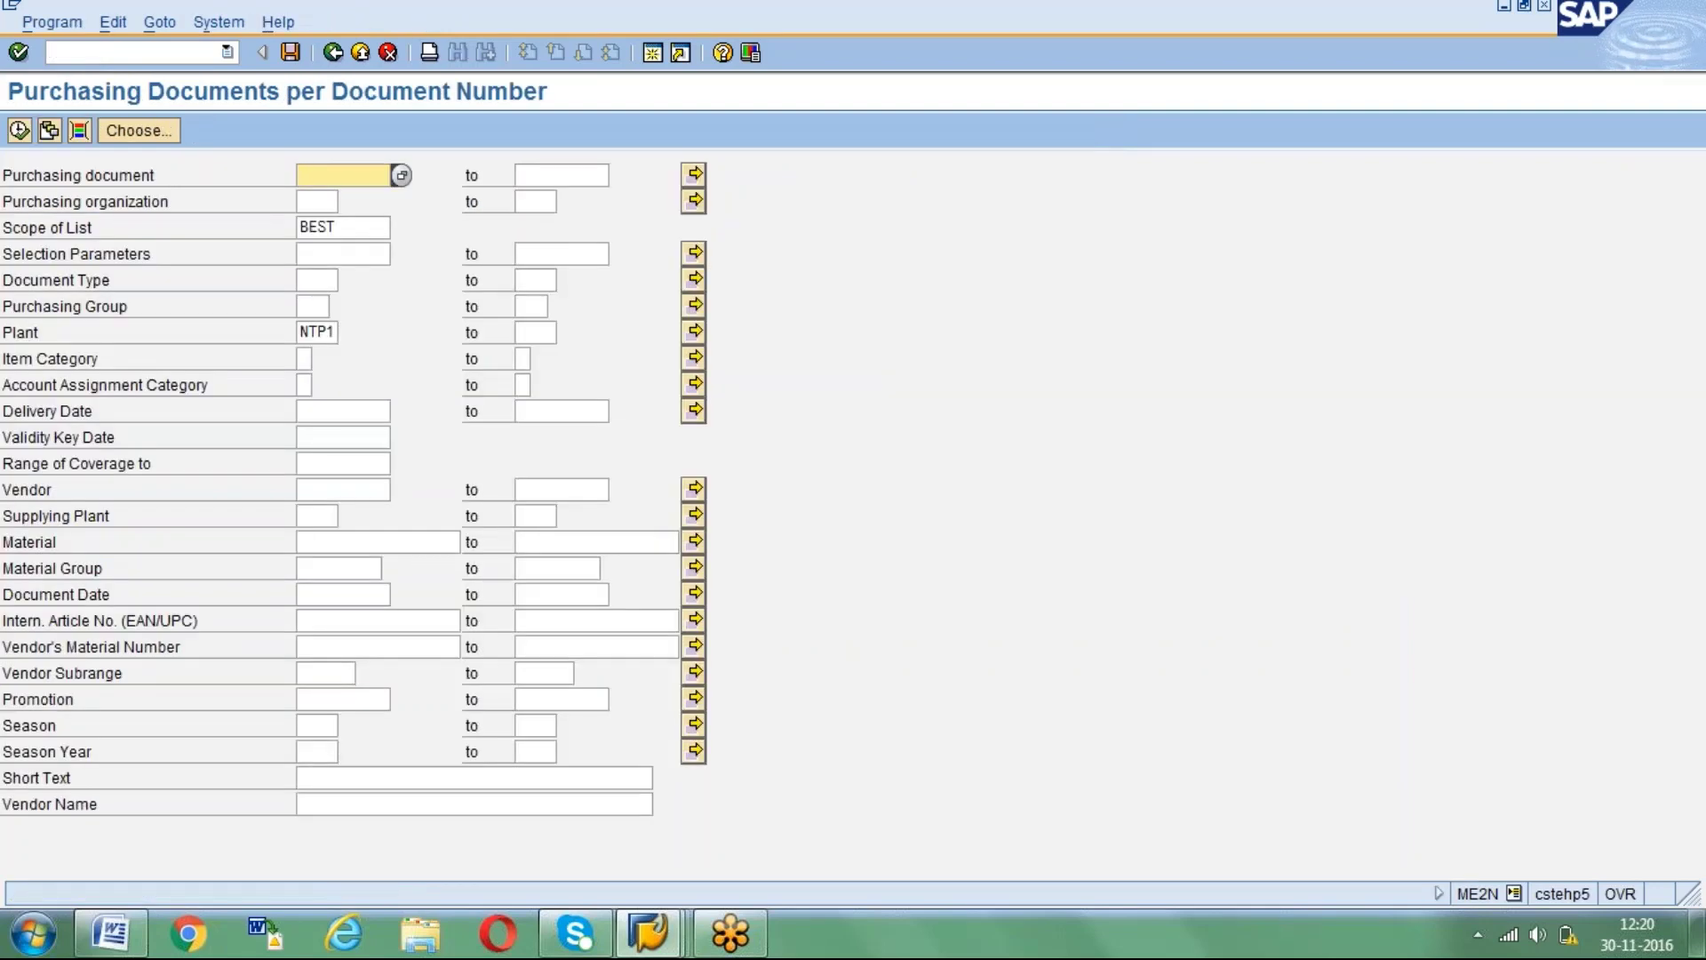
Change the report's plant selection to GKP1.
left_click(304, 334)
key("Delete")
key("Delete")
key("Delete")
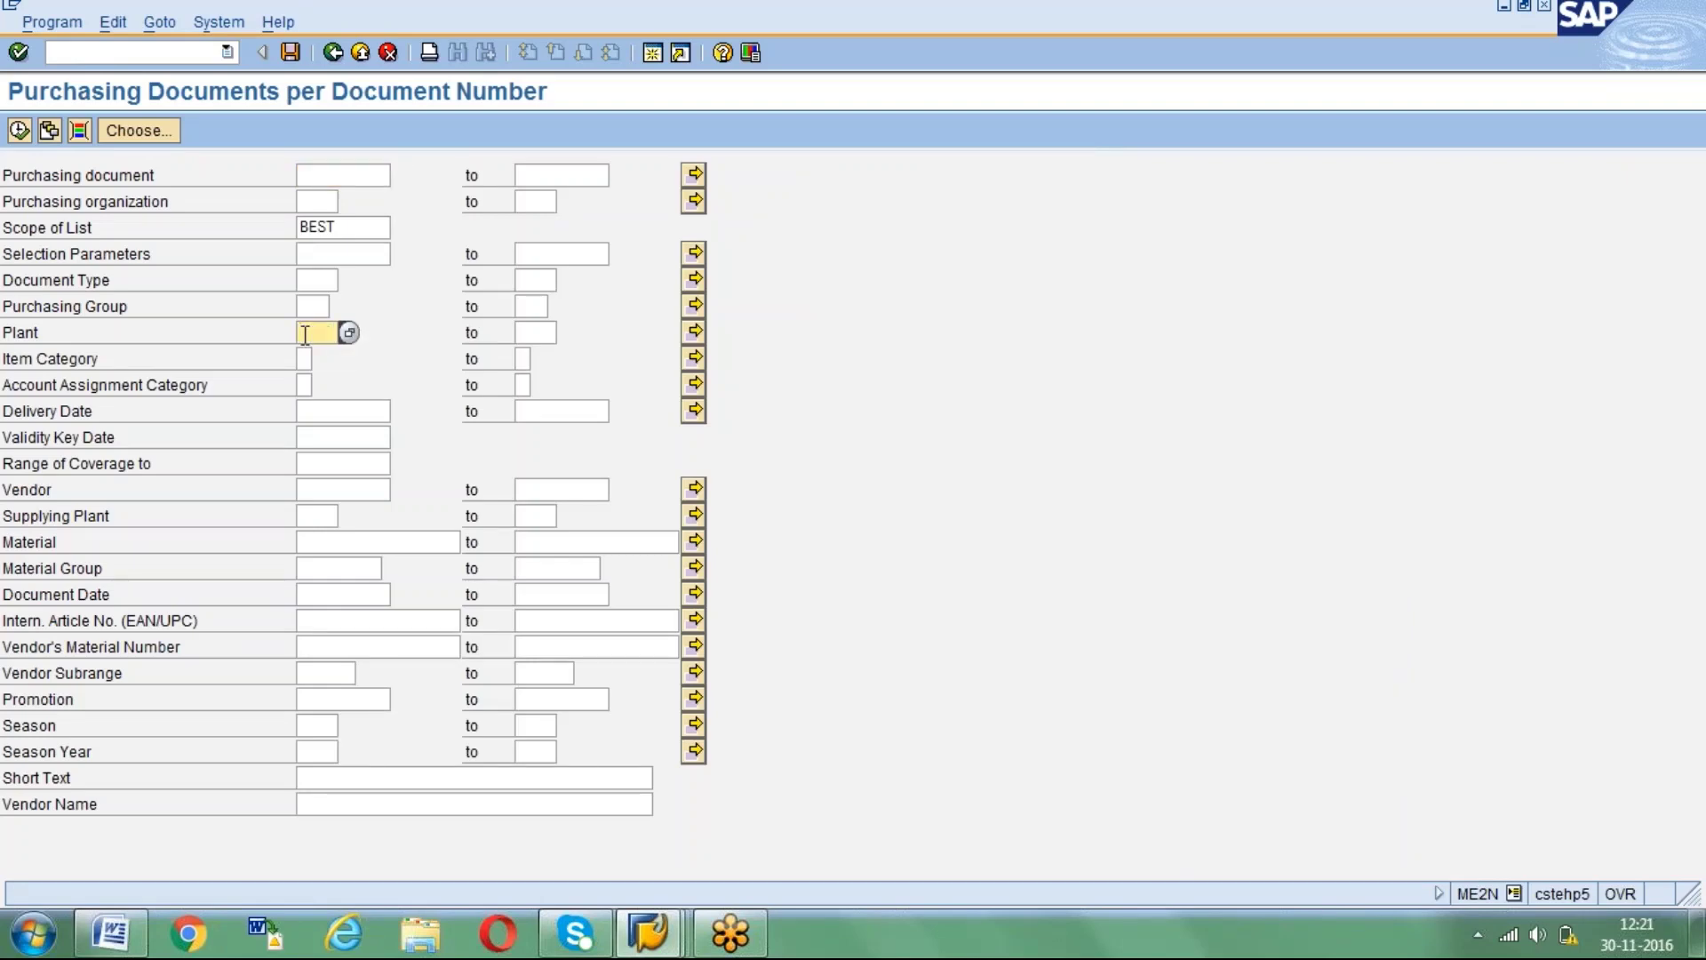
type("GKP1")
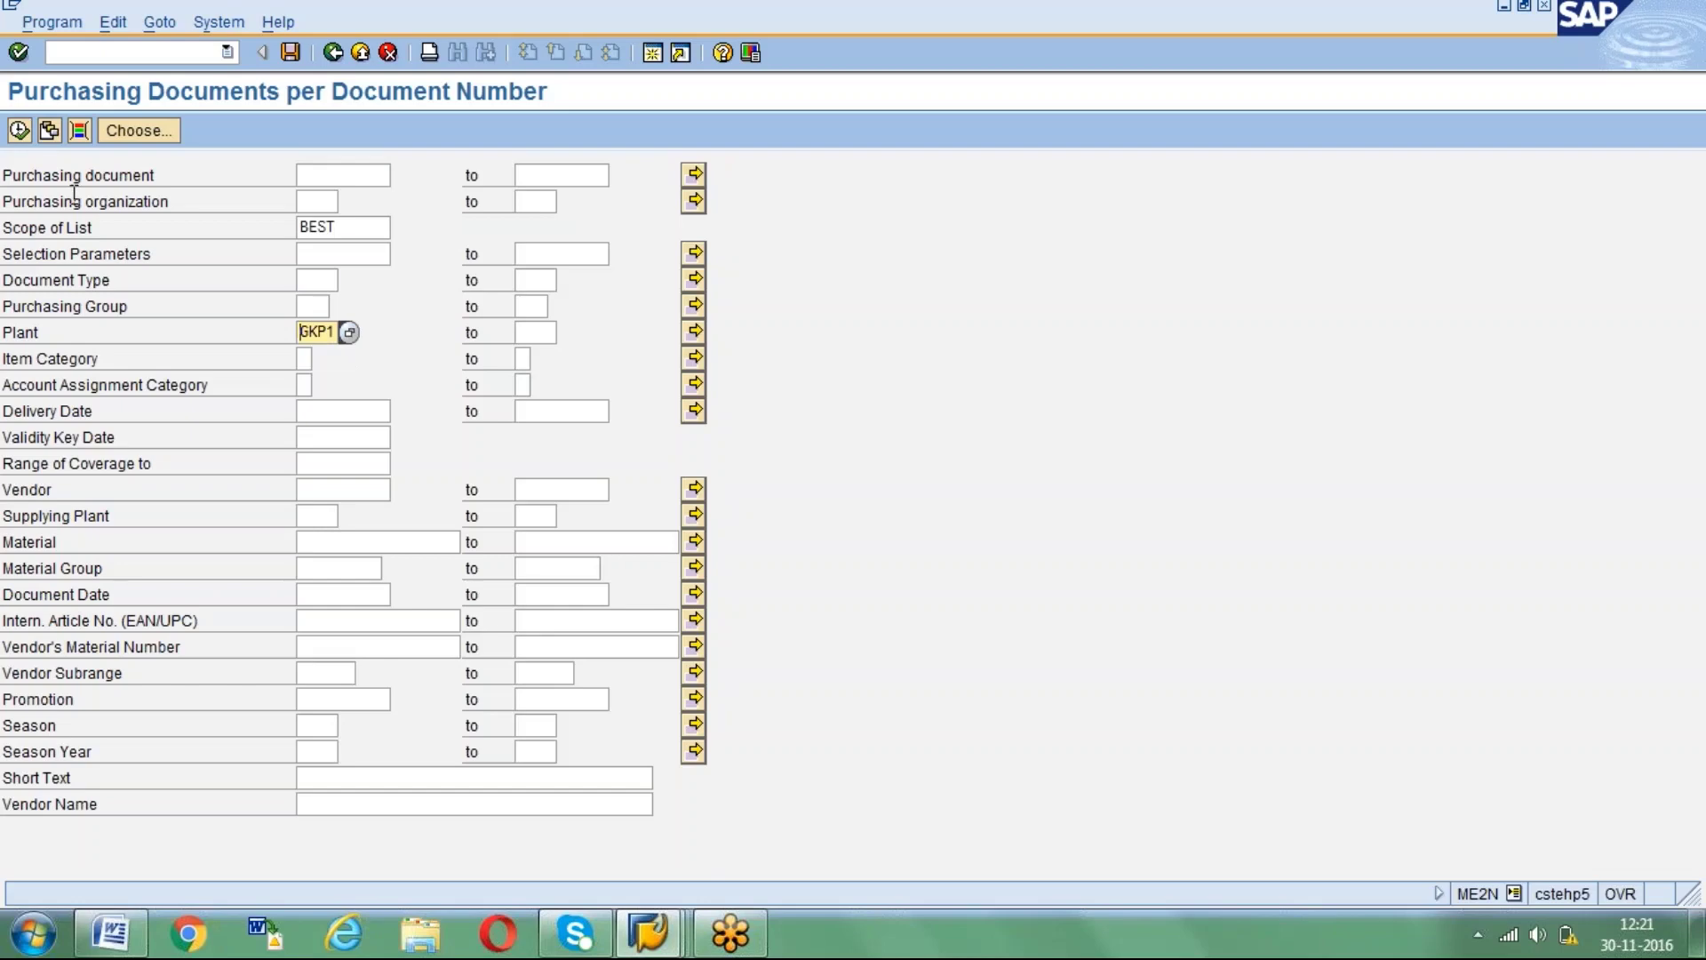
Show the report's dynamic selections and expand the Purchasing Document Header fields.
left_click(79, 130)
left_click(99, 235)
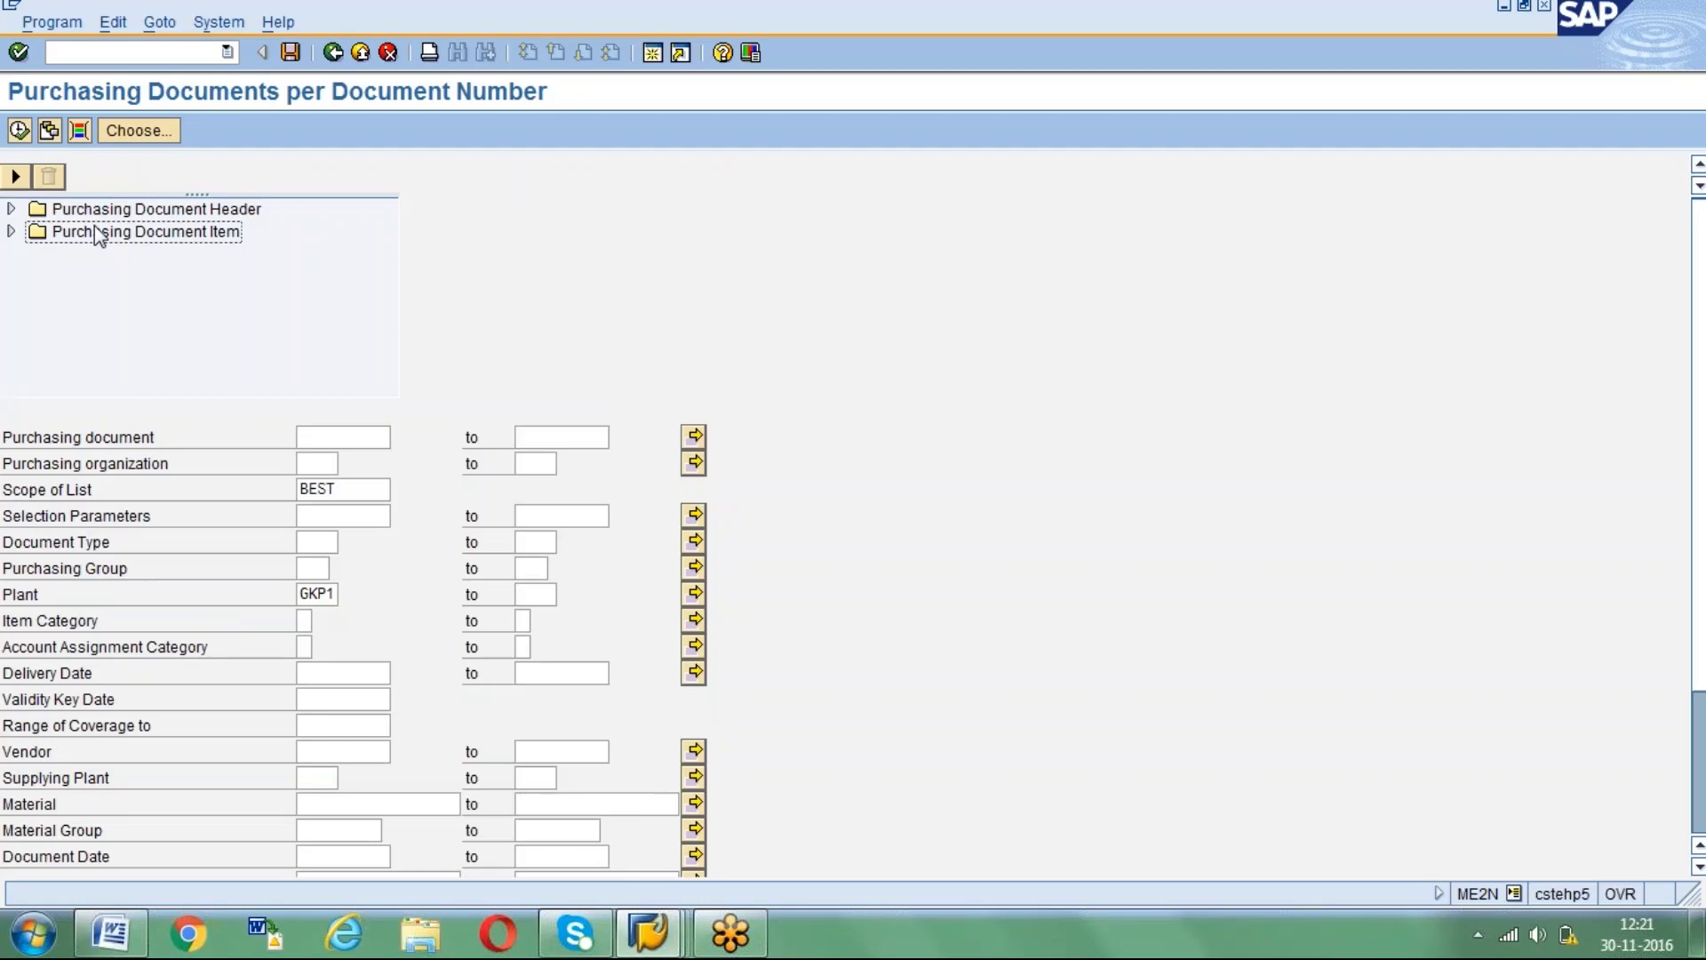
left_click(13, 210)
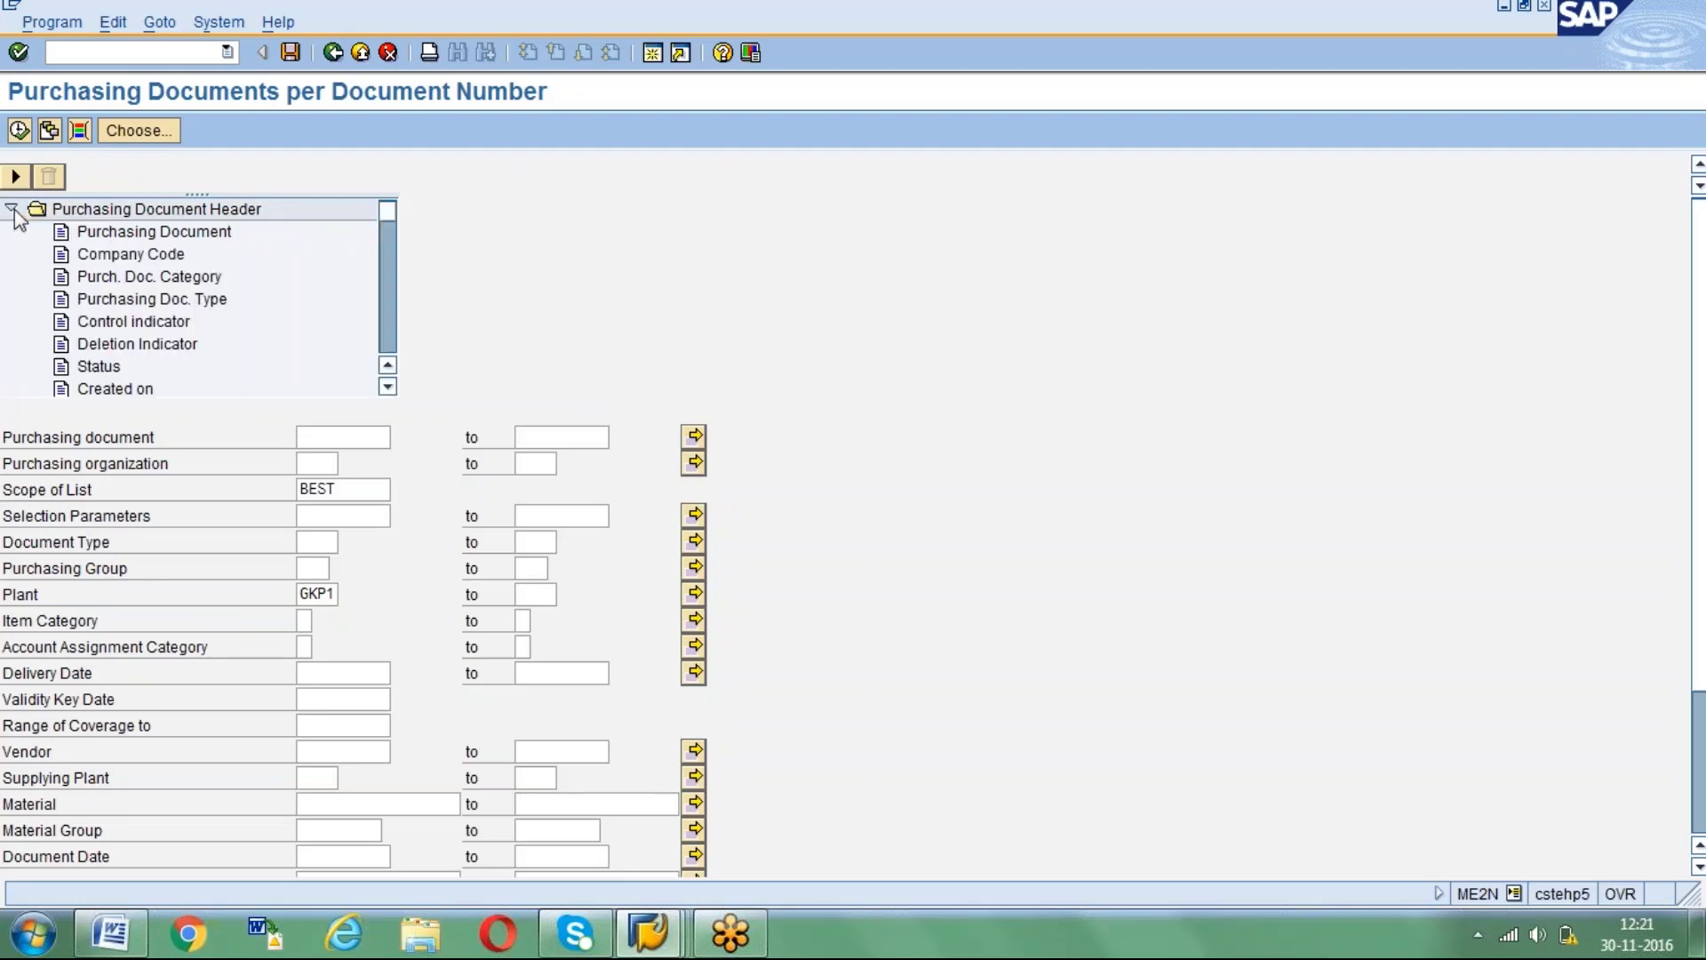
Add the Incomplete field from the Purchasing Document Header fields to the dynamic selections.
left_click(97, 365)
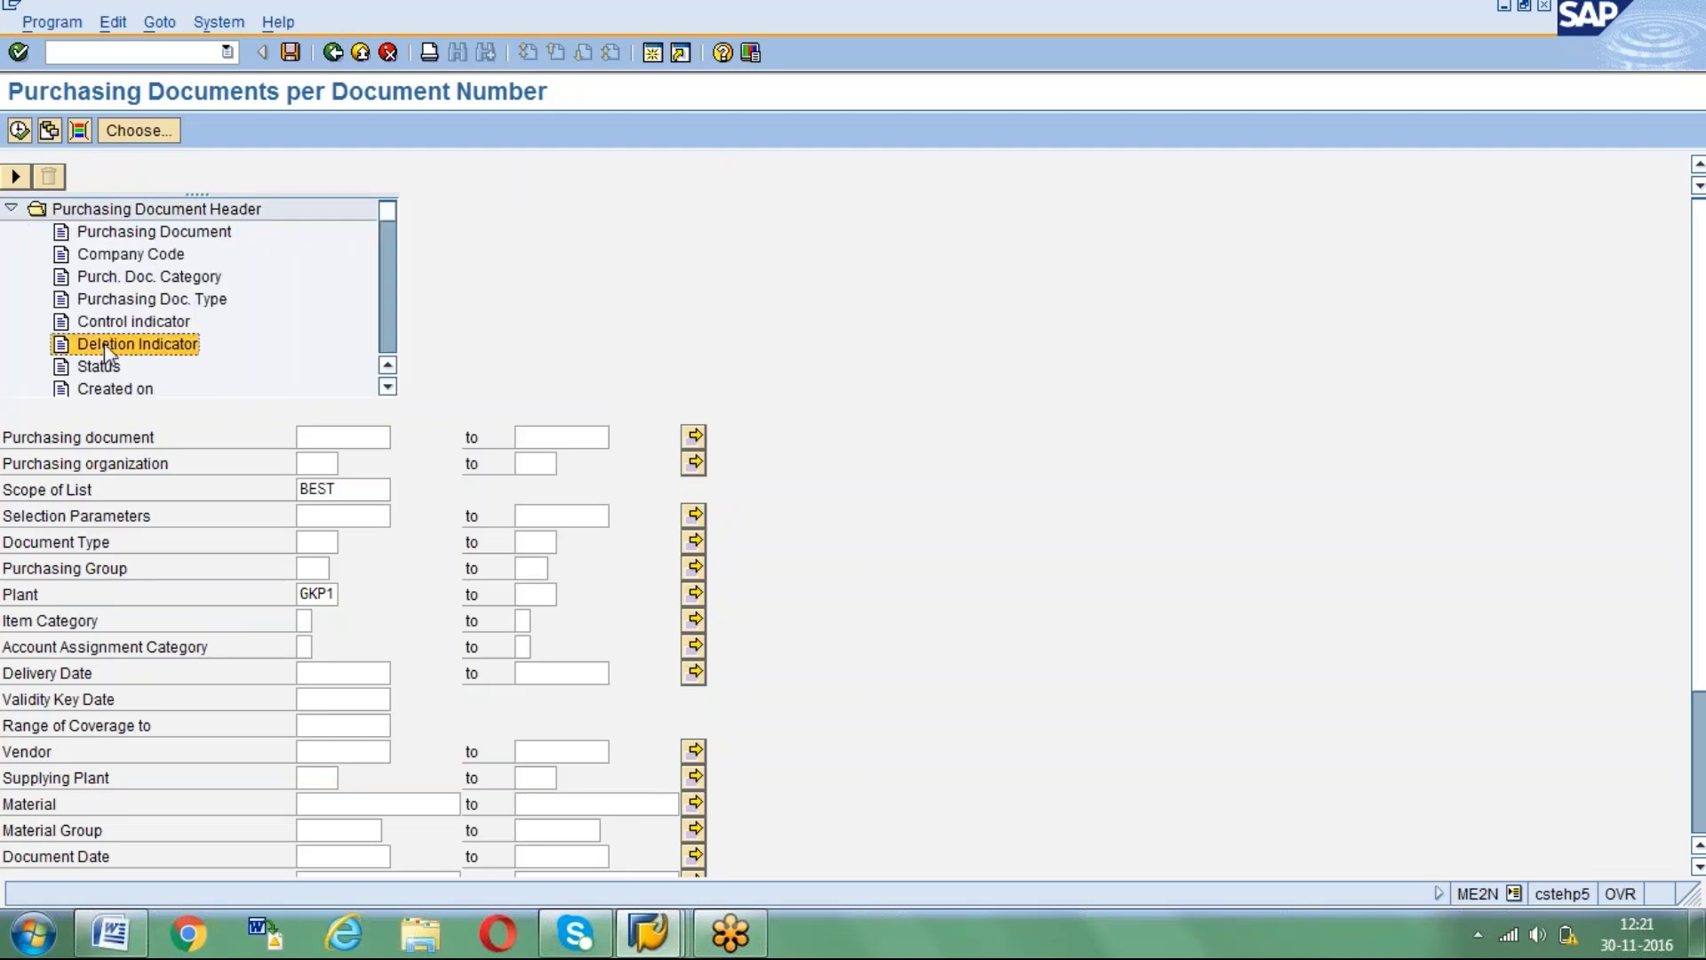
key("Down")
key("Down")
key("Down")
key("Down")
key("Down")
key("Down")
key("Down")
key("Down")
key("Down")
key("Down")
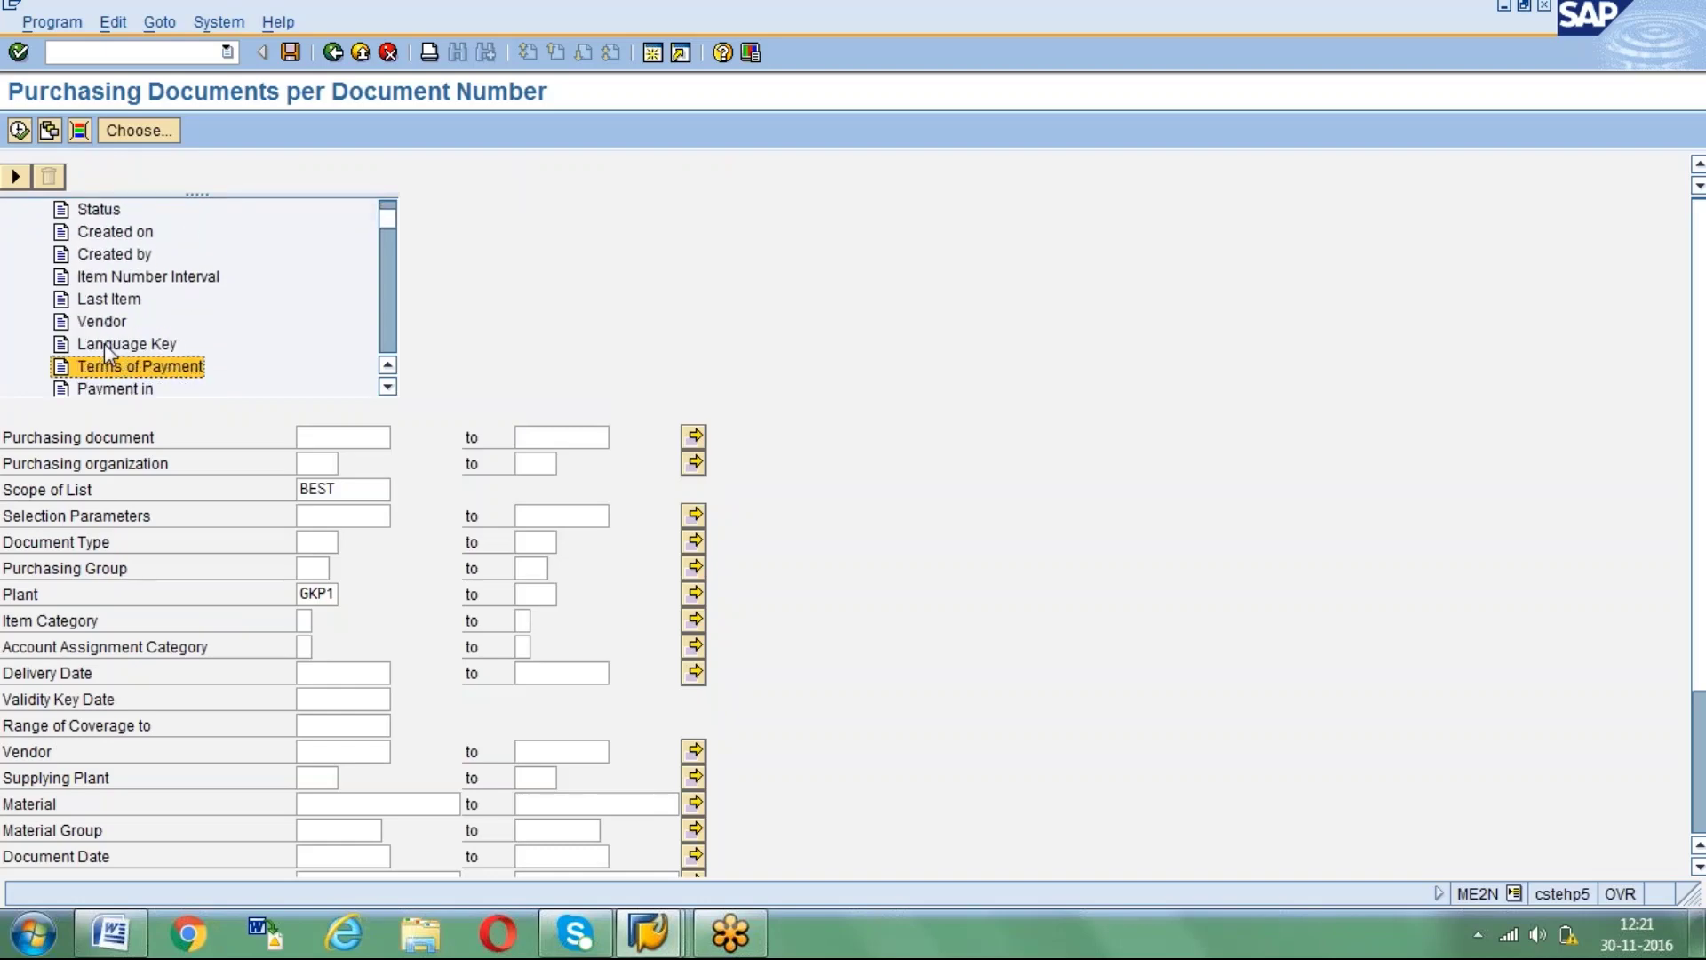
key("Down")
key("Down")
key("Down")
key("Down")
key("Down")
key("Down")
key("Down")
key("Down")
key("Down")
key("Down")
key("Down")
key("Down")
key("Down")
key("Down")
key("Down")
key("Down")
key("Down")
key("Down")
key("Down")
key("Down")
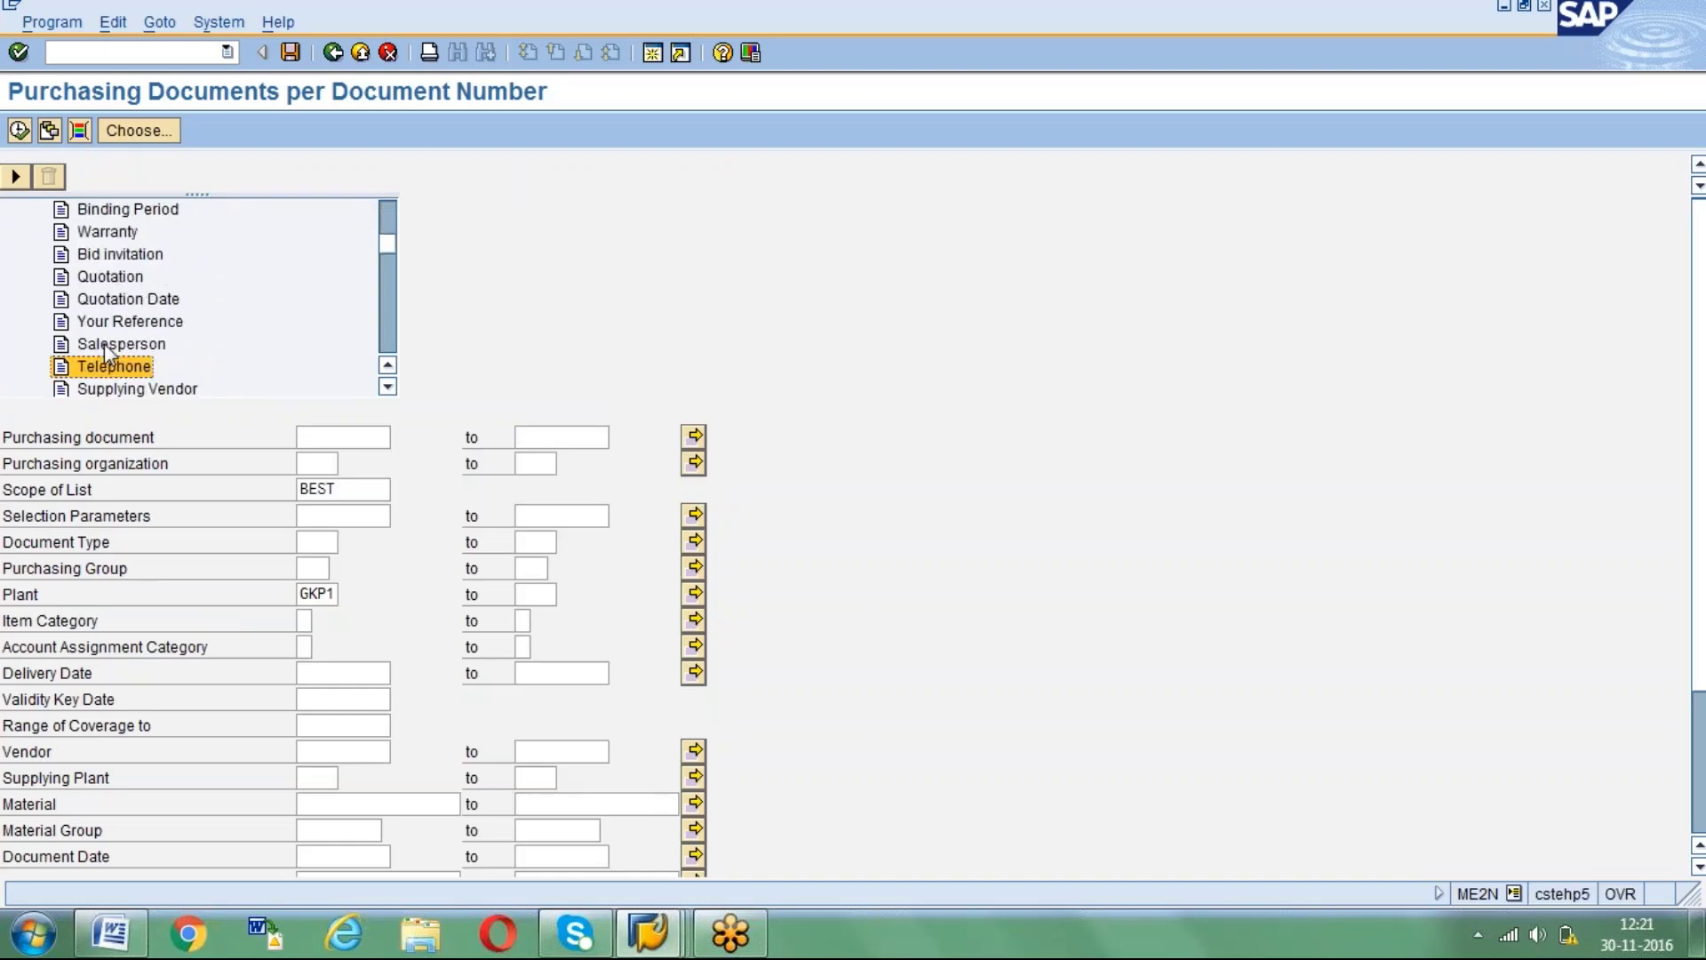
key("Down")
key("Down")
key("Down")
key("Down")
key("Down")
key("Down")
key("Down")
key("Down")
key("Down")
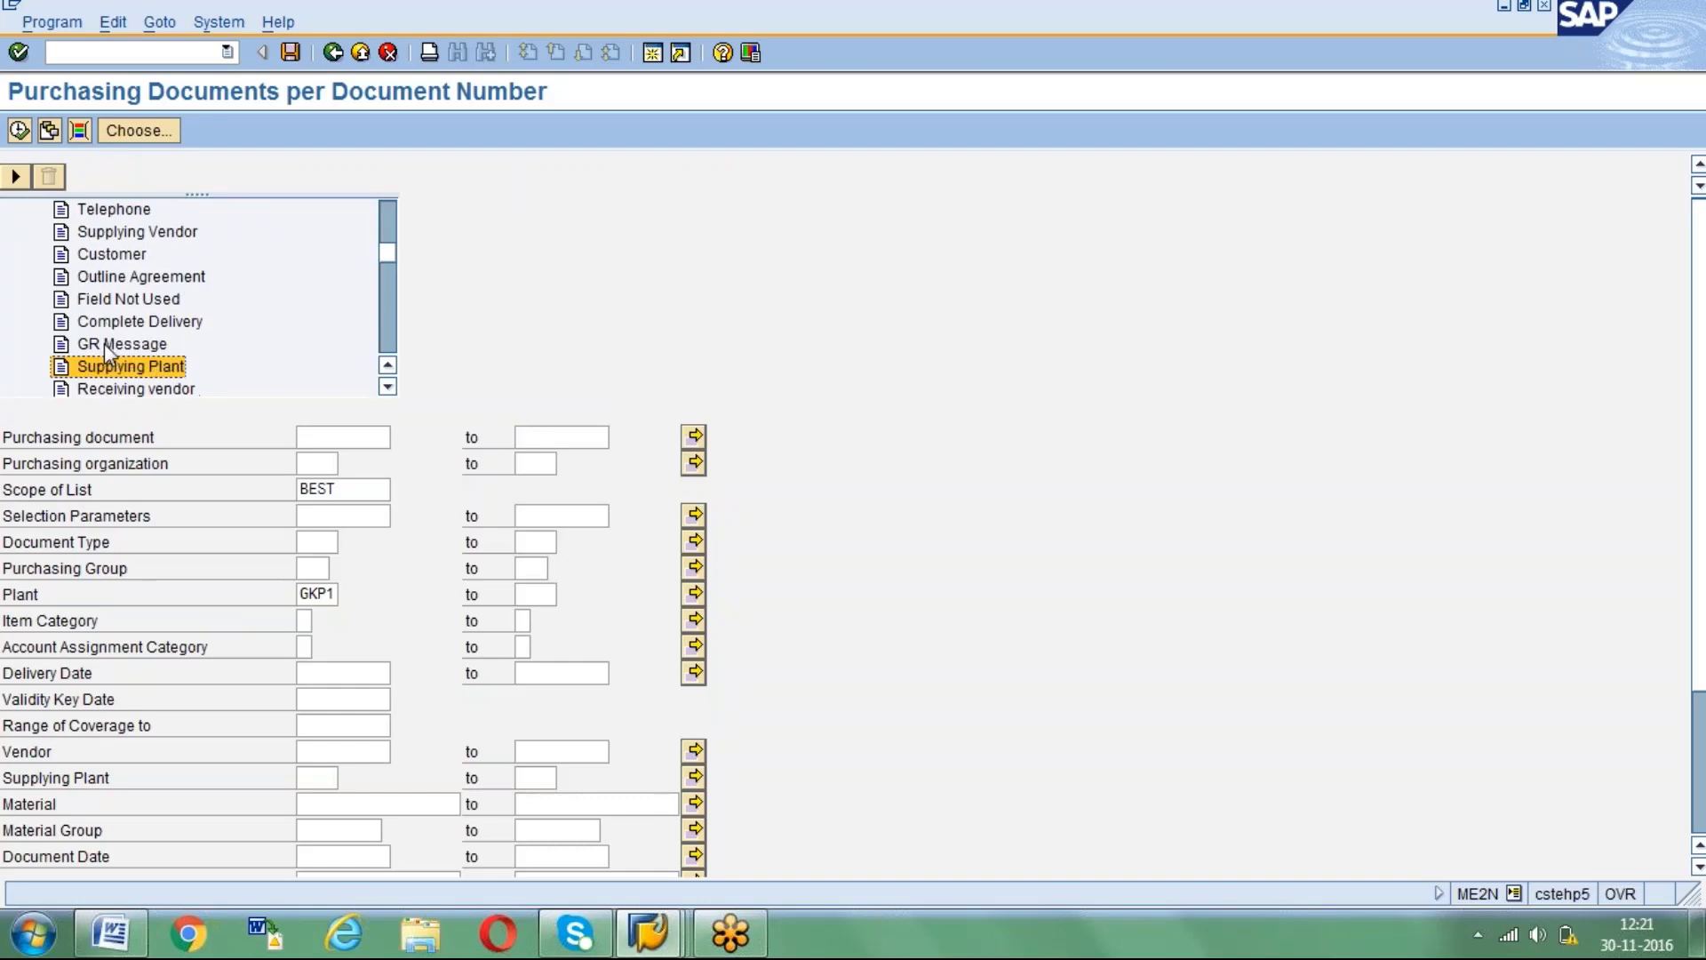
key("Down")
key("Down")
key("Down")
key("Down")
key("Down")
key("Down")
key("Down")
key("Down")
key("Down")
key("Down")
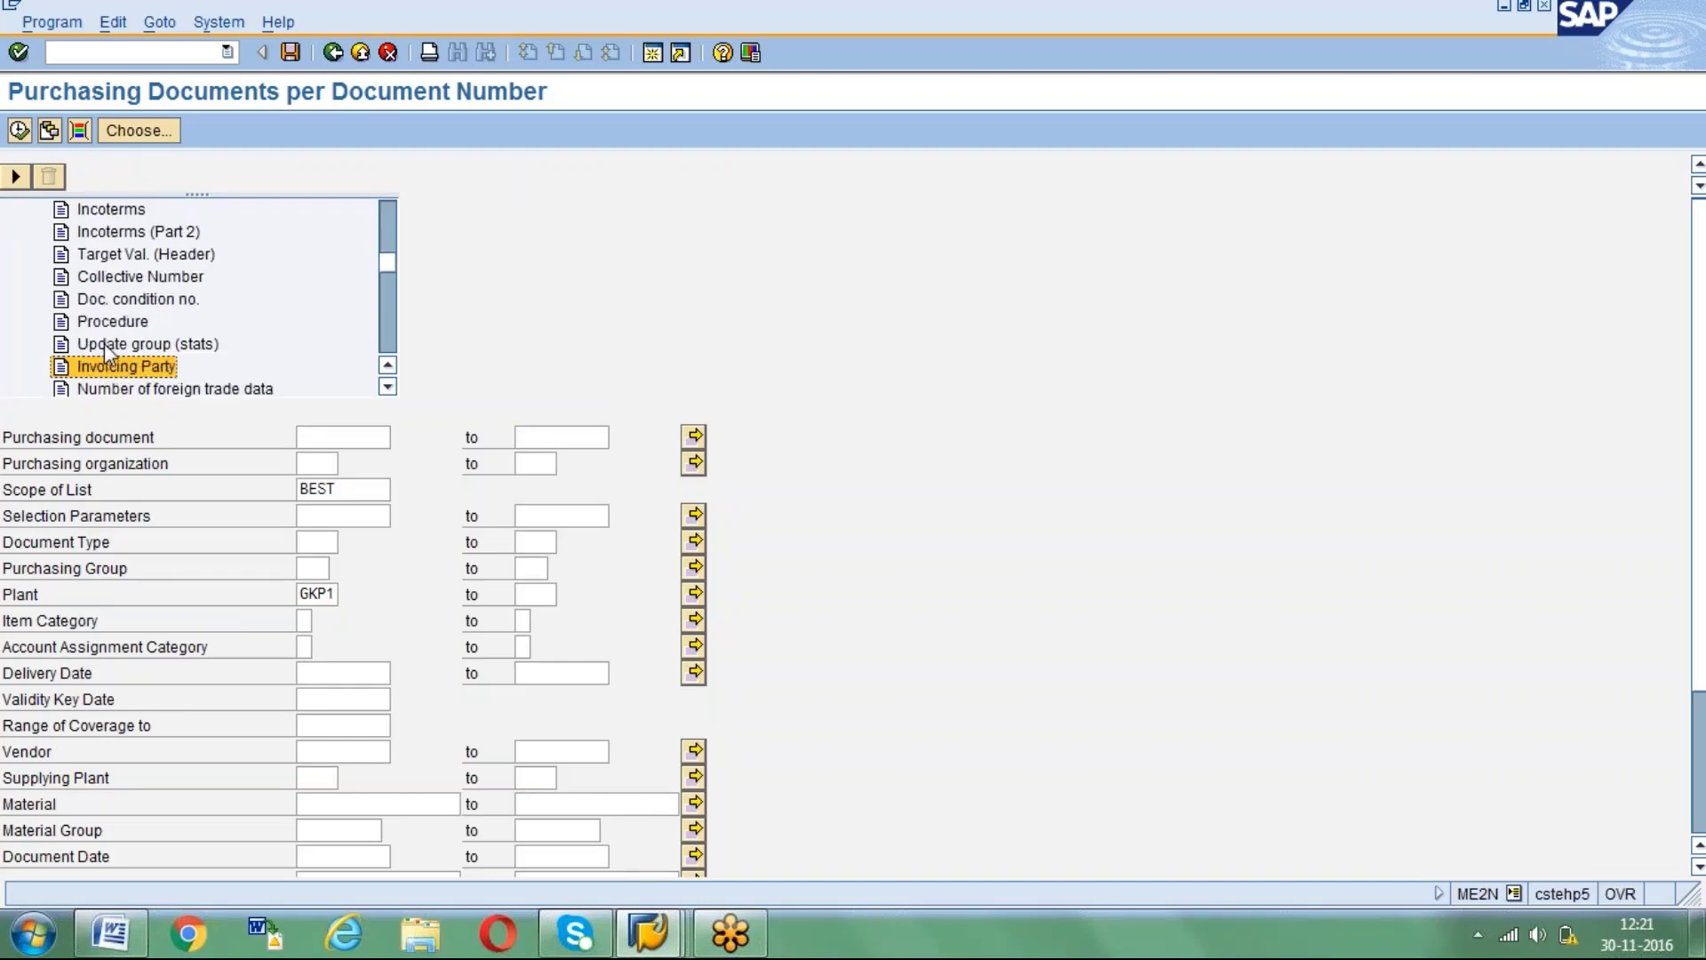
key("Down")
key("Down")
key("Down")
key("Down")
key("Down")
key("Down")
key("Down")
key("Down")
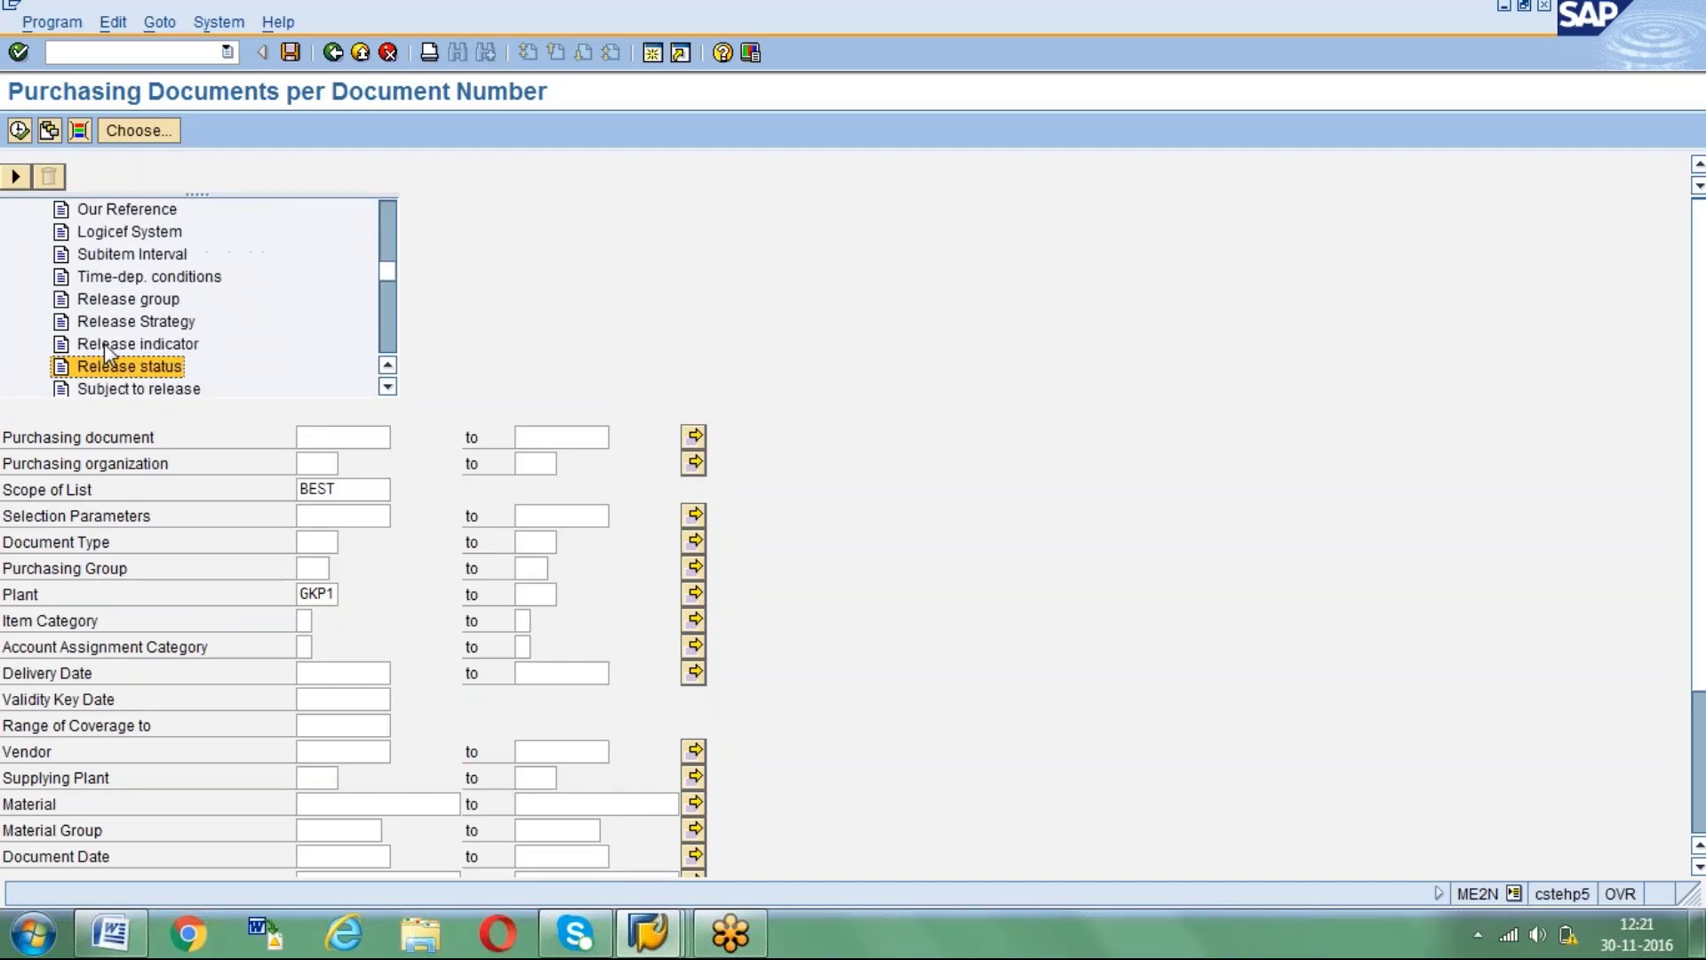
key("Down")
key("Down")
key("Down")
key("Down")
key("Down")
key("Down")
key("Down")
key("Down")
key("Down")
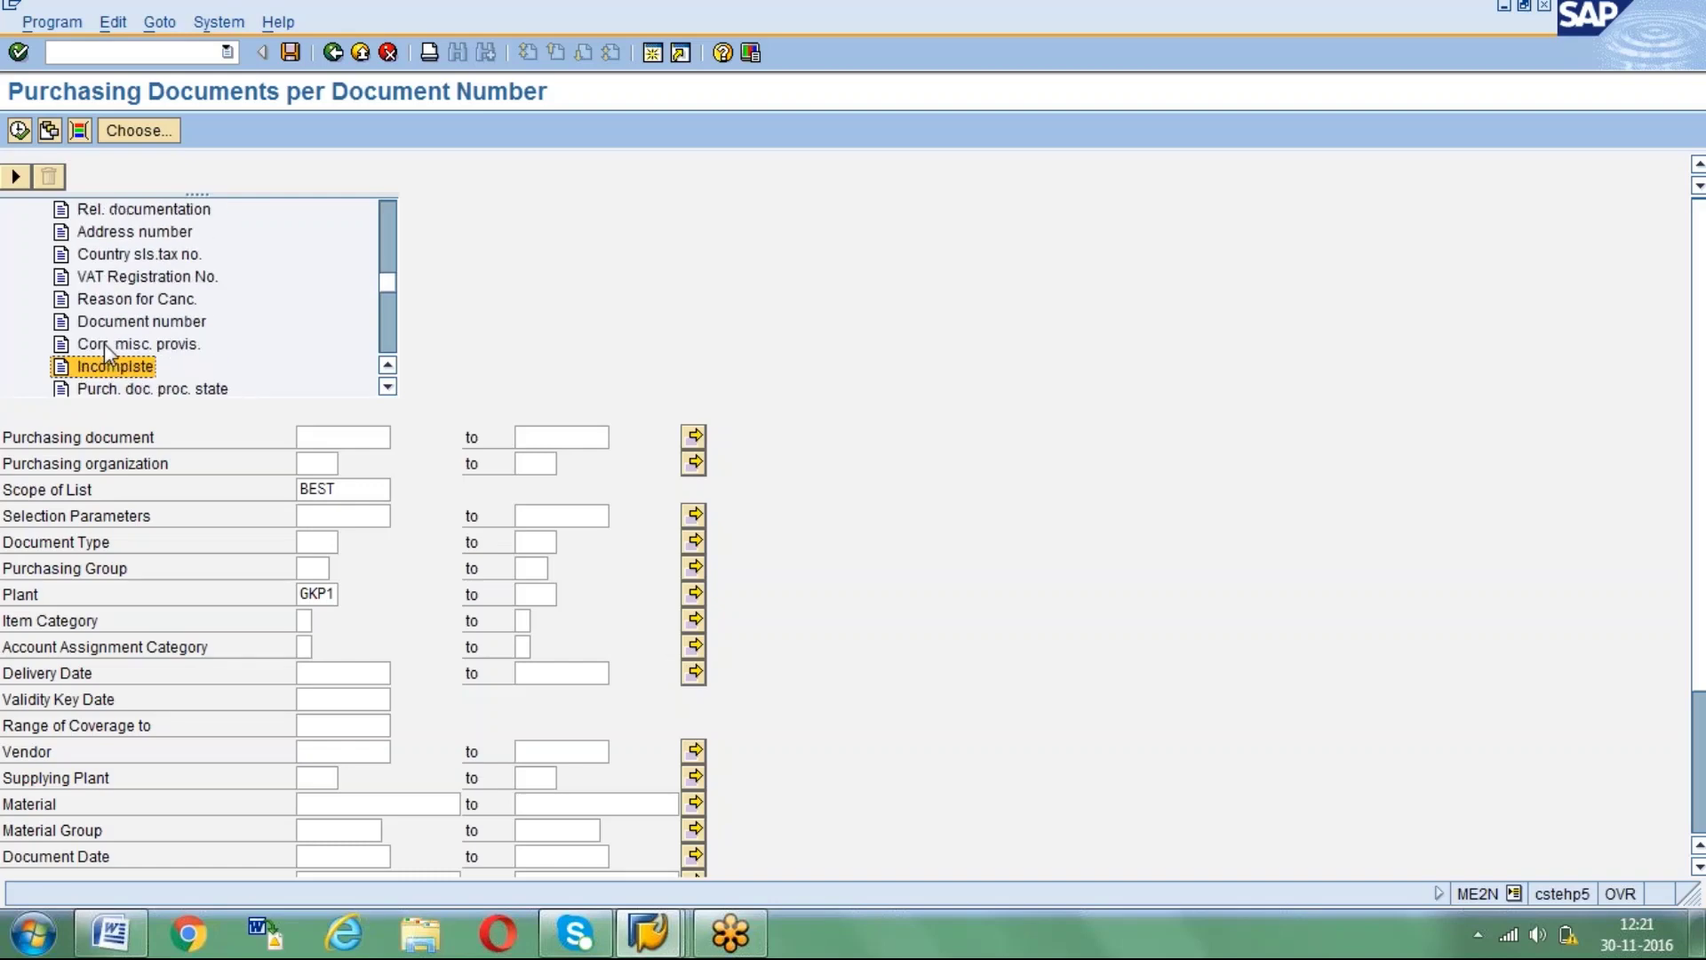
key("Up")
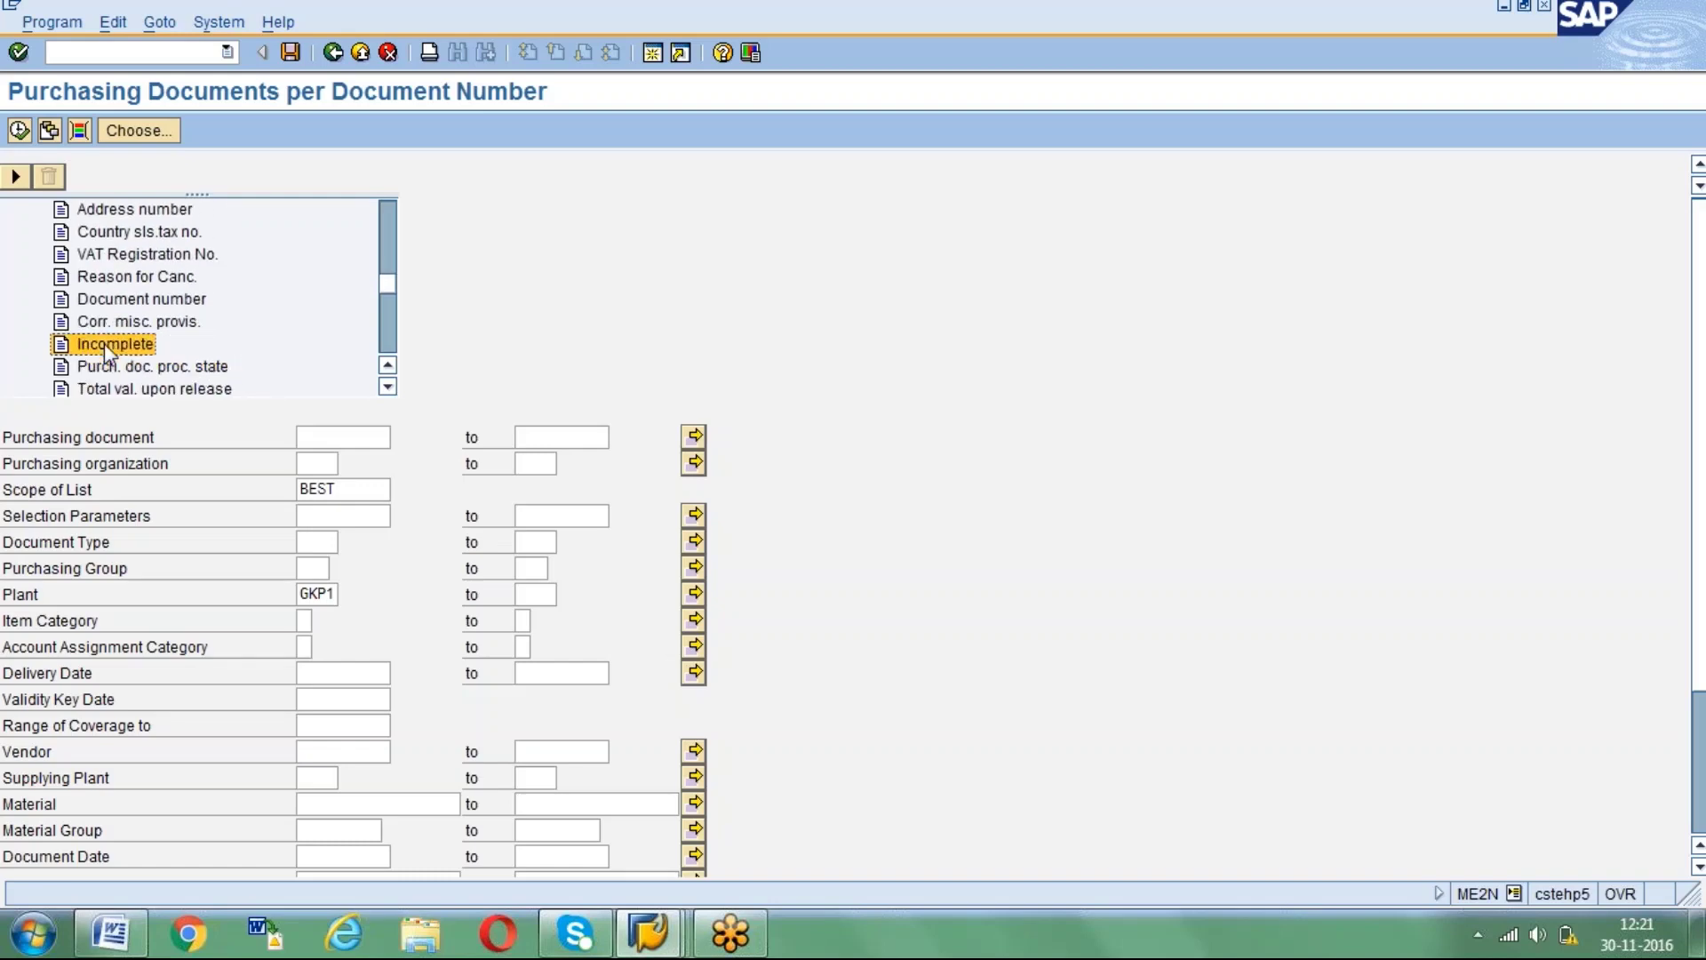
double_click(104, 343)
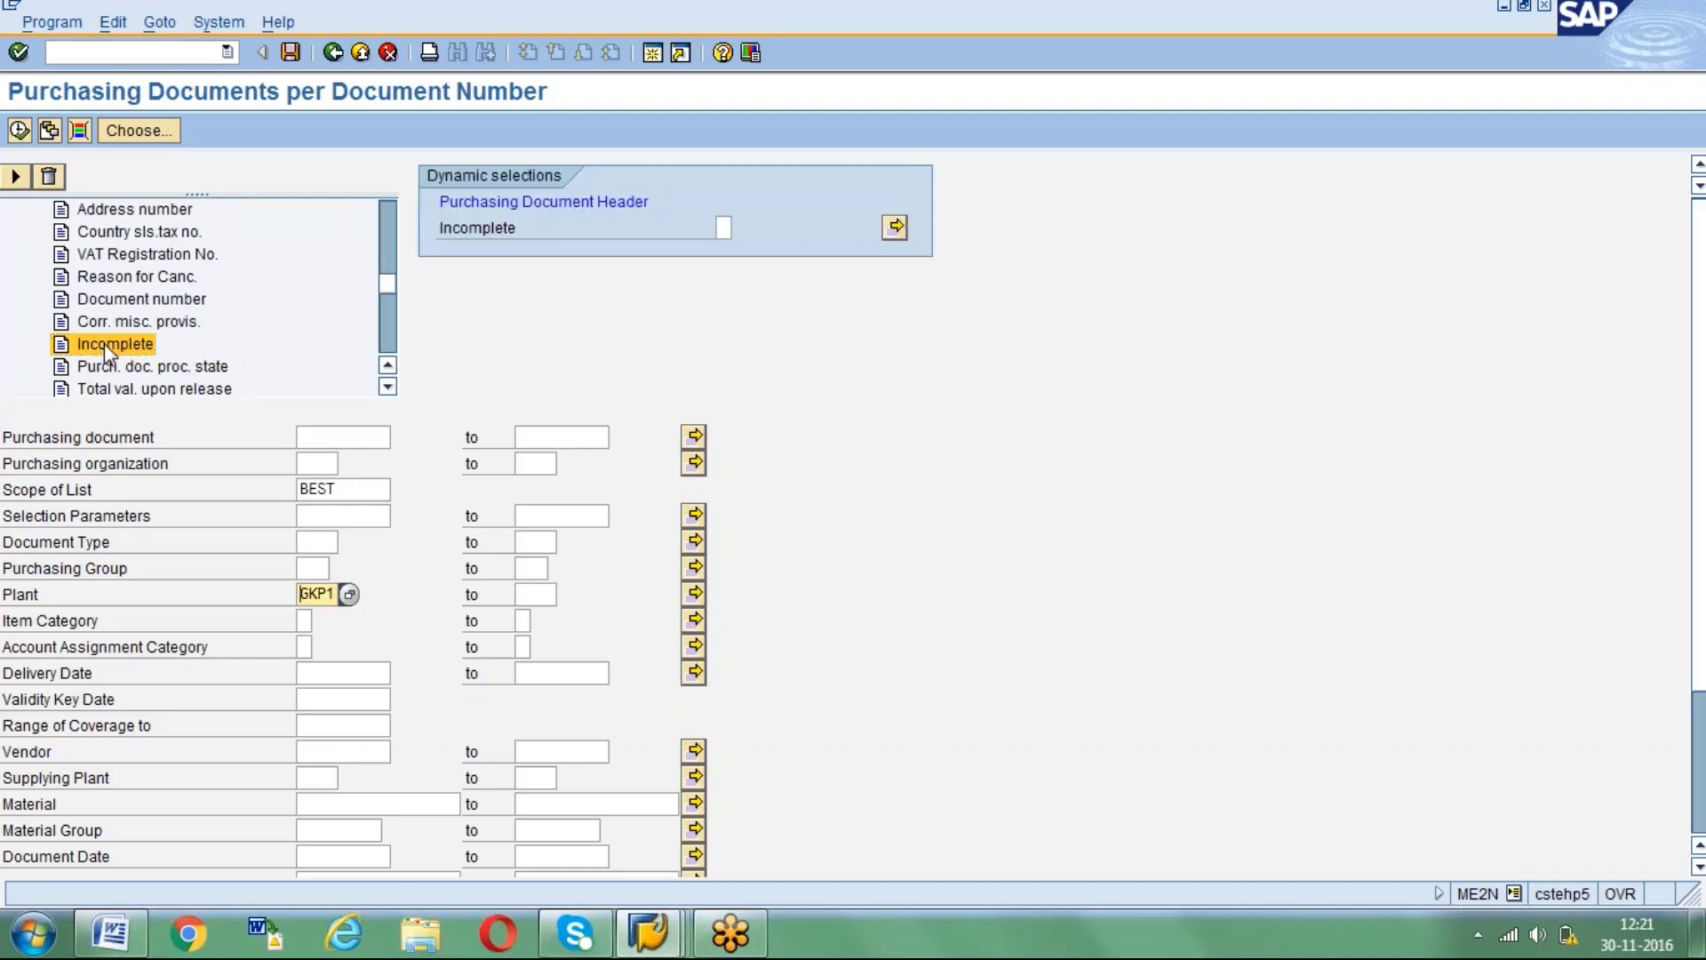
Set the Incomplete selection to X and execute the report.
left_click(724, 227)
left_click(739, 227)
double_click(104, 254)
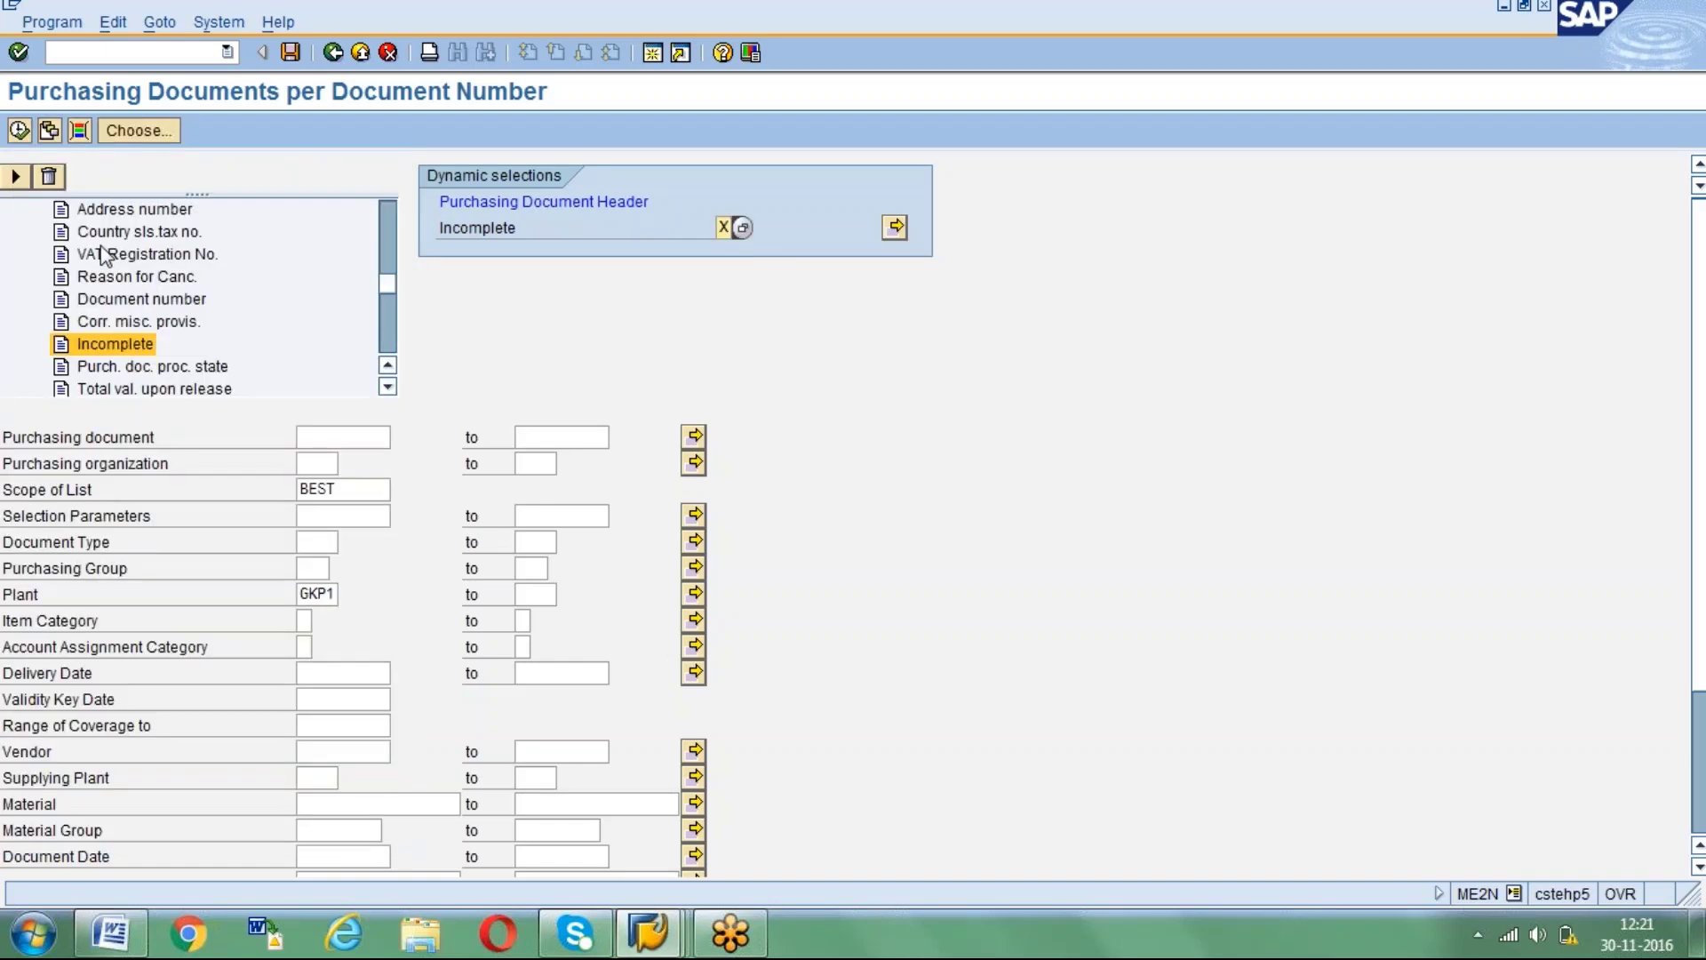
left_click(24, 138)
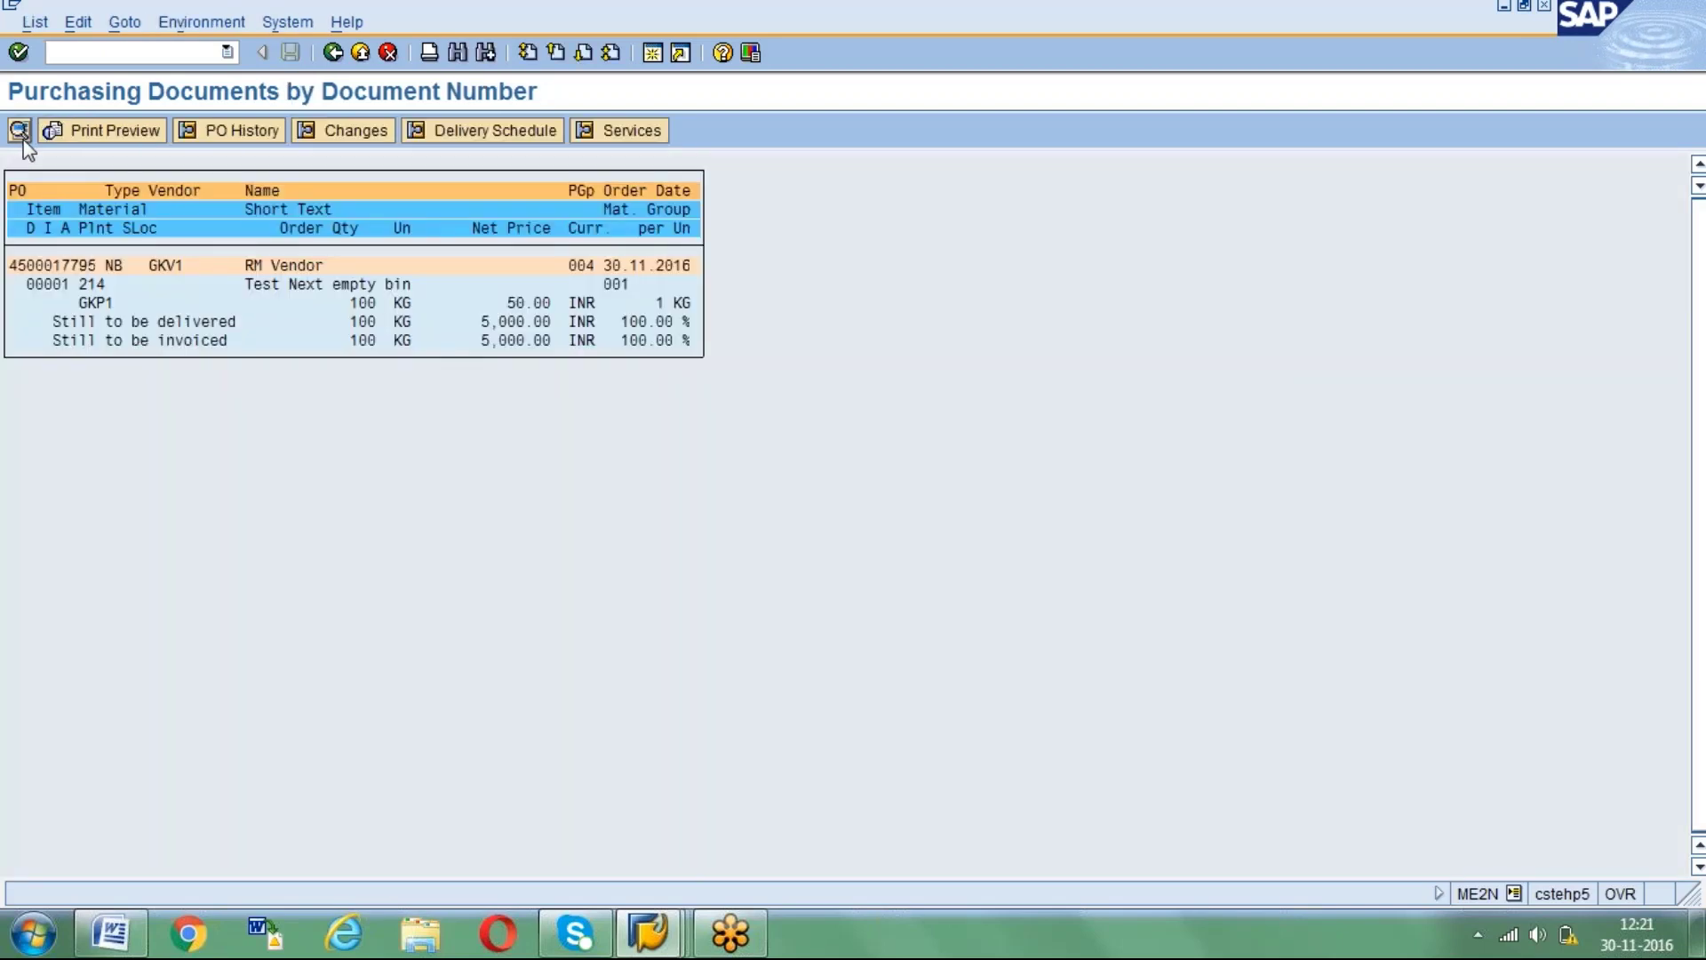
Open the listed purchase order to view its details, and return to the report's selection screen.
double_click(71, 264)
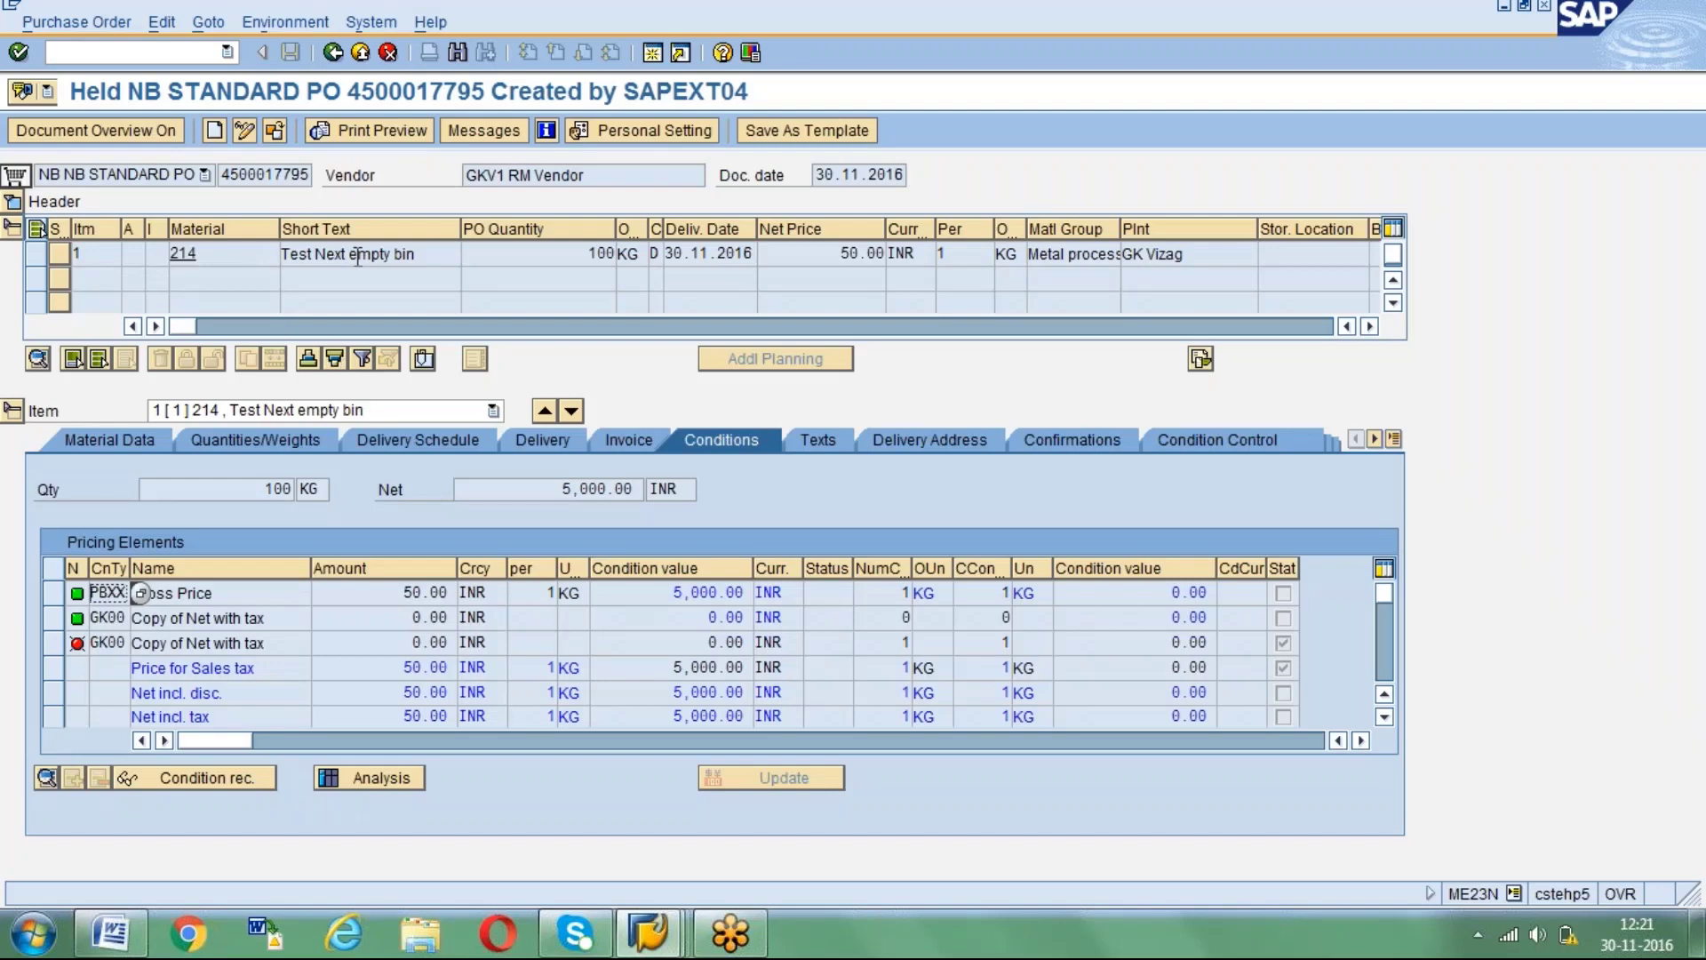
left_click(333, 53)
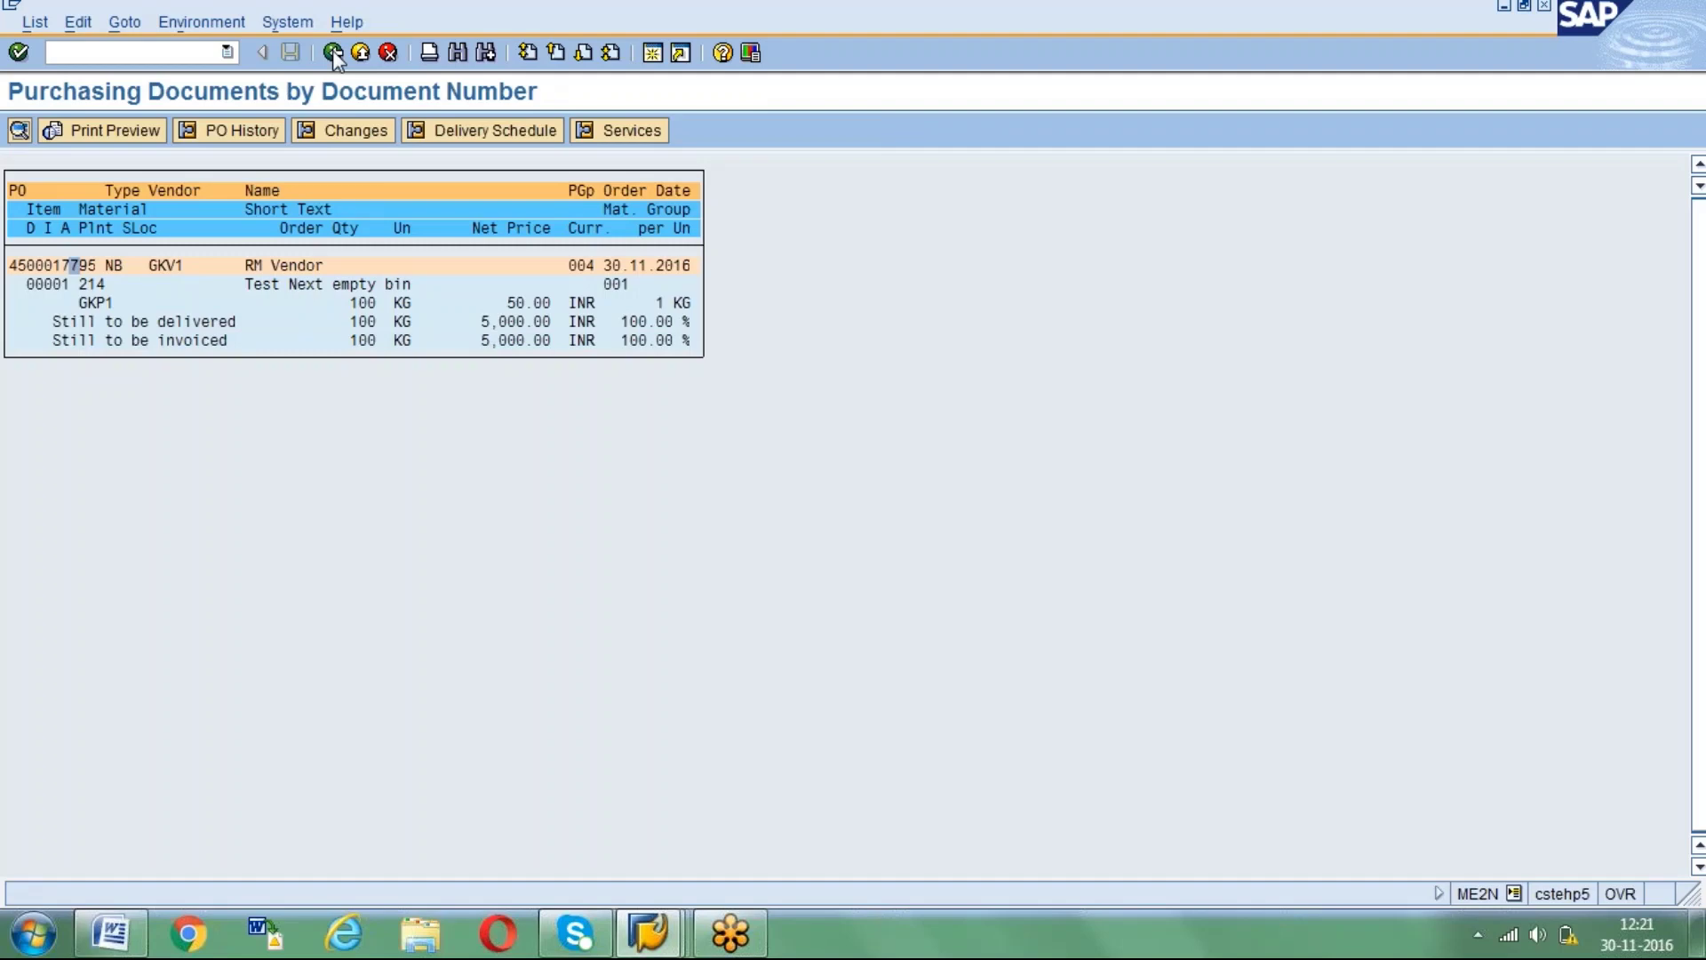
left_click(334, 53)
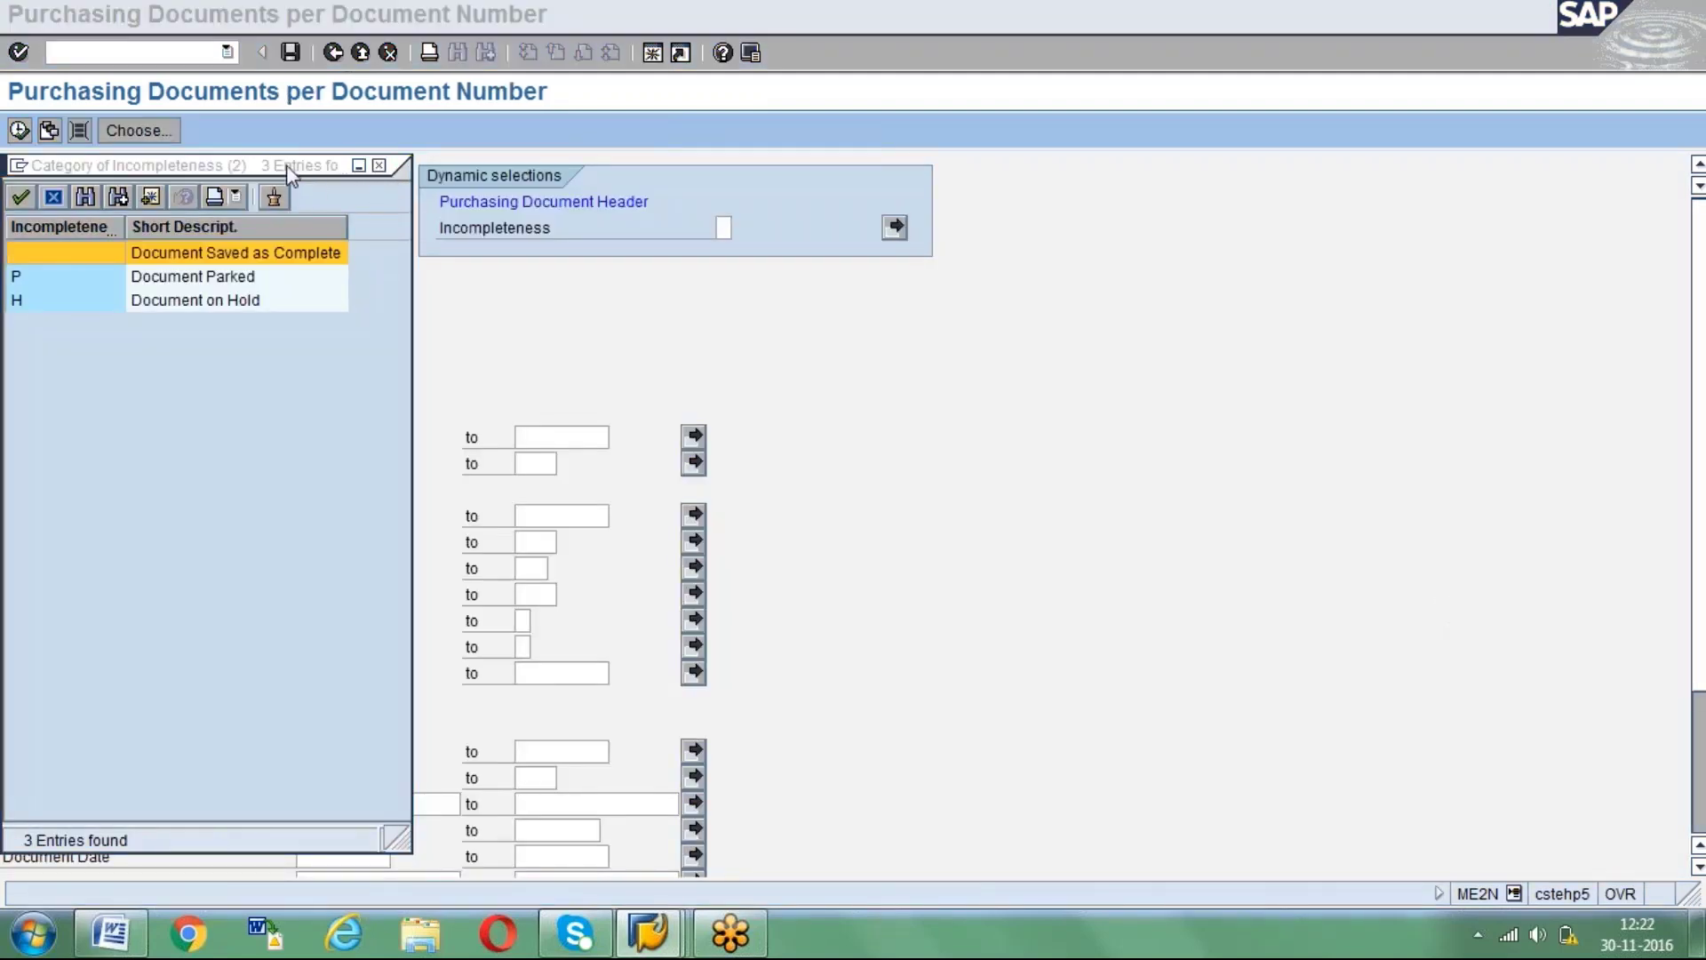
left_click(378, 164)
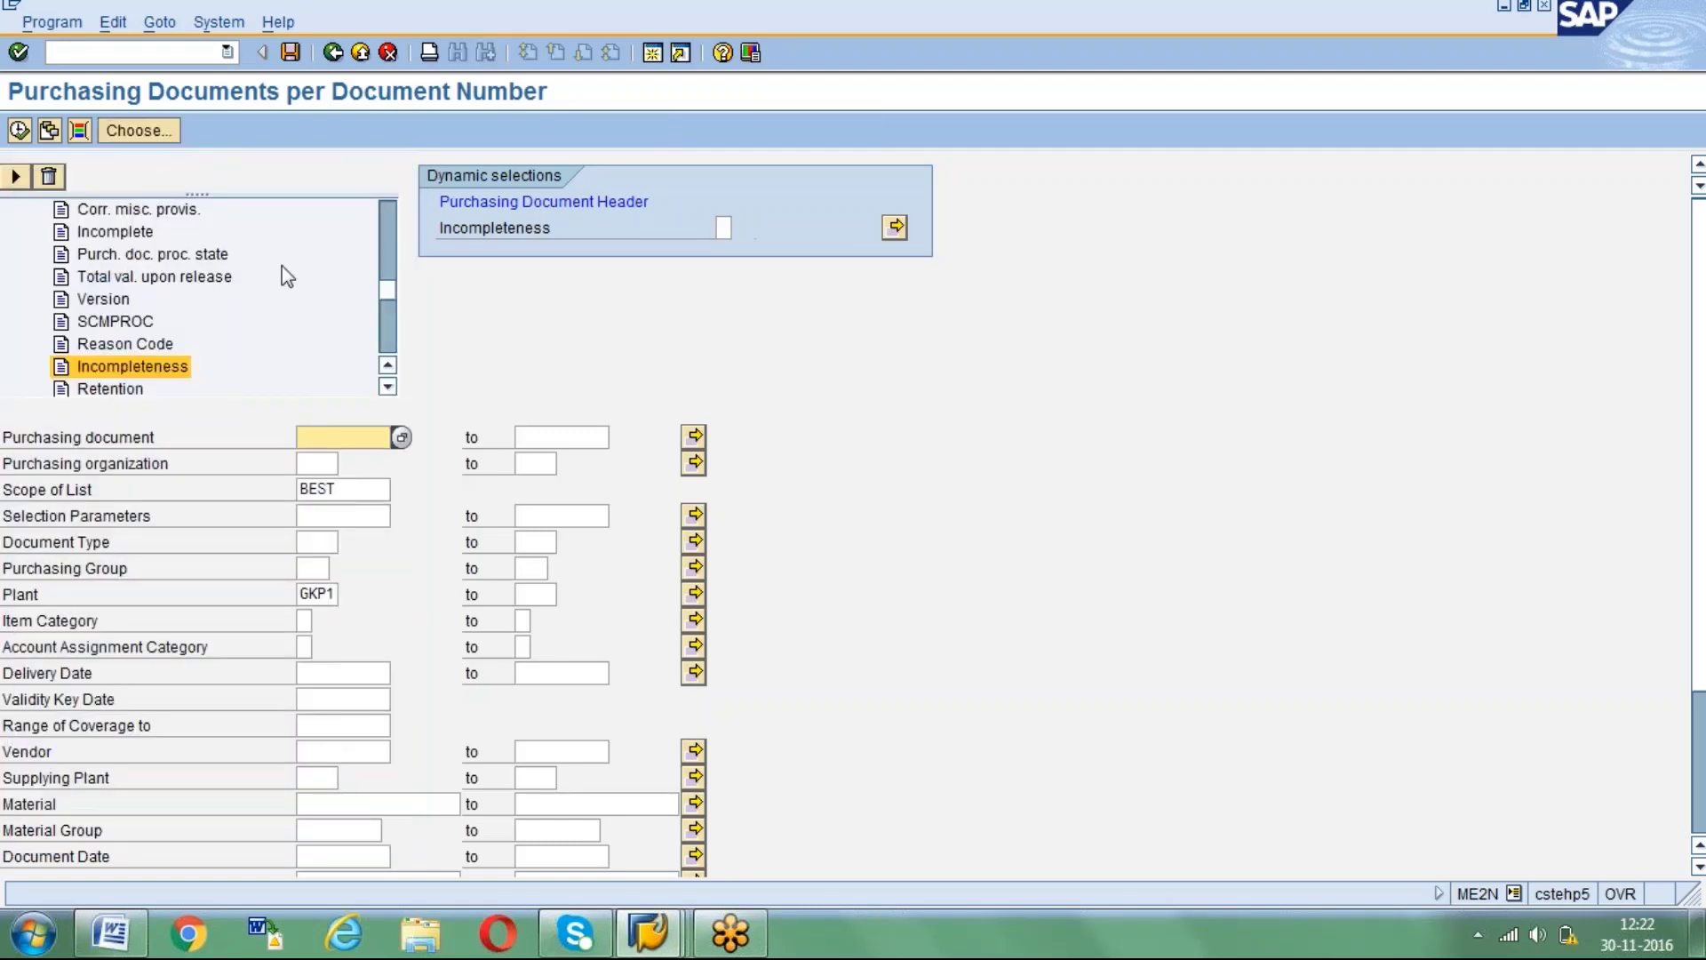
left_click(130, 368)
double_click(130, 368)
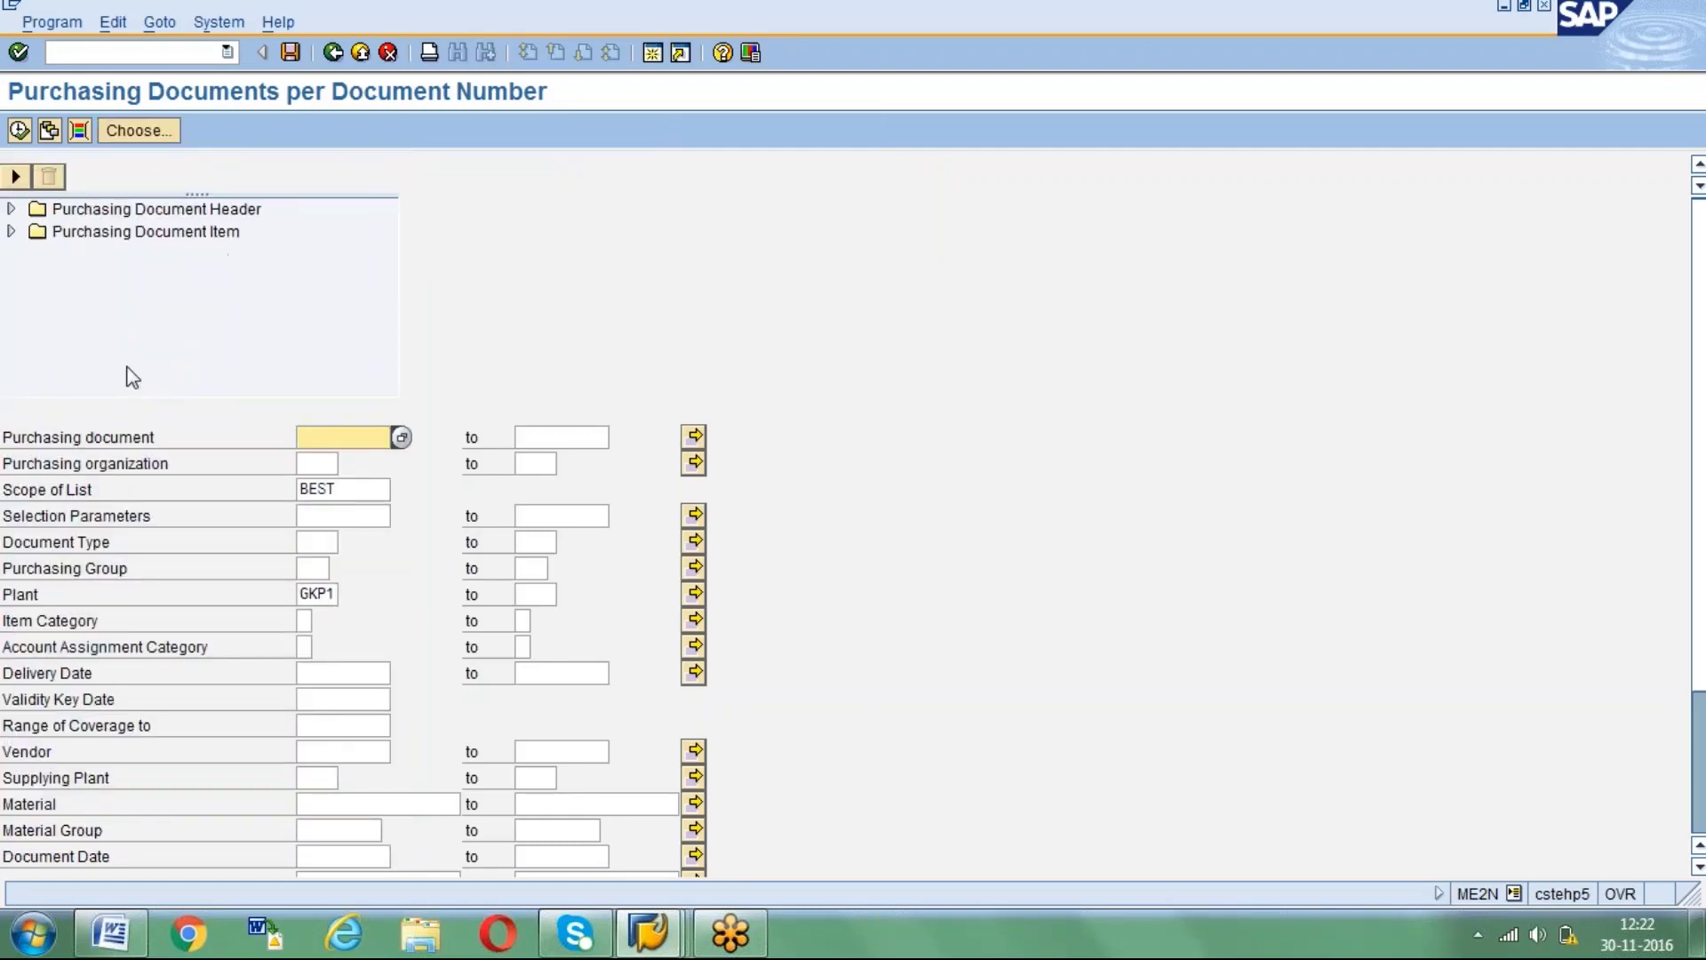
Expand the Purchasing Document Header fields and add the Incompleteness field to the dynamic selections.
left_click(10, 208)
scroll(229, 359, "down", 5)
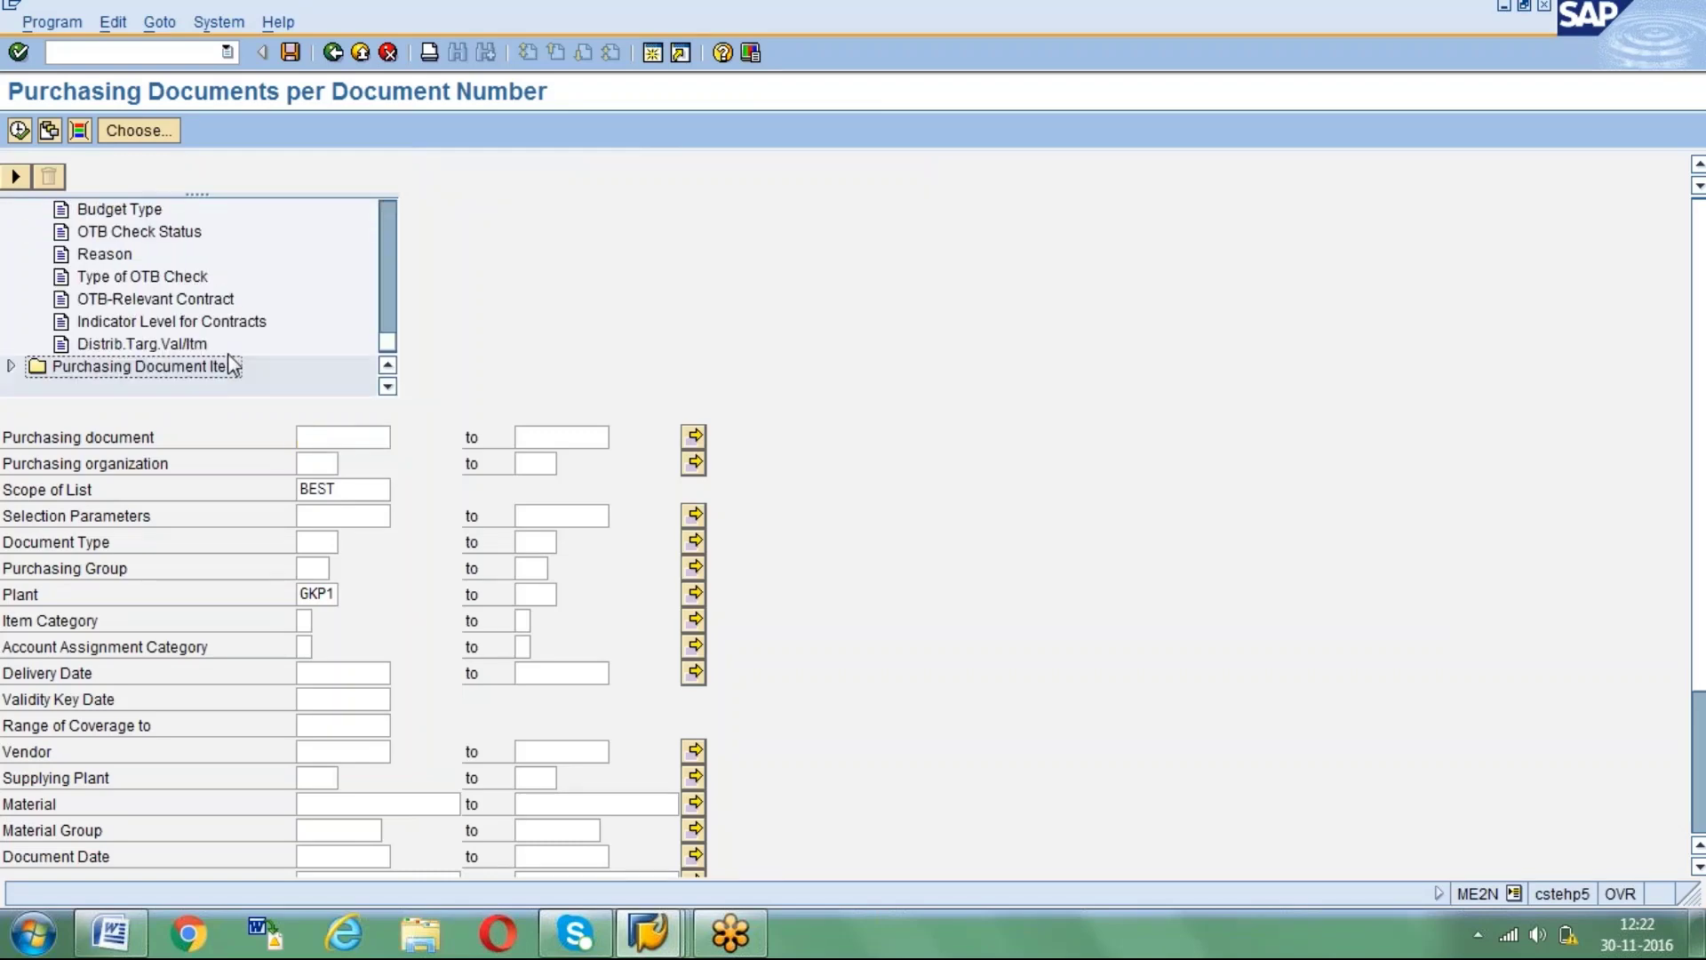
left_click(169, 301)
key("Up")
key("Up")
key("Up")
key("Up")
key("Up")
key("Up")
key("Up")
key("Up")
key("Up")
key("Up")
key("Up")
key("Up")
key("Up")
key("Up")
key("Up")
key("Up")
key("Up")
key("Up")
key("Up")
key("Up")
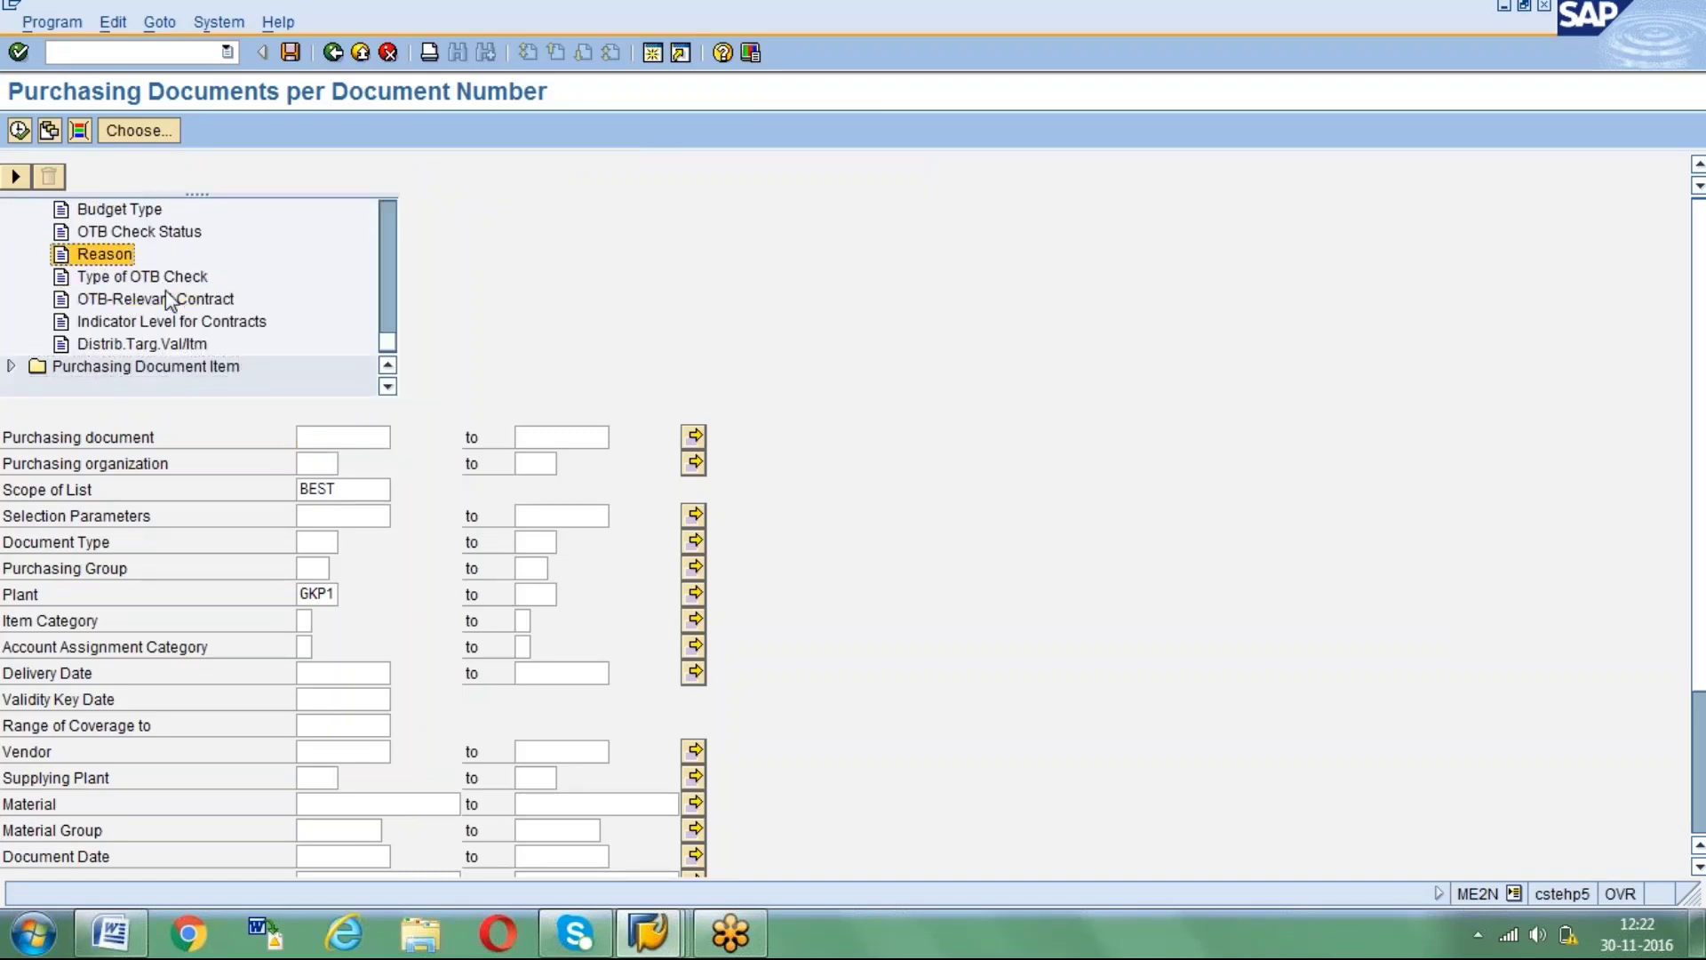
key("Up")
key("Up")
key("Up")
key("Up")
key("Up")
key("Up")
key("Up")
key("Up")
key("Up")
key("Up")
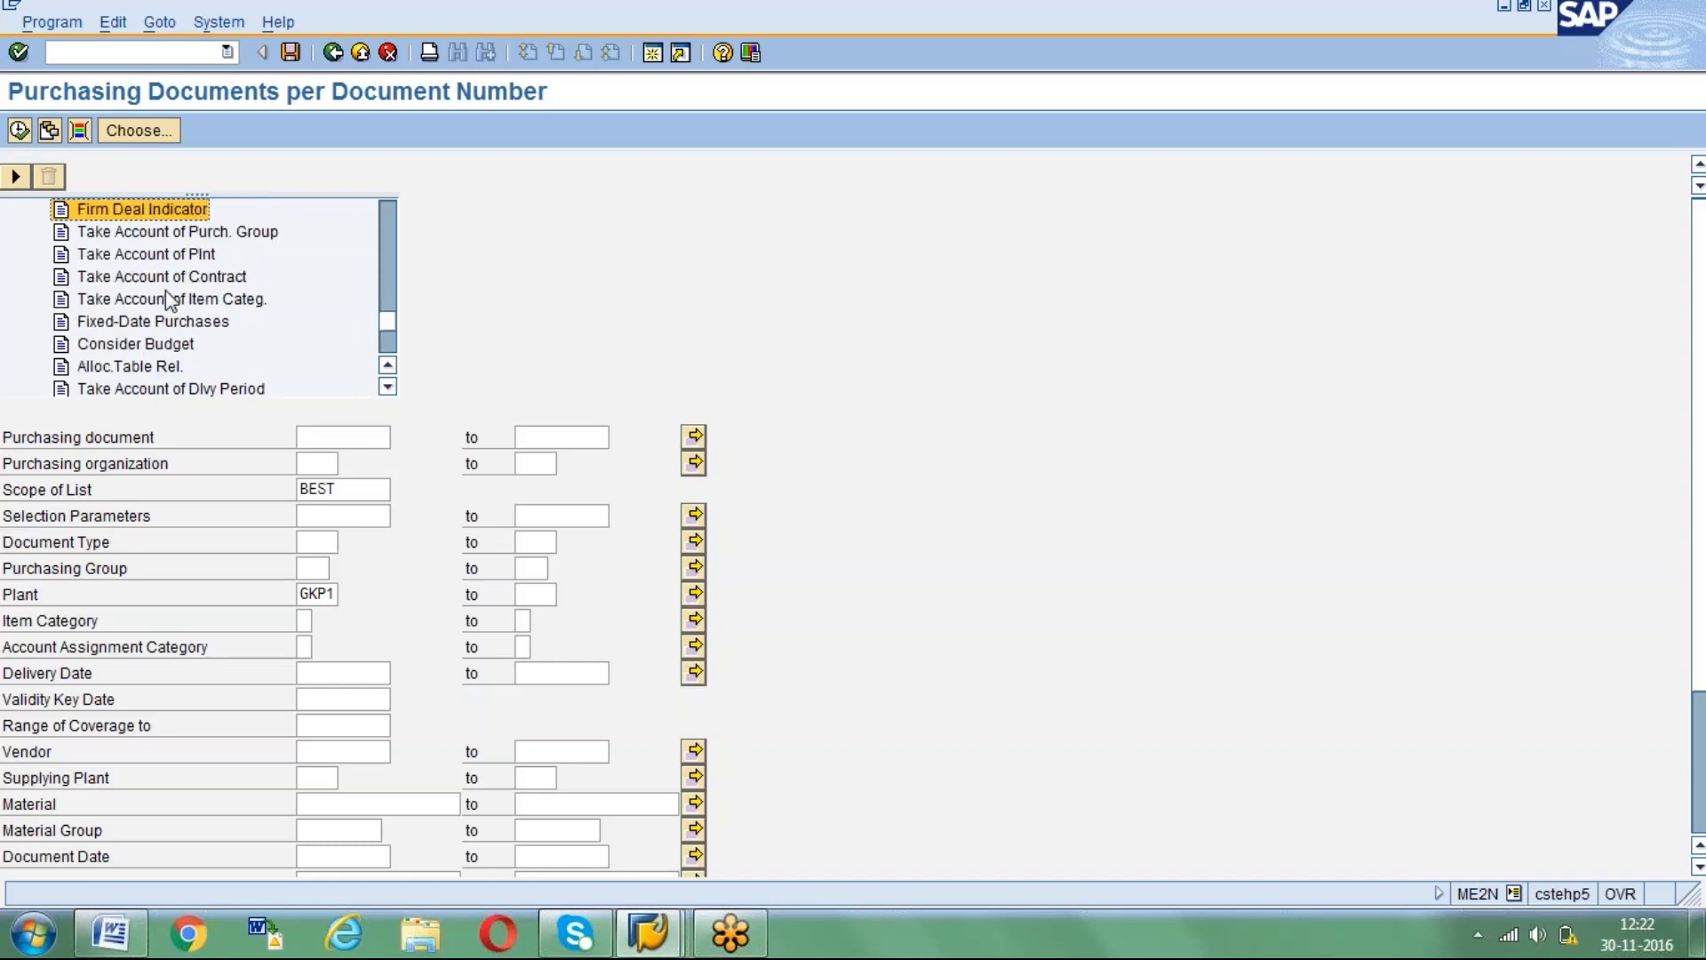
key("Up")
key("Up")
key("Up")
key("Up")
key("Up")
key("Up")
key("Up")
key("Up")
key("Up")
key("Up")
key("Up")
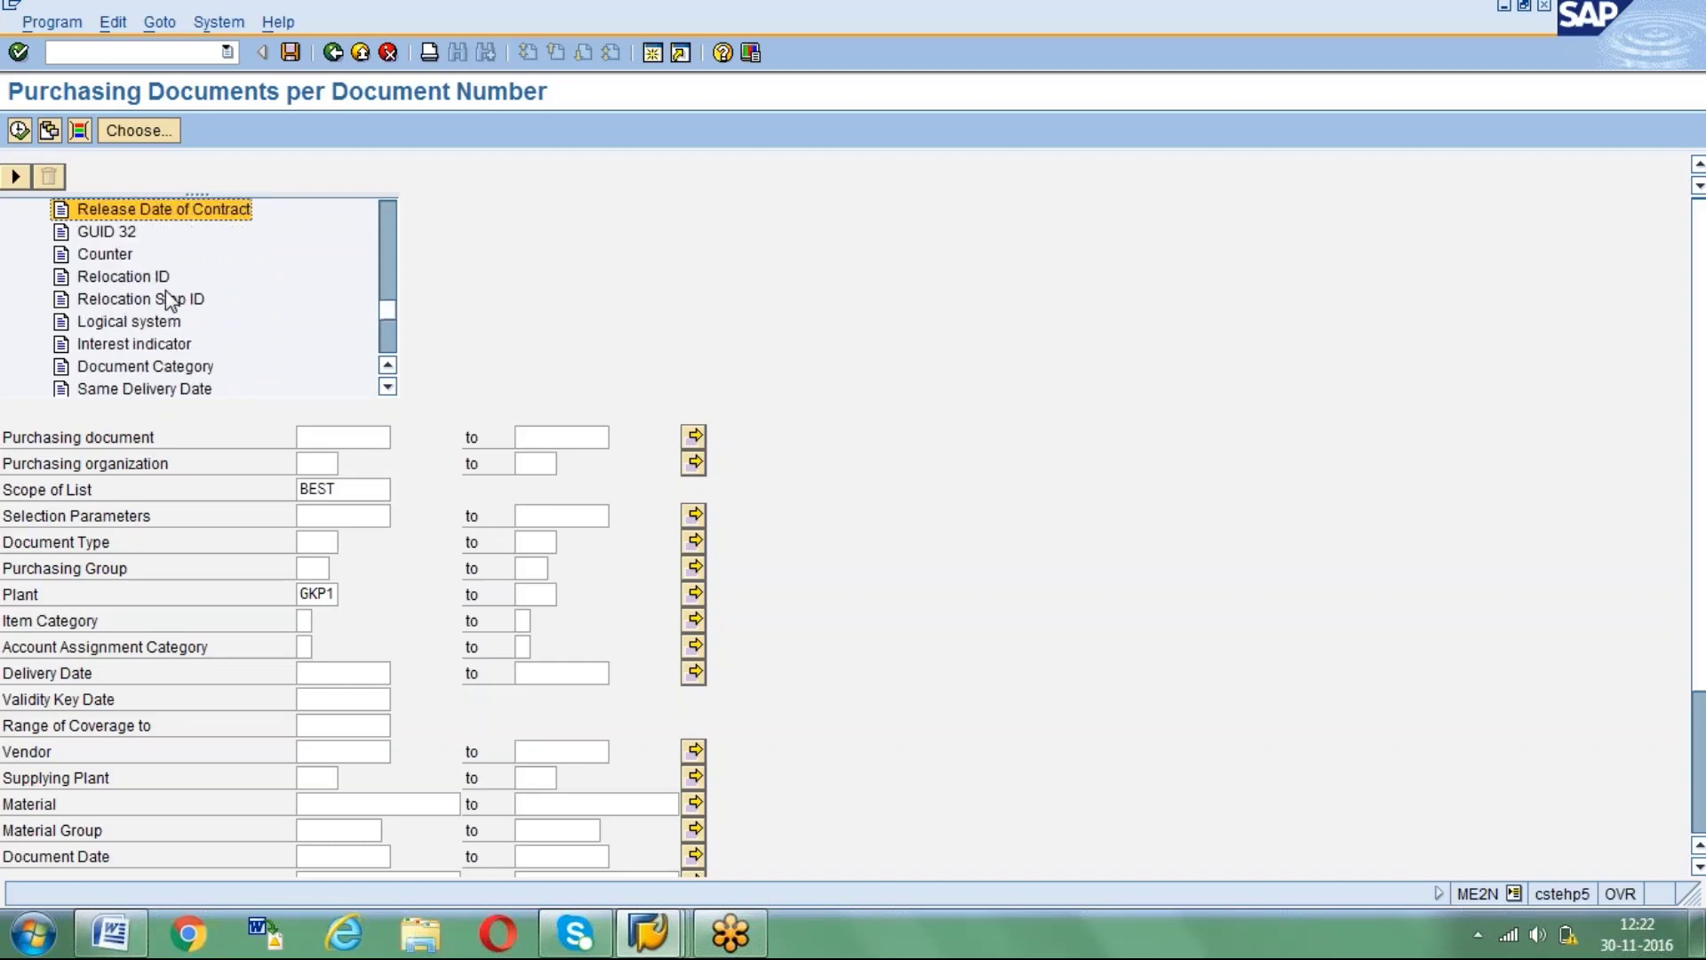
key("Up")
key("Up")
key("Up")
key("Up")
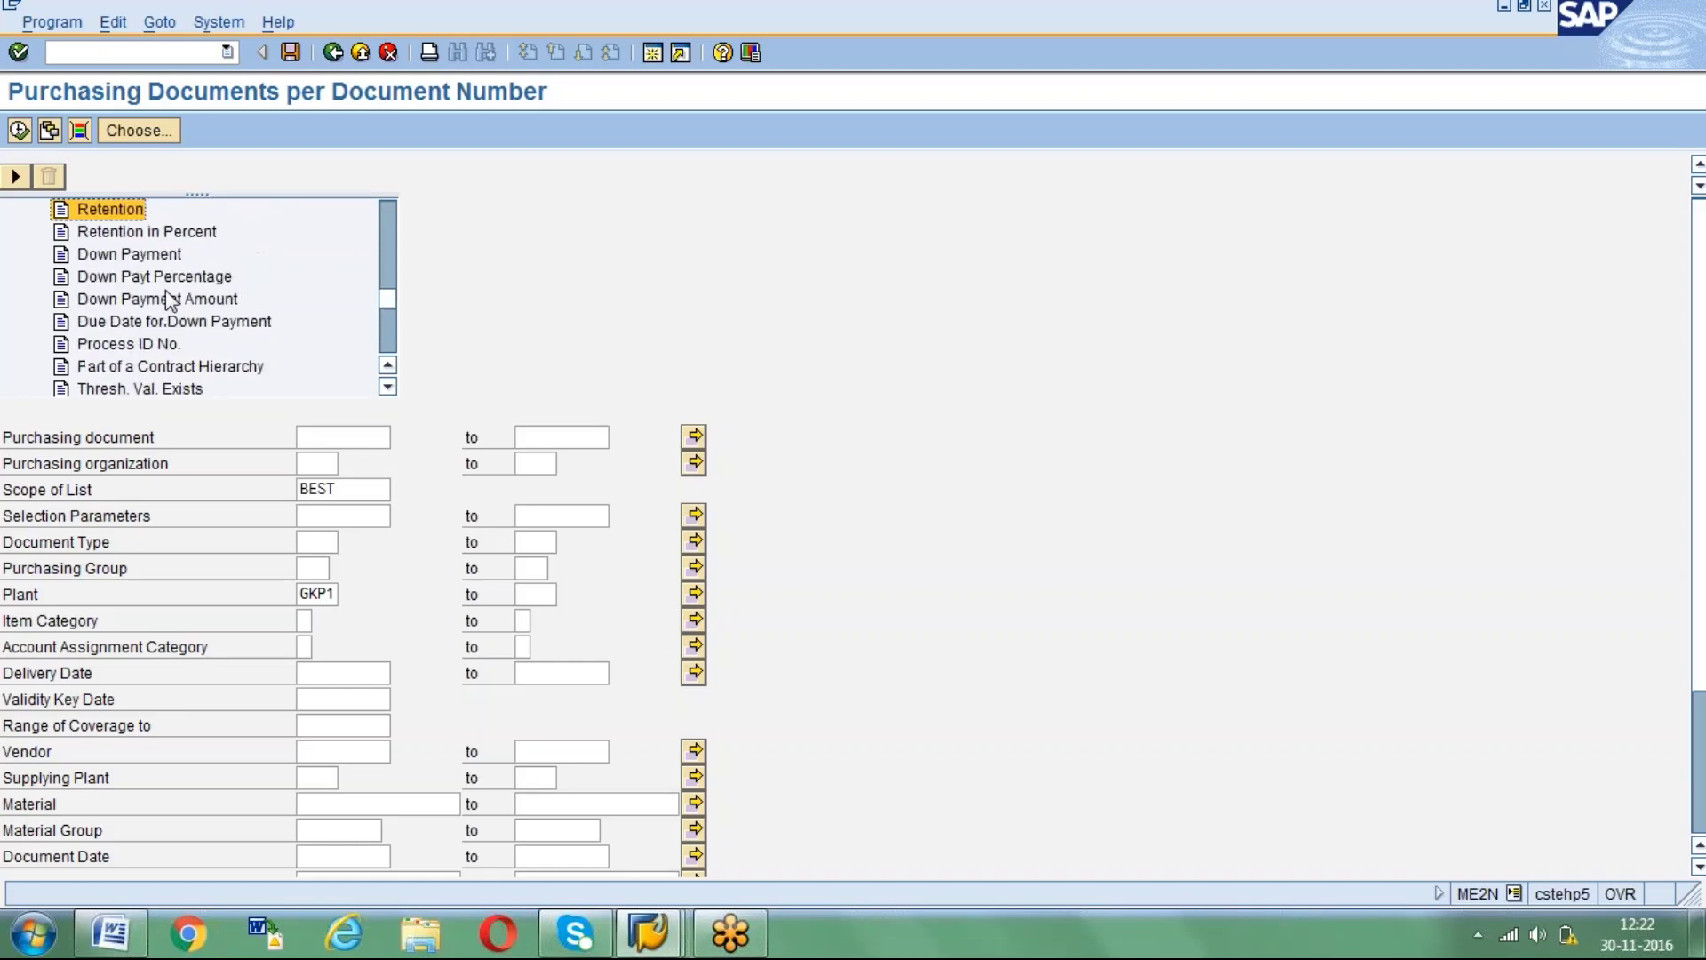
double_click(131, 233)
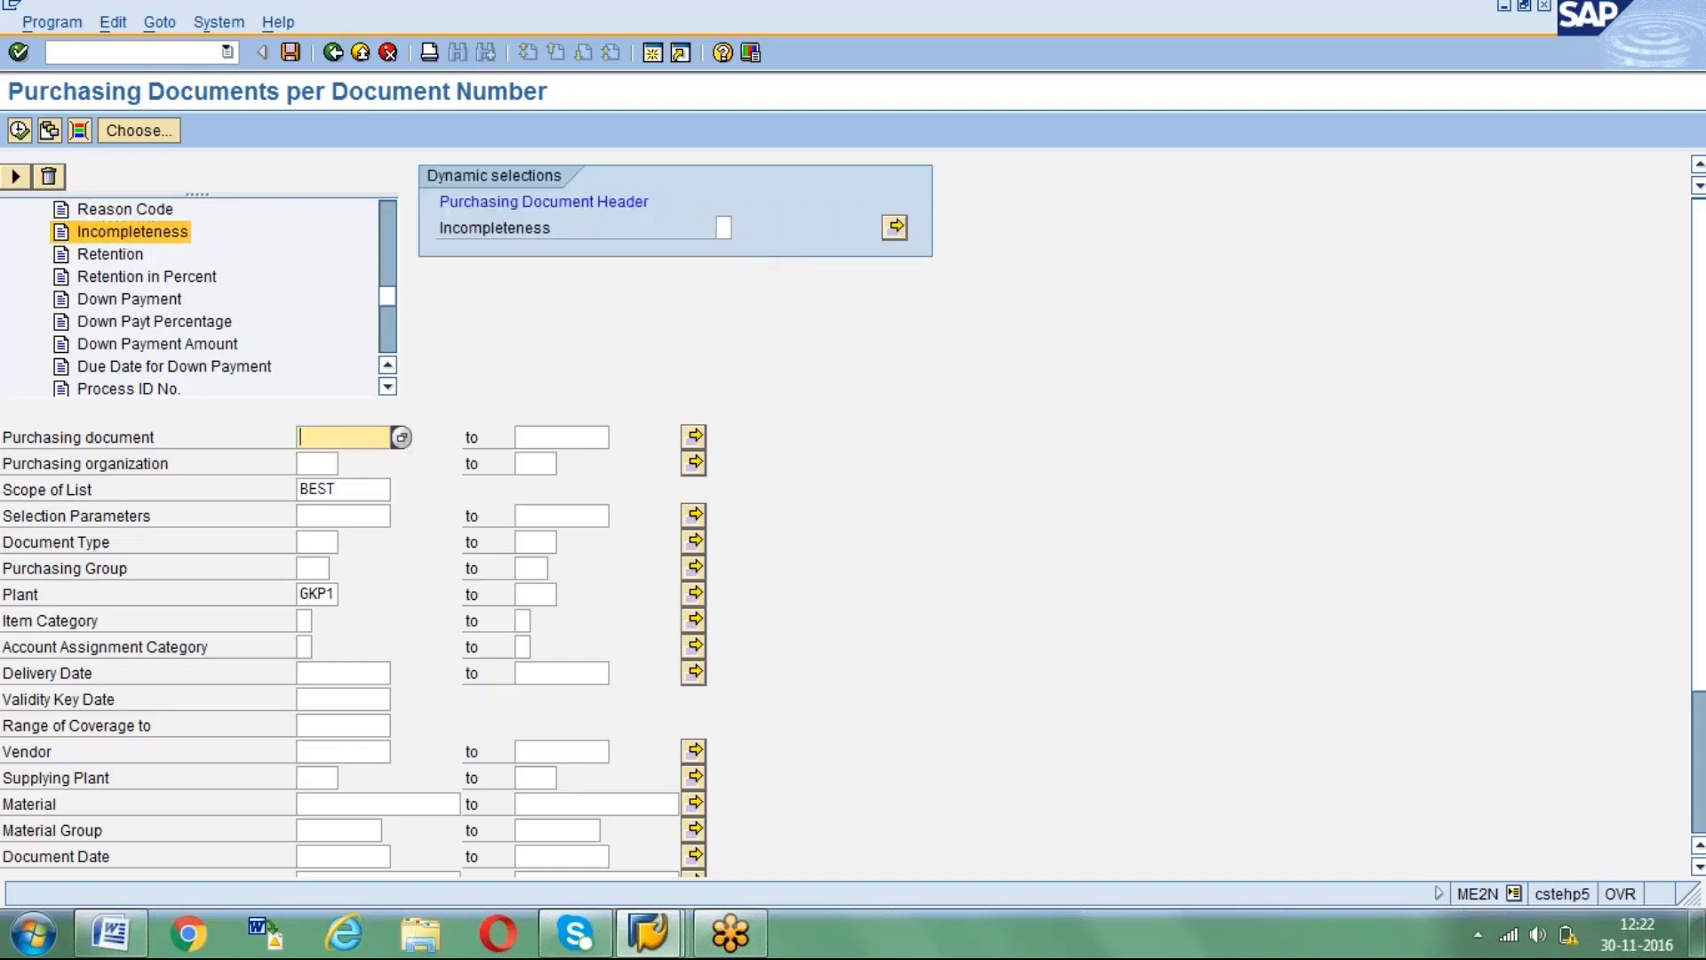
Set the Incompleteness selection to H, Document on Hold, and execute the report.
left_click(723, 228)
left_click(744, 230)
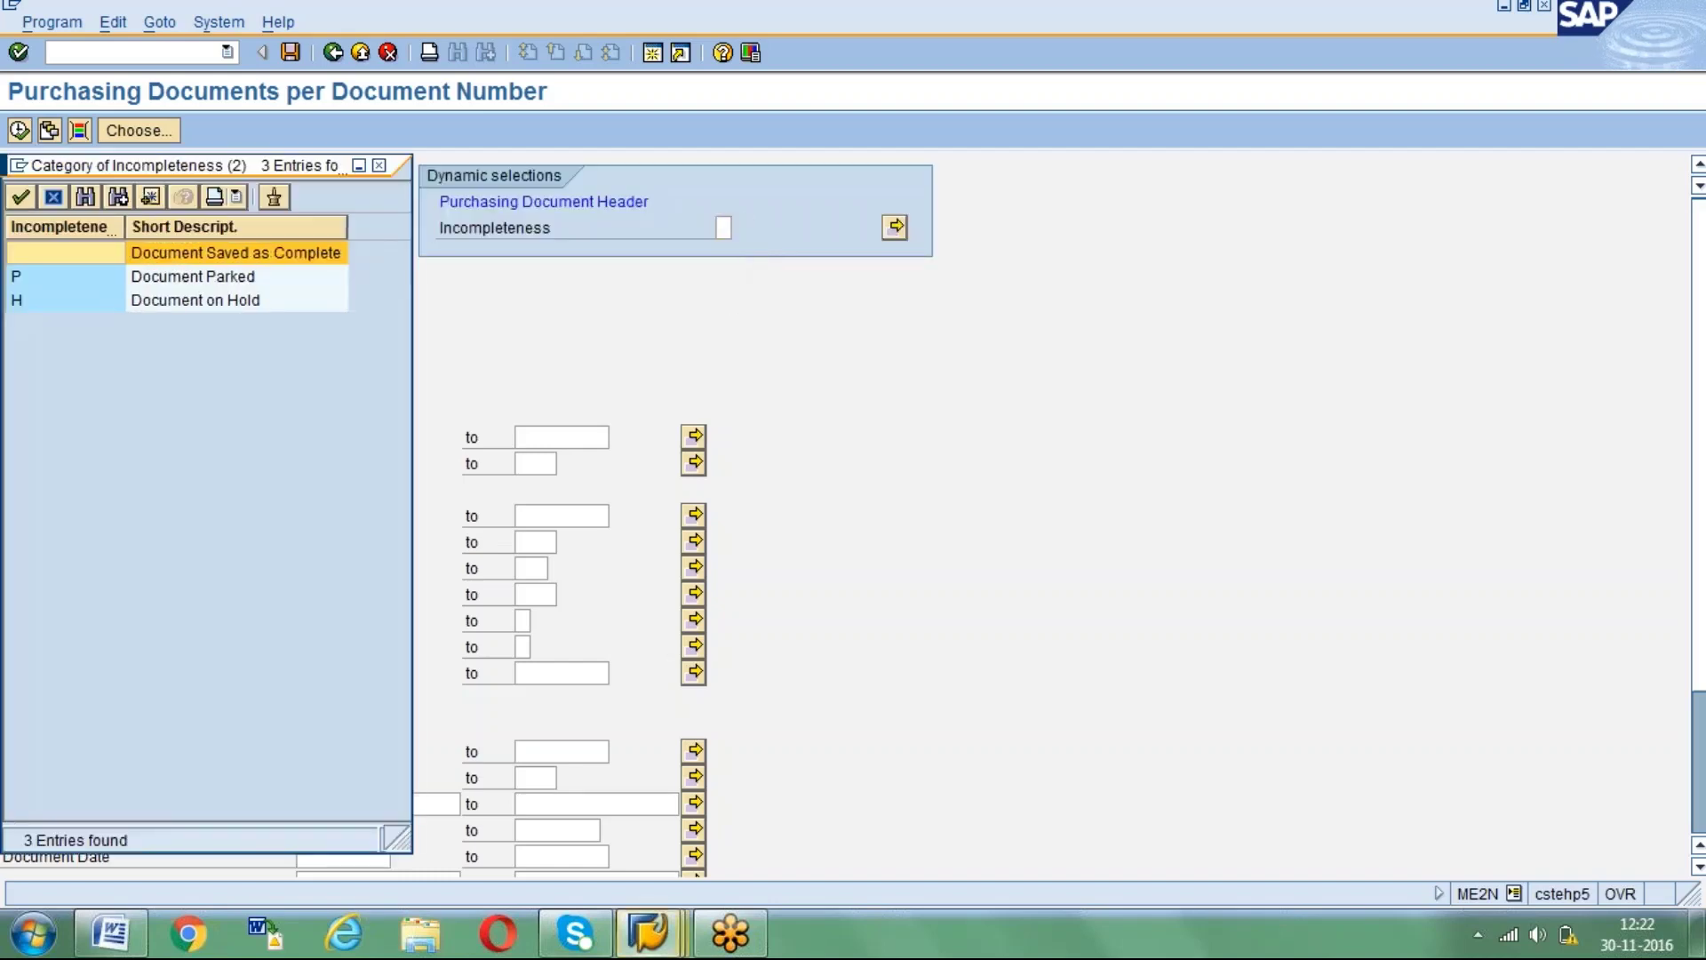
left_click(207, 282)
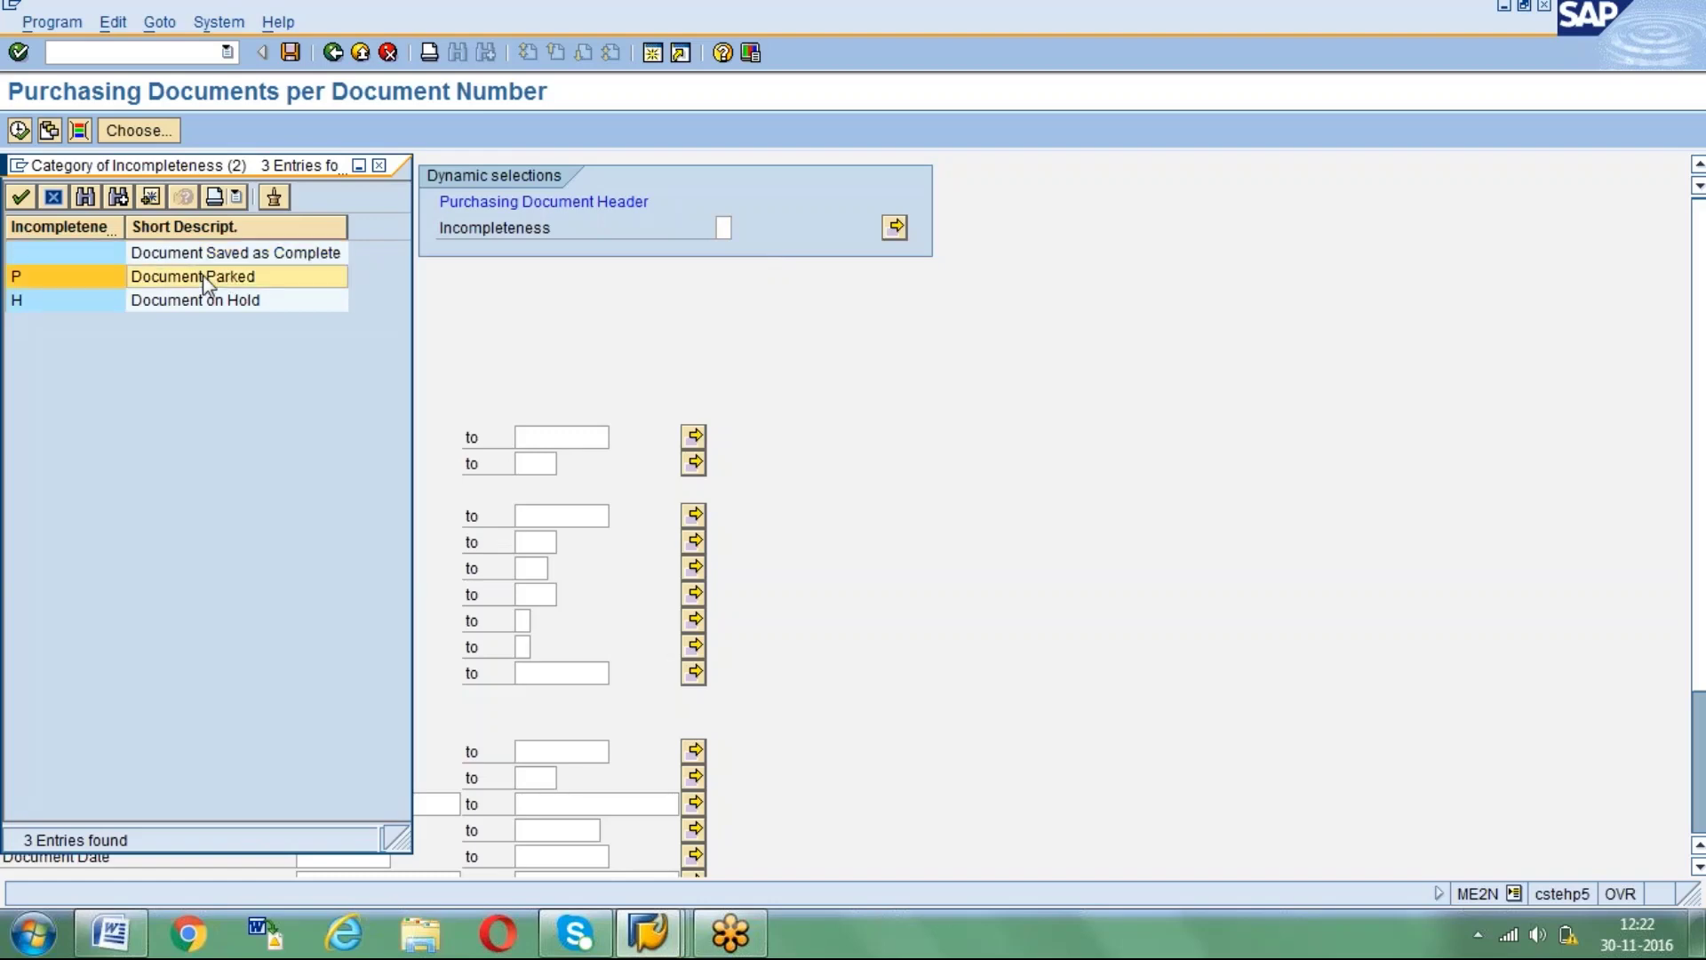
left_click(189, 307)
double_click(187, 301)
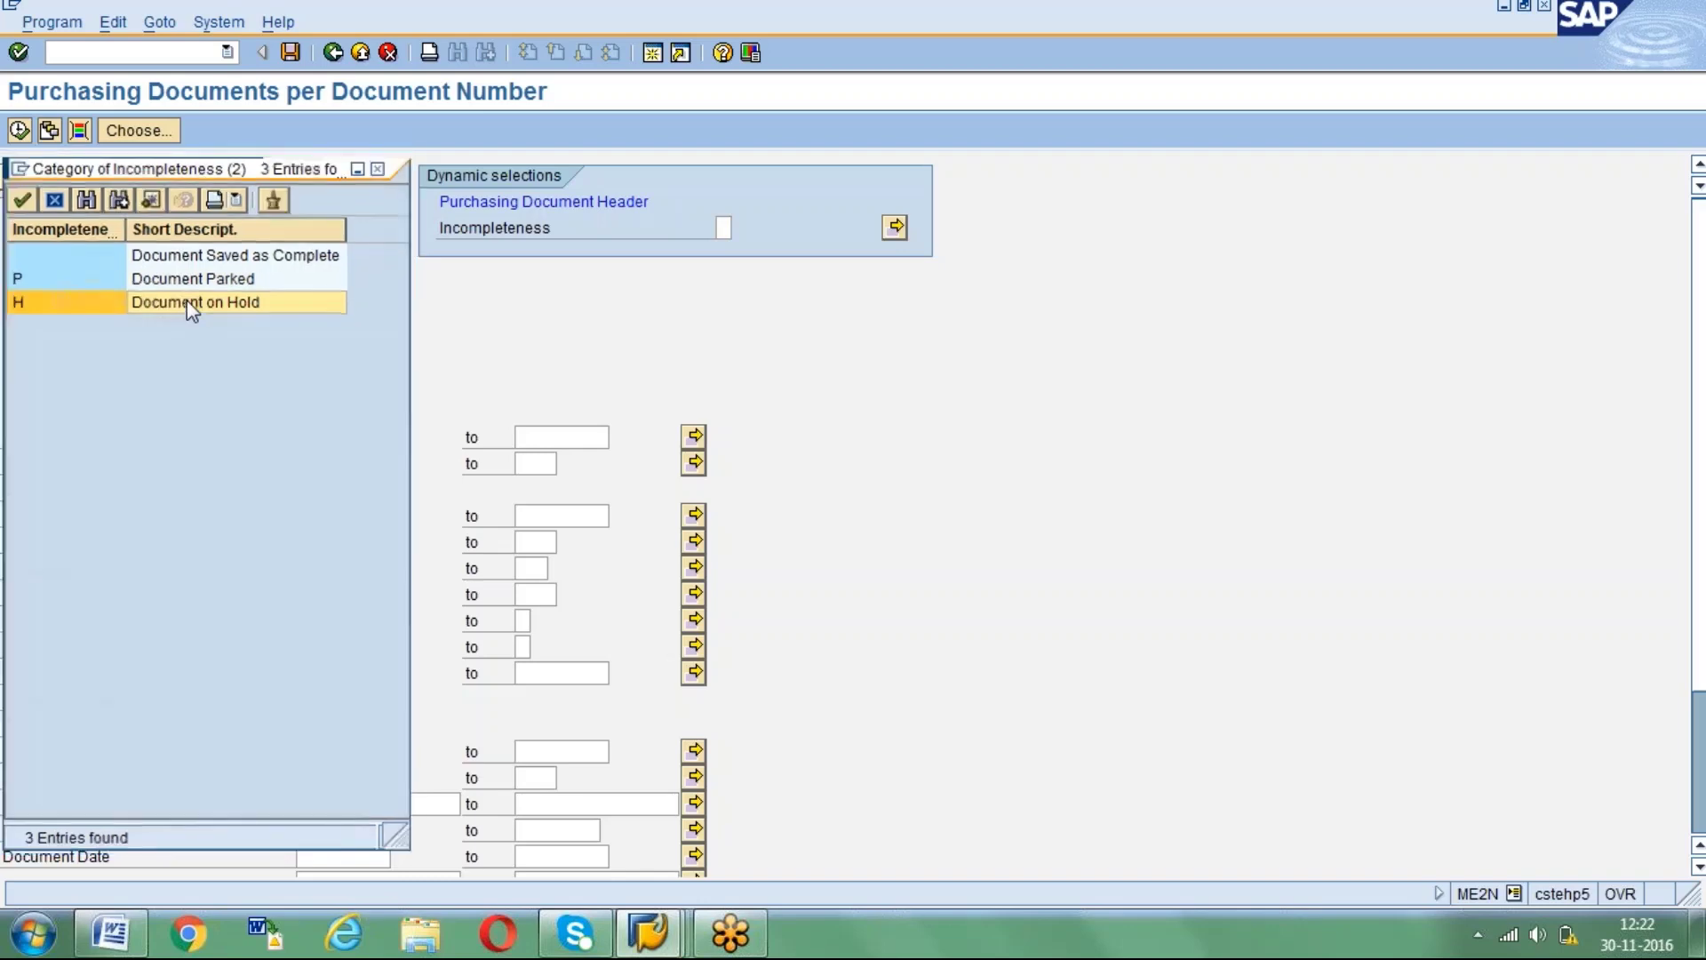
left_click(19, 131)
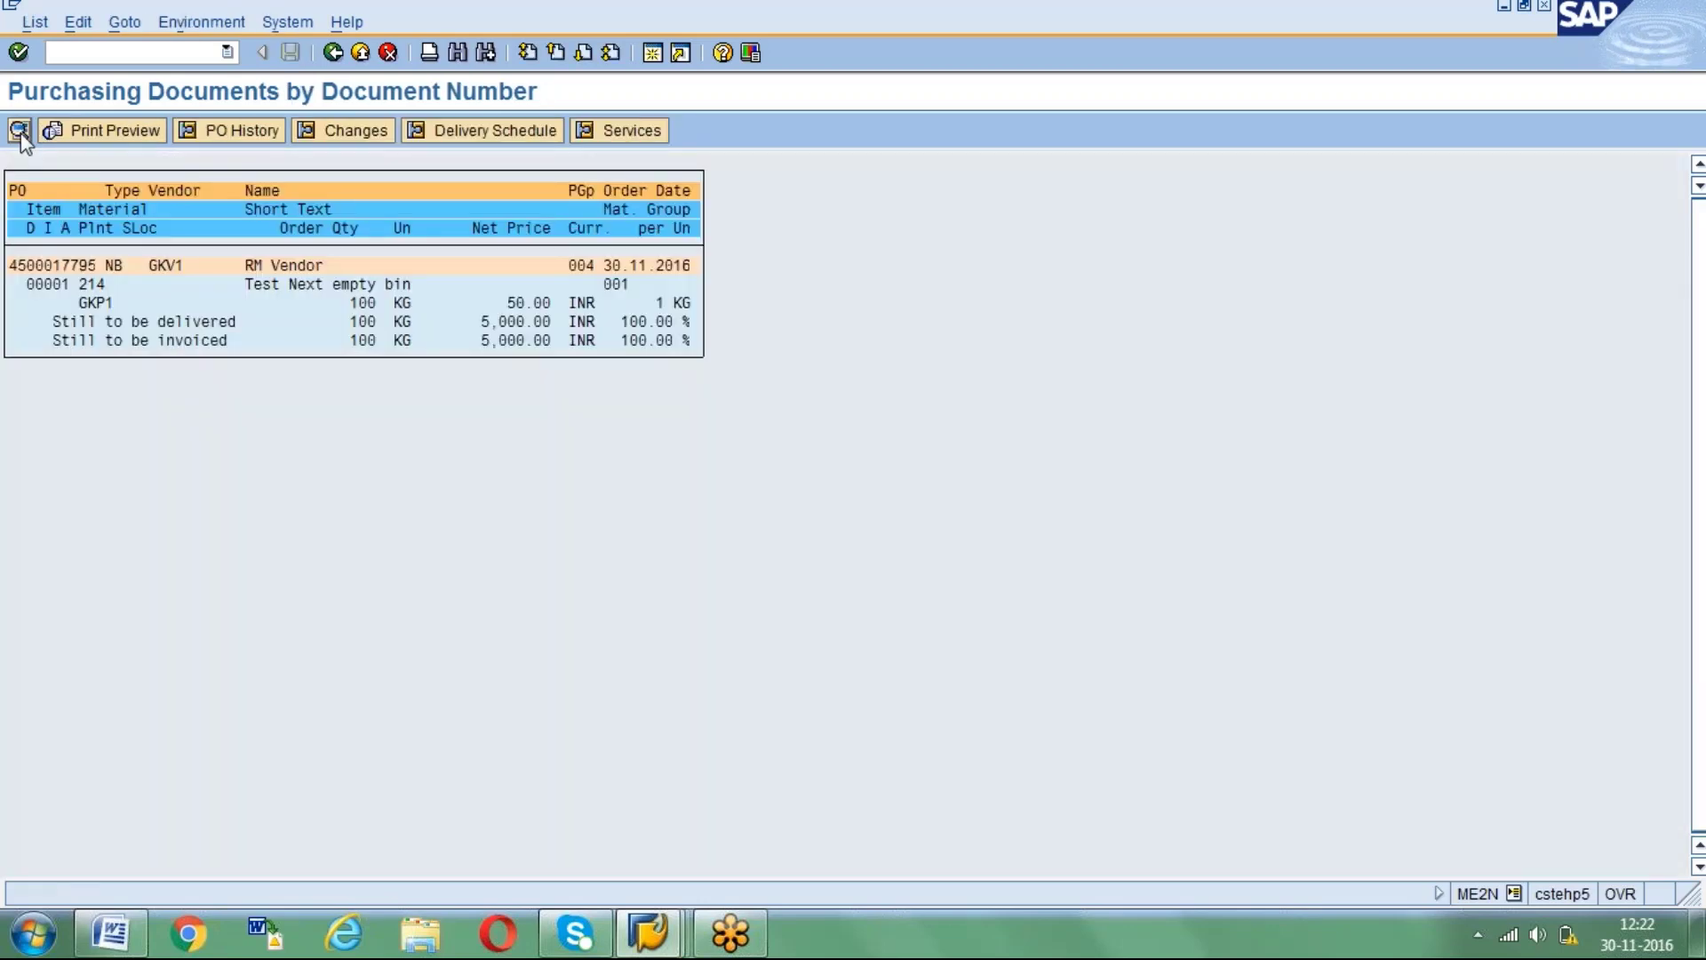
Return to the report's selection screen and show the dynamic selections with the Purchasing Document Header fields expanded.
left_click(334, 54)
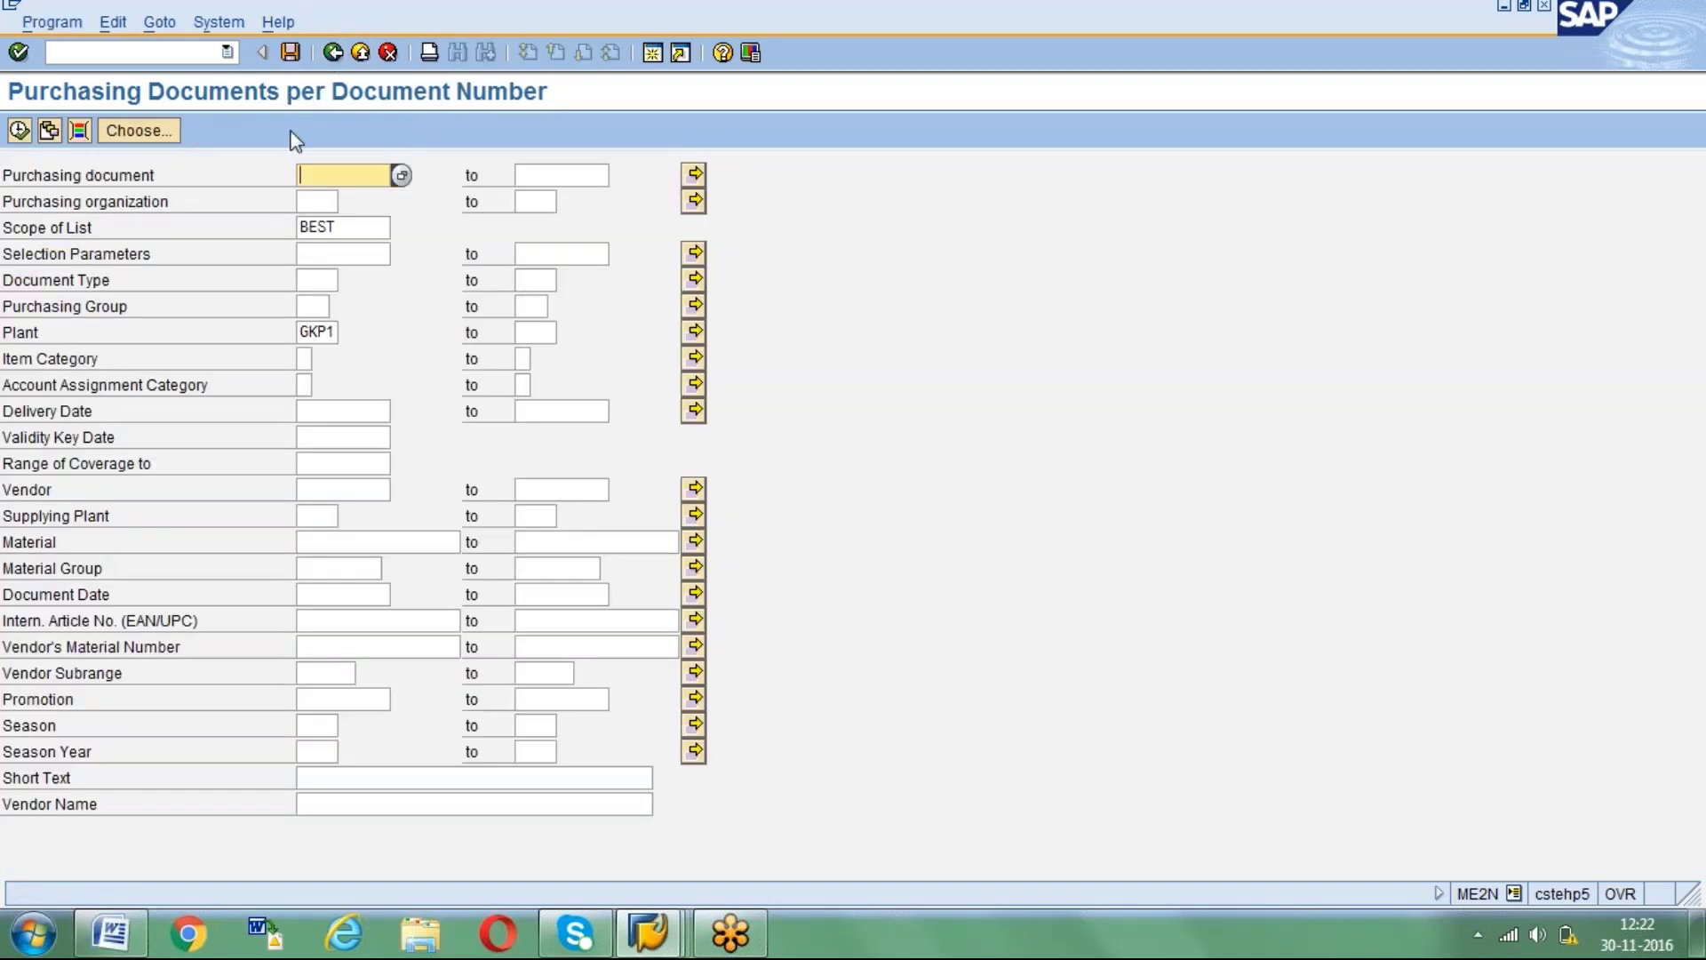
left_click(79, 132)
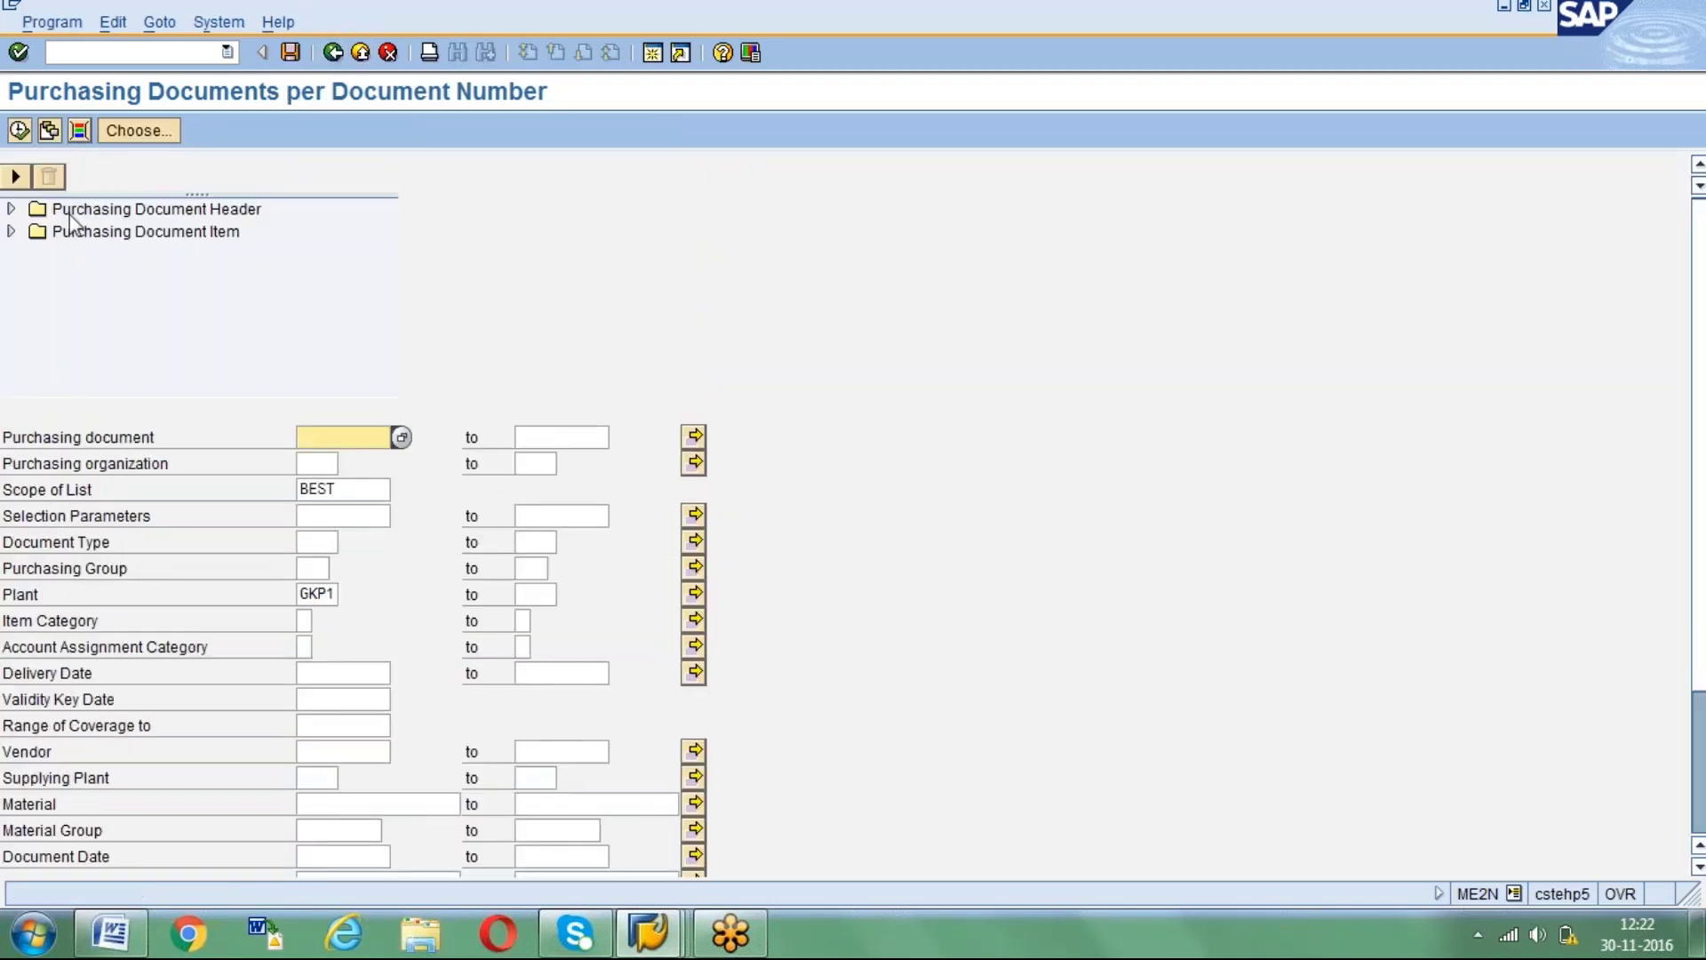
left_click(12, 210)
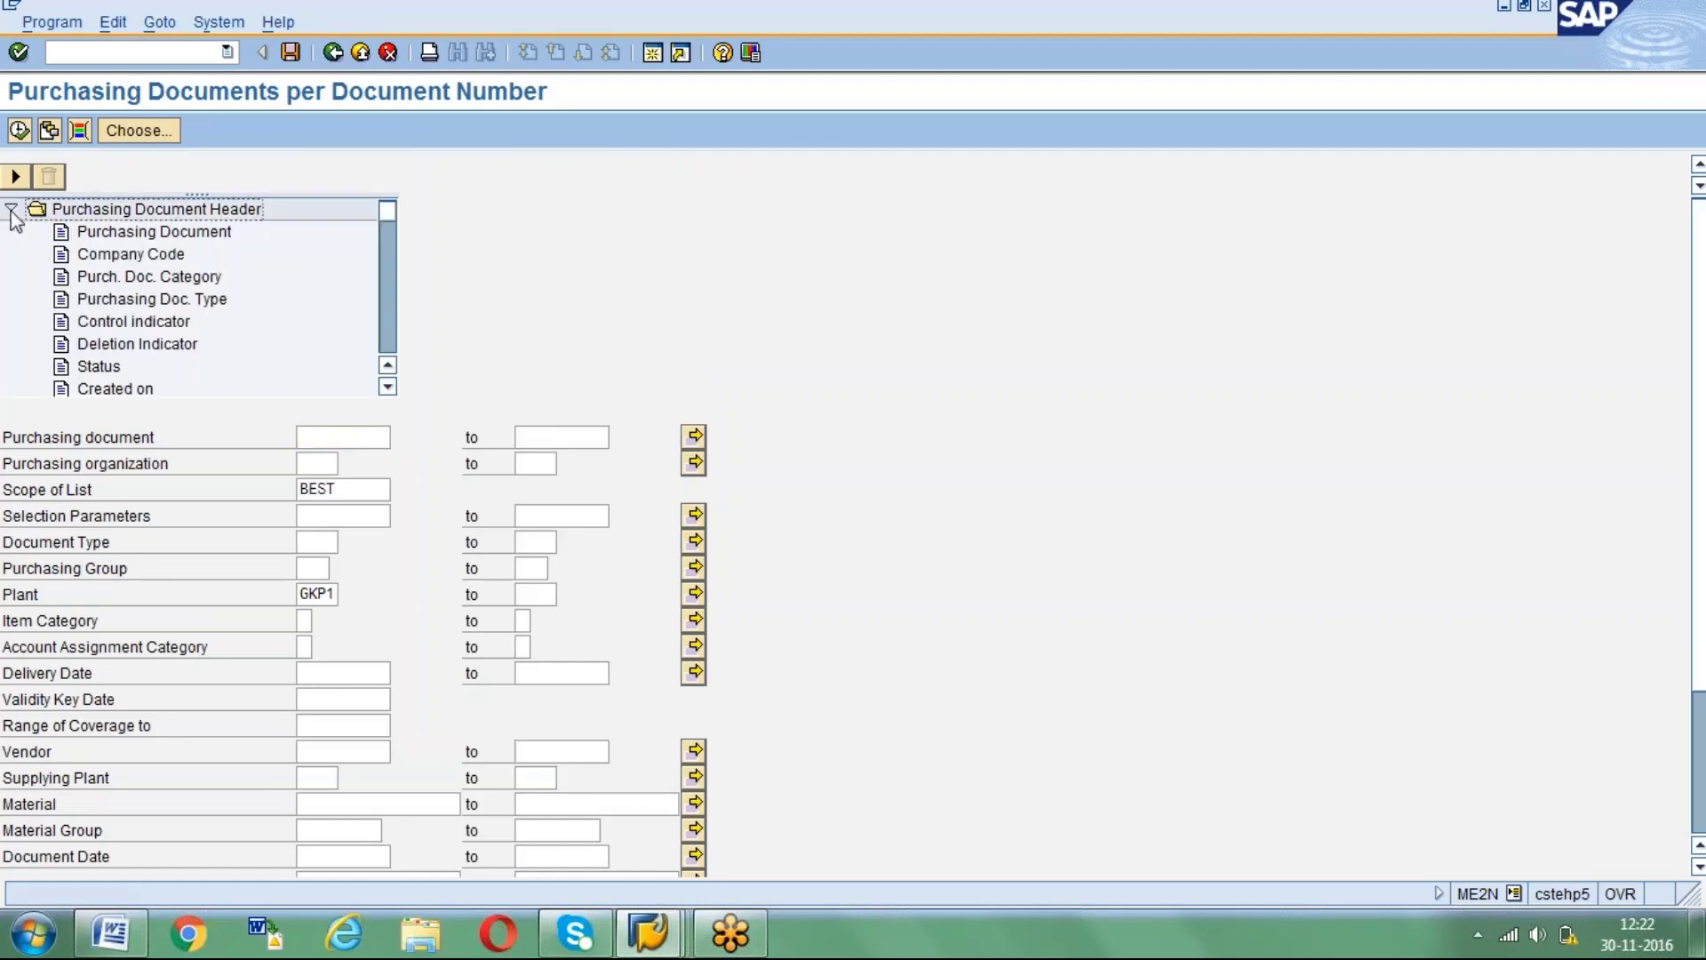
Find the Incompleteness field among the Purchasing Document Header fields and add it to the dynamic selections.
left_click(111, 388)
key("Down")
key("Down")
key("Down")
key("Down")
key("Down")
key("Down")
key("Down")
key("Down")
key("Down")
key("Down")
key("Down")
key("Down")
key("Down")
key("Down")
key("Down")
key("Down")
key("Down")
key("Down")
key("Down")
key("Down")
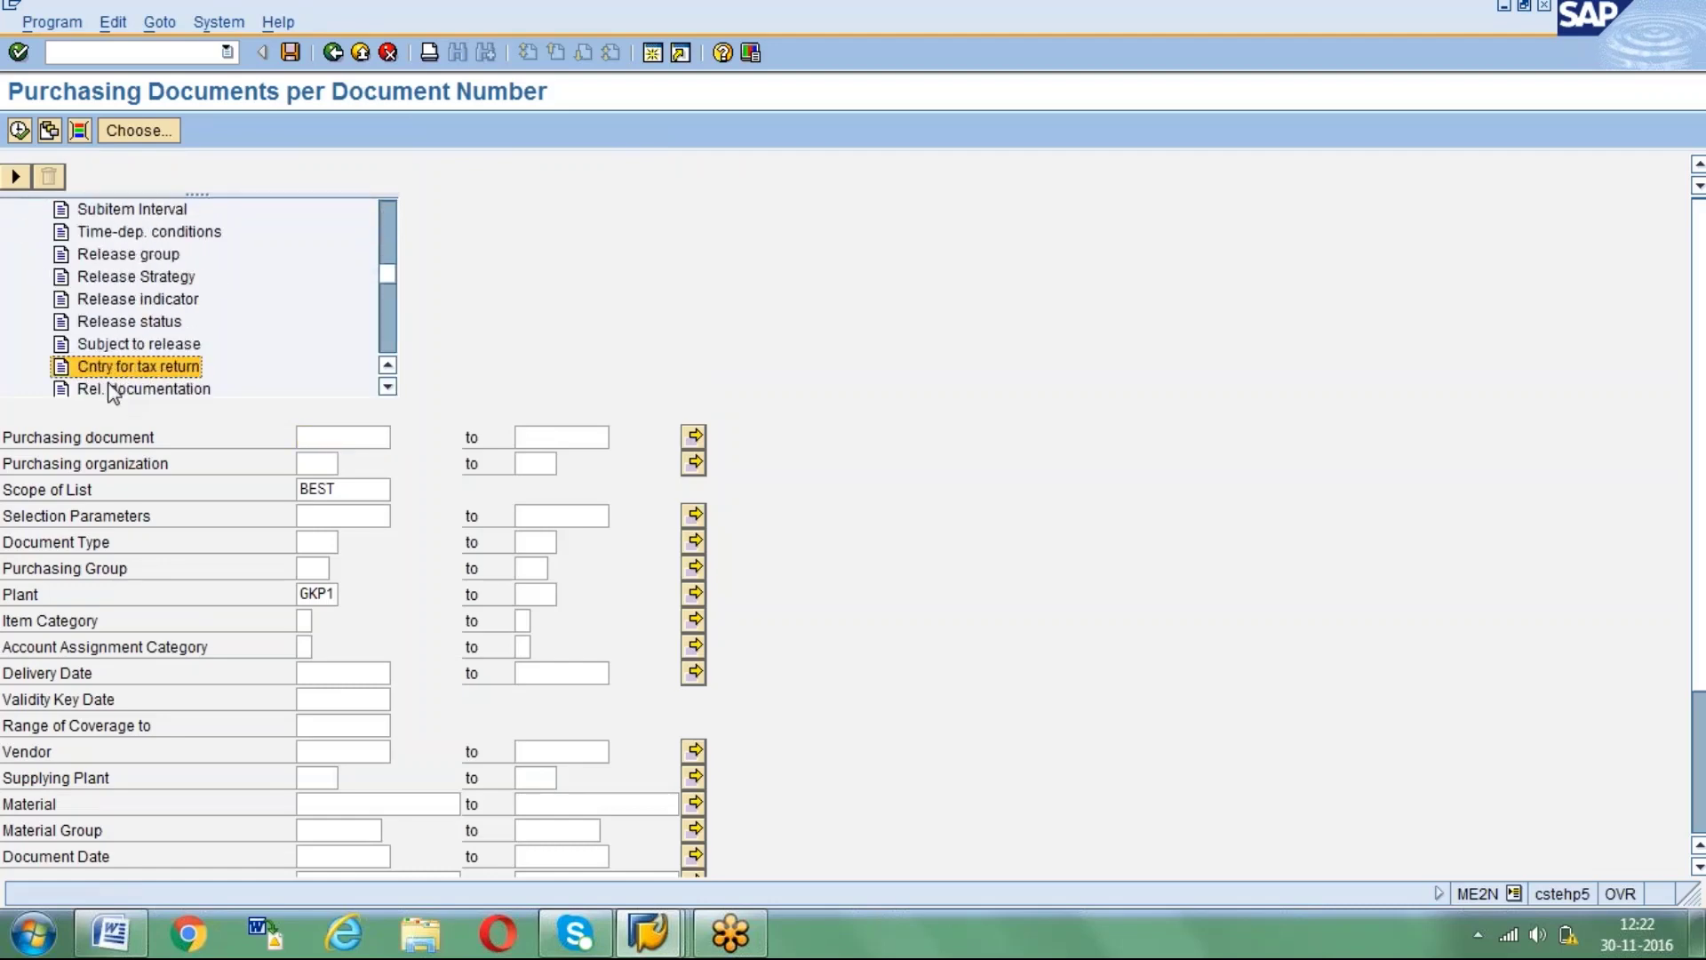
key("Page_Up")
key("Page_Up")
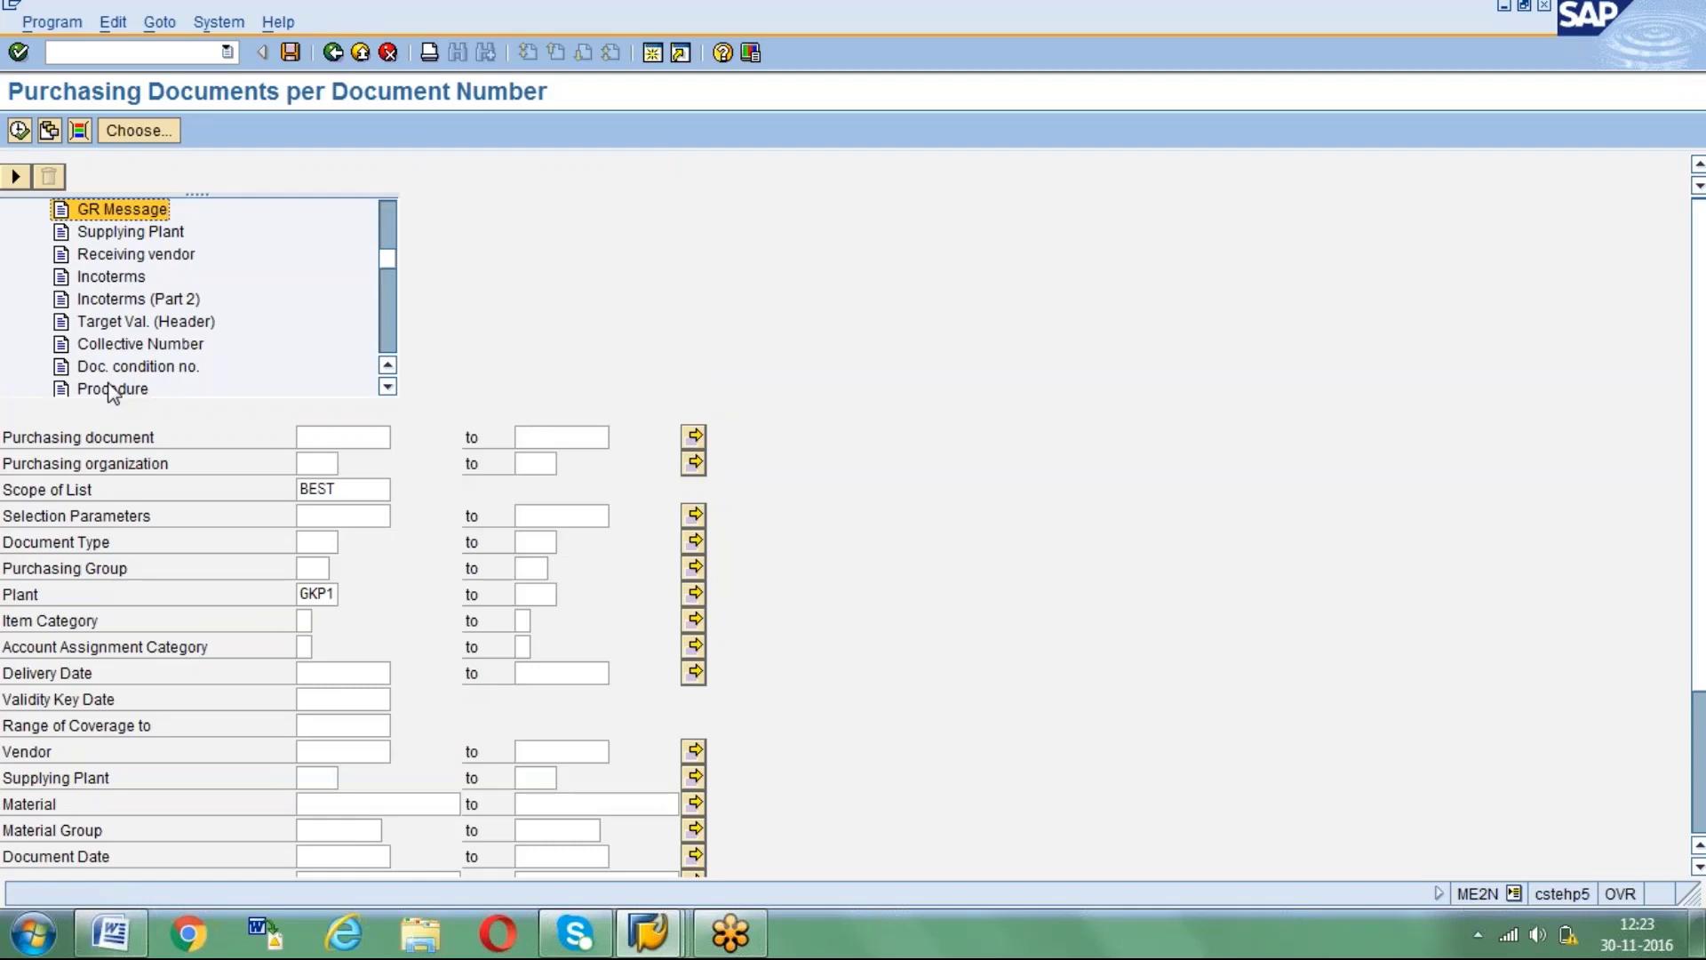
key("Page_Up")
key("Down")
key("Down")
key("Down")
key("Down")
key("Down")
key("Down")
key("Down")
key("Down")
key("Down")
key("Down")
key("Down")
key("Down")
key("Down")
key("Down")
key("Down")
key("Down")
key("Down")
key("Down")
key("Down")
key("Down")
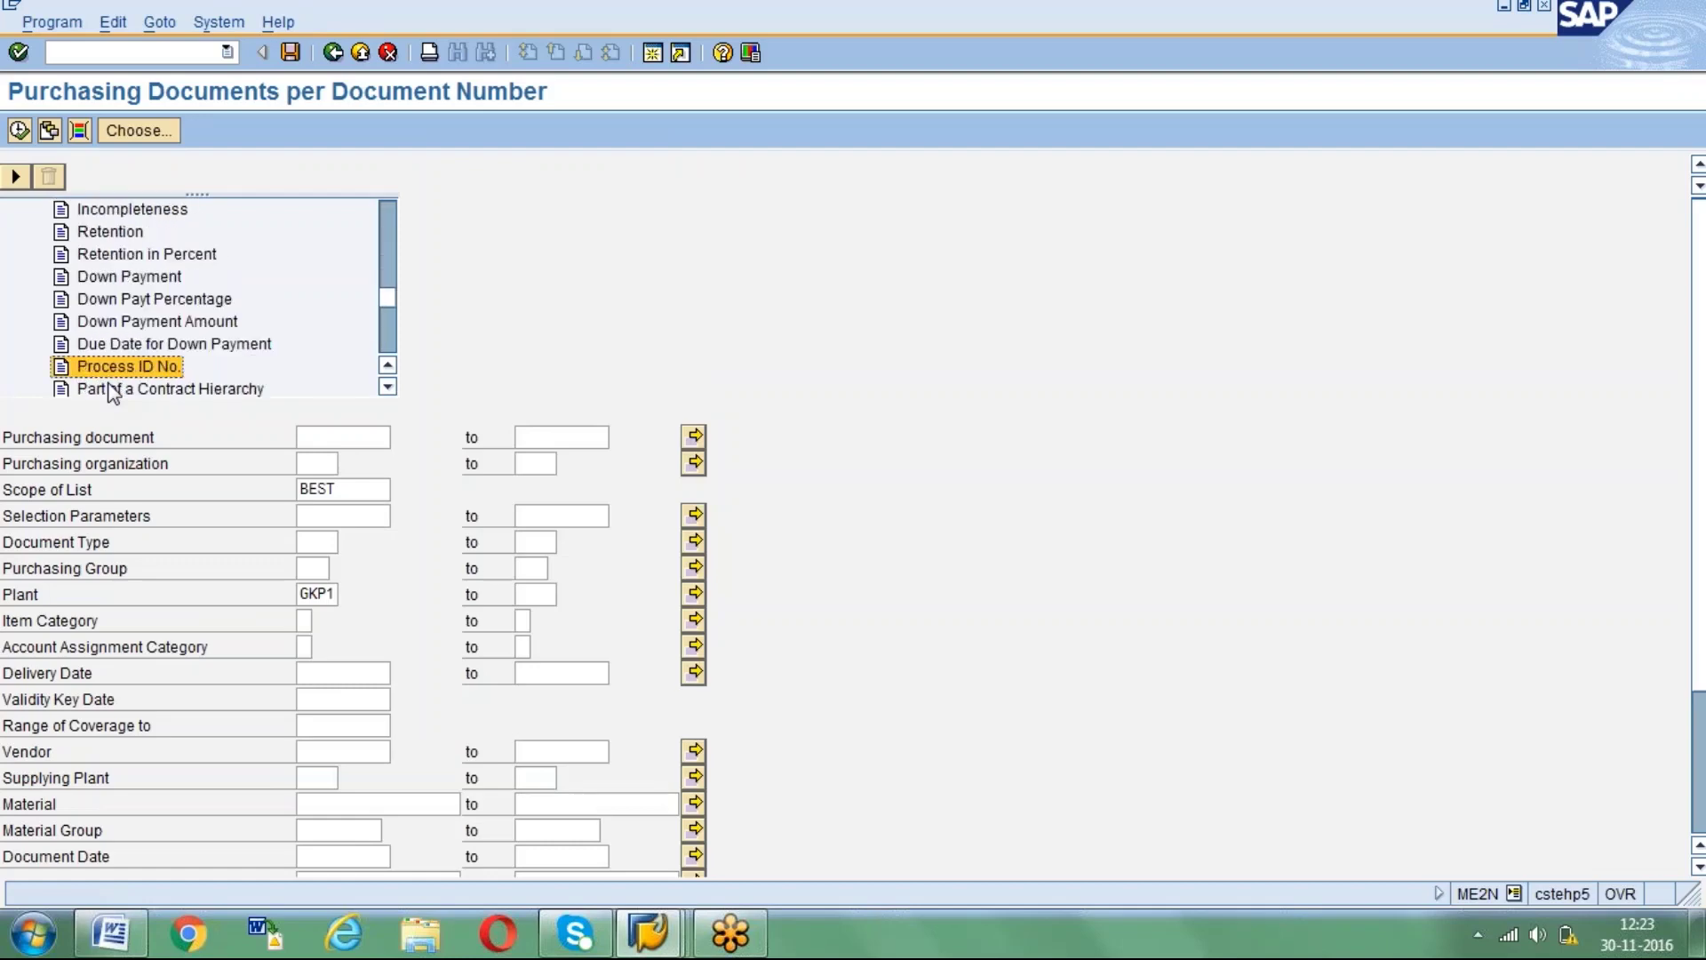
key("Down")
key("Down")
key("Down")
key("Down")
key("Down")
key("Down")
key("Down")
key("Page_Up")
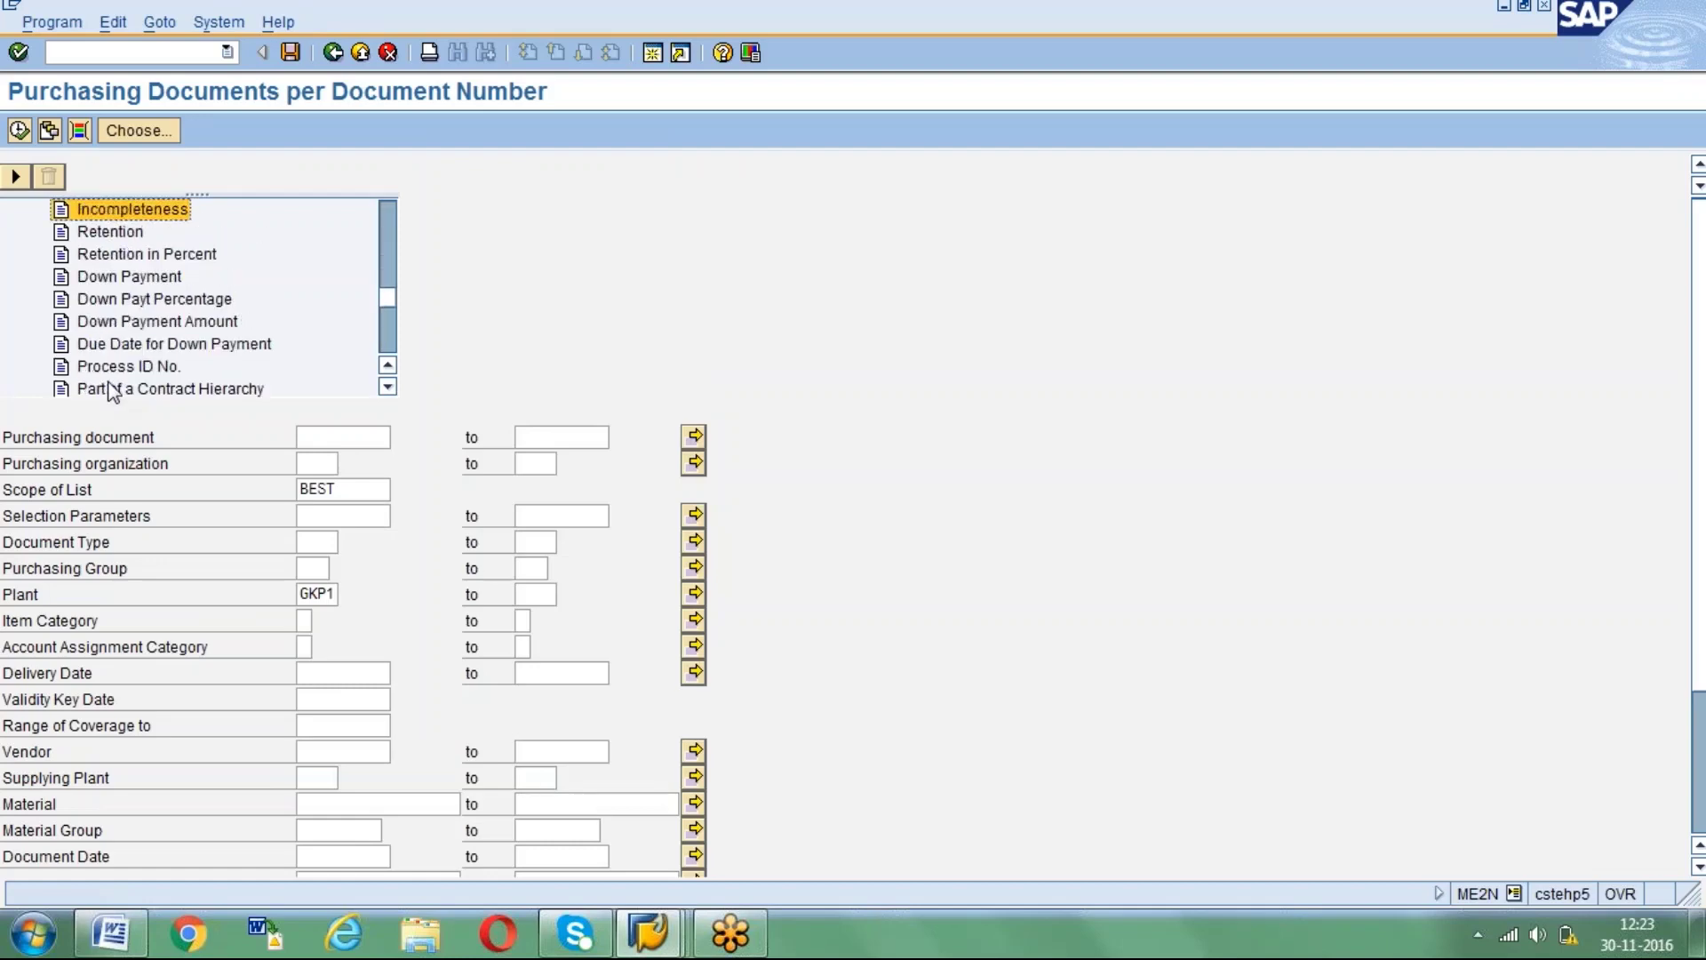
double_click(156, 211)
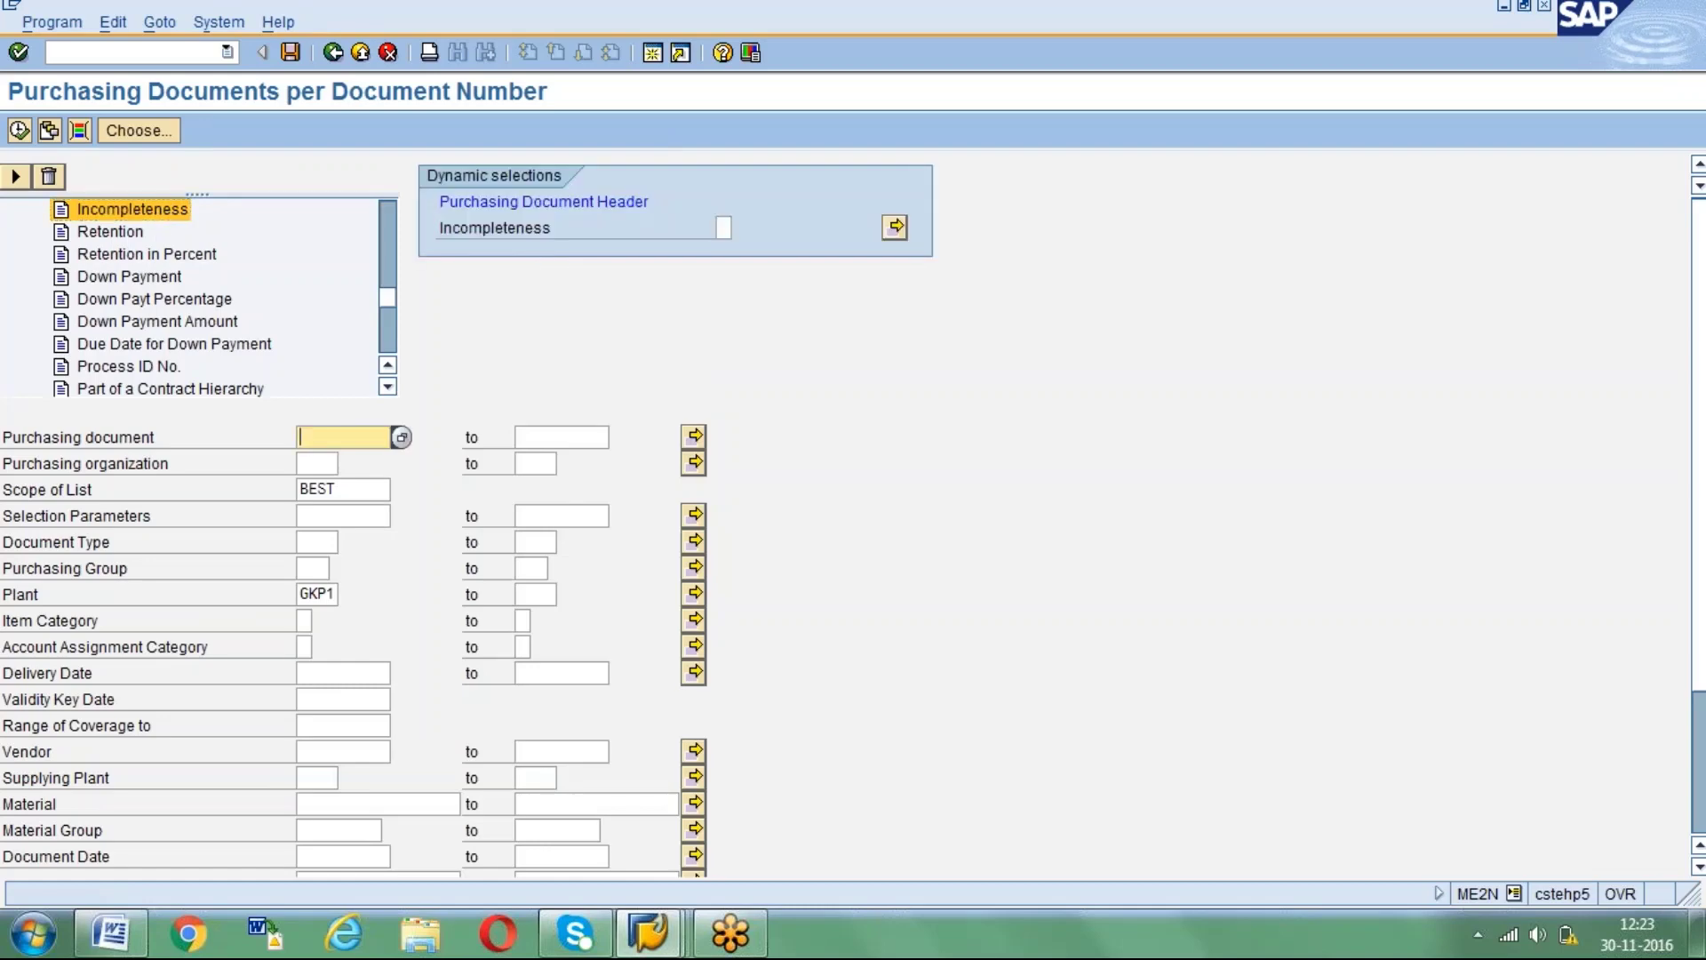
Clear the Plant selection and set Incompleteness to H, Document on Hold.
left_click(303, 592)
key("Delete")
key("Delete")
key("Delete")
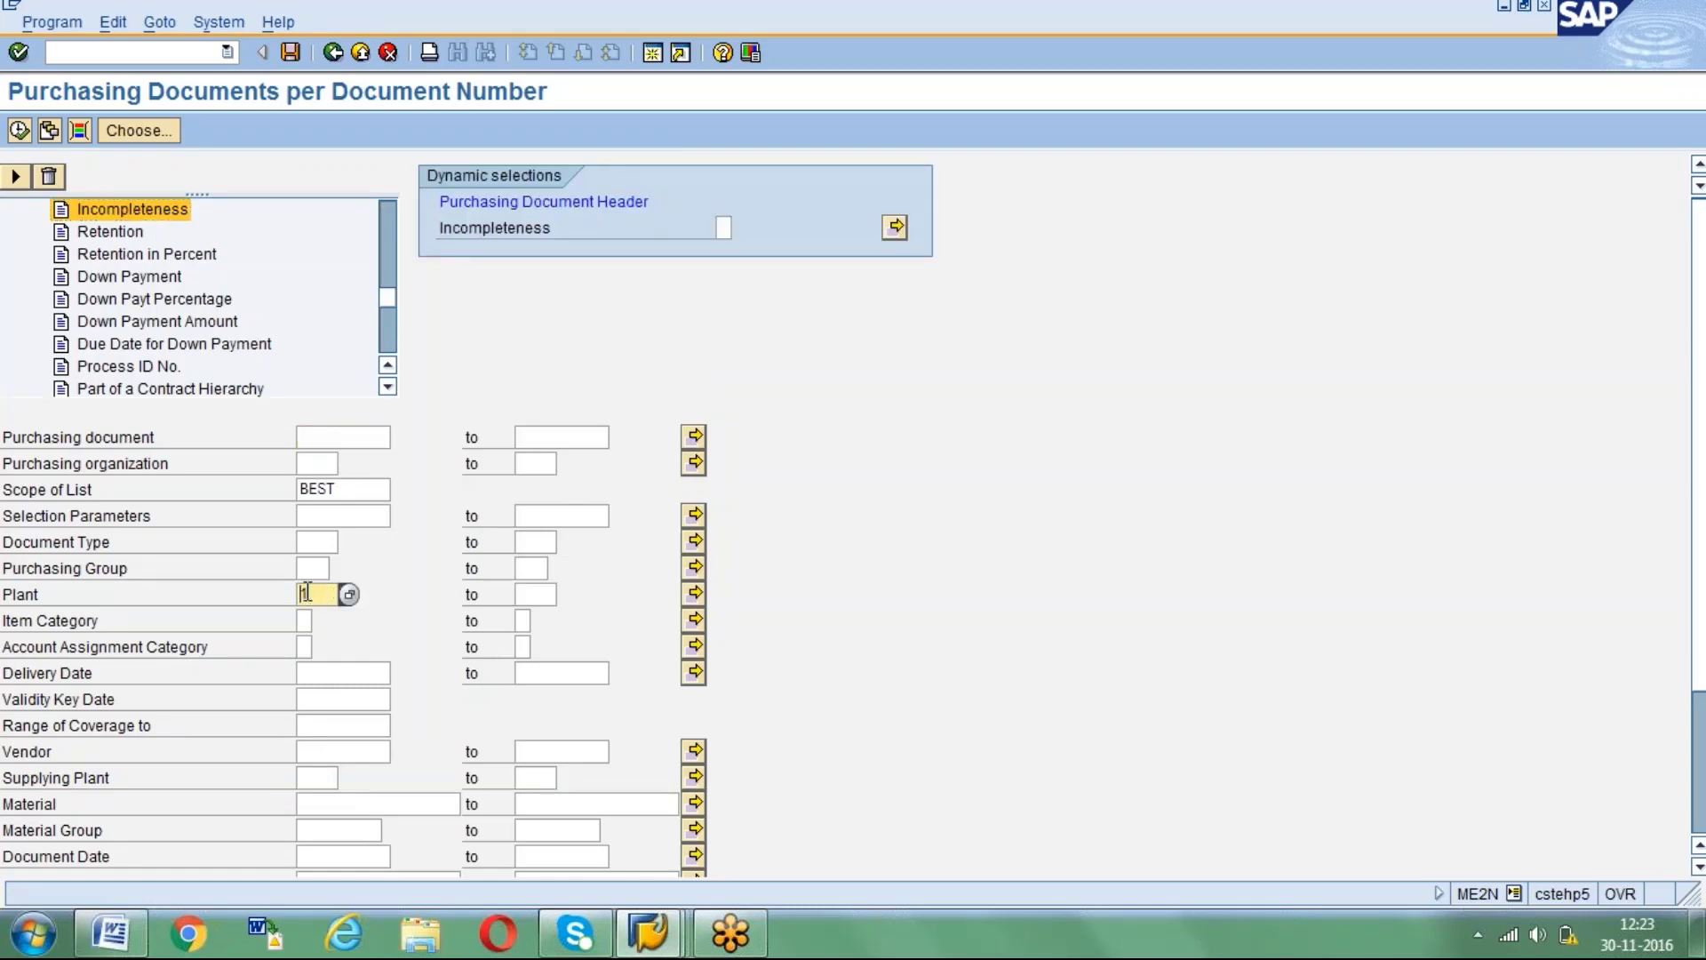
left_click(724, 228)
left_click(739, 229)
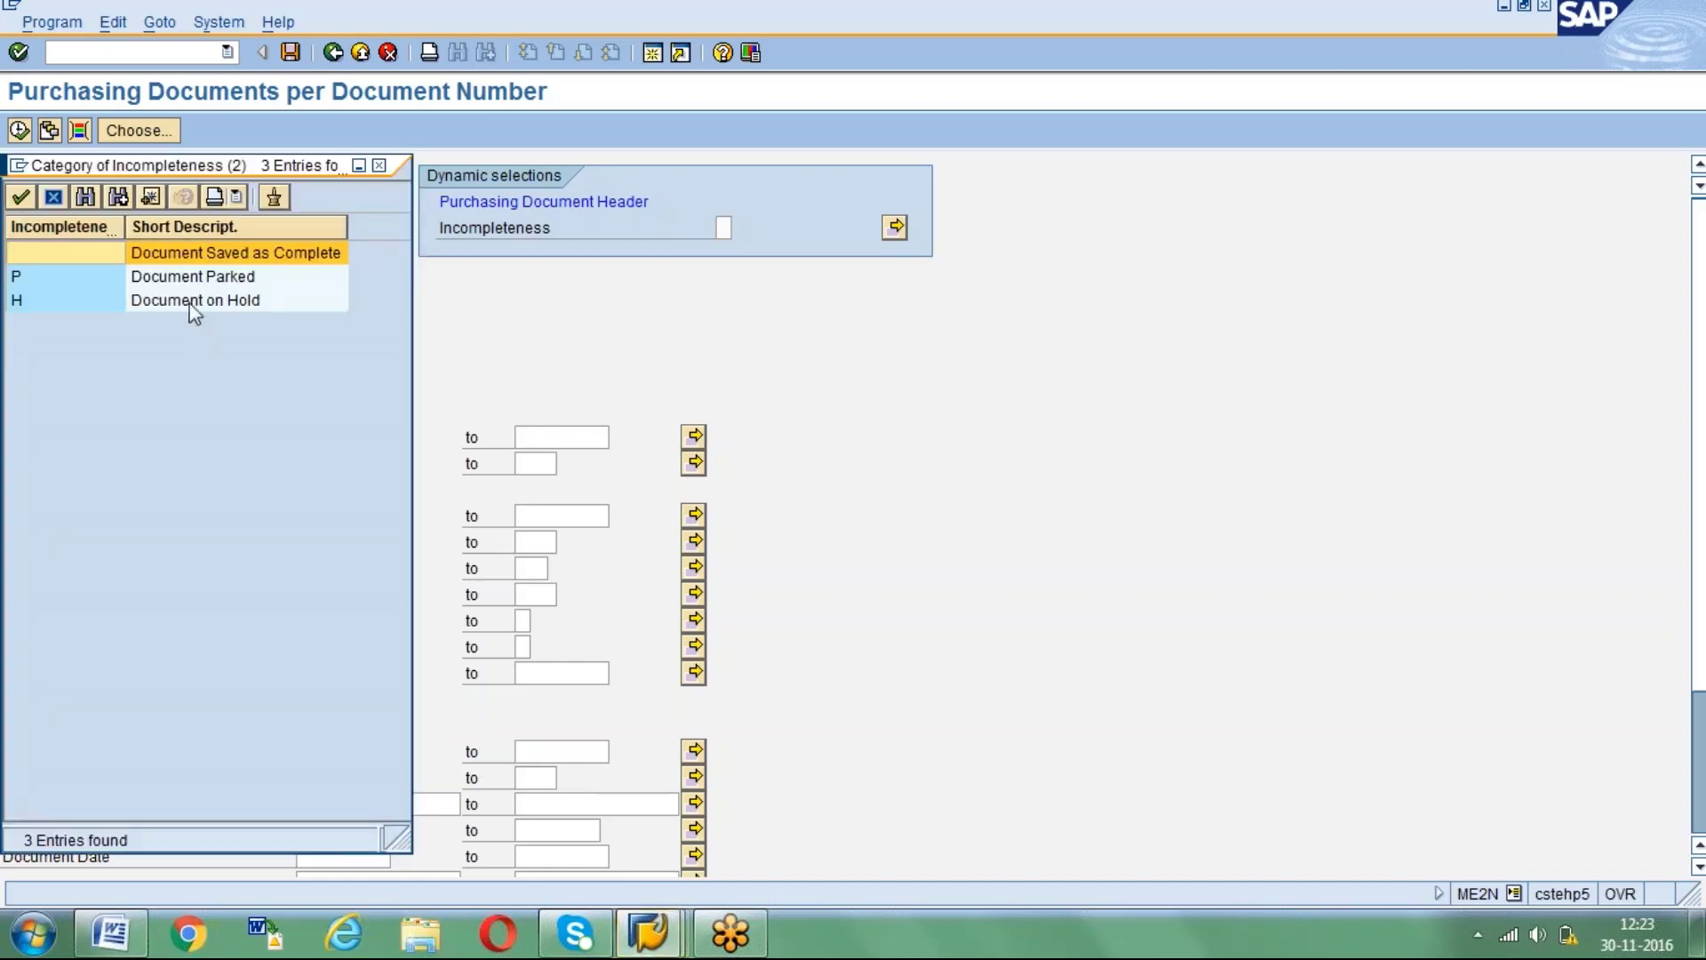
double_click(190, 310)
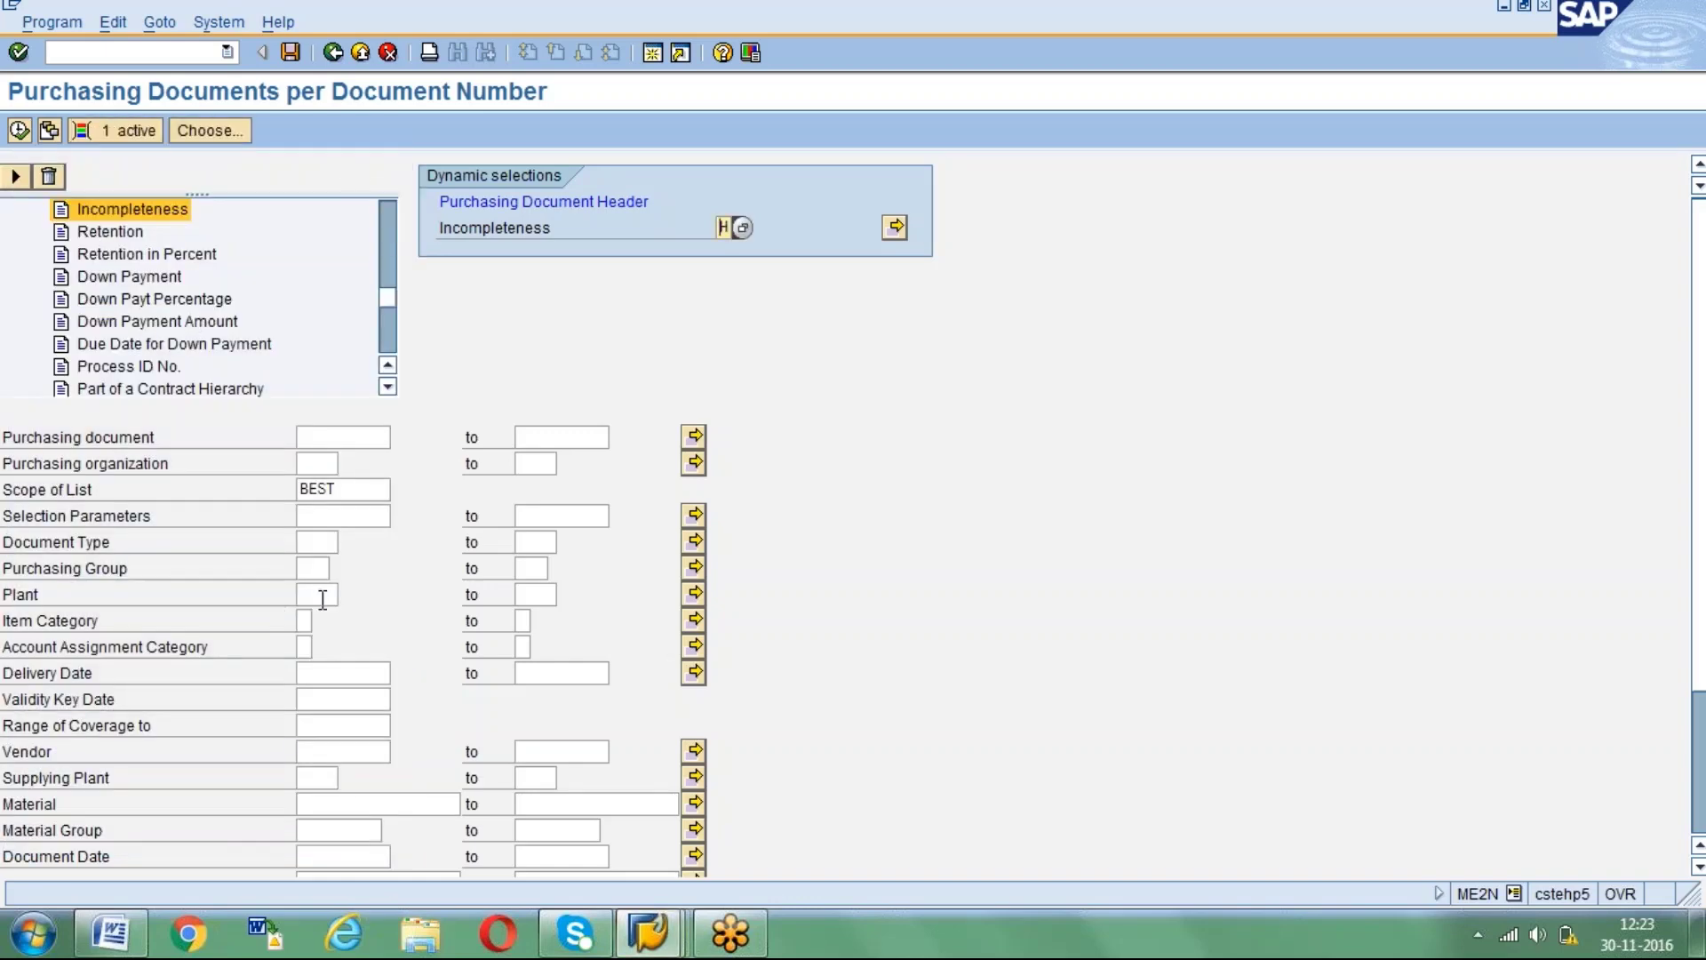
Set the plant range from GKP1 to NTP1 and execute the report.
left_click(334, 595)
type("GKP1")
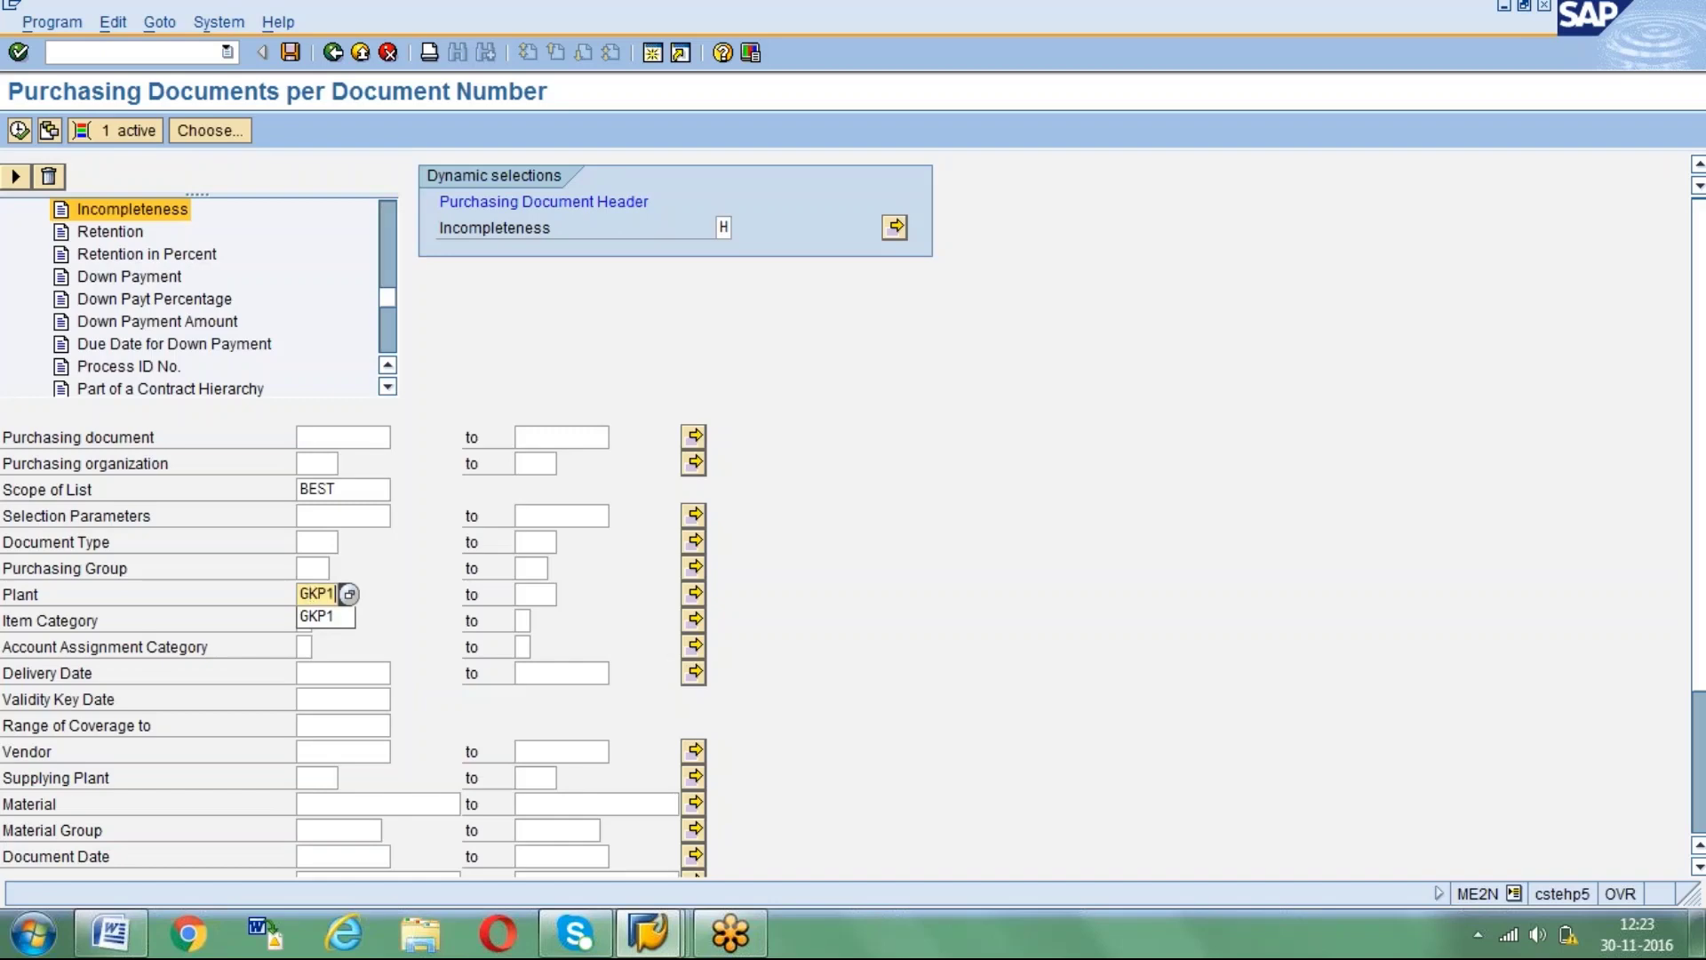
key("Tab")
type("N")
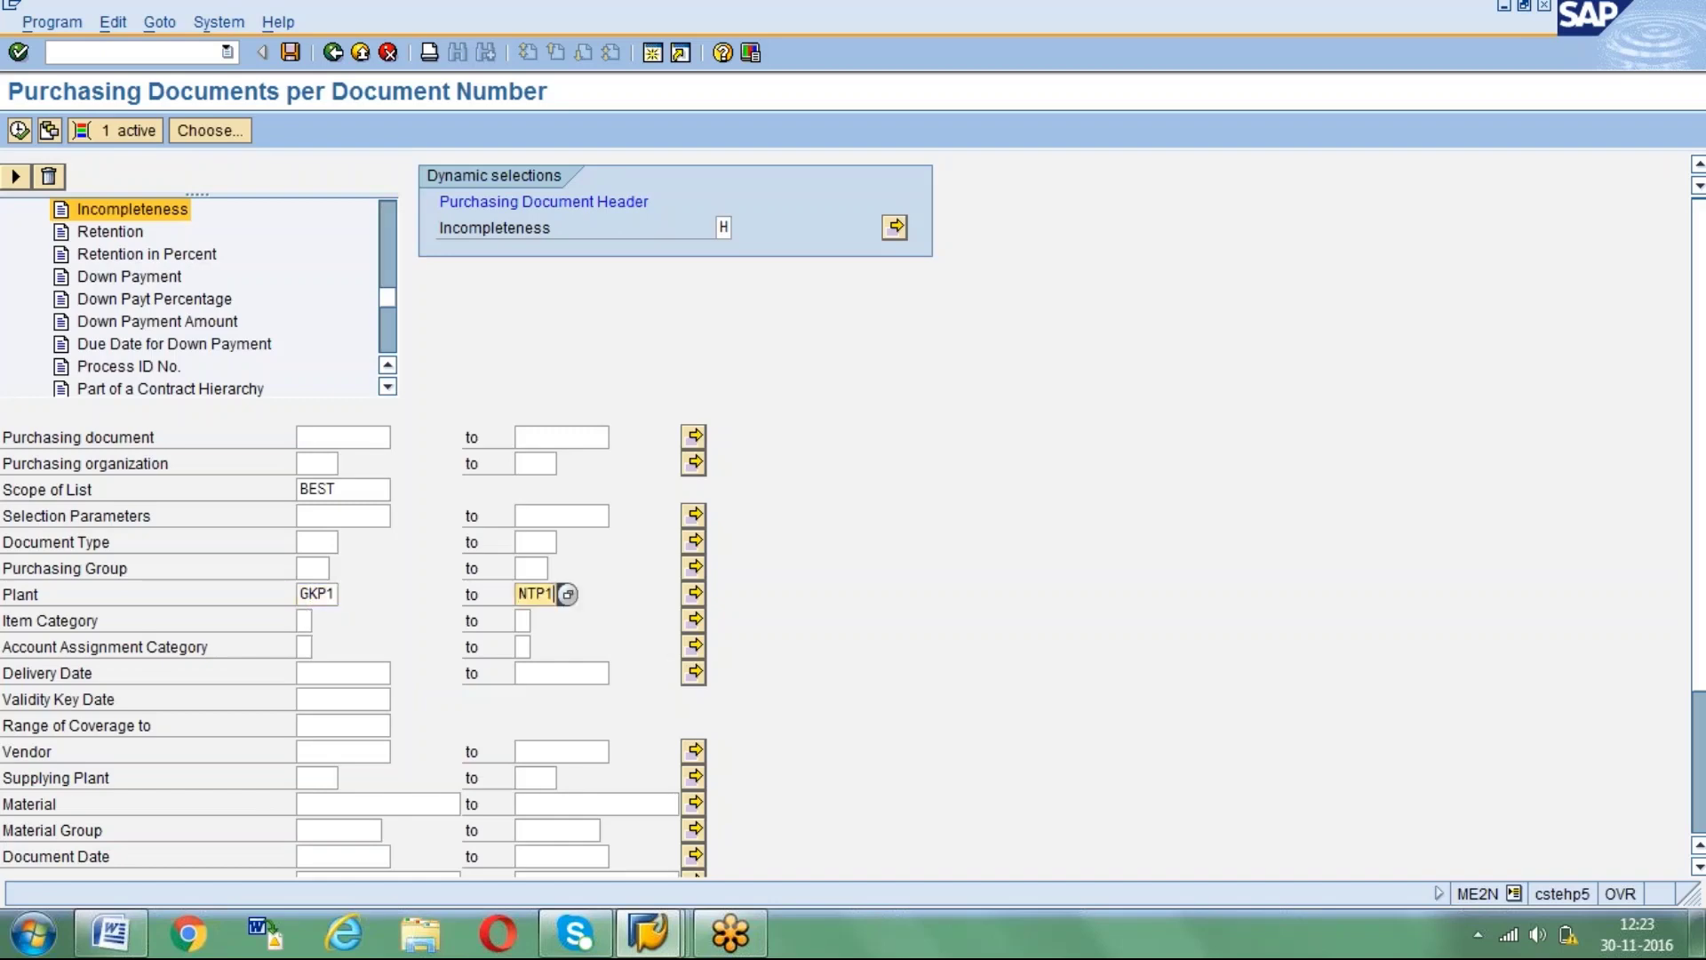
type("TP1")
left_click(19, 131)
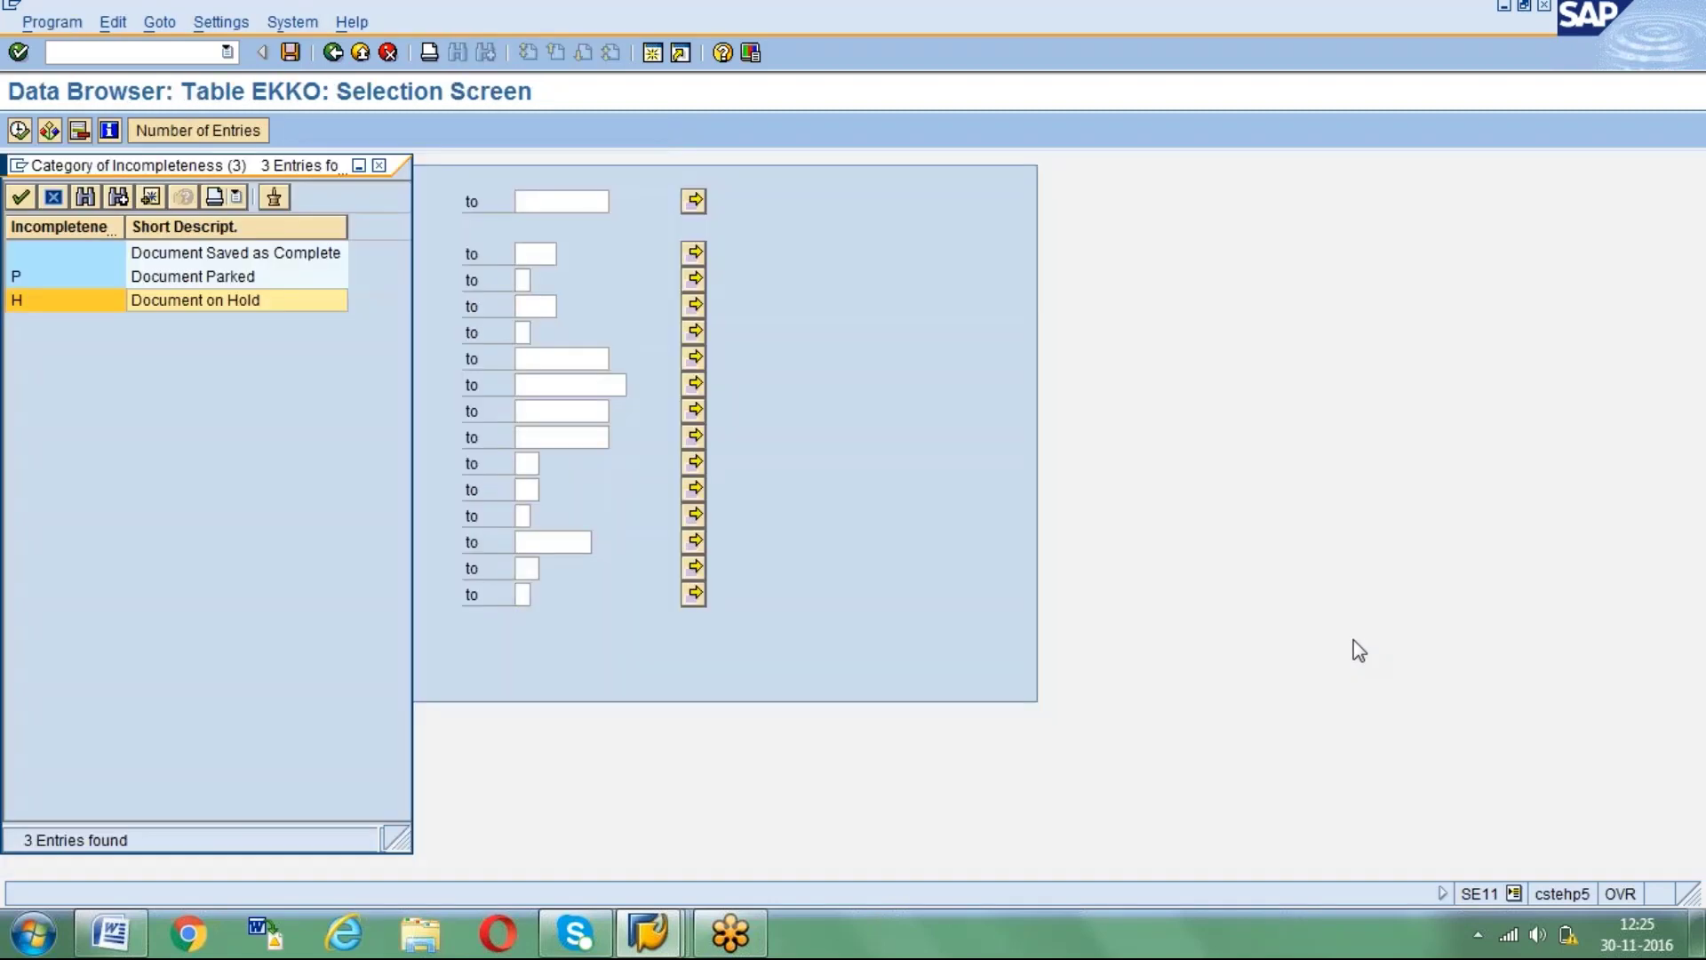
Set the Incompl. Cat. criterion of table EKKO to H, Document on Hold, from its list of possible values.
left_click(379, 167)
left_click(306, 594)
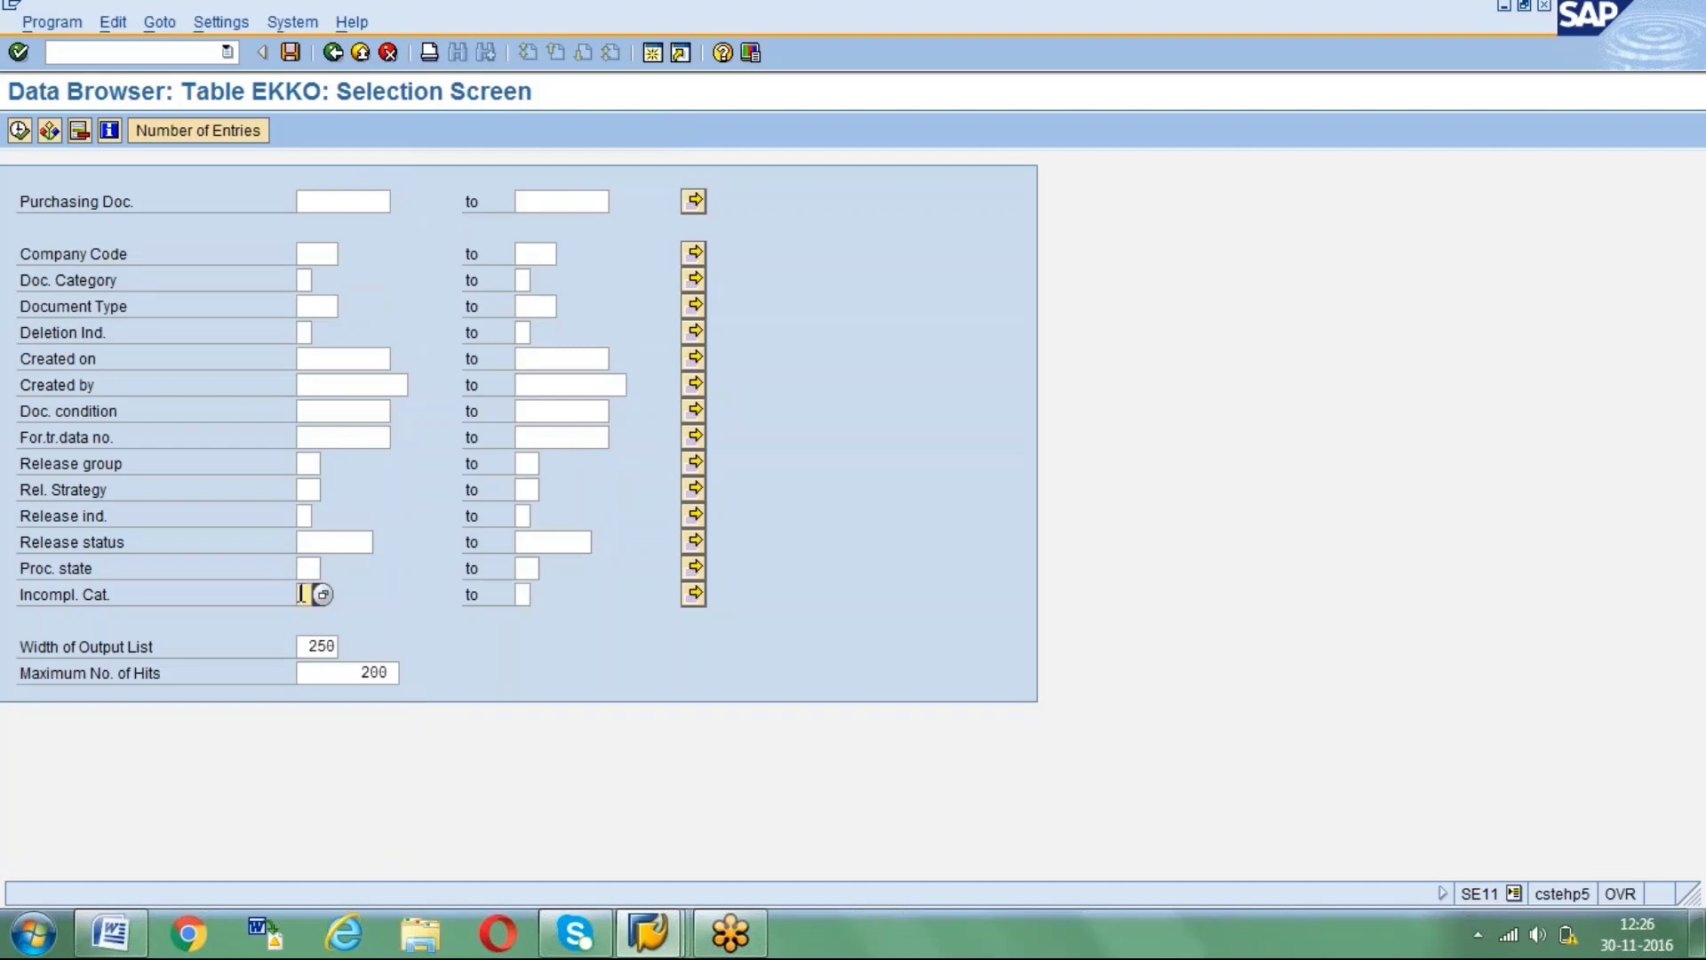
left_click(325, 595)
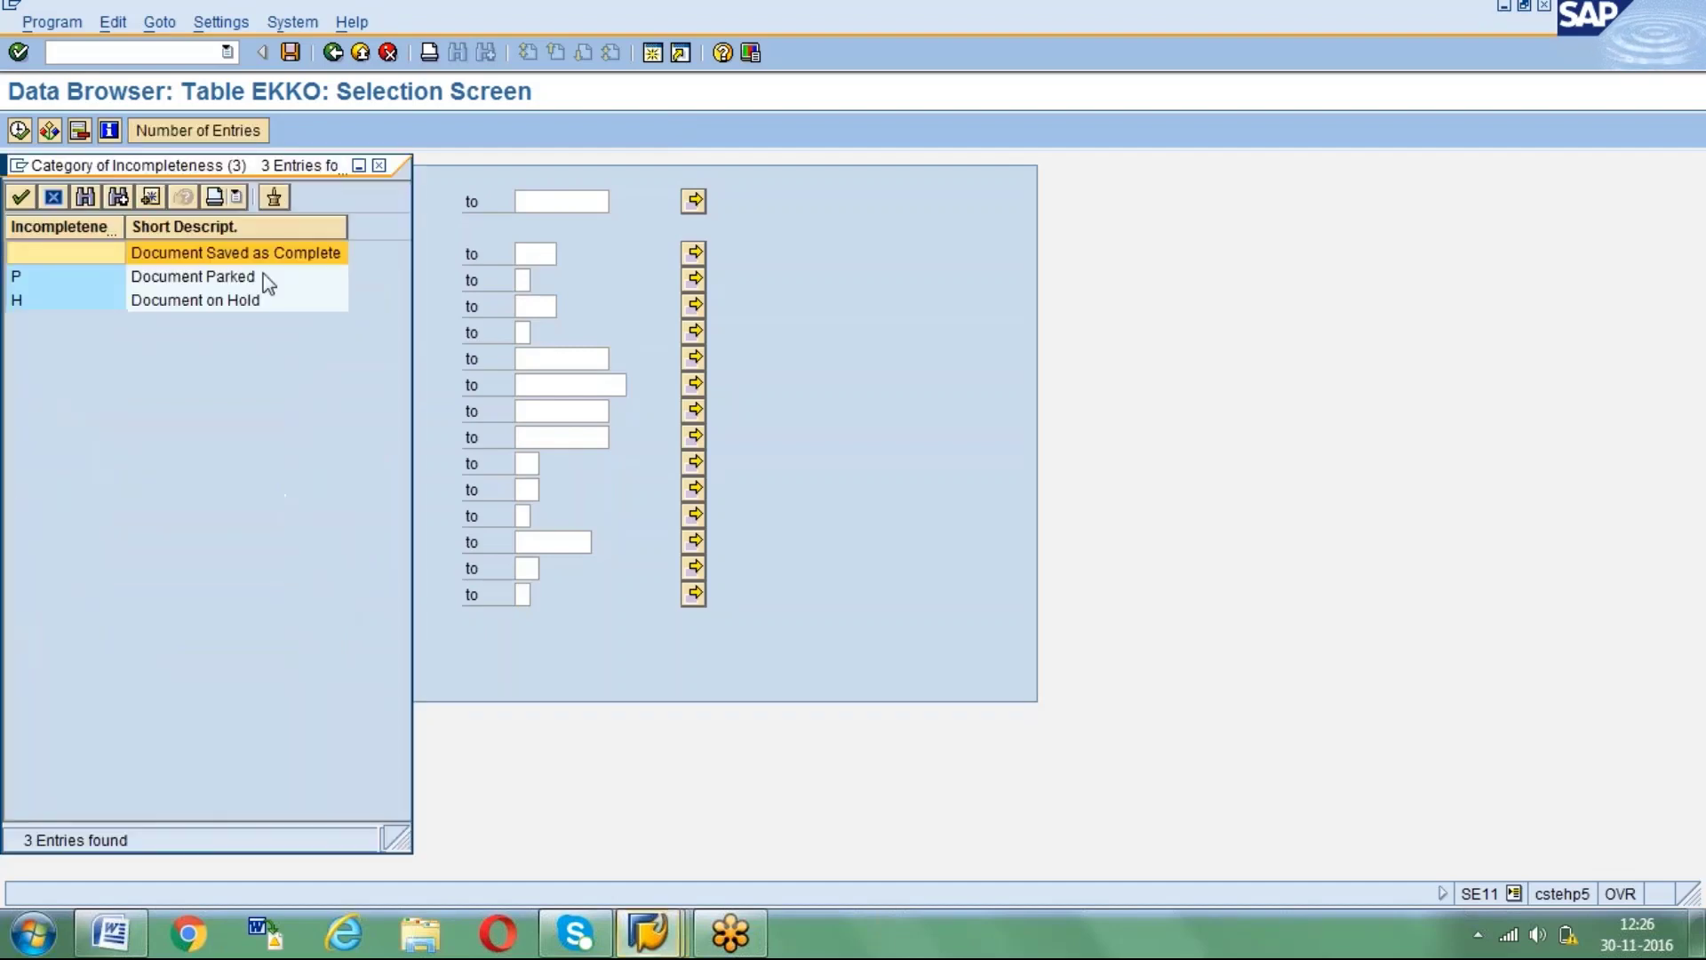
double_click(213, 302)
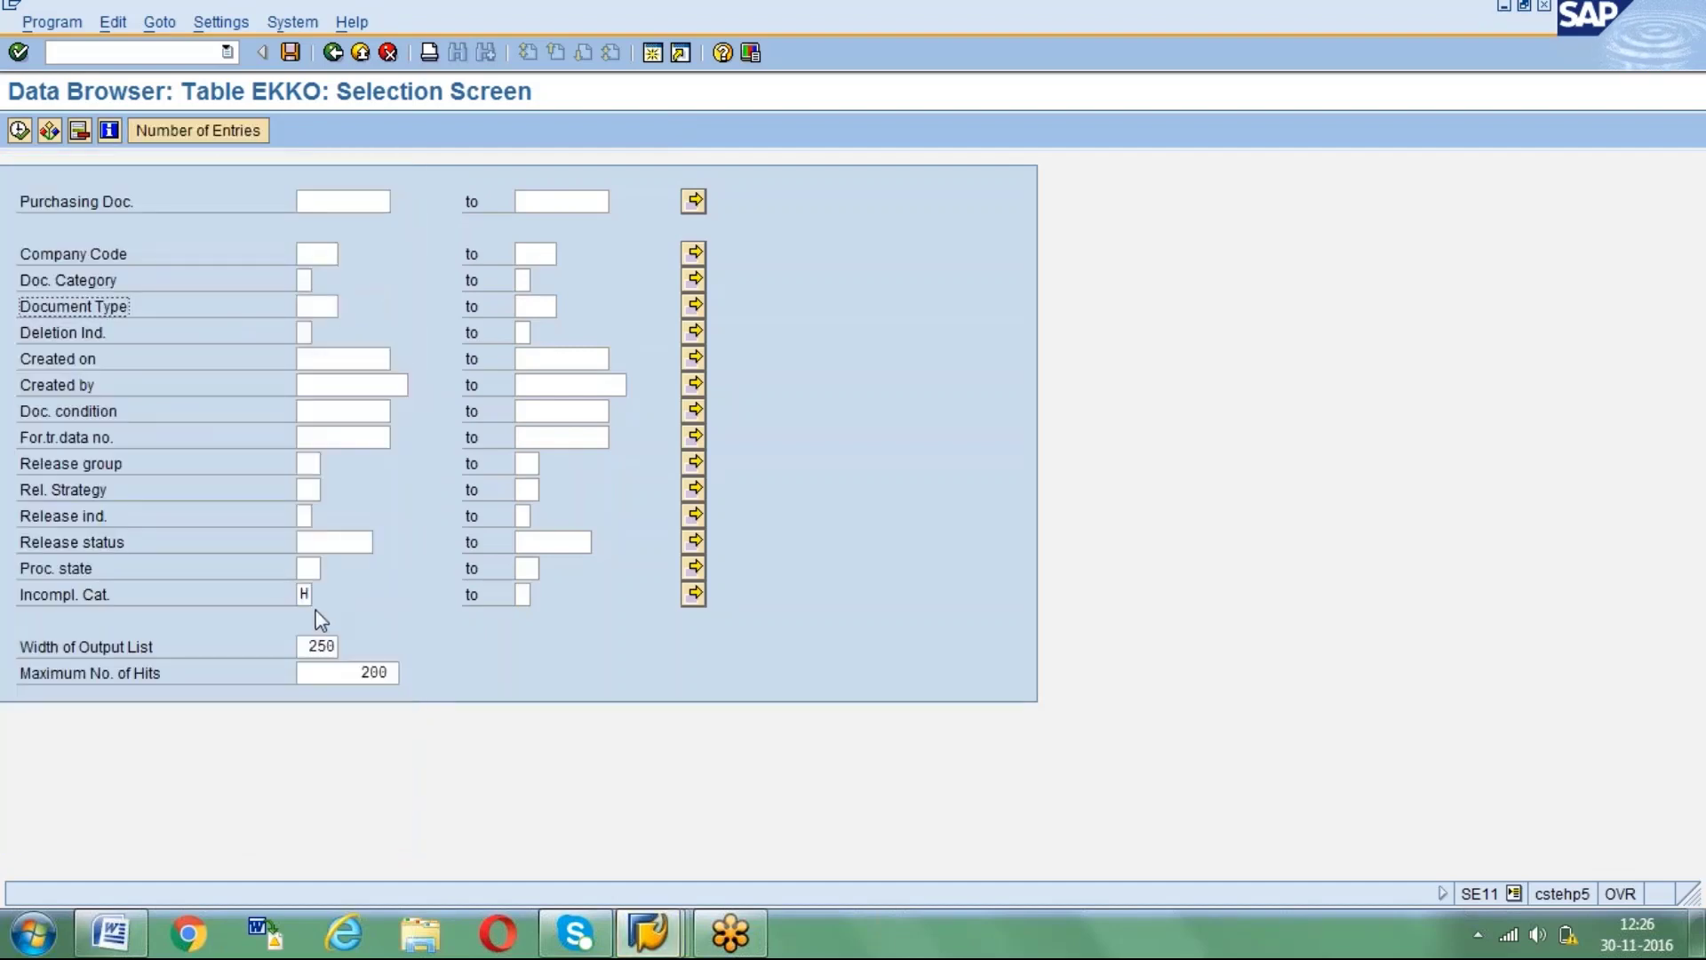
left_click(304, 594)
Count the EKKO entries for company code 1000, and clear the company code restriction.
left_click(315, 255)
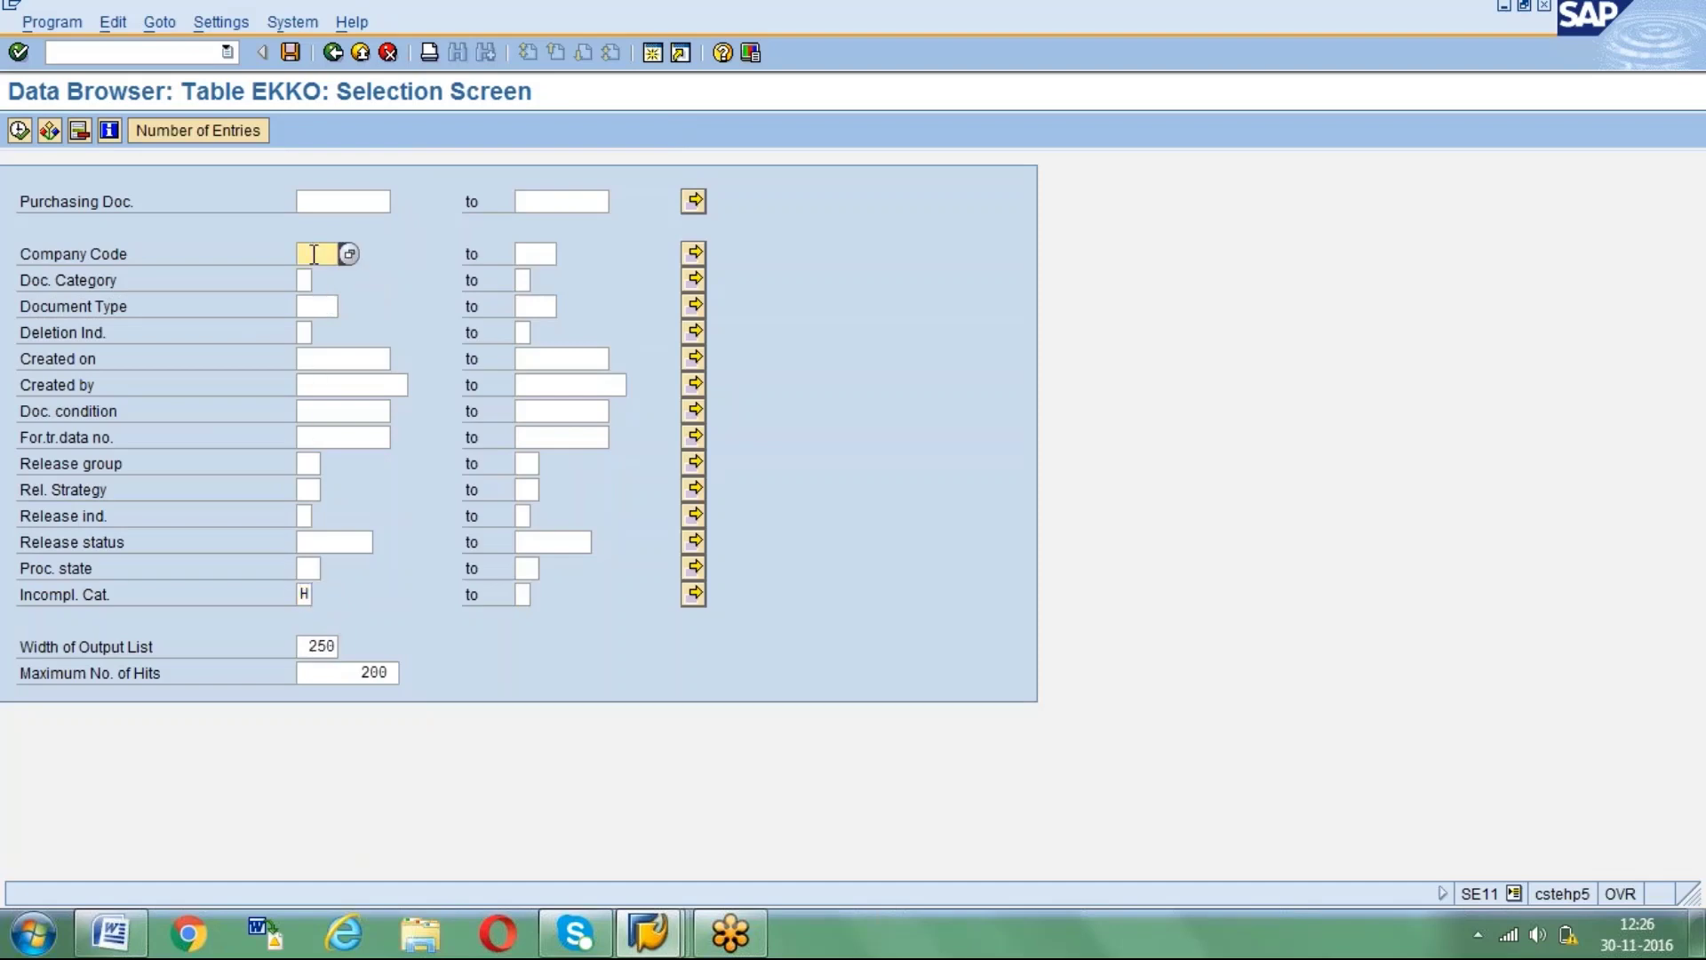
type("1000")
left_click(221, 135)
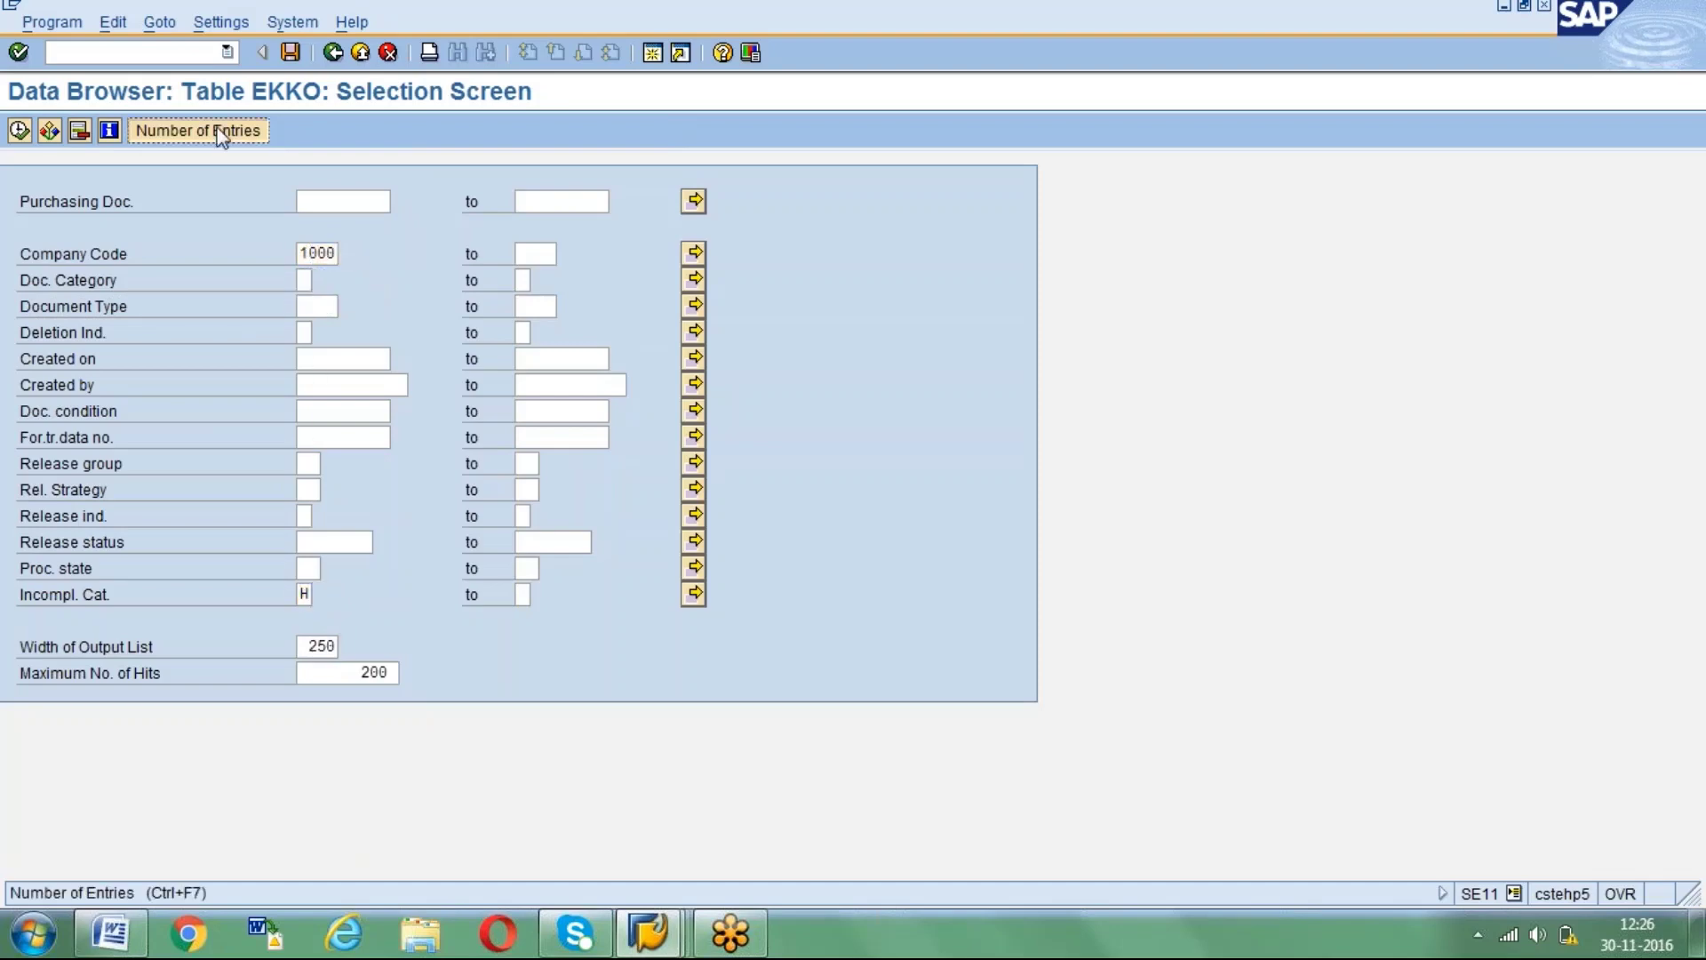
key("Return")
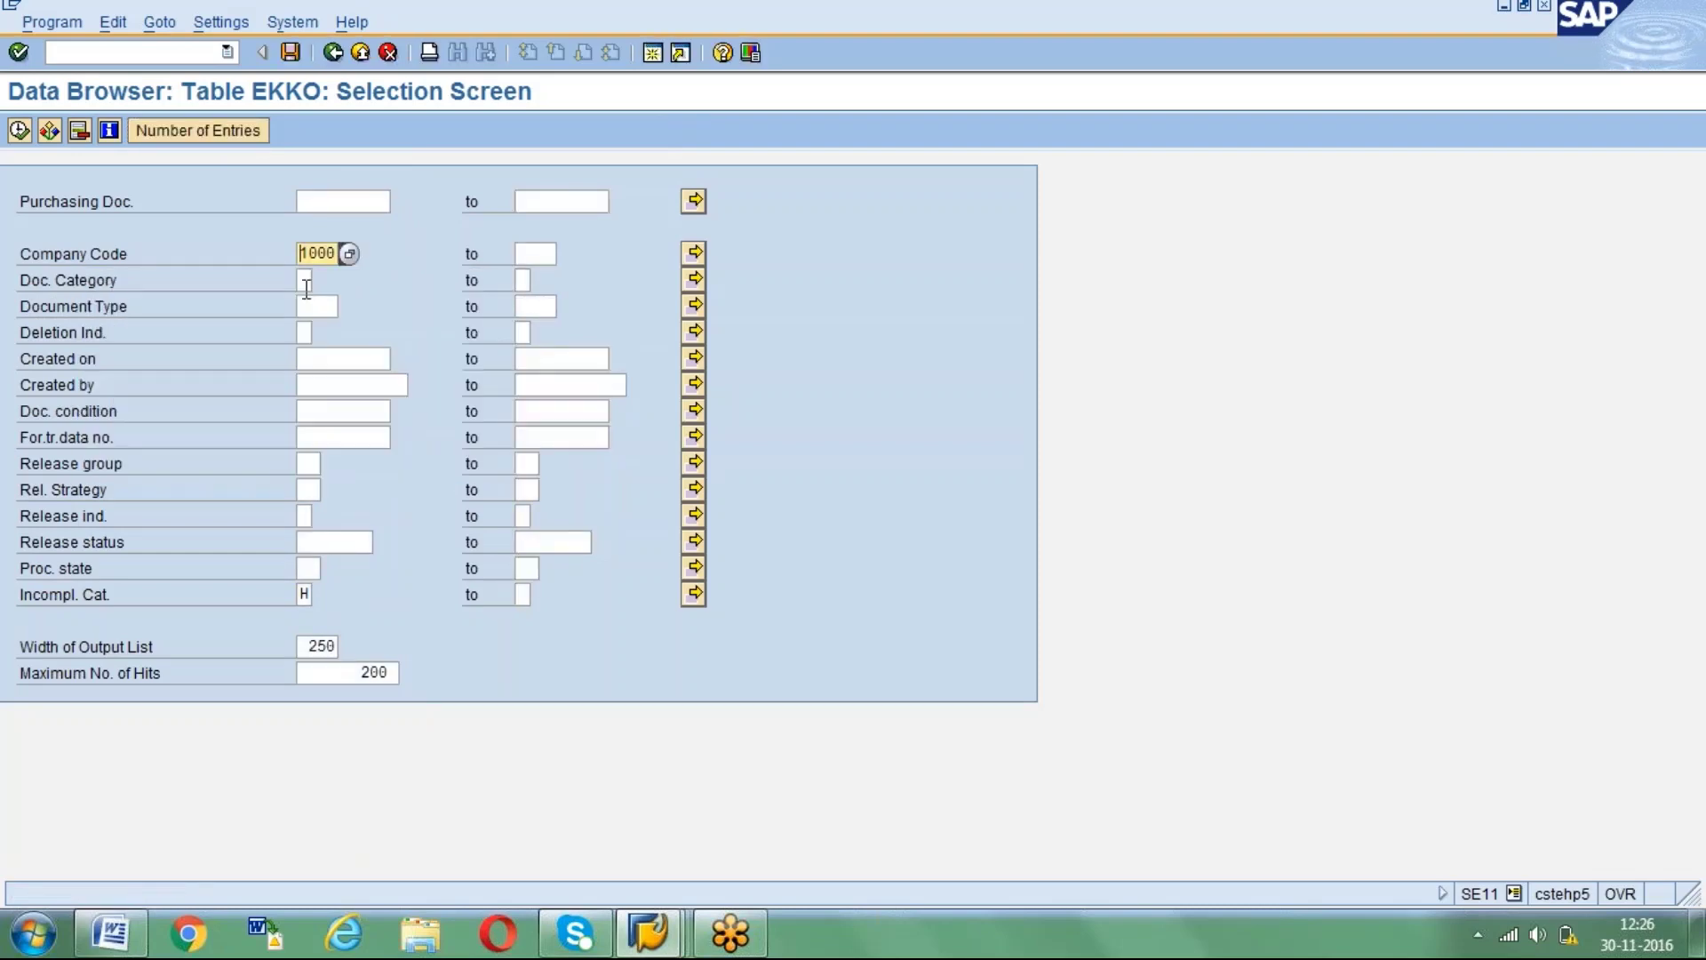
key("Delete")
key("Delete")
key("Delete")
key("Delete")
Count the EKKO entries that meet the on-hold criterion and list them.
left_click(197, 131)
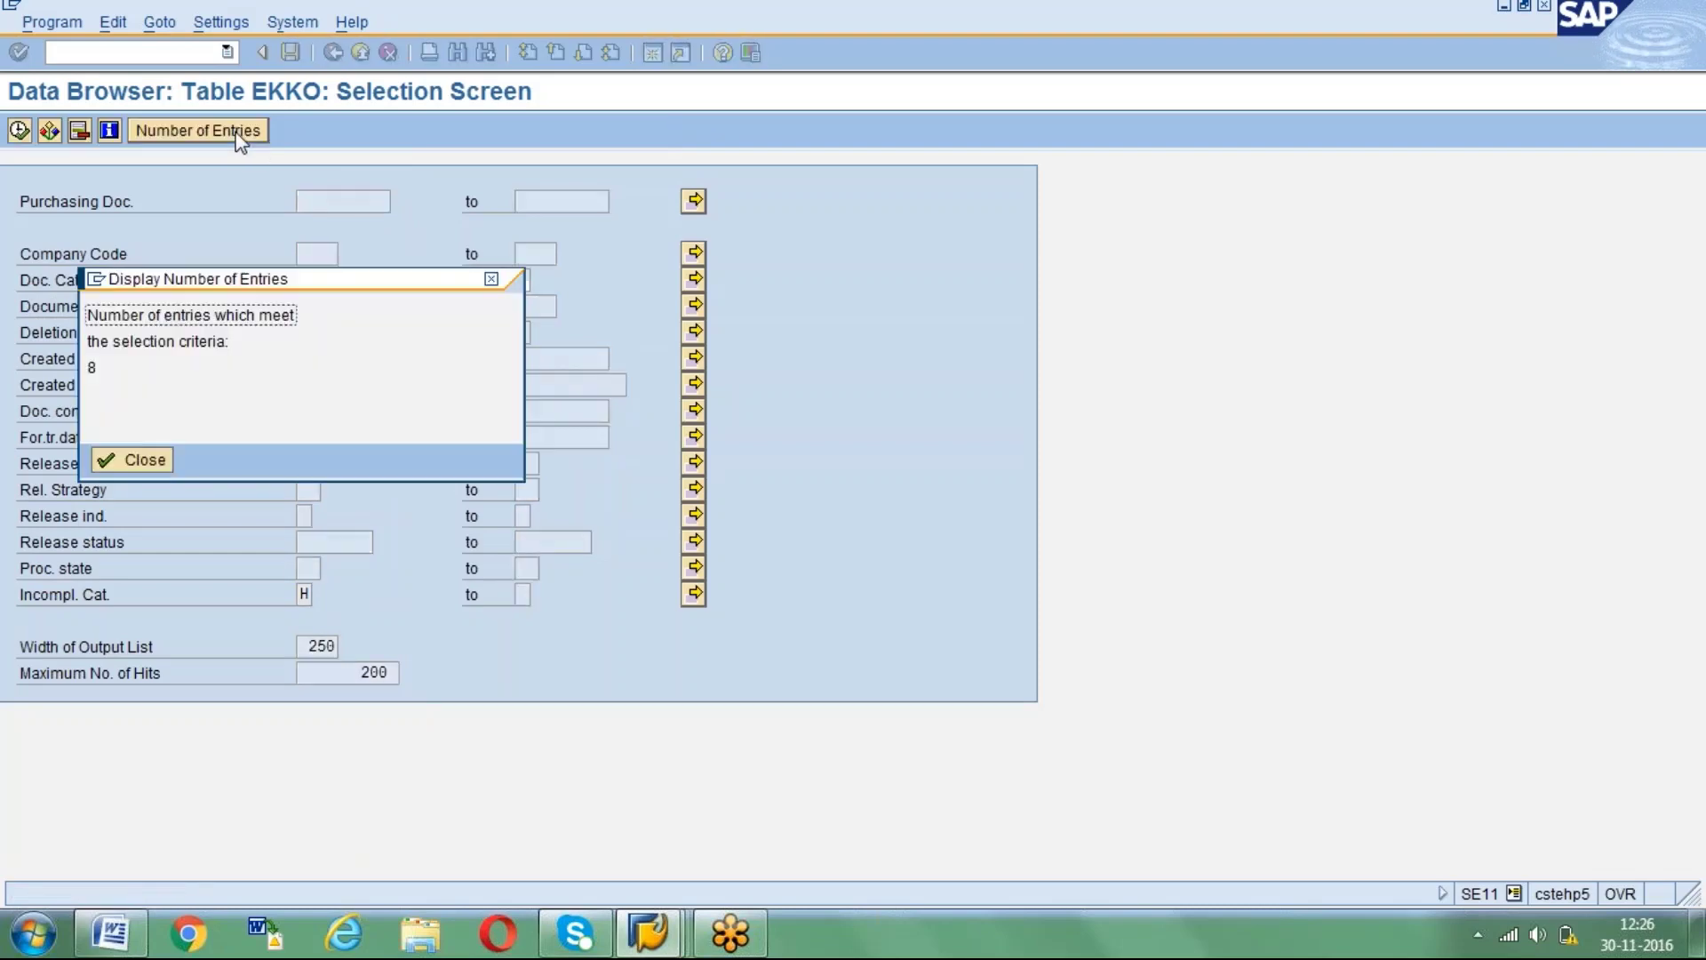
key("Return")
left_click(19, 130)
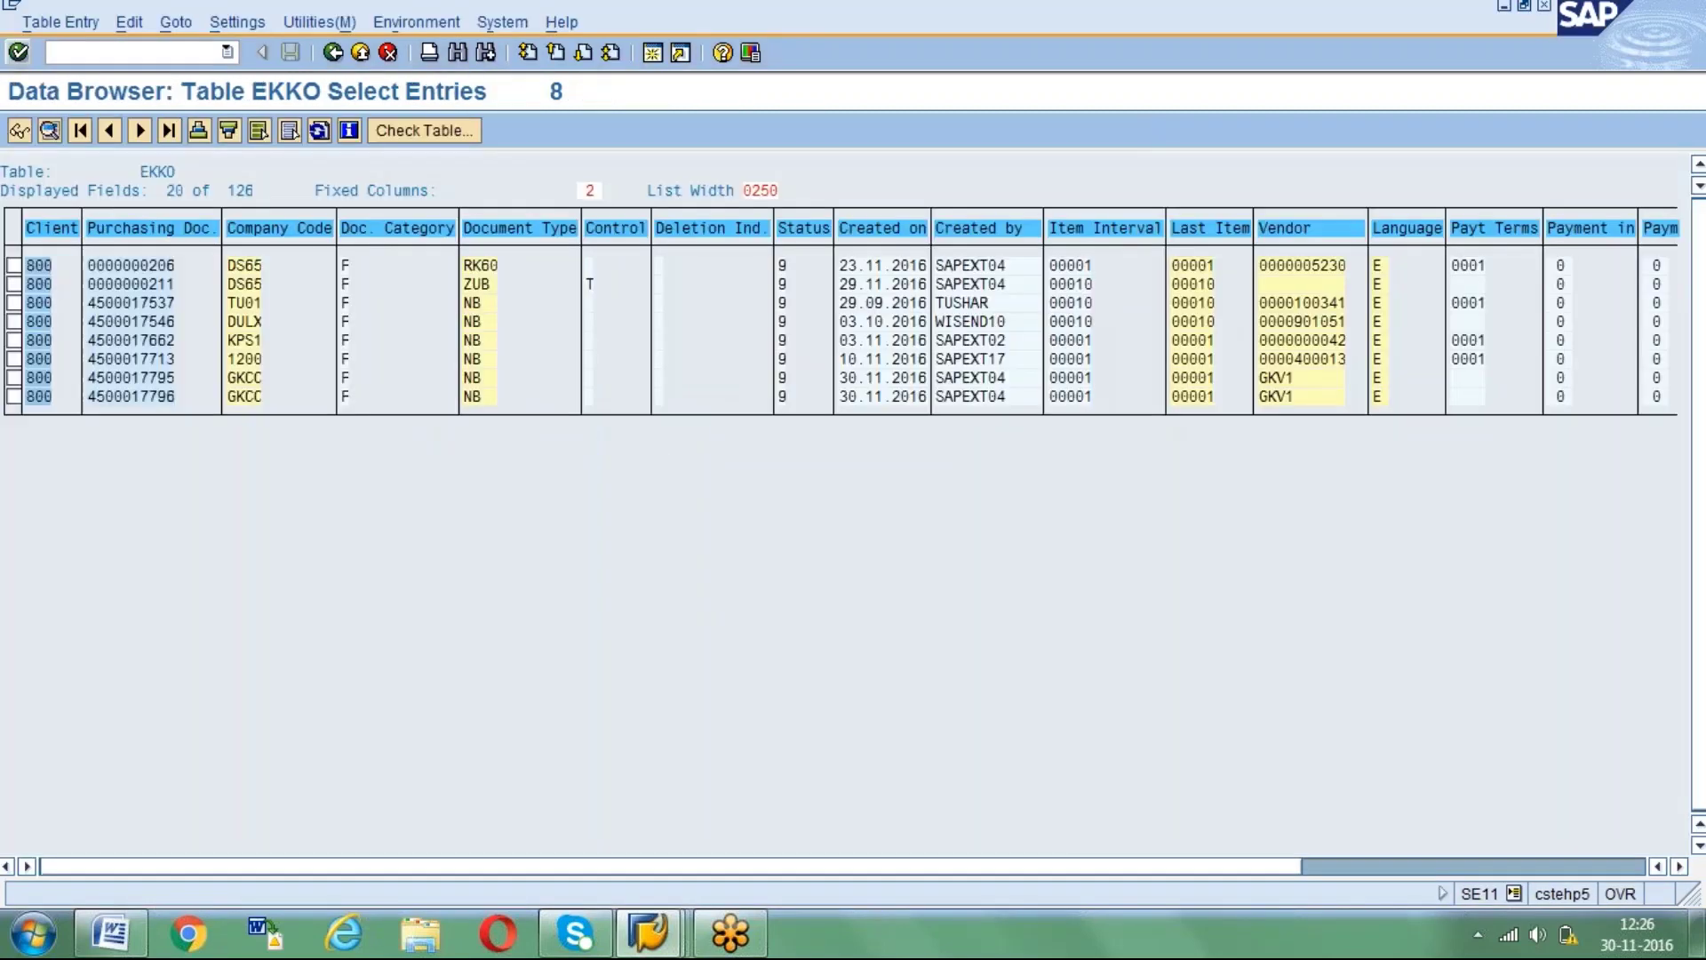
Switch to the SE16 Data Browser session and open the selection screen for table EKKO.
key("alt+Tab")
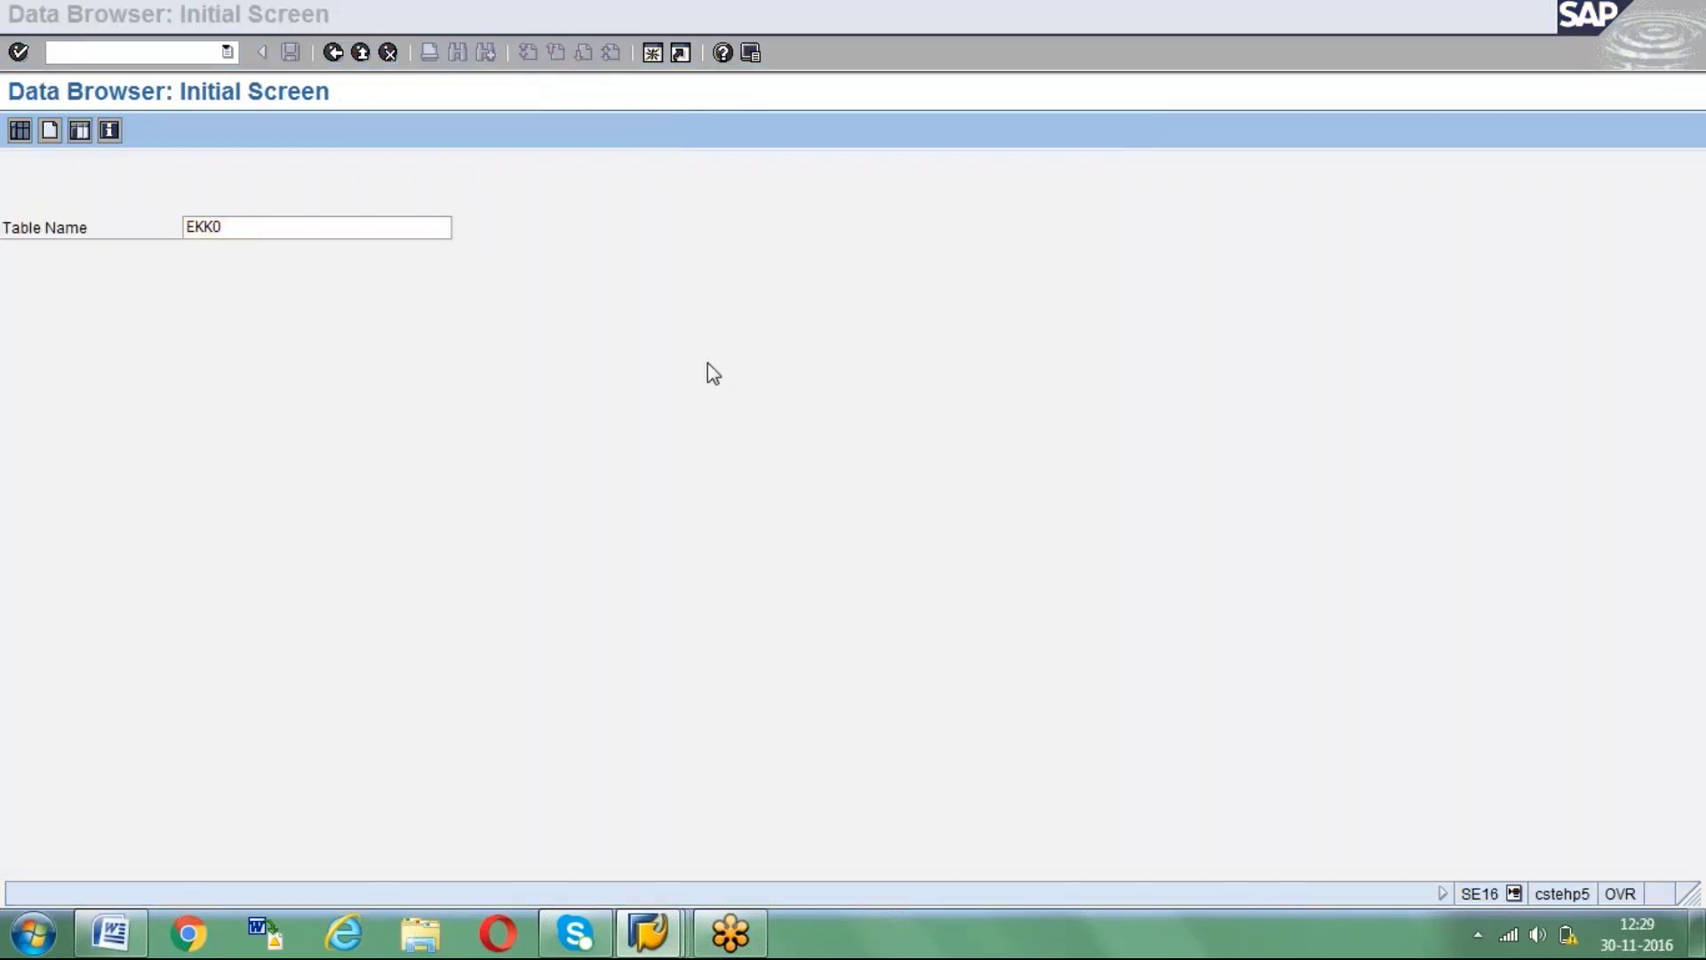
left_click(242, 224)
key("Return")
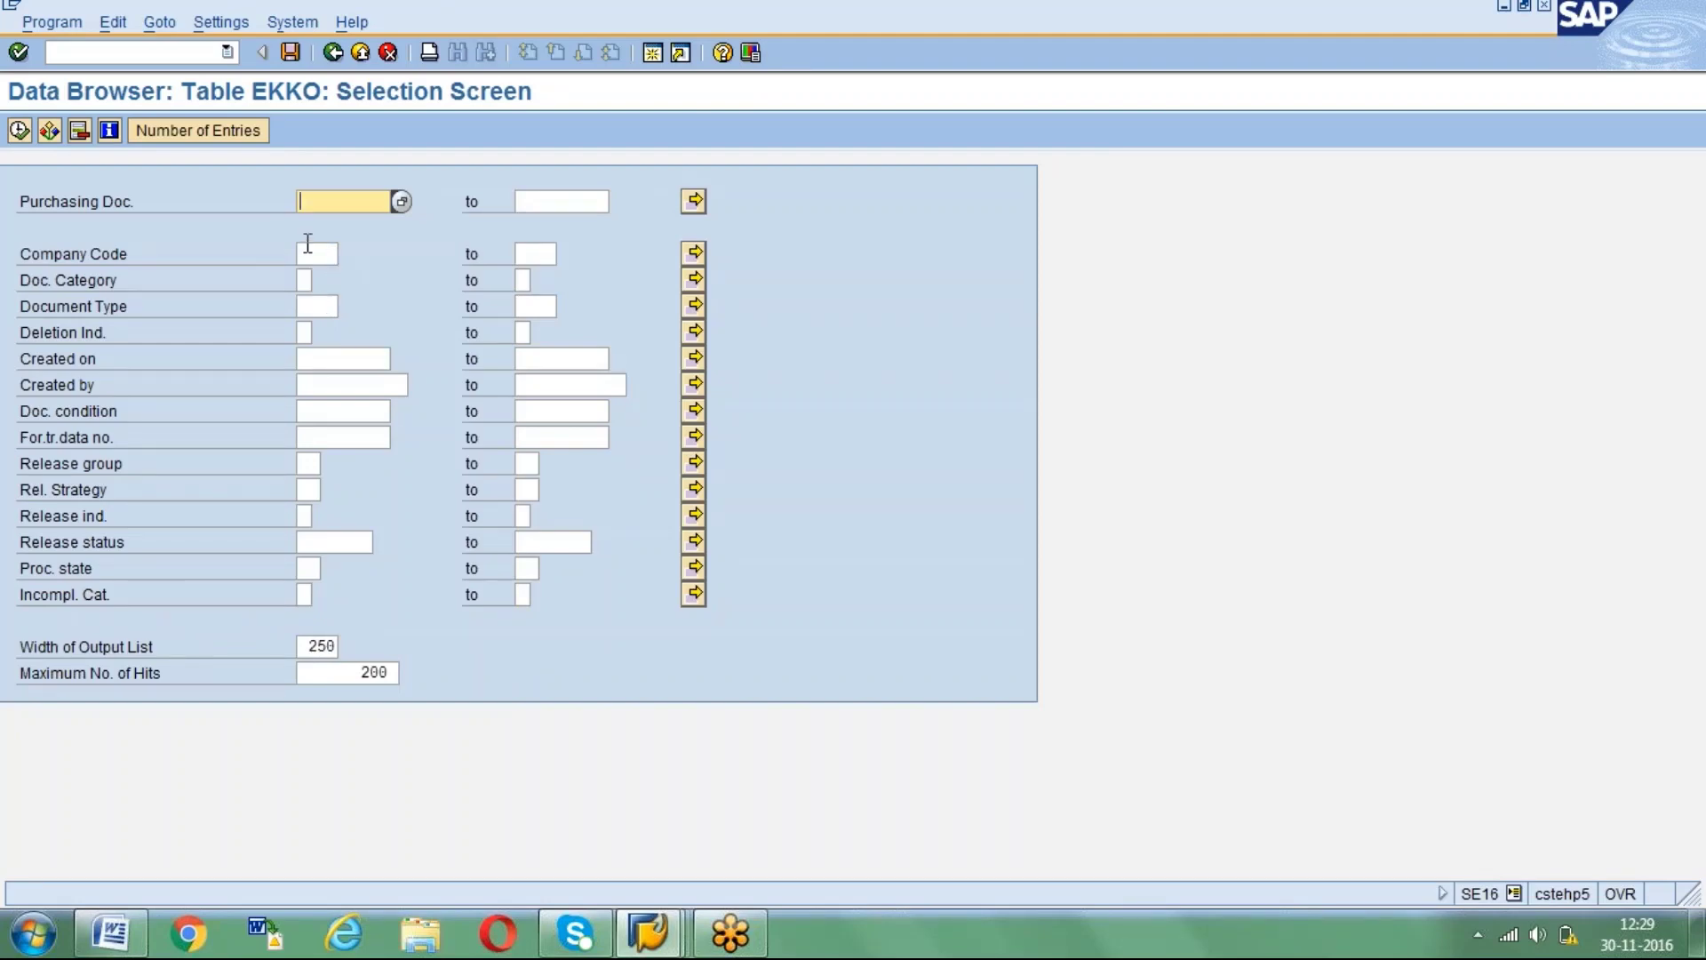
Add the Vendor field (LIFNR) to the fields for selection of table EKKO.
left_click(223, 23)
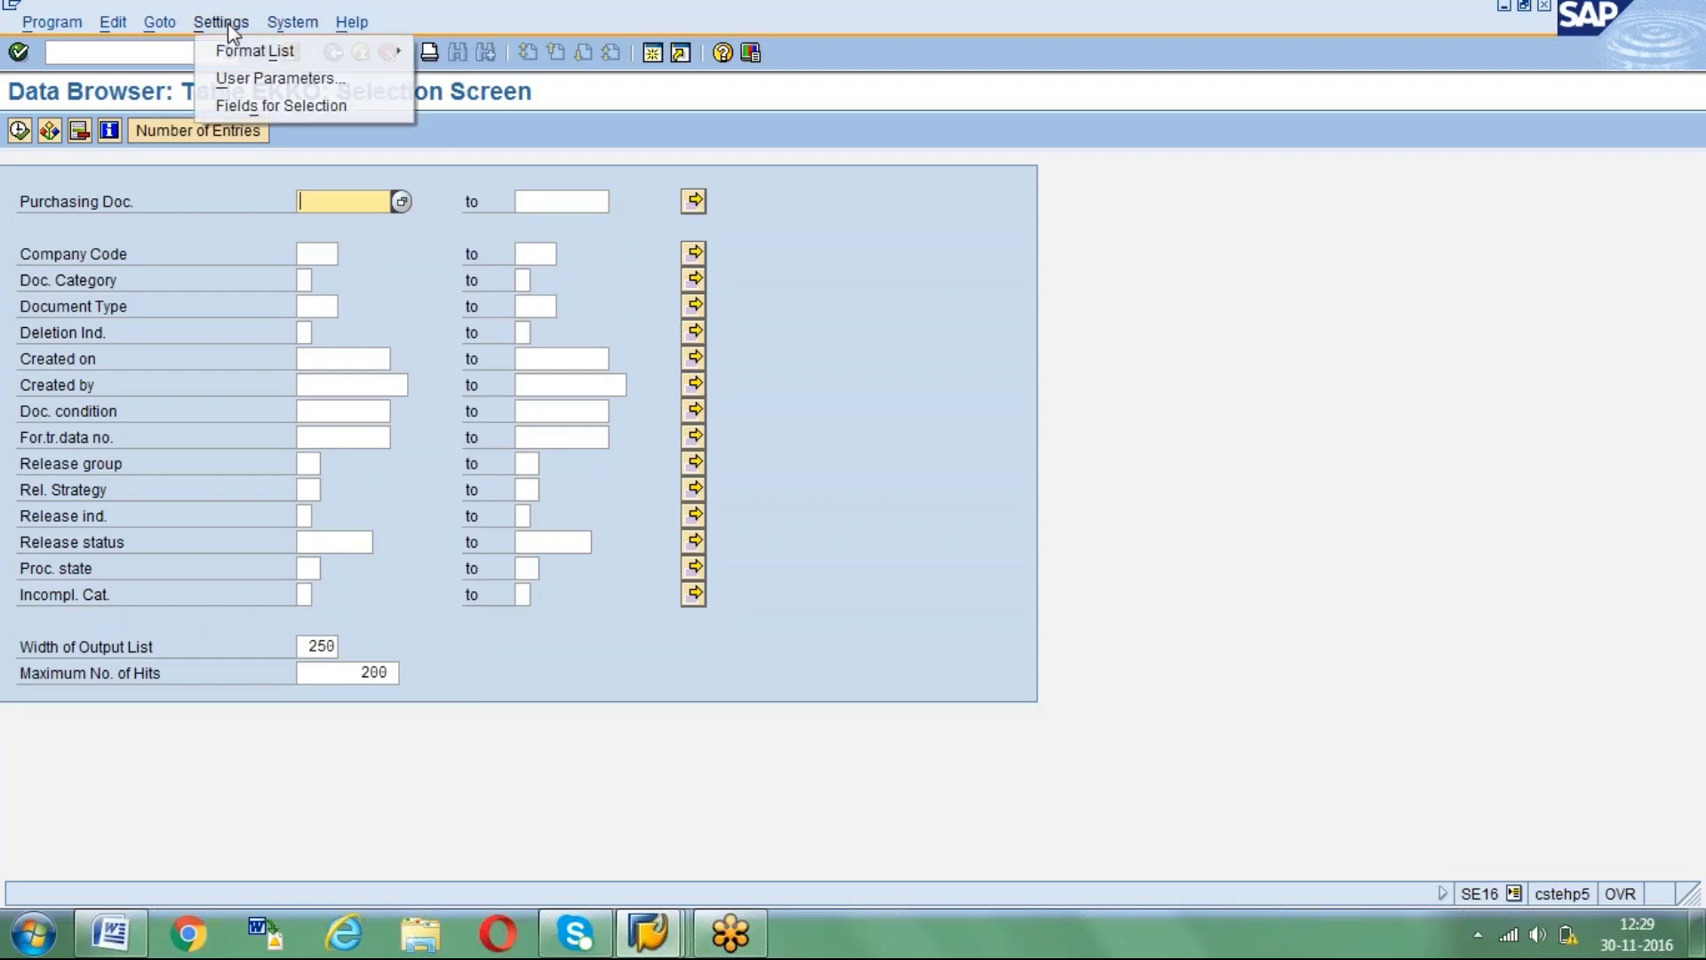
left_click(240, 109)
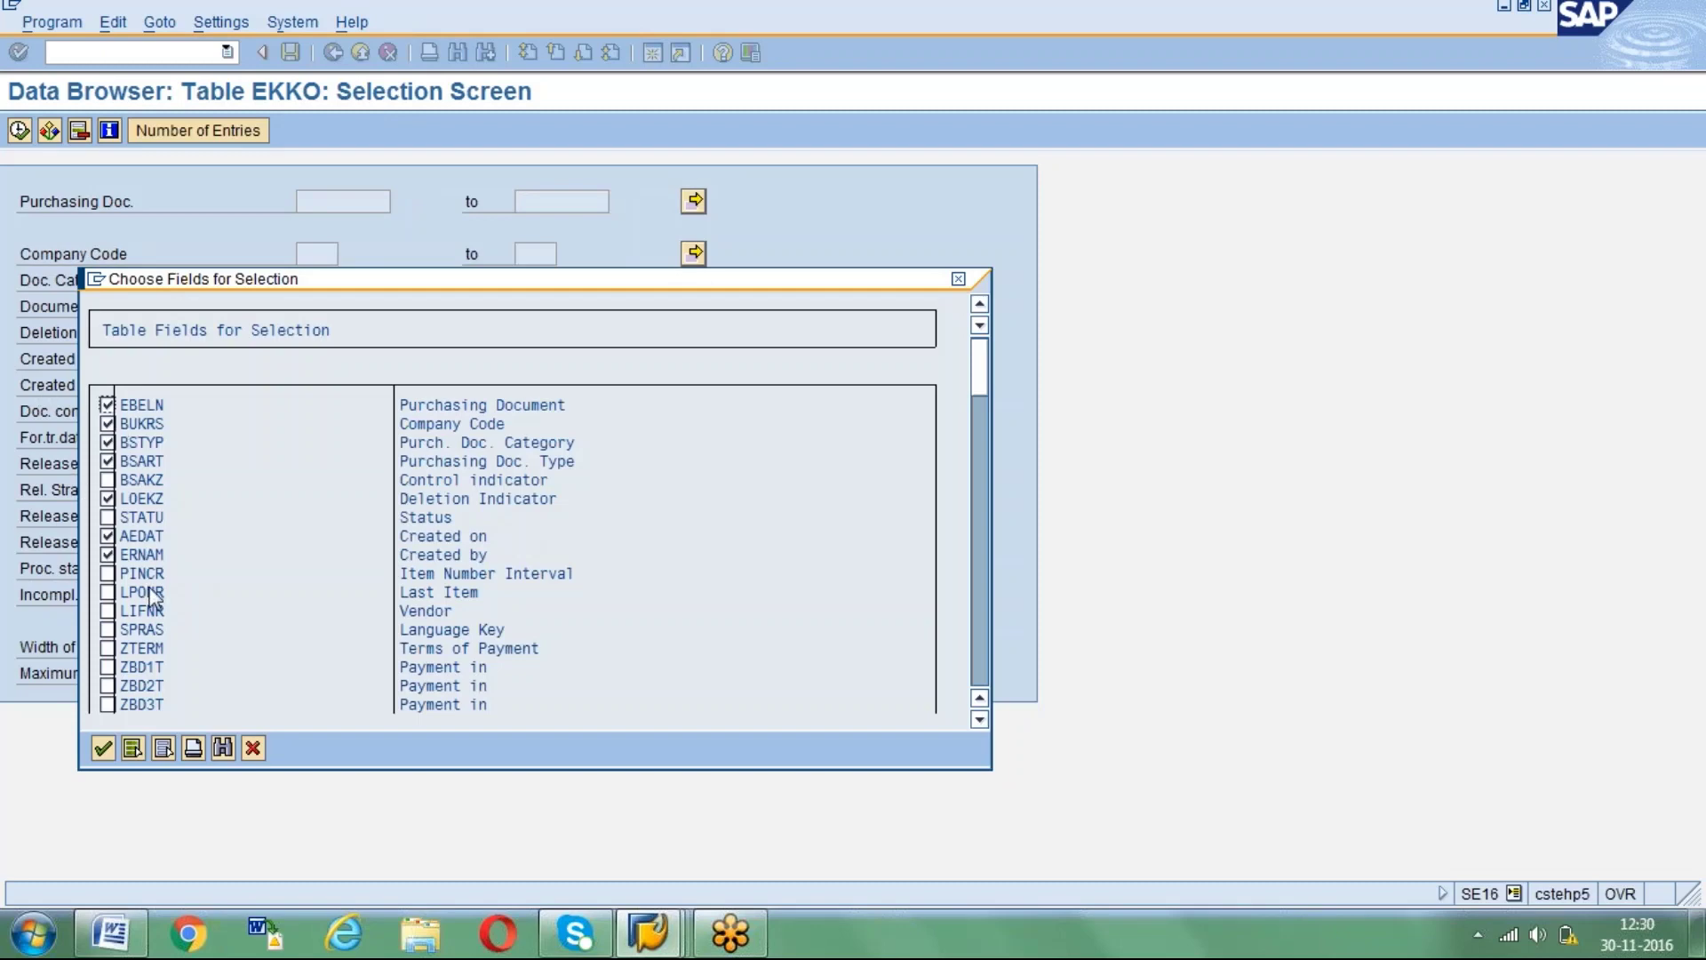
left_click(106, 611)
left_click(103, 747)
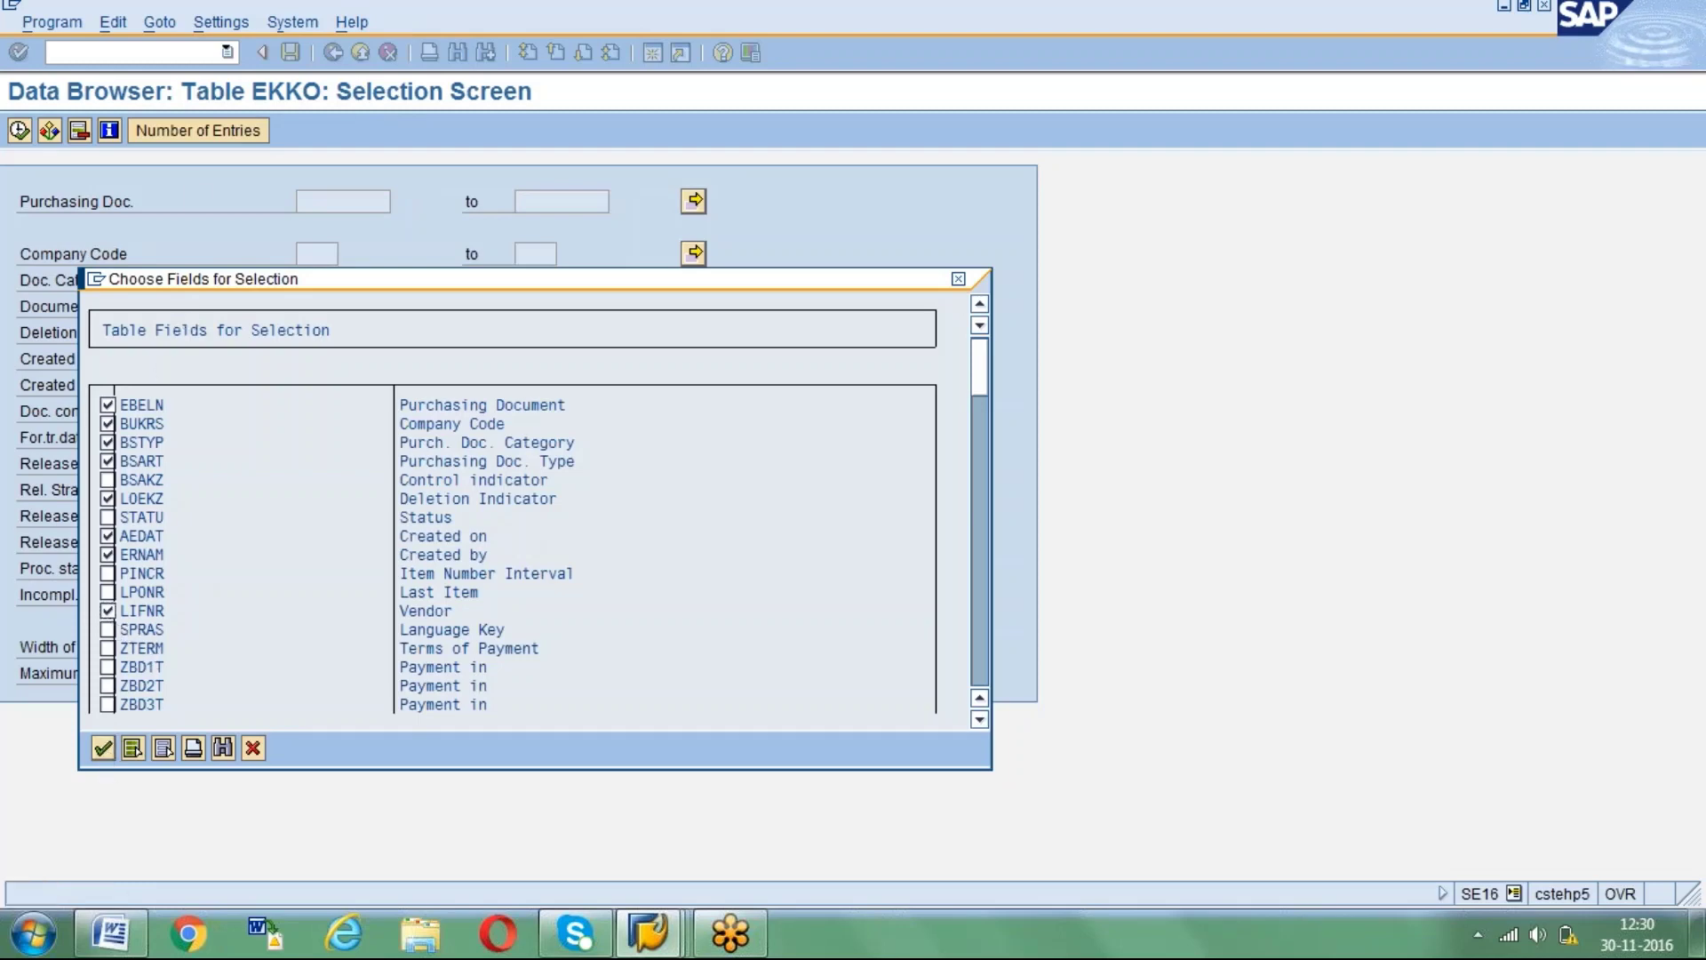
Open a new session from the SPRO screen and start transaction ME23N to display the held purchase order.
left_click(321, 414)
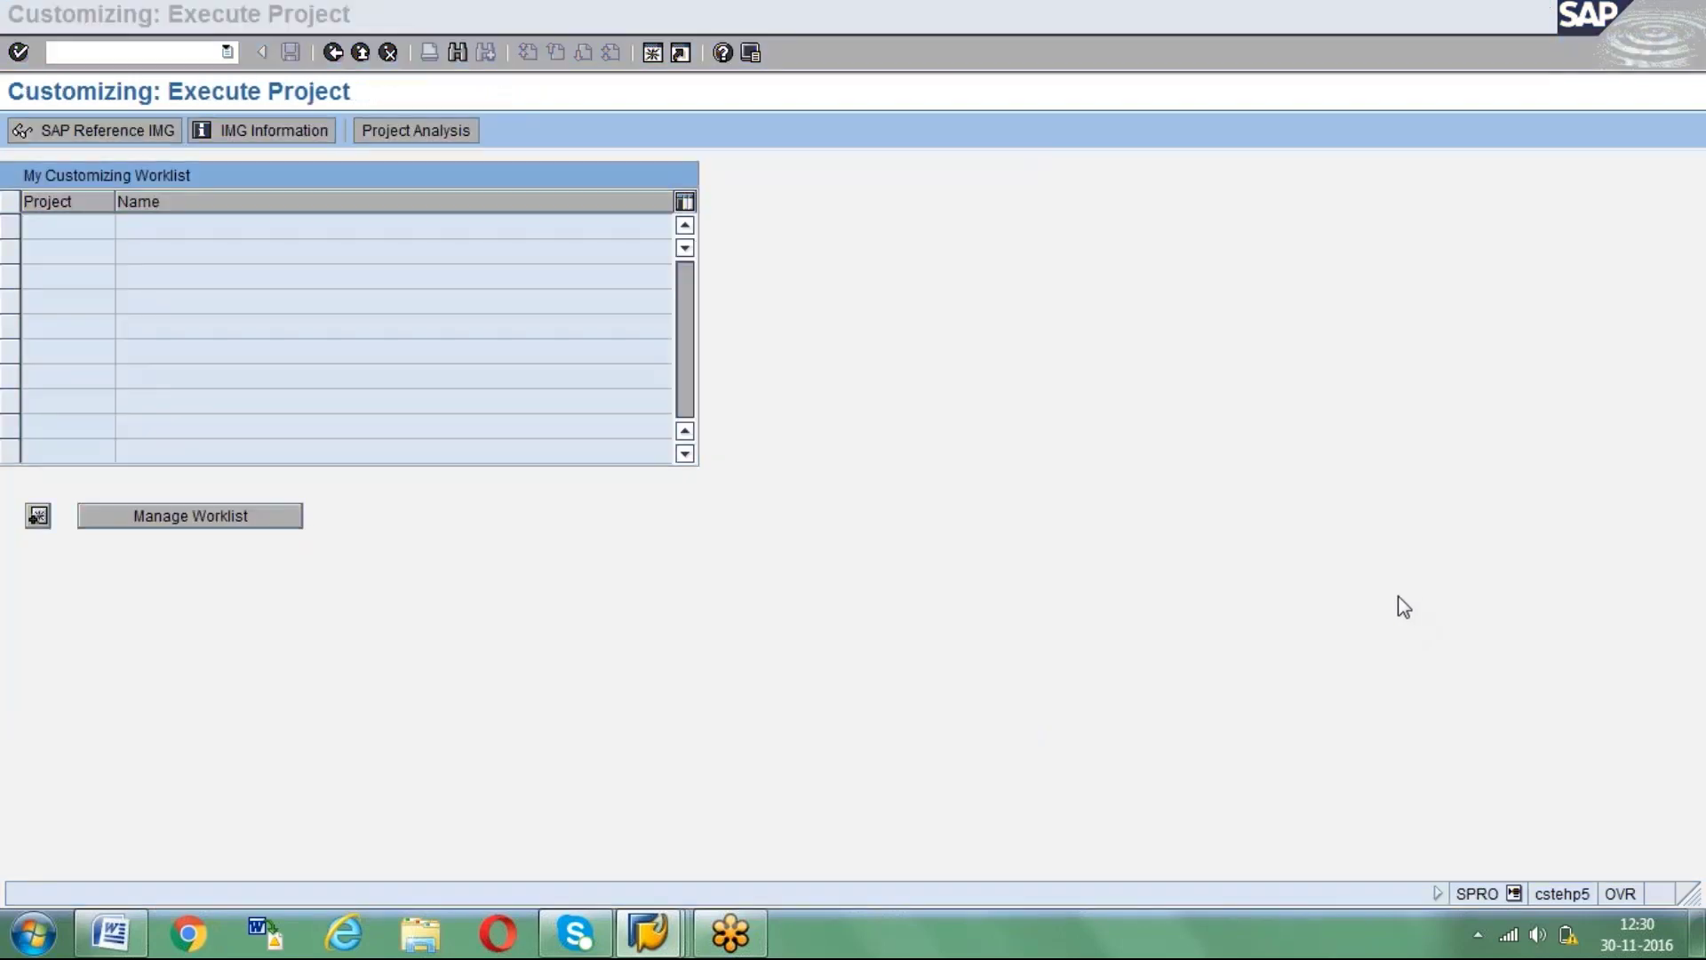
left_click(345, 291)
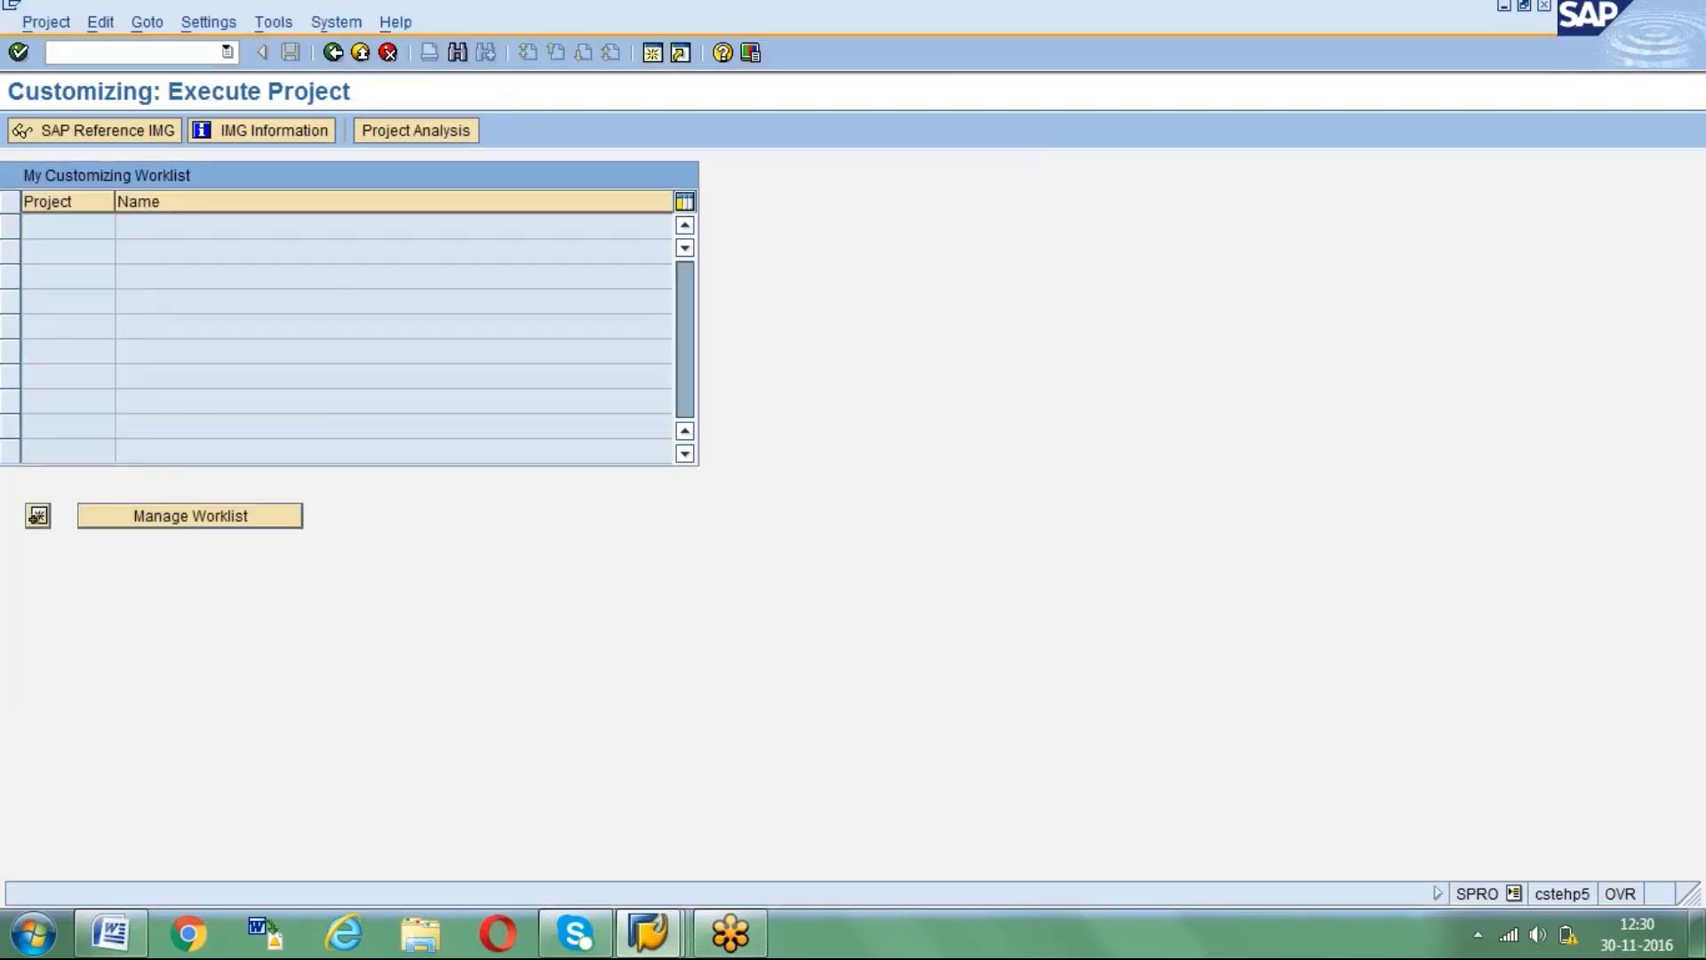
left_click(652, 52)
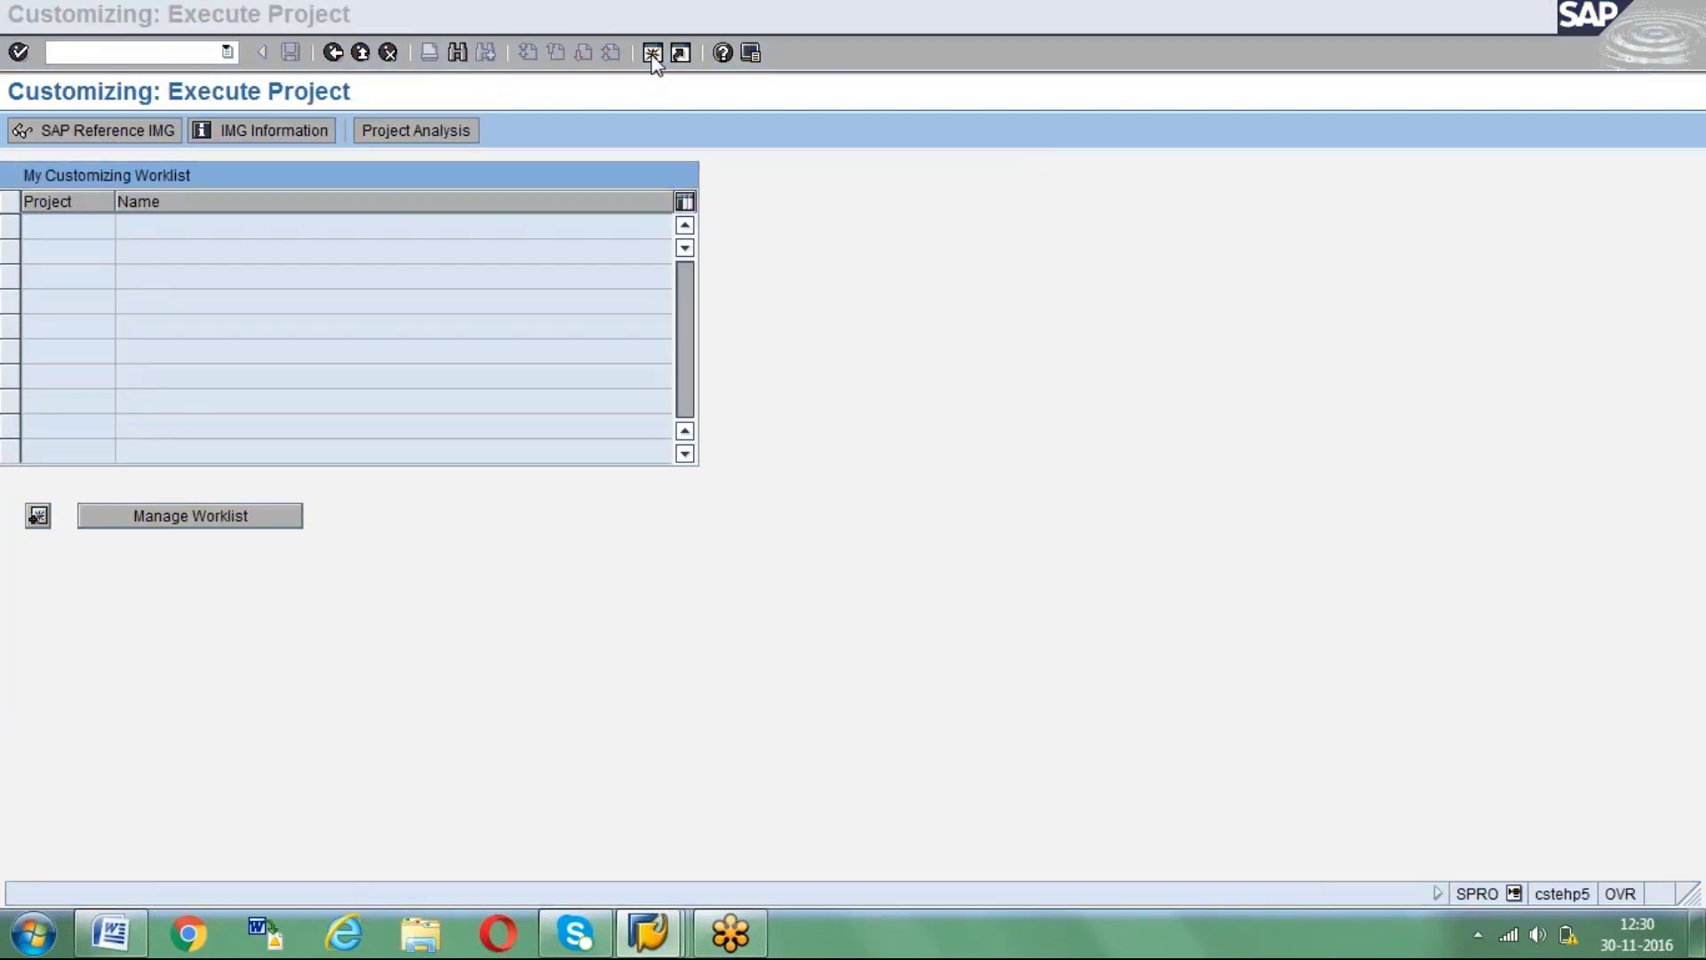
type("ME23N")
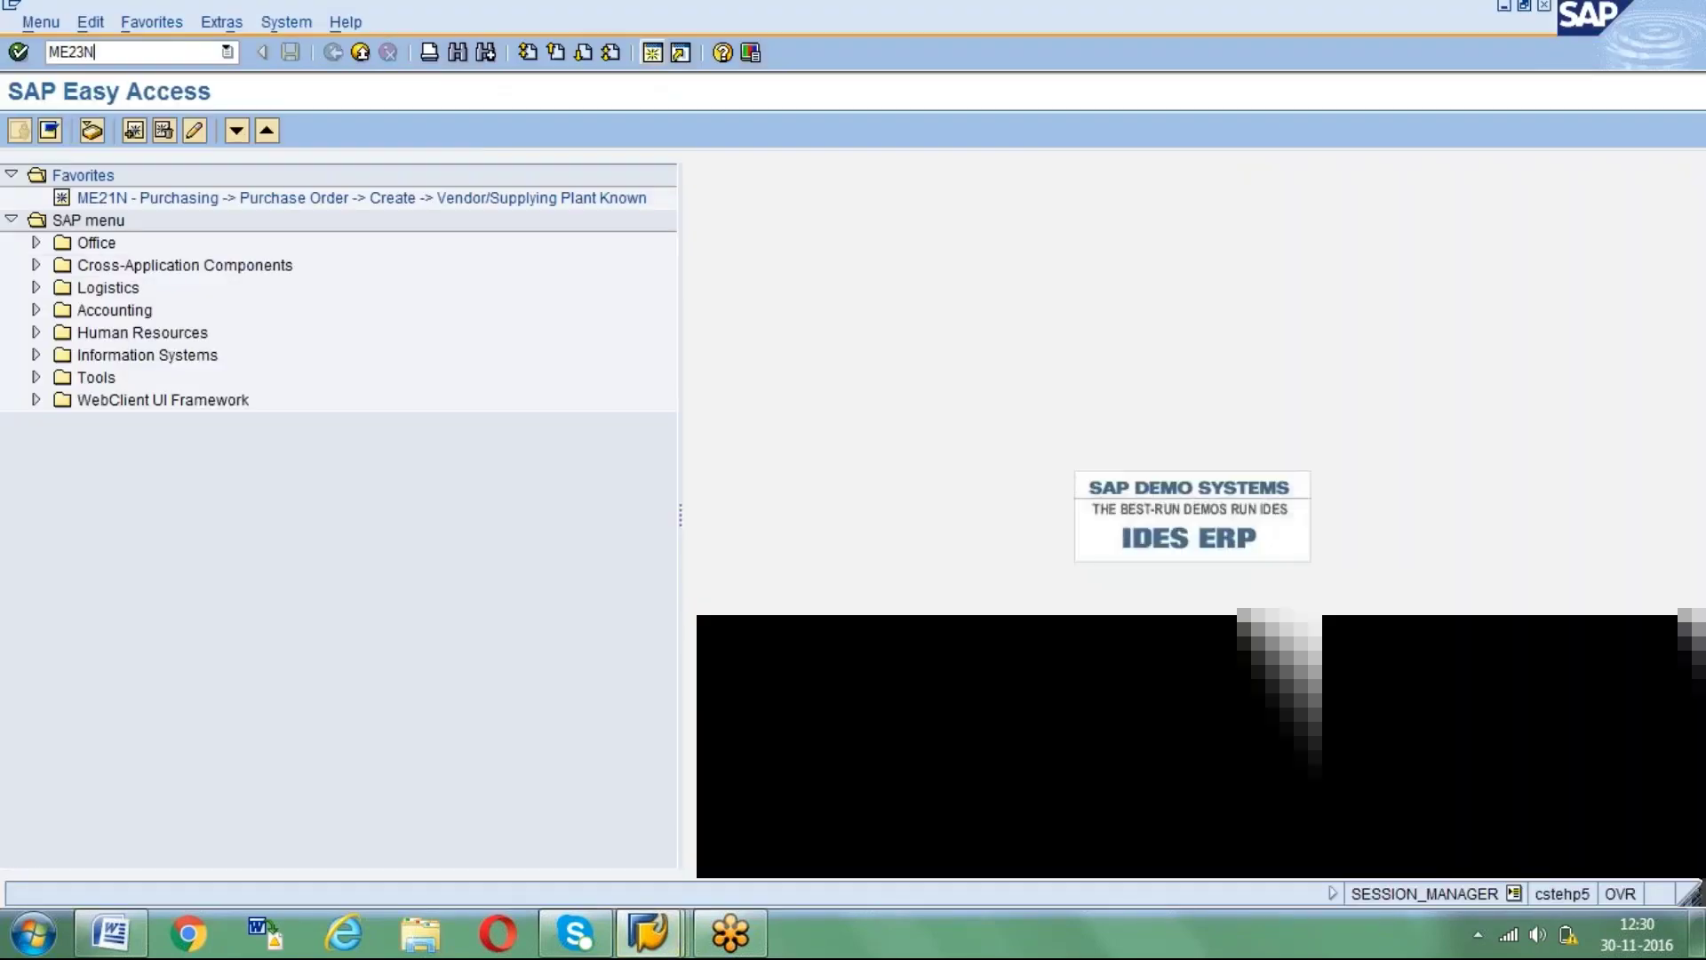
key("Return")
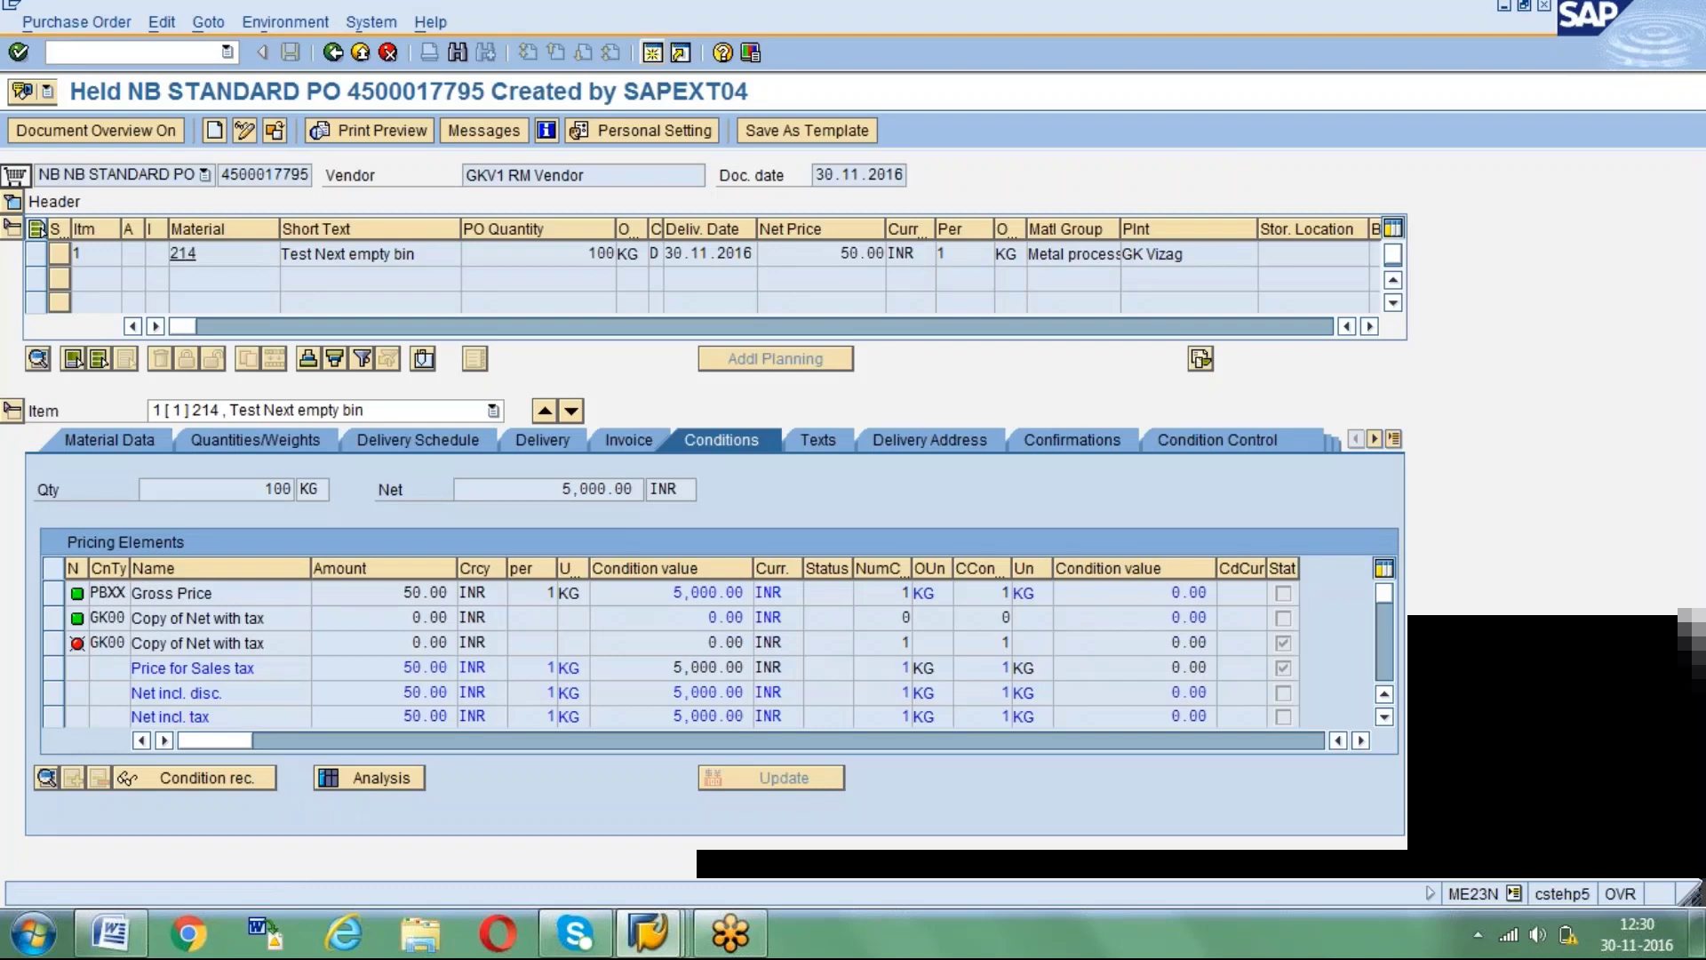
Review the possible item categories and account assignment categories for item 1, including Cost center, Project and Proj. make-to-order.
key("F4")
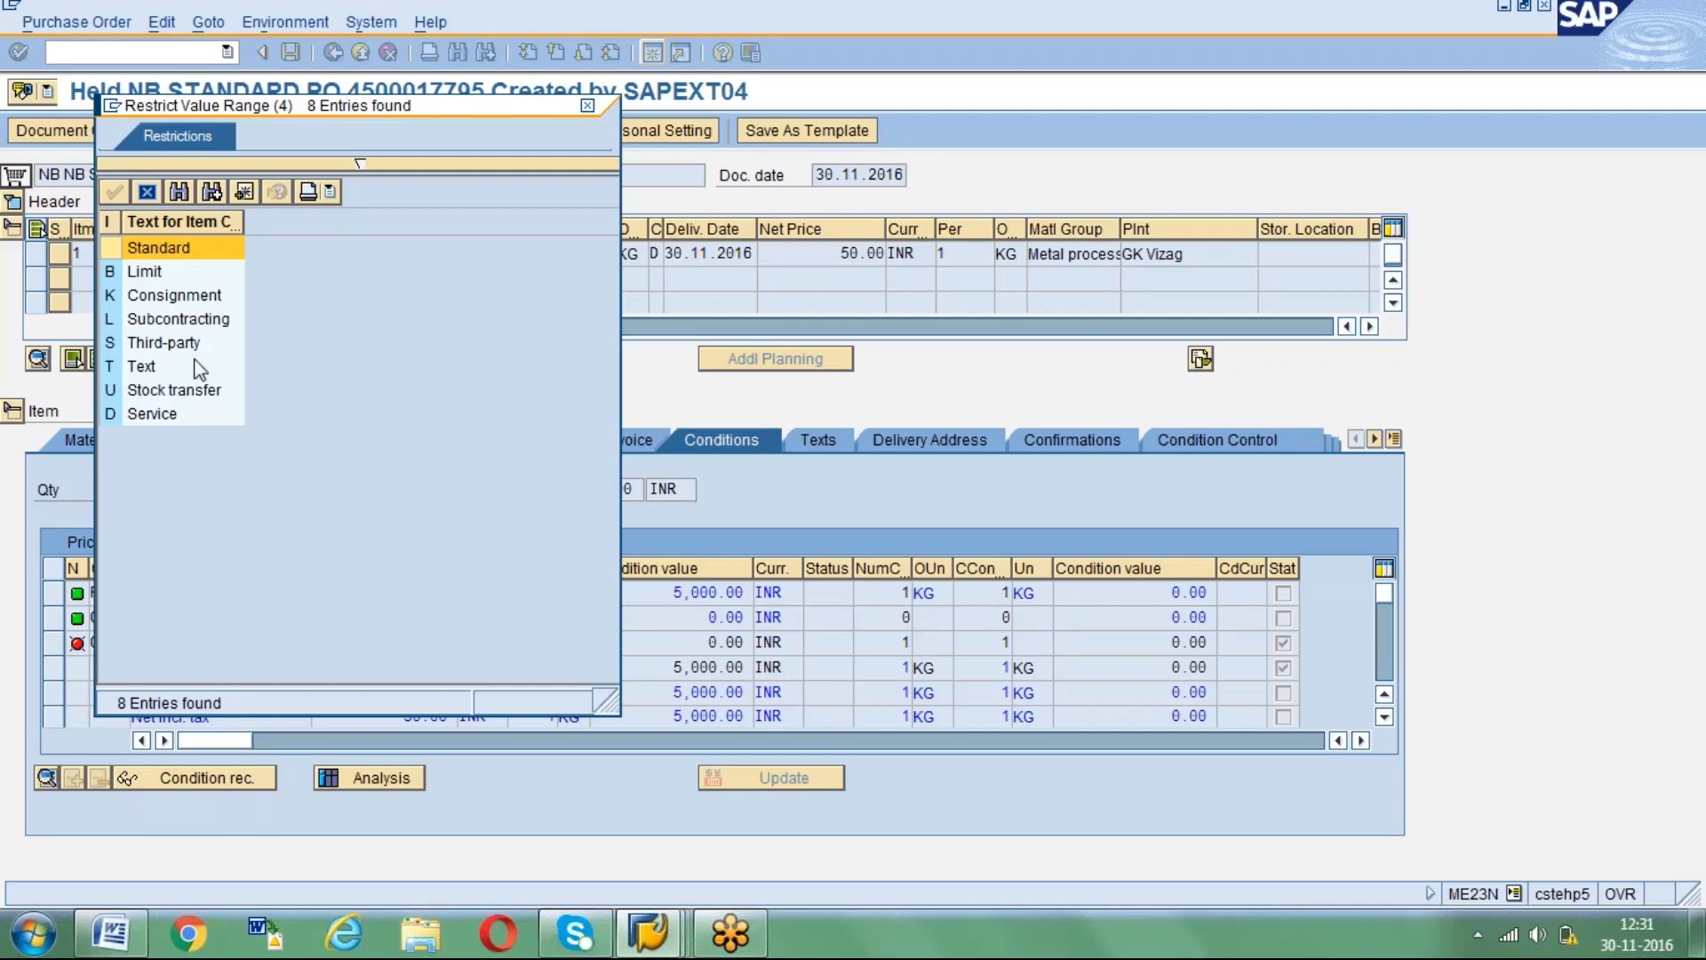
left_click(588, 107)
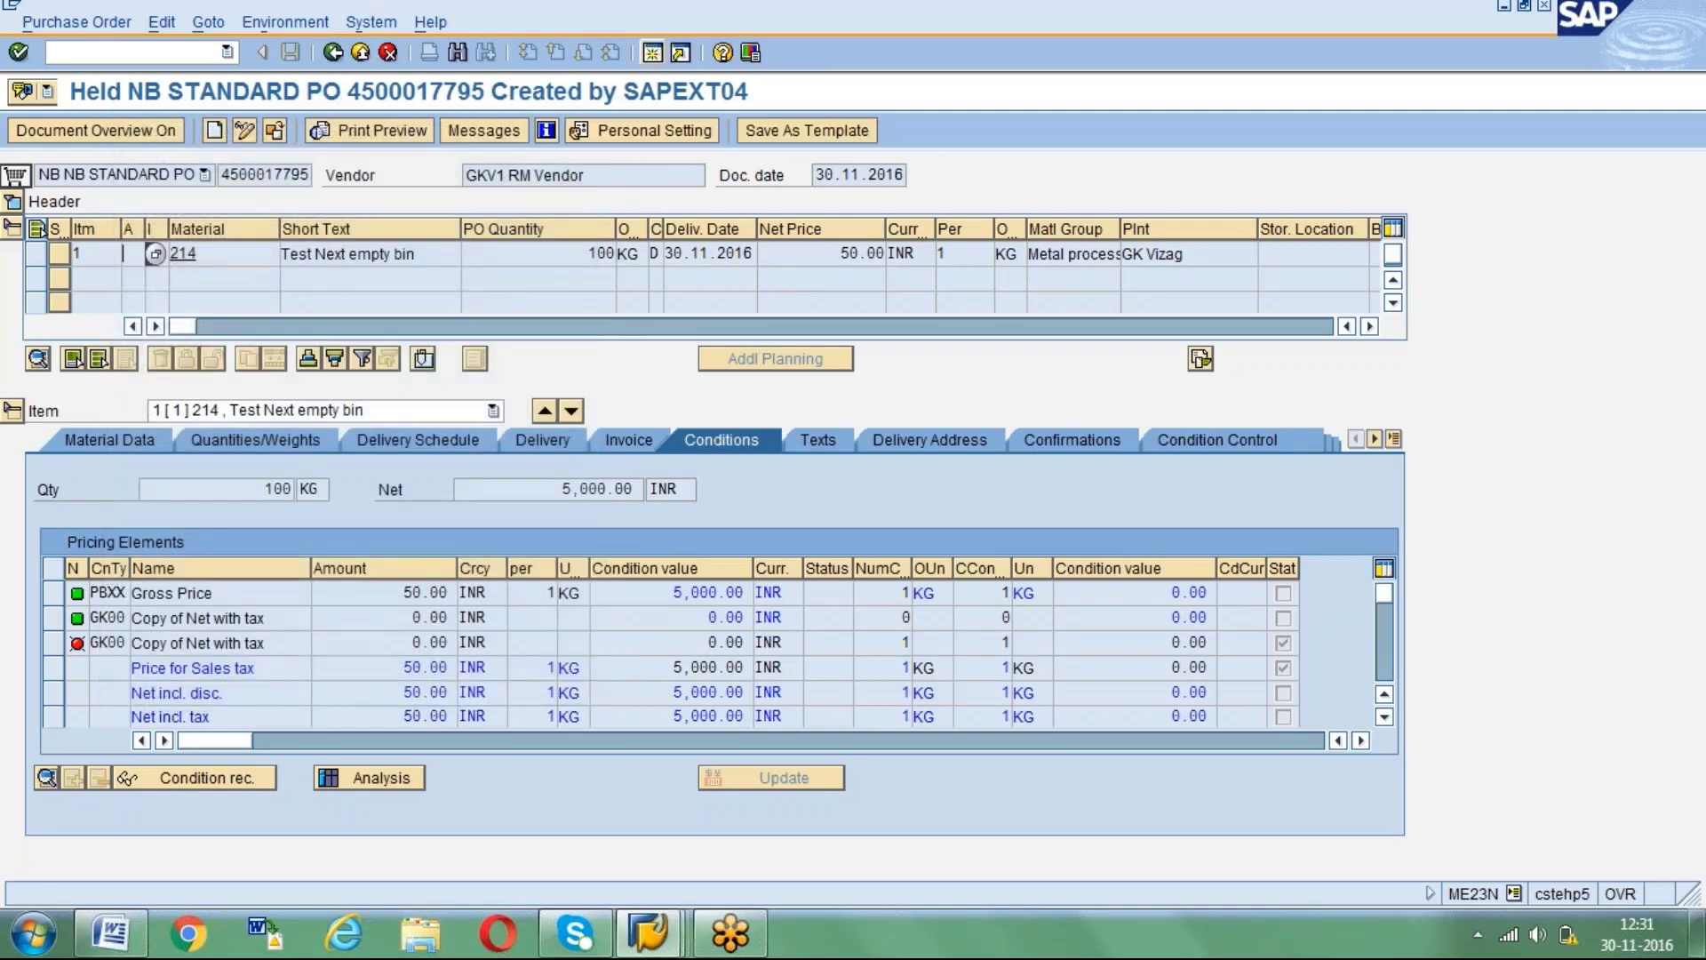
left_click(135, 257)
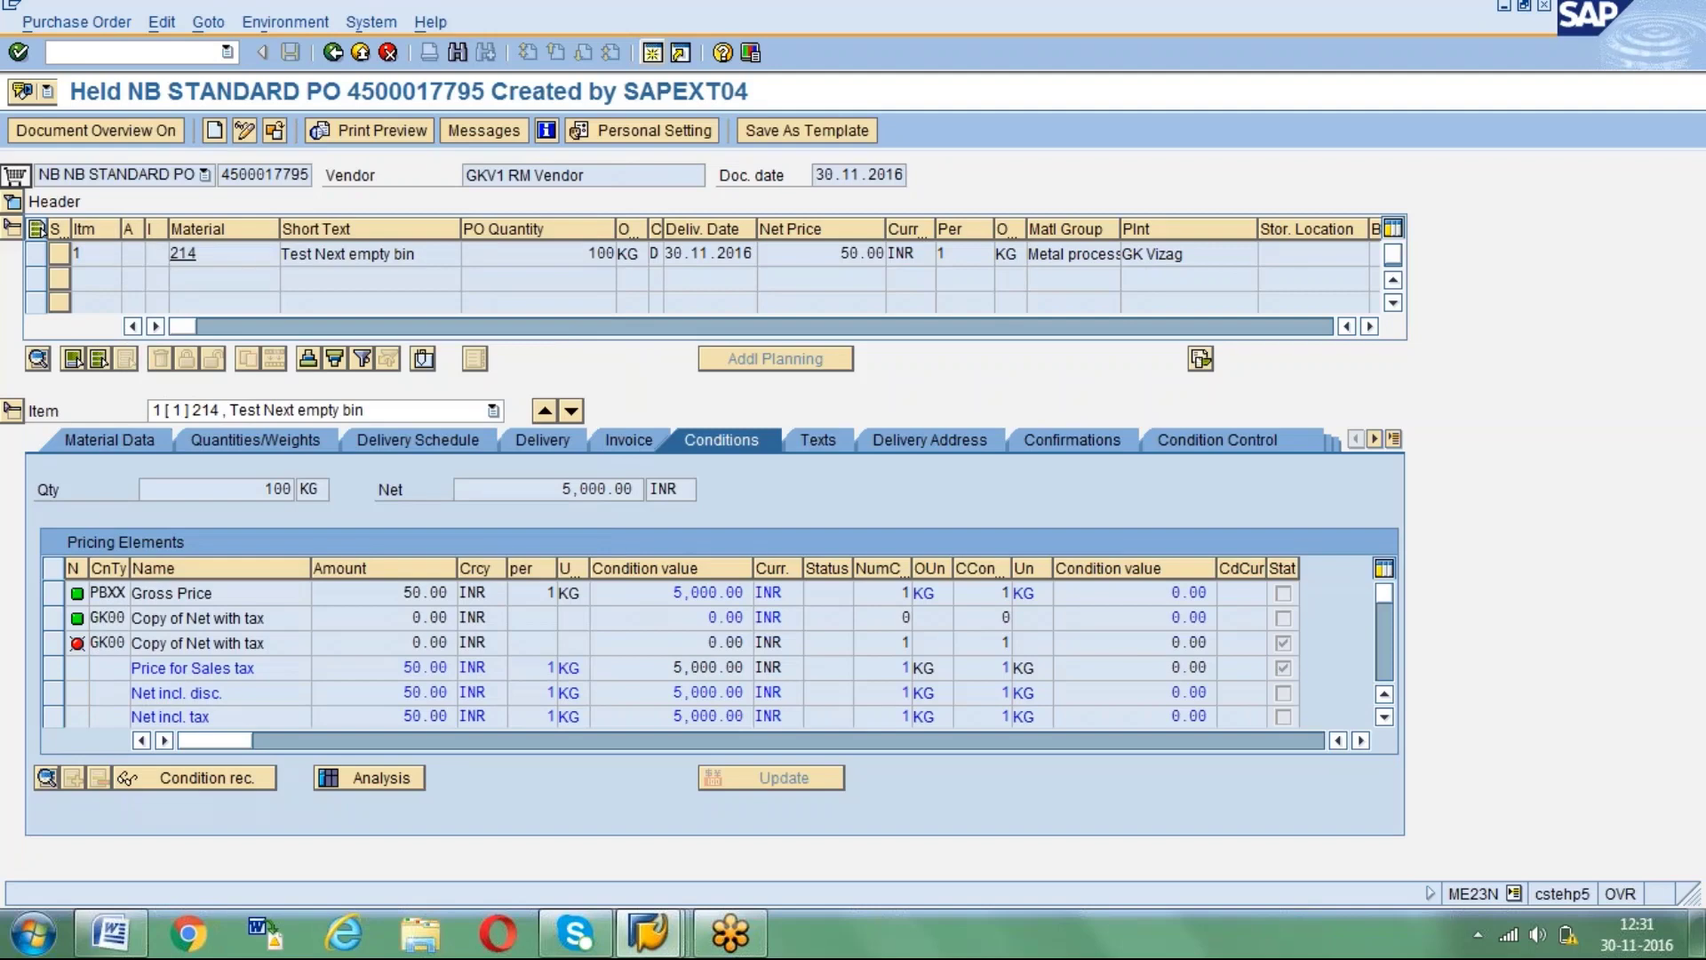
key("F4")
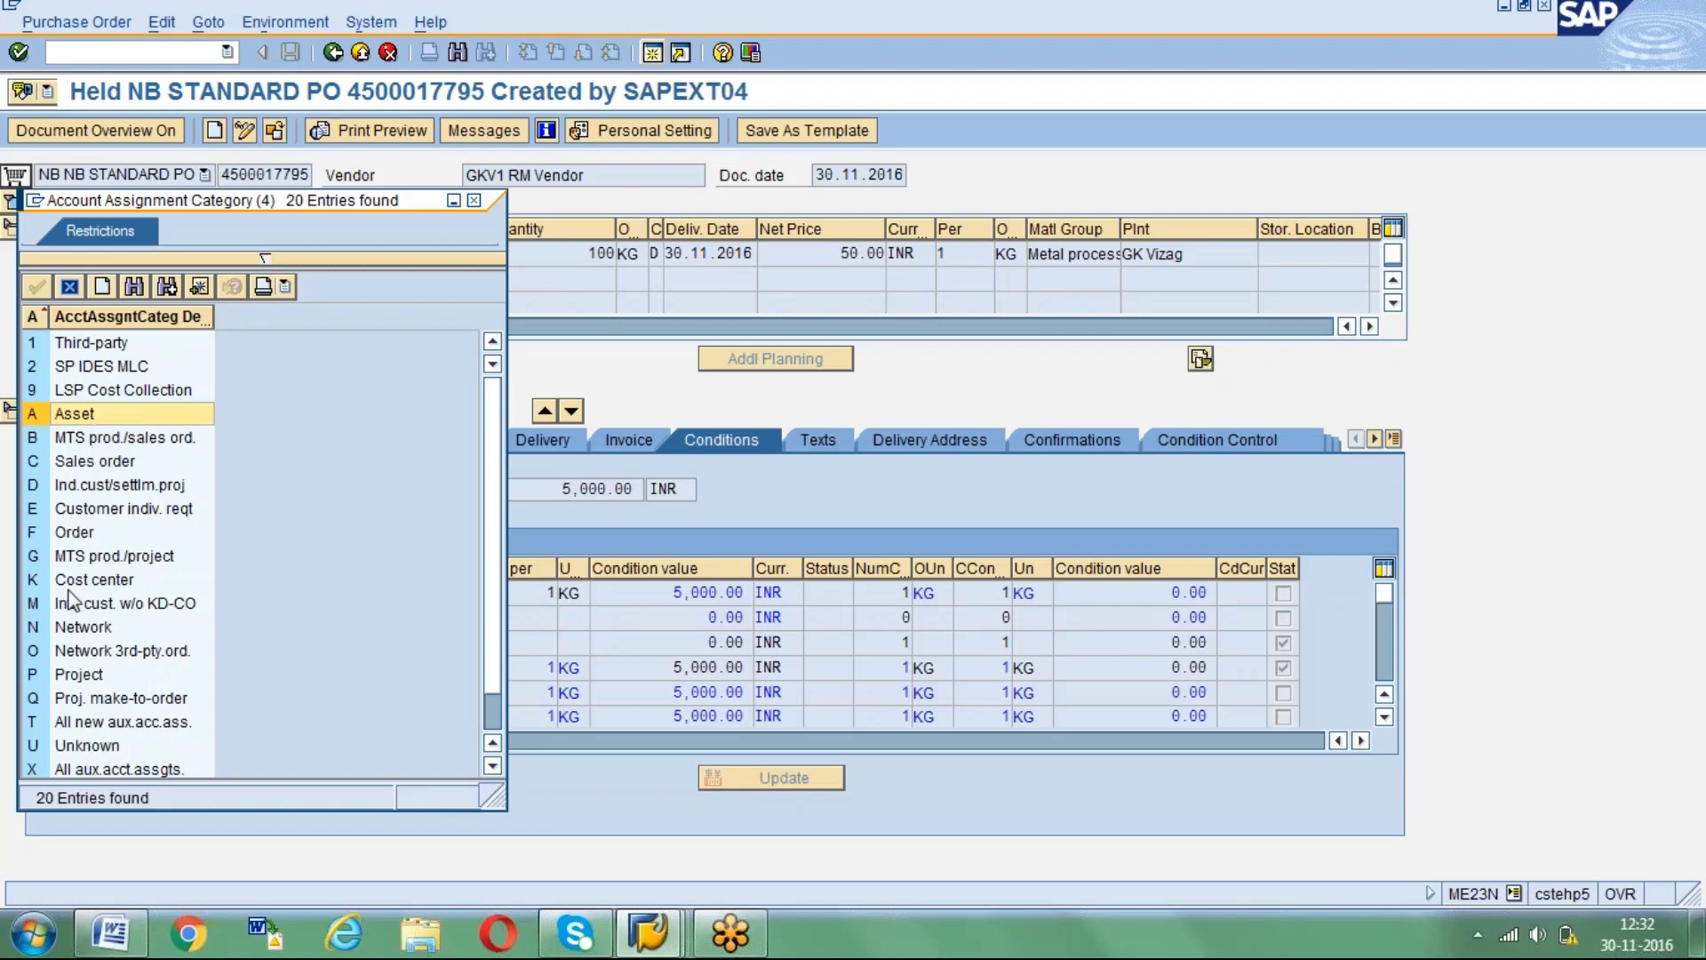
left_click(71, 586)
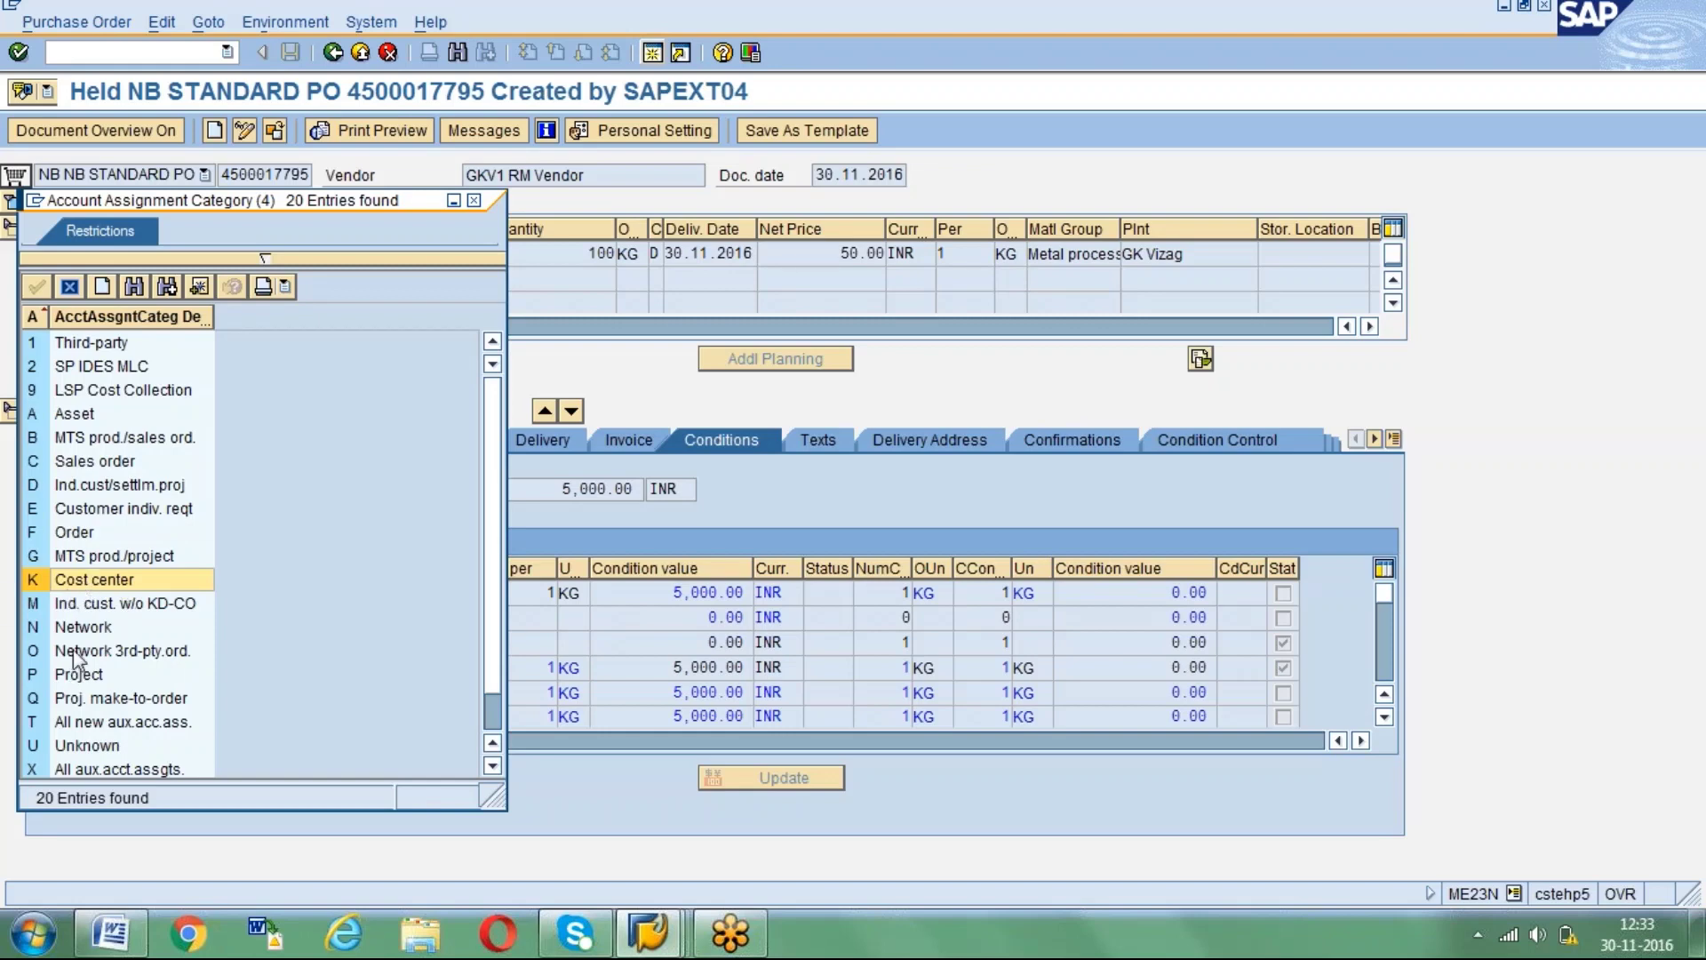
left_click(92, 675)
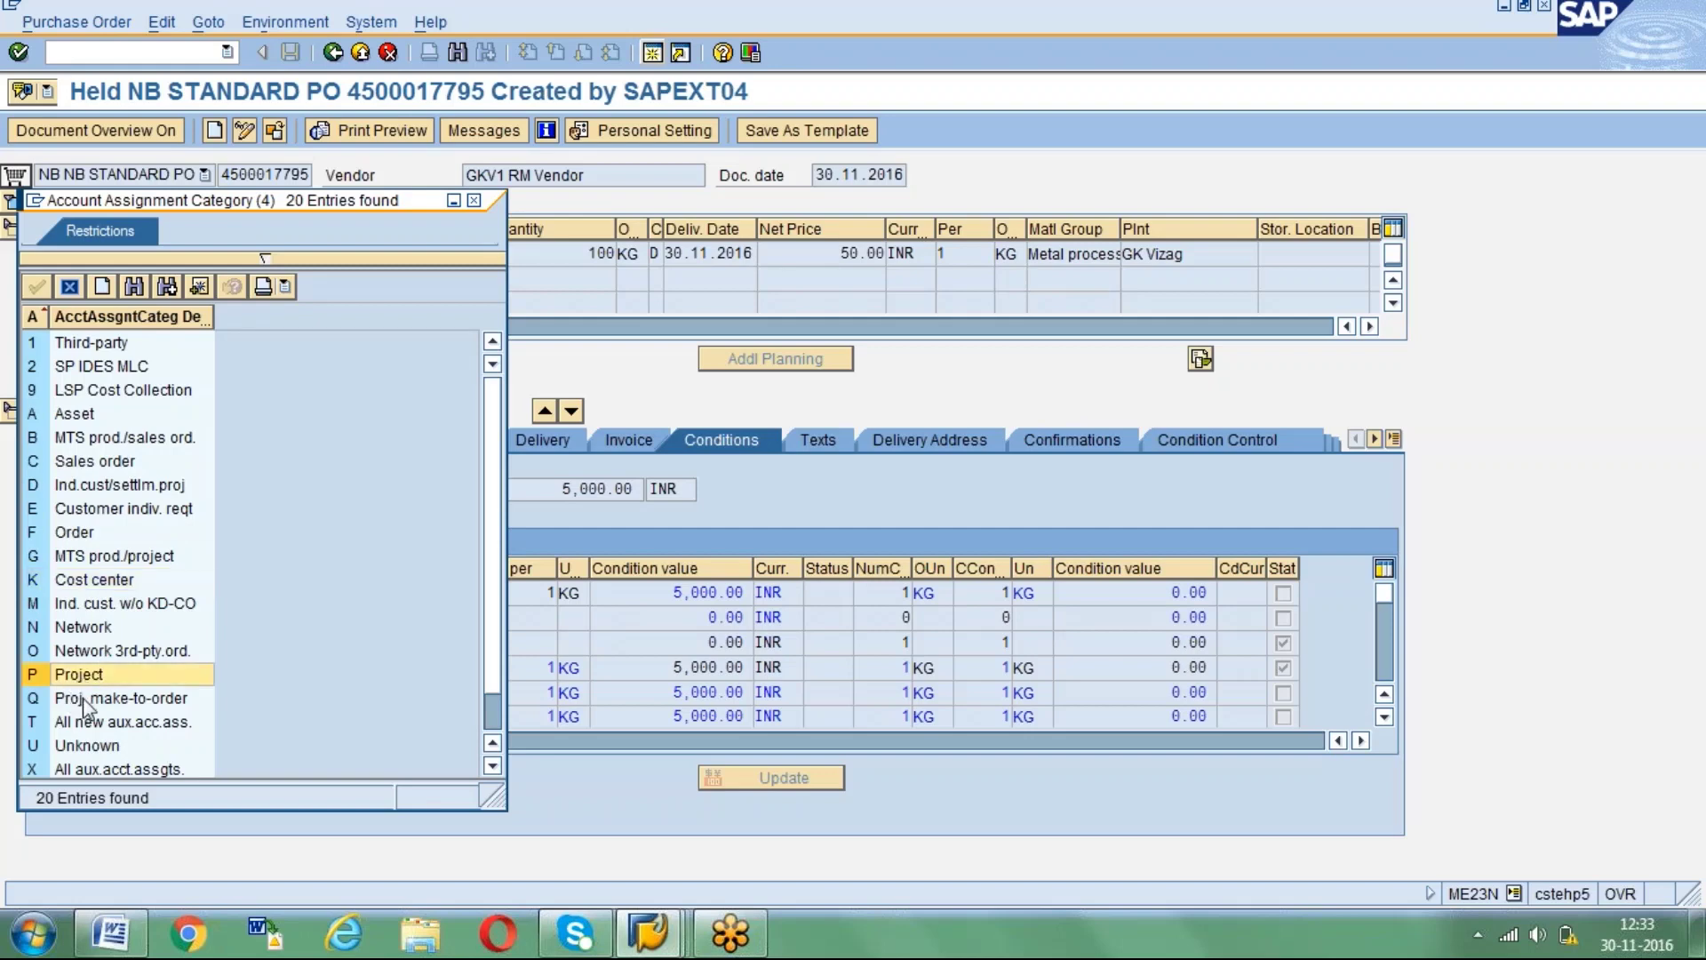
left_click(83, 697)
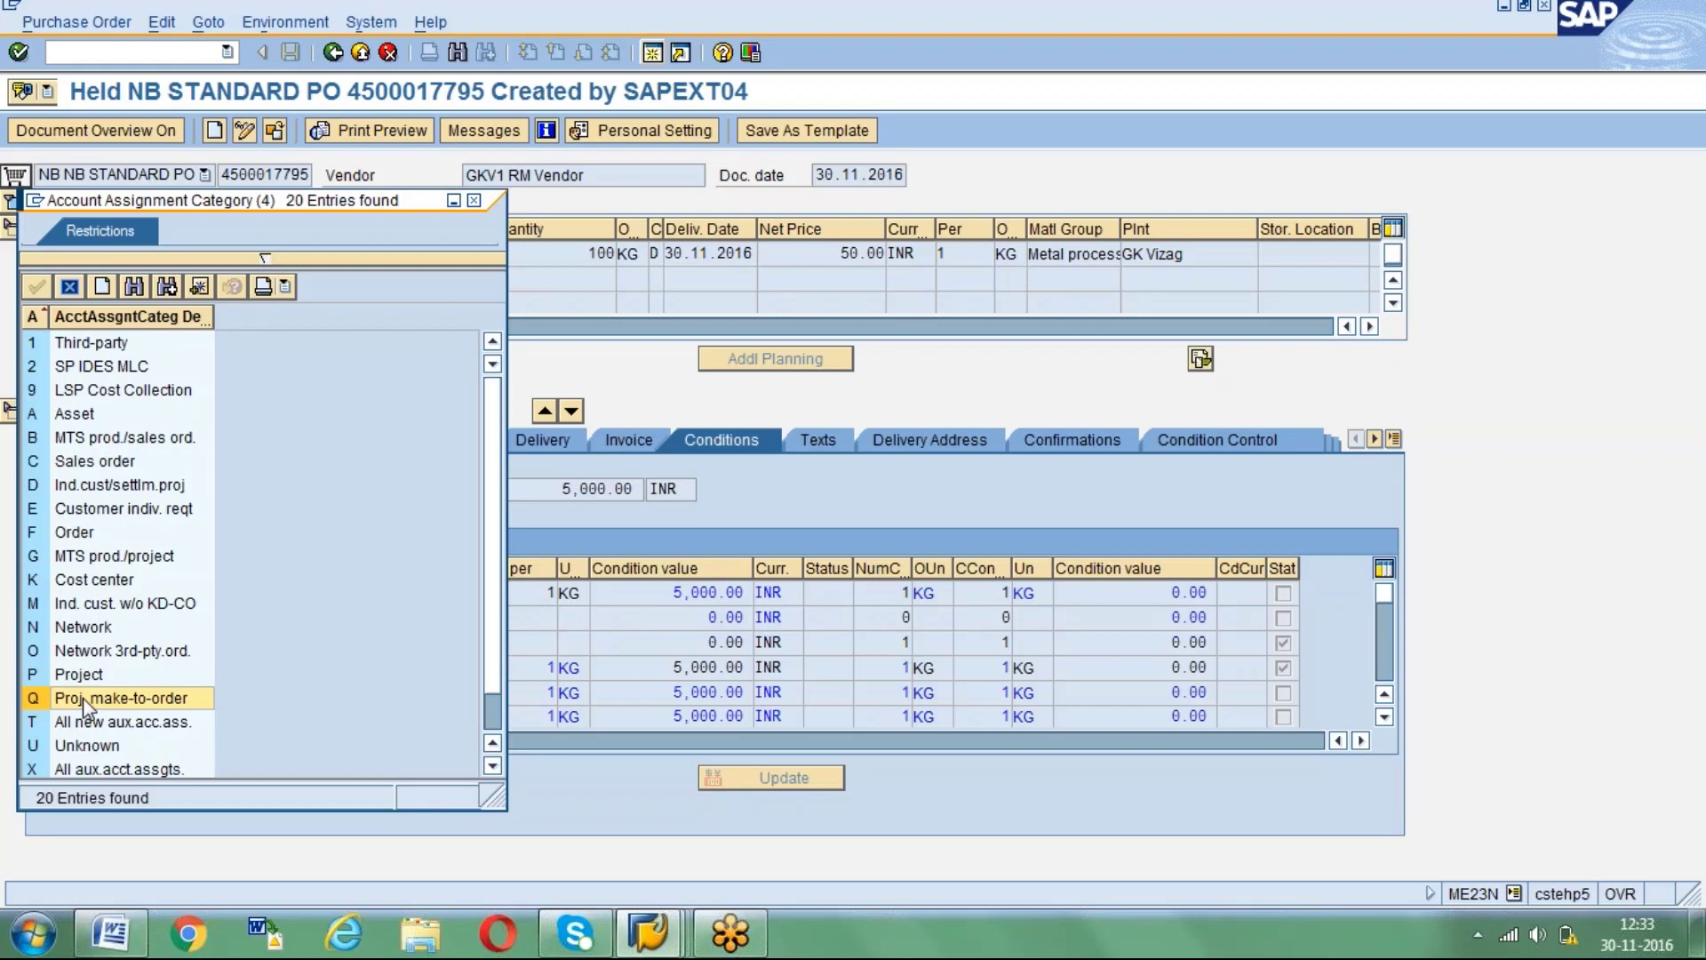
left_click(472, 204)
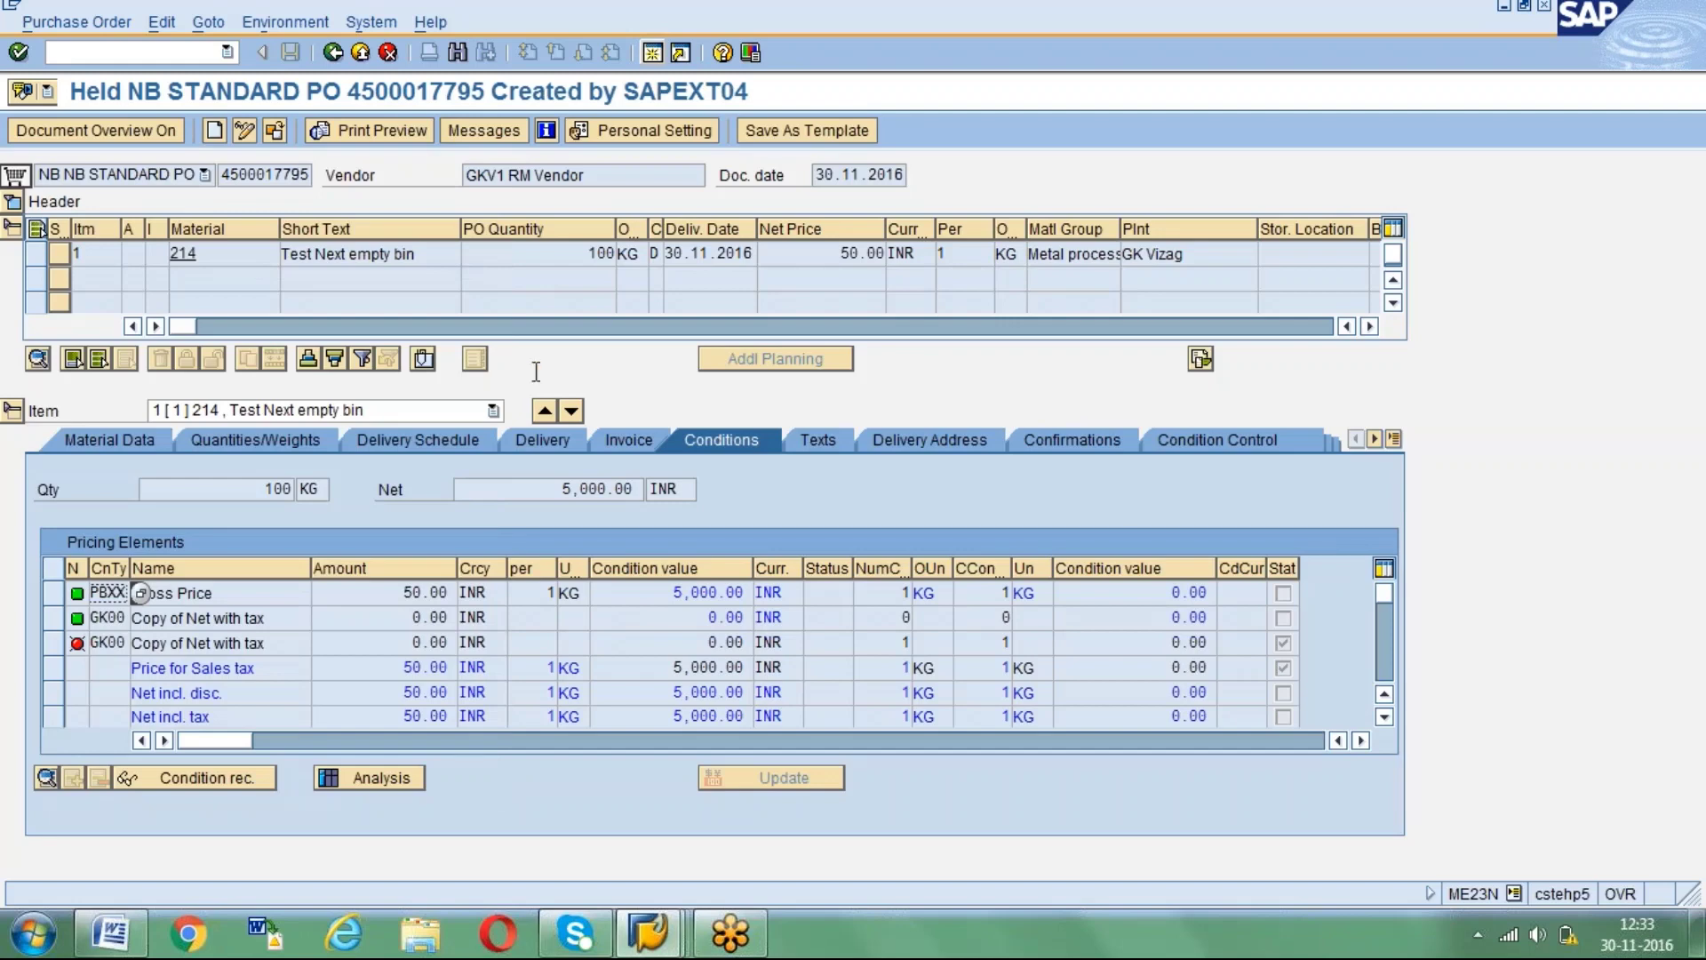
Switch to the SPRO session and open the SAP Reference IMG.
left_click(647, 933)
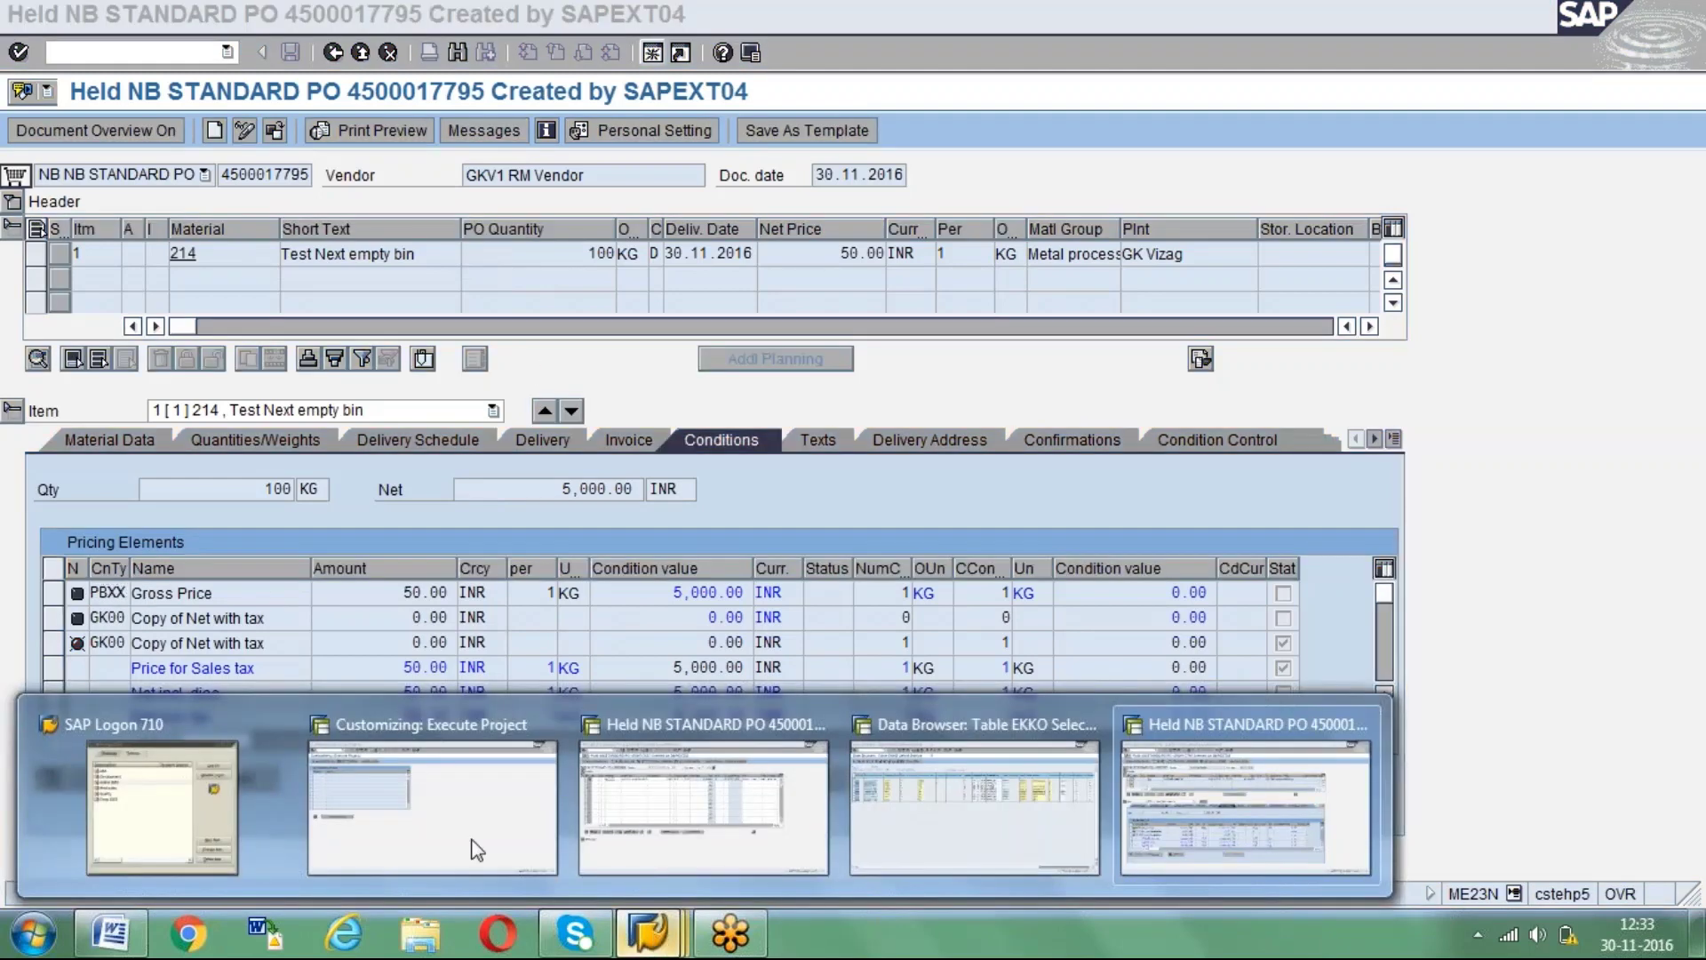
left_click(477, 850)
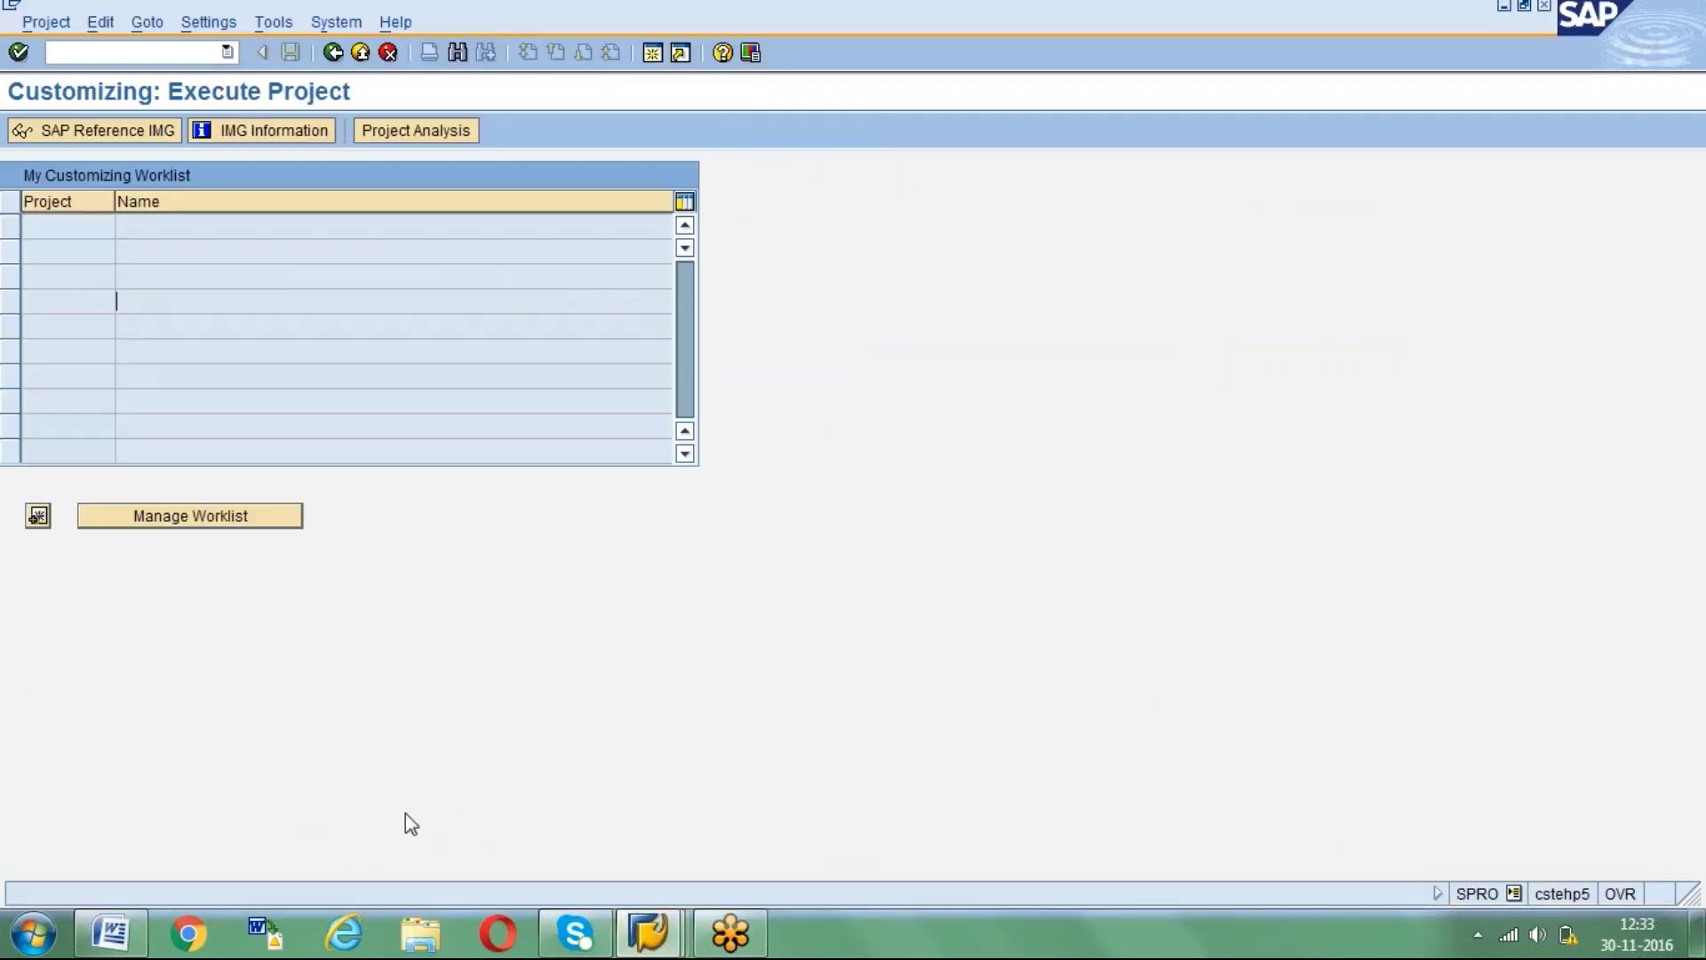
left_click(119, 134)
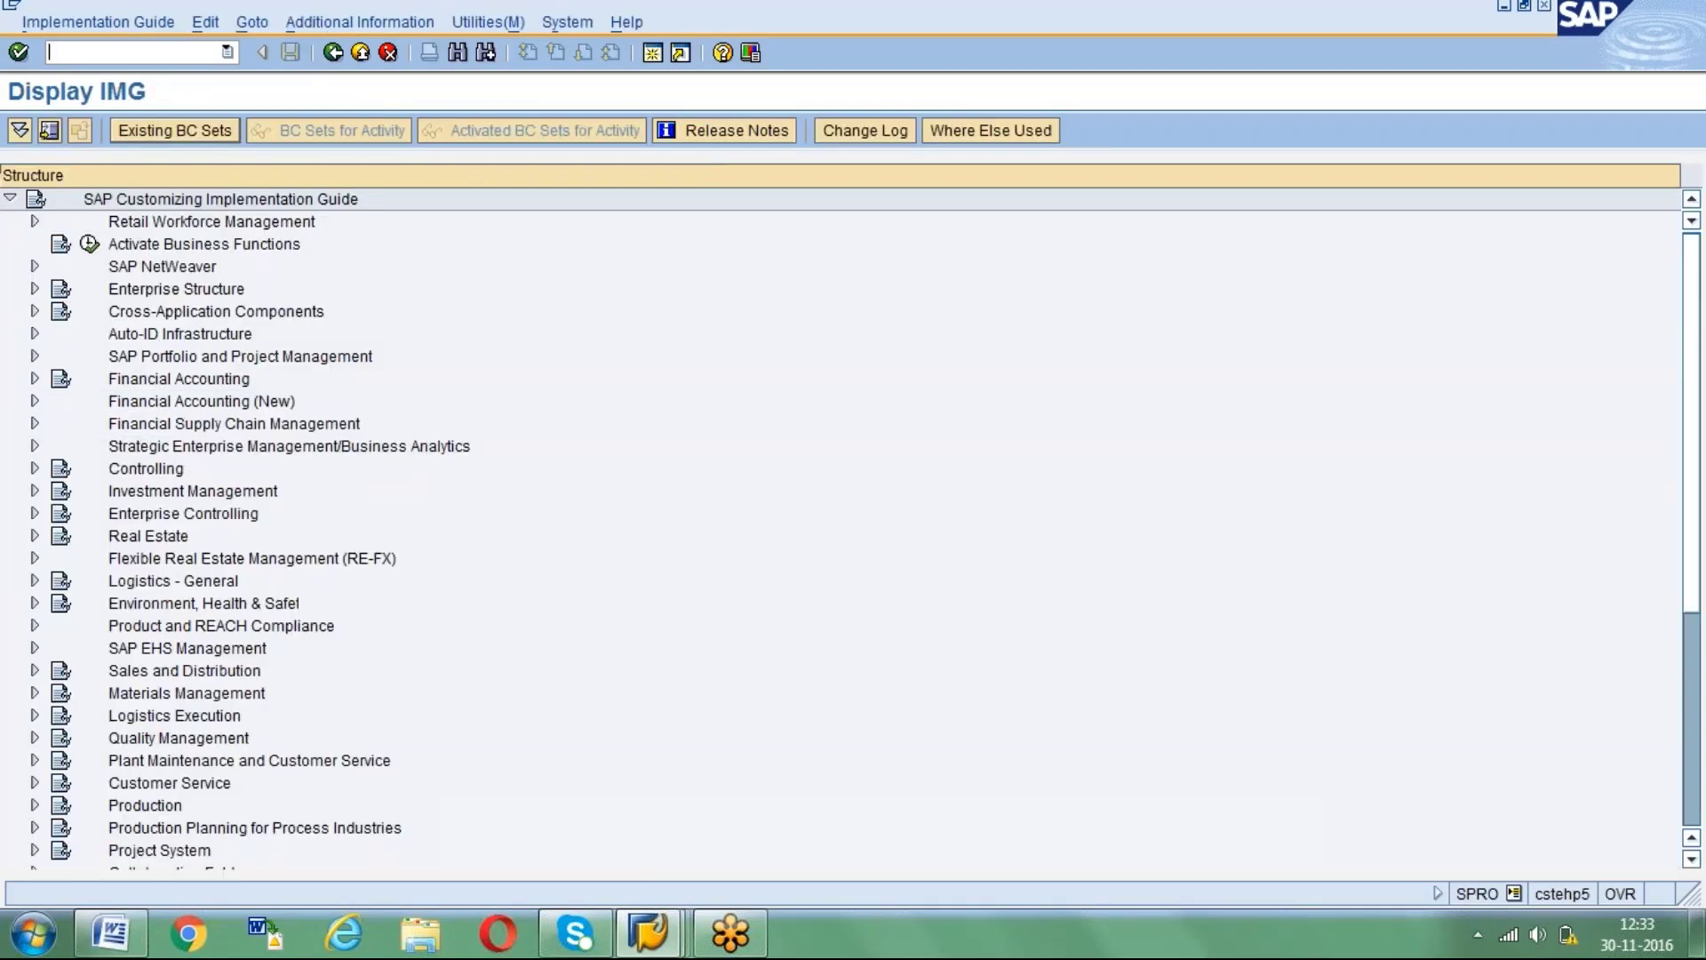
Open the Maintain Account Assignment Categories activity under Materials Management, Purchasing, Account Assignment in the IMG.
left_click(36, 694)
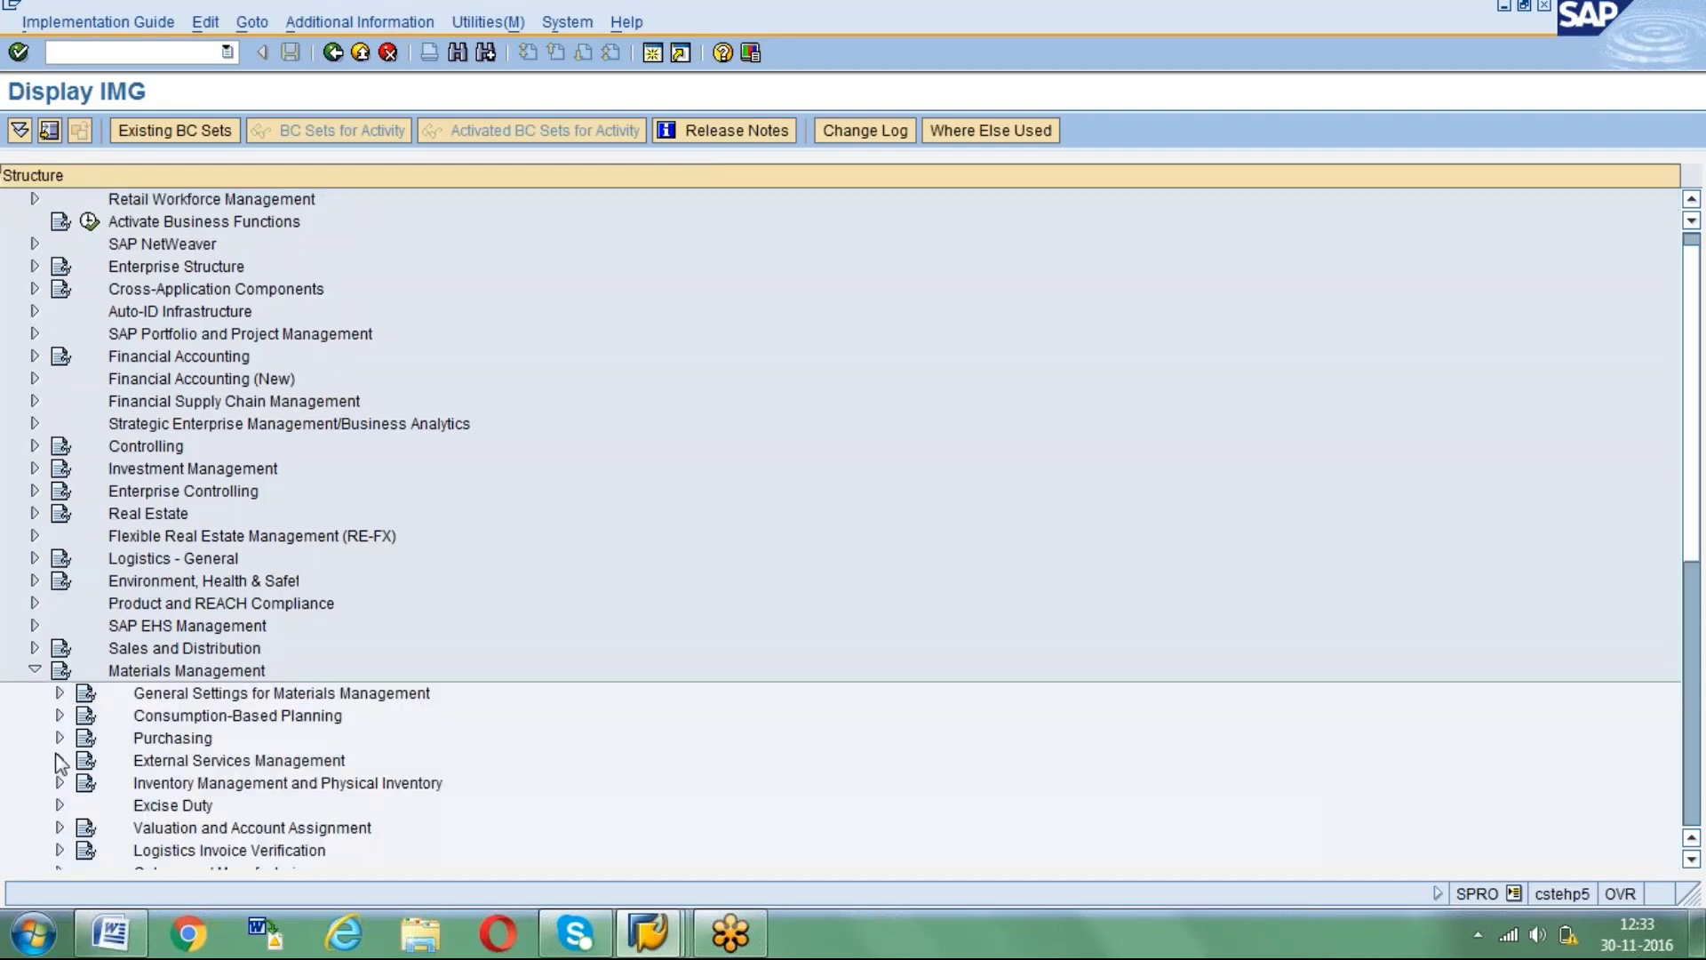
left_click(60, 737)
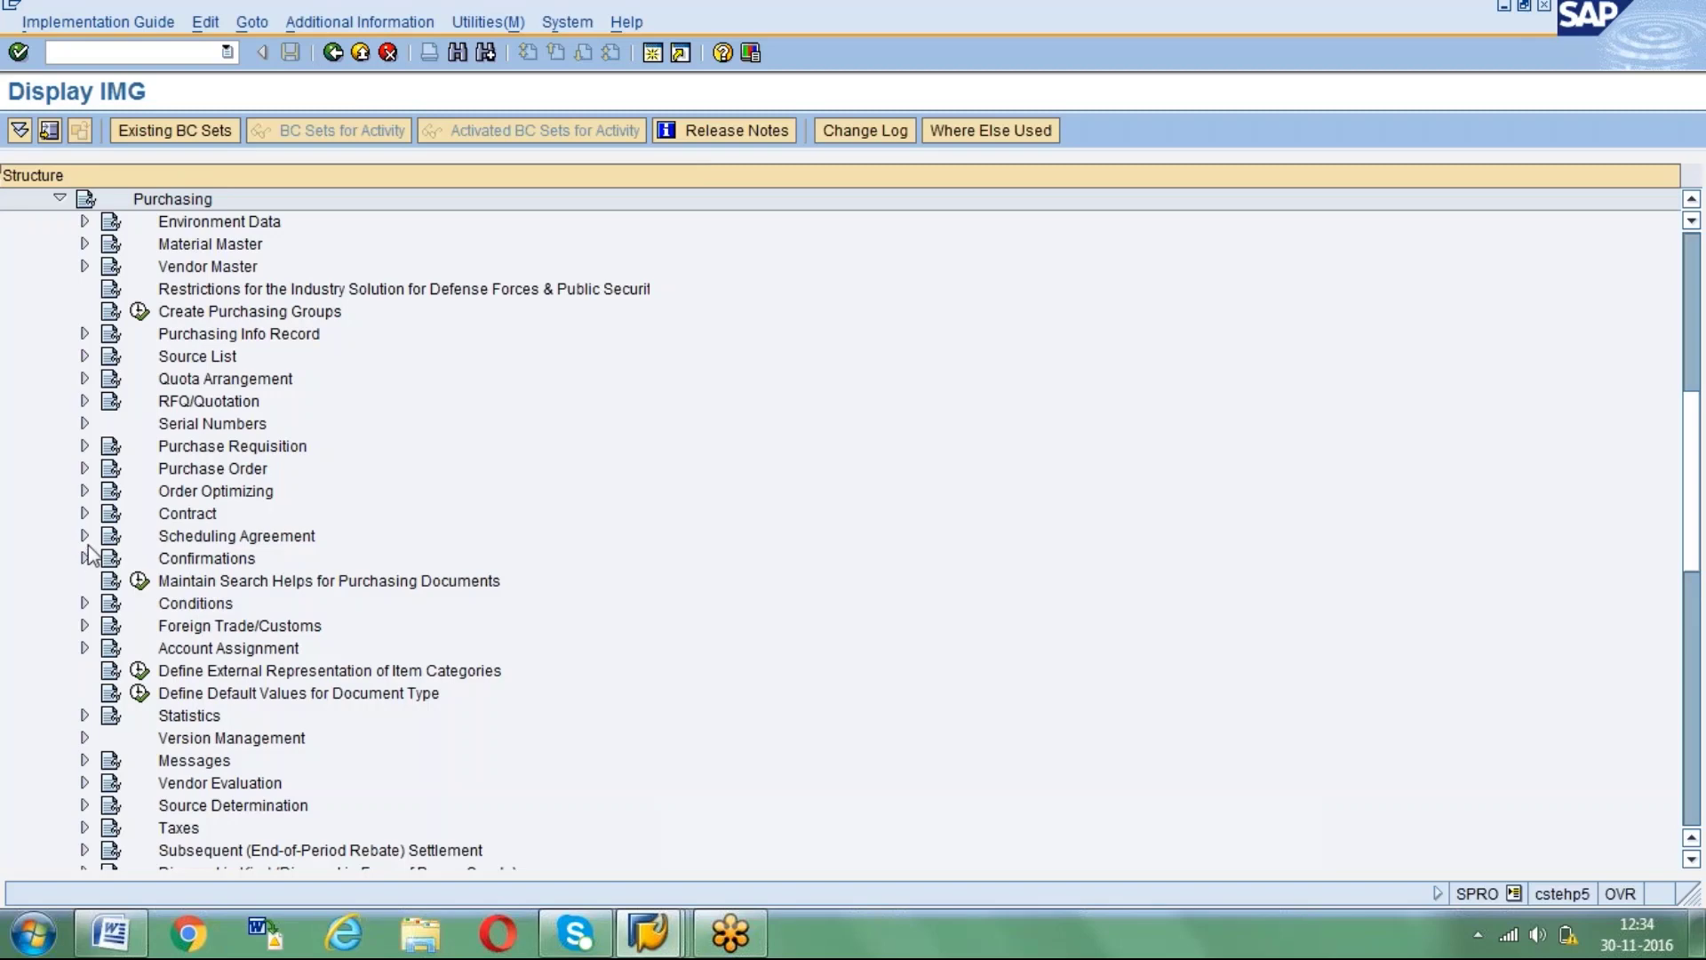
left_click(169, 650)
left_click(85, 649)
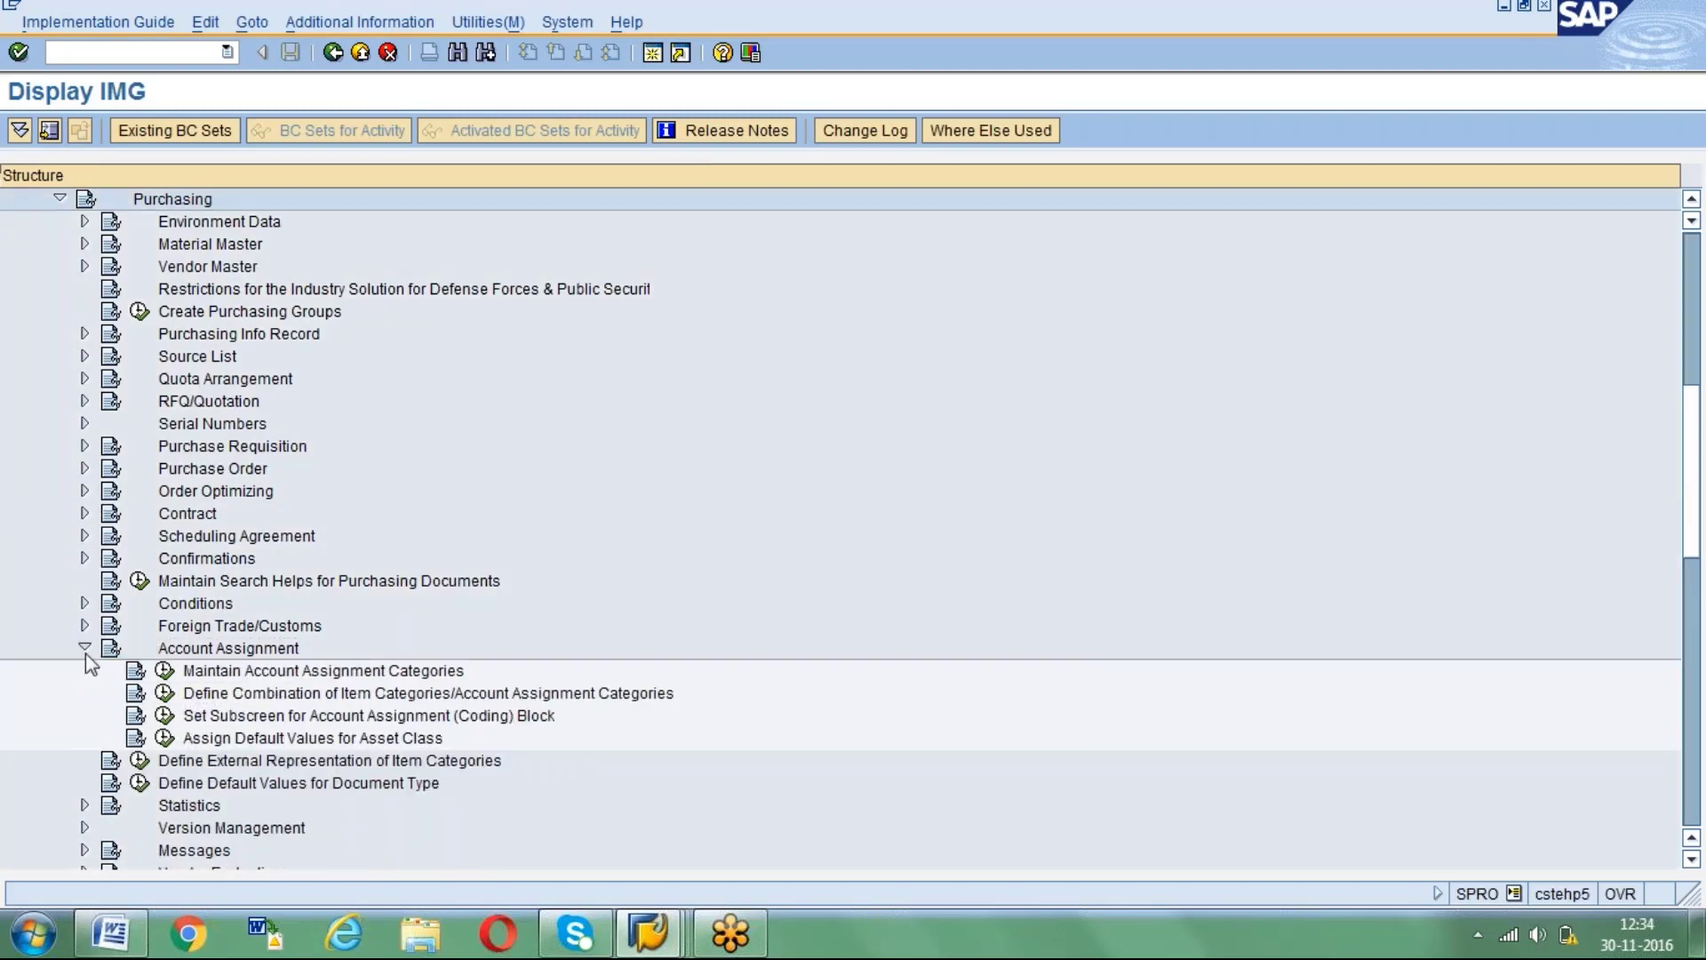
left_click(237, 679)
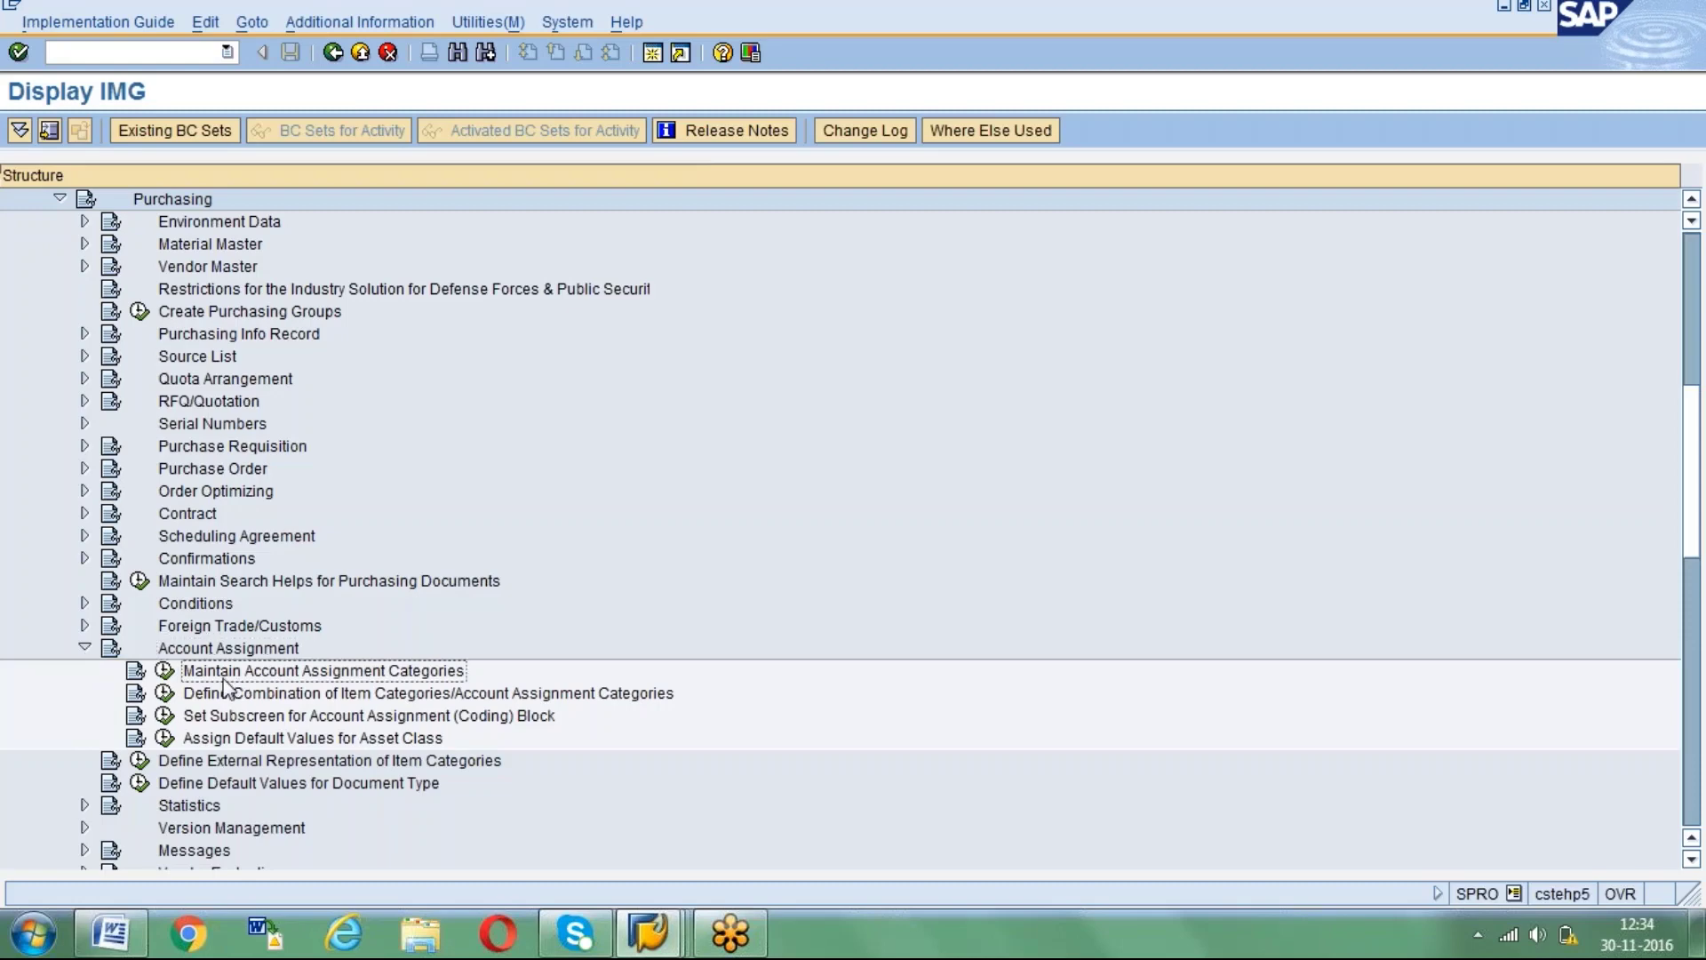
left_click(164, 672)
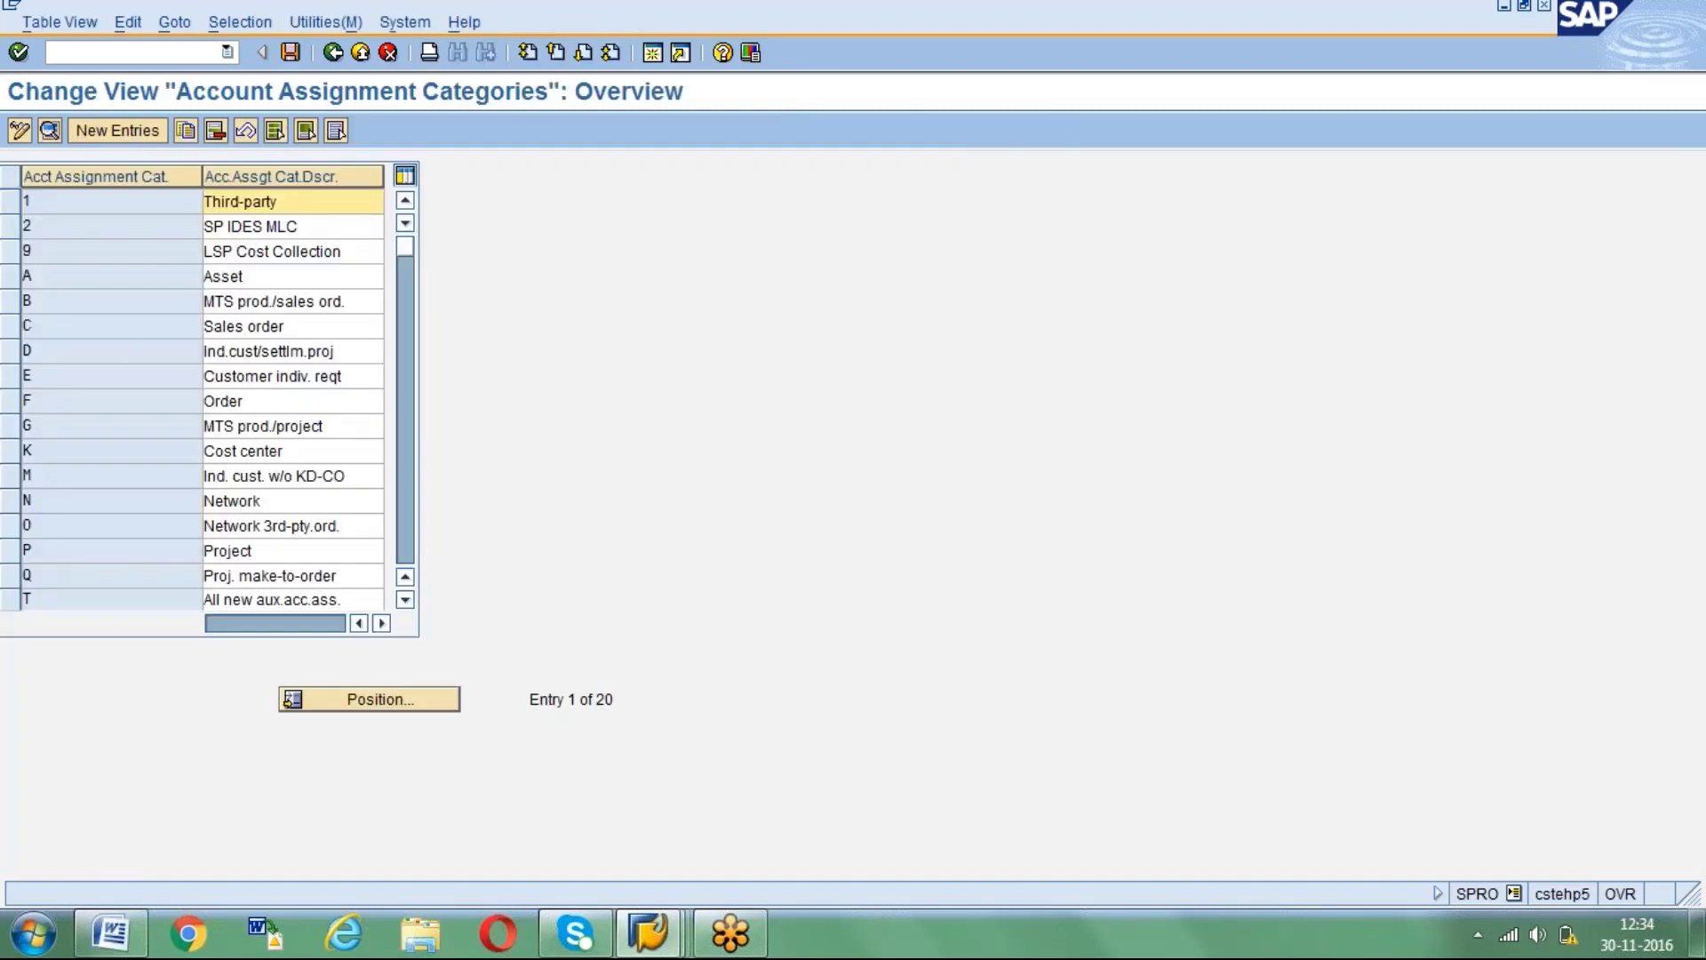
Open the details of account assignment category K (Cost center) and review the possible consumption posting indicators.
left_click(8, 454)
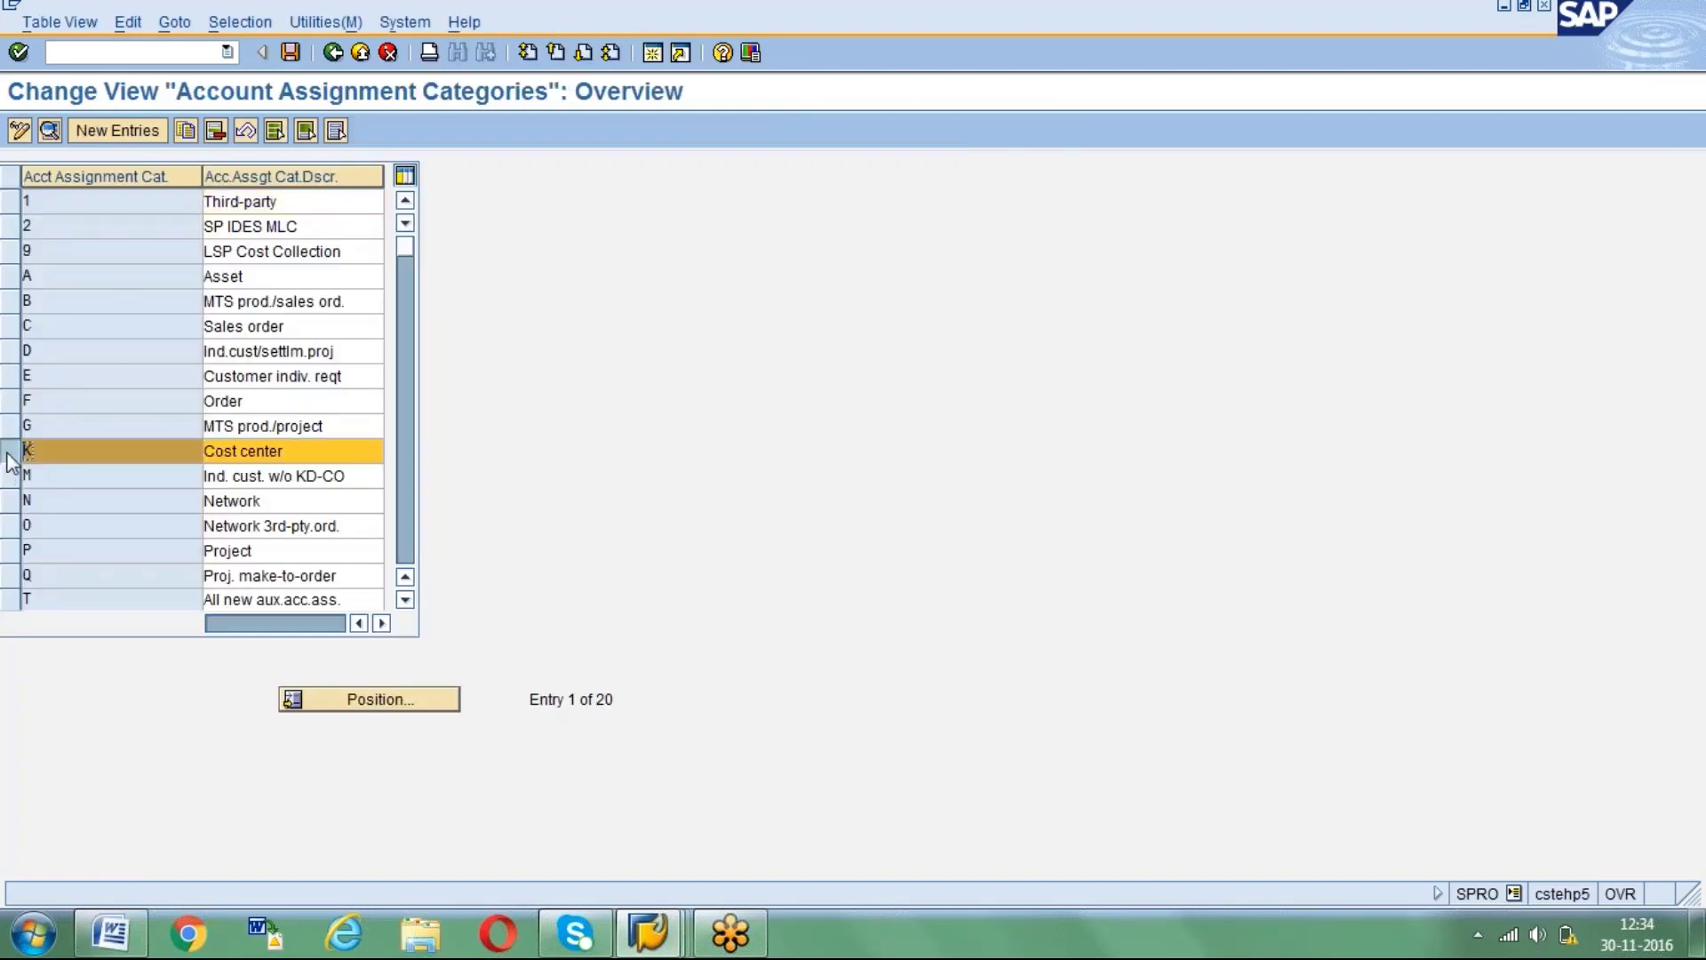
left_click(49, 131)
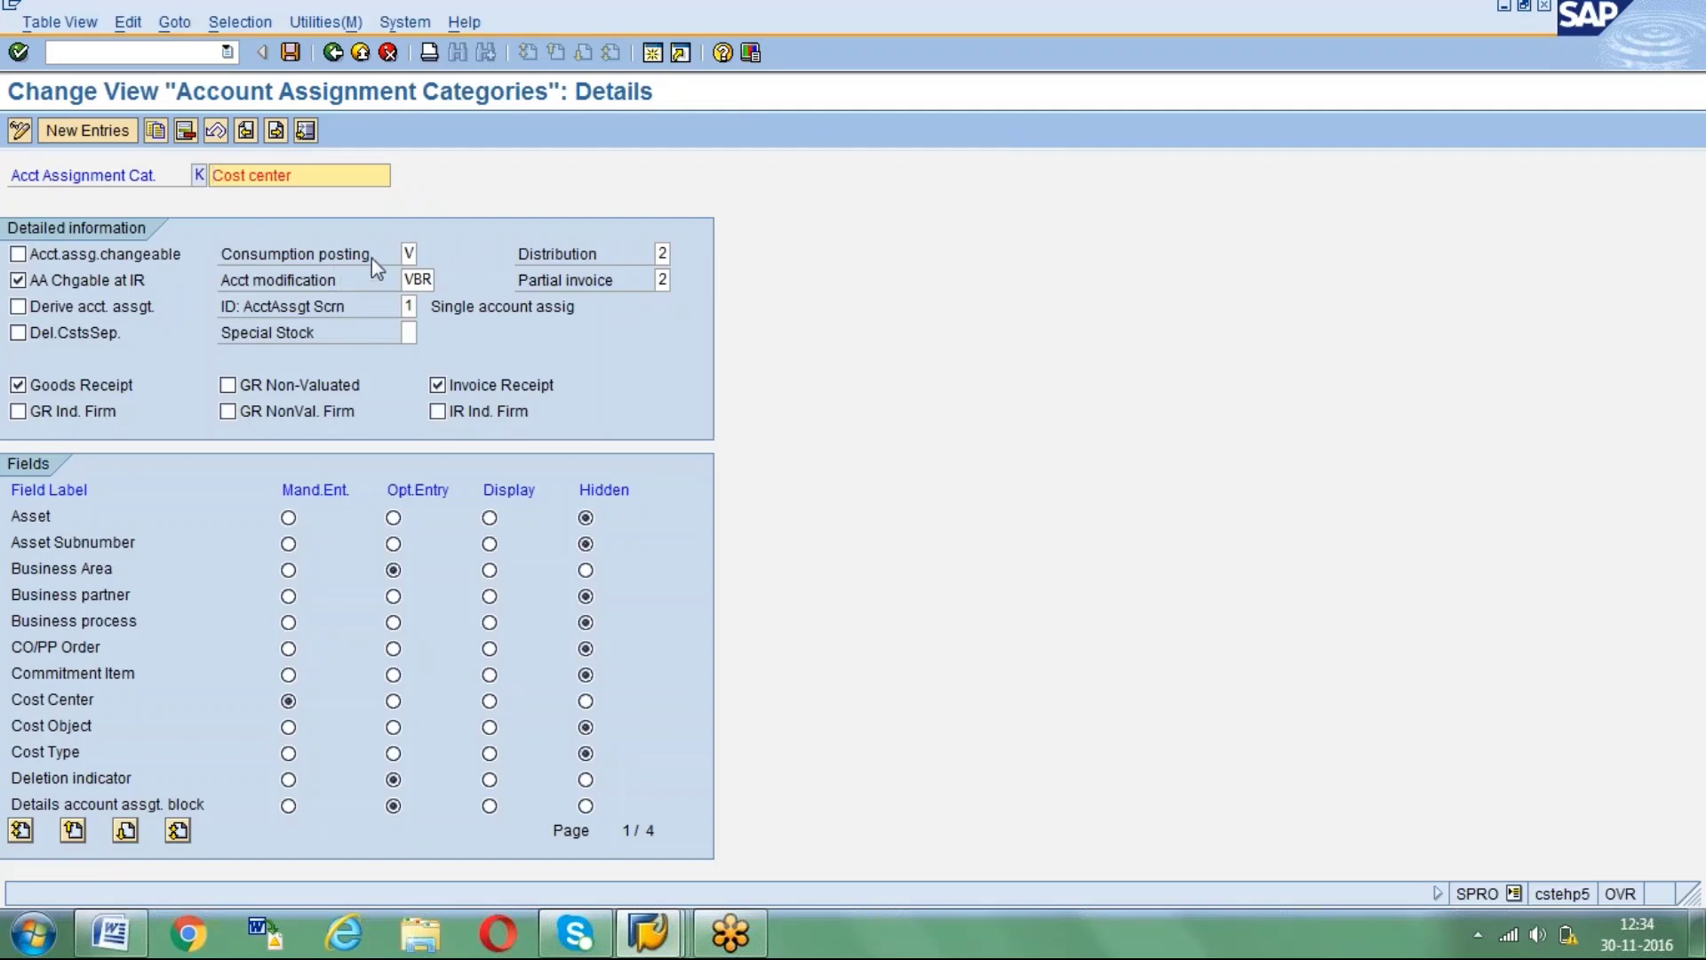
left_click(415, 255)
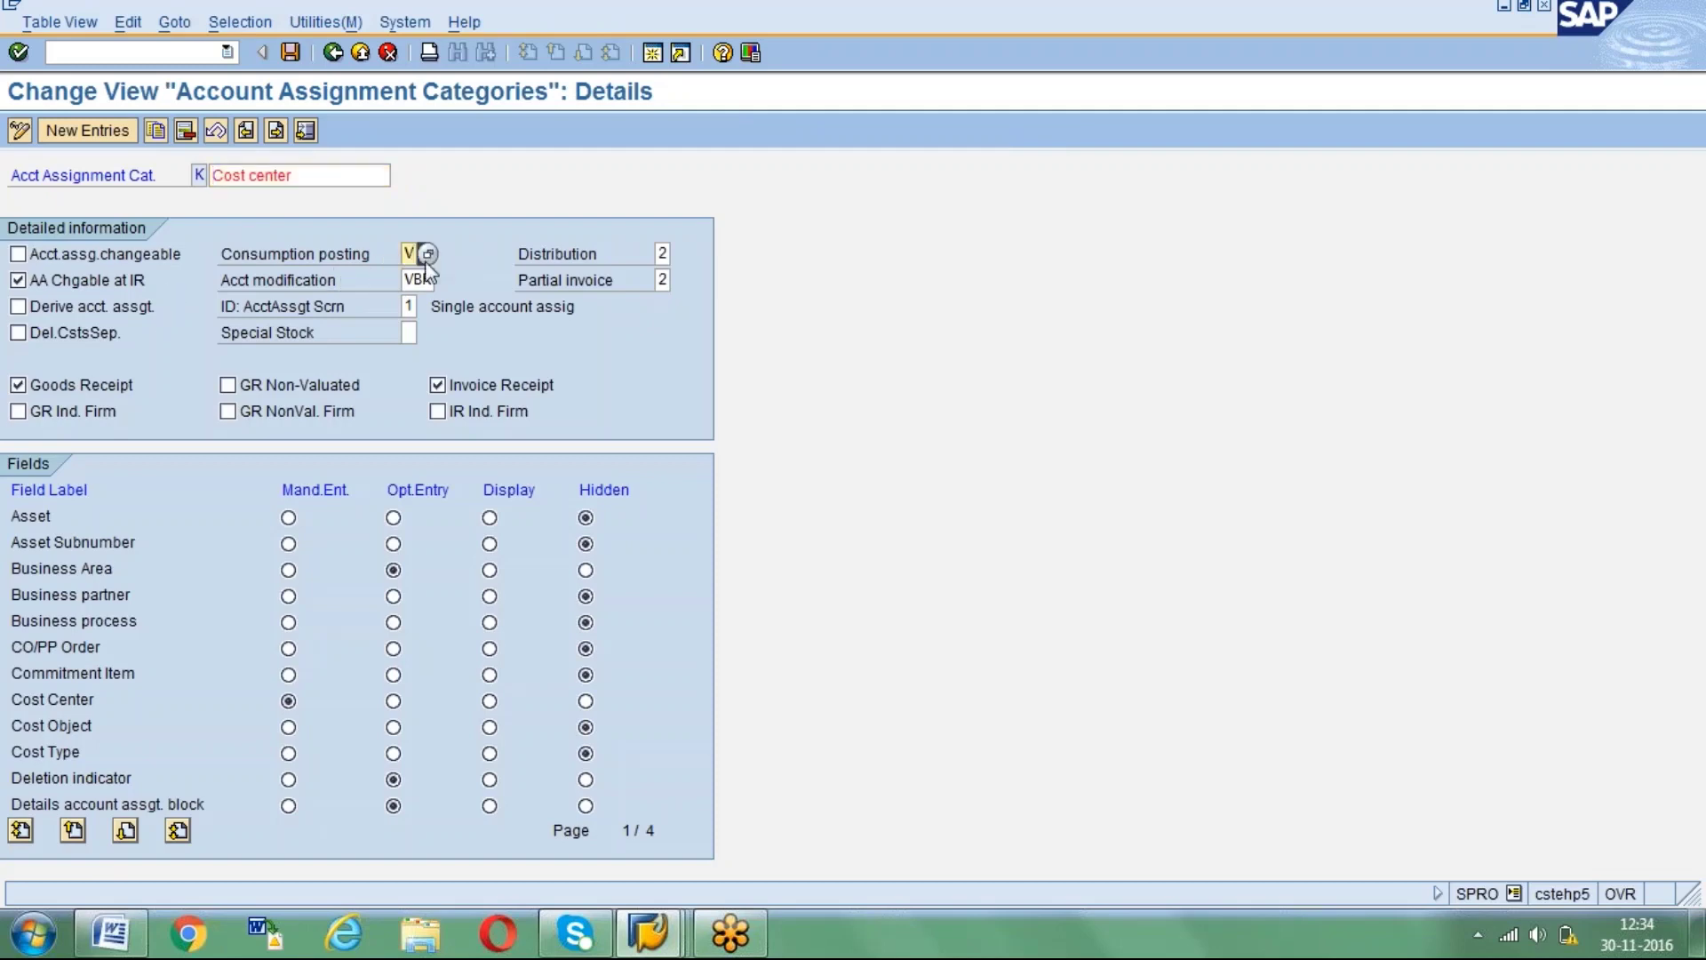
left_click(428, 255)
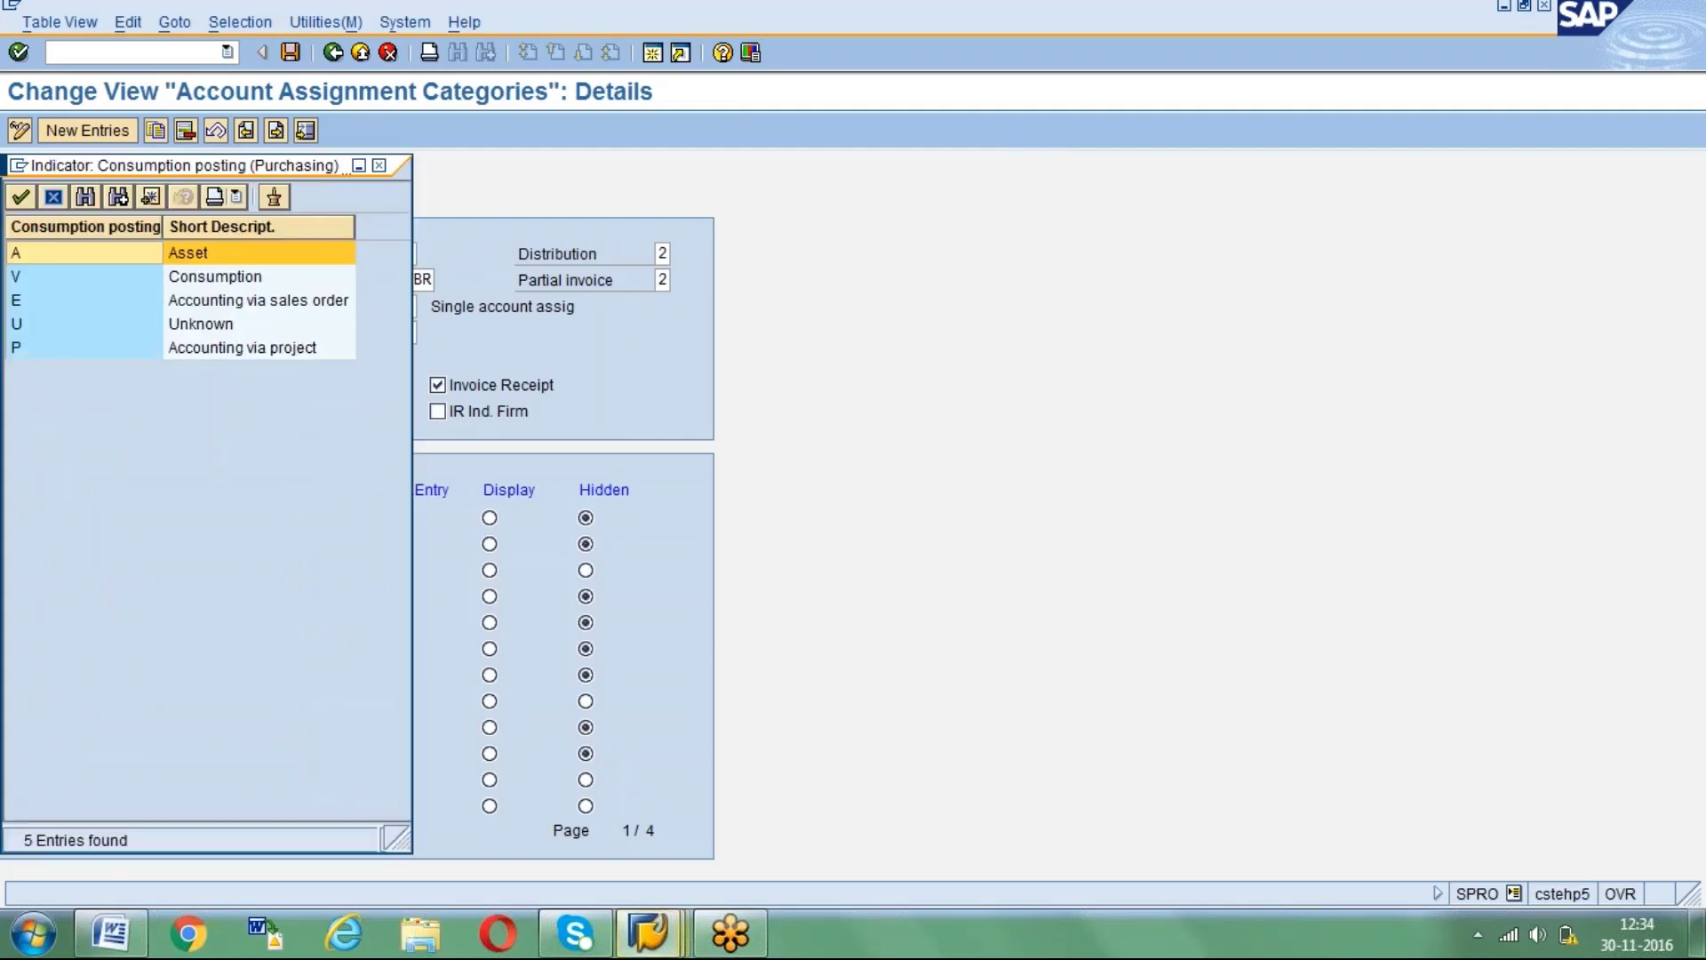
left_click(209, 276)
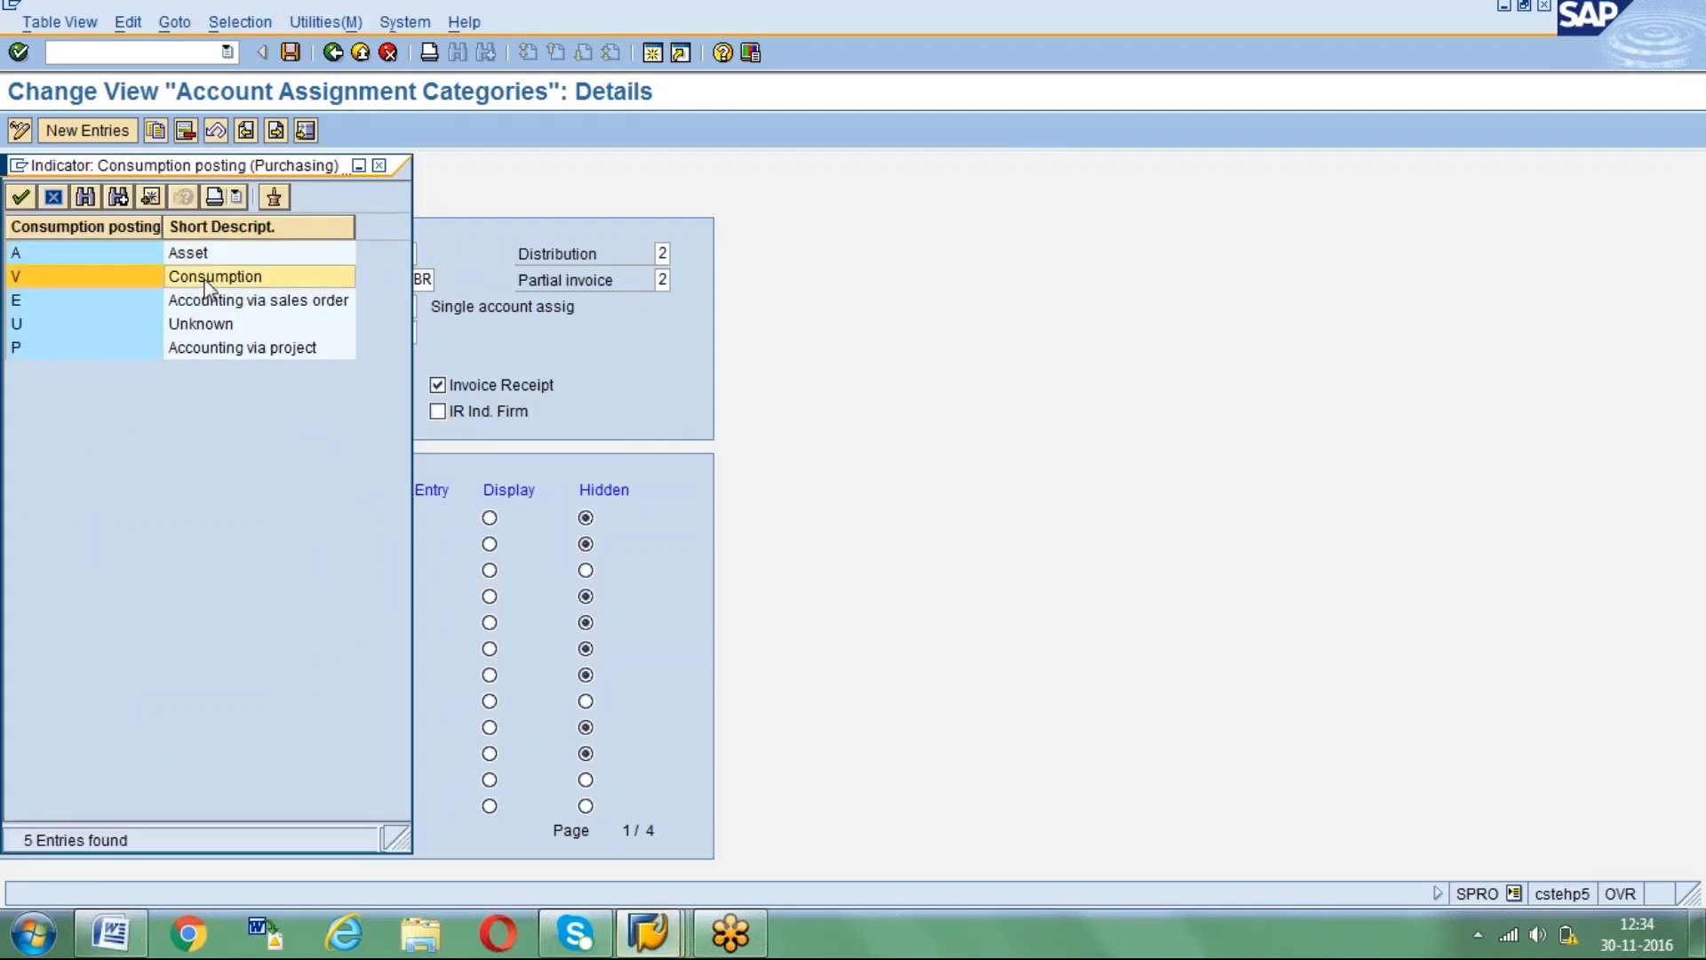
left_click(380, 168)
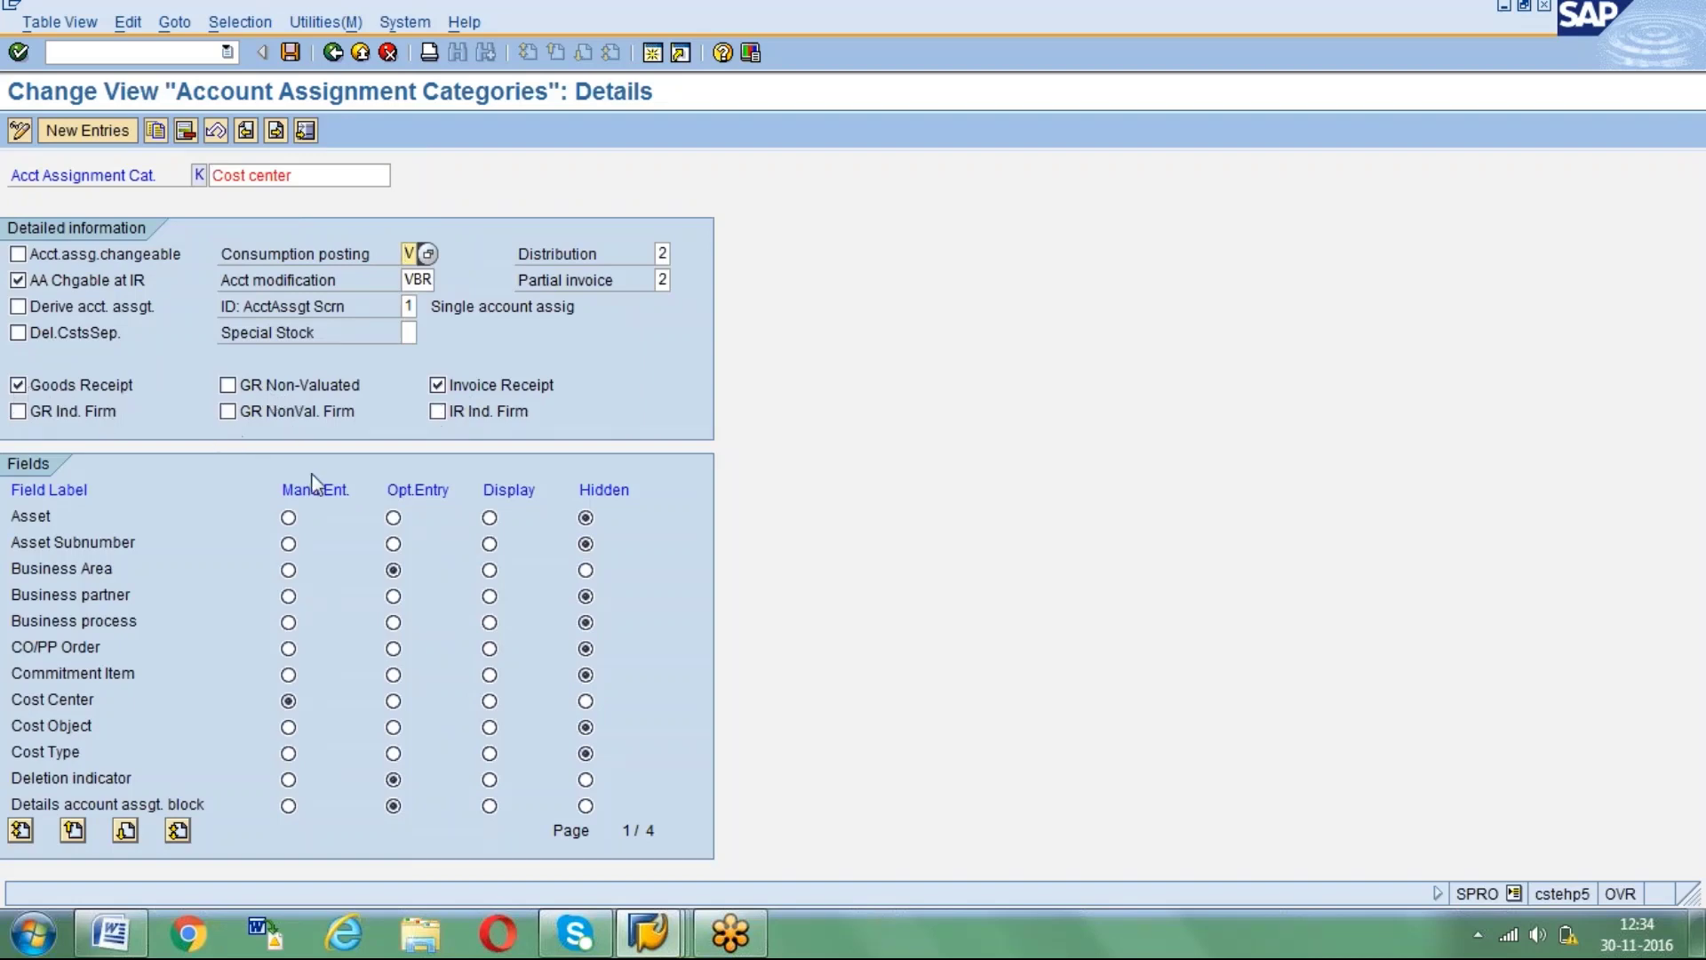
Switch to the held purchase order and compare the item's invoice settings with the invoice receipt indicators of category K.
left_click(648, 932)
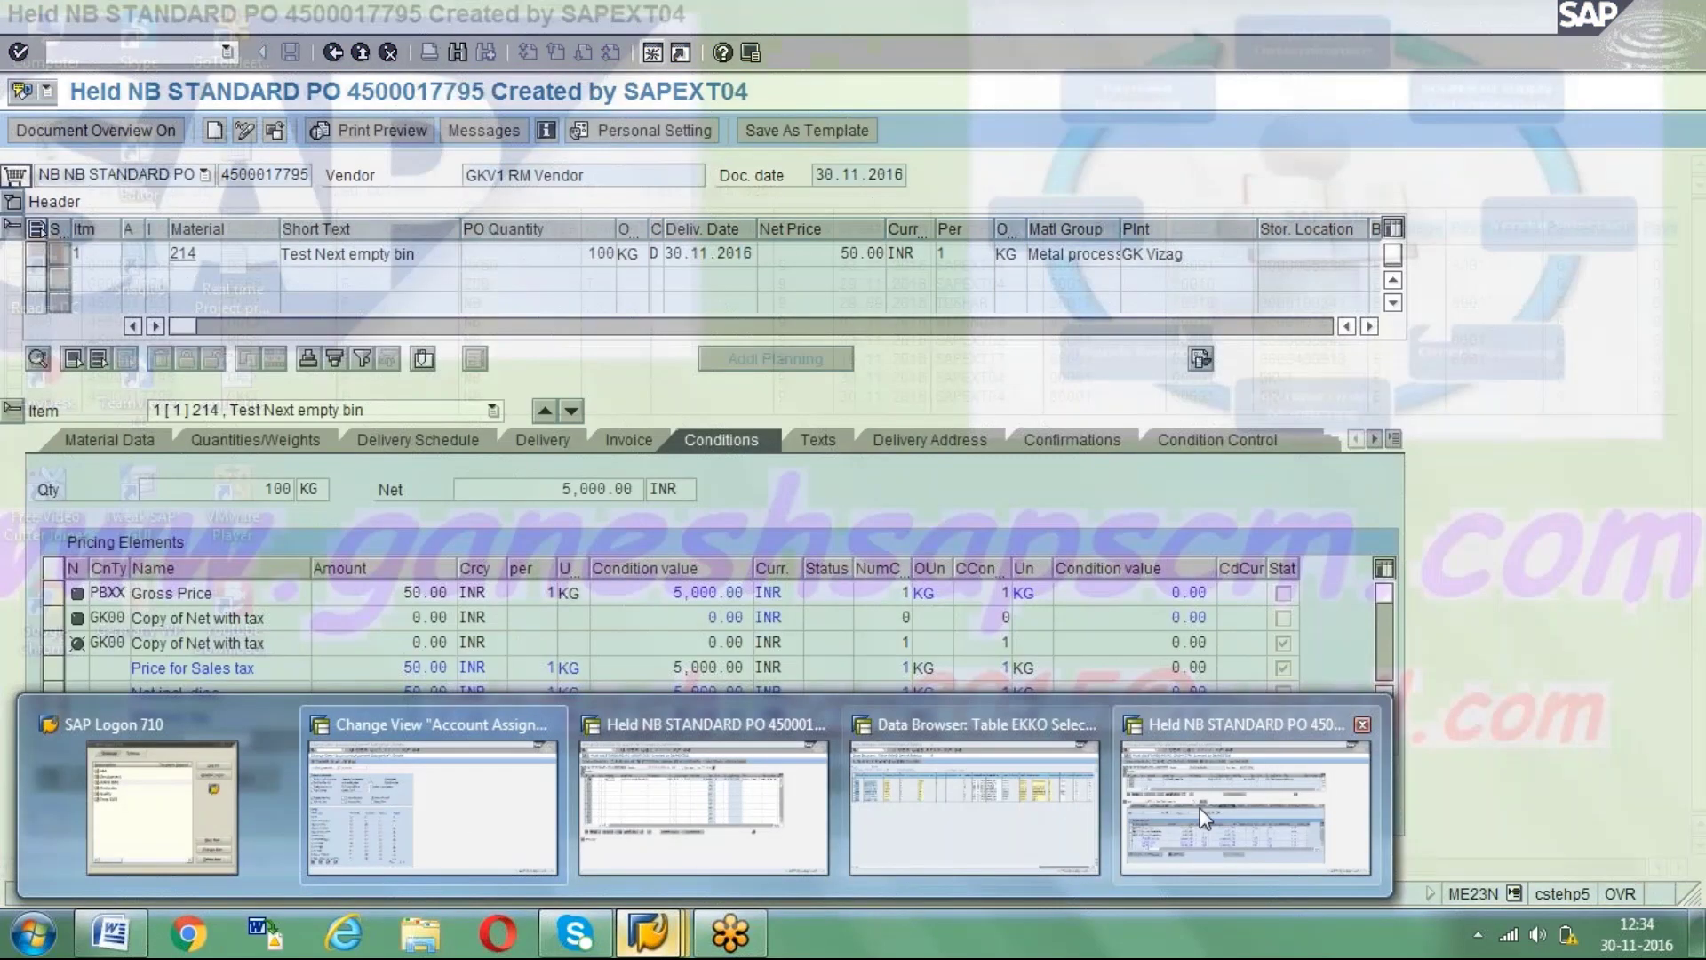
left_click(1199, 808)
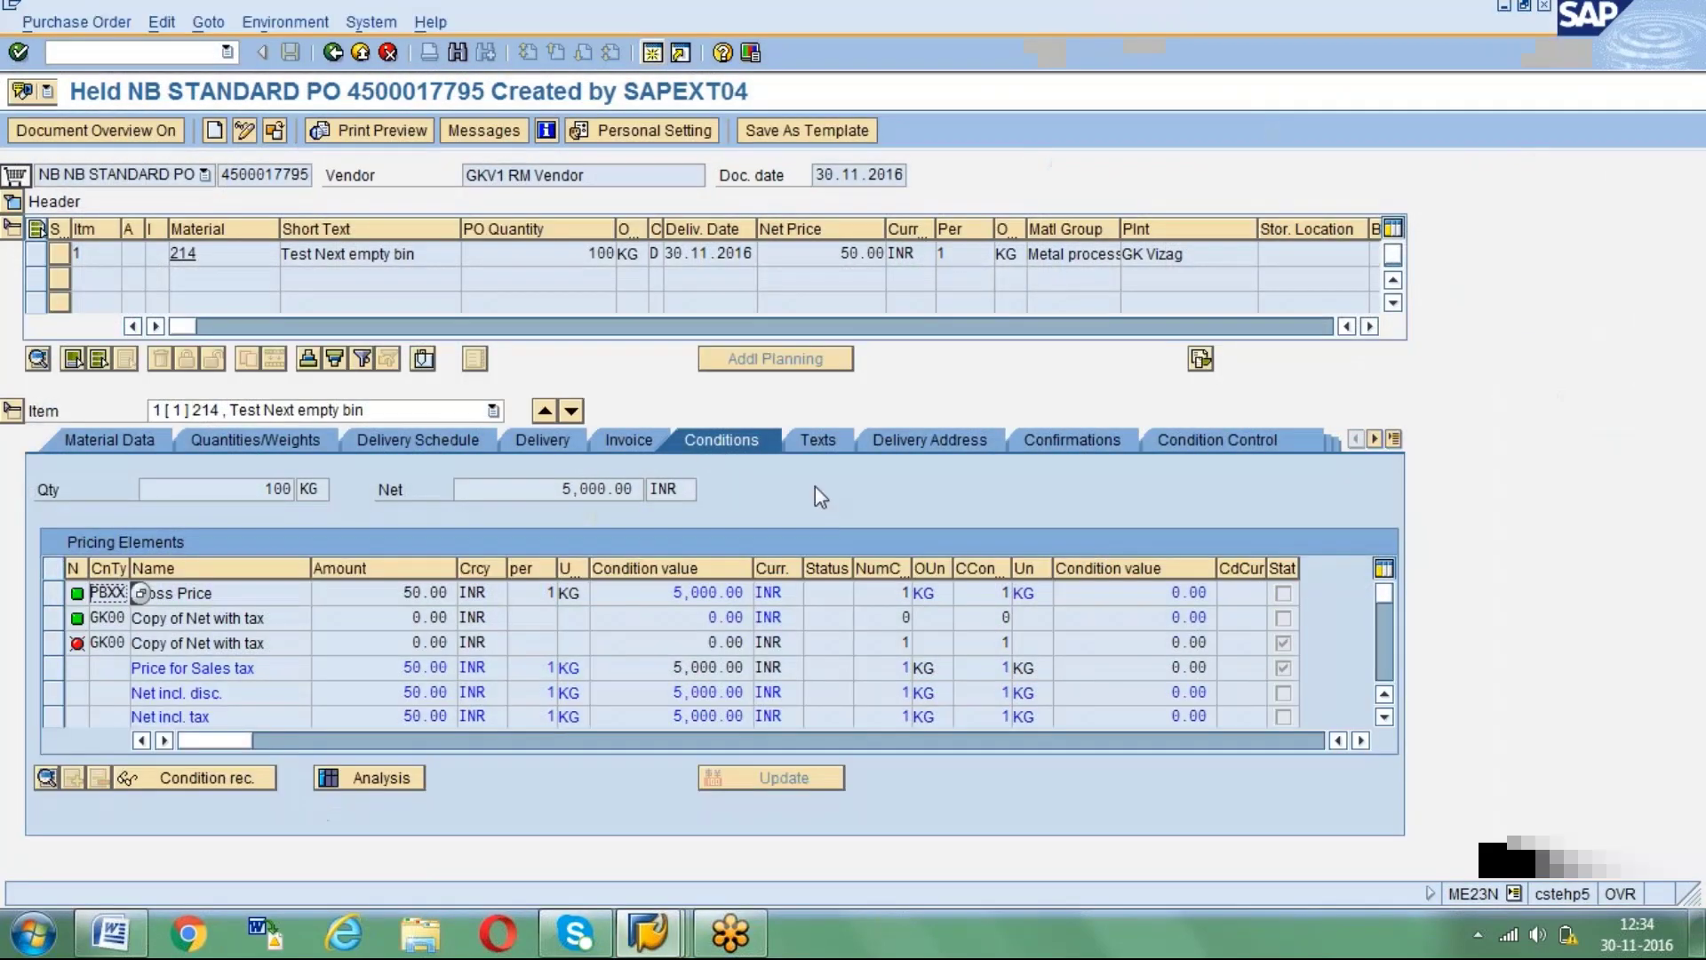
left_click(627, 434)
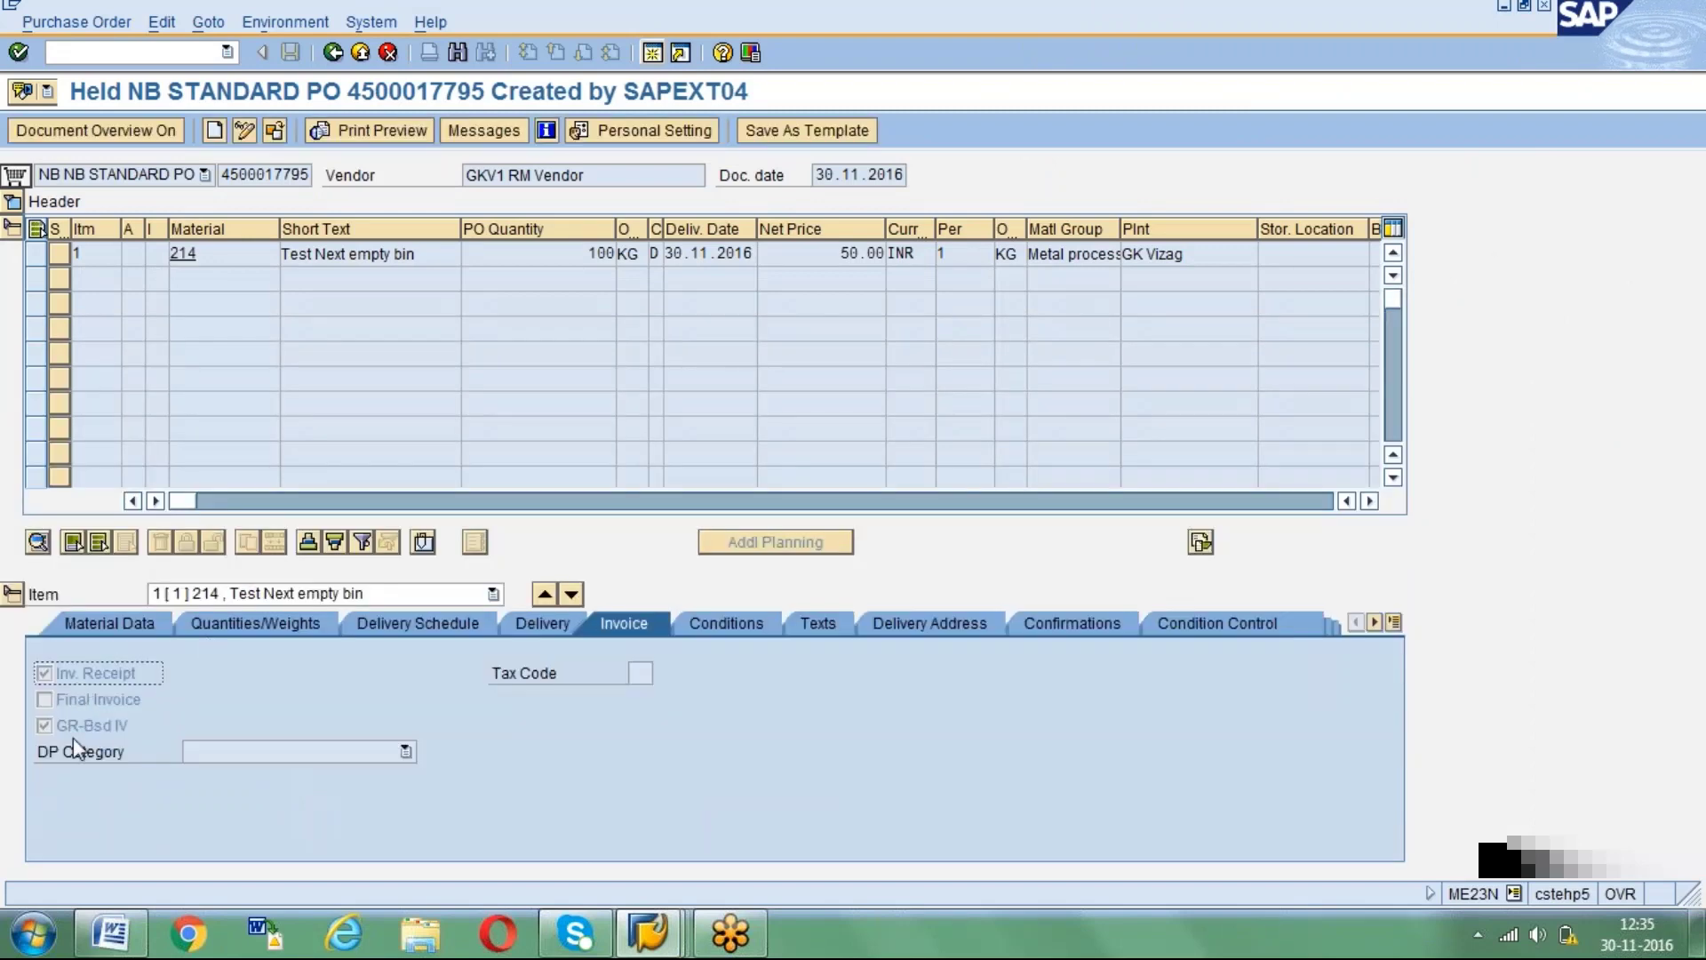
key("alt+Tab")
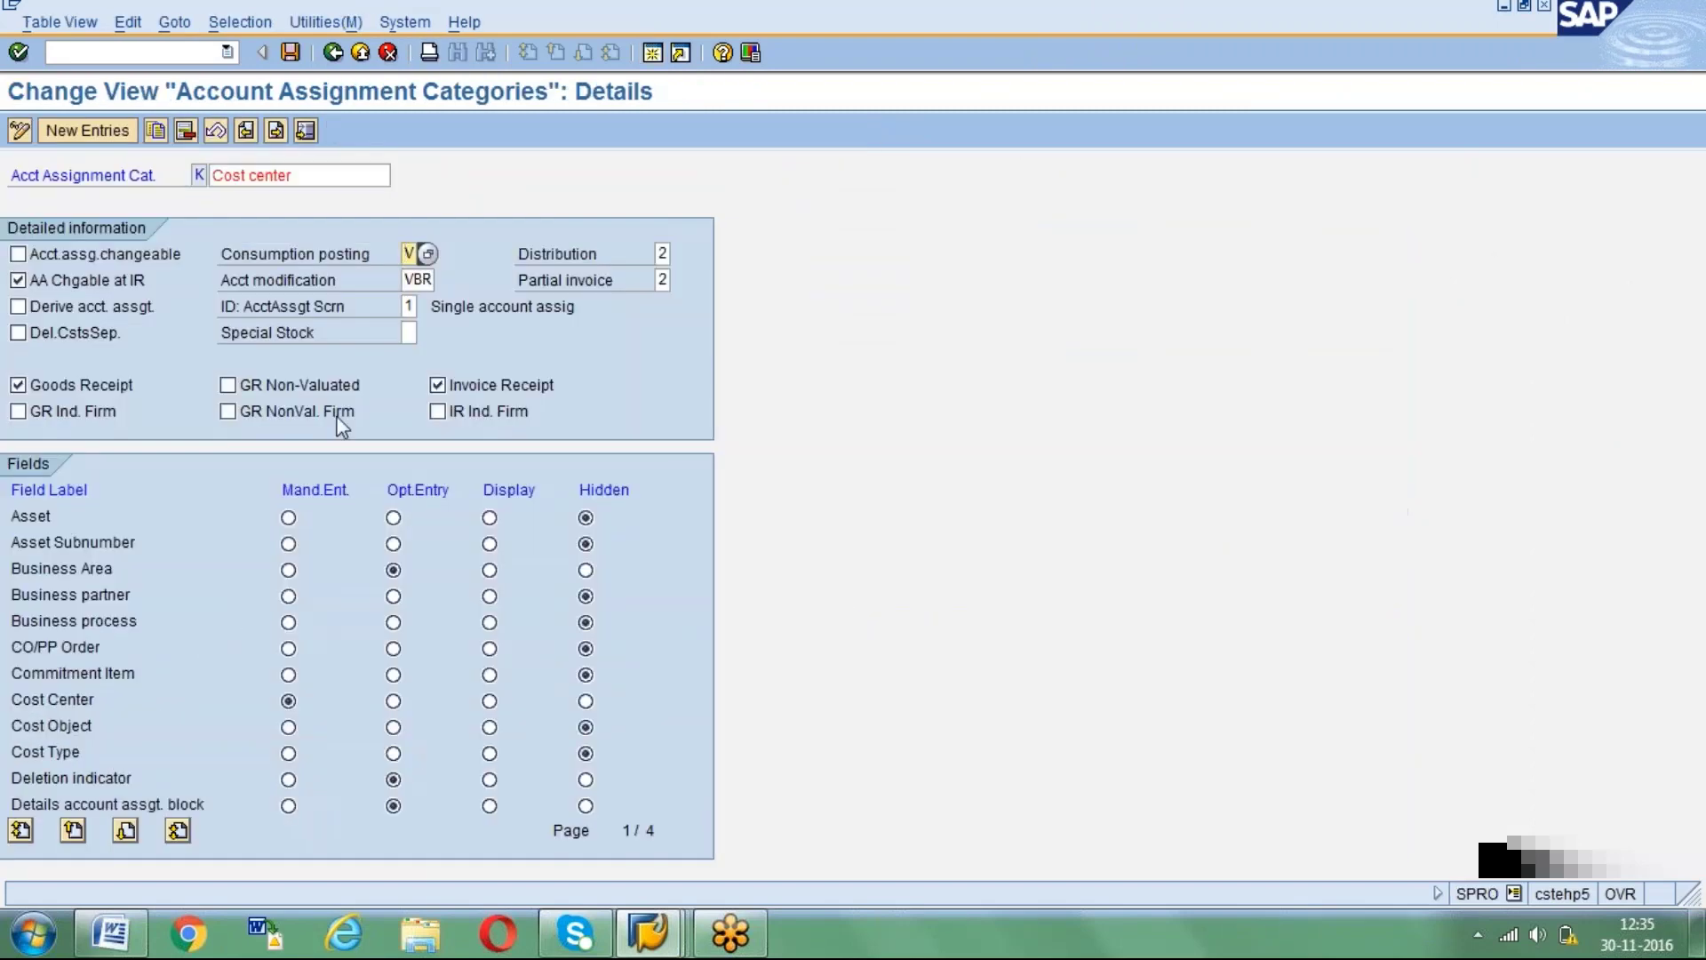
key("alt+Tab")
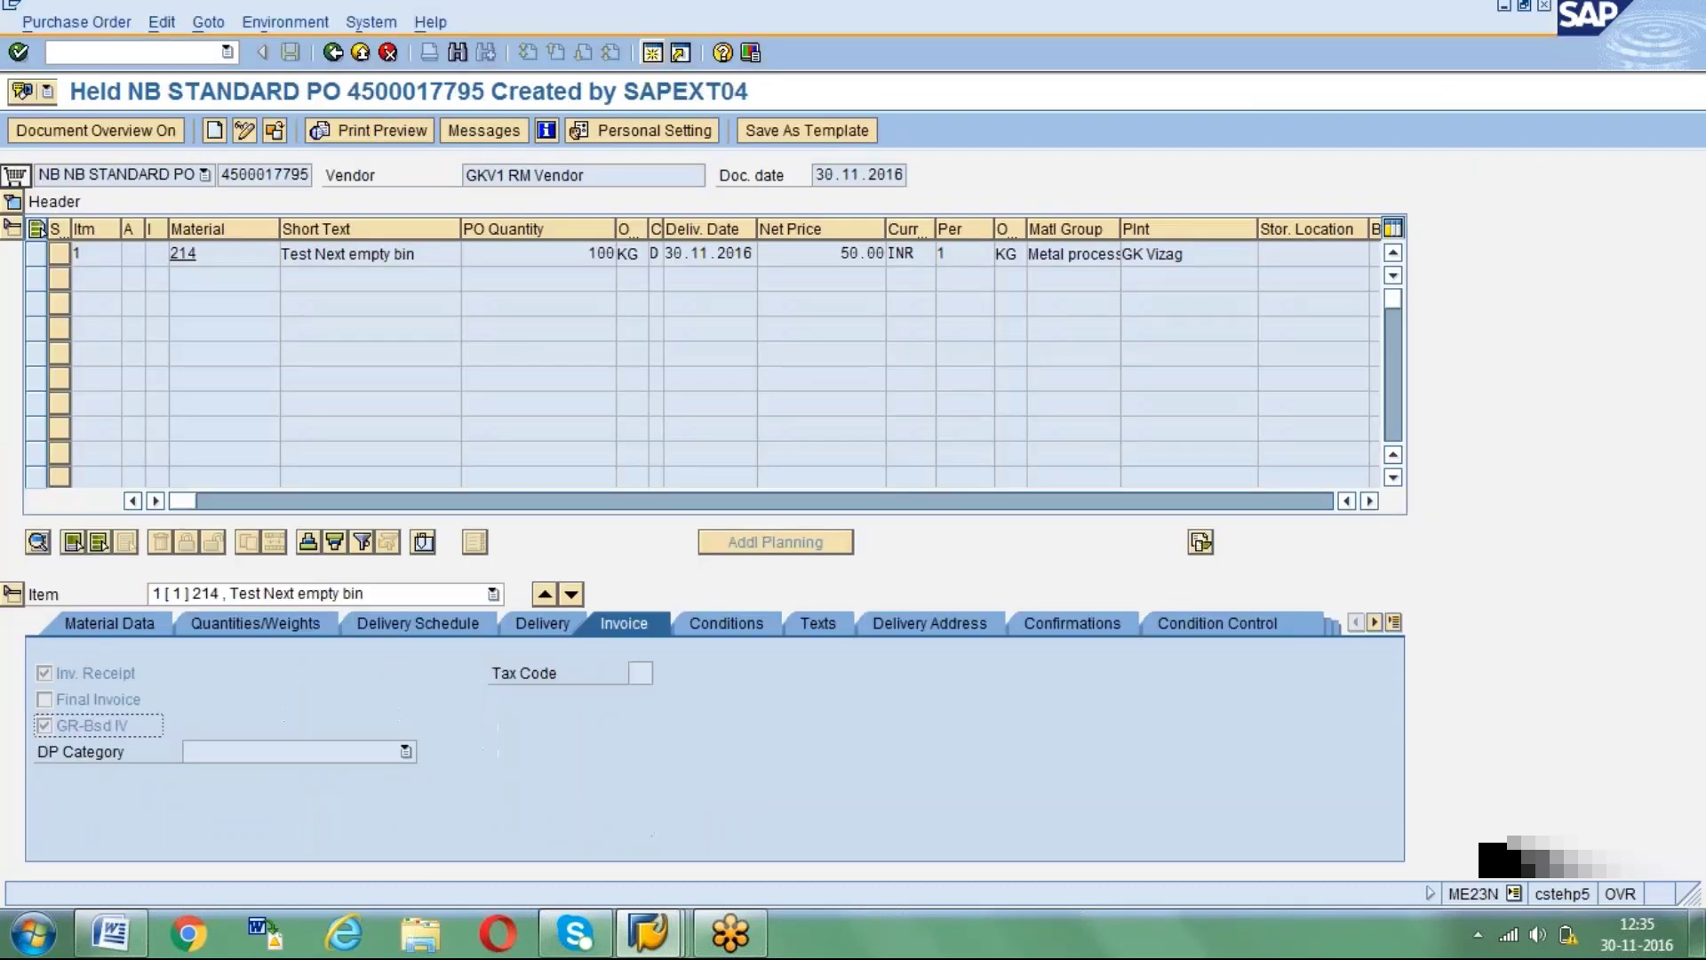
left_click(55, 675)
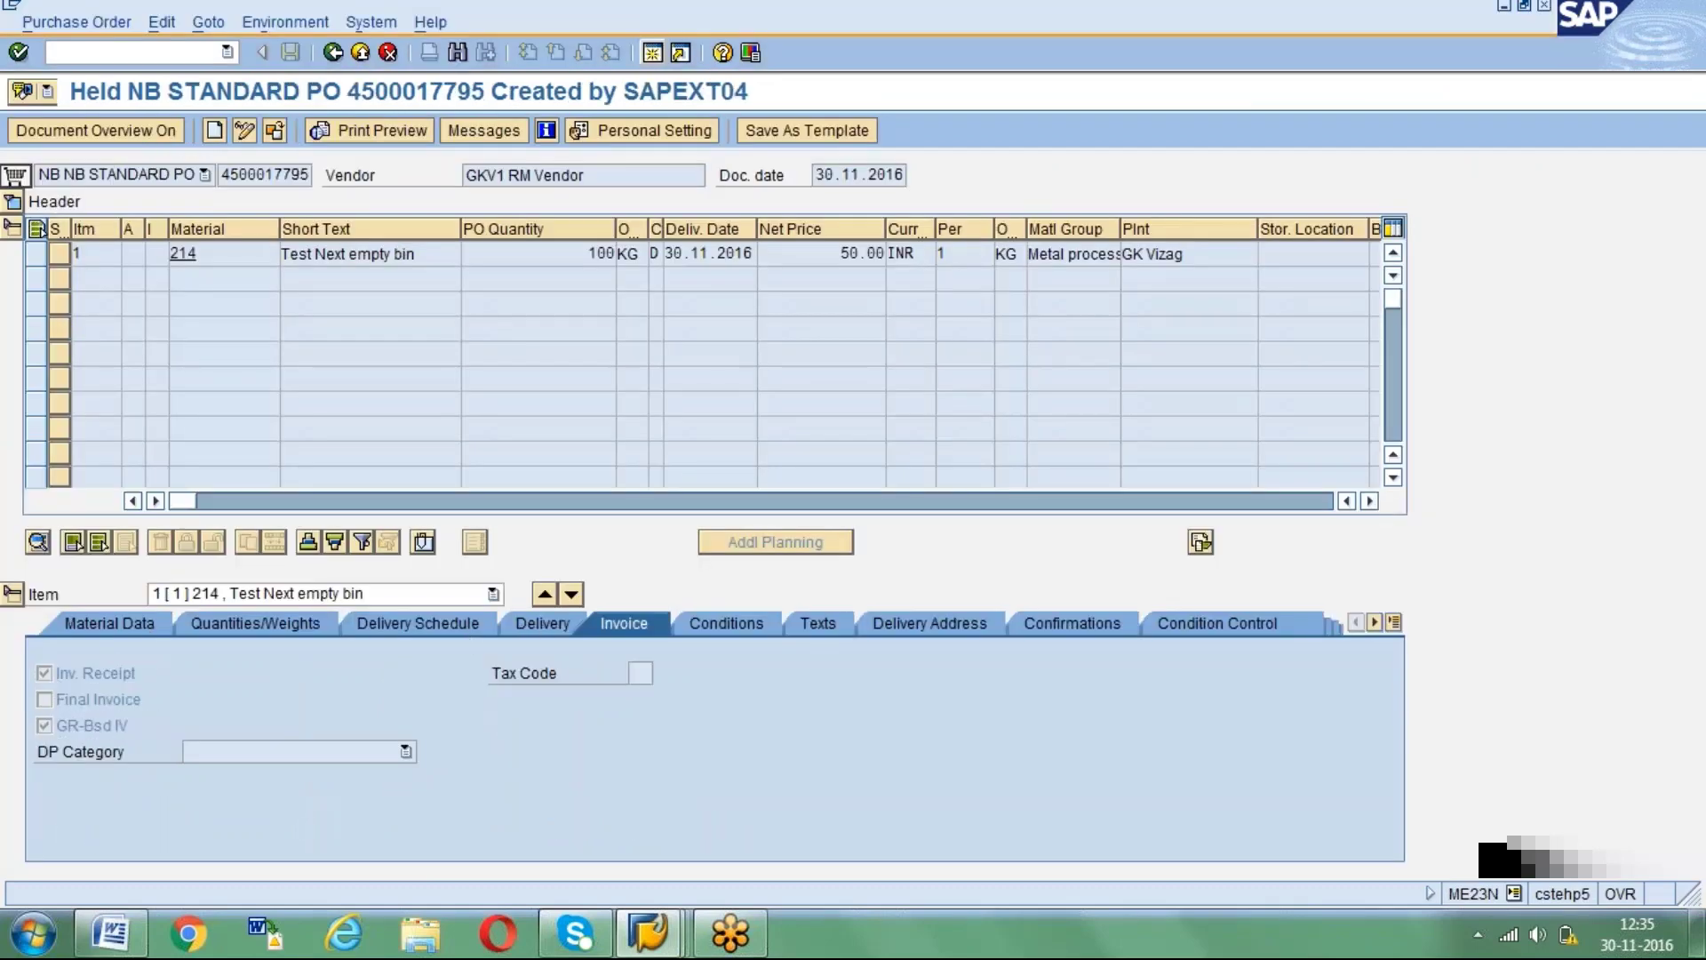
Display the item's delivery data and compare its Goods Receipt and GR Non-Valuated indicators with those of category K.
left_click(542, 623)
key("alt+Tab")
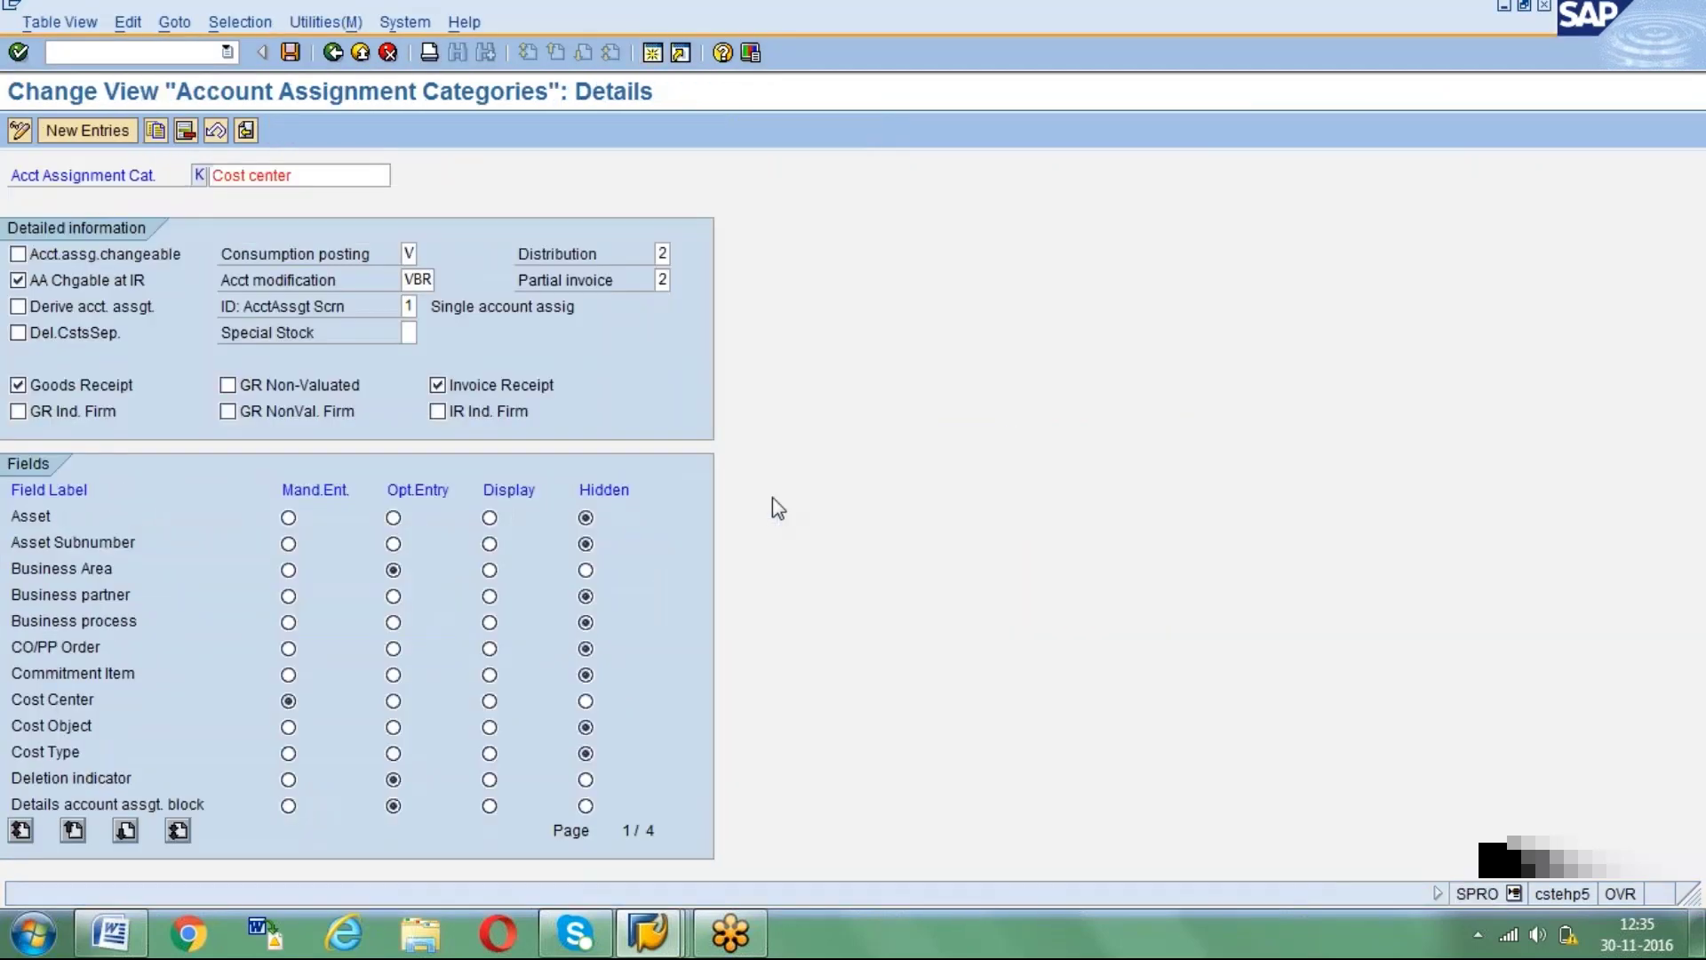
key("alt+Tab")
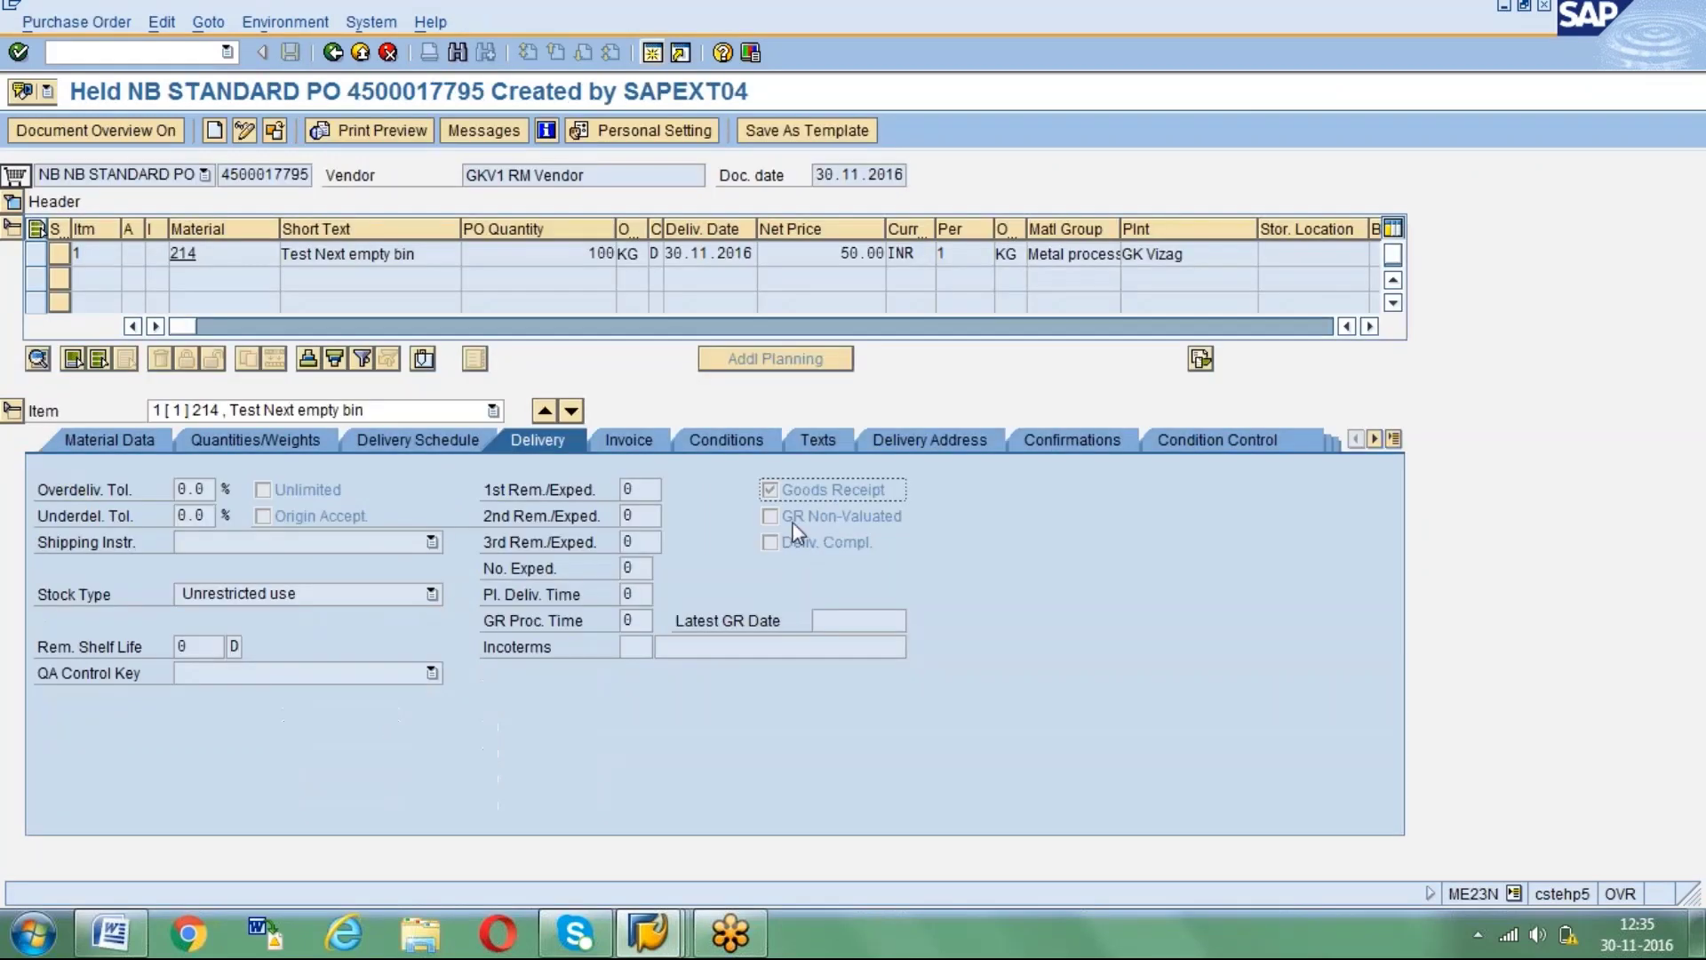
left_click(795, 521)
key("alt+Tab")
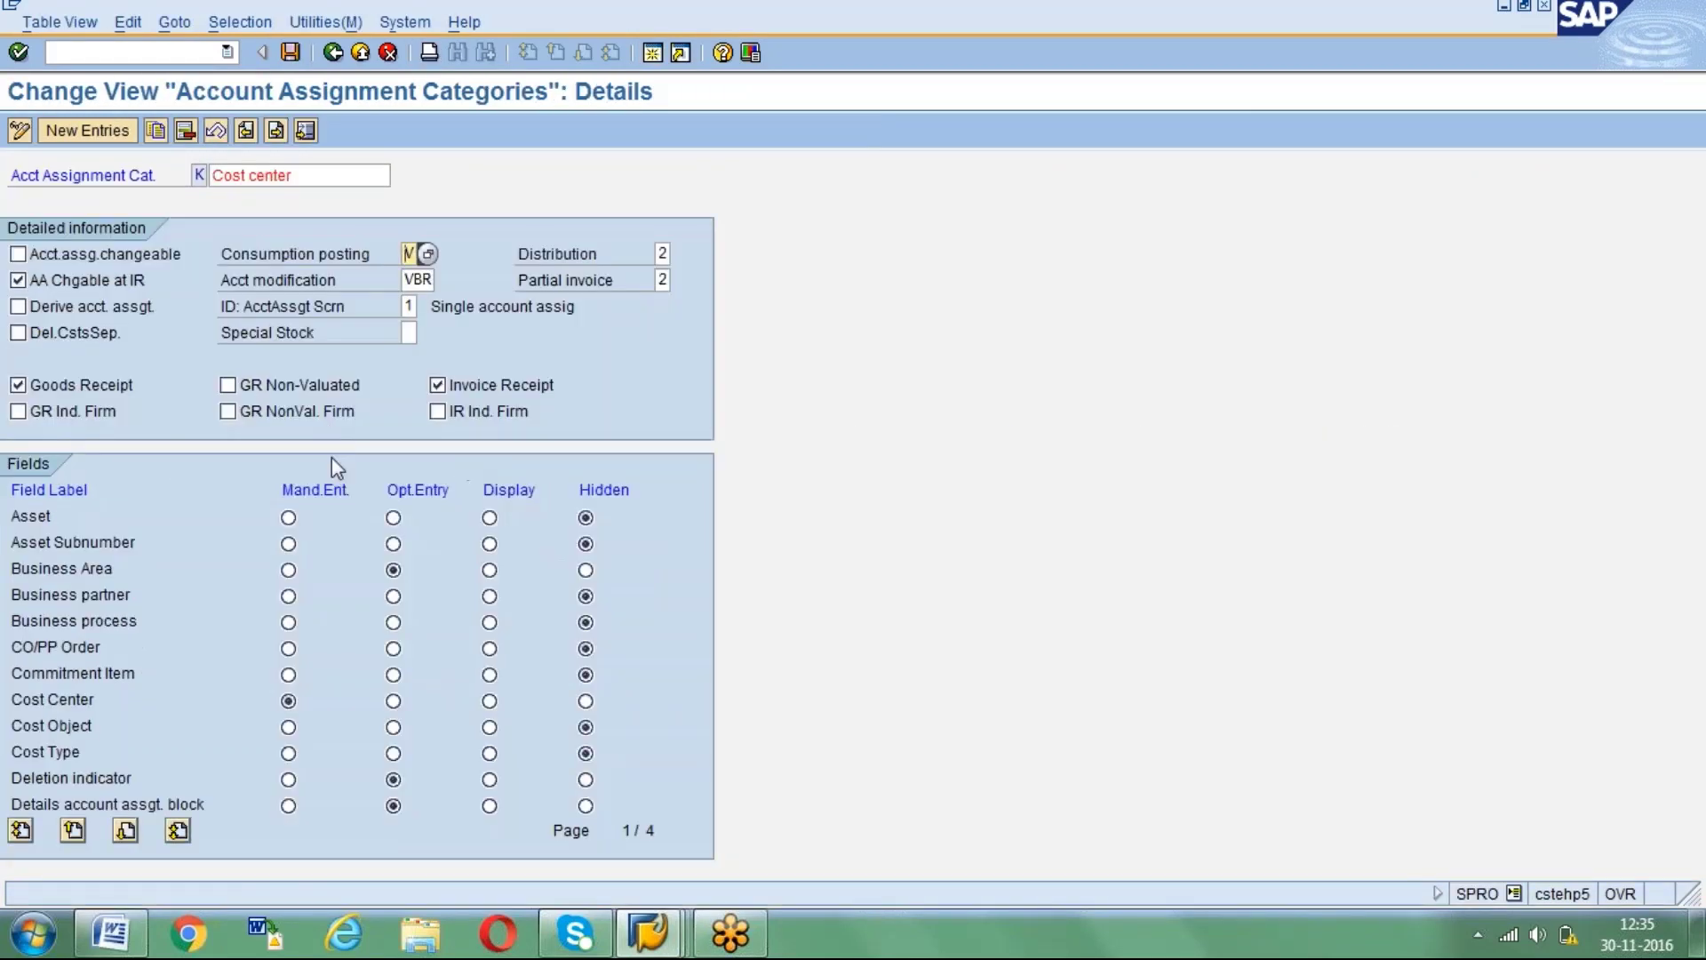
key("alt+Tab")
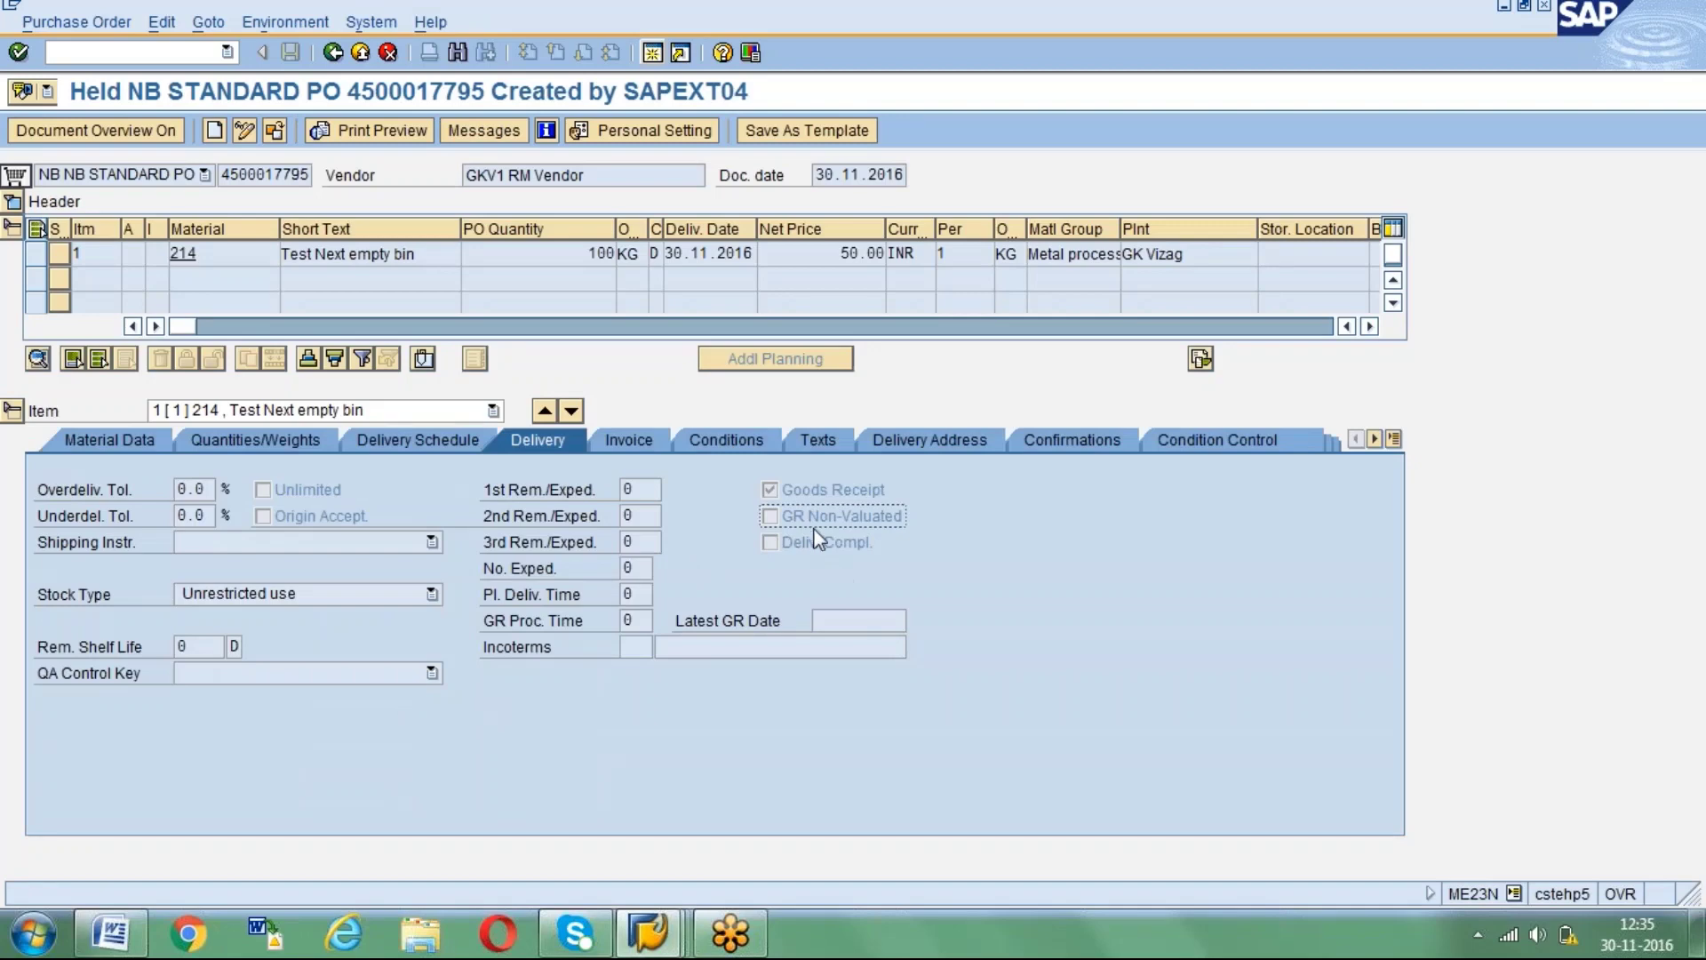
Return to the details of category K and examine the field status of the Cost Center field.
key("alt+Tab")
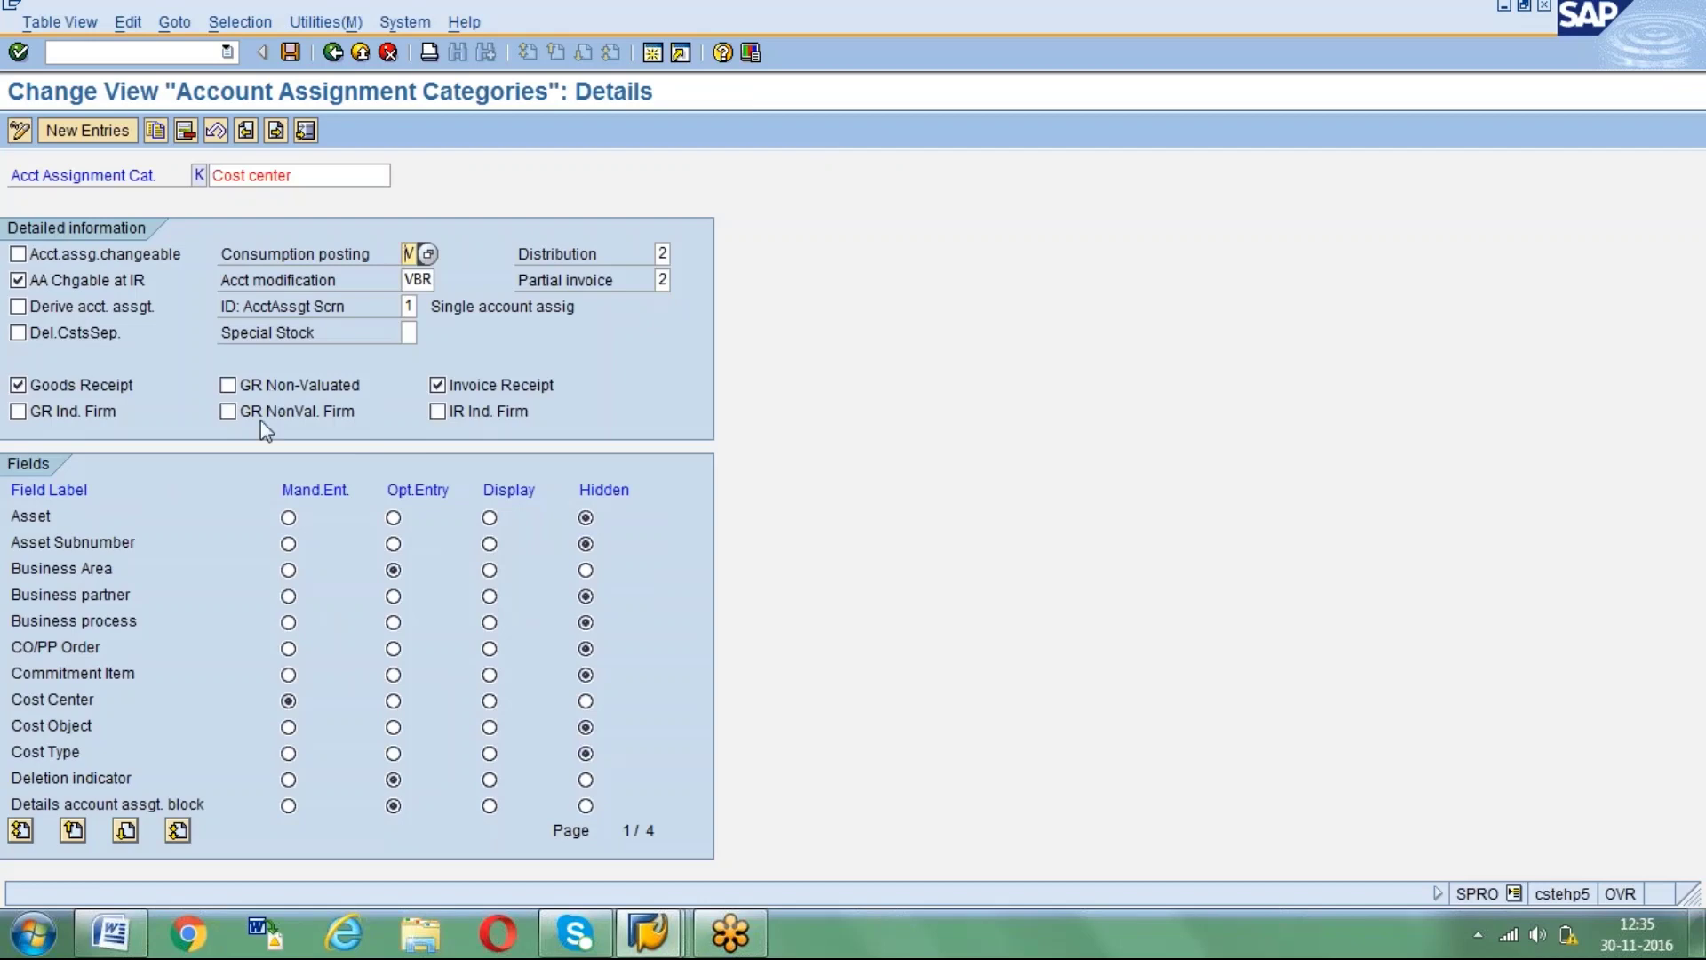
left_click(322, 175)
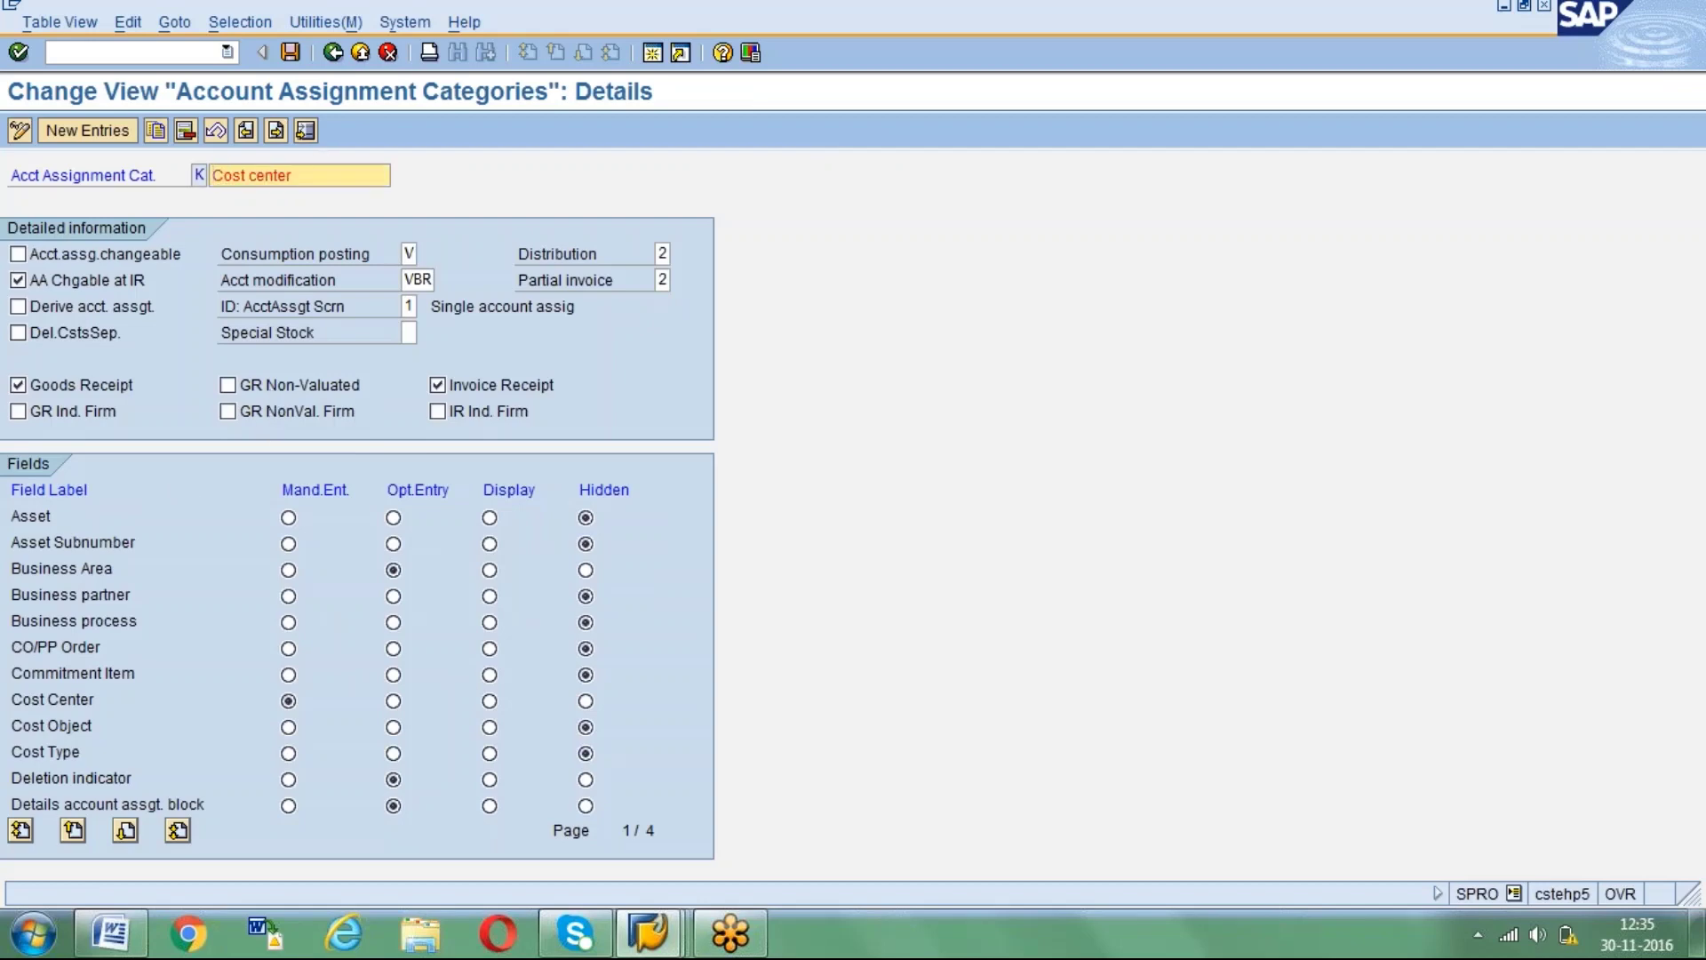
left_click(58, 699)
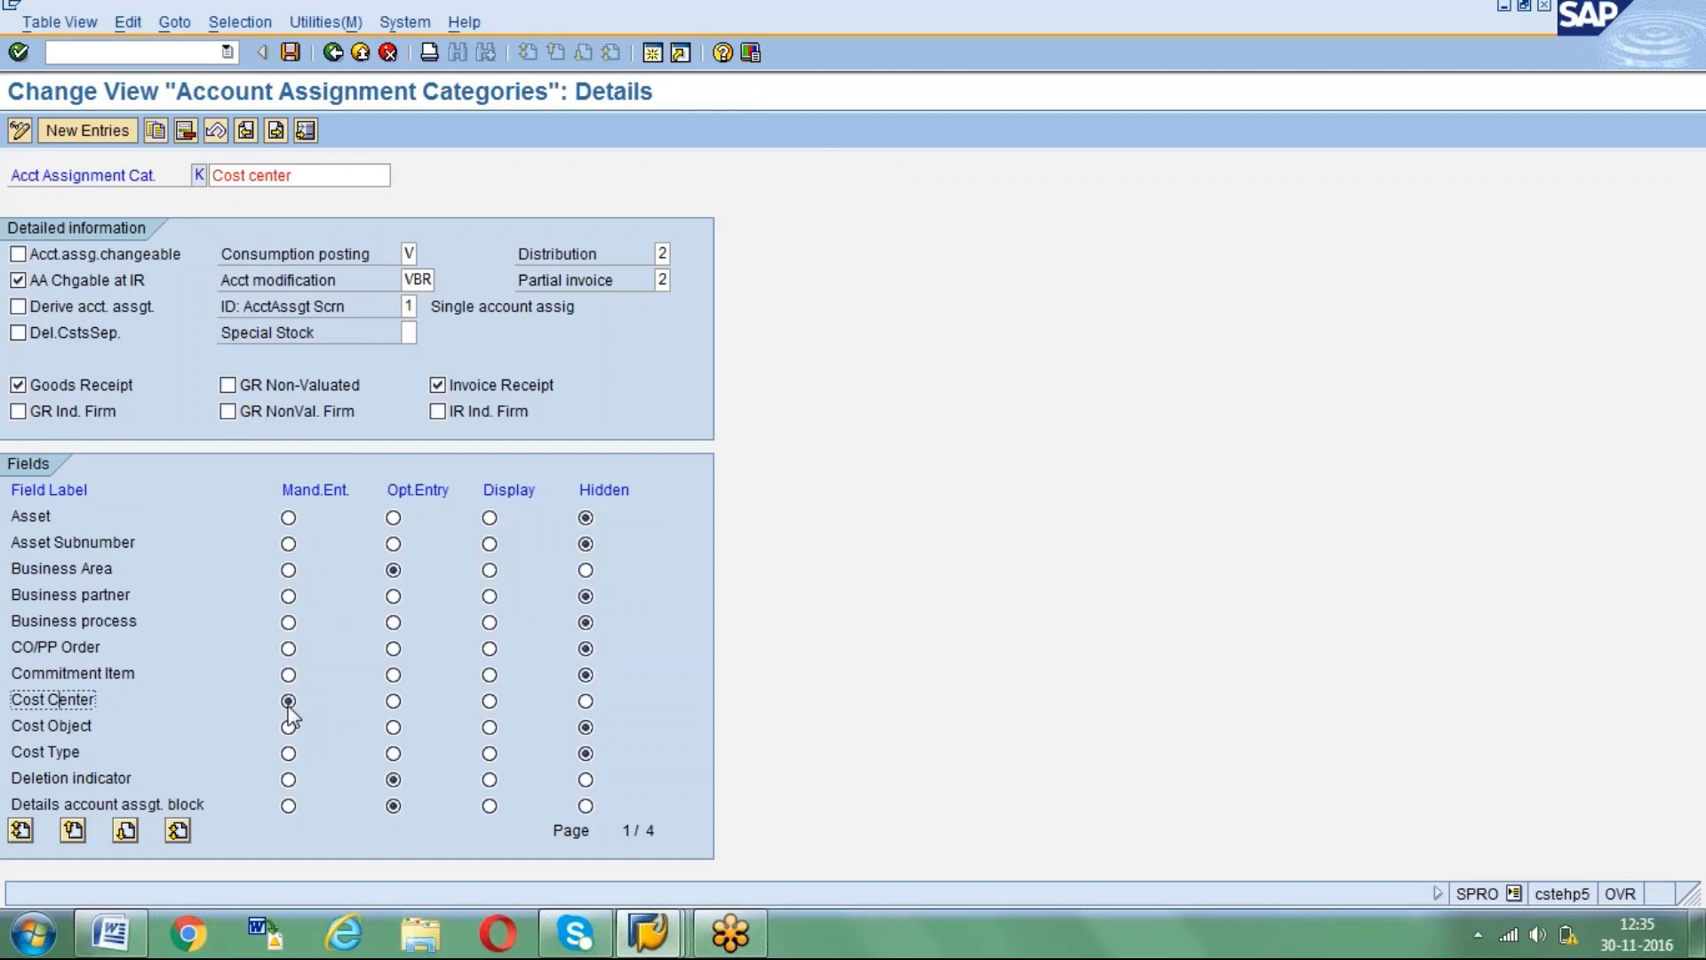
Examine the field status of all remaining fields of account assignment category K across its four pages.
left_click(290, 707)
left_click(127, 831)
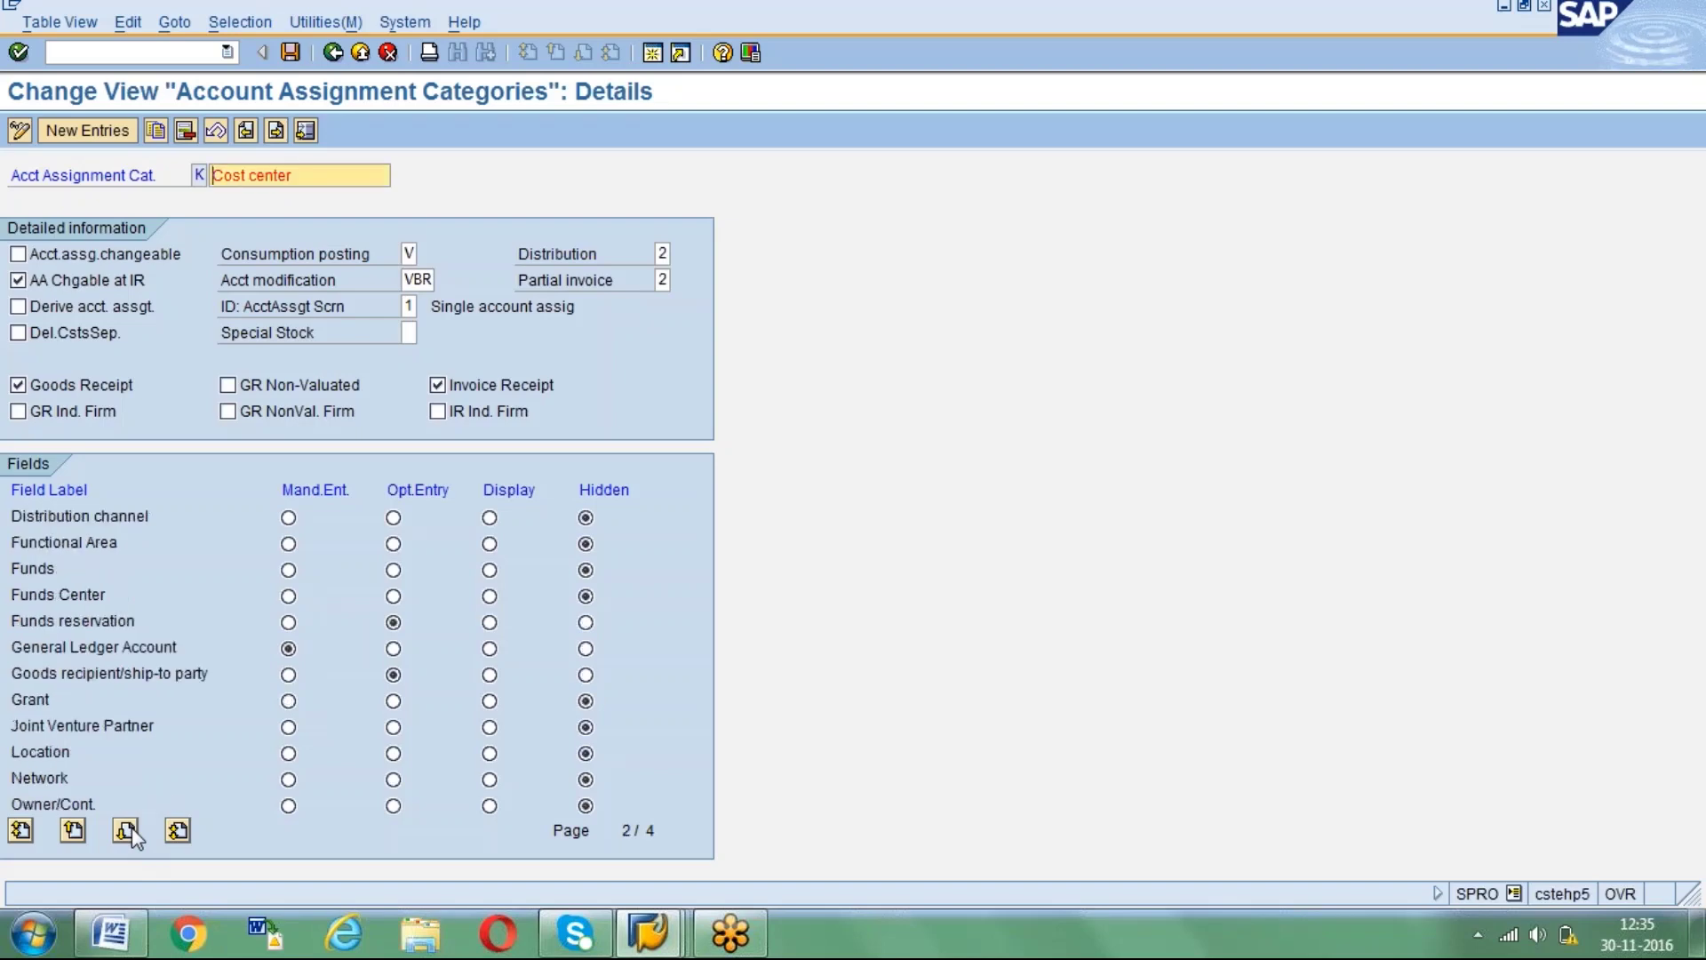
left_click(127, 831)
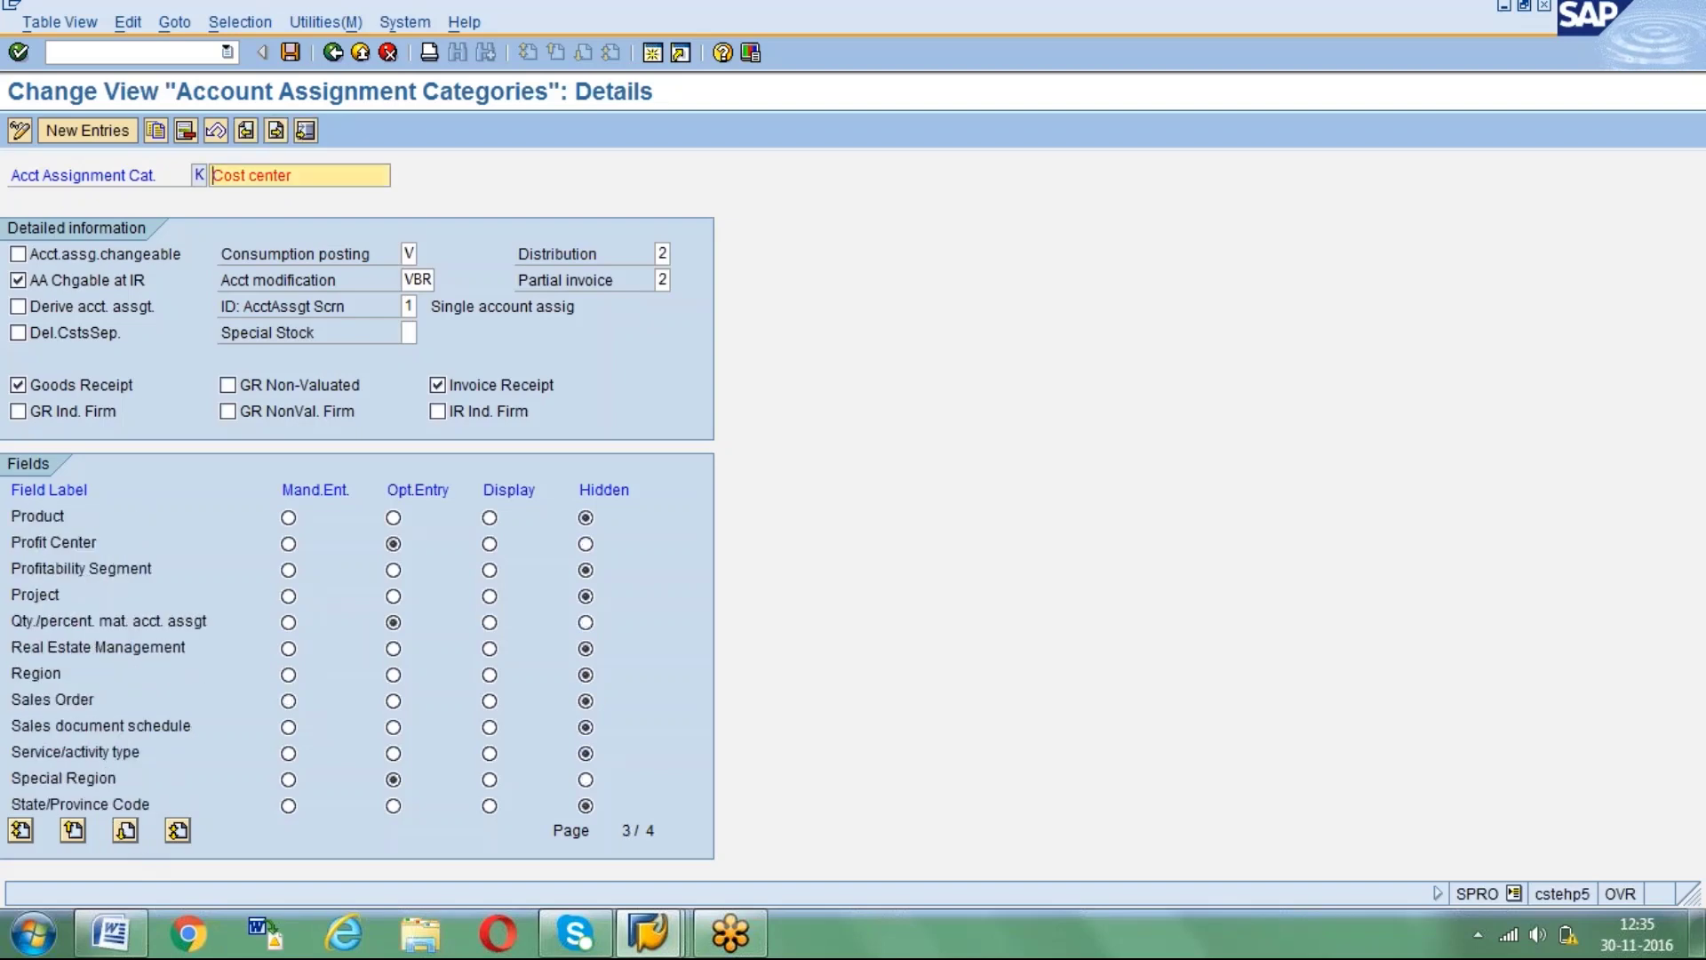
left_click(127, 831)
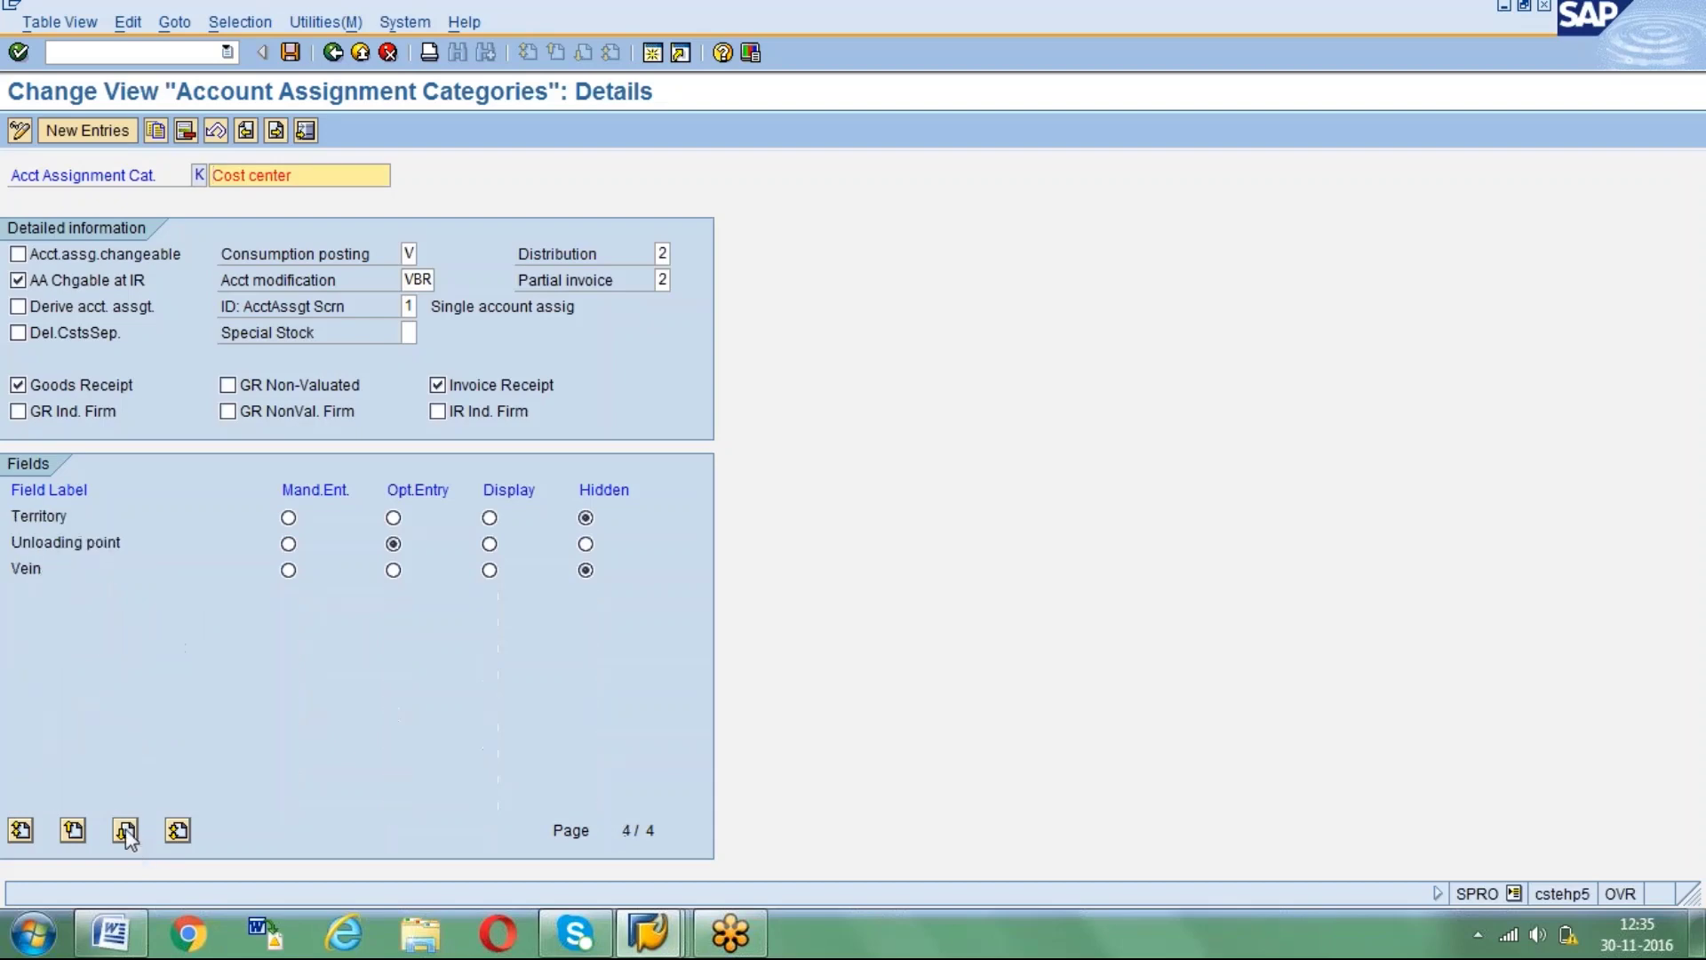
left_click(73, 831)
left_click(74, 831)
left_click(74, 831)
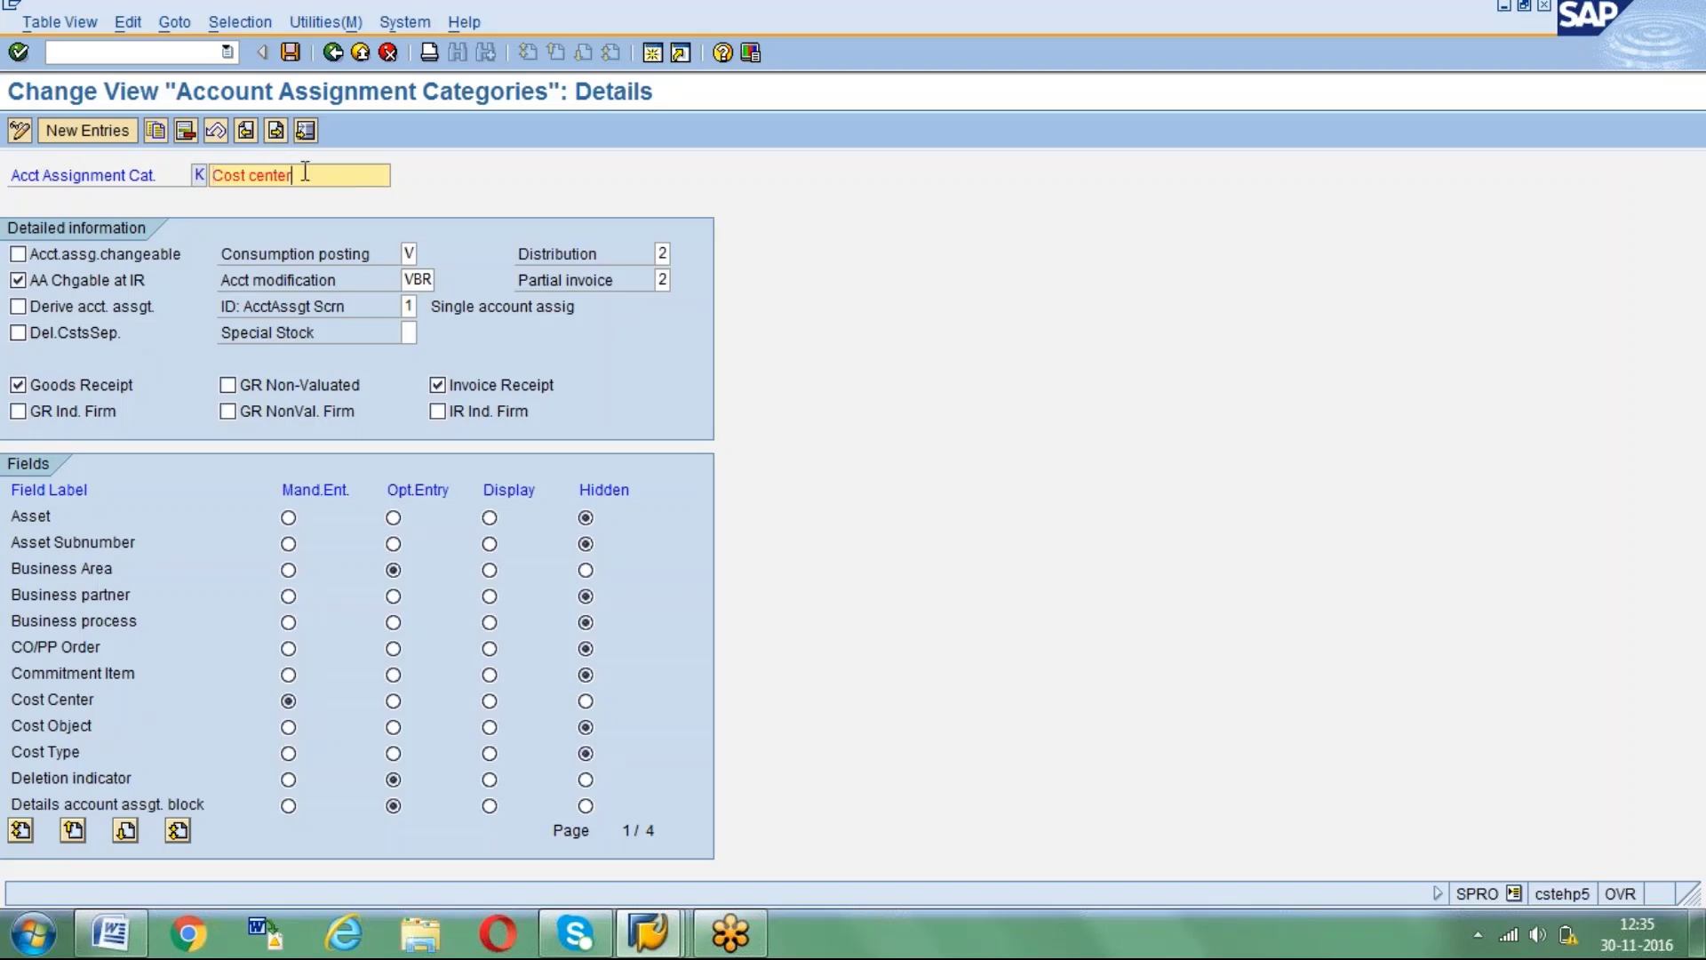
Change the description of account assignment category K to "Cost center with GR" and save it to the customizing request.
left_click_drag(305, 172, 217, 178)
left_click(302, 181)
type("wih")
key("BackSpace")
type("th GR")
key("Return")
left_click(290, 52)
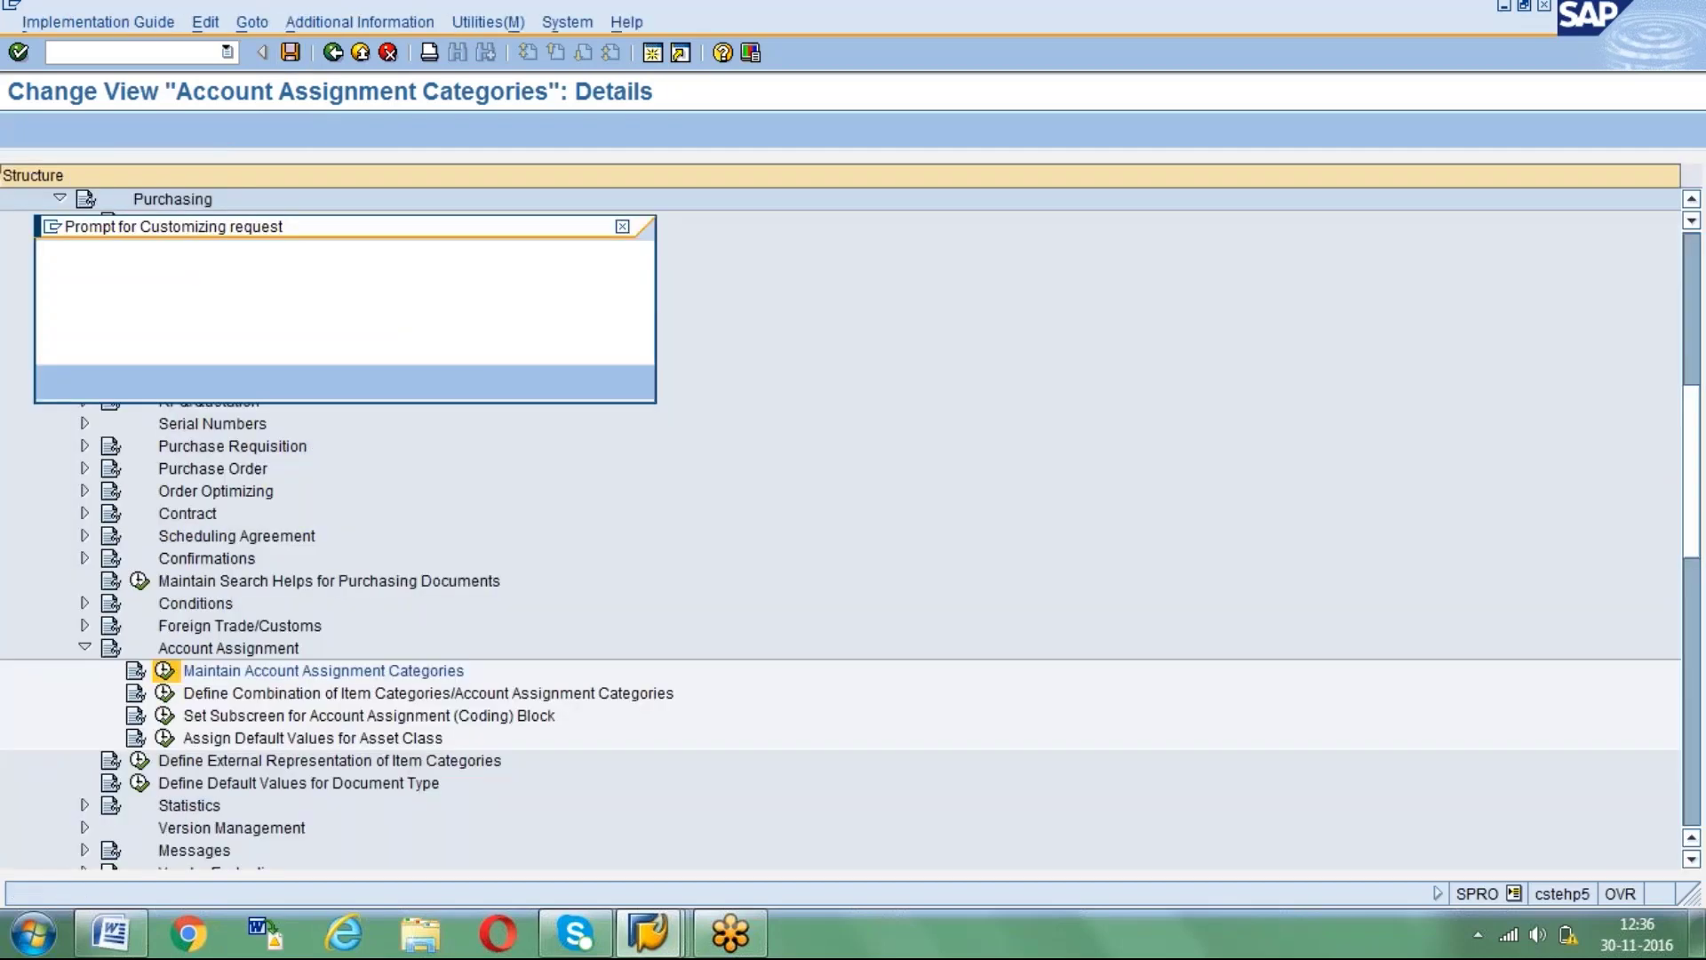
key("Return")
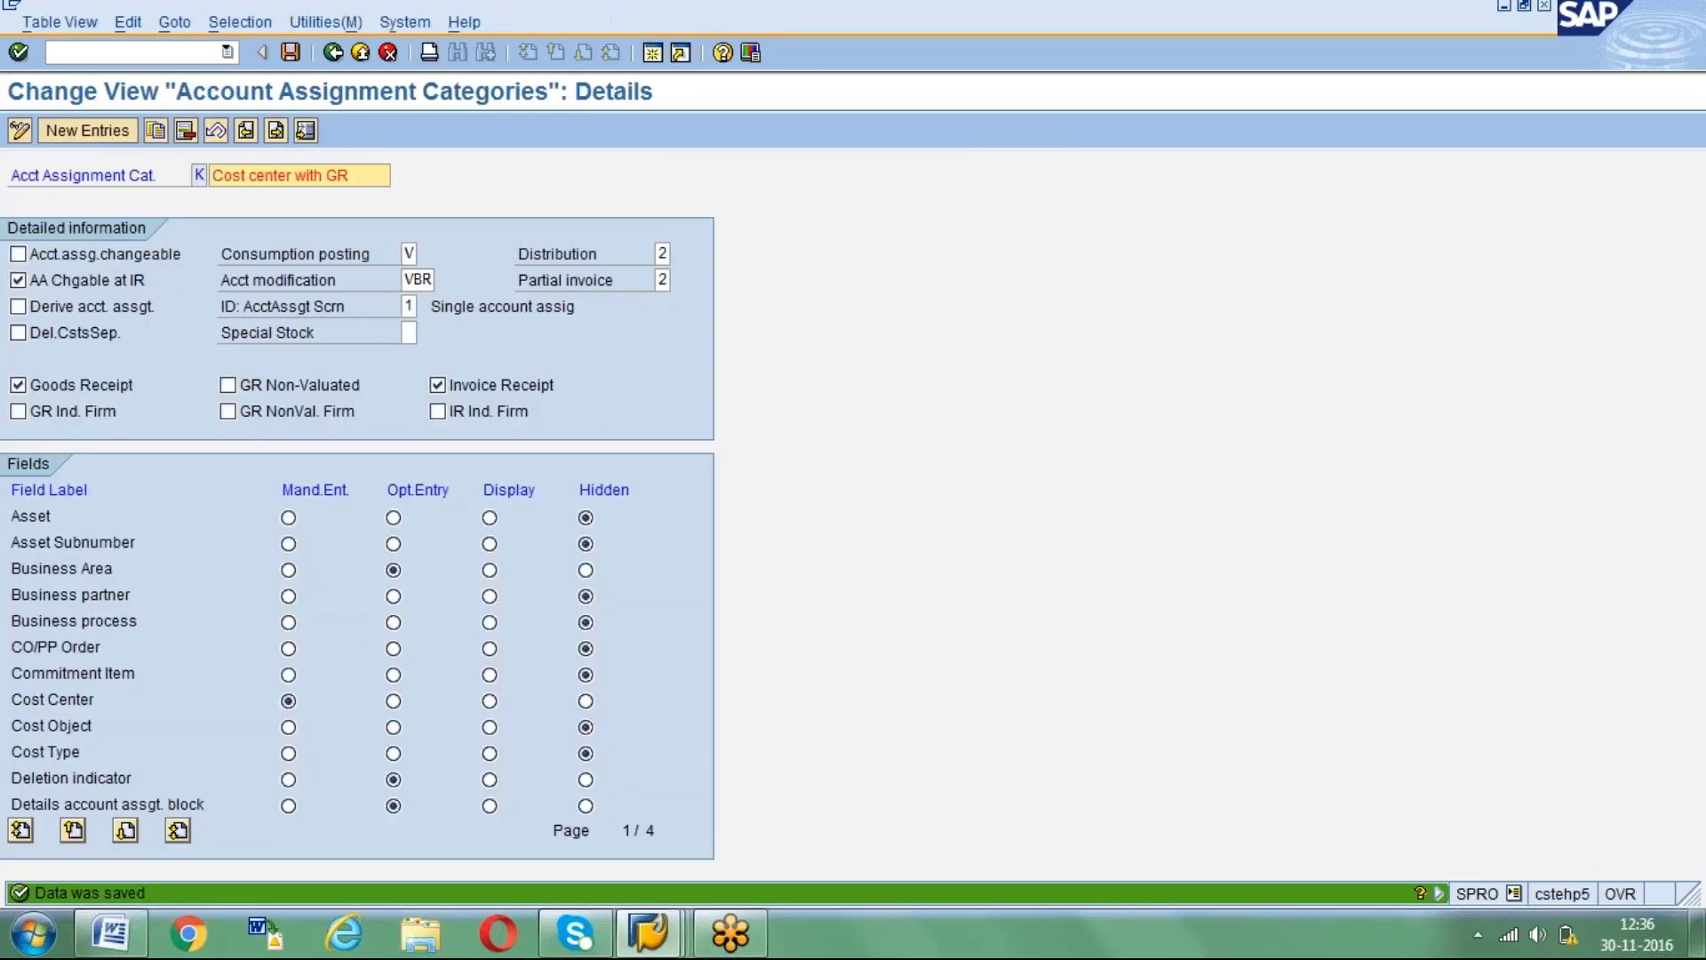
Return to the category overview and open the details of account assignment category Z (Cost center No GR).
left_click(333, 52)
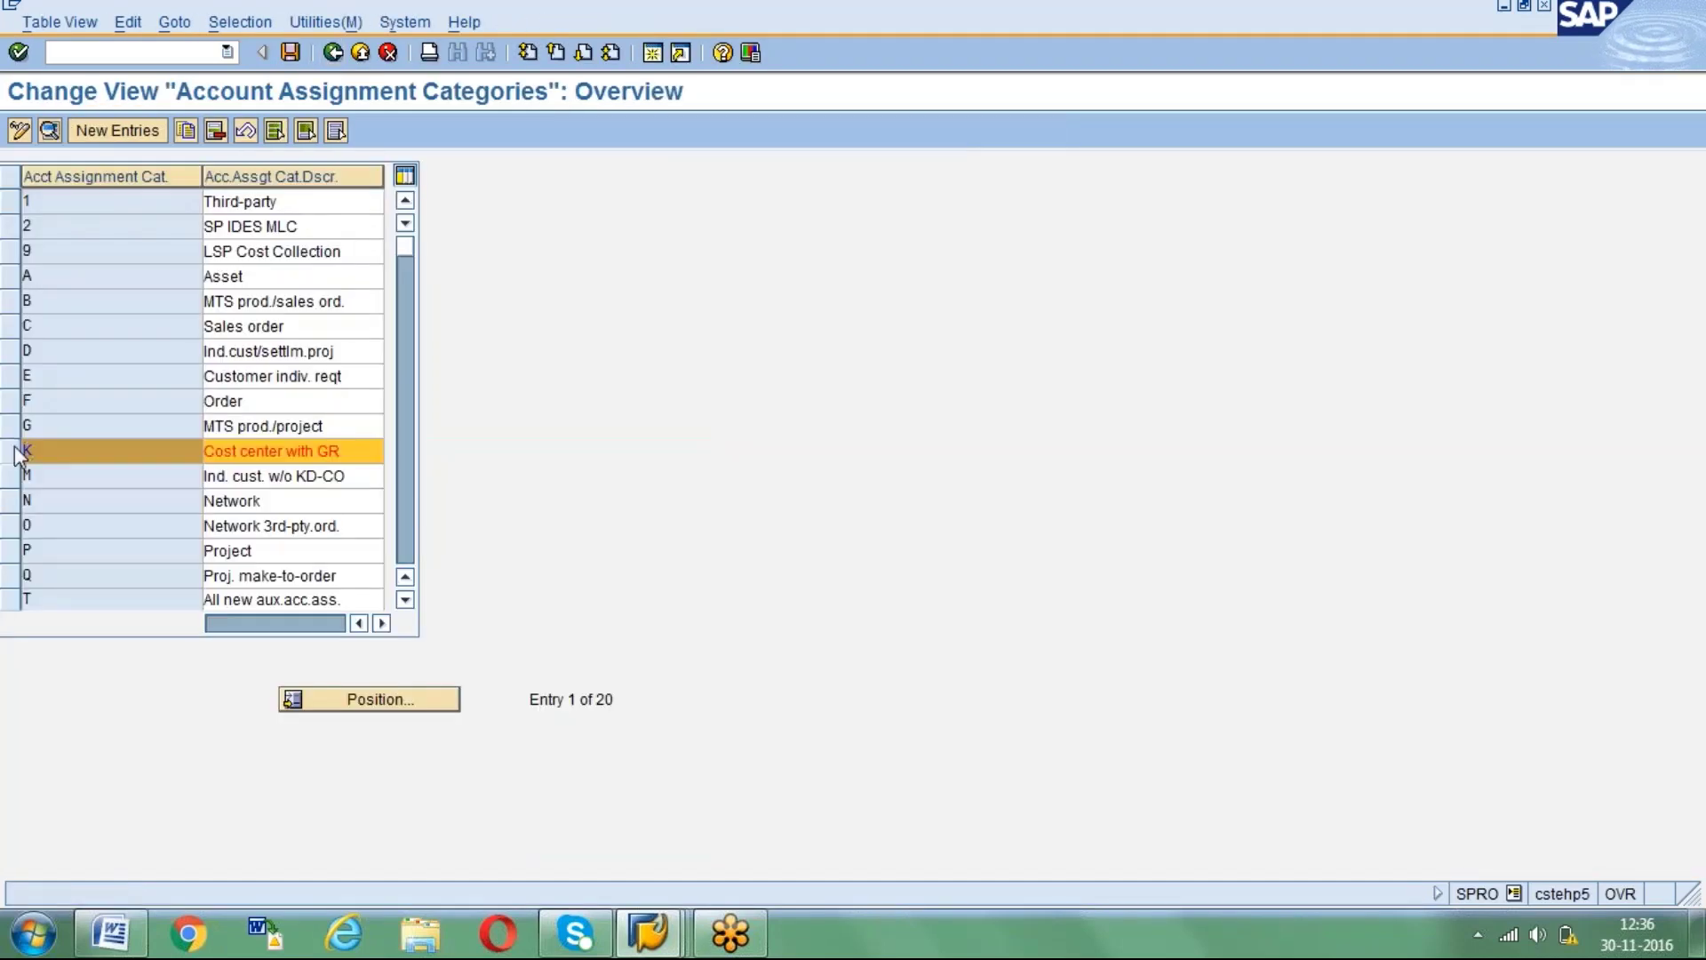
scroll(14, 446, "down", 5)
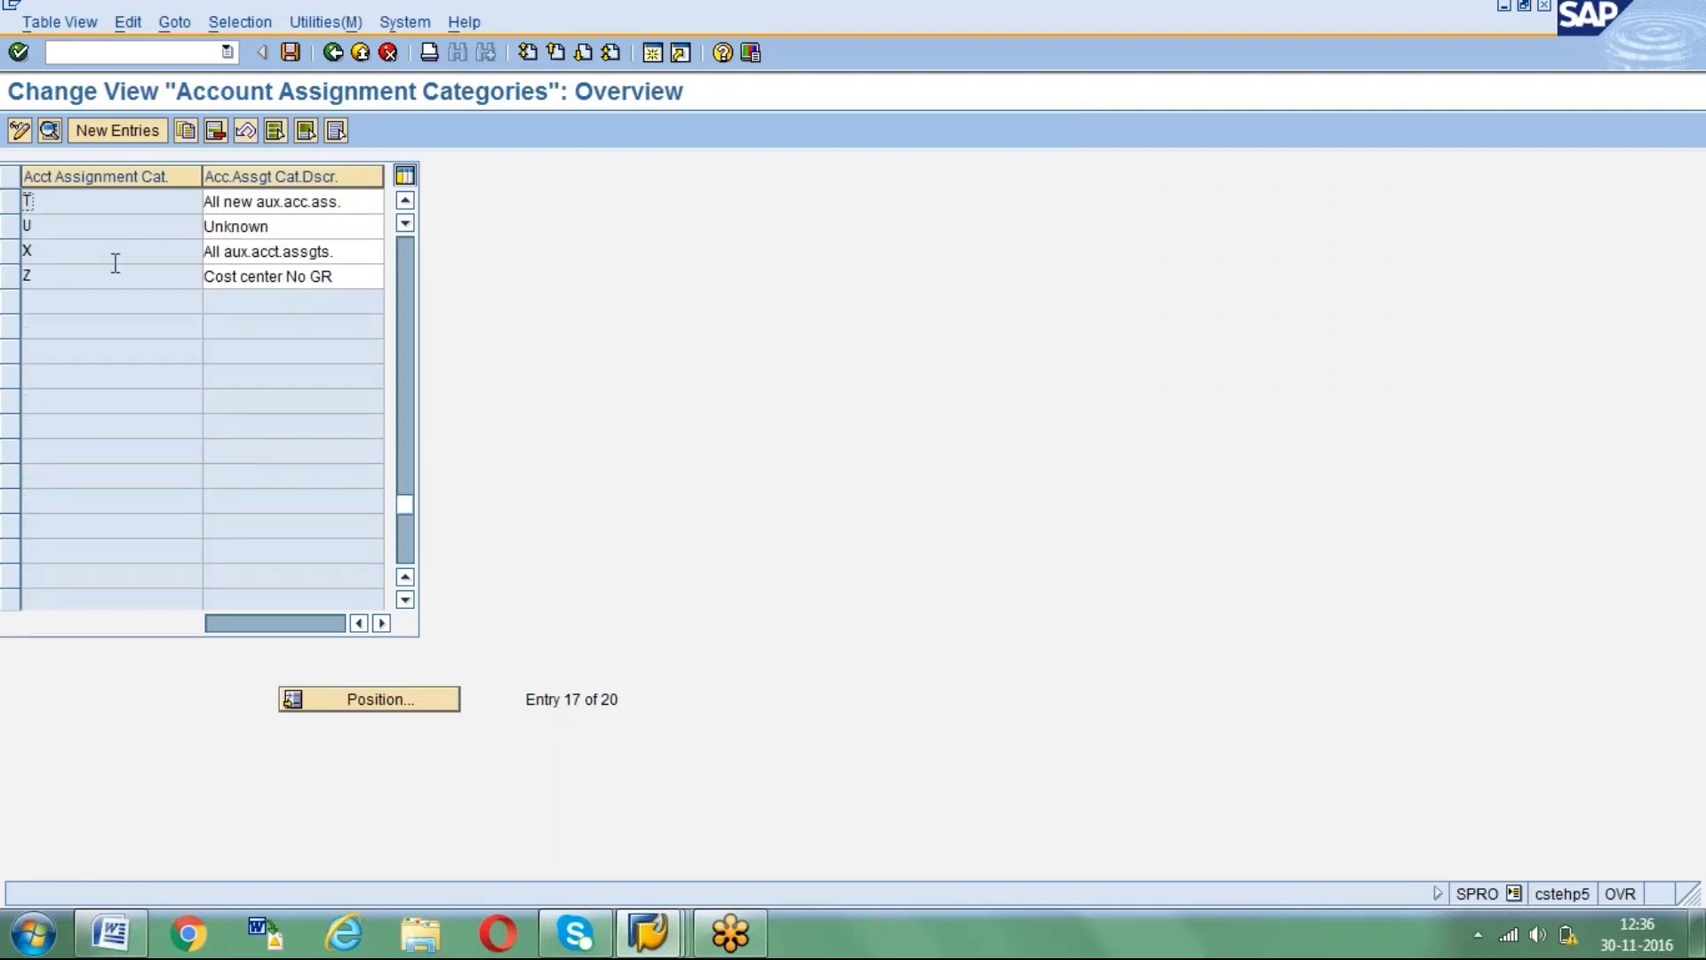
left_click(251, 276)
left_click(10, 277)
left_click(10, 277)
left_click(11, 277)
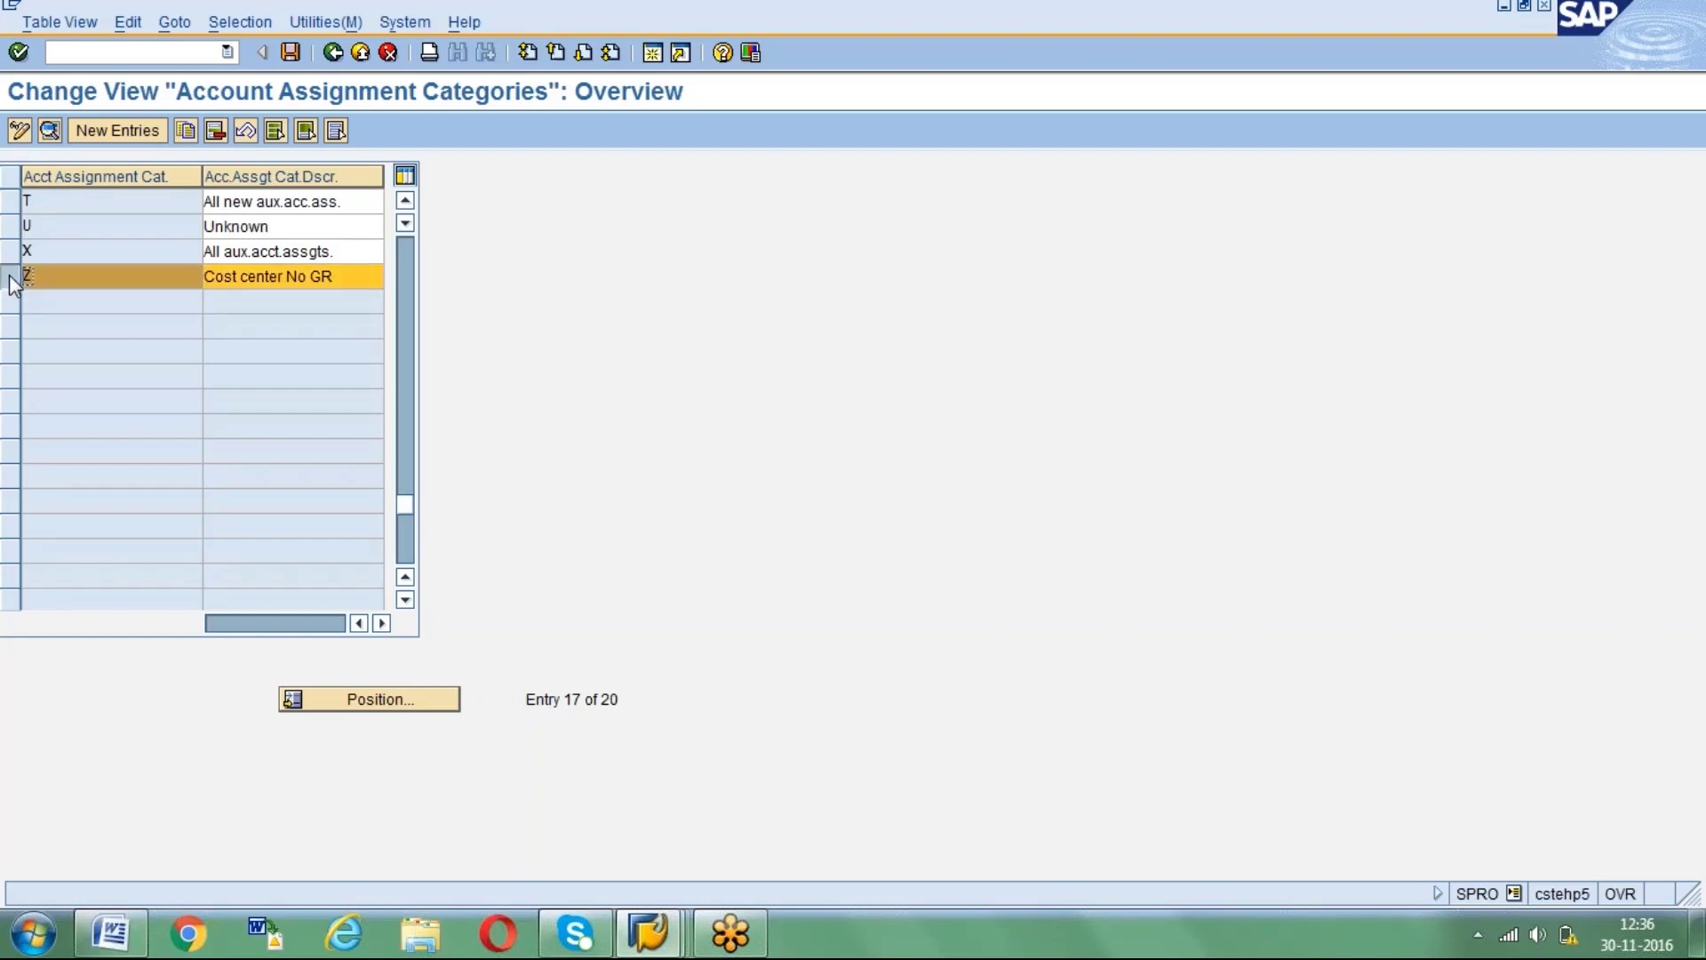
left_click(50, 131)
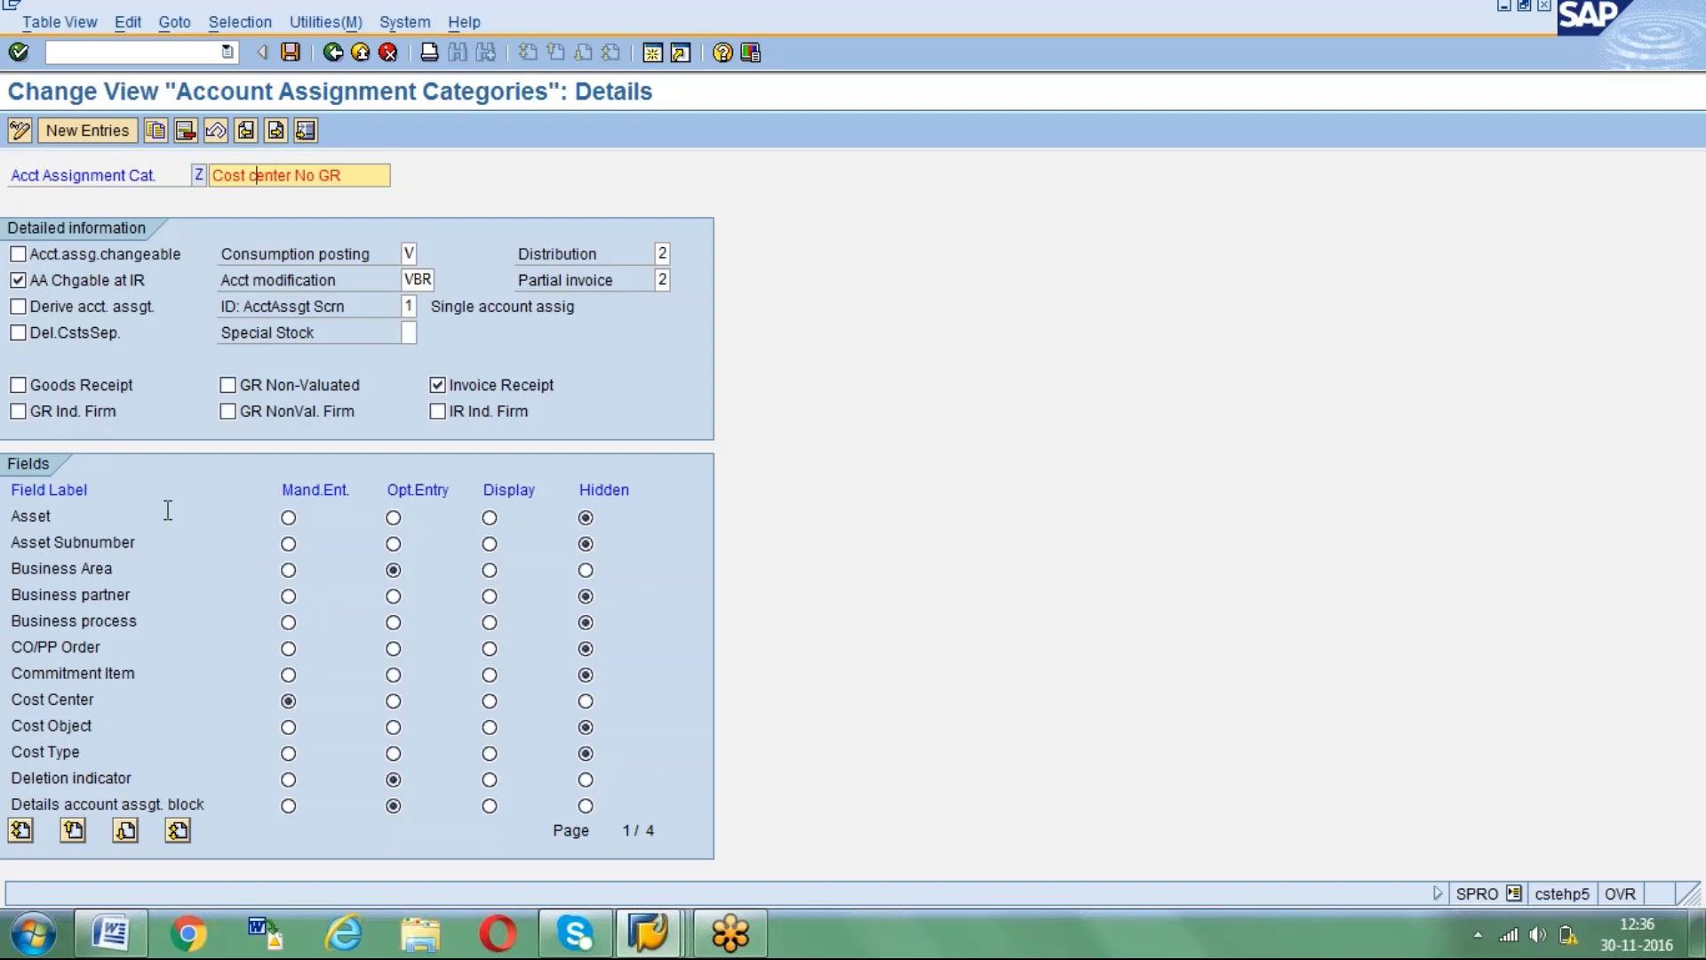
Start a new standard purchase order with transaction ME21N in the Data Browser session and enter vendor GKV1.
mouse_move(649, 933)
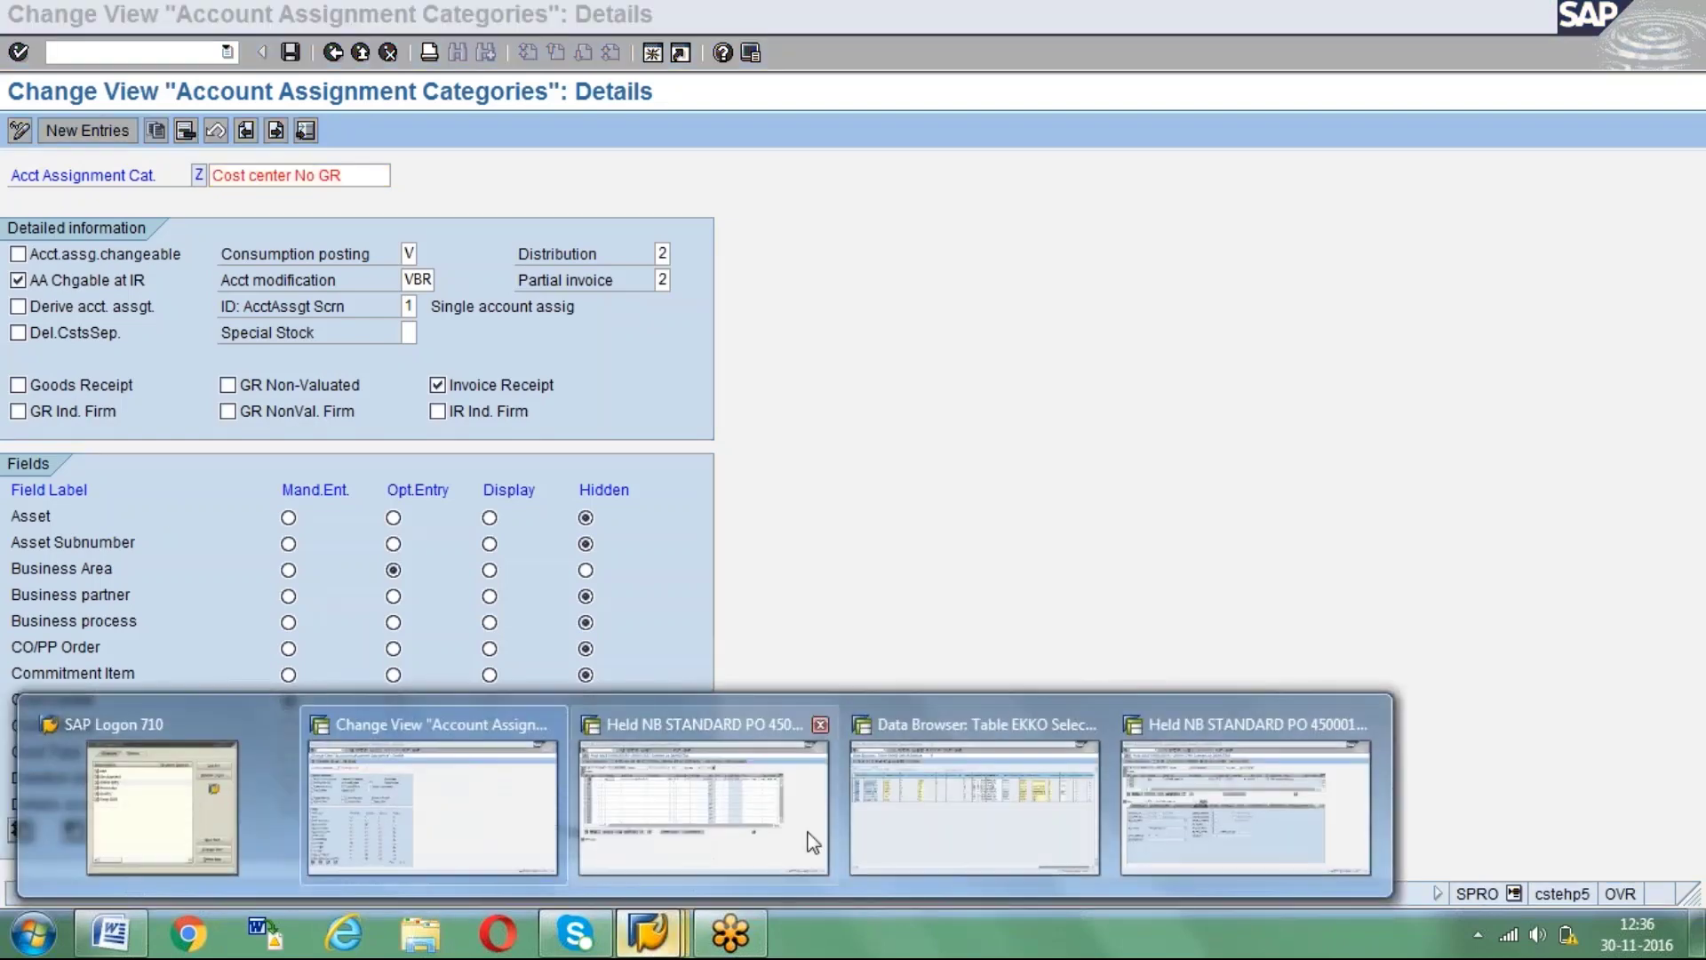
left_click(929, 796)
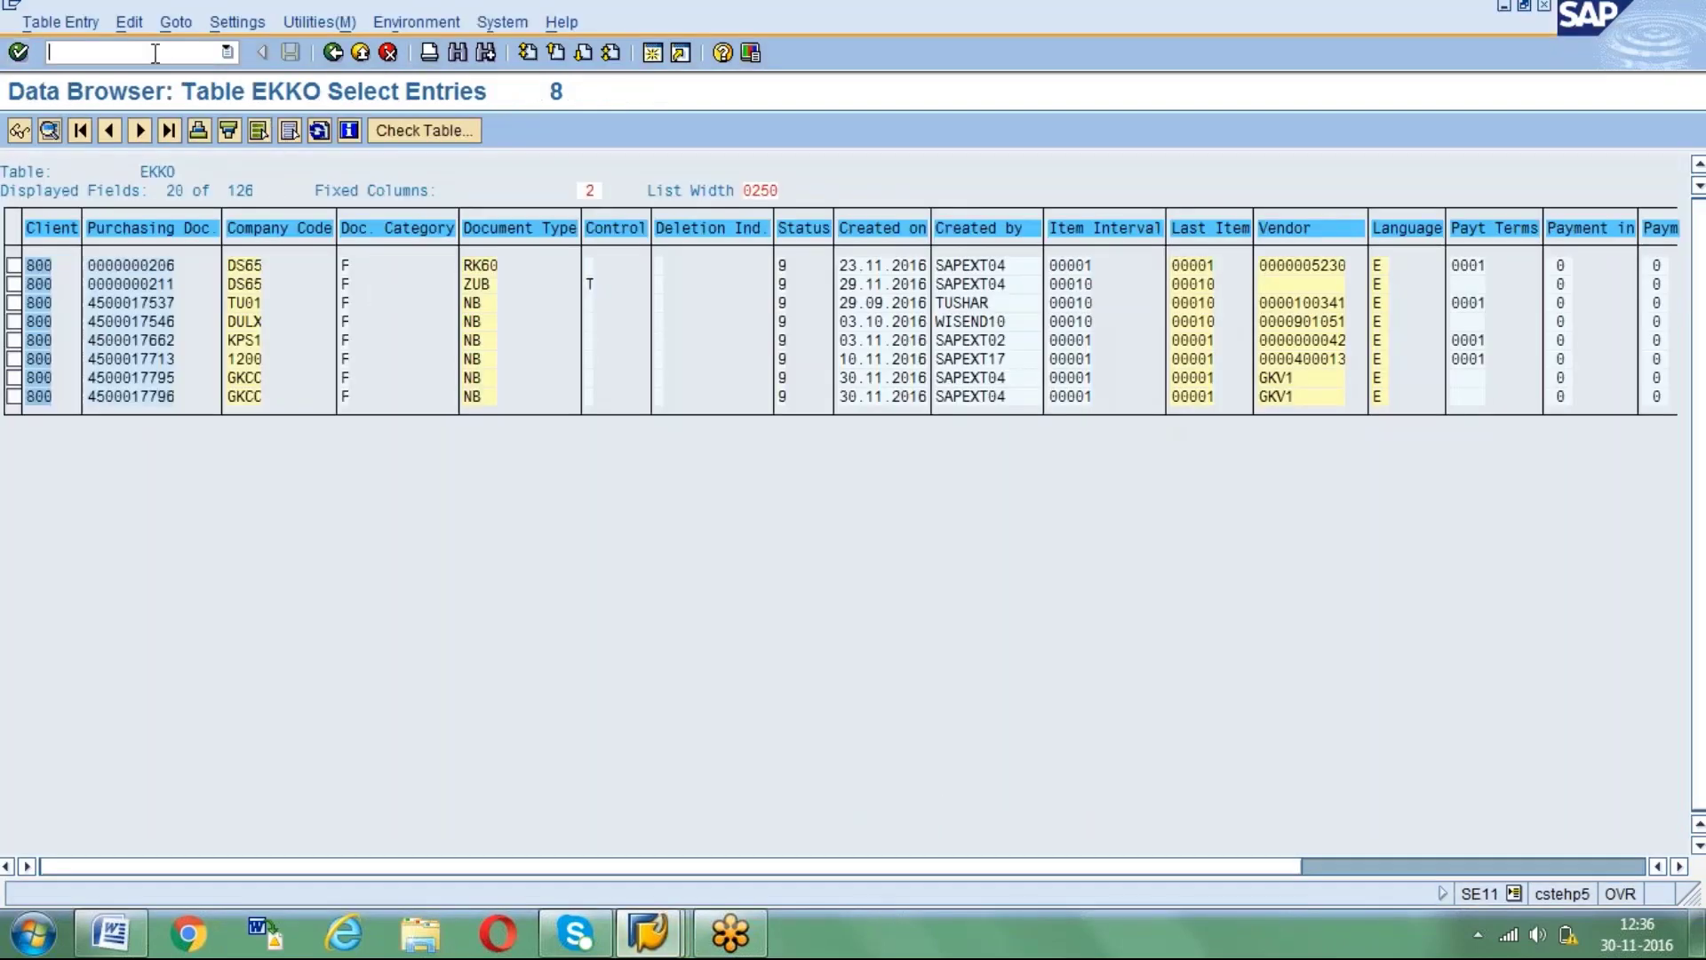
type("/nme21n")
key("Return")
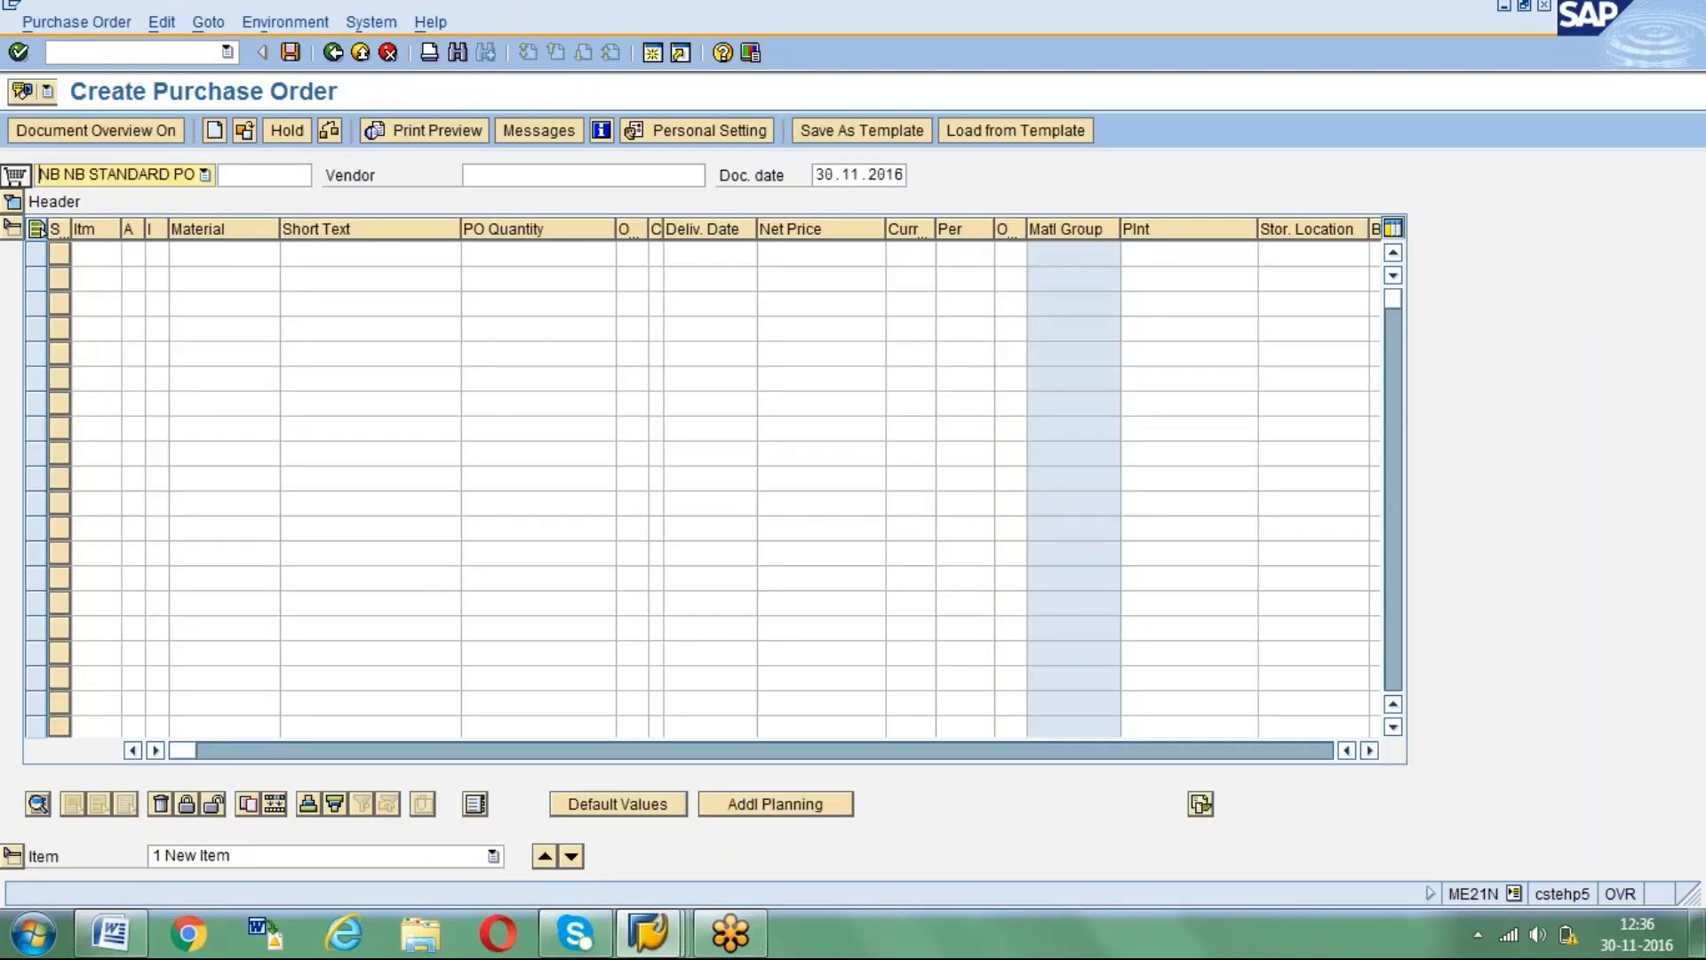
left_click(487, 175)
left_click(488, 195)
key("Return")
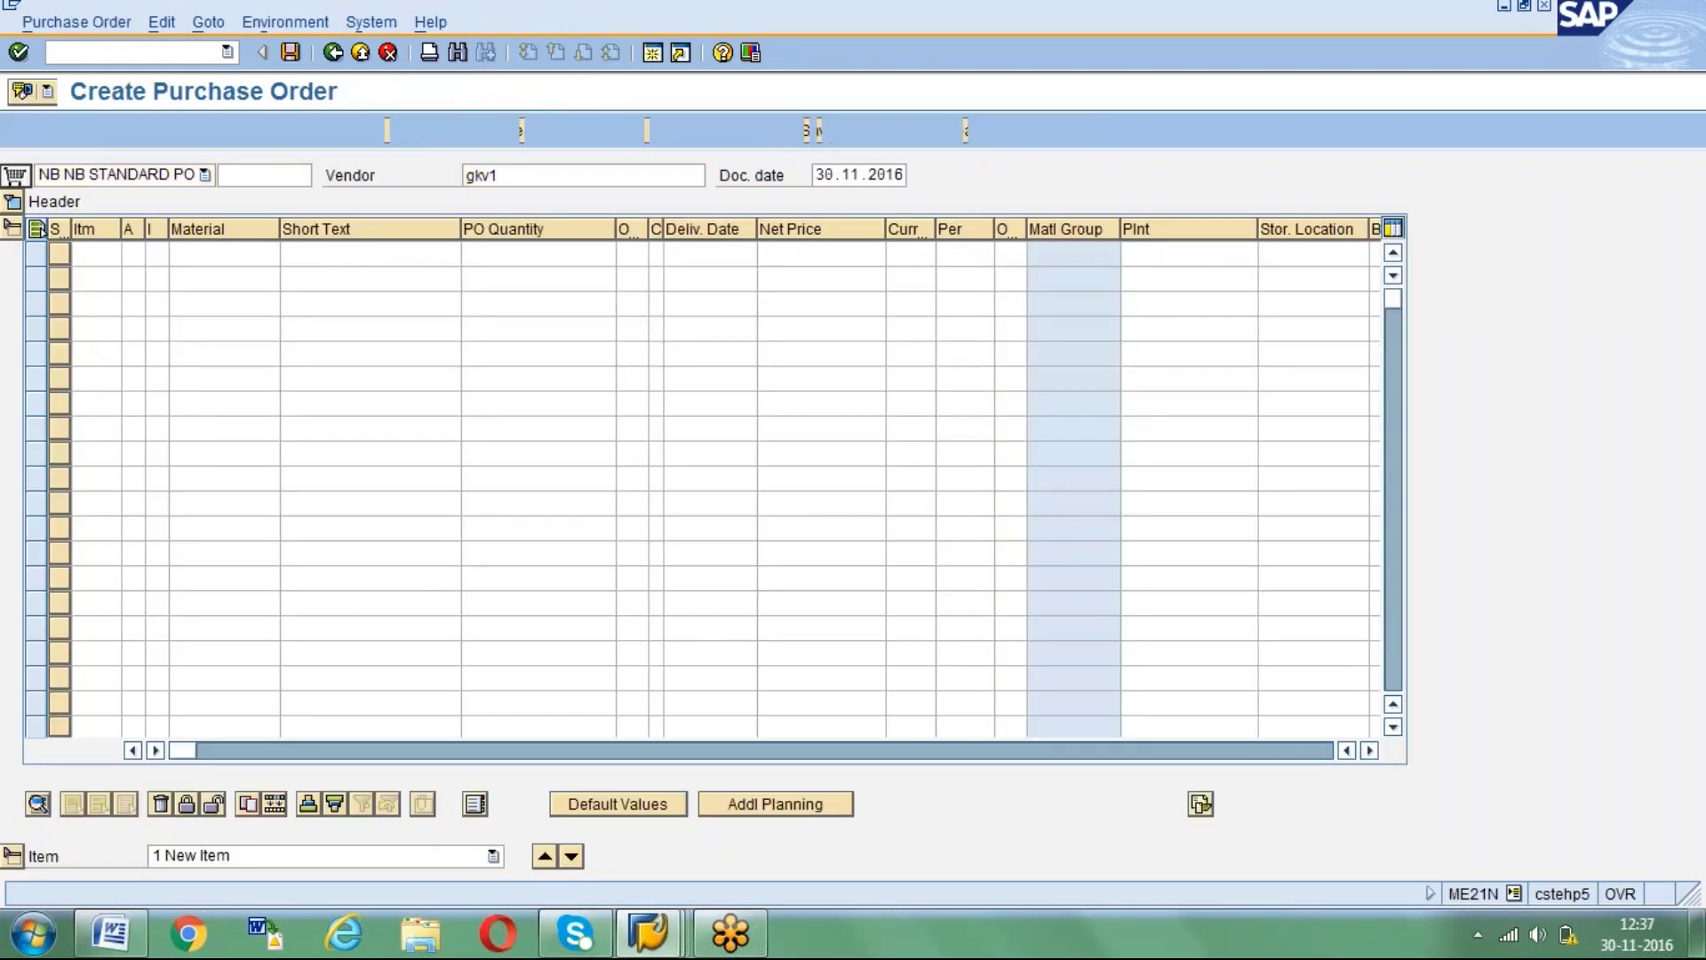
Set the header's purchasing organization to GPOR, purchasing group to 004 and company code to GKCC.
left_click(202, 254)
type("gpo")
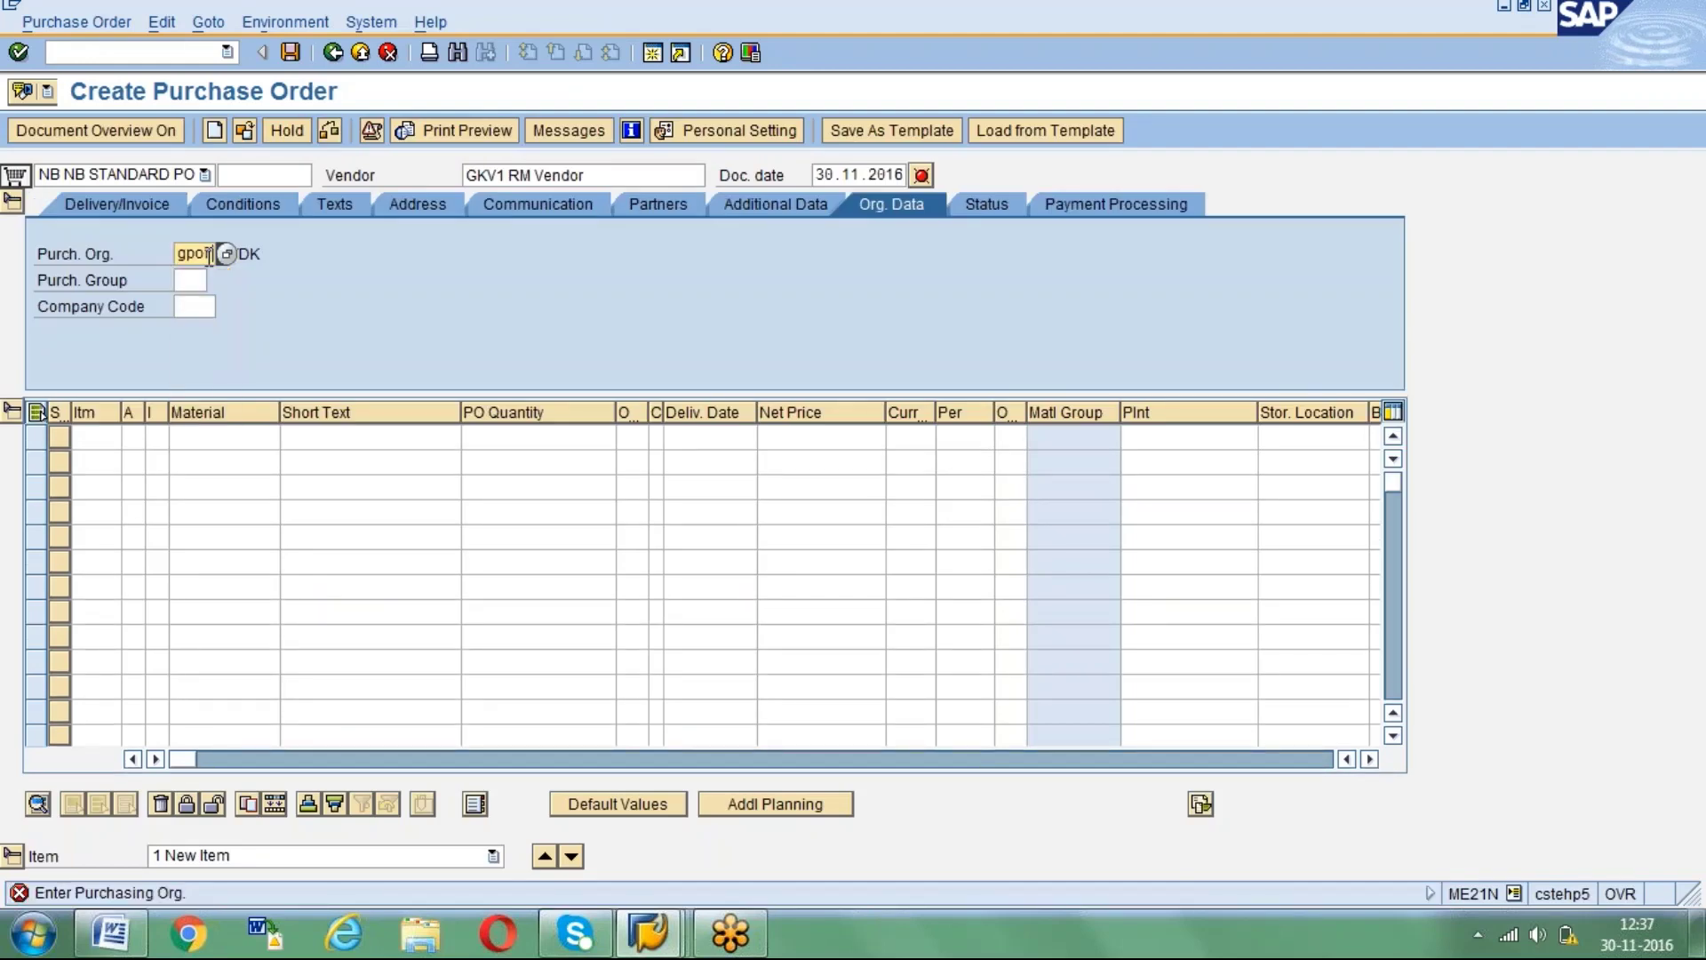
type("r")
key("Return")
left_click(190, 280)
left_click(190, 298)
key("Return")
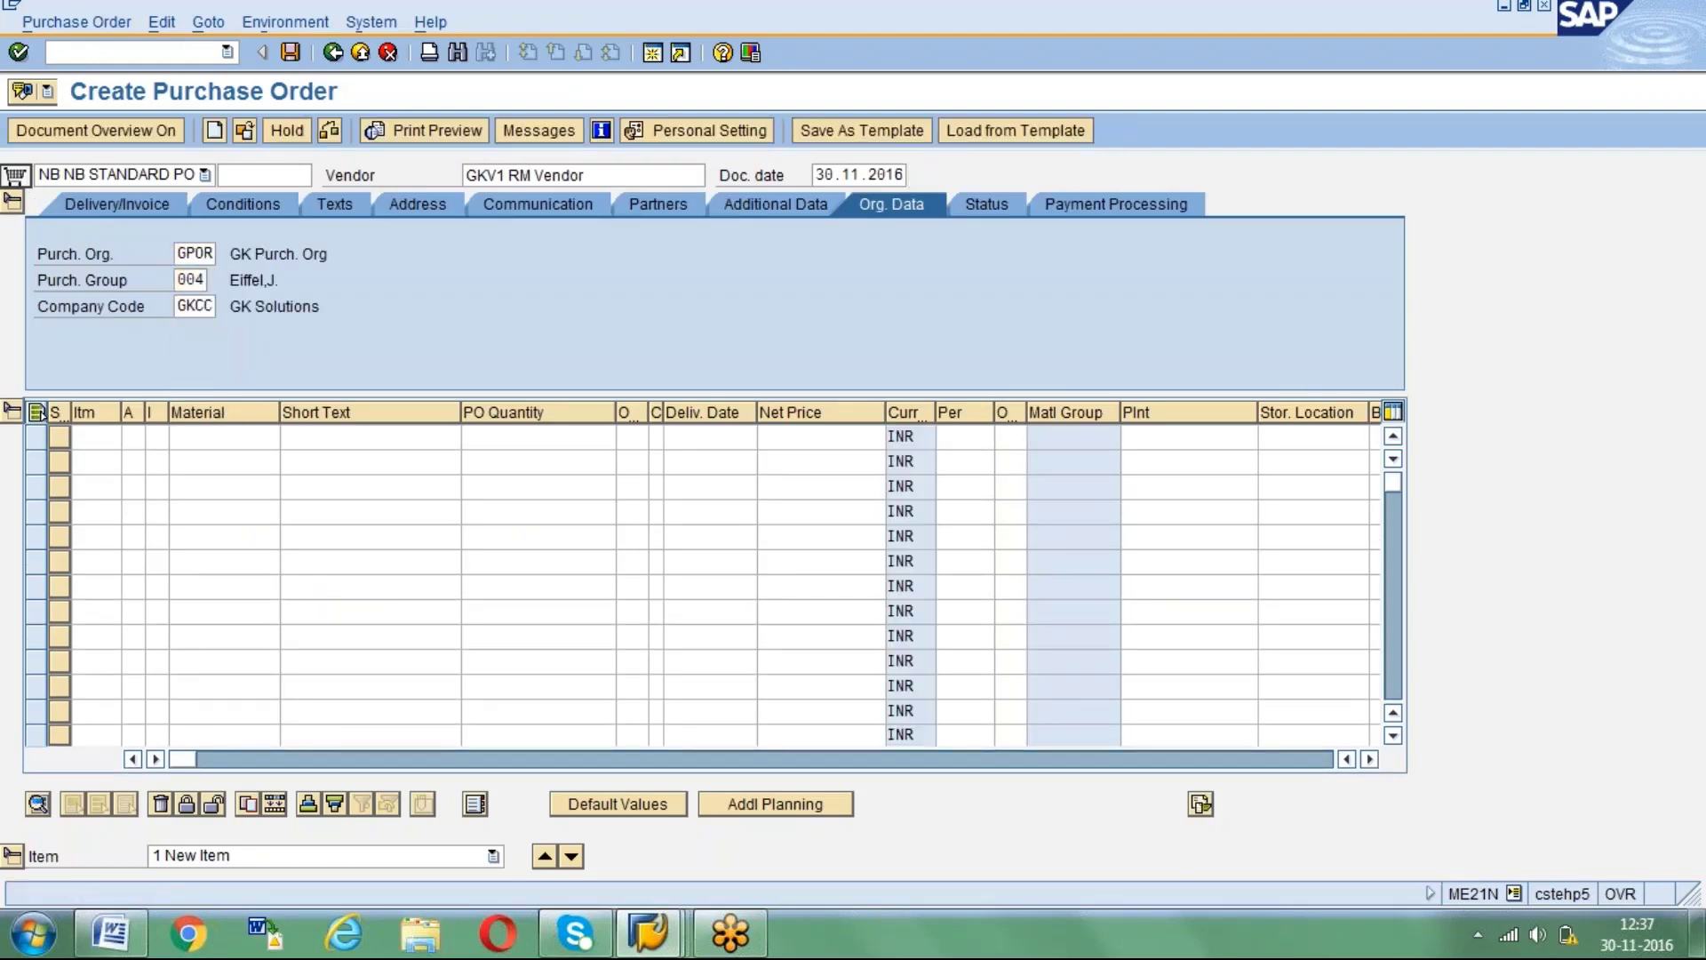
Enter an item for material 214 with plant GK Vizag and an order quantity of 100 KG.
left_click(199, 436)
key("Down")
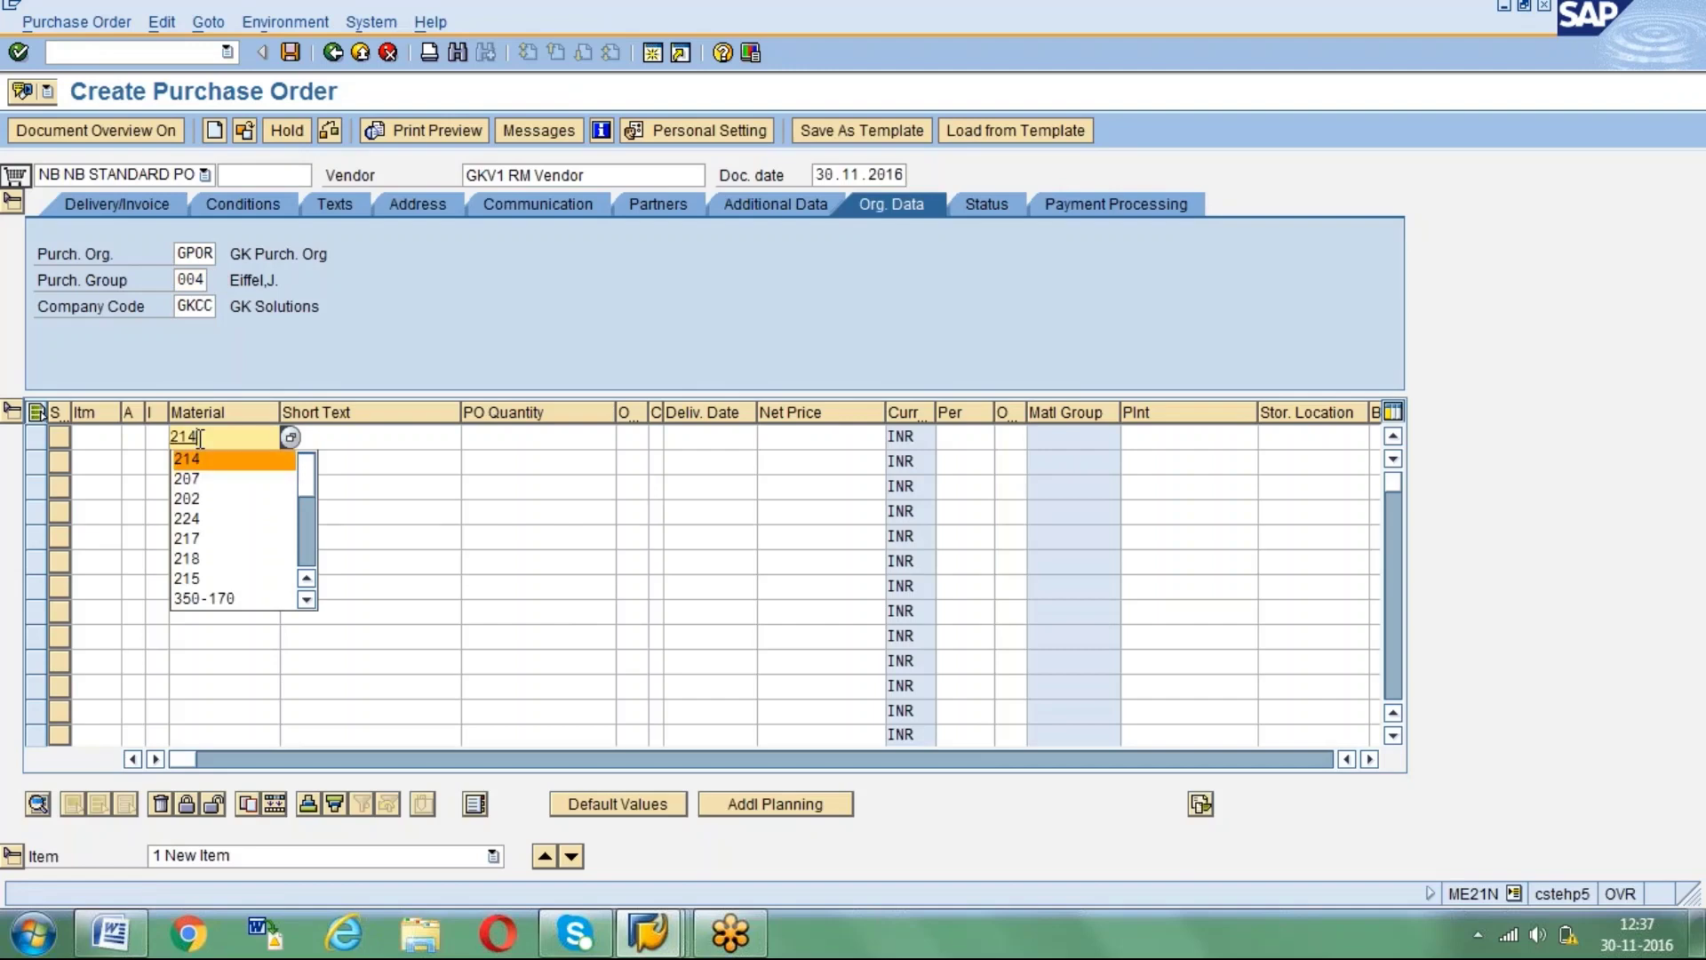
key("Return")
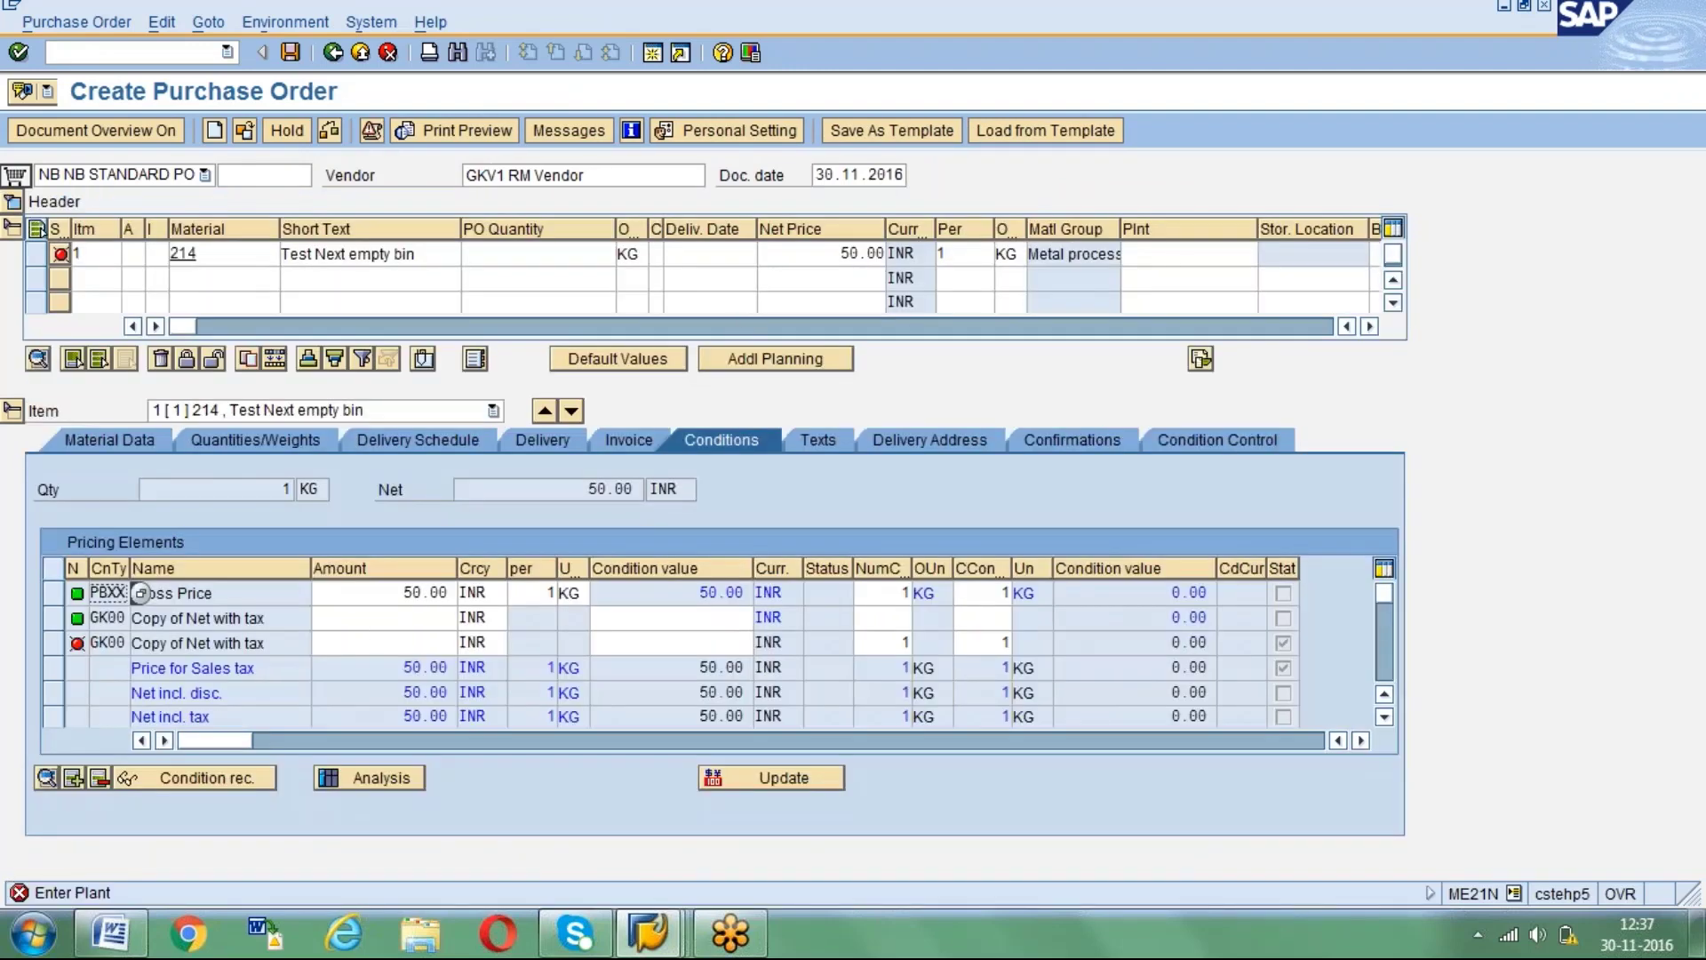
key("Down")
key("Return")
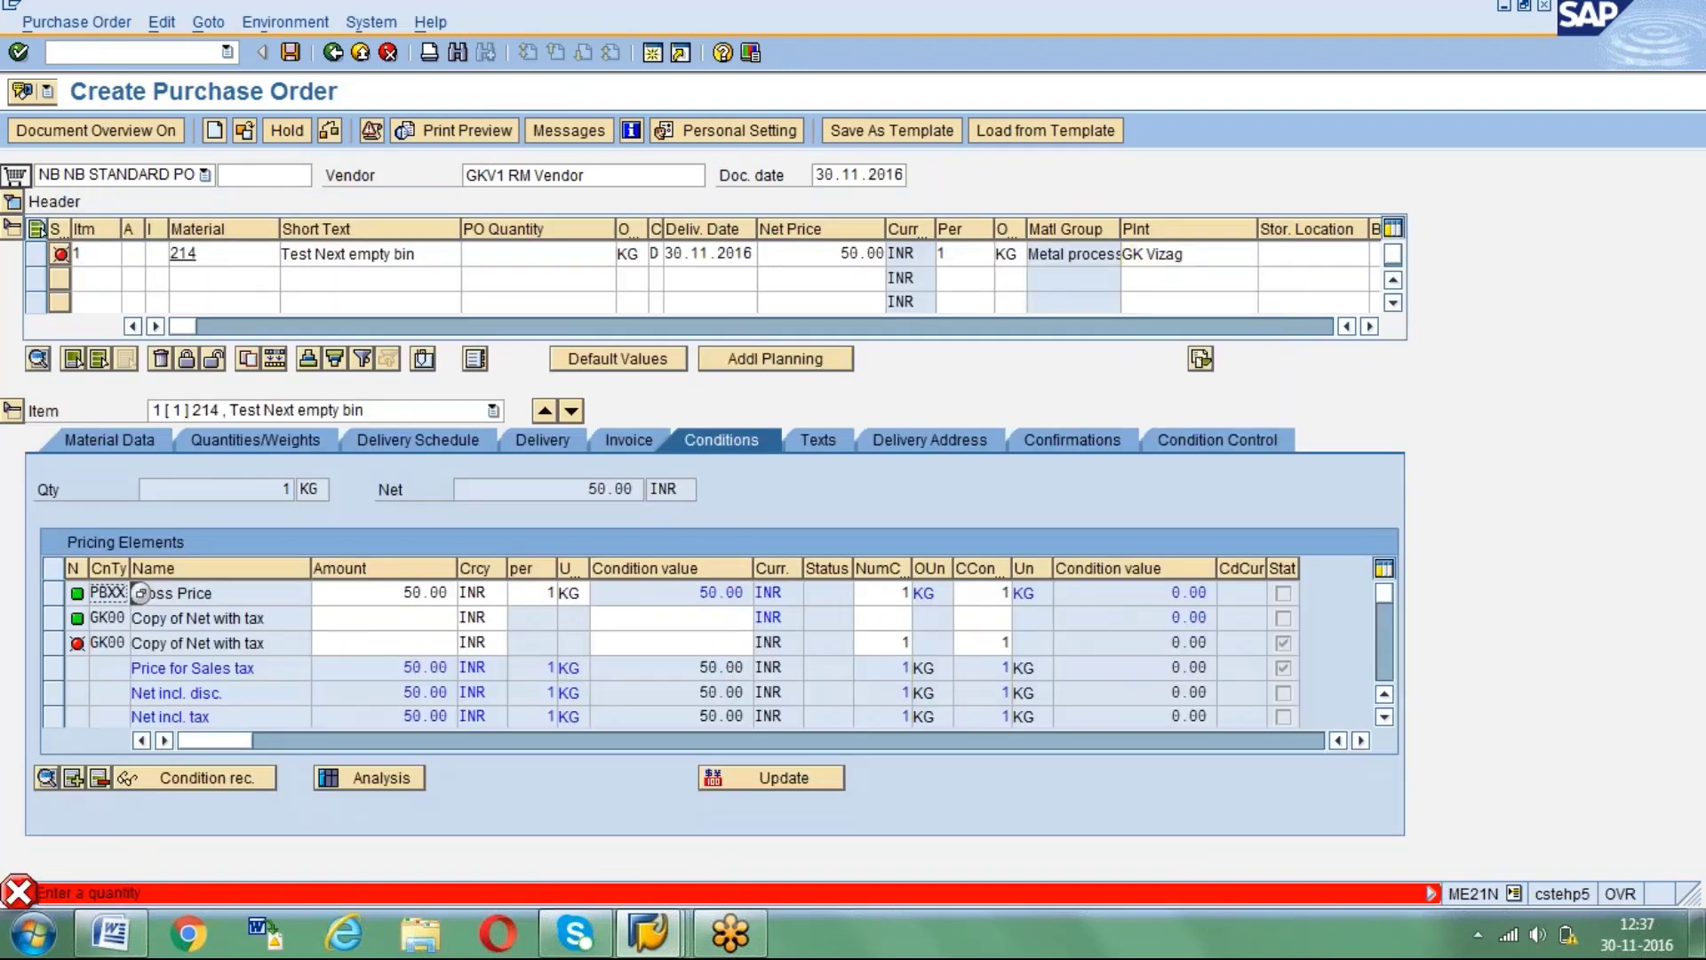
left_click(565, 255)
type("100")
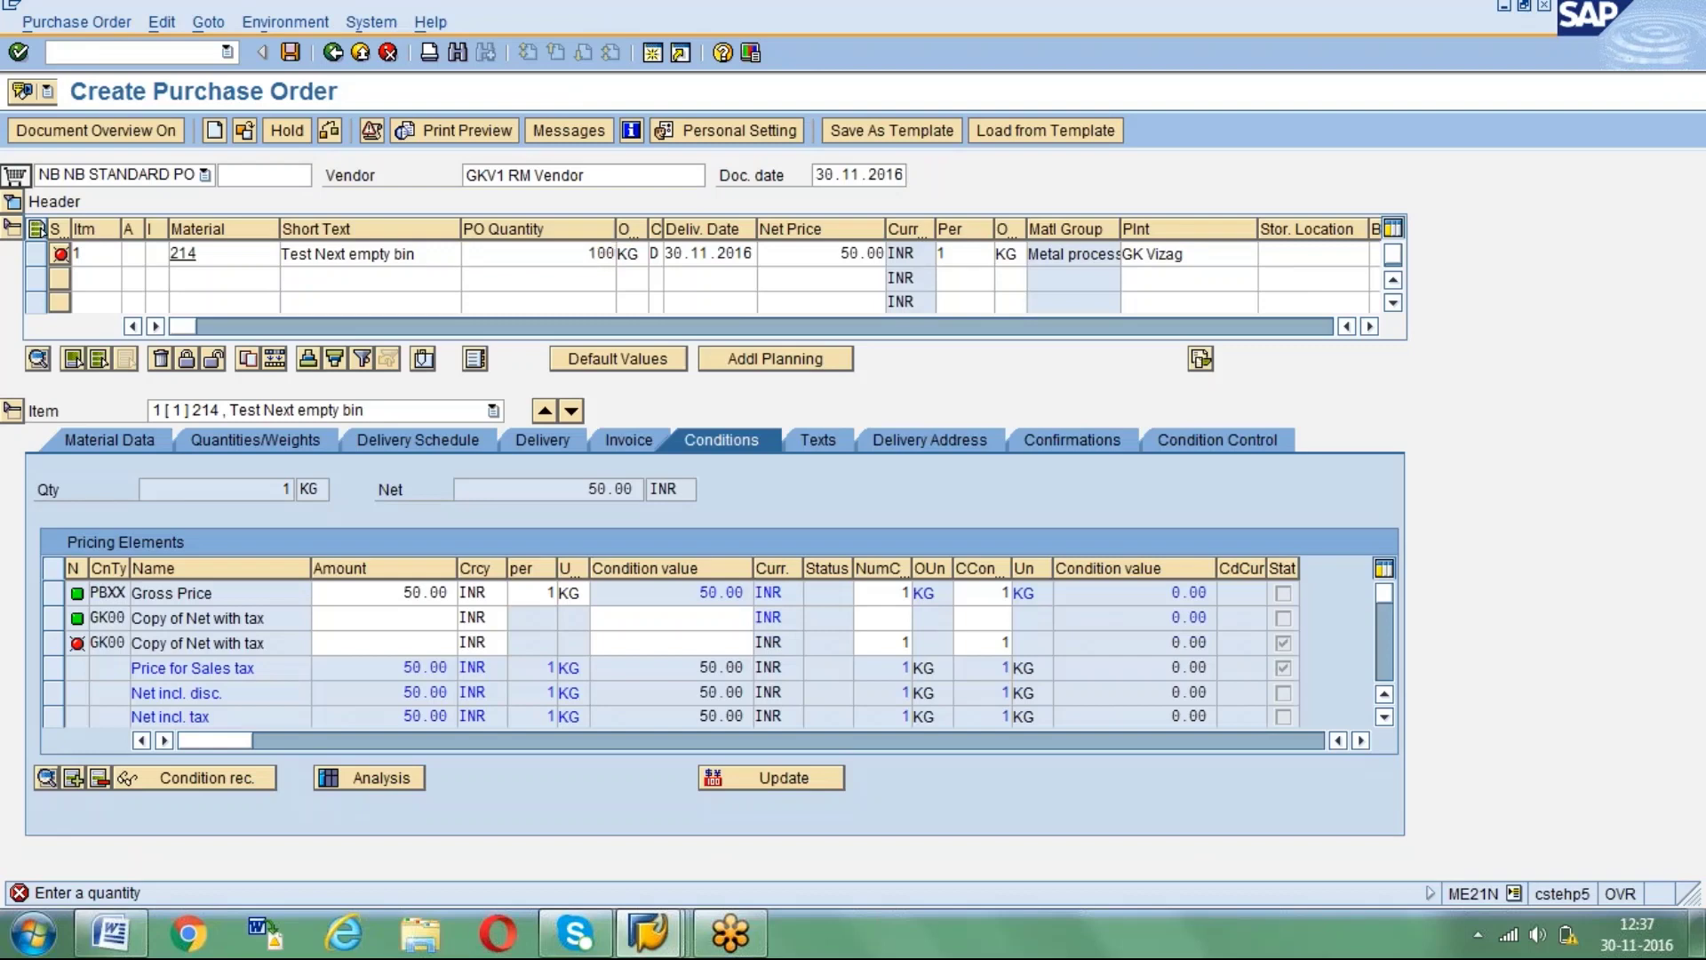
key("Return")
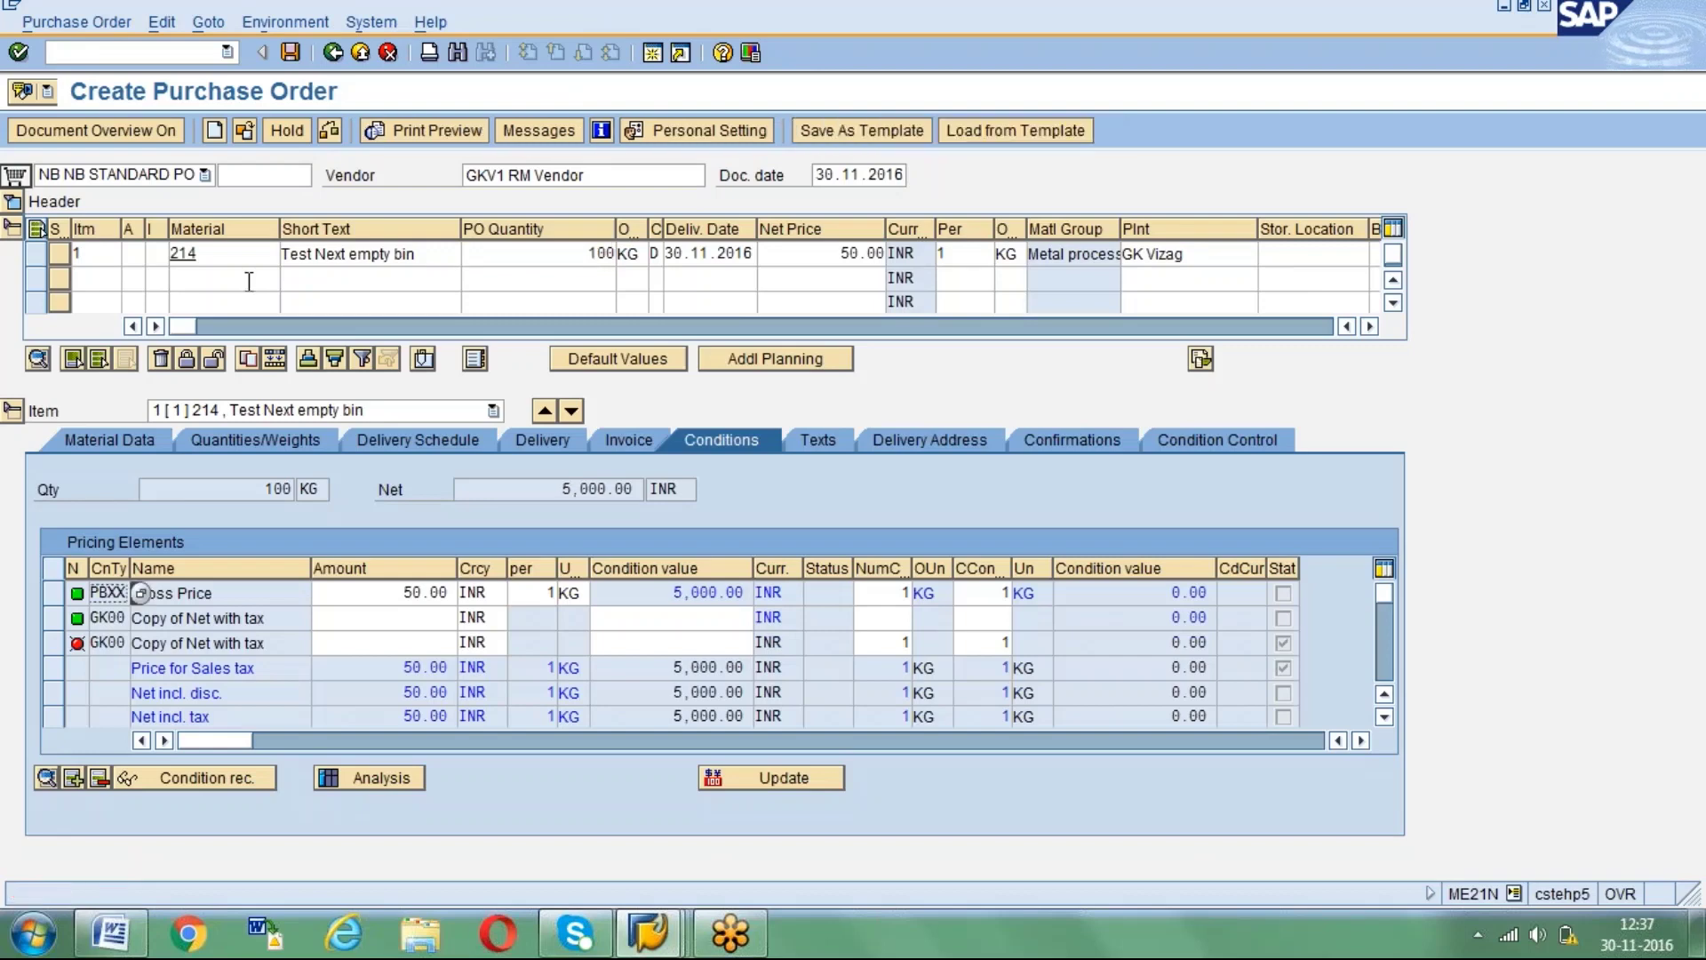
Assign account assignment category K to the item and enter cost center GKservice.
left_click(133, 256)
type("k")
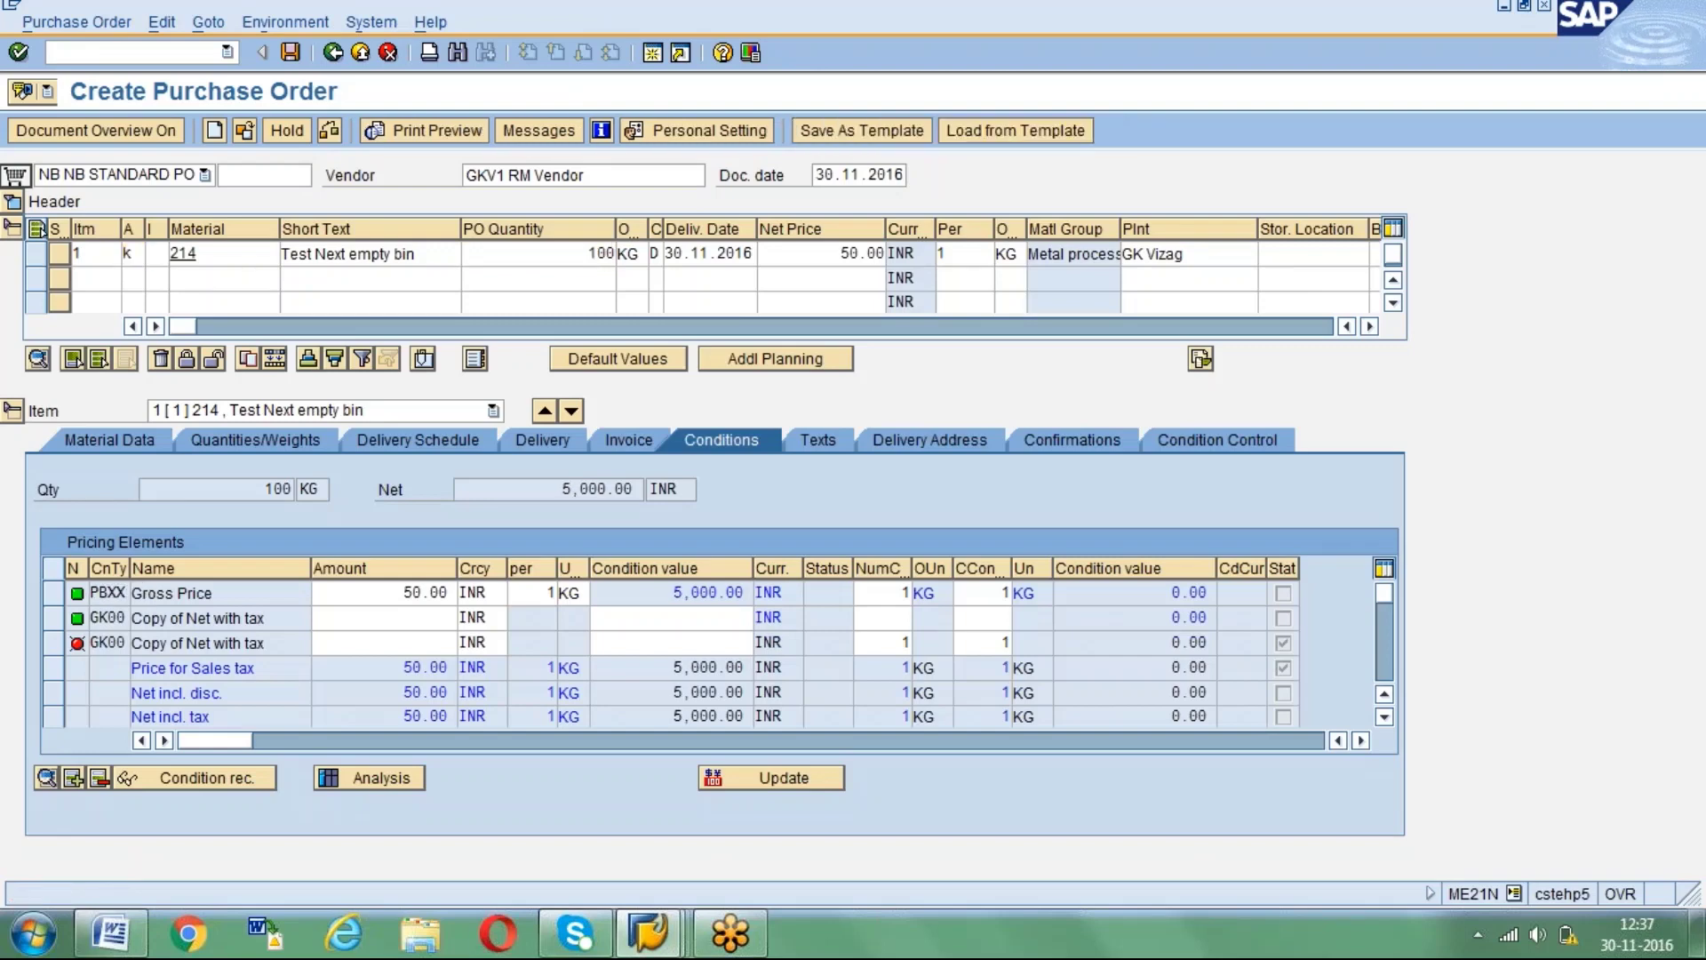
key("Return")
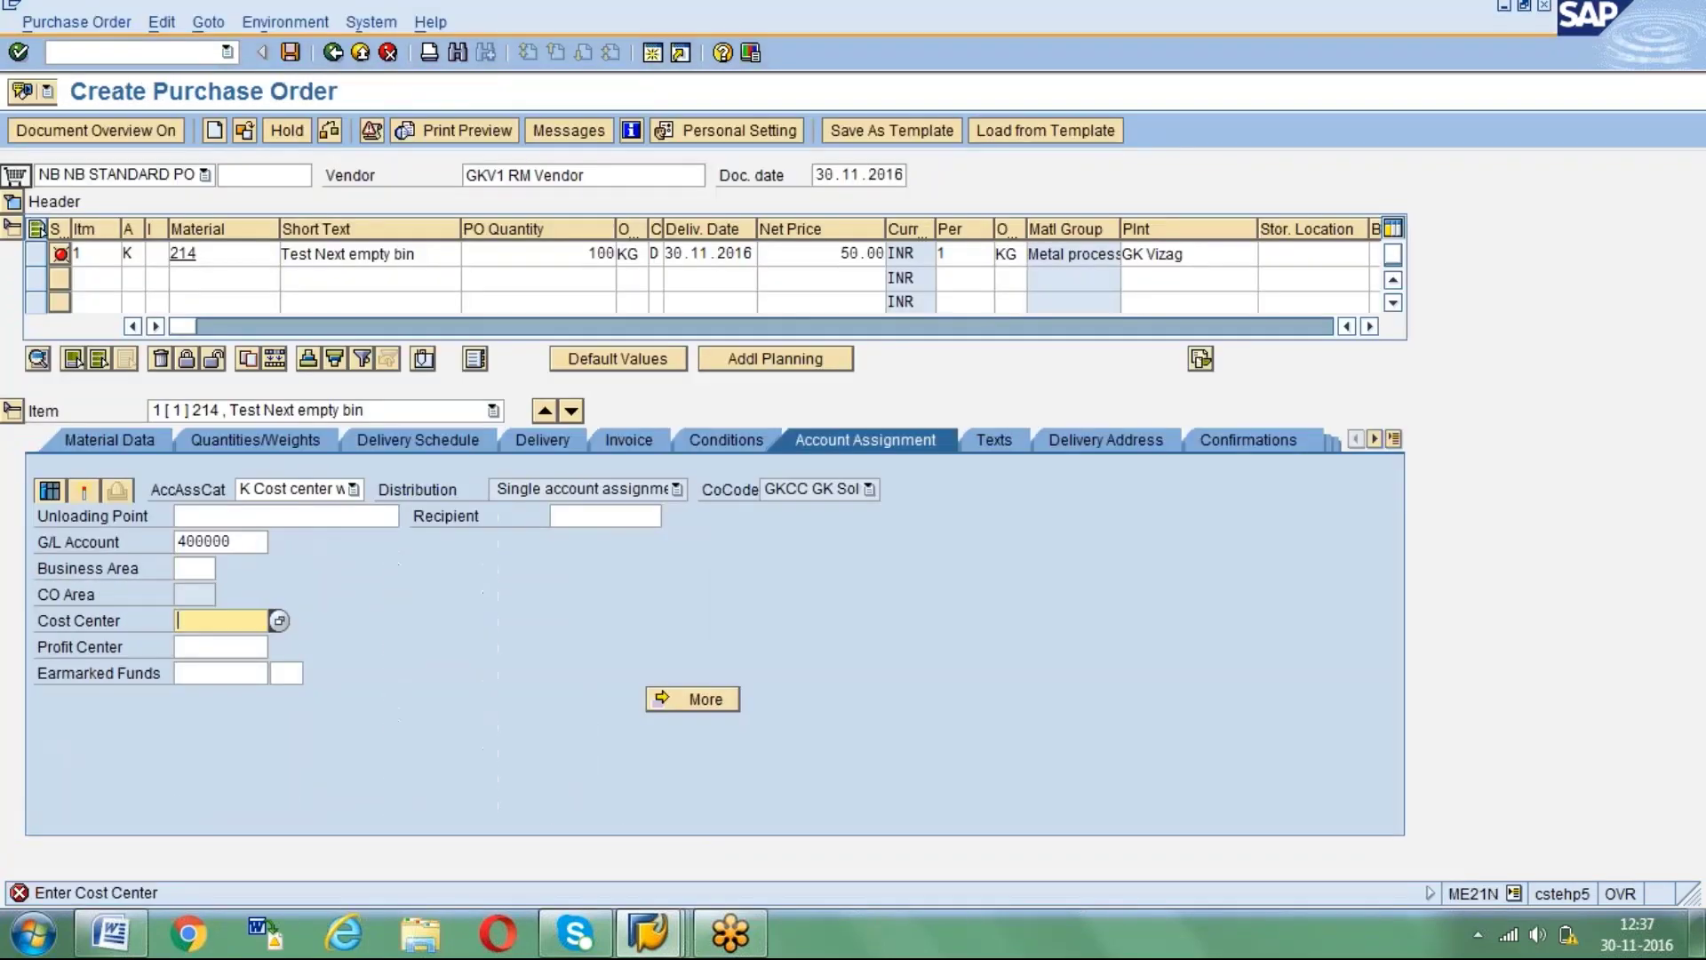
key("BackSpace")
key("Return")
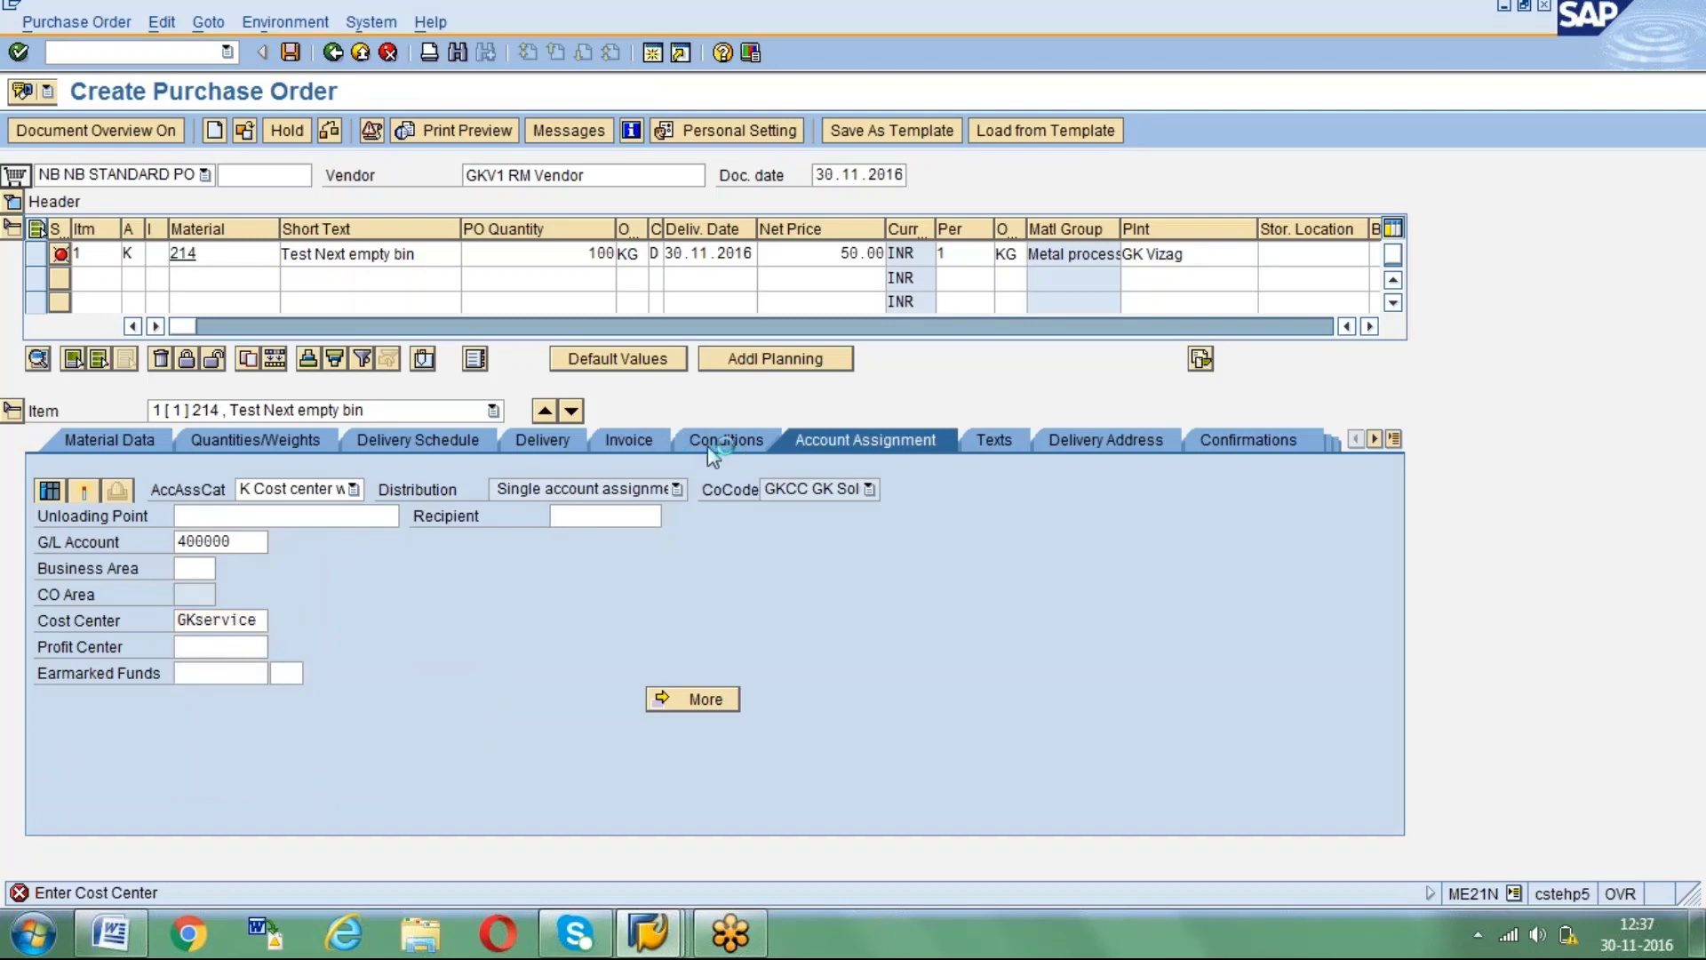
key("Return")
Review the item's invoice and delivery indicators and compare the Goods Receipt setting with category Z in customizing.
left_click(617, 441)
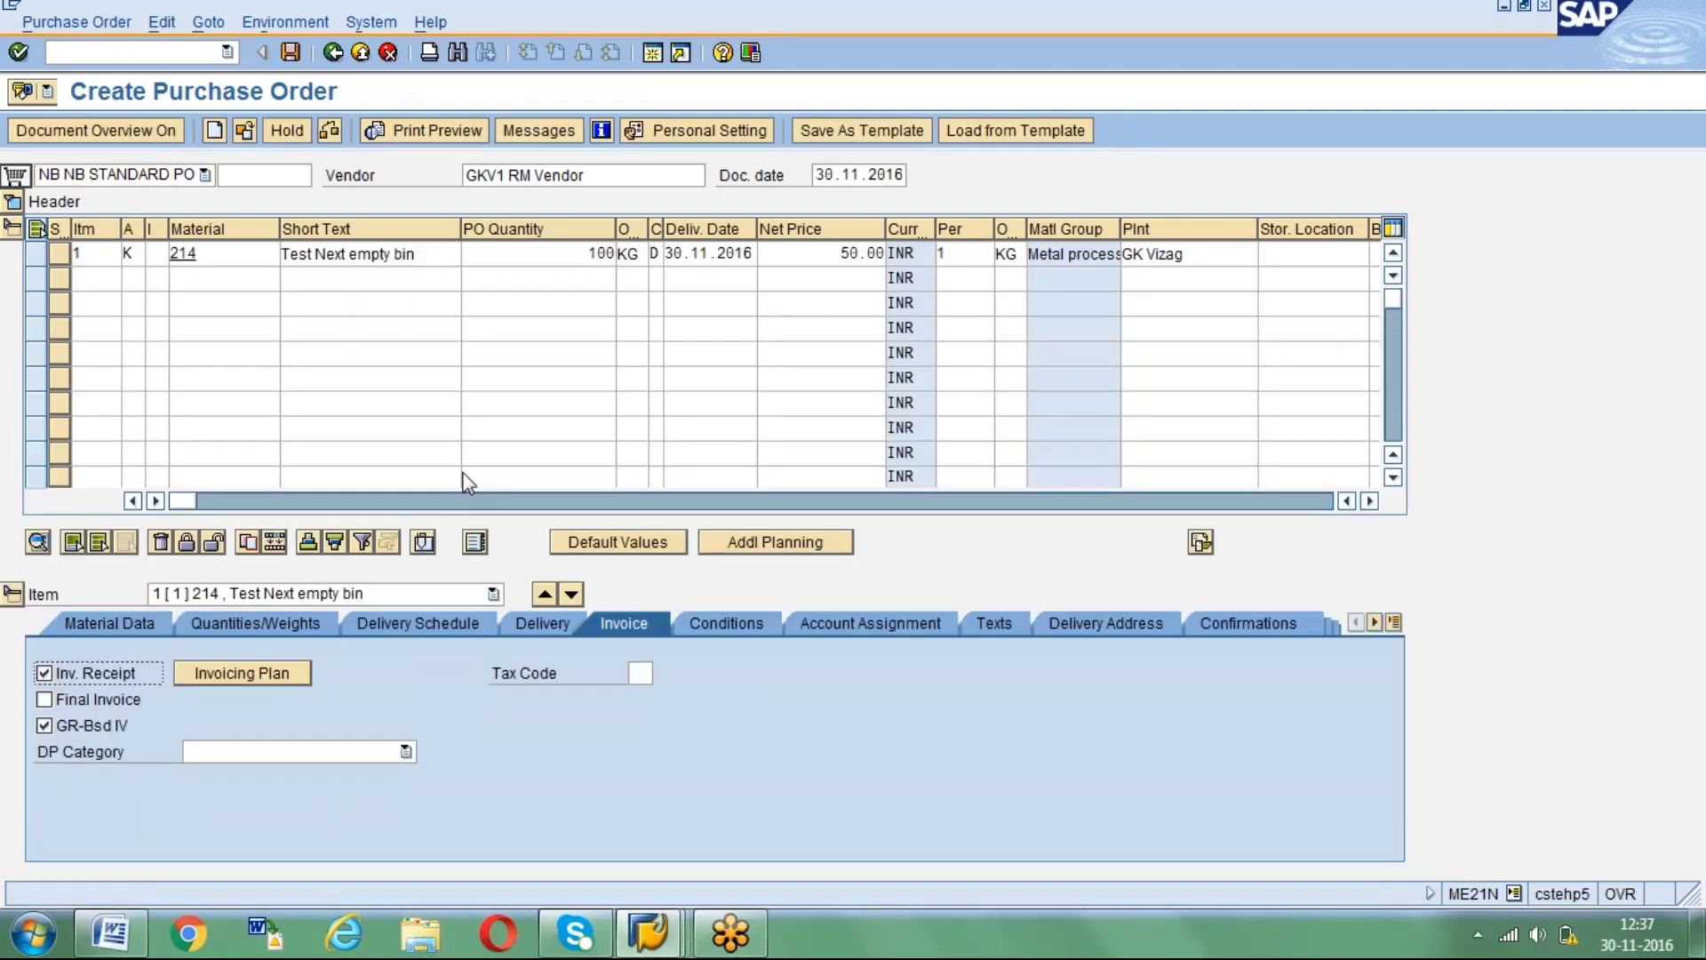
left_click(542, 622)
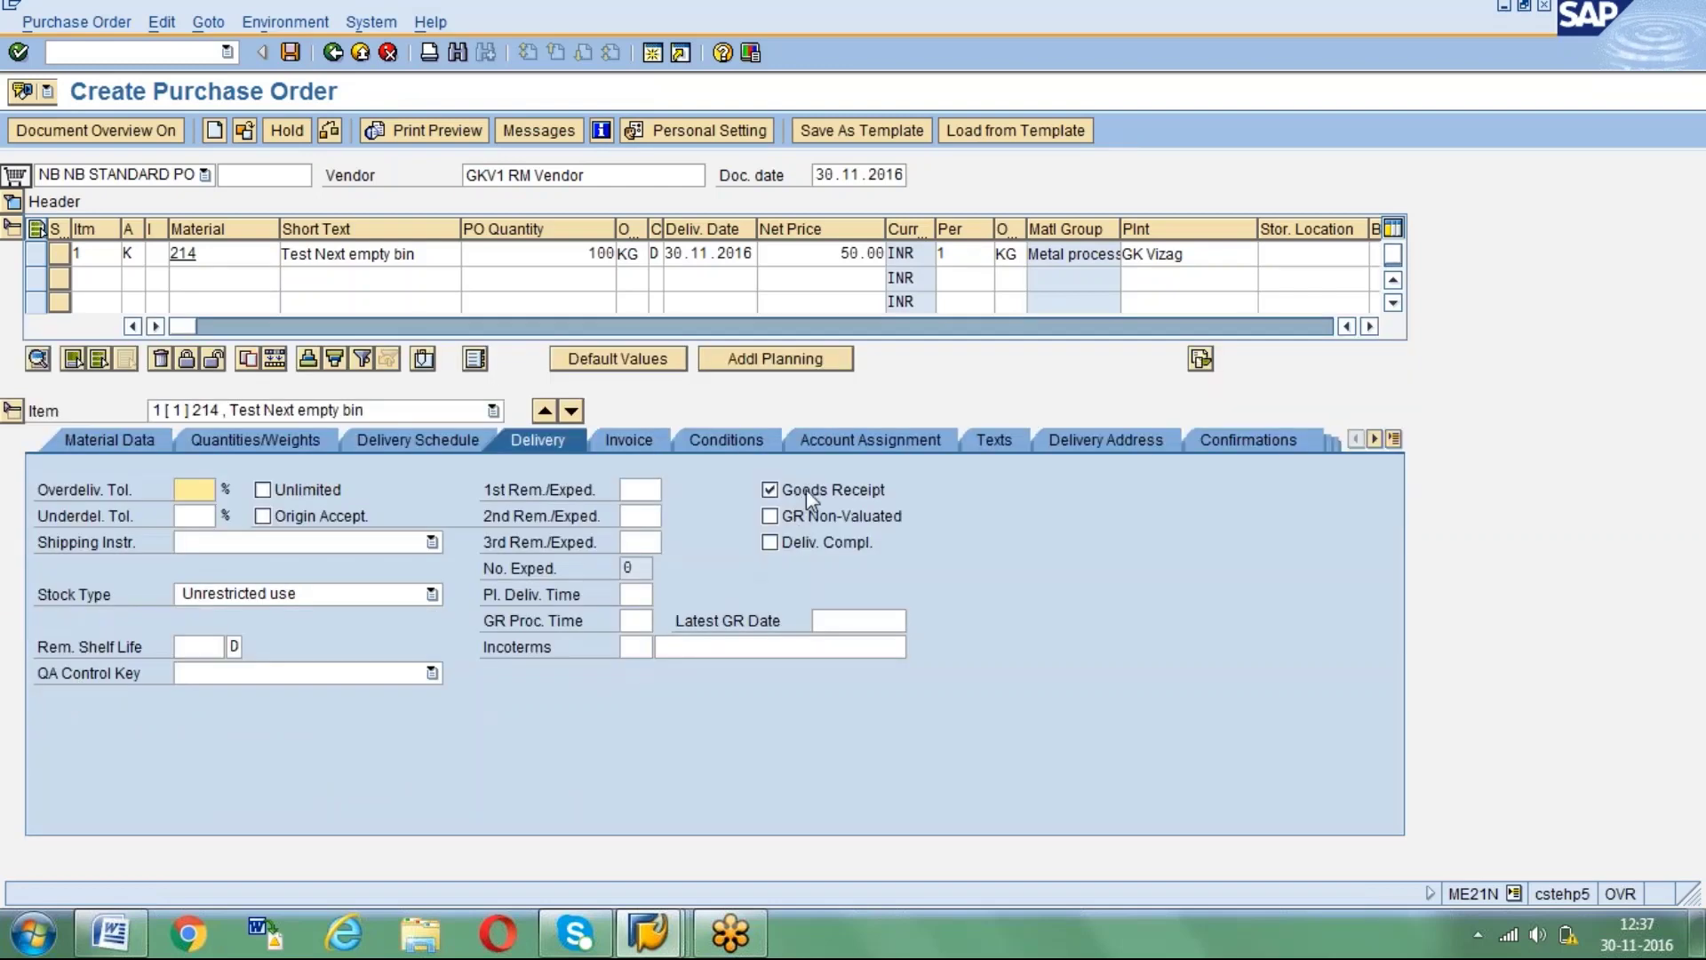
key("alt+Tab")
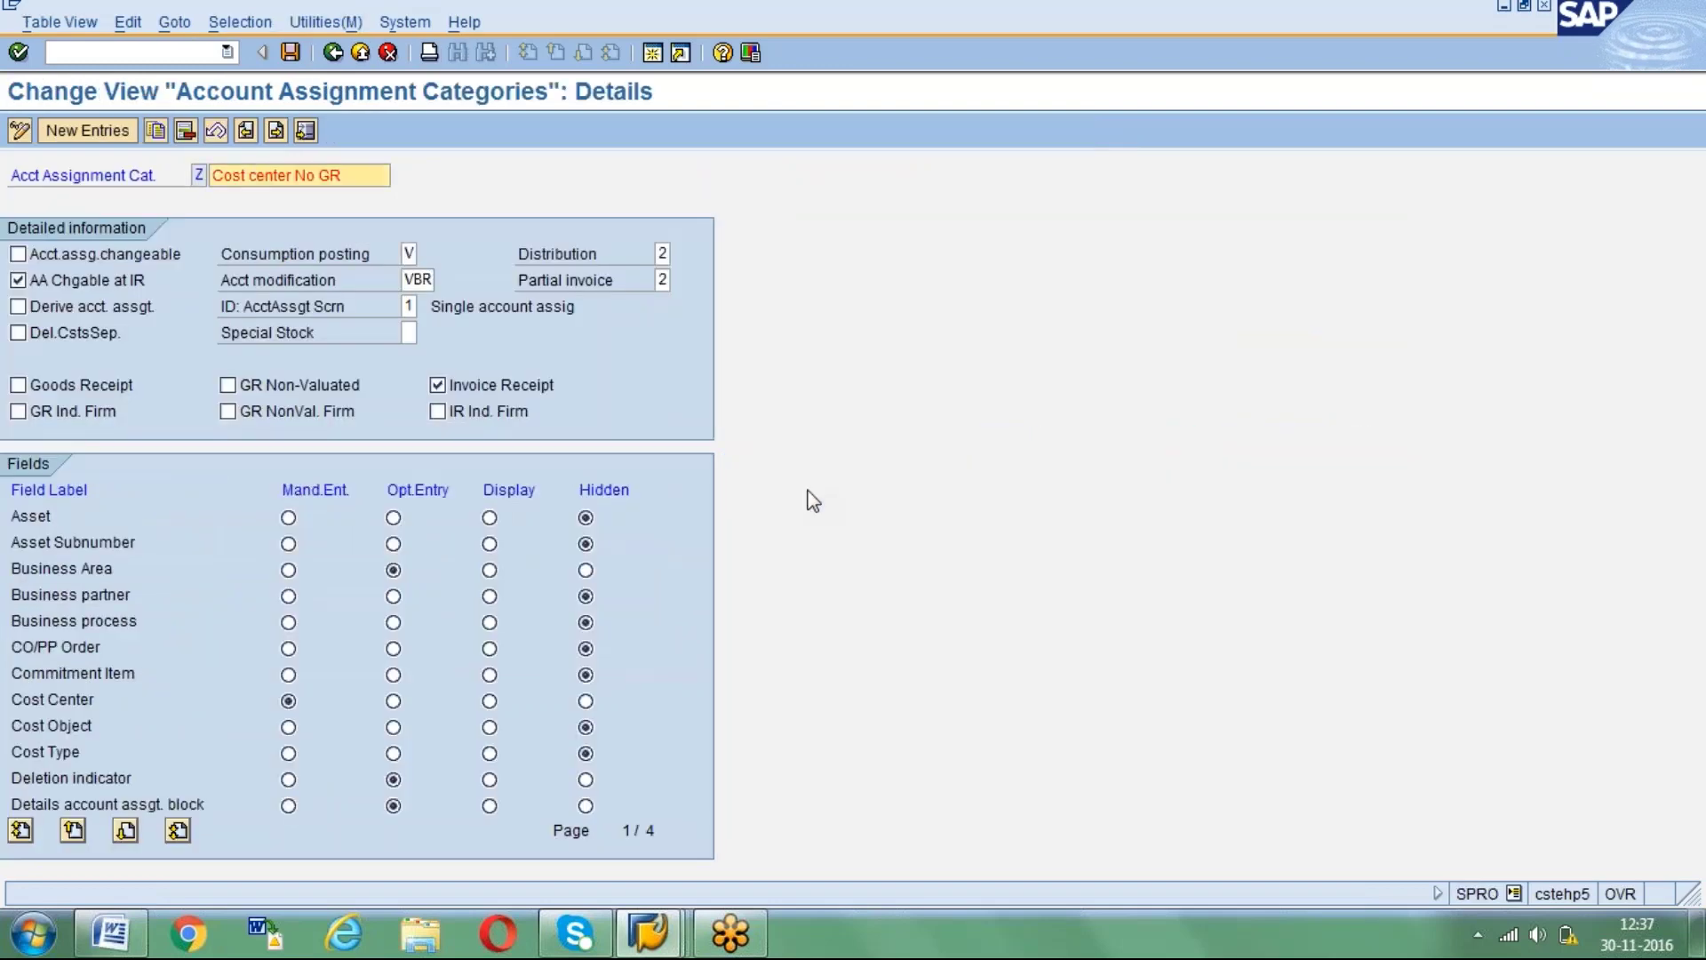
key("alt+Tab")
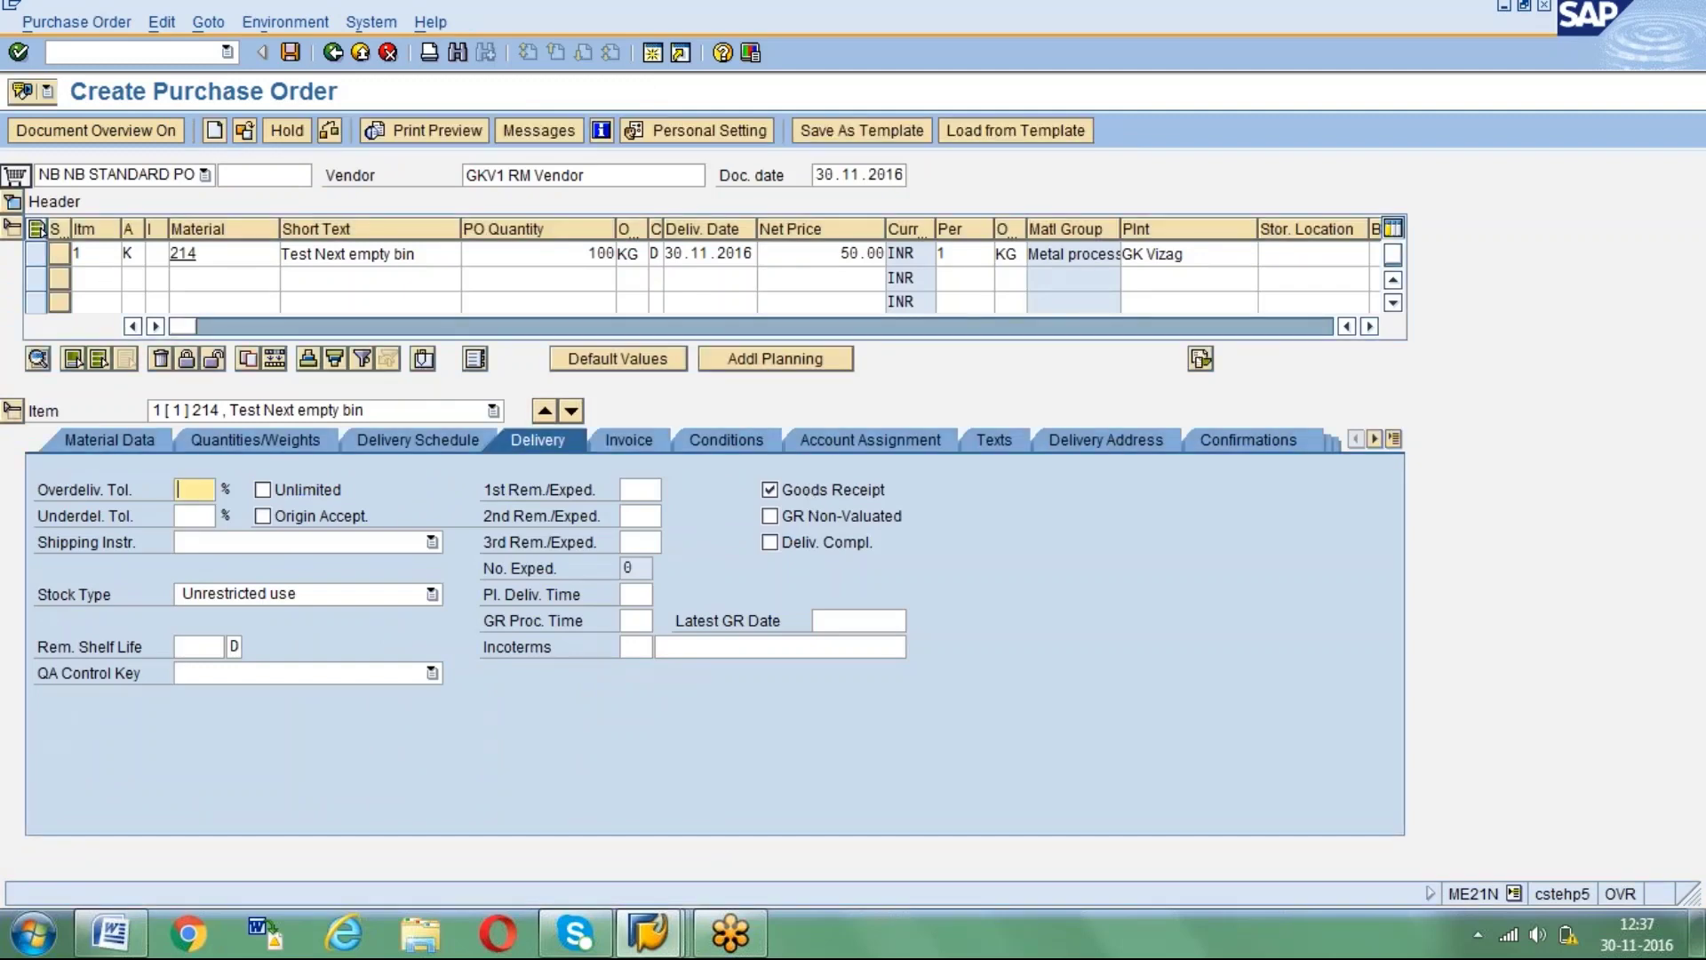
Copy item 1 as a second item, change the copy's account assignment category to Z and check the purchase order.
left_click(34, 254)
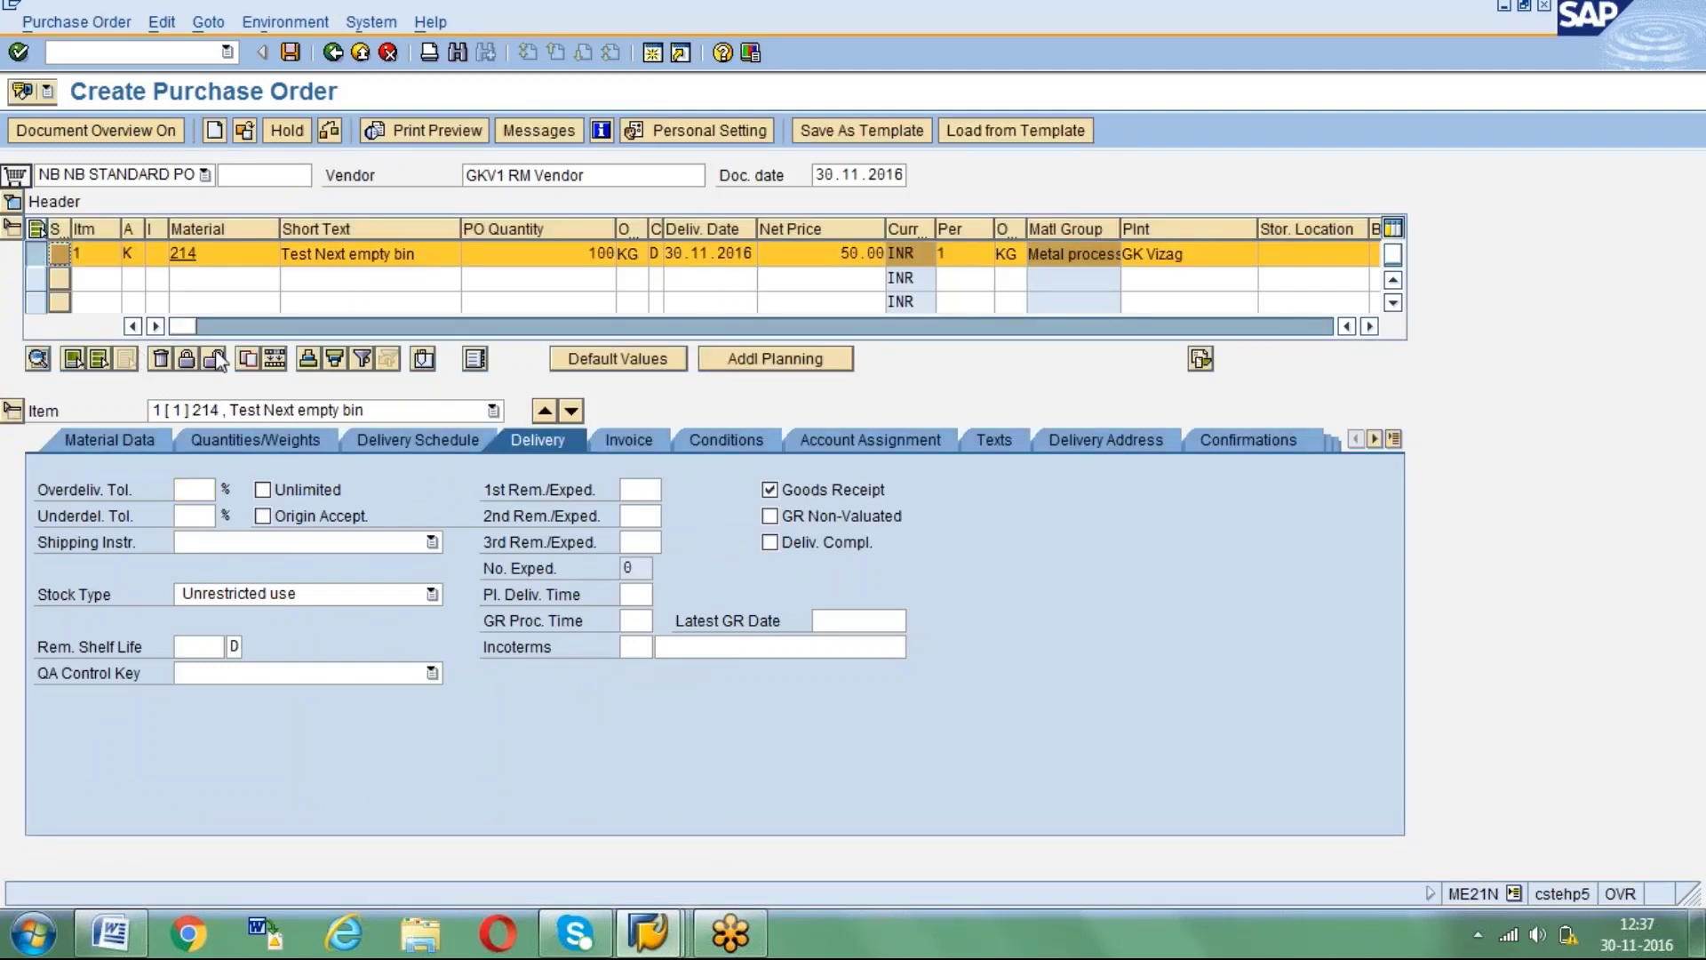
left_click(248, 358)
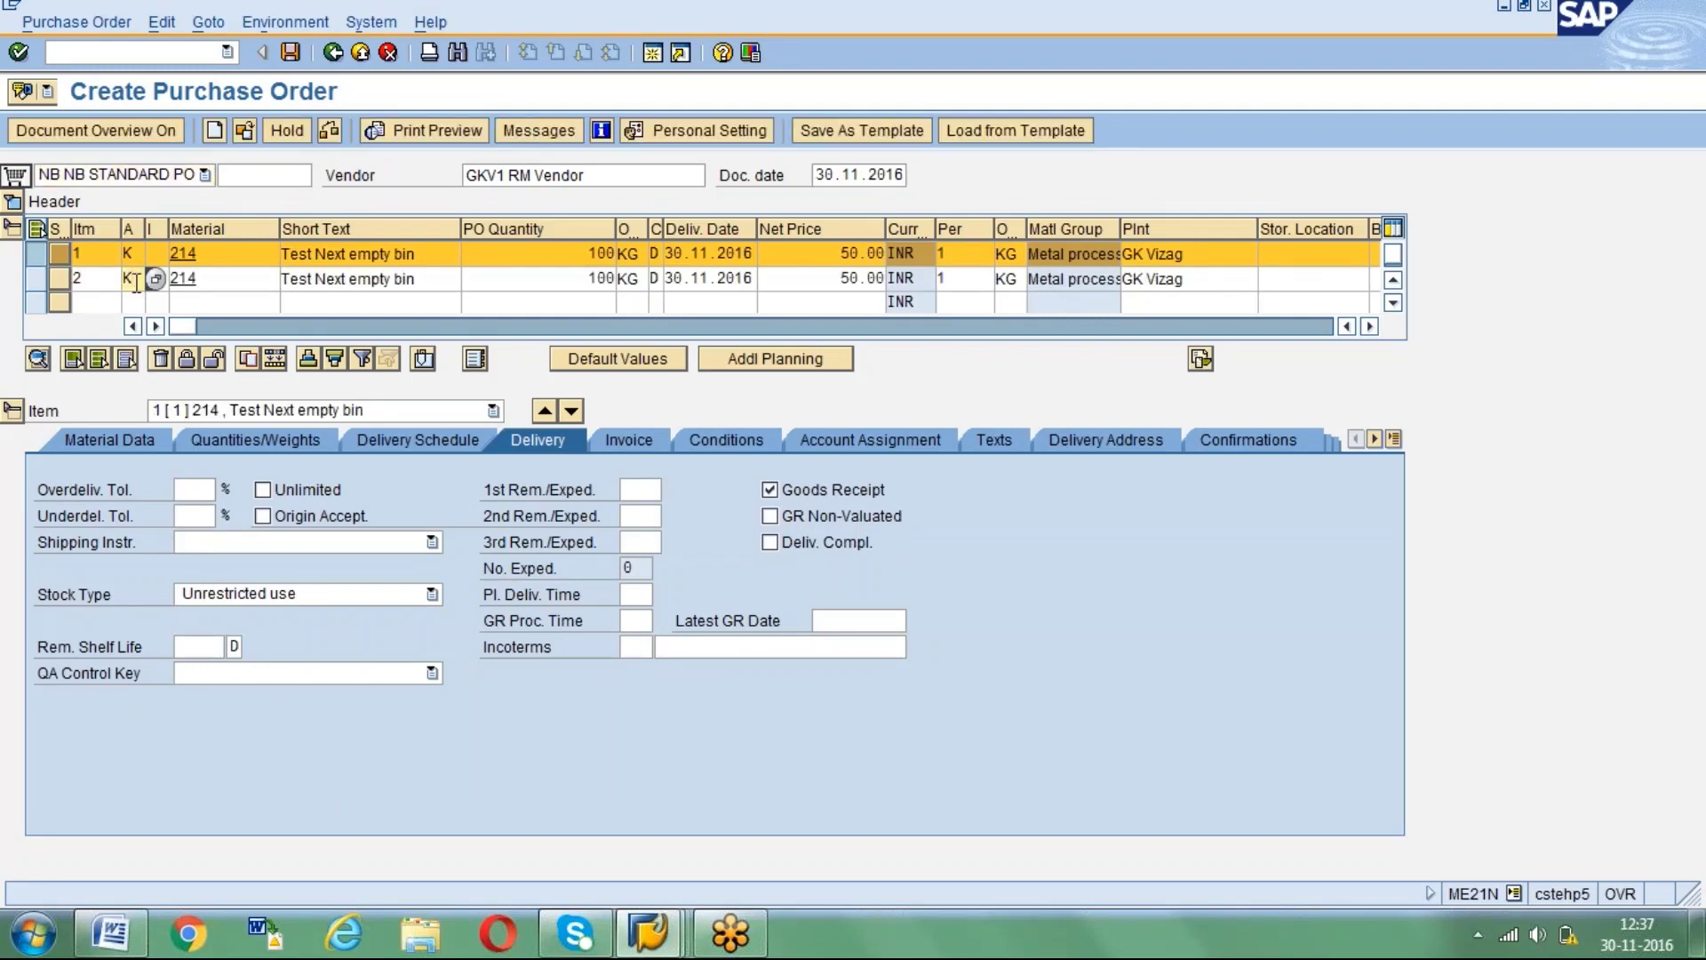
left_click(136, 282)
left_click(138, 387)
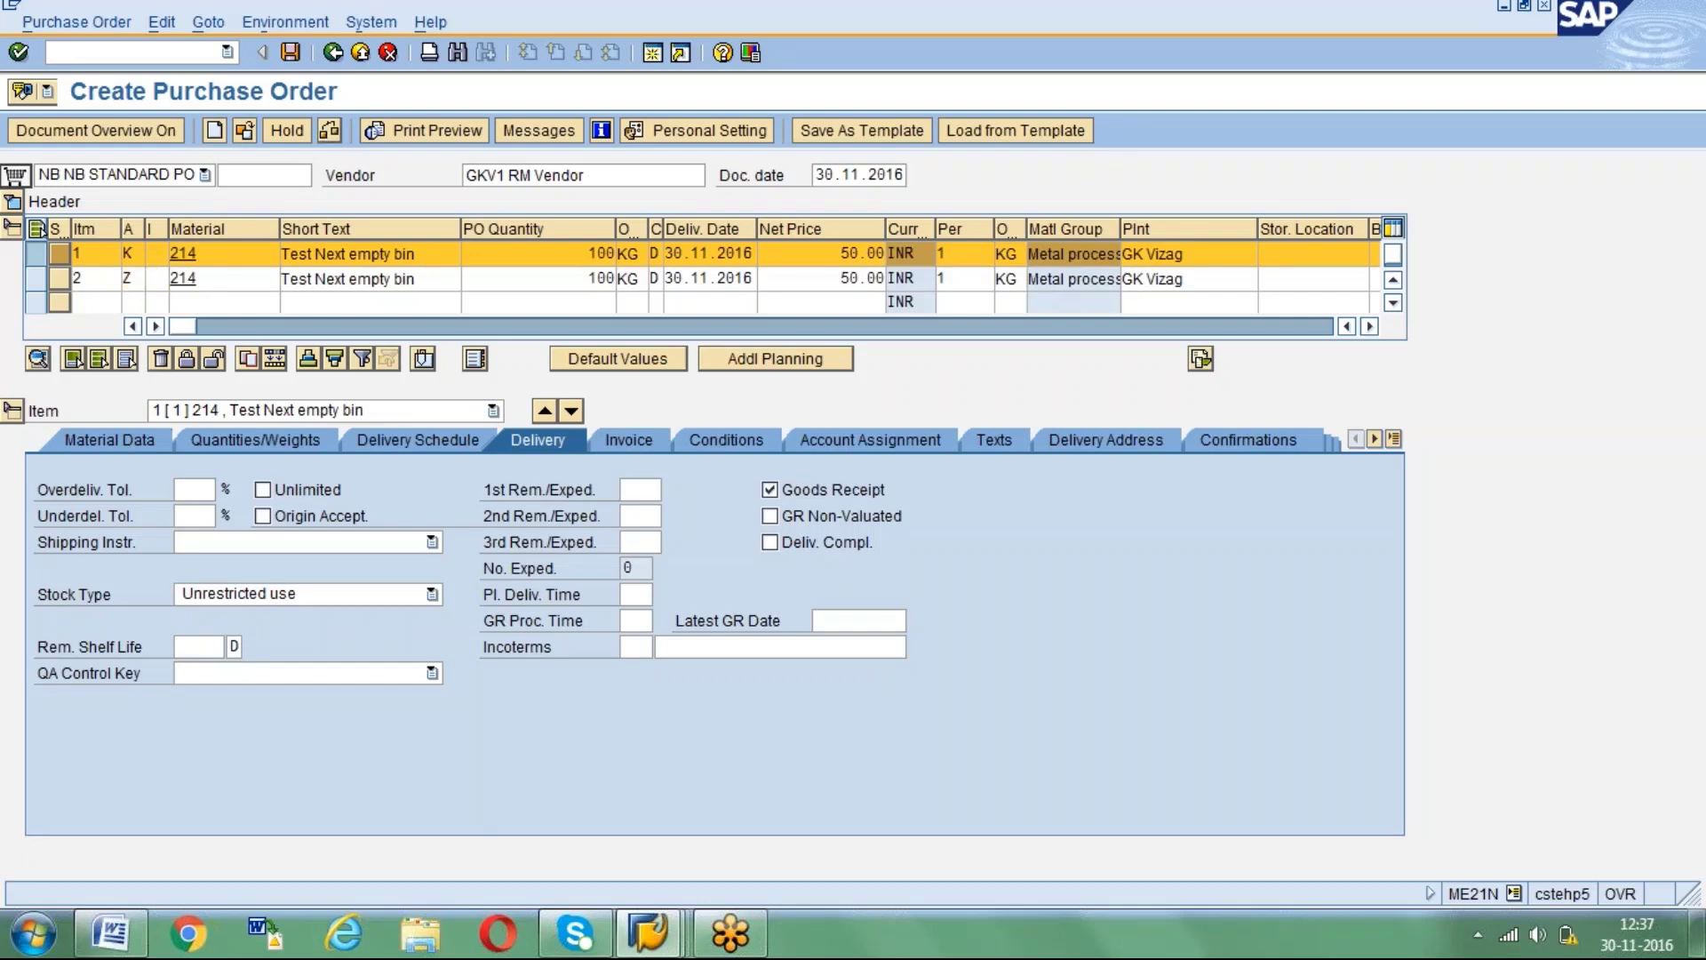
key("ctrl+F3")
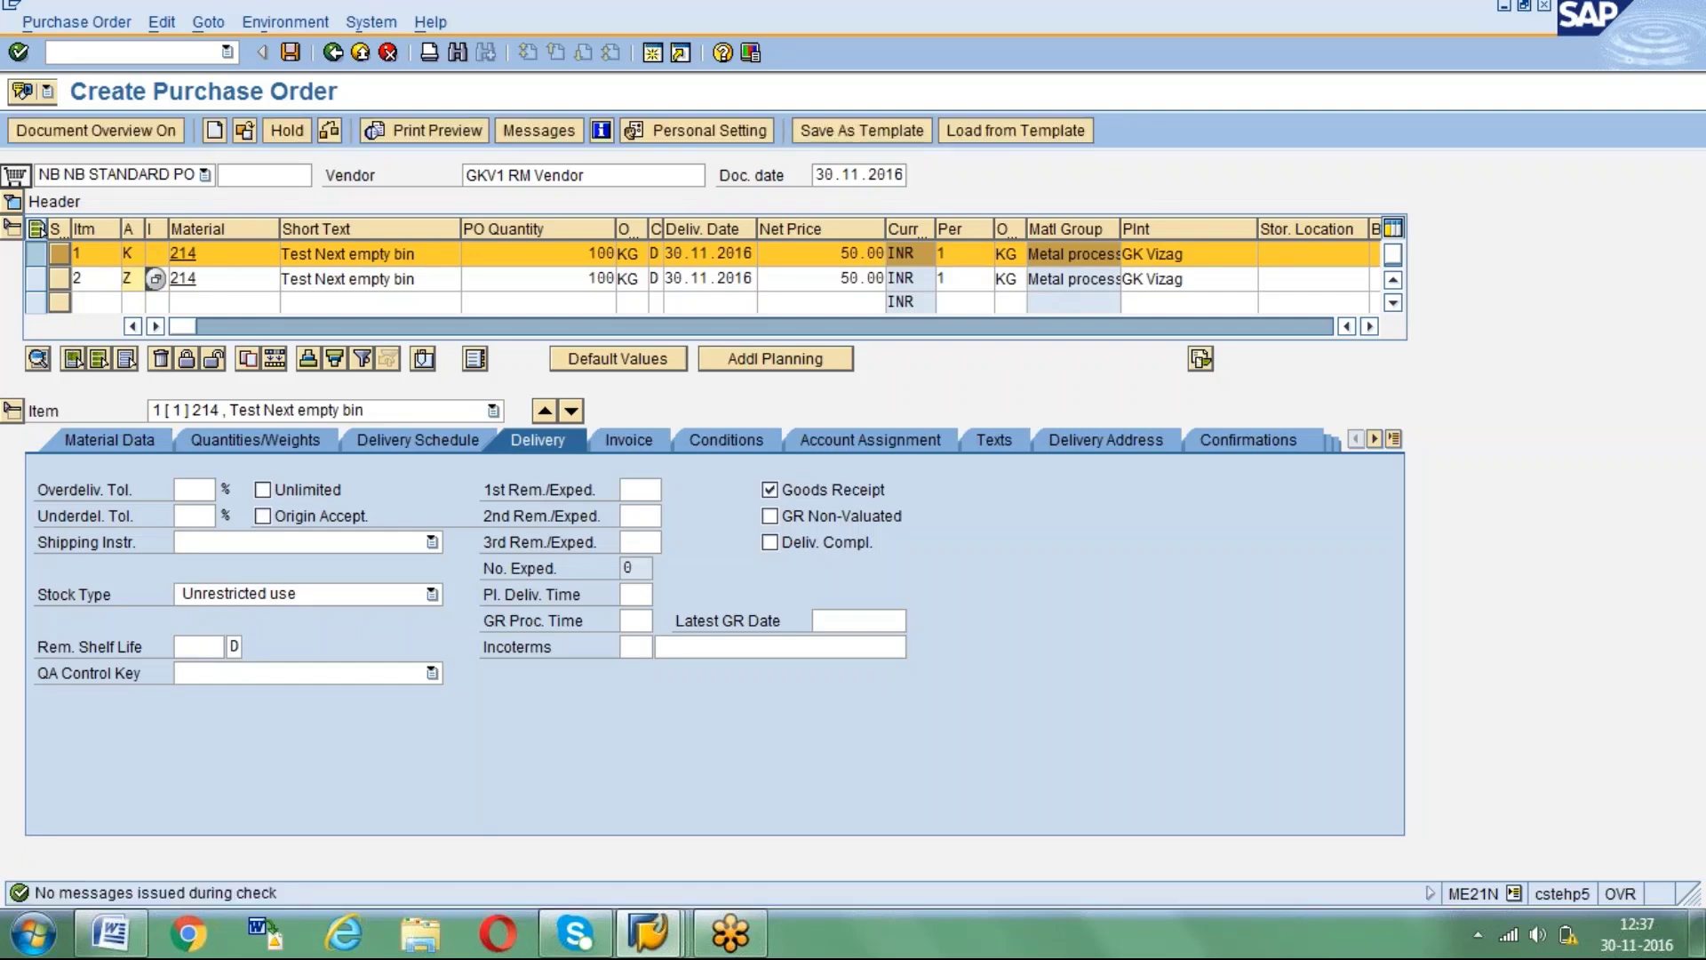
Compare the Goods Receipt indicator in the delivery details of items 1 and 2 with category Z's customizing settings.
left_click(480, 410)
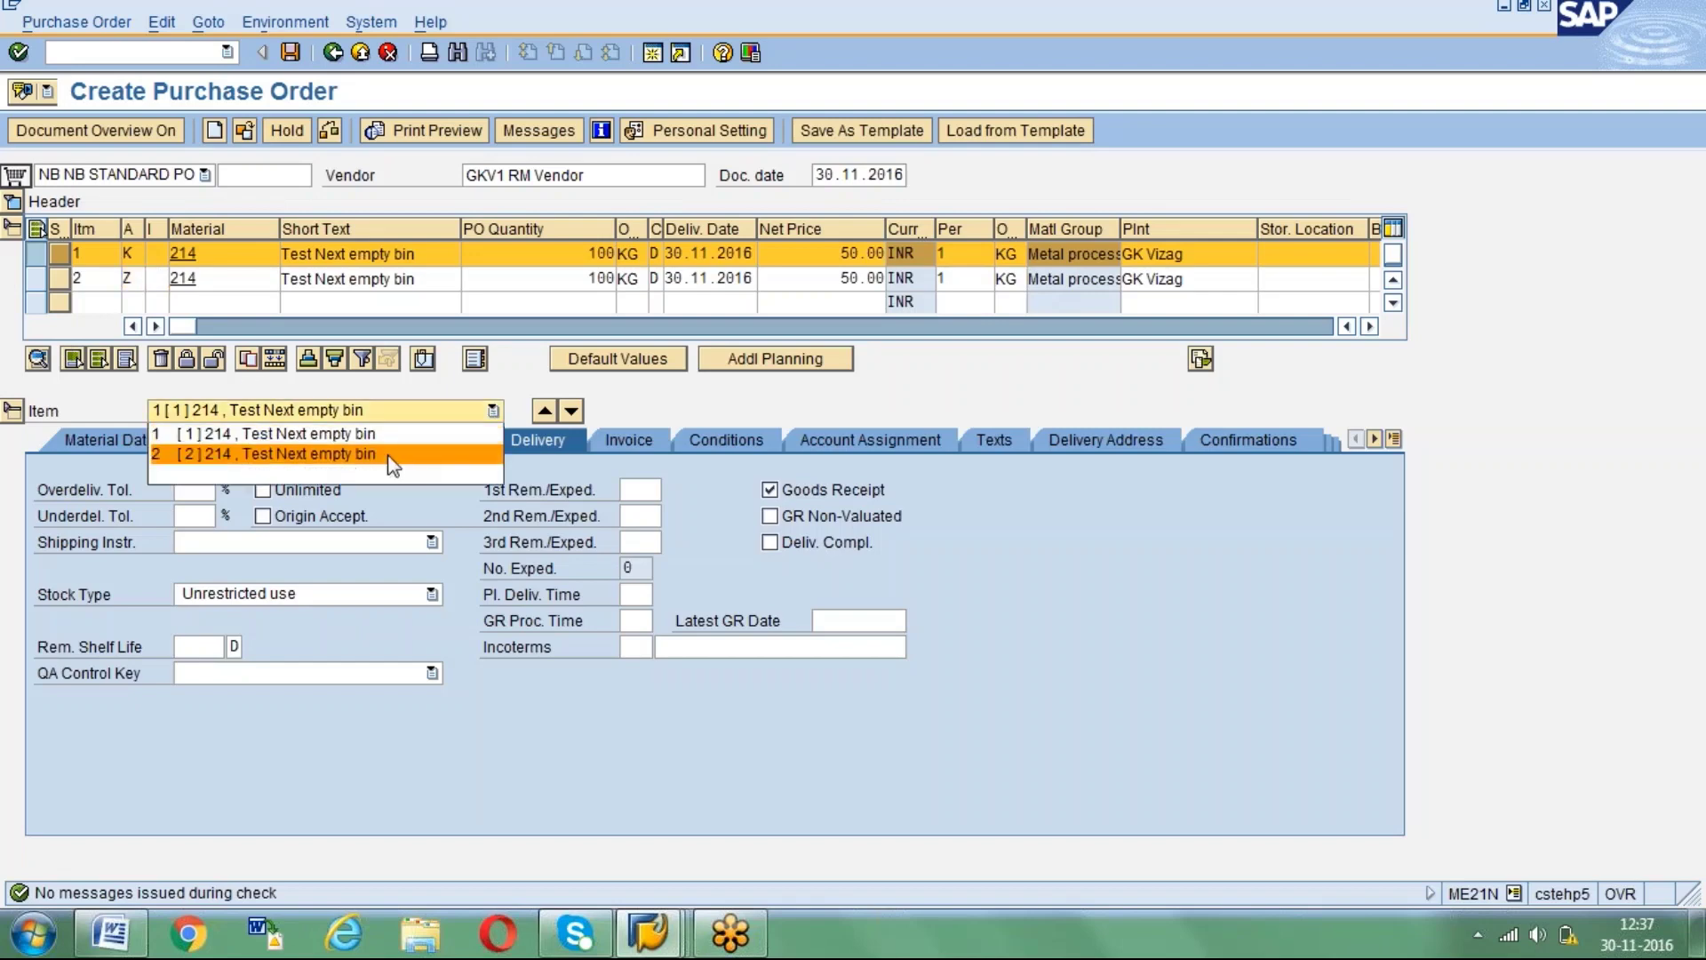
left_click(387, 455)
left_click(770, 490)
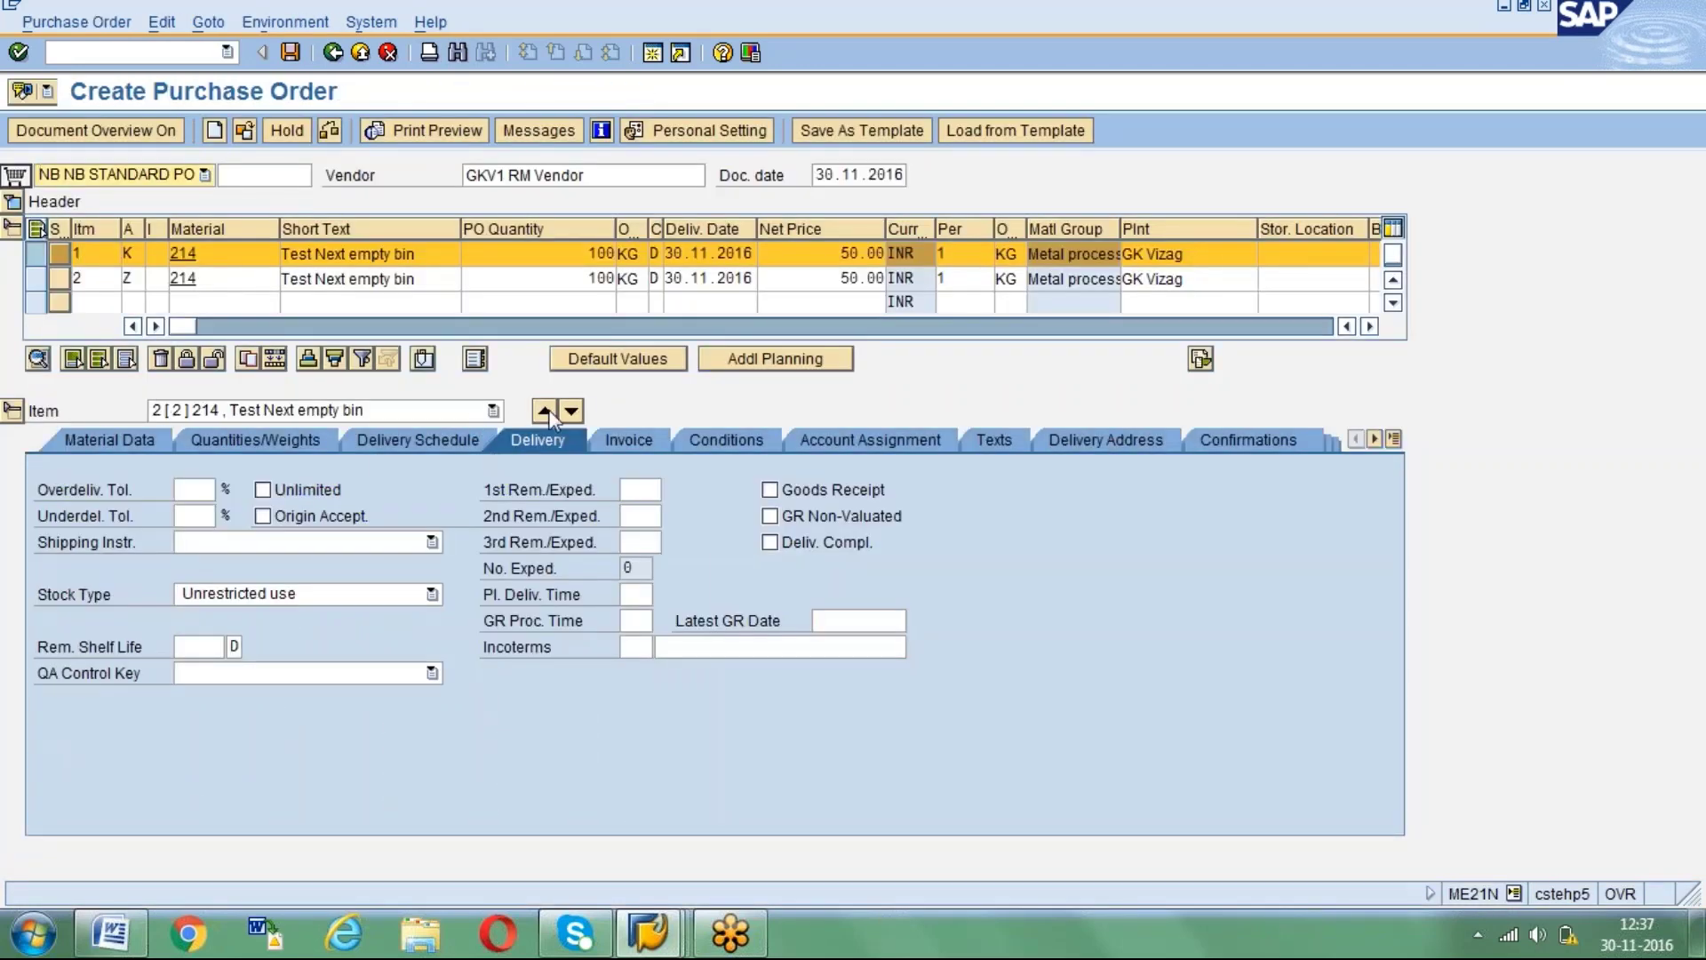
left_click(544, 410)
left_click(286, 413)
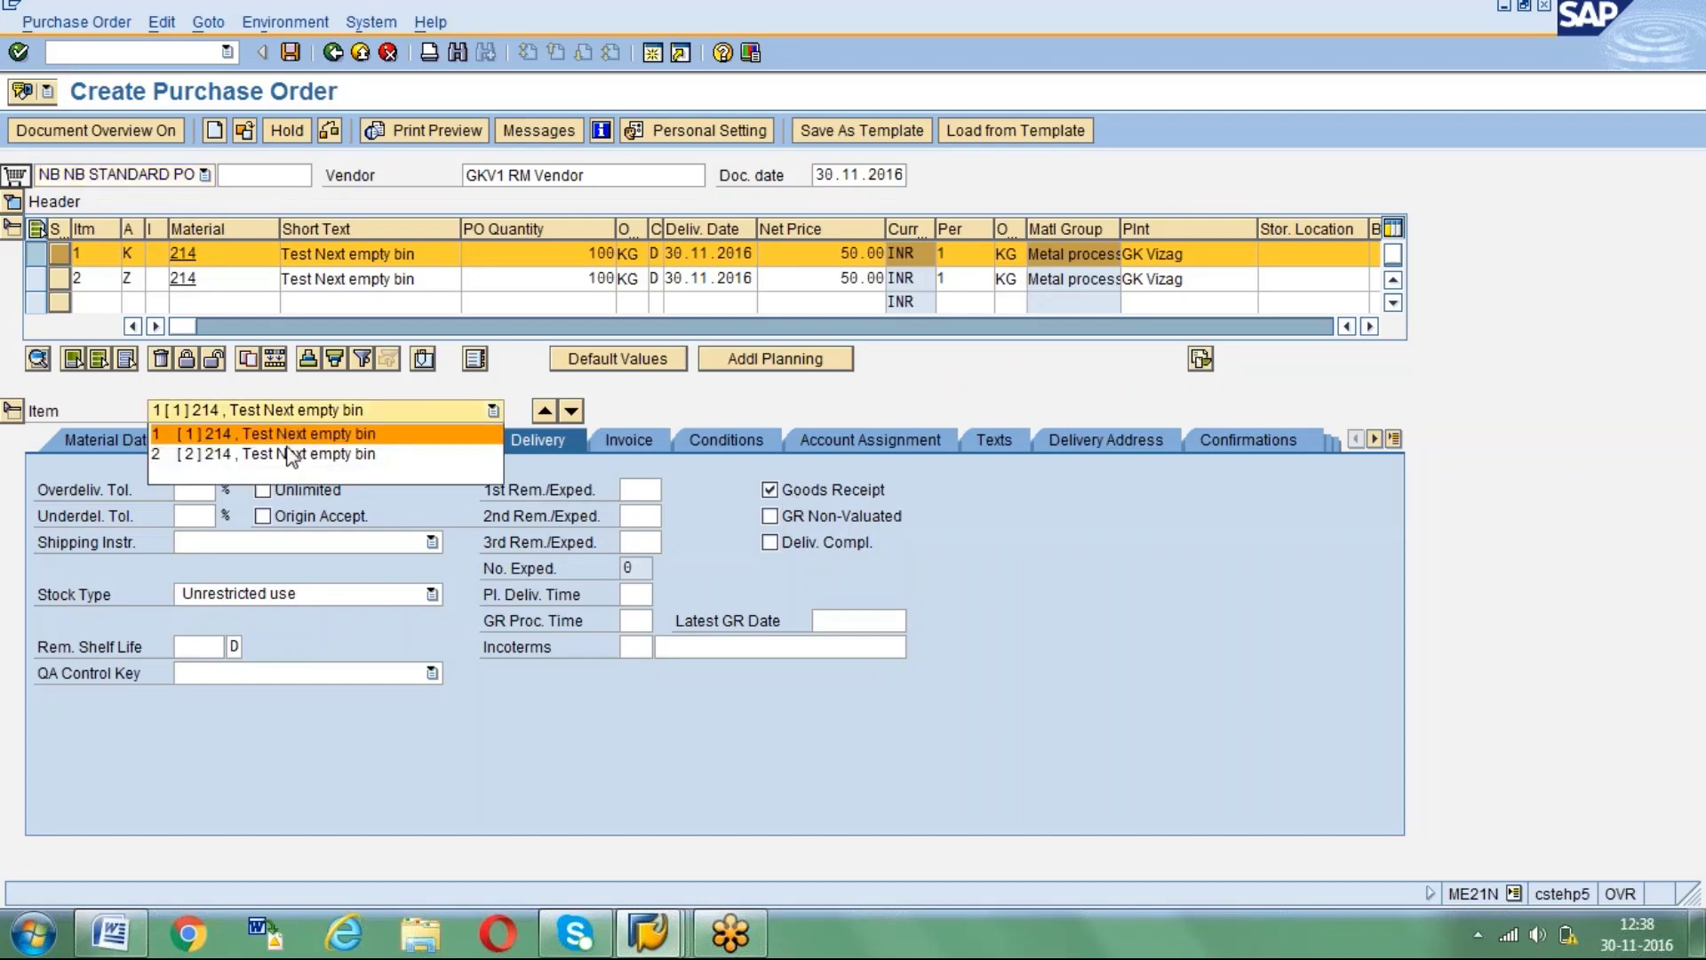
left_click(289, 455)
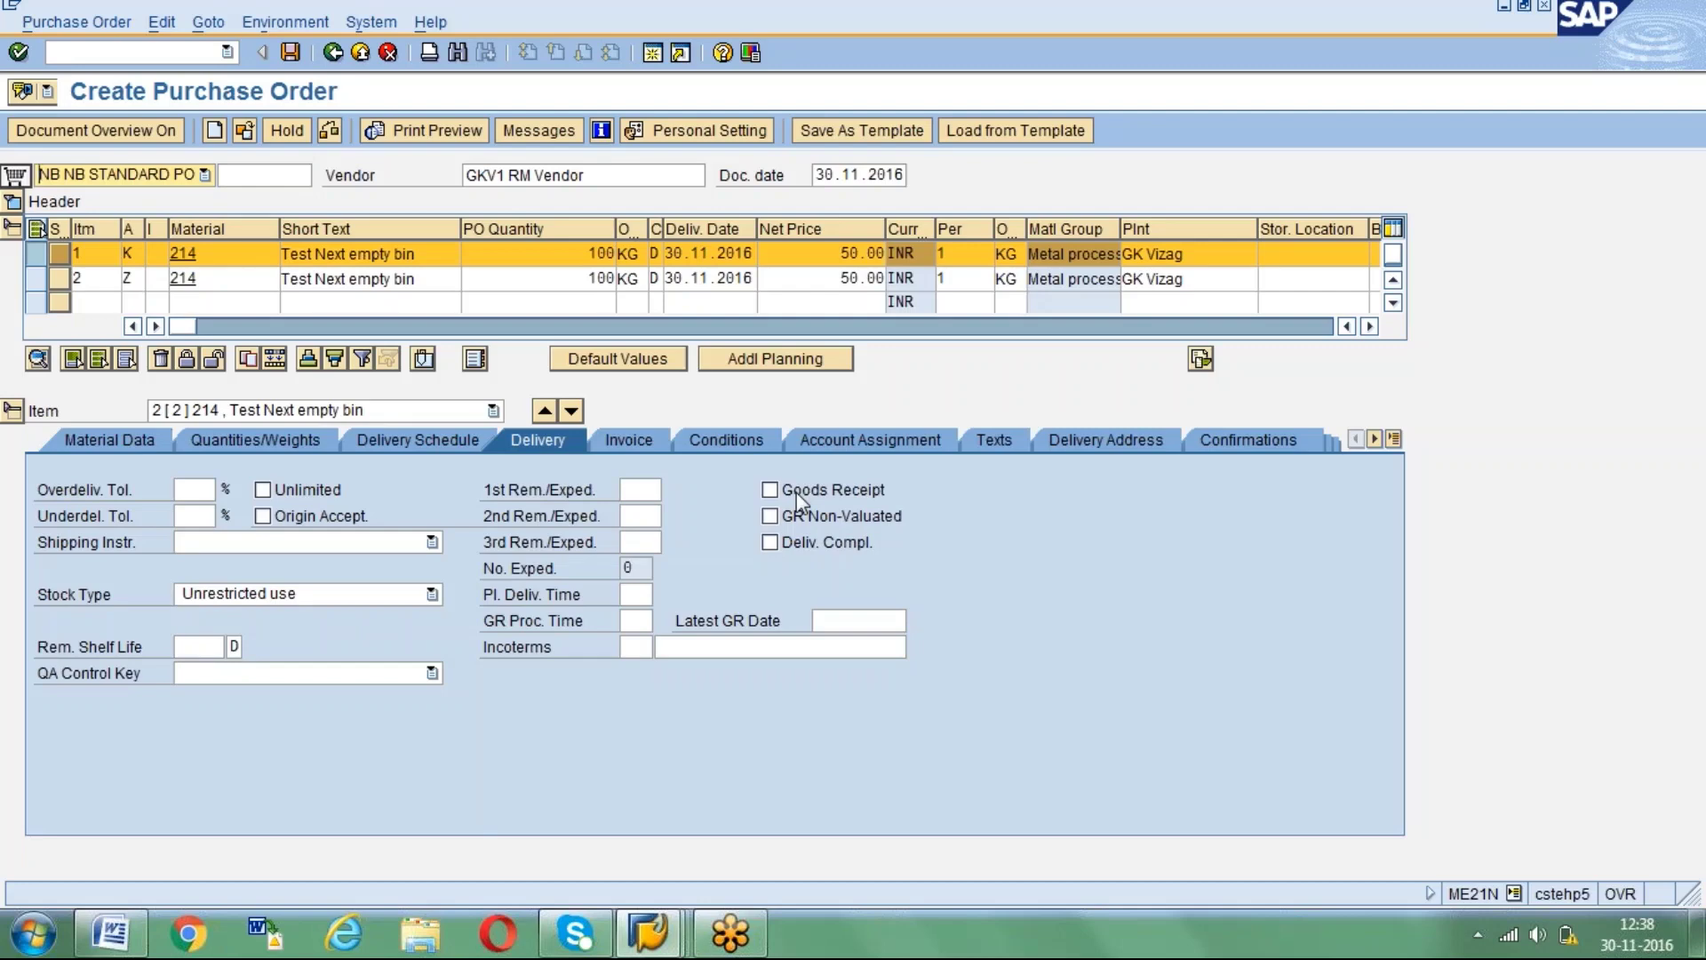
key("alt+Tab")
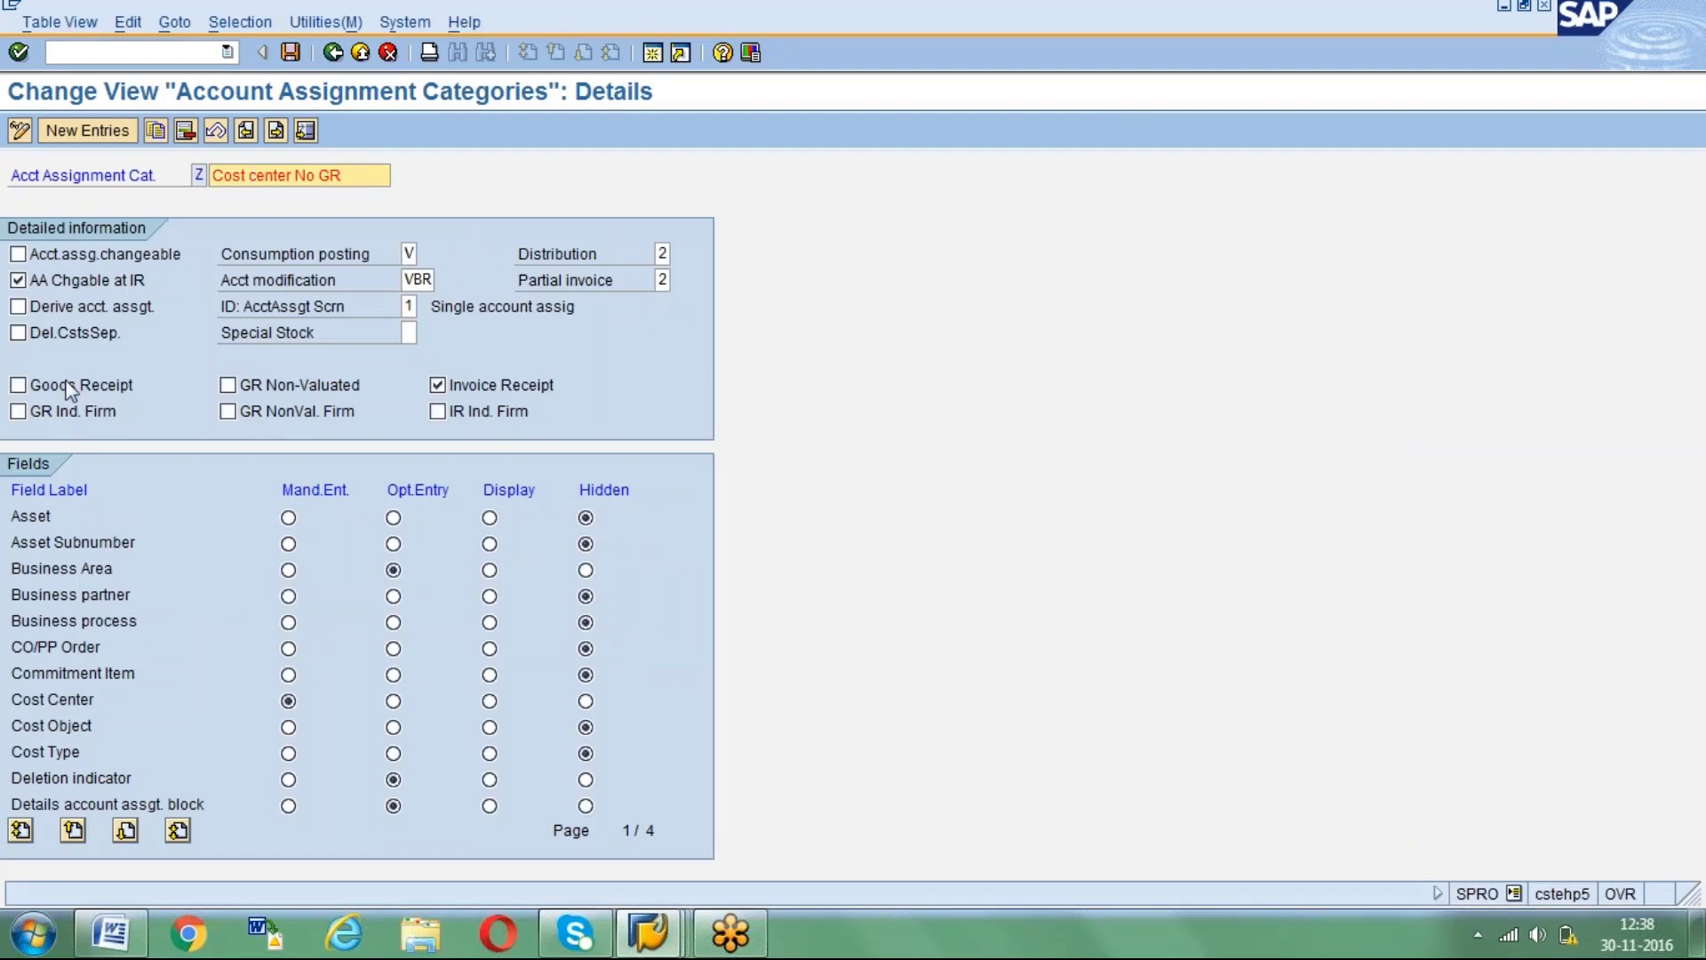
key("alt+Tab")
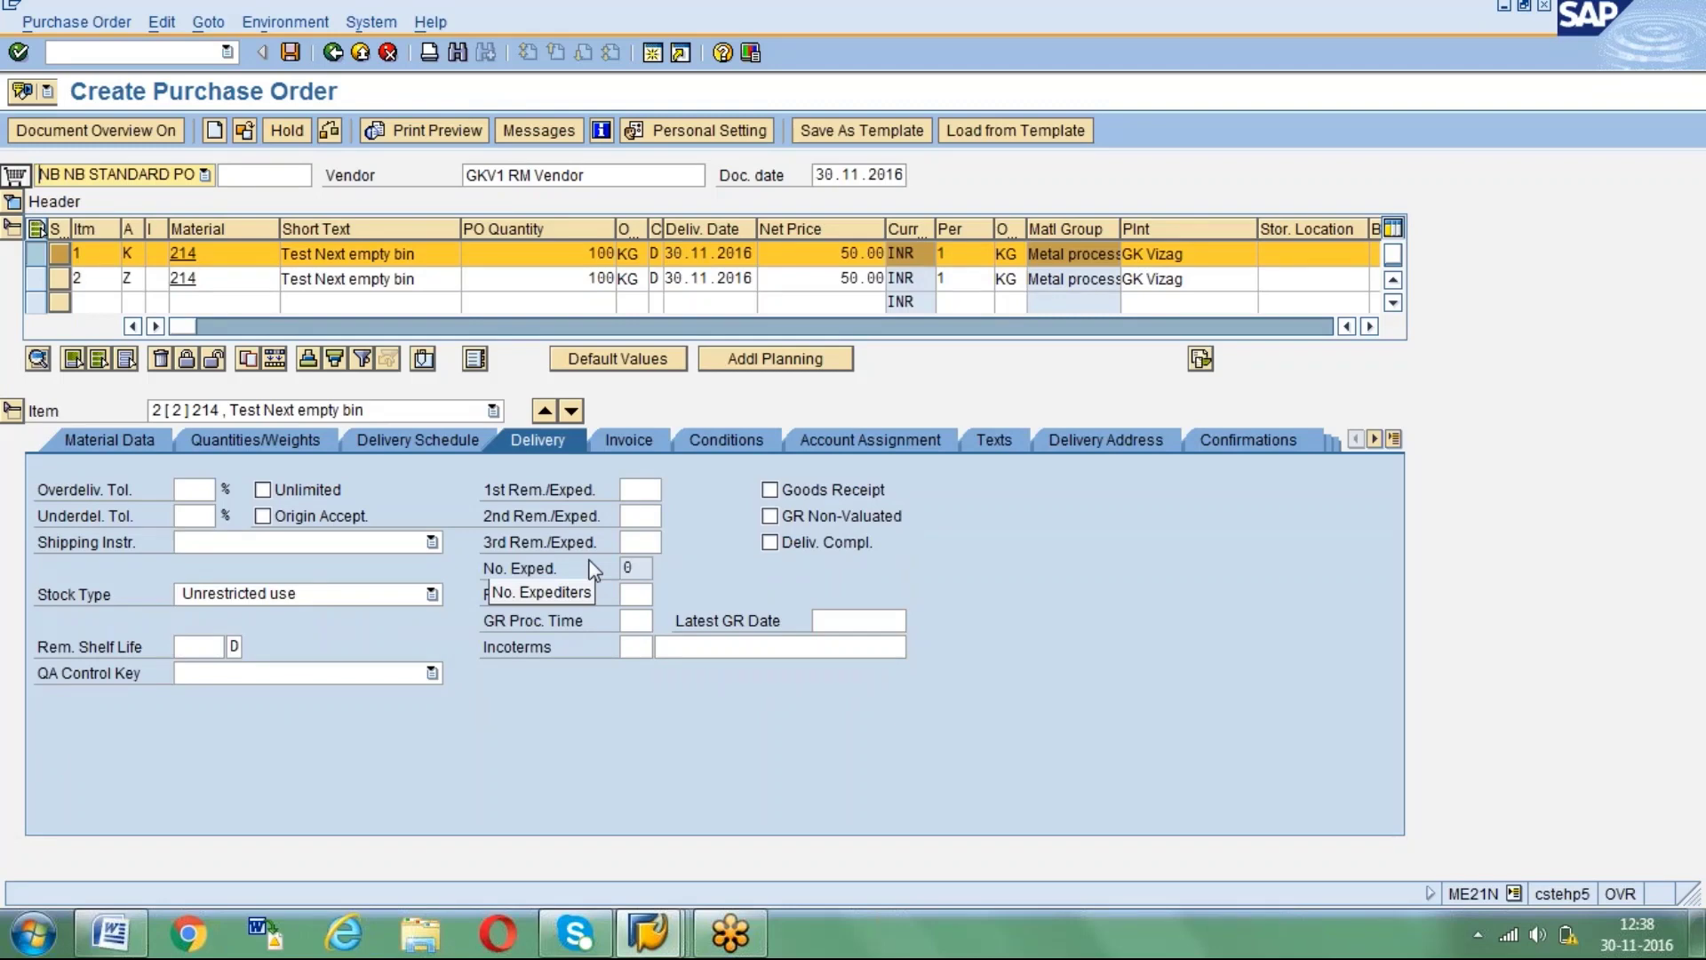
Examine the available account assignment categories for the order items, especially K (Cost center with GR) and Z (Cost center No GR).
left_click(40, 254)
left_click(35, 279)
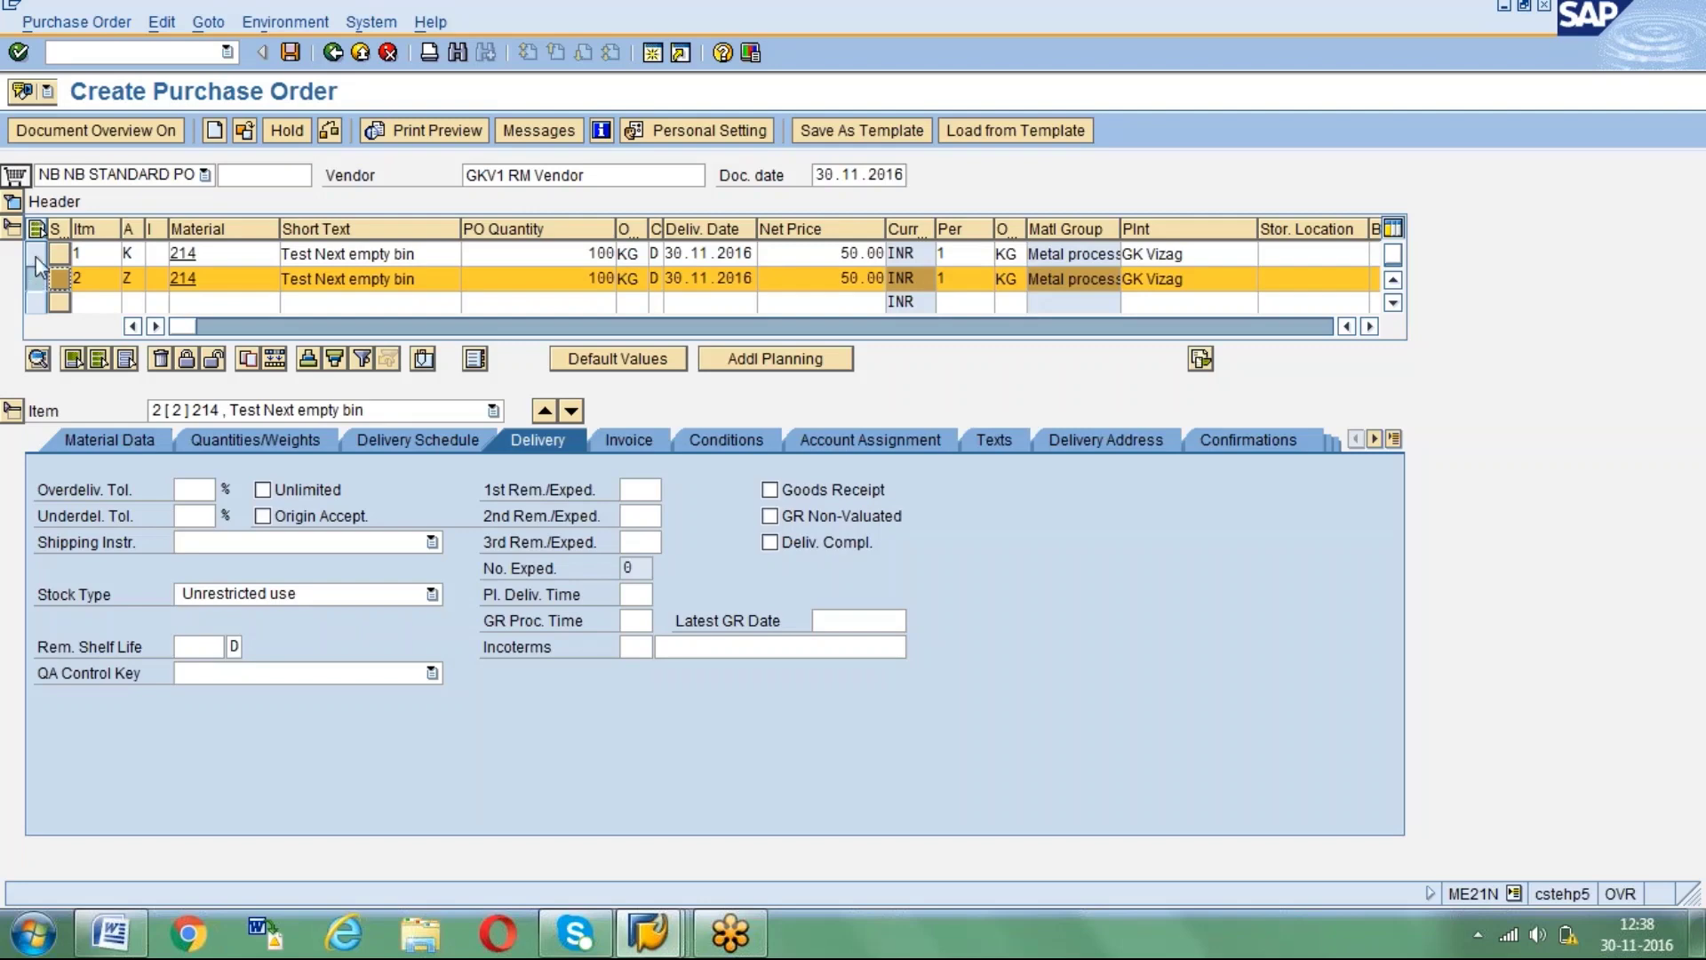
left_click(36, 254)
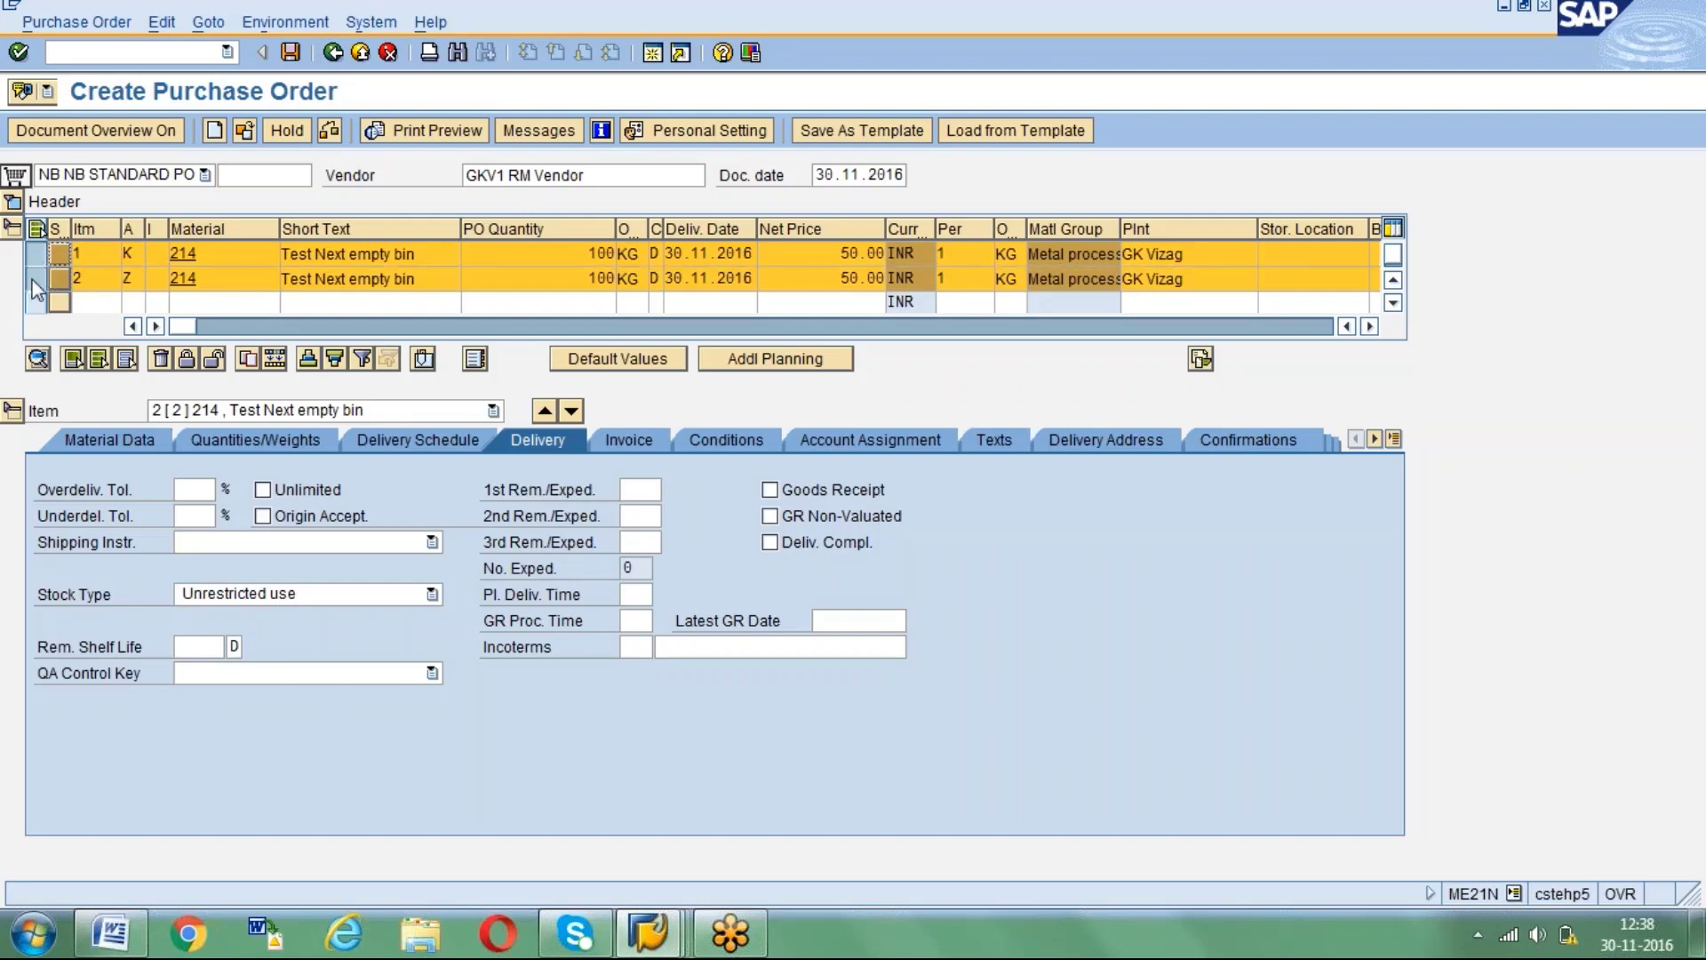
left_click(155, 254)
key("F4")
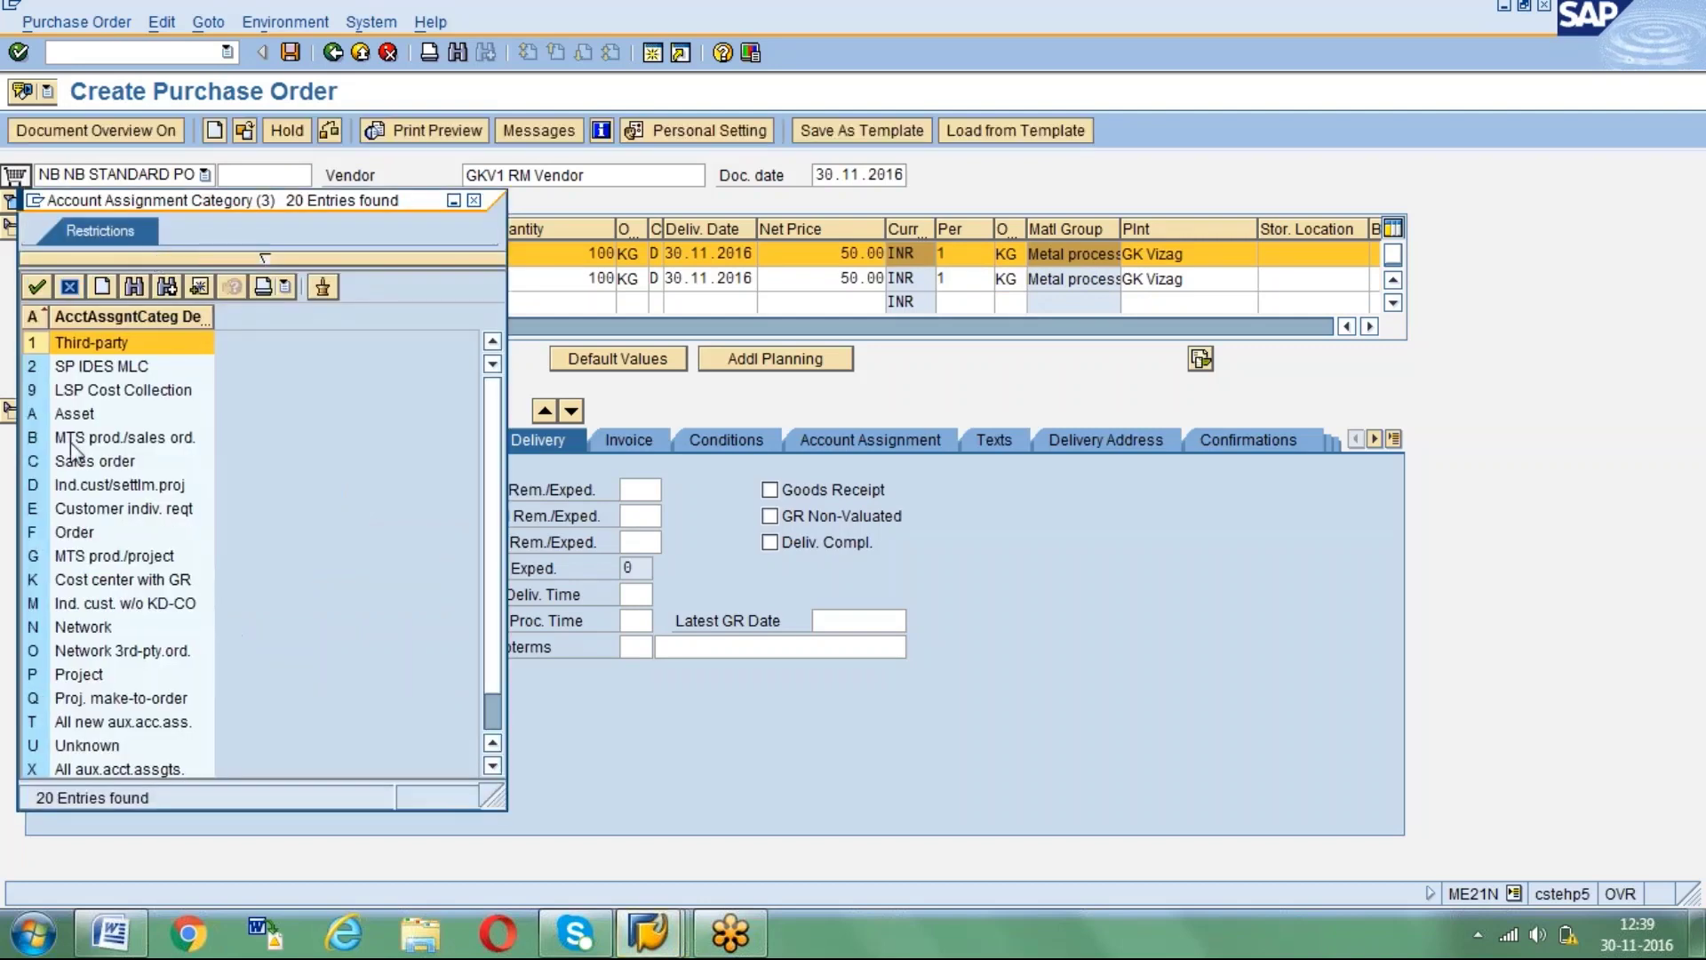
left_click(78, 583)
key("Down")
key("Down")
key("Down")
key("Down")
key("Down")
key("Down")
key("Down")
key("Down")
key("Down")
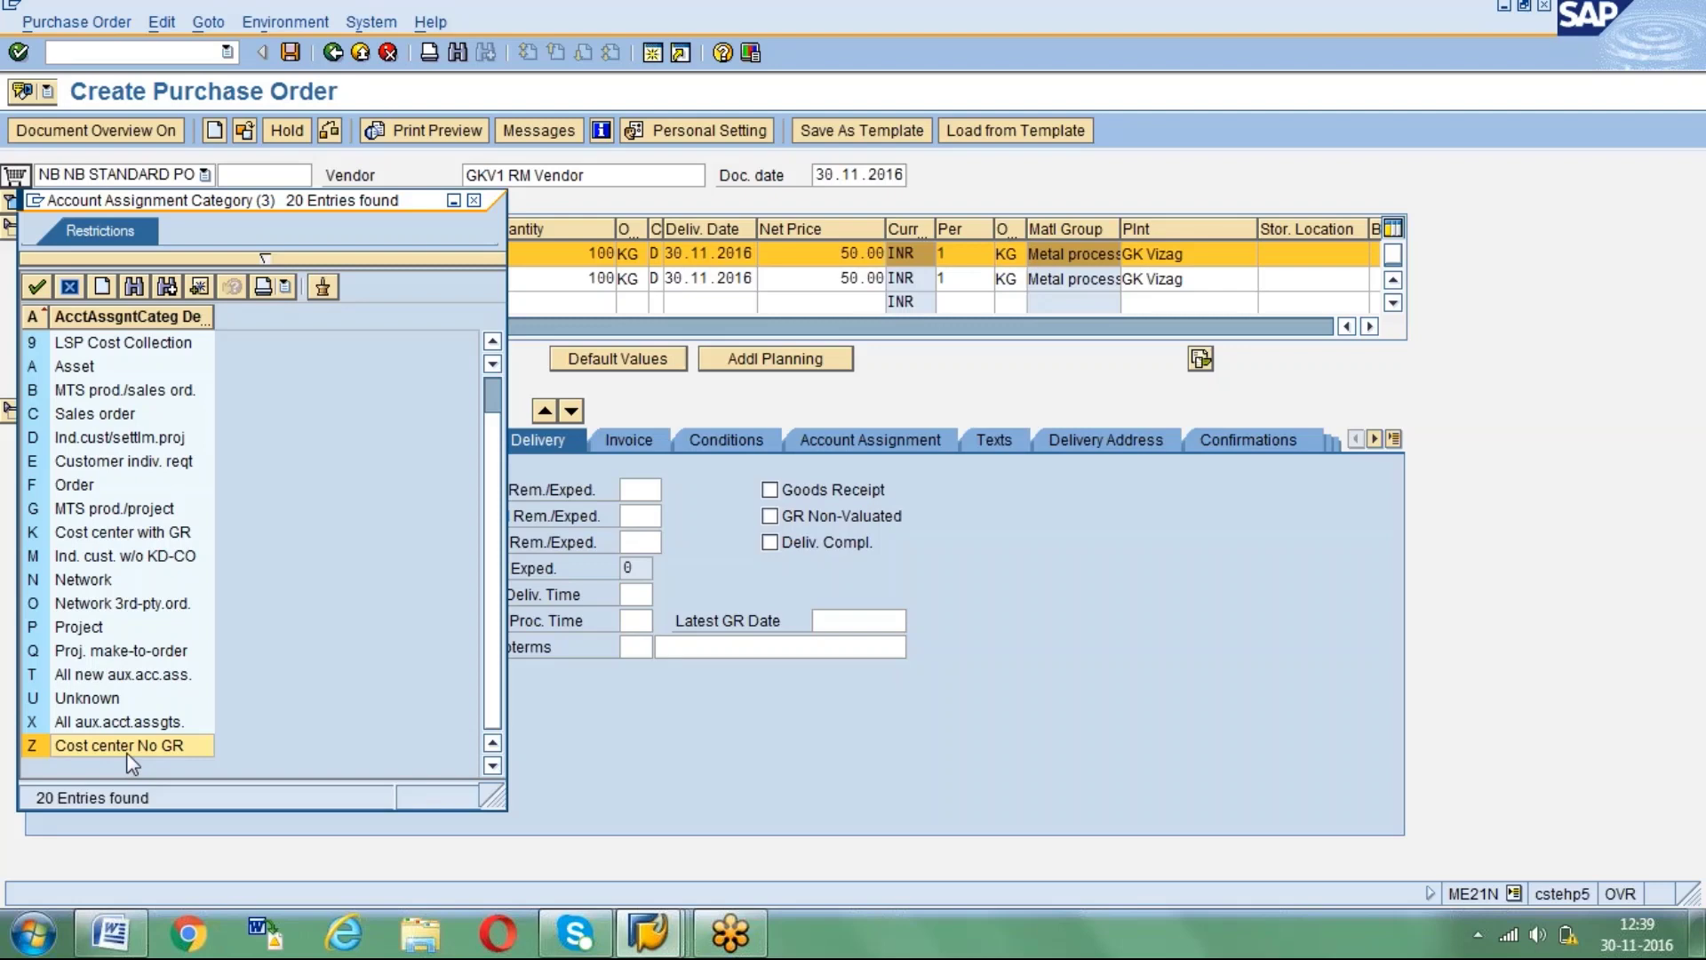
Review category Z's customizing details and return to the overview of account assignment categories.
key("alt+Tab")
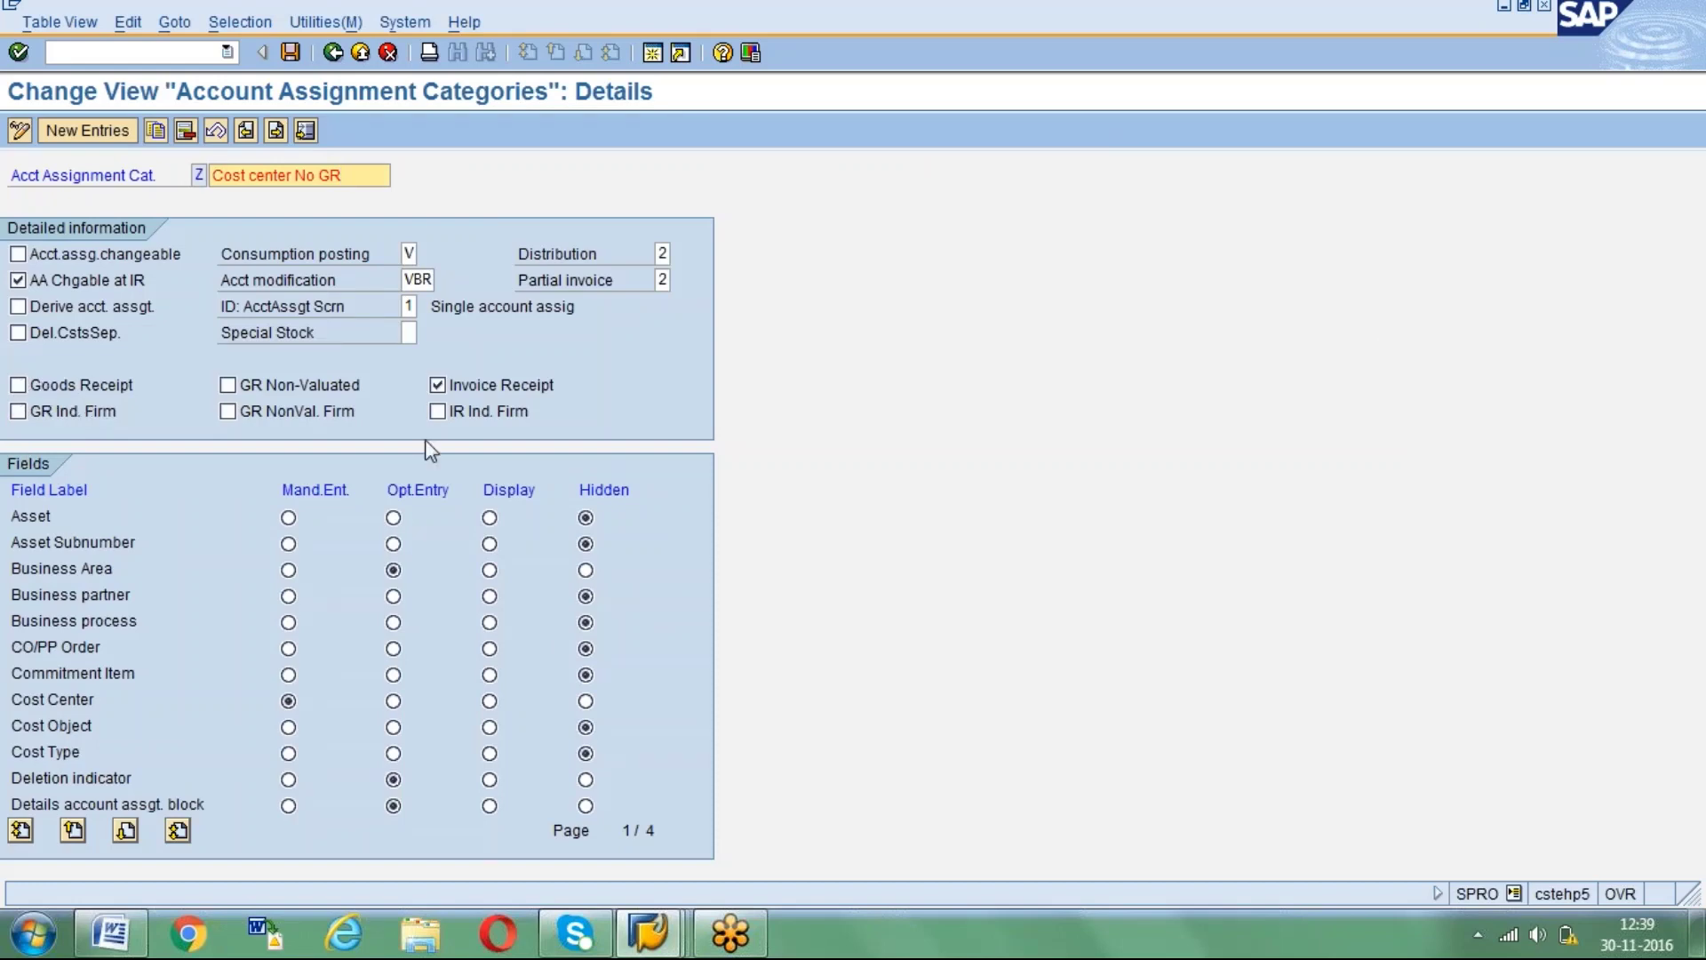
key("alt+Tab")
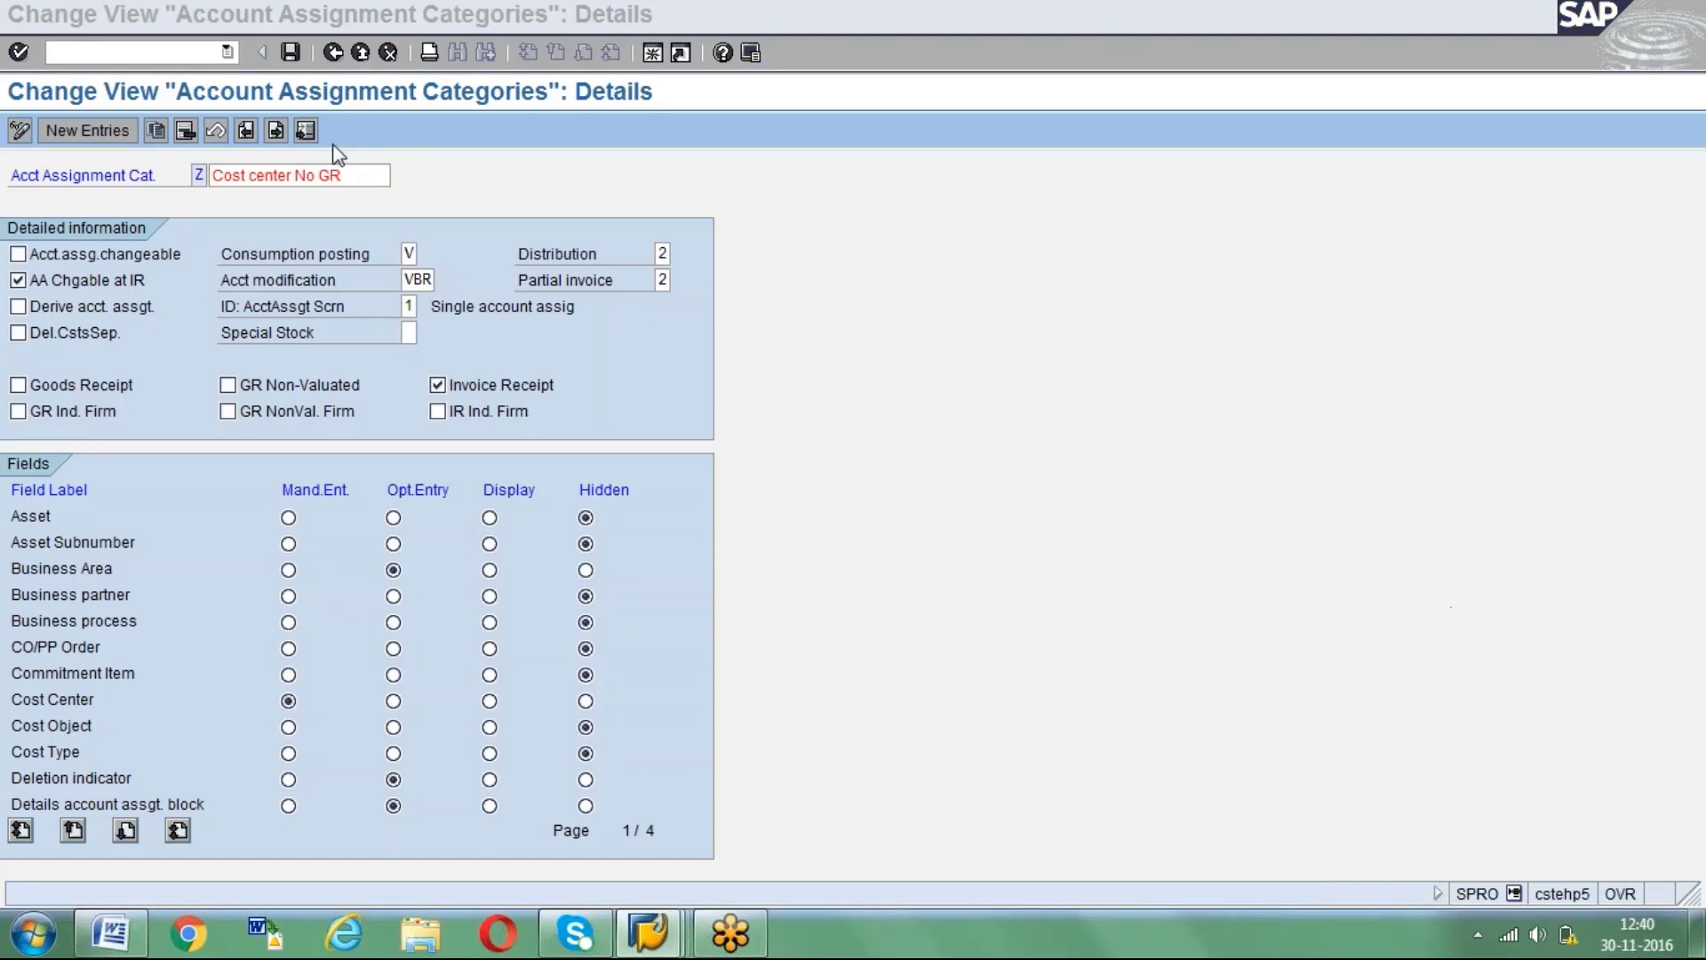
left_click(333, 53)
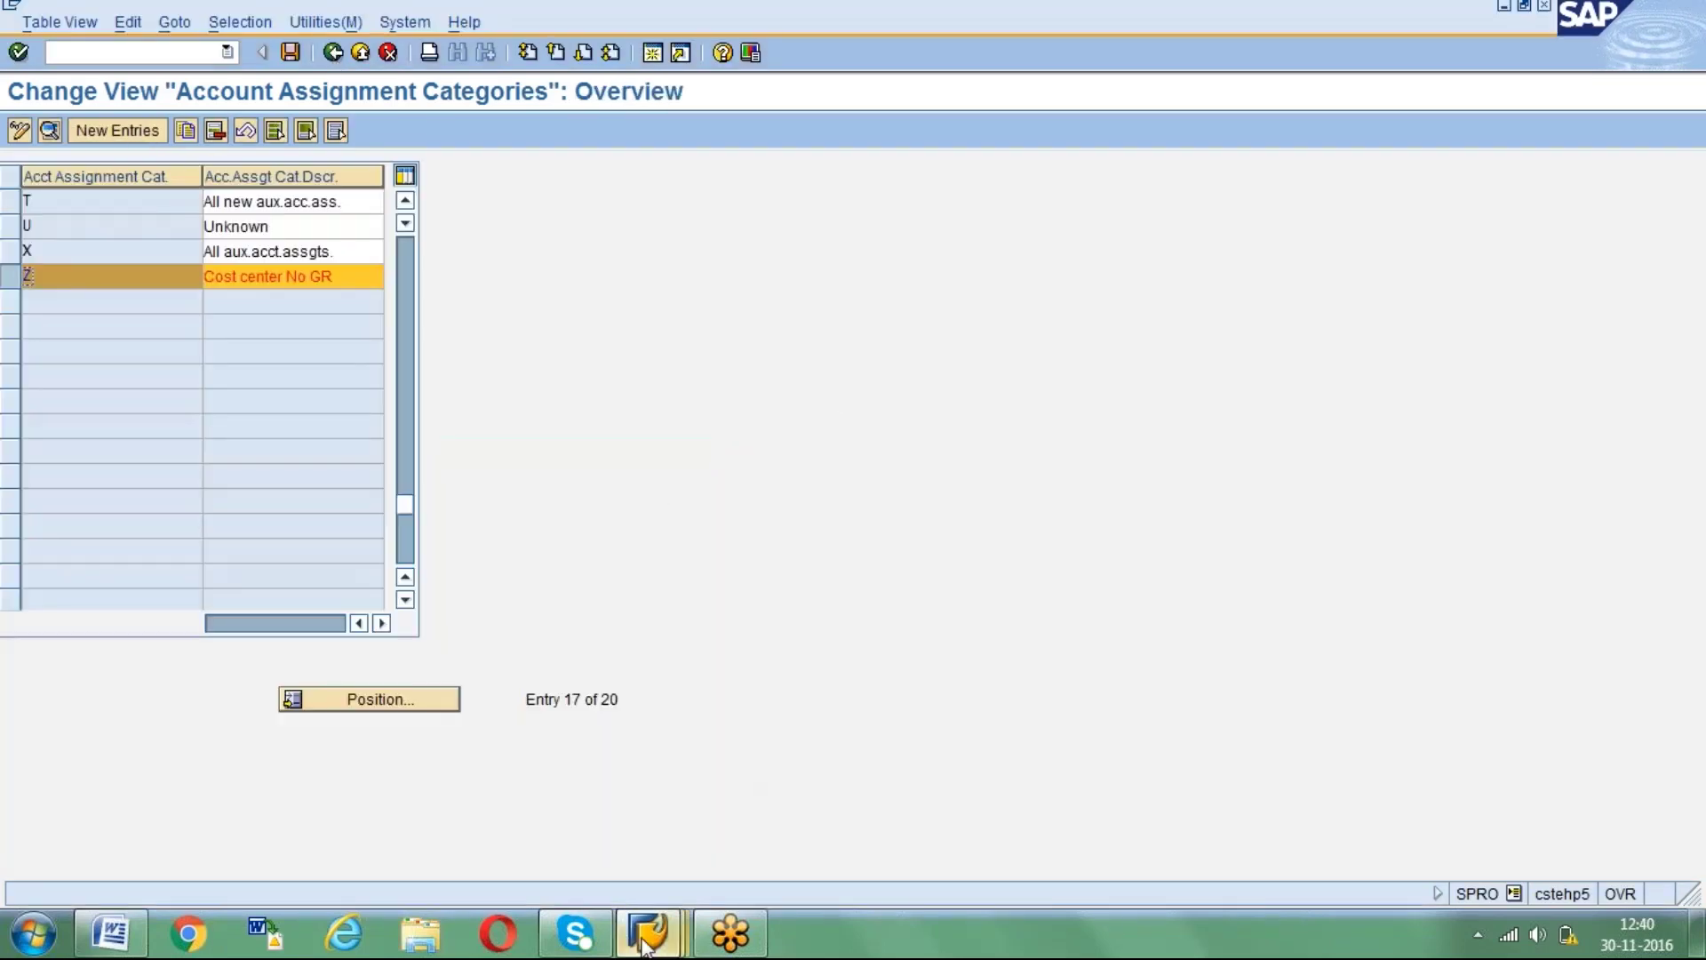
Switch to the session with the held AUDI-Q3 purchase order and start a new purchase order there with transaction ME21N.
mouse_move(647, 933)
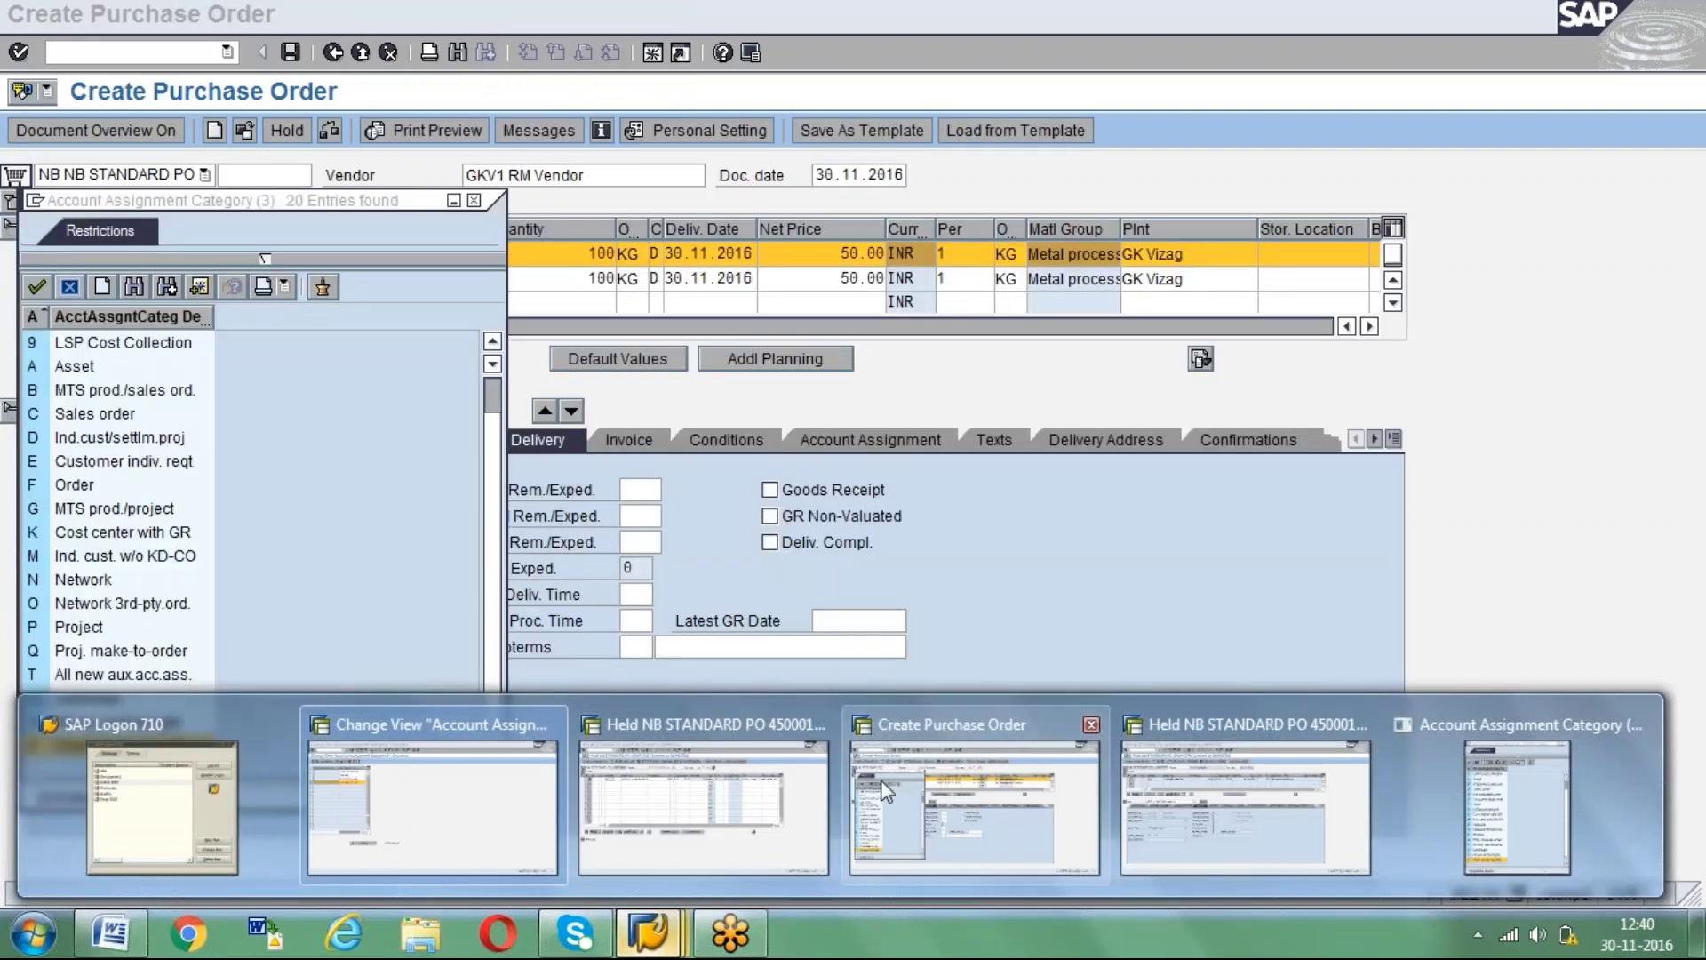
left_click(702, 764)
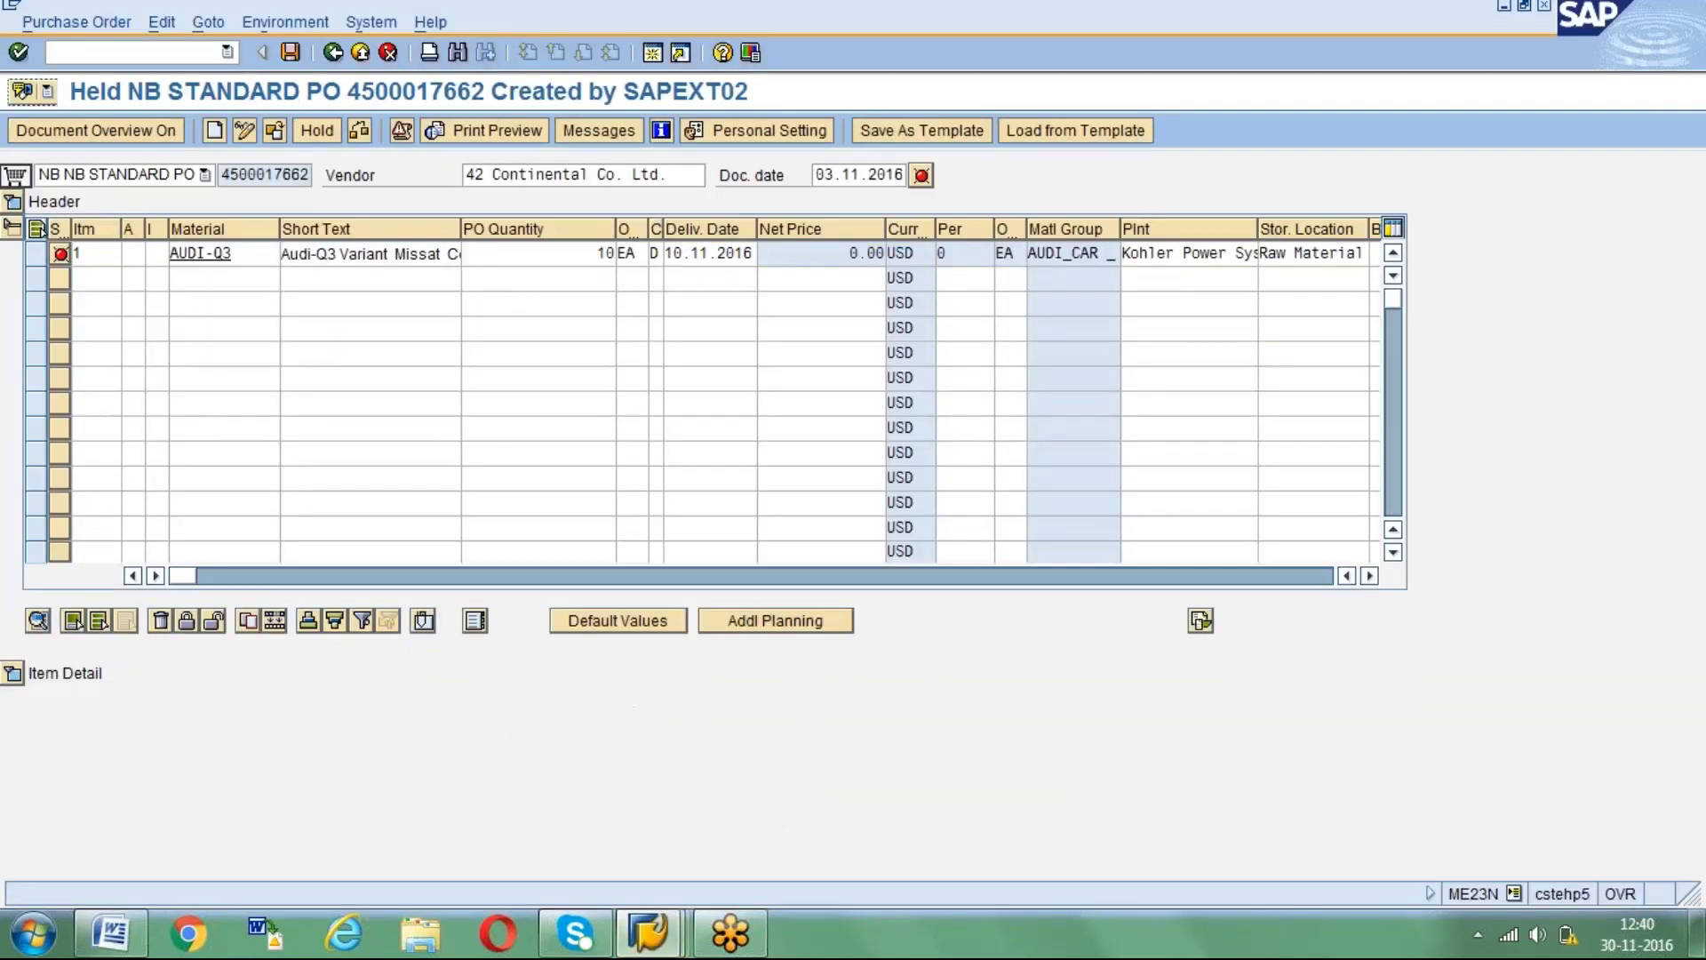
type("/nme21n")
key("Return")
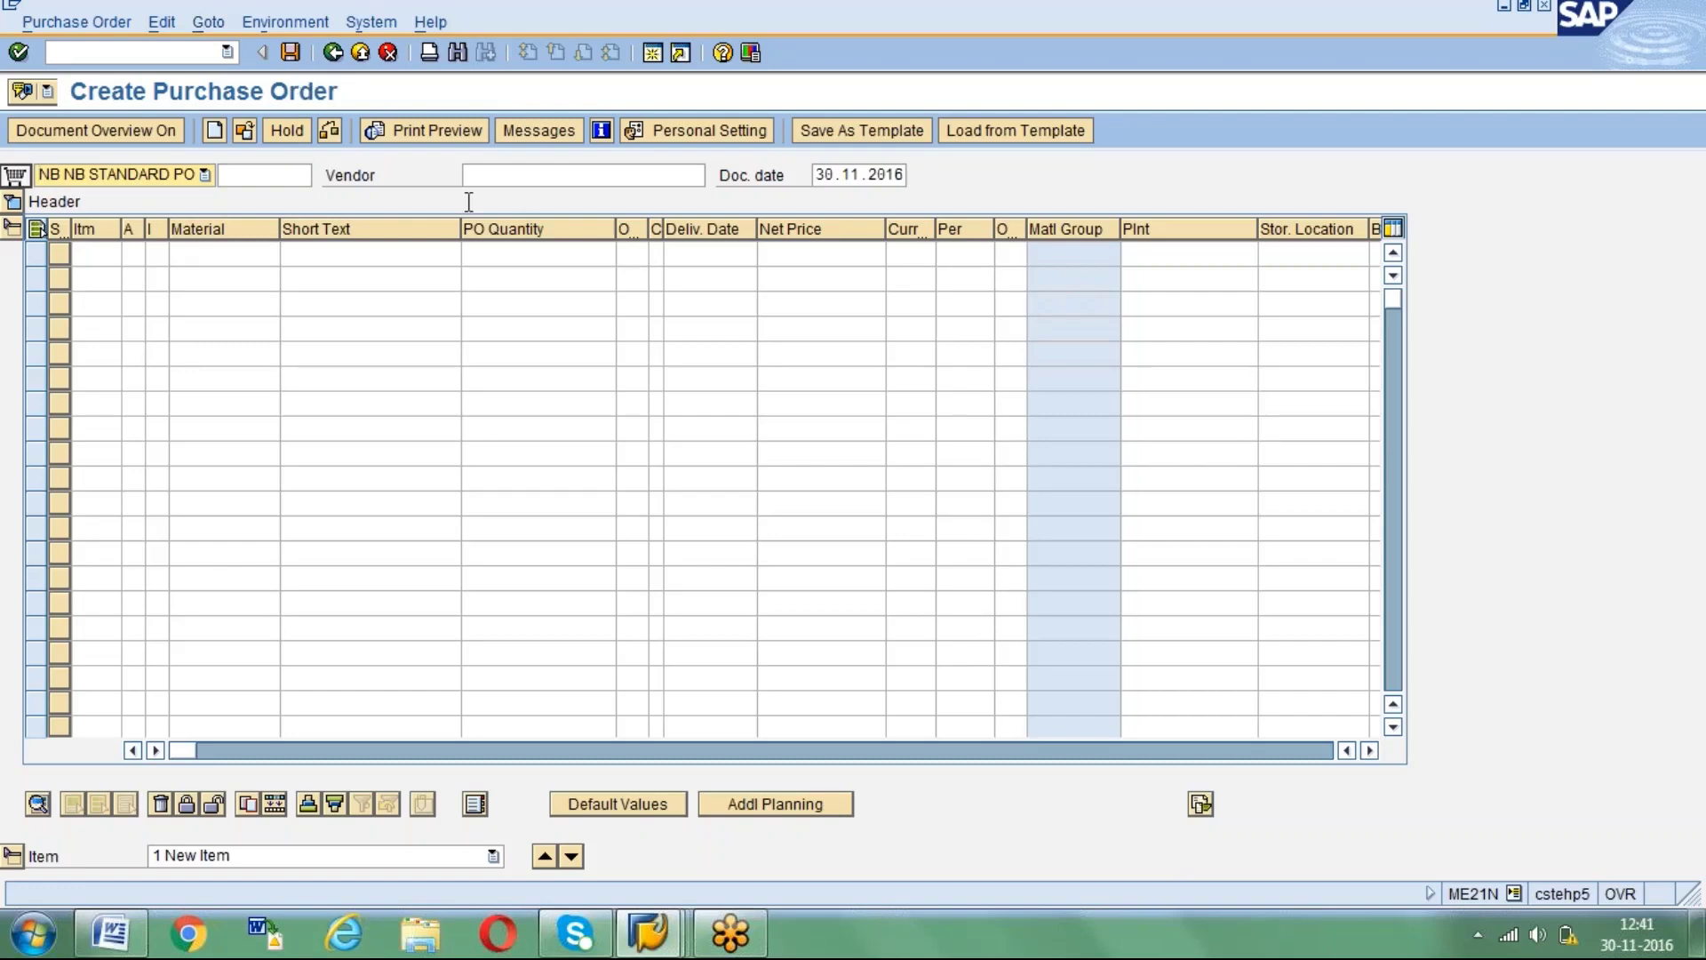
Enter GKV1 as the vendor of the new standard purchase order.
left_click(490, 174)
type("gkv1")
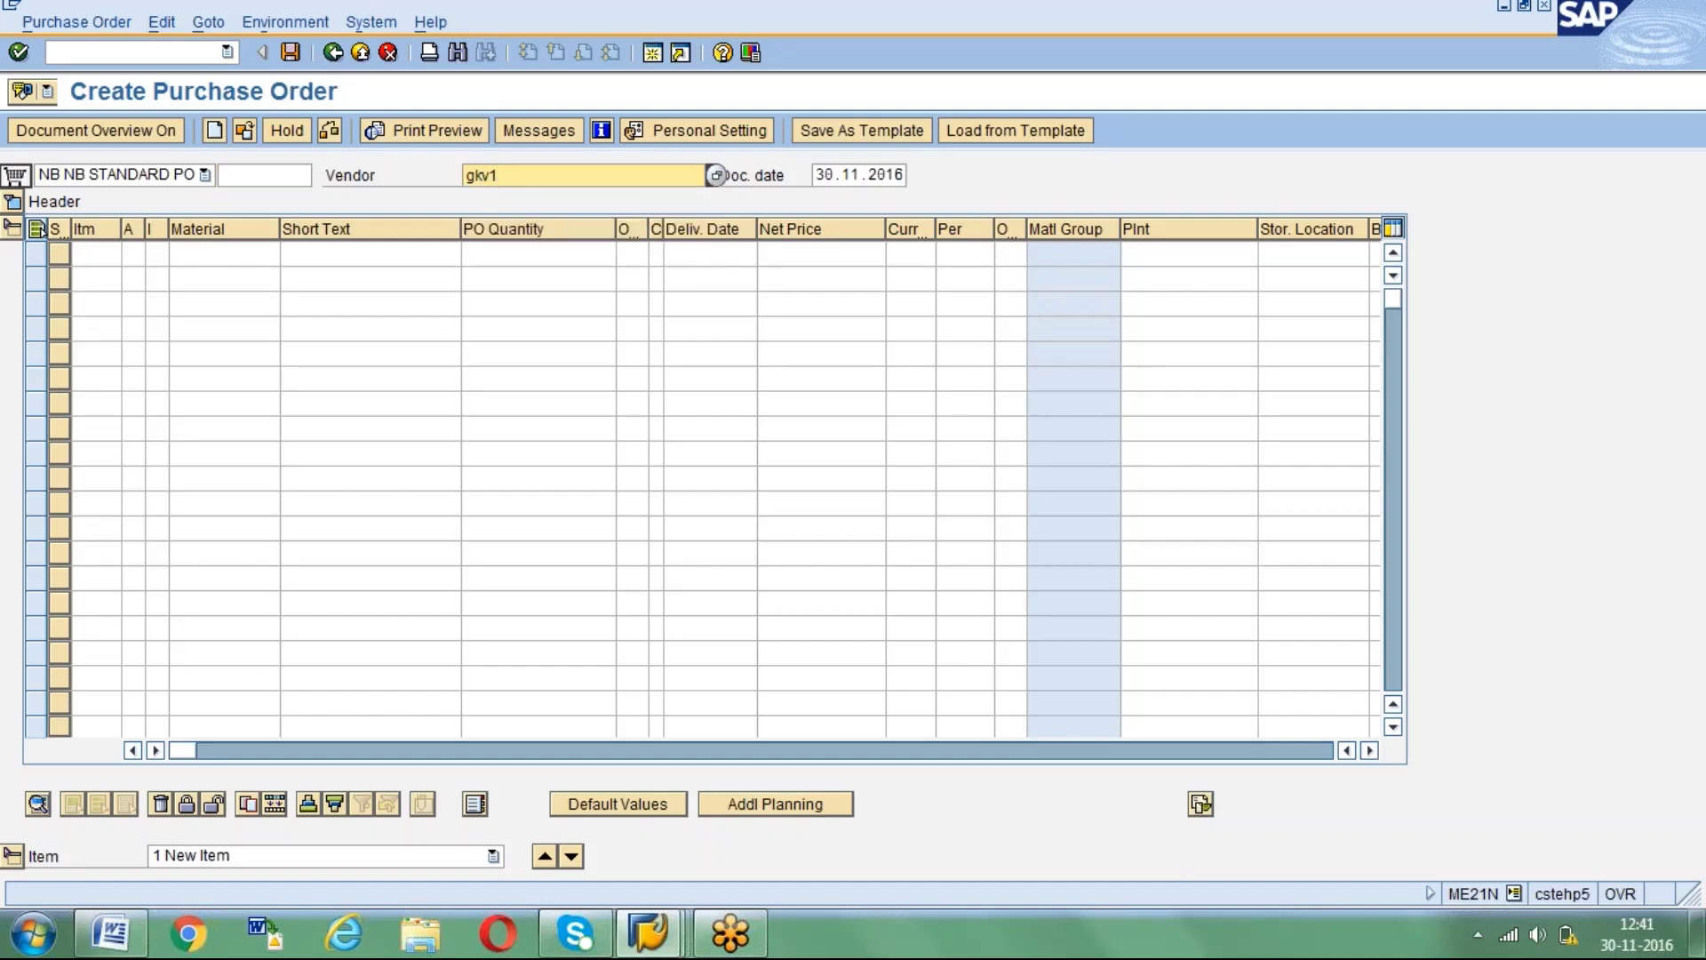
key("BackSpace")
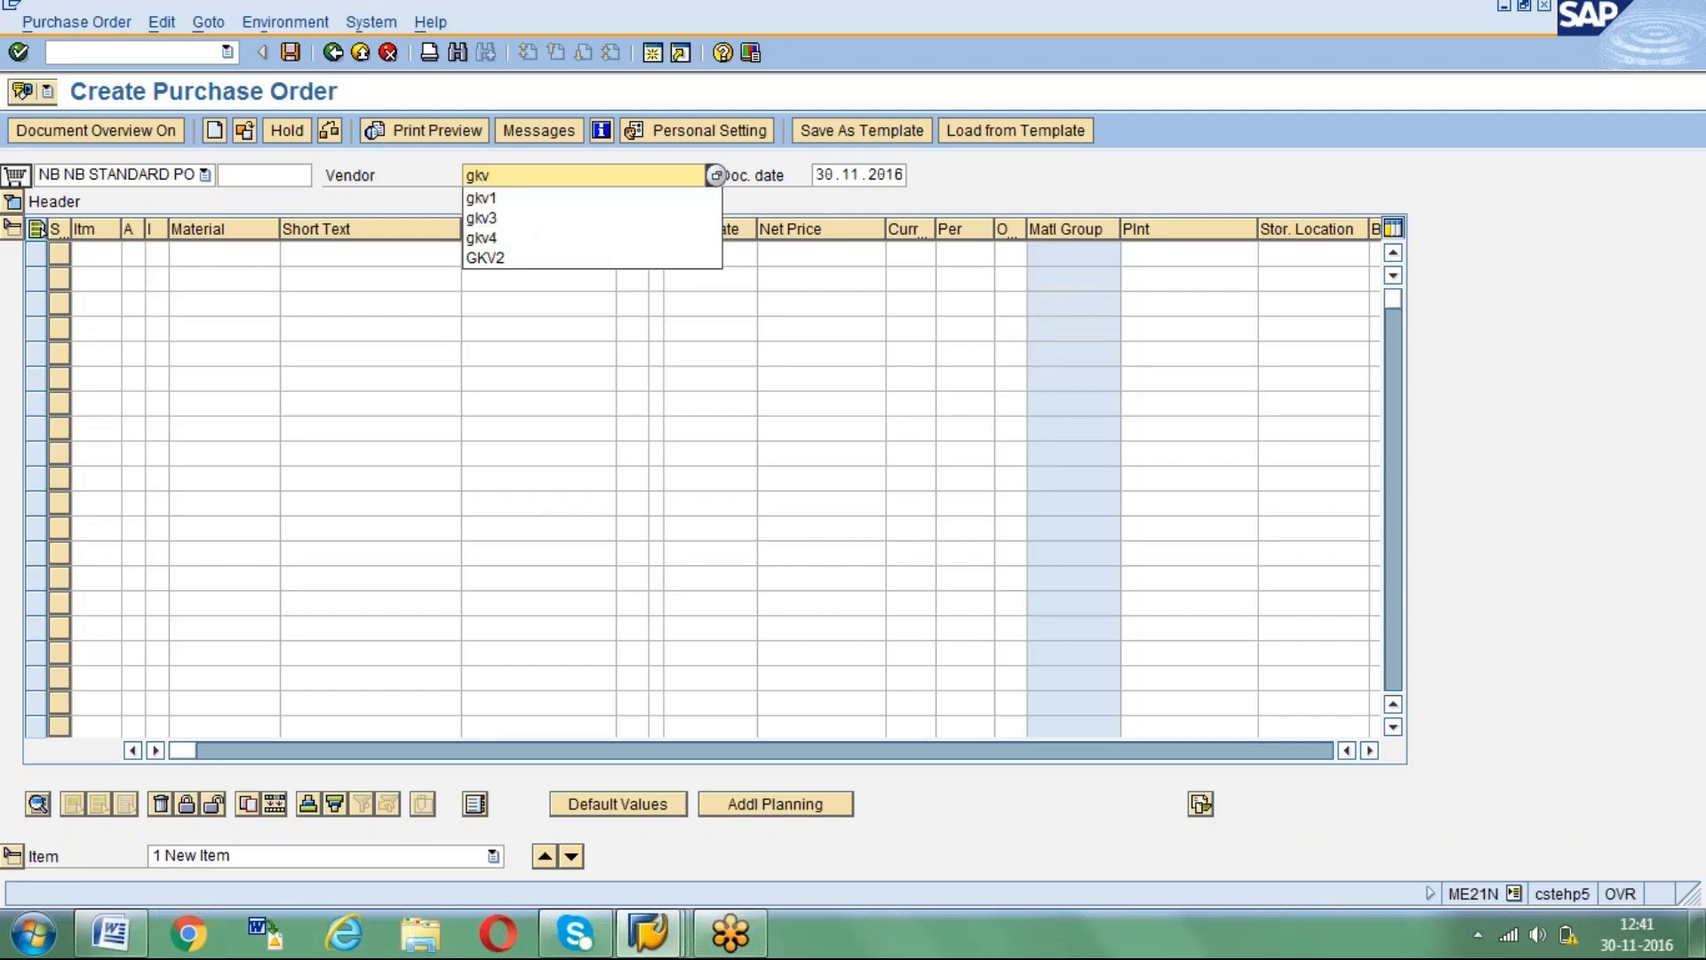
type("5")
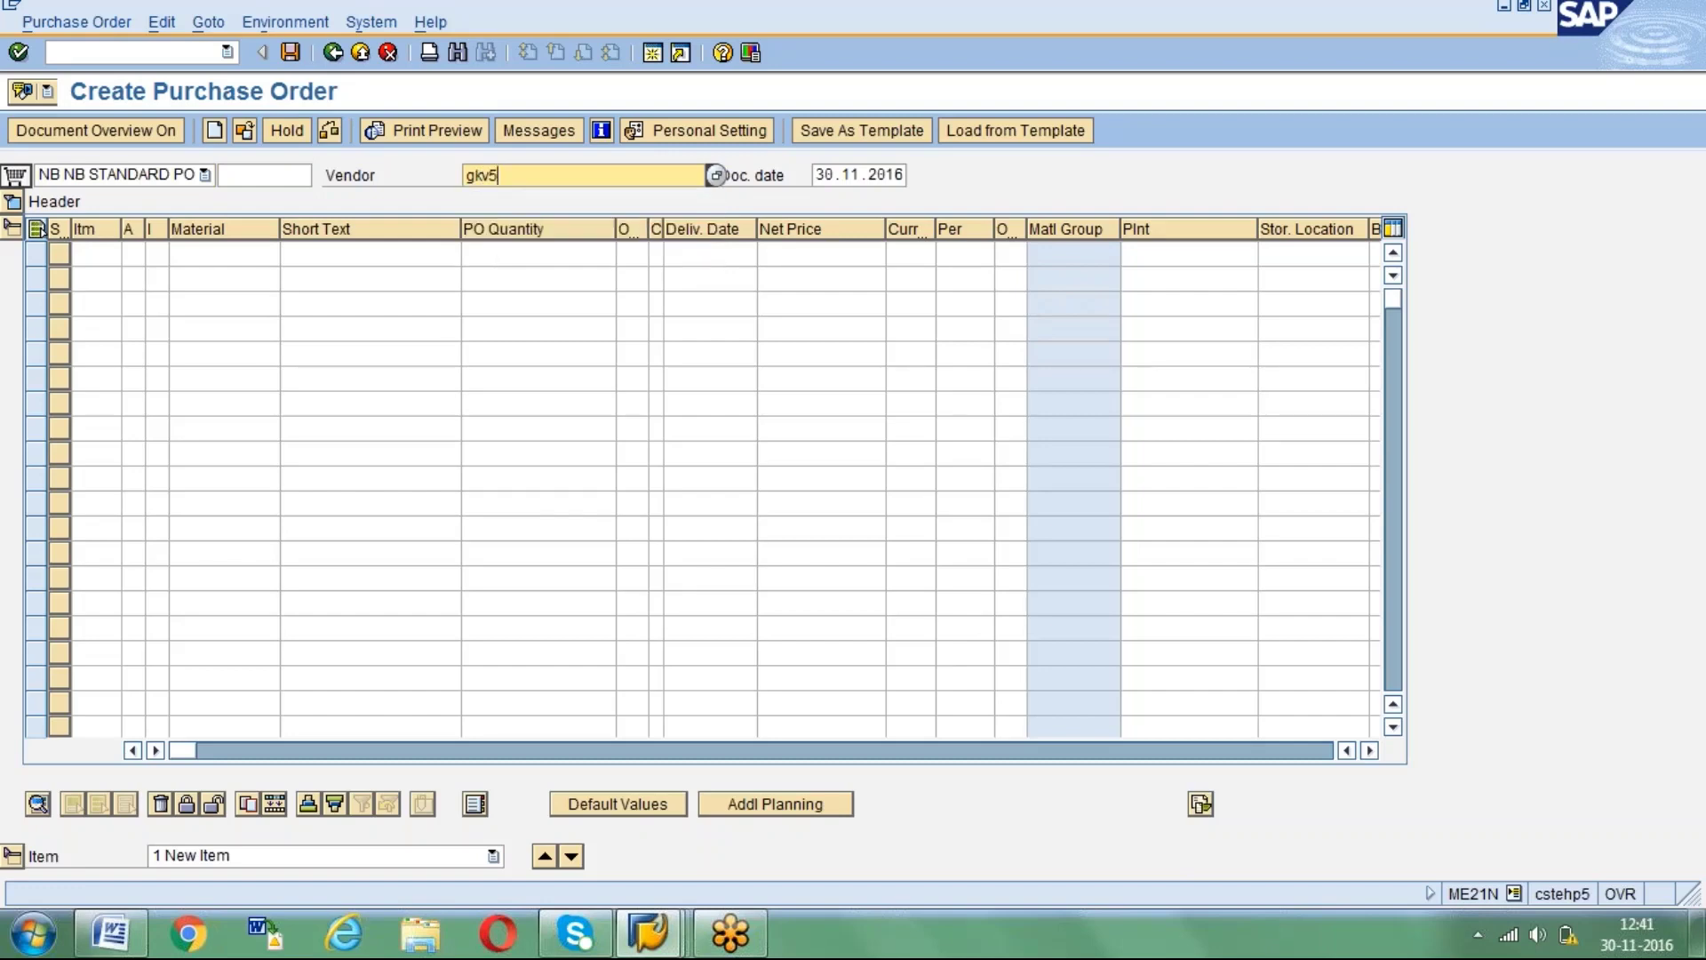
key("BackSpace")
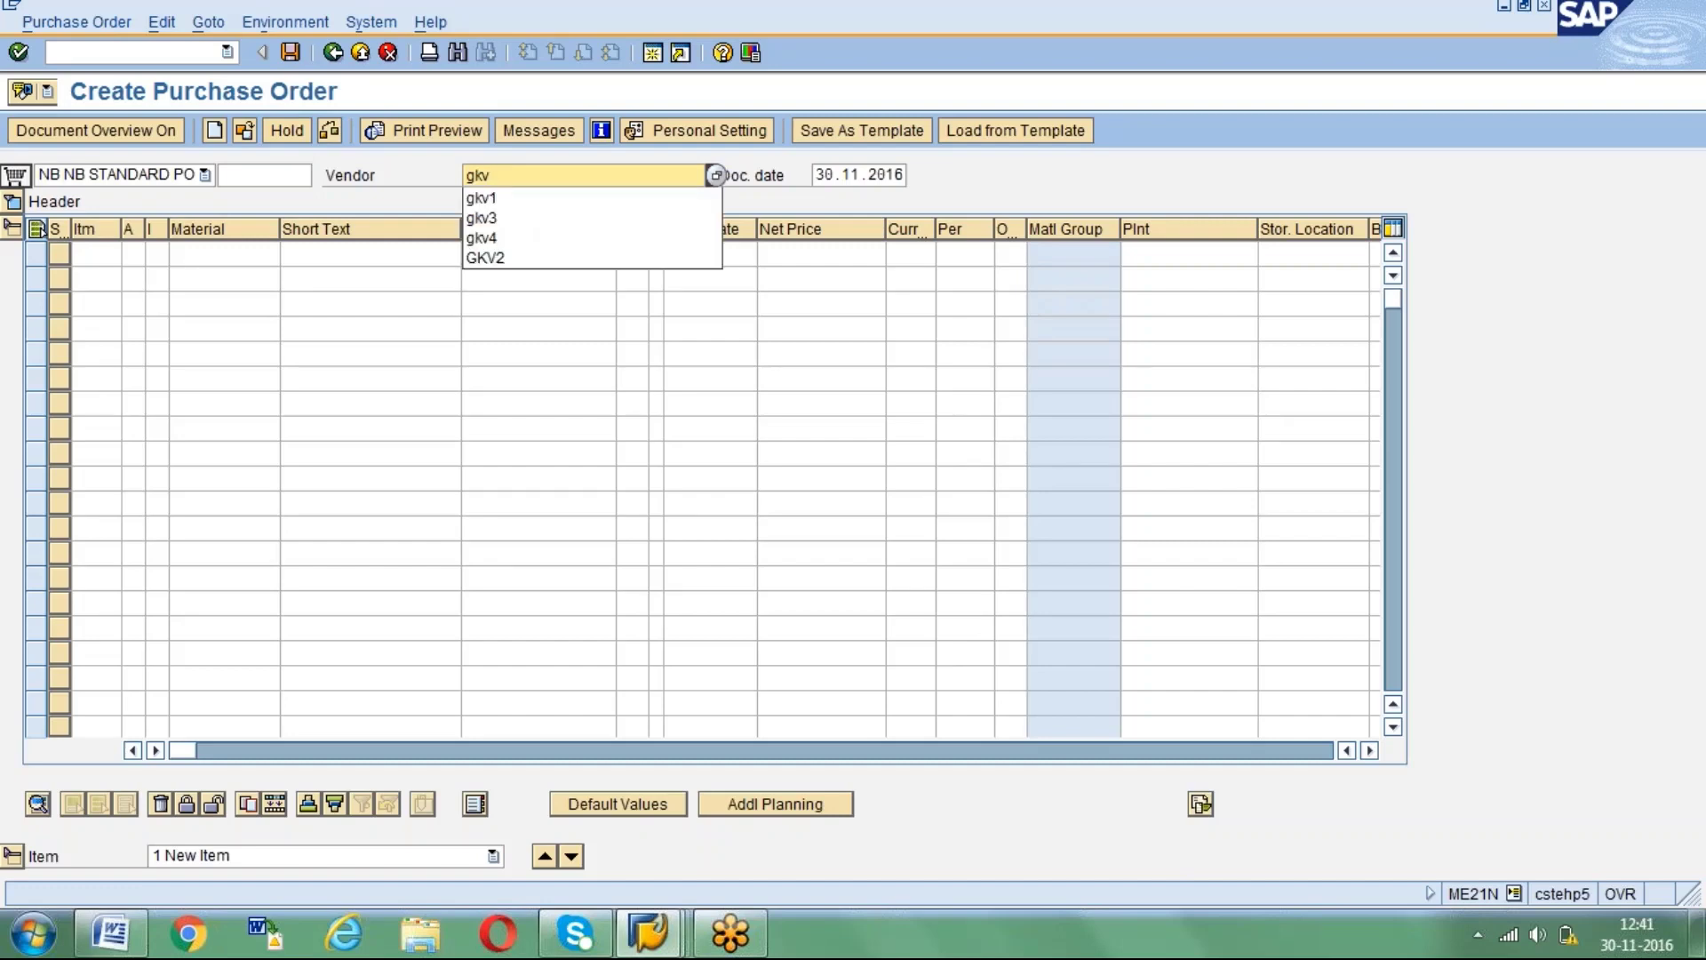
key("Return")
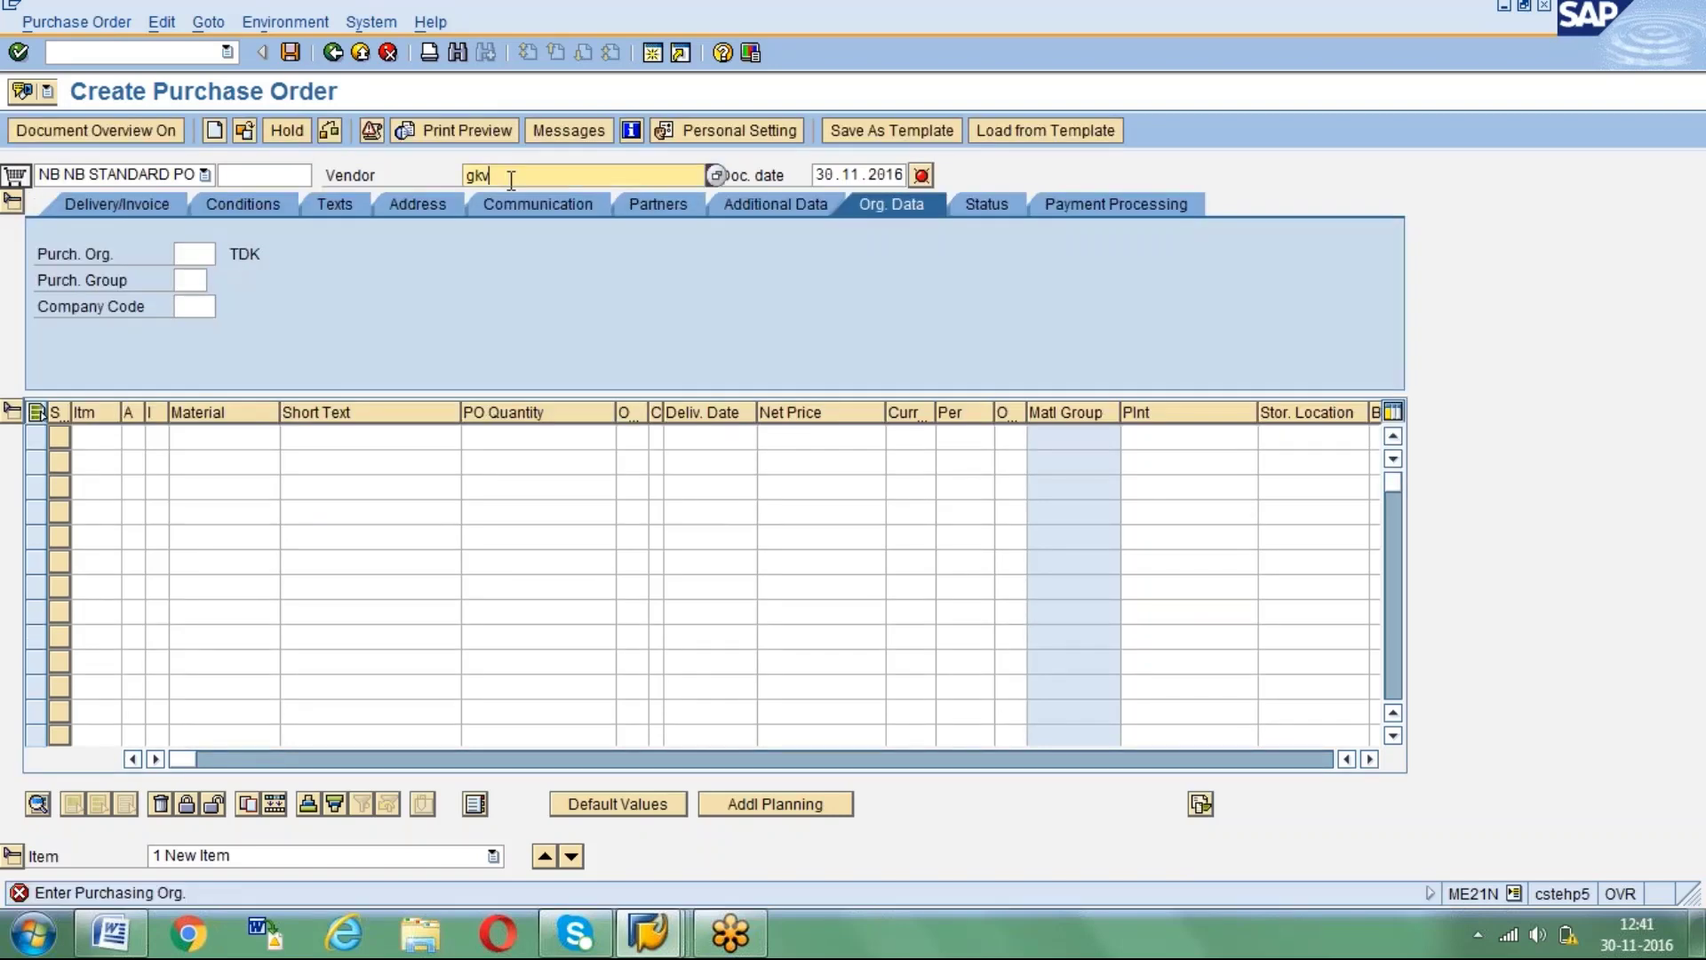
type("1")
key("Return")
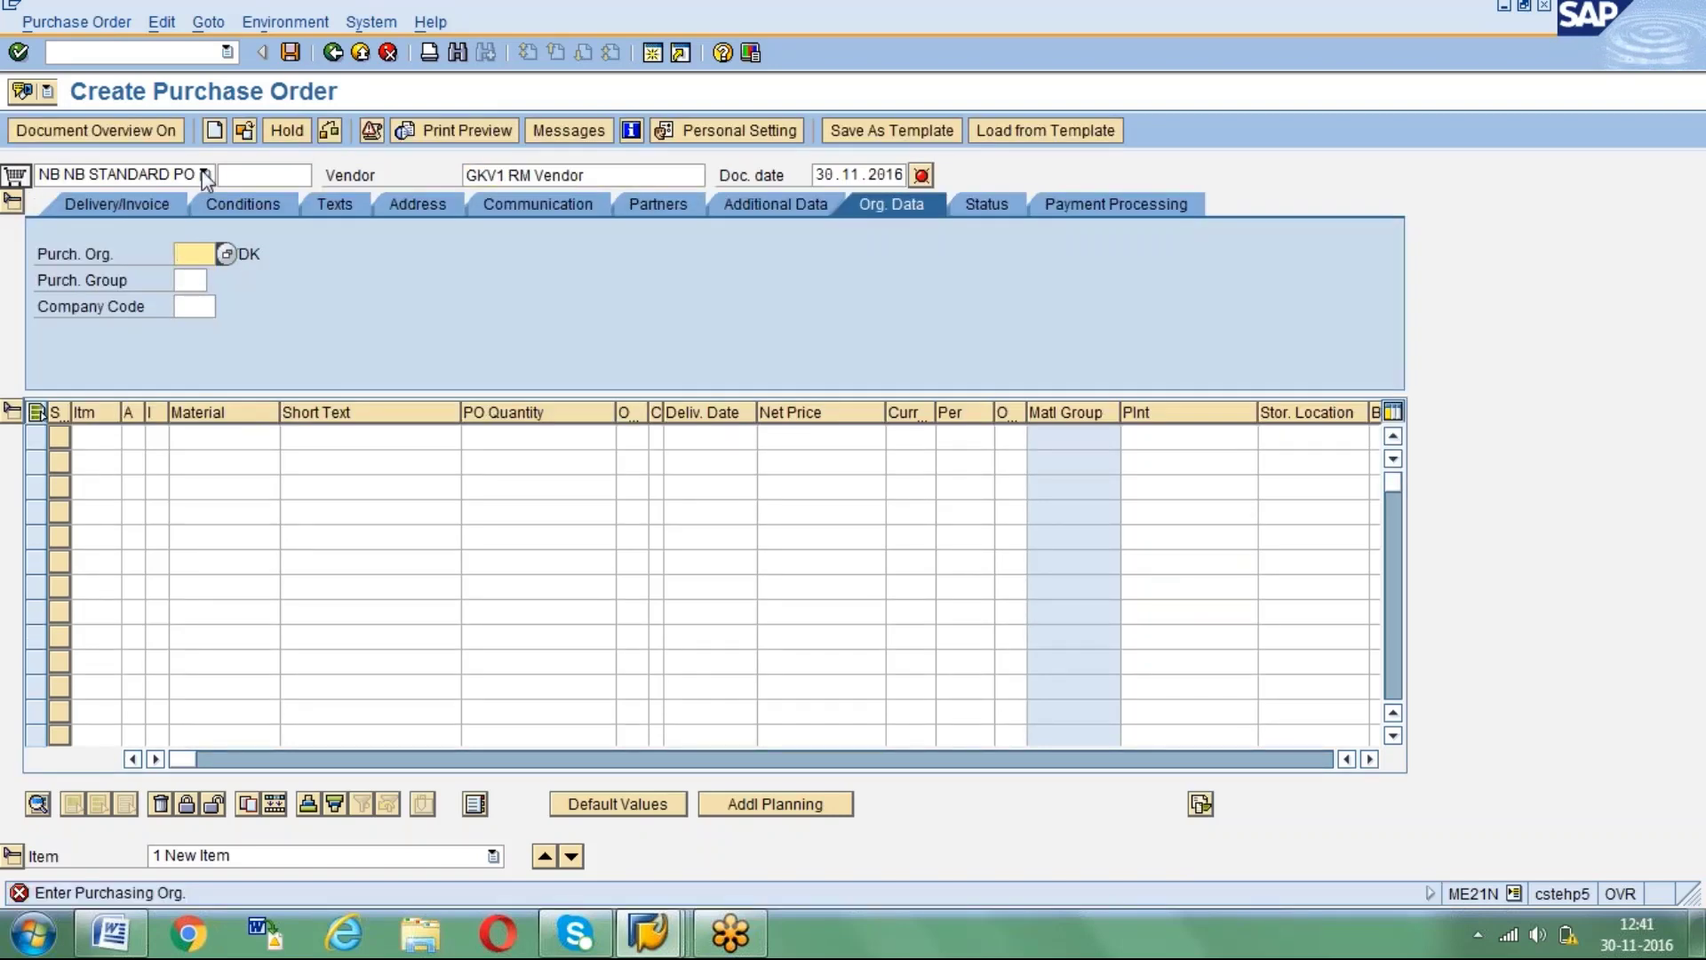
Assign purchasing organization GPOR and purchasing group 004 in the purchase order's organizational data.
key("BackSpace")
key("Up")
key("Up")
key("Return")
key("Return")
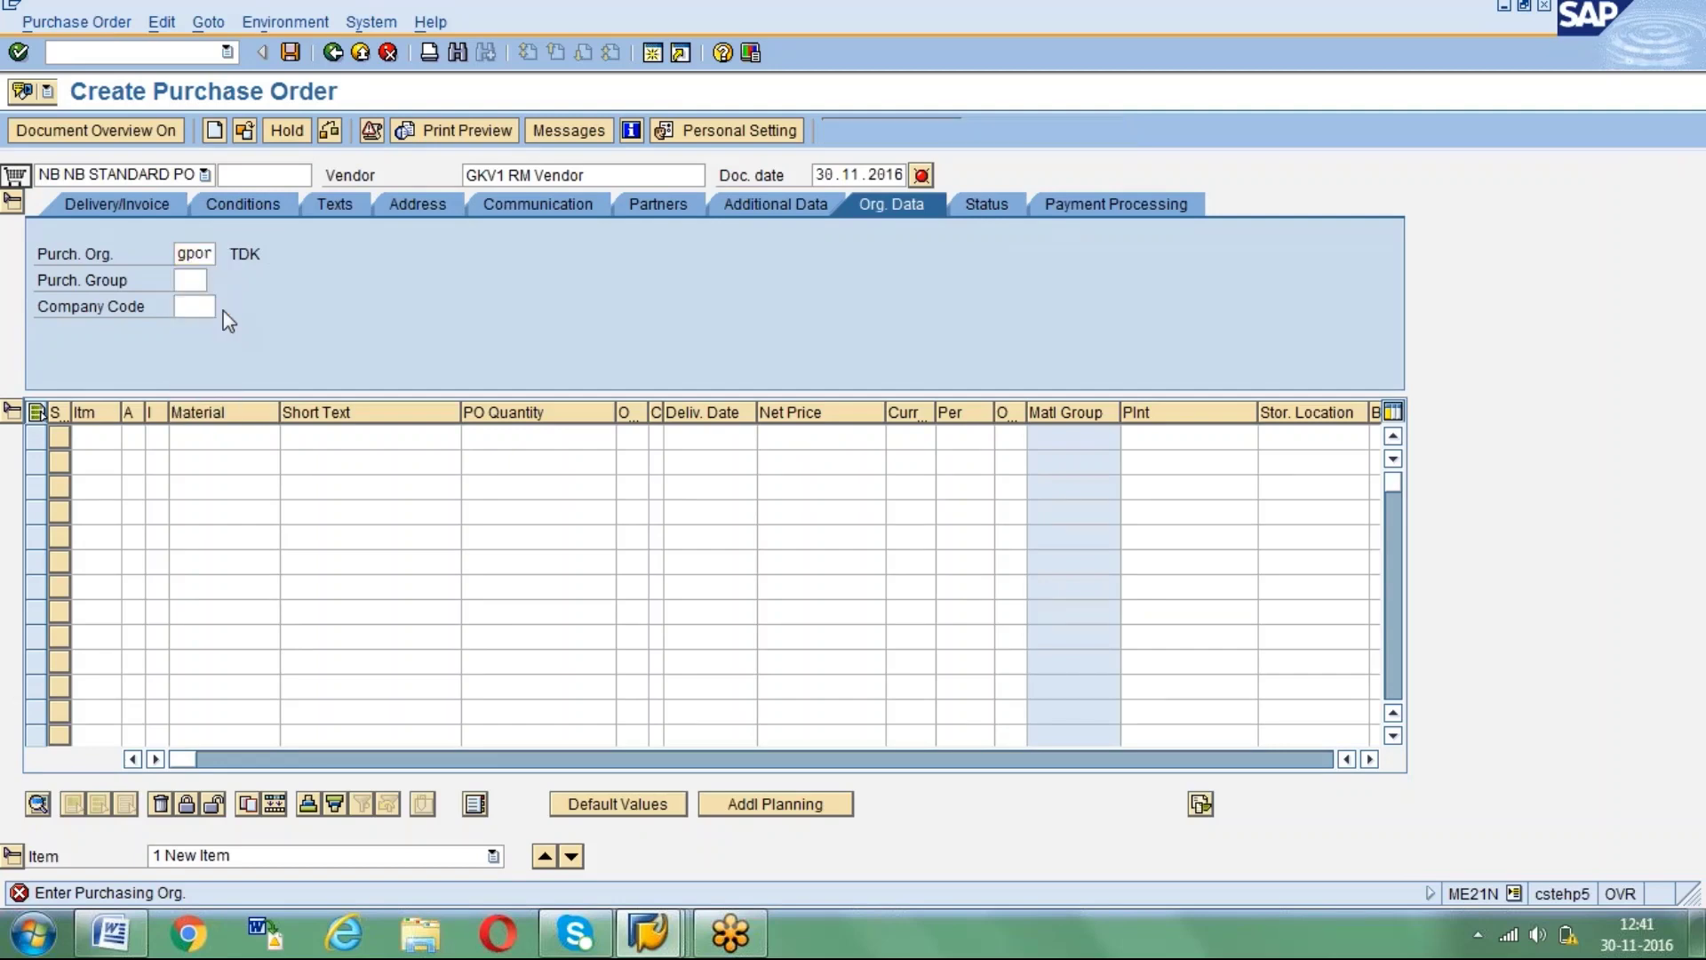
type("001")
key("BackSpace")
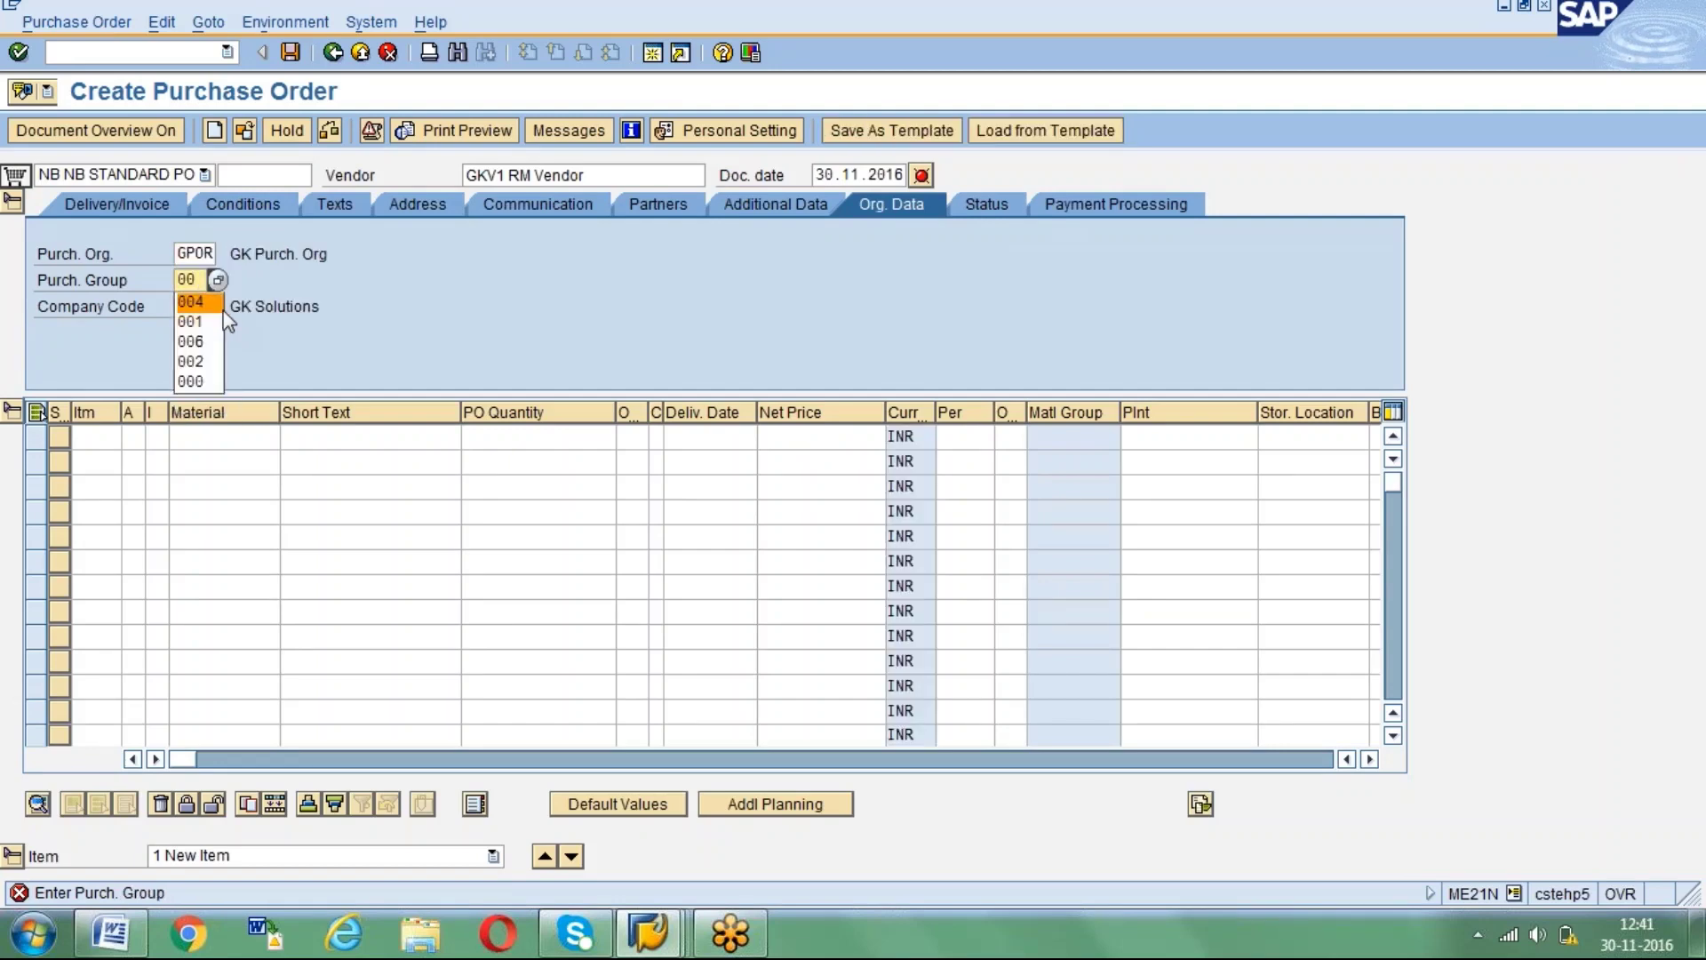
key("Return")
key("Return")
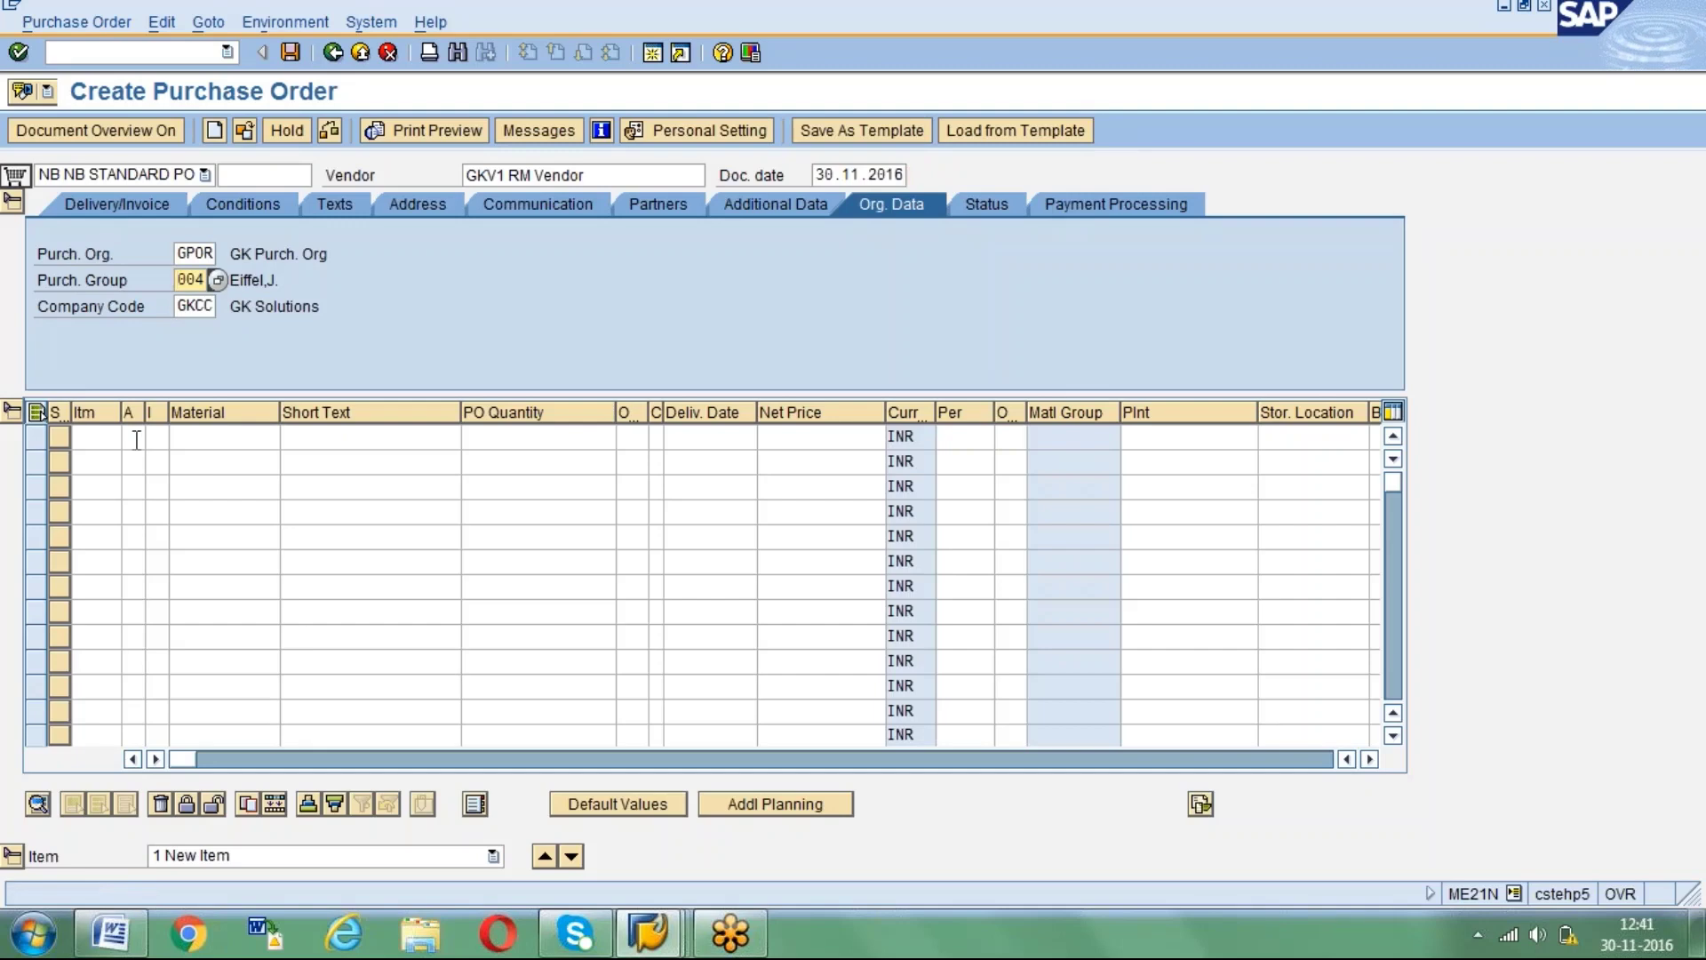
Create the first item with account assignment category K and item category B (Limit).
left_click(136, 438)
type("kb")
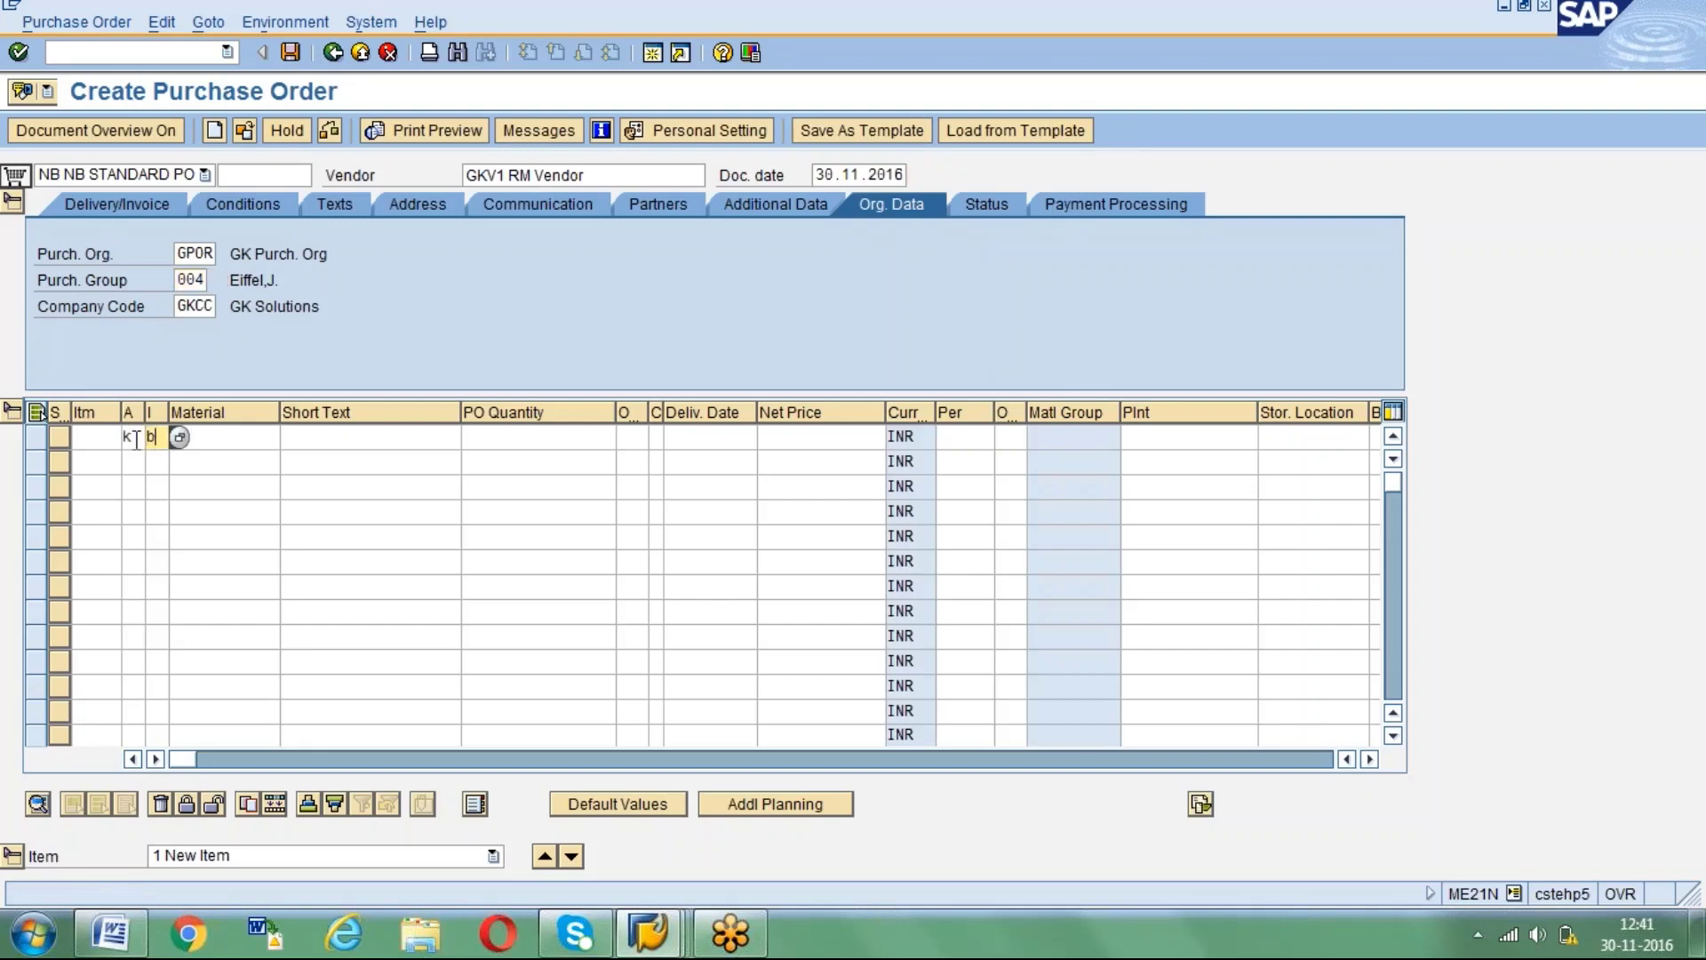
left_click(178, 437)
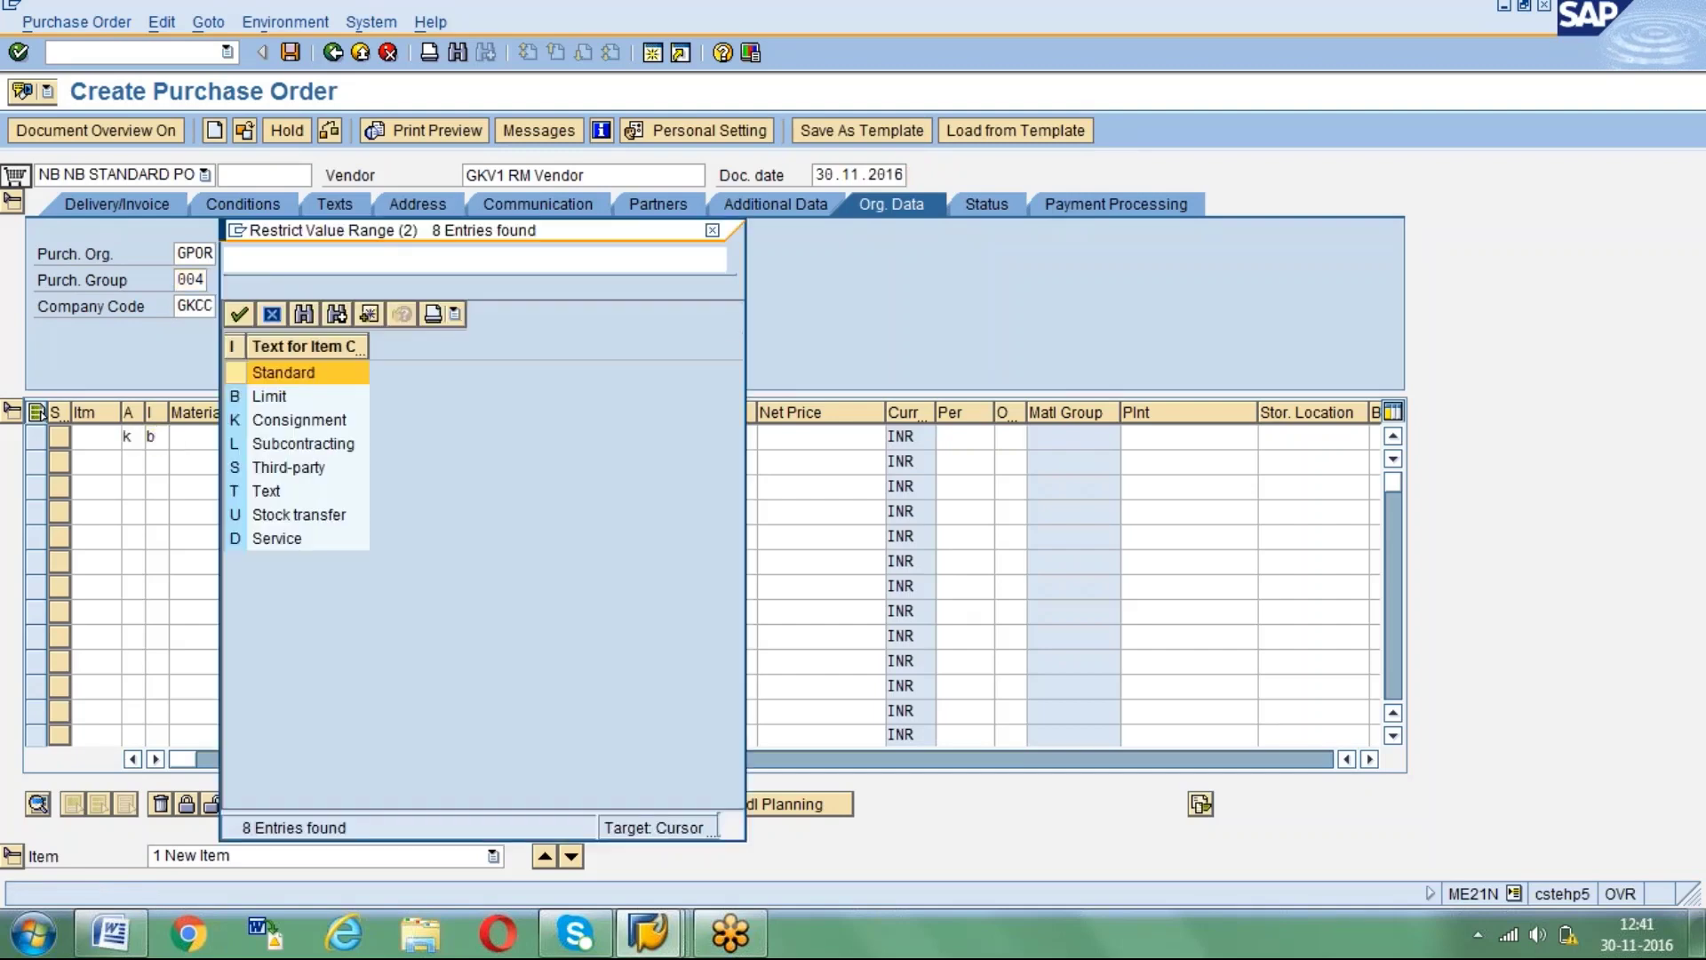
double_click(268, 396)
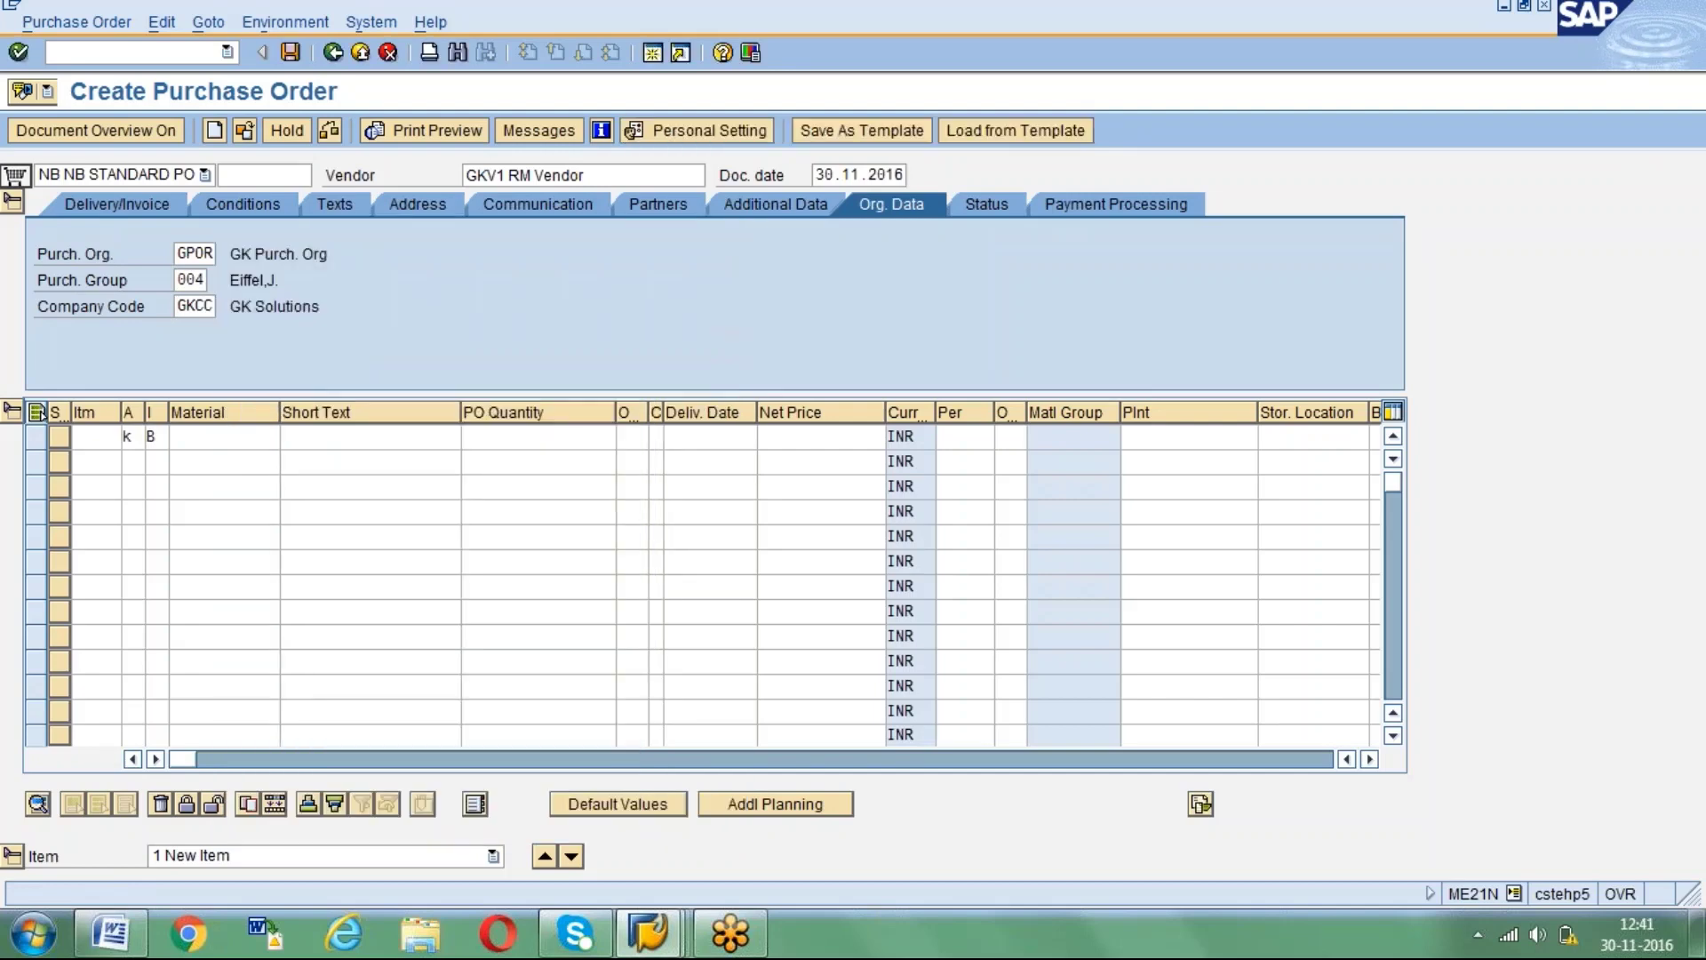
key("Return")
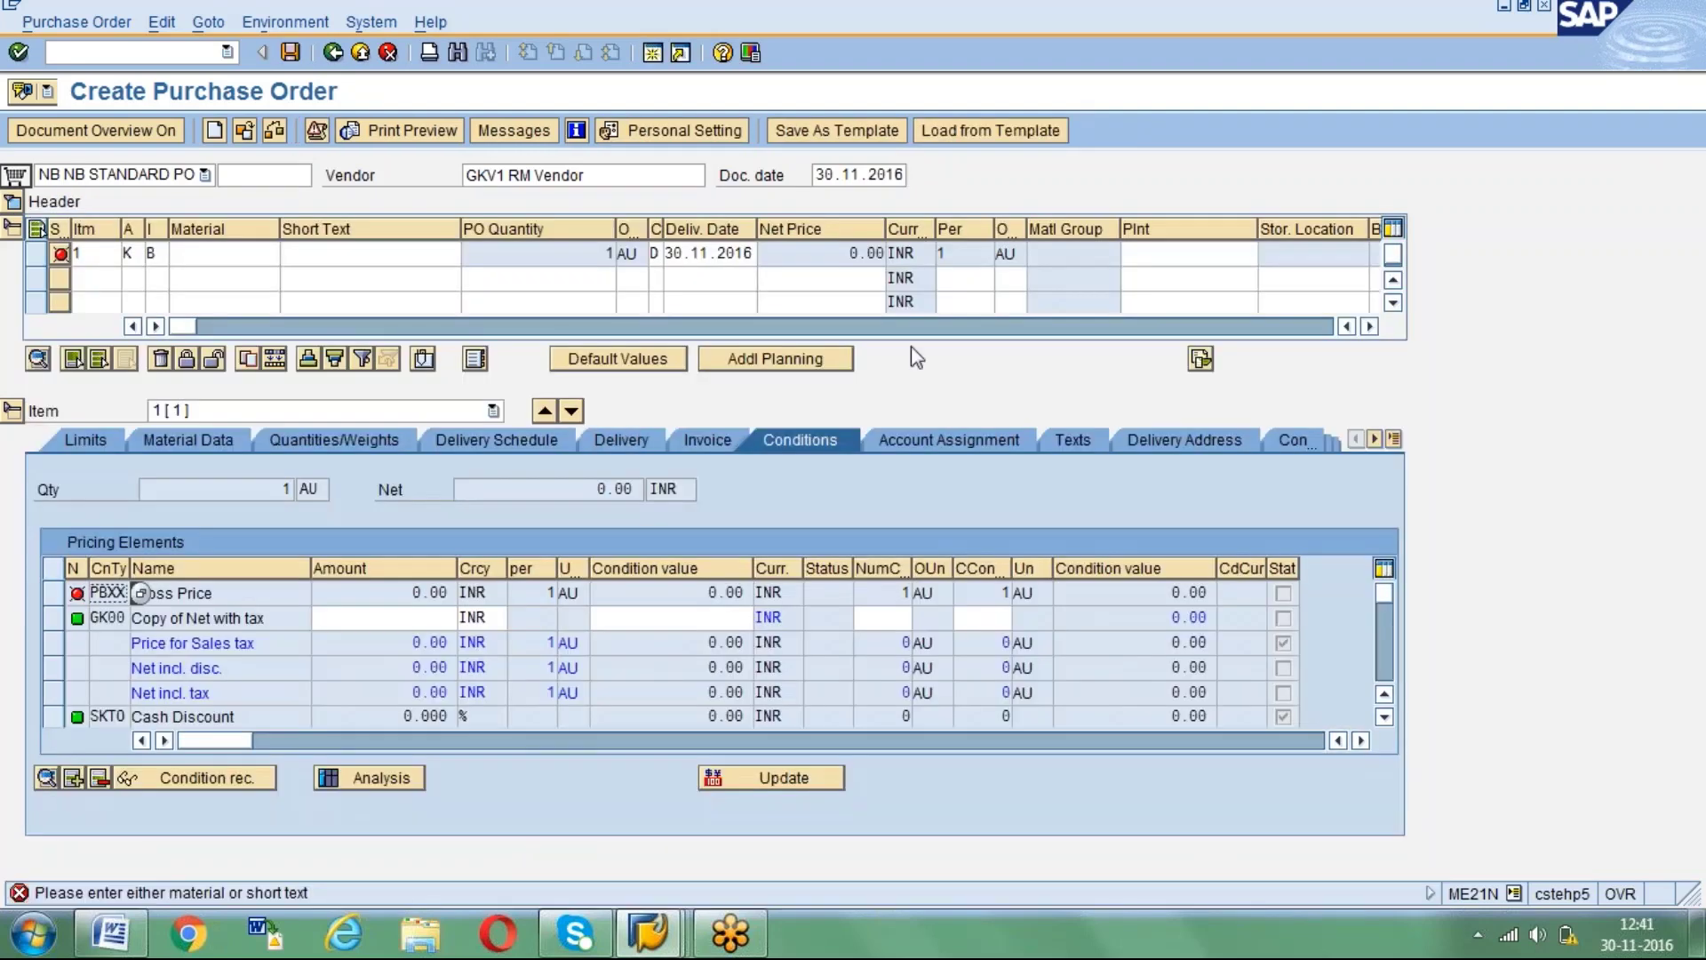
Give the limit item the short text "Factory Day Celebrations" and plant GKP1.
left_click(340, 253)
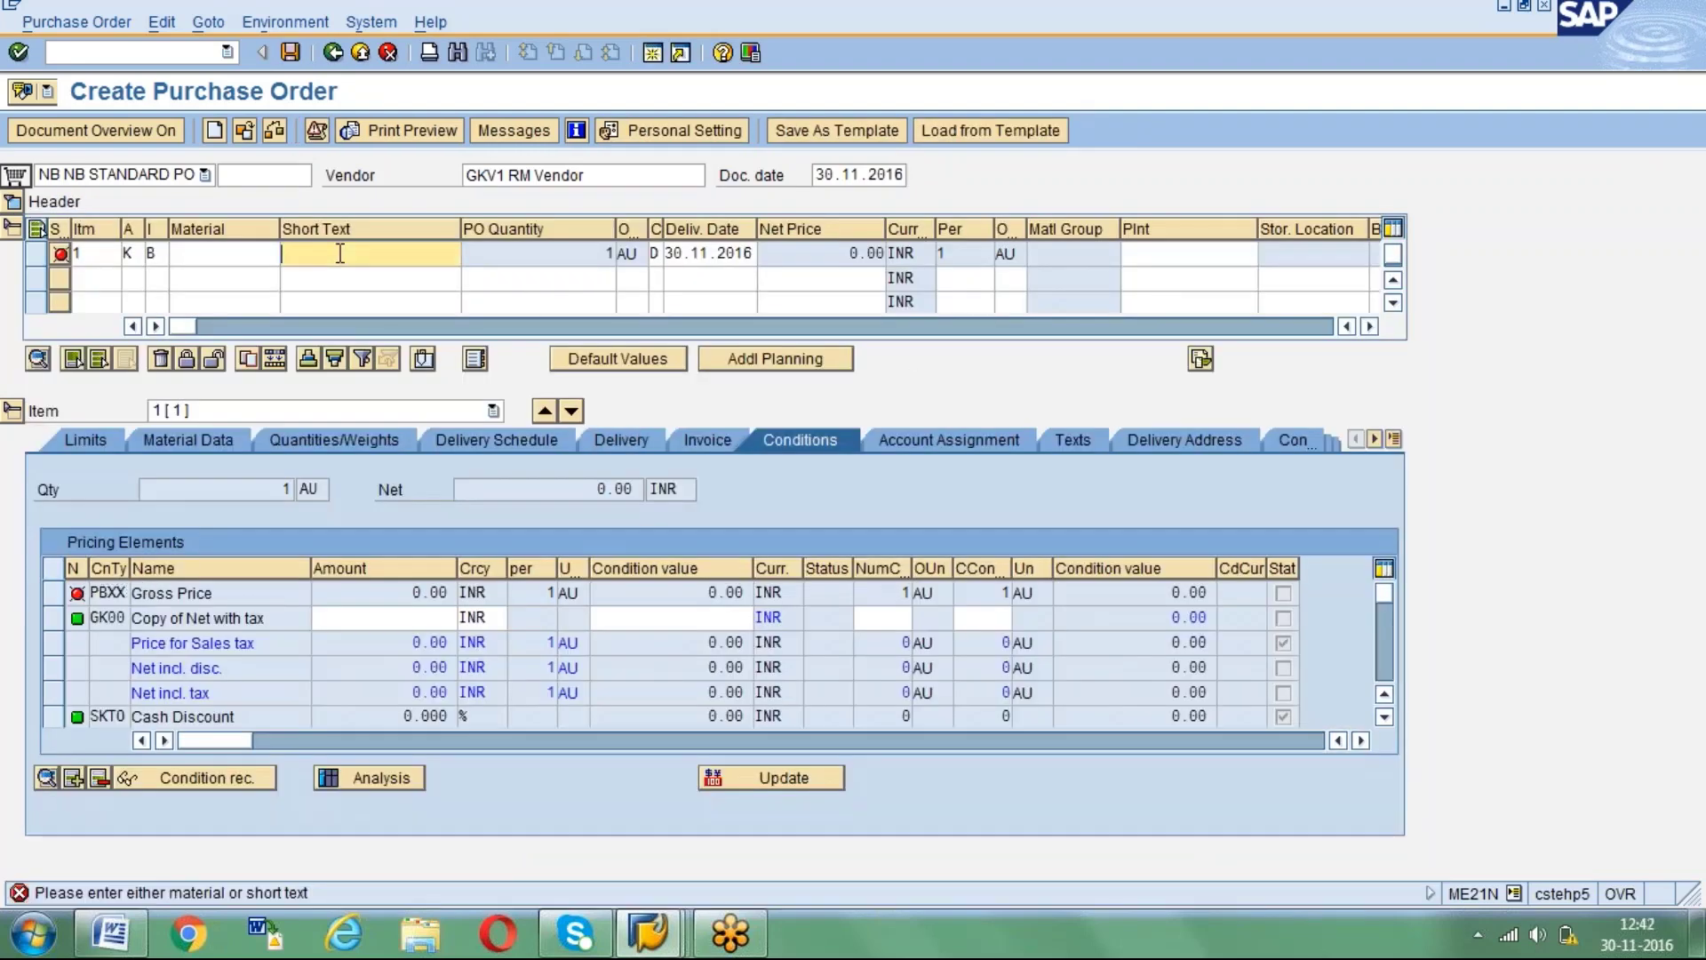
type("Factory Day Celebrations")
key("Return")
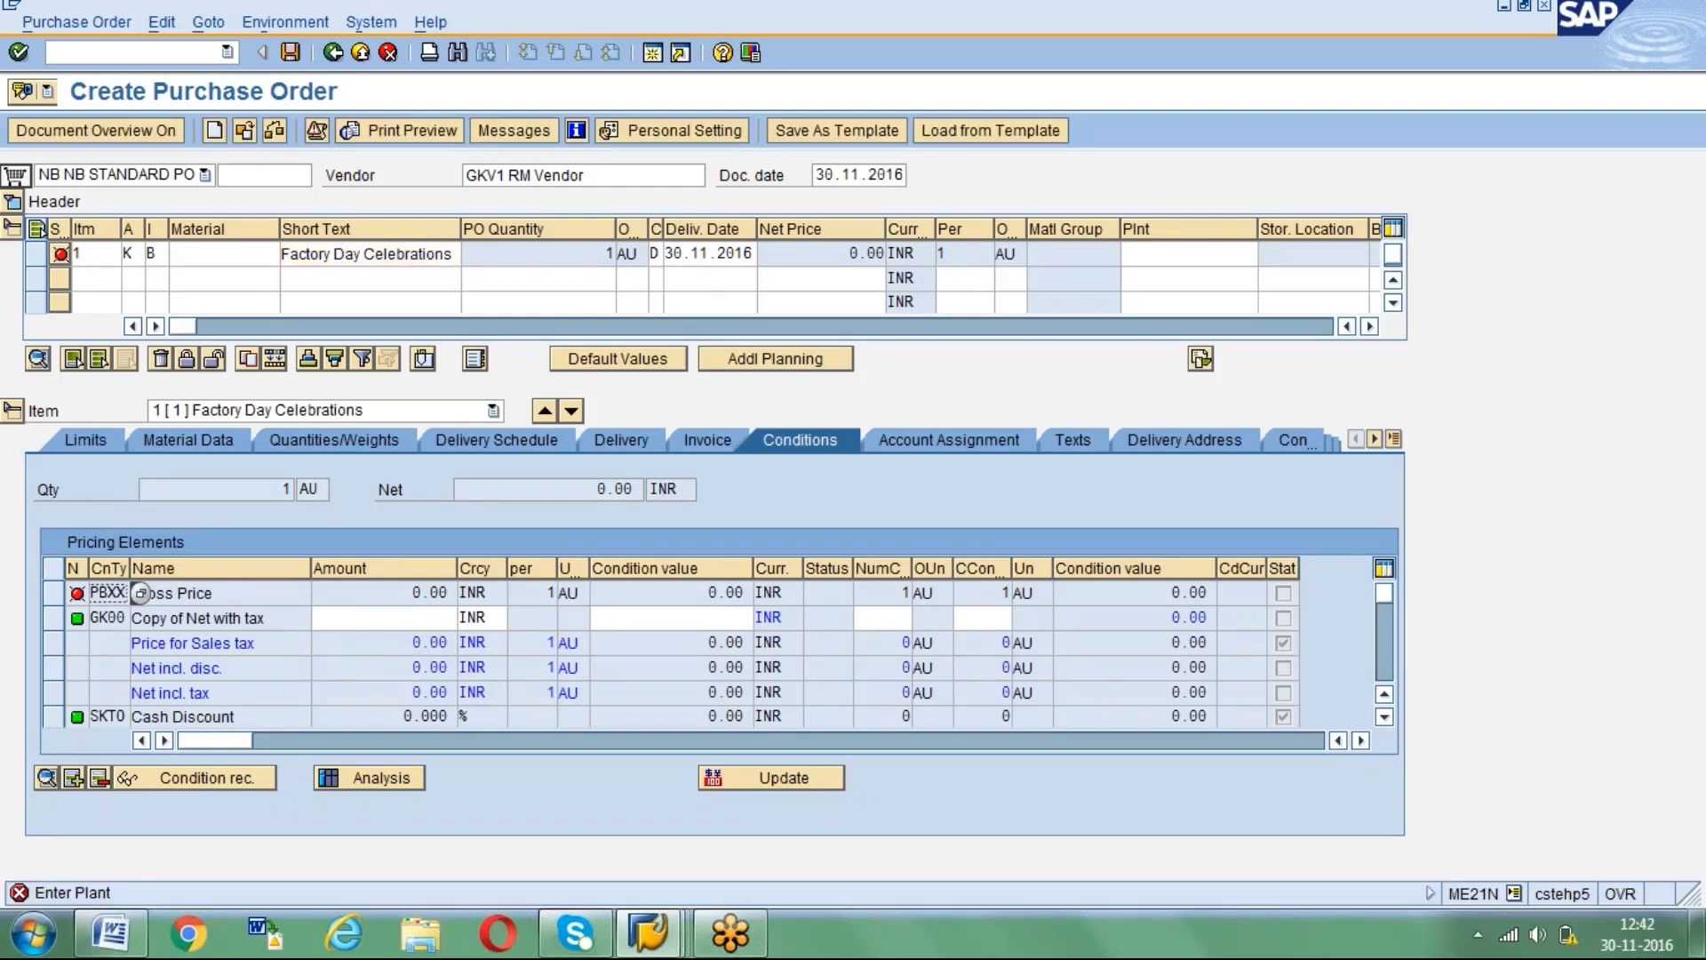
left_click(1190, 254)
type("g")
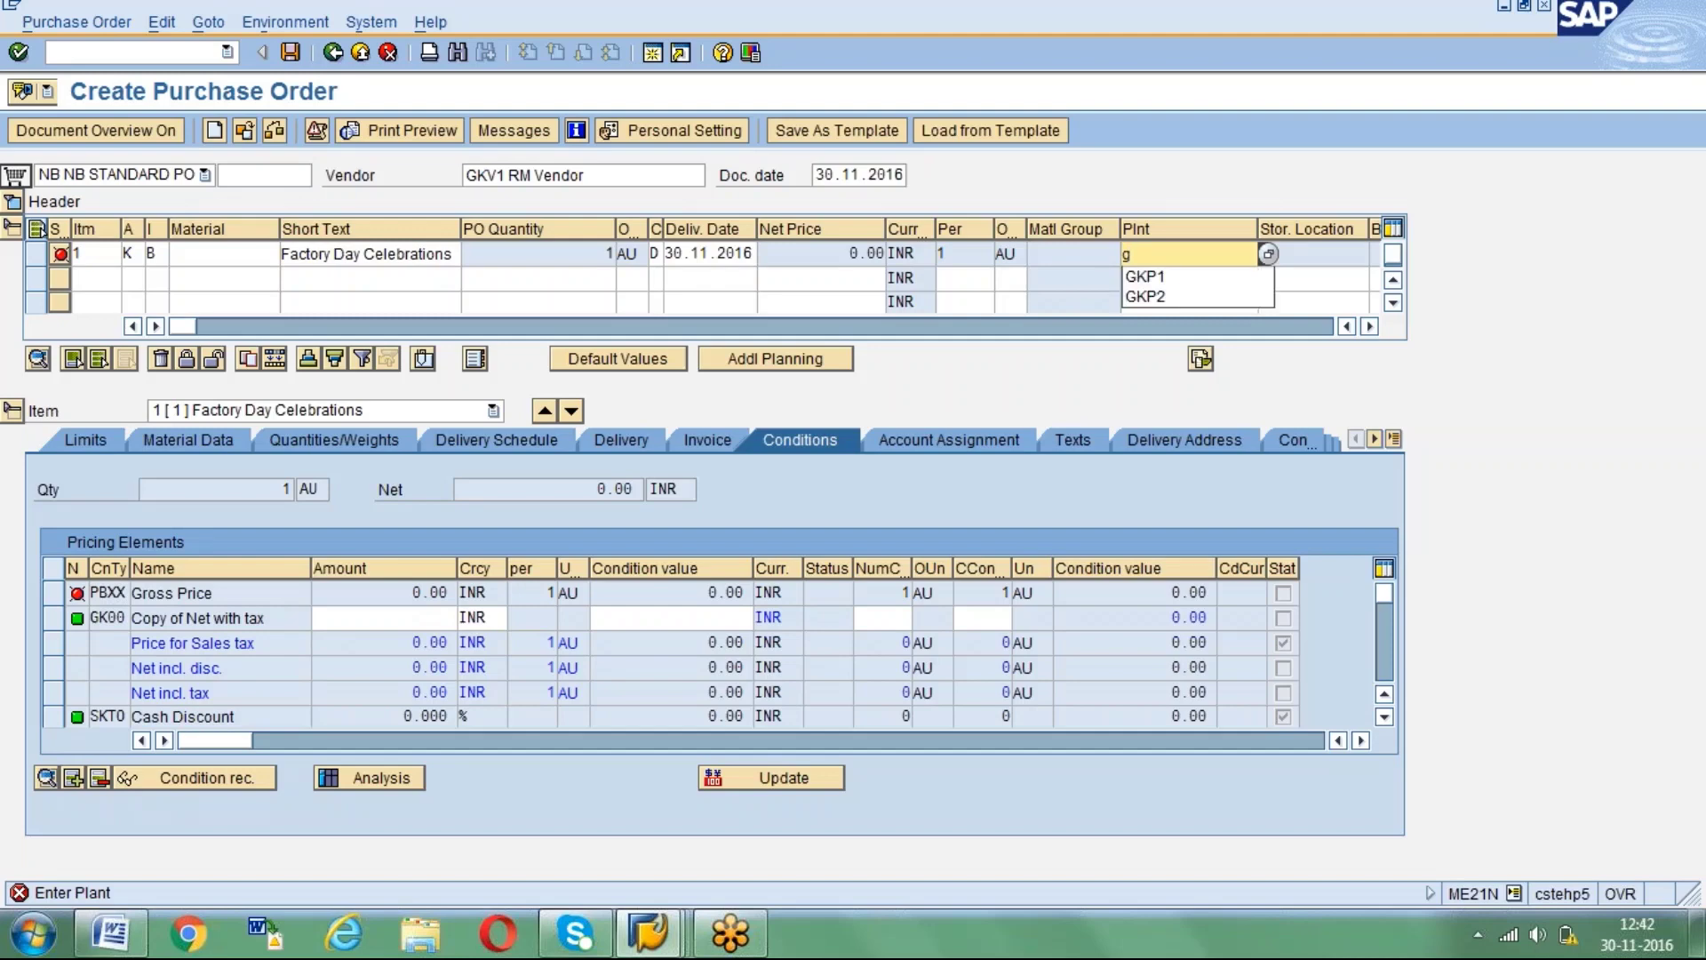
type("kp1")
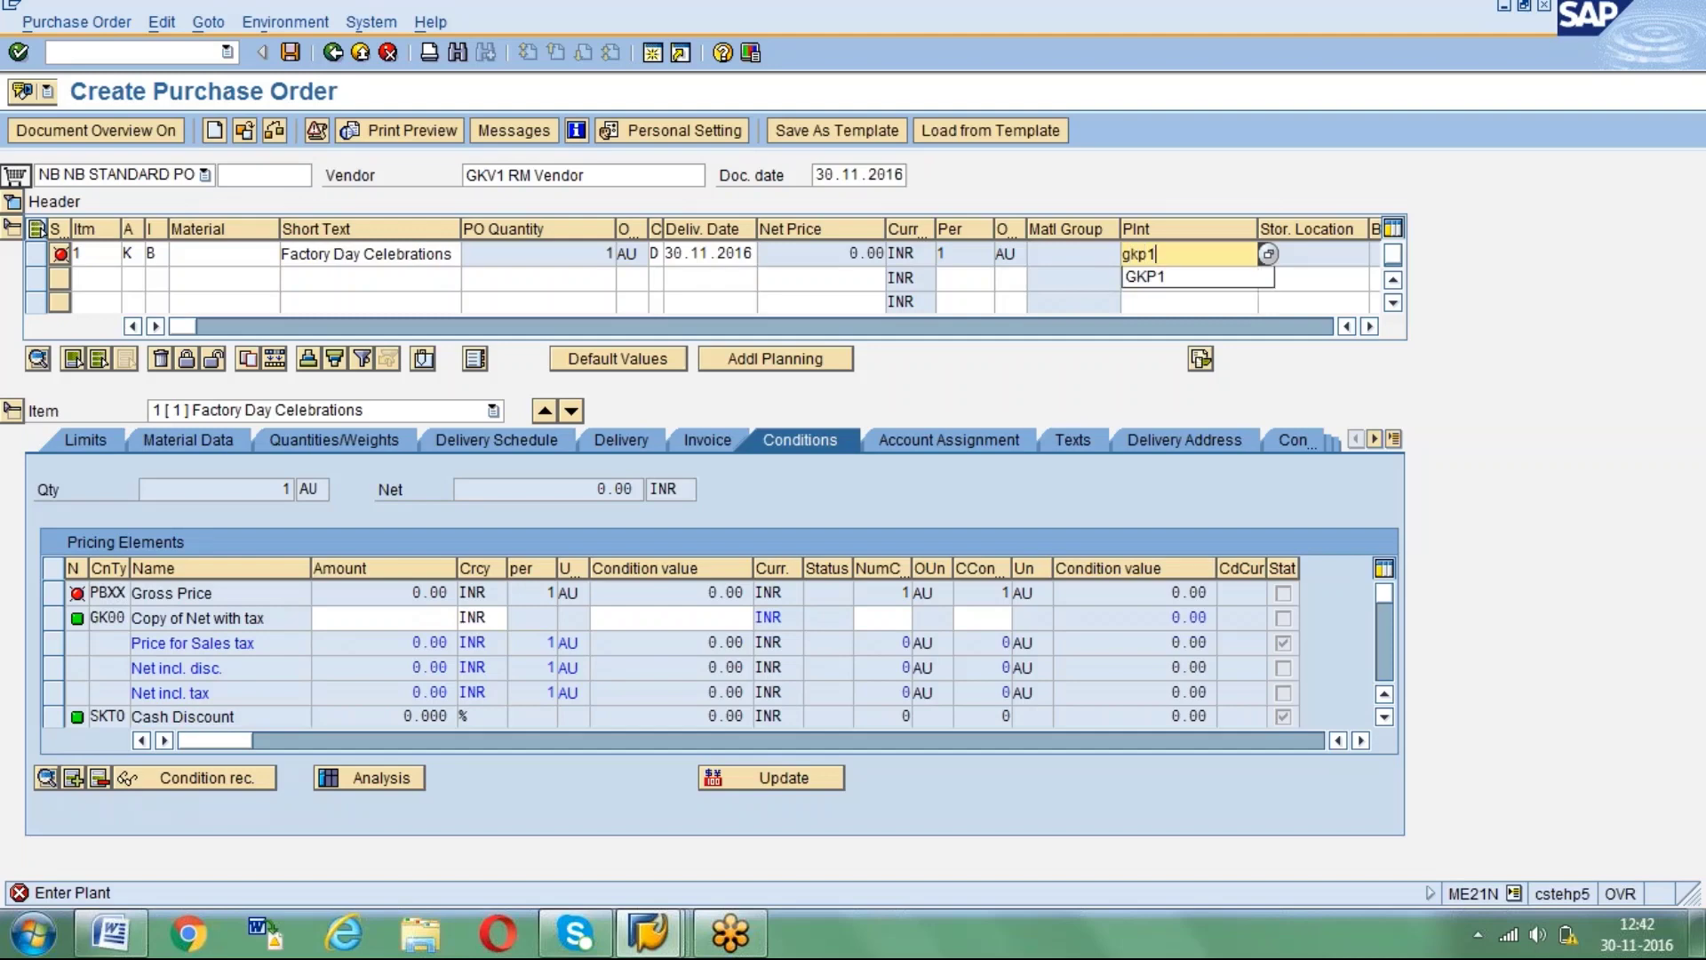
key("Return")
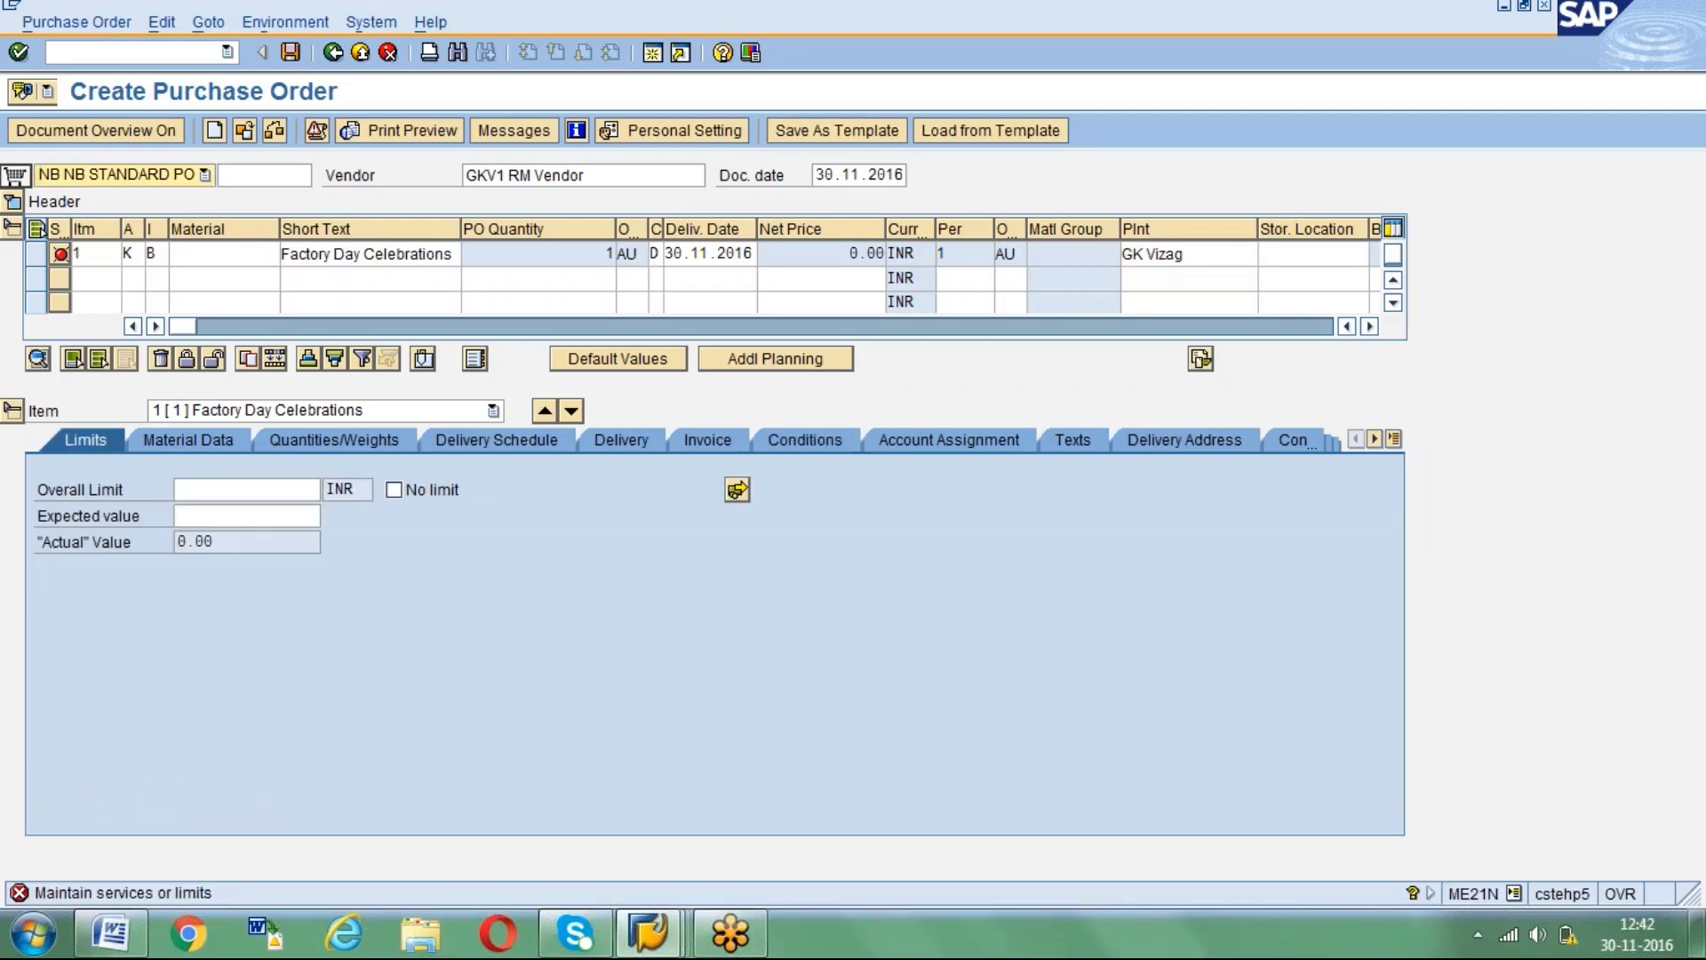
Set the overall limit of the Factory Day Celebrations item to 3,000,000 INR.
left_click(206, 491)
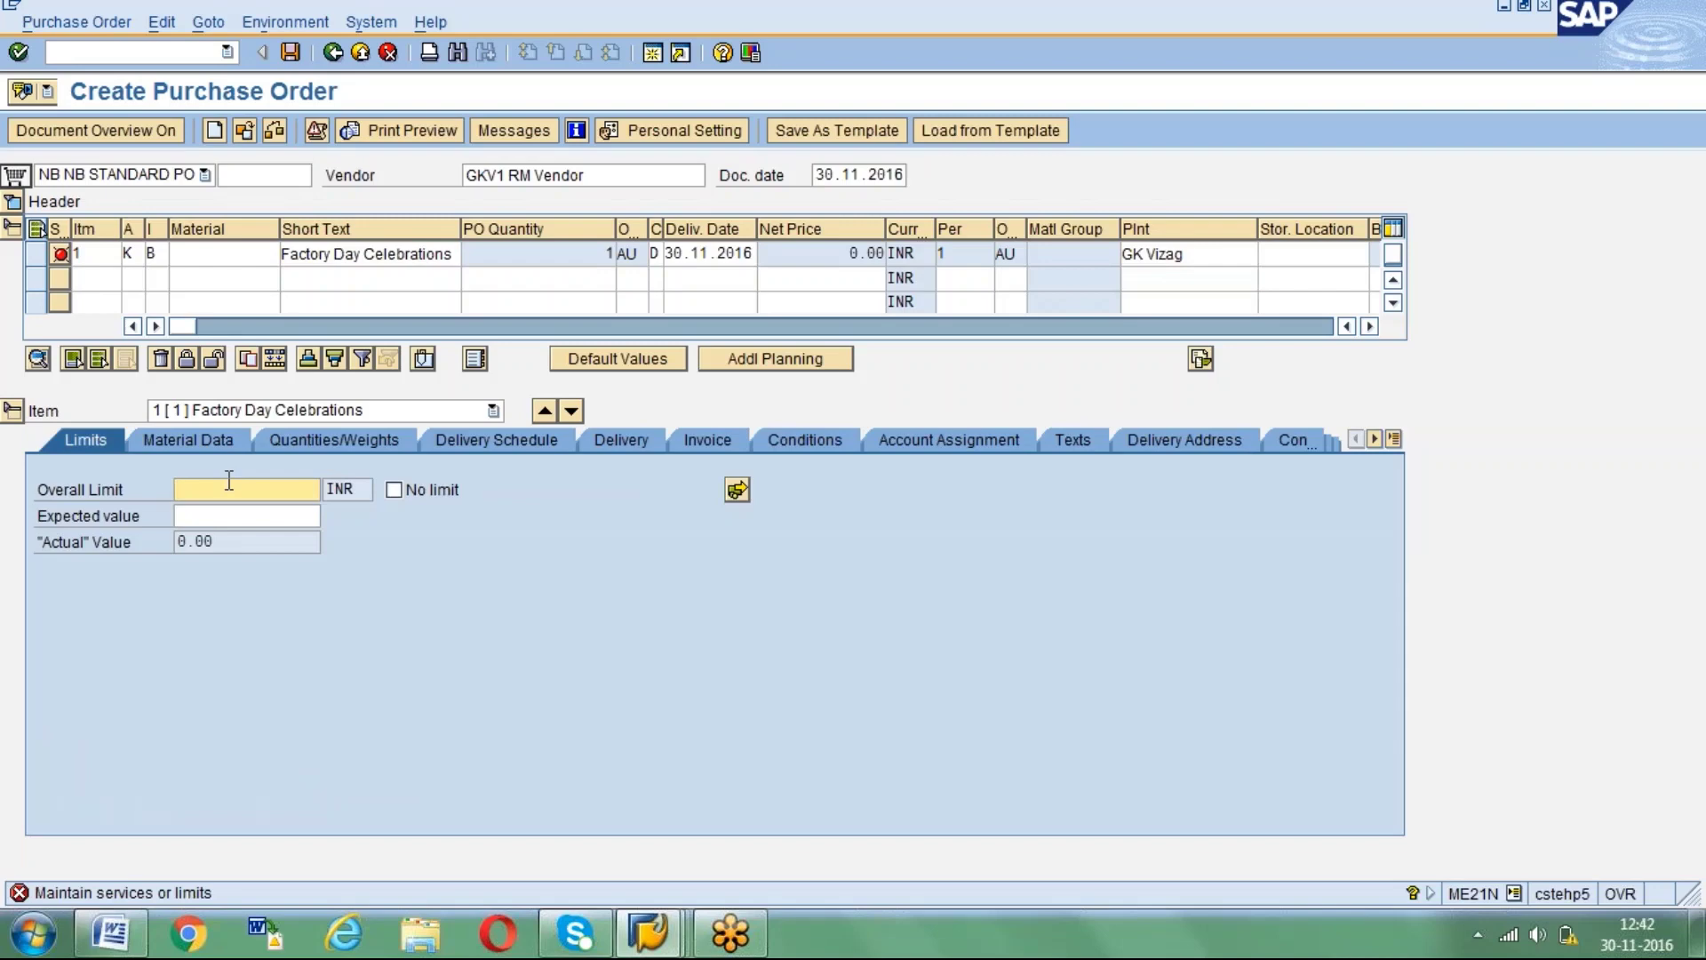
type("3000000")
key("Return")
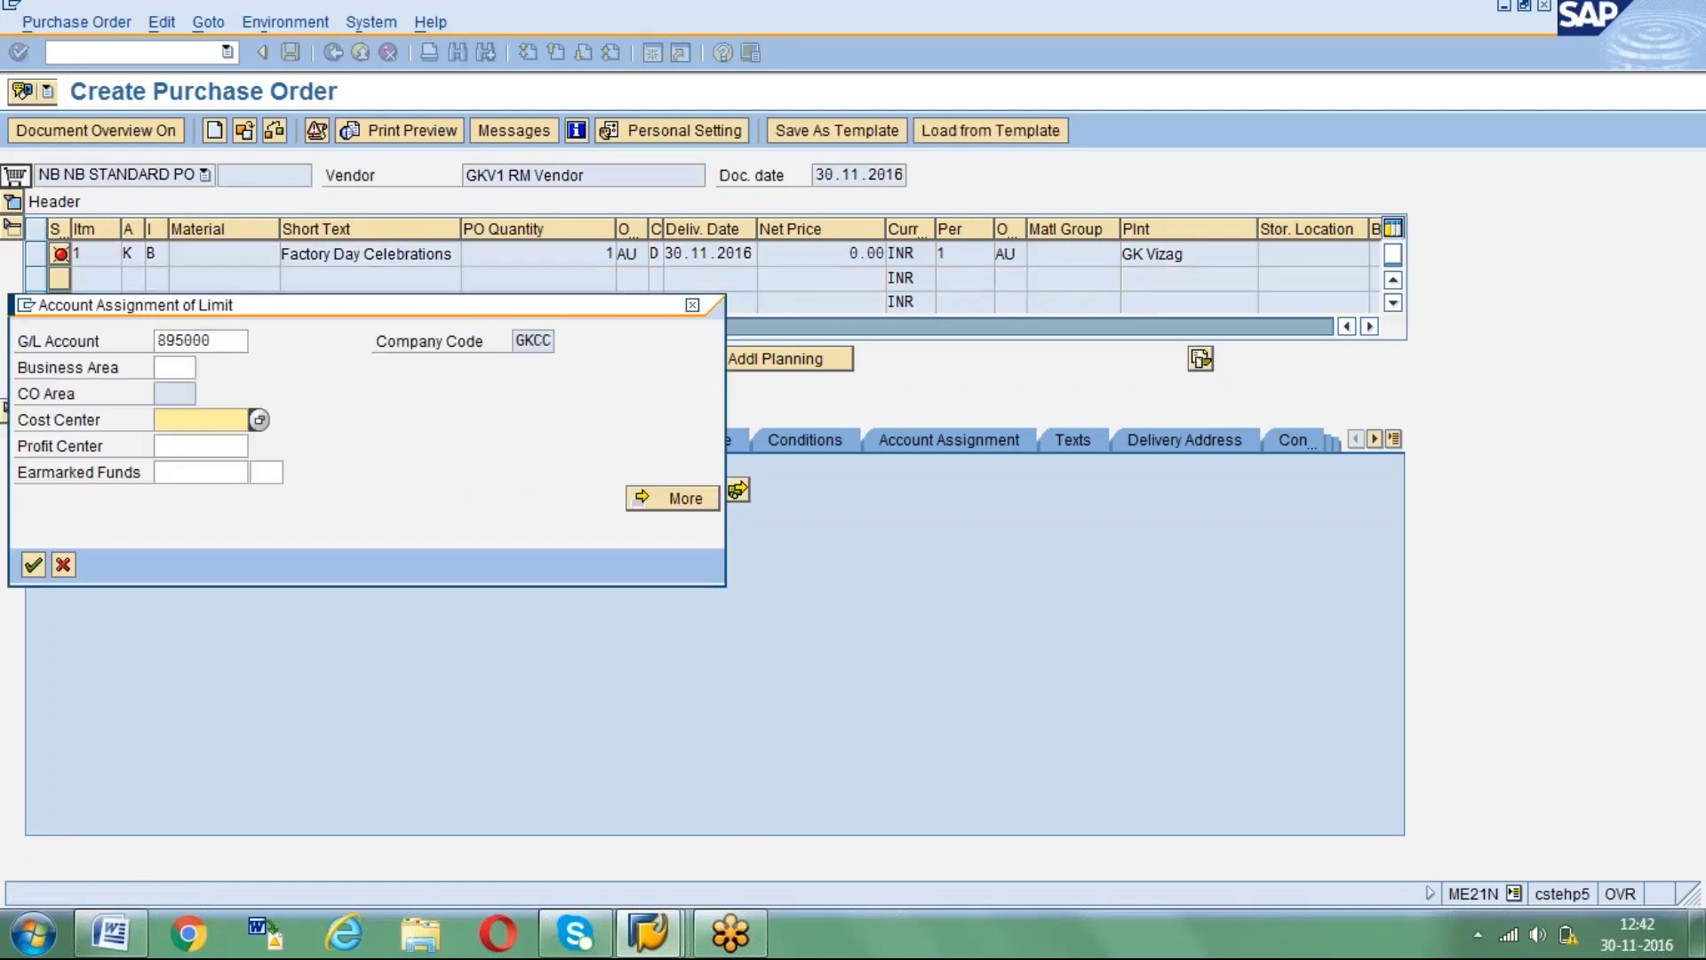
Try to assign the limit to cost center GKCC with the proposed G/L account.
type("gkcc")
key("Return")
key("Return")
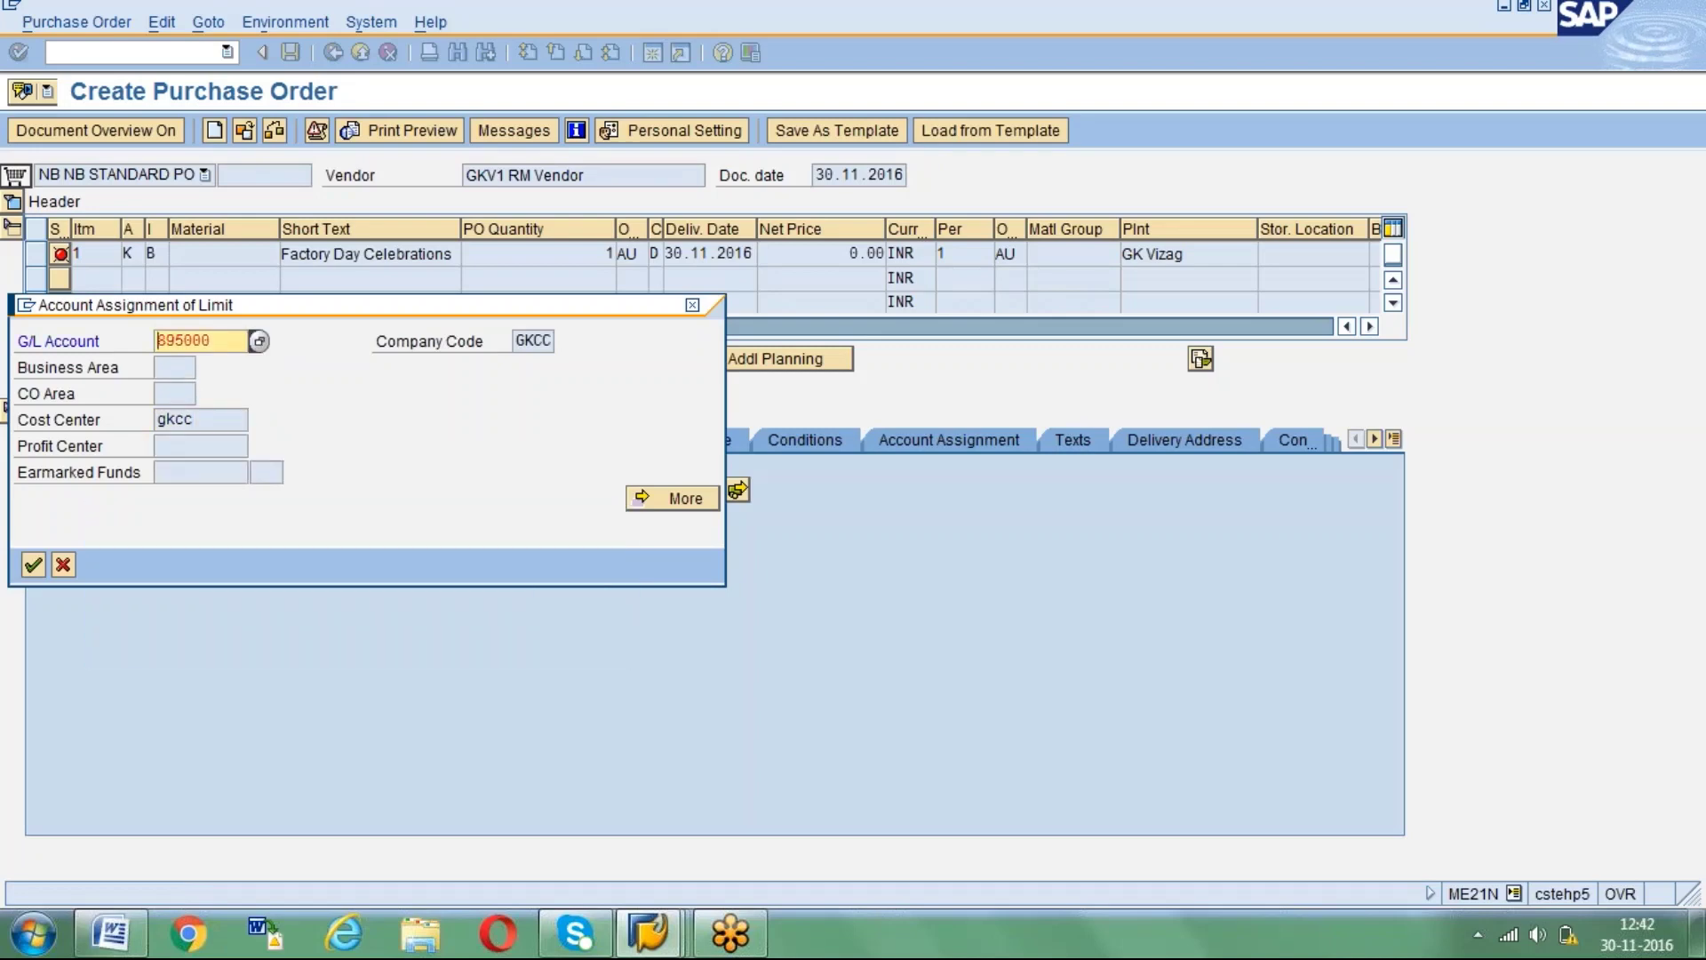
key("Return")
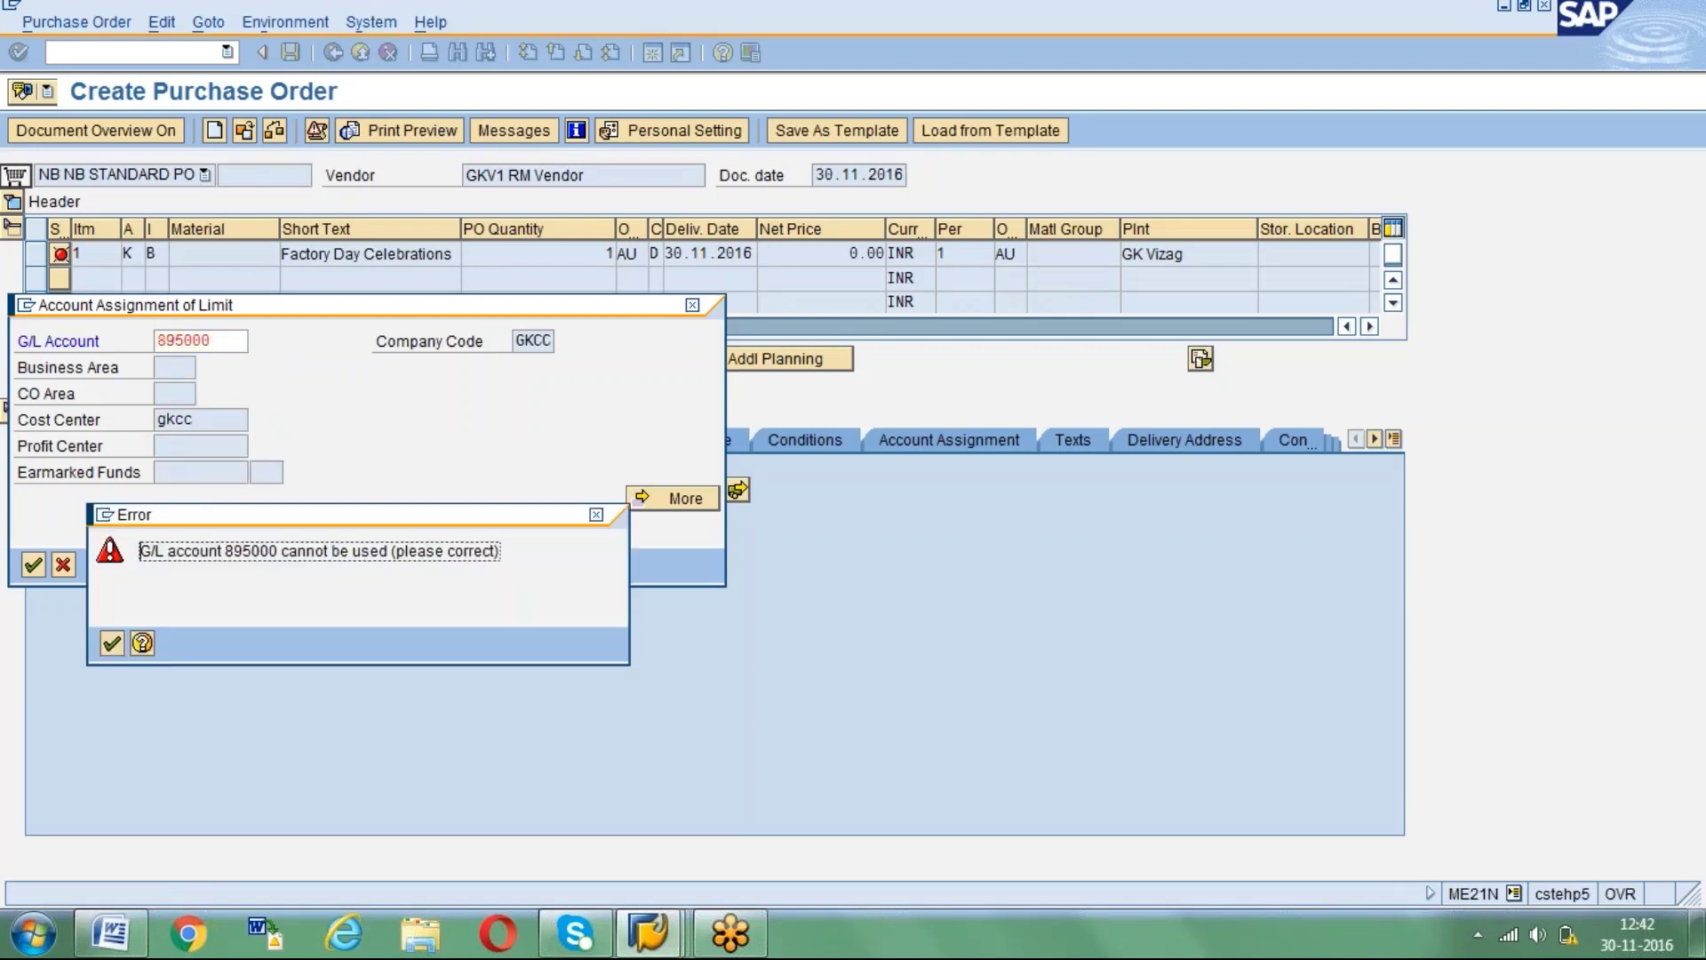
key("Return")
Set the G/L account in the limit's account assignment to 400000.
key("BackSpace")
key("BackSpace")
key("BackSpace")
key("BackSpace")
key("BackSpace")
key("BackSpace")
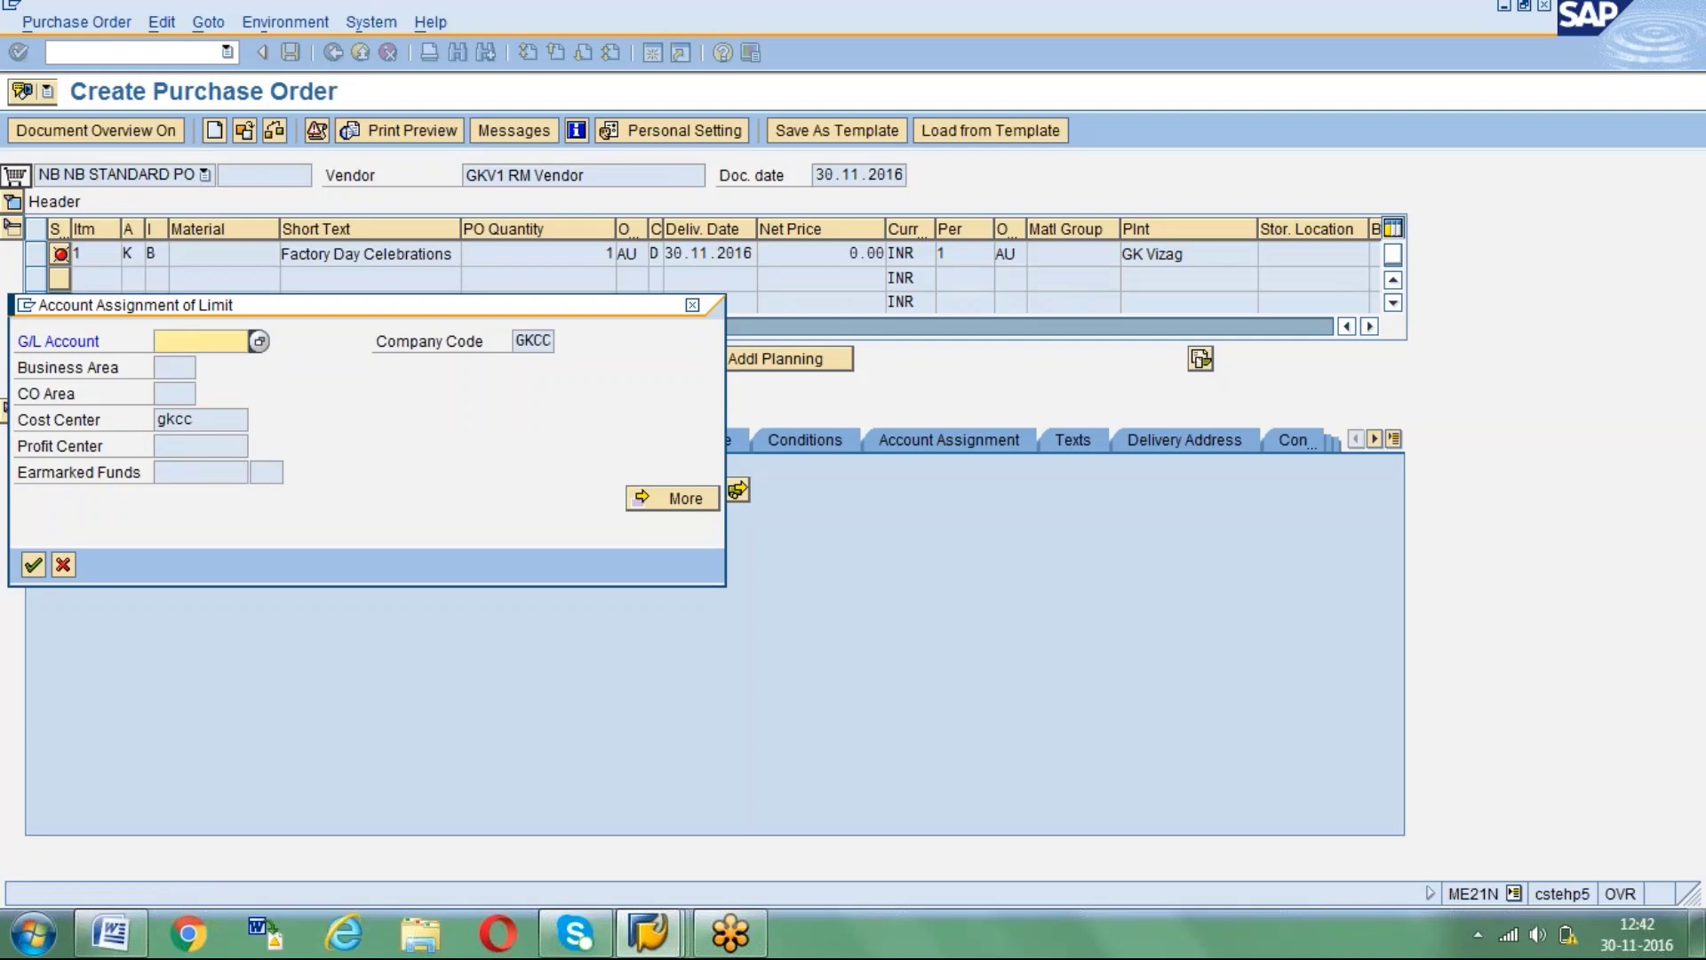
key("Down")
key("Return")
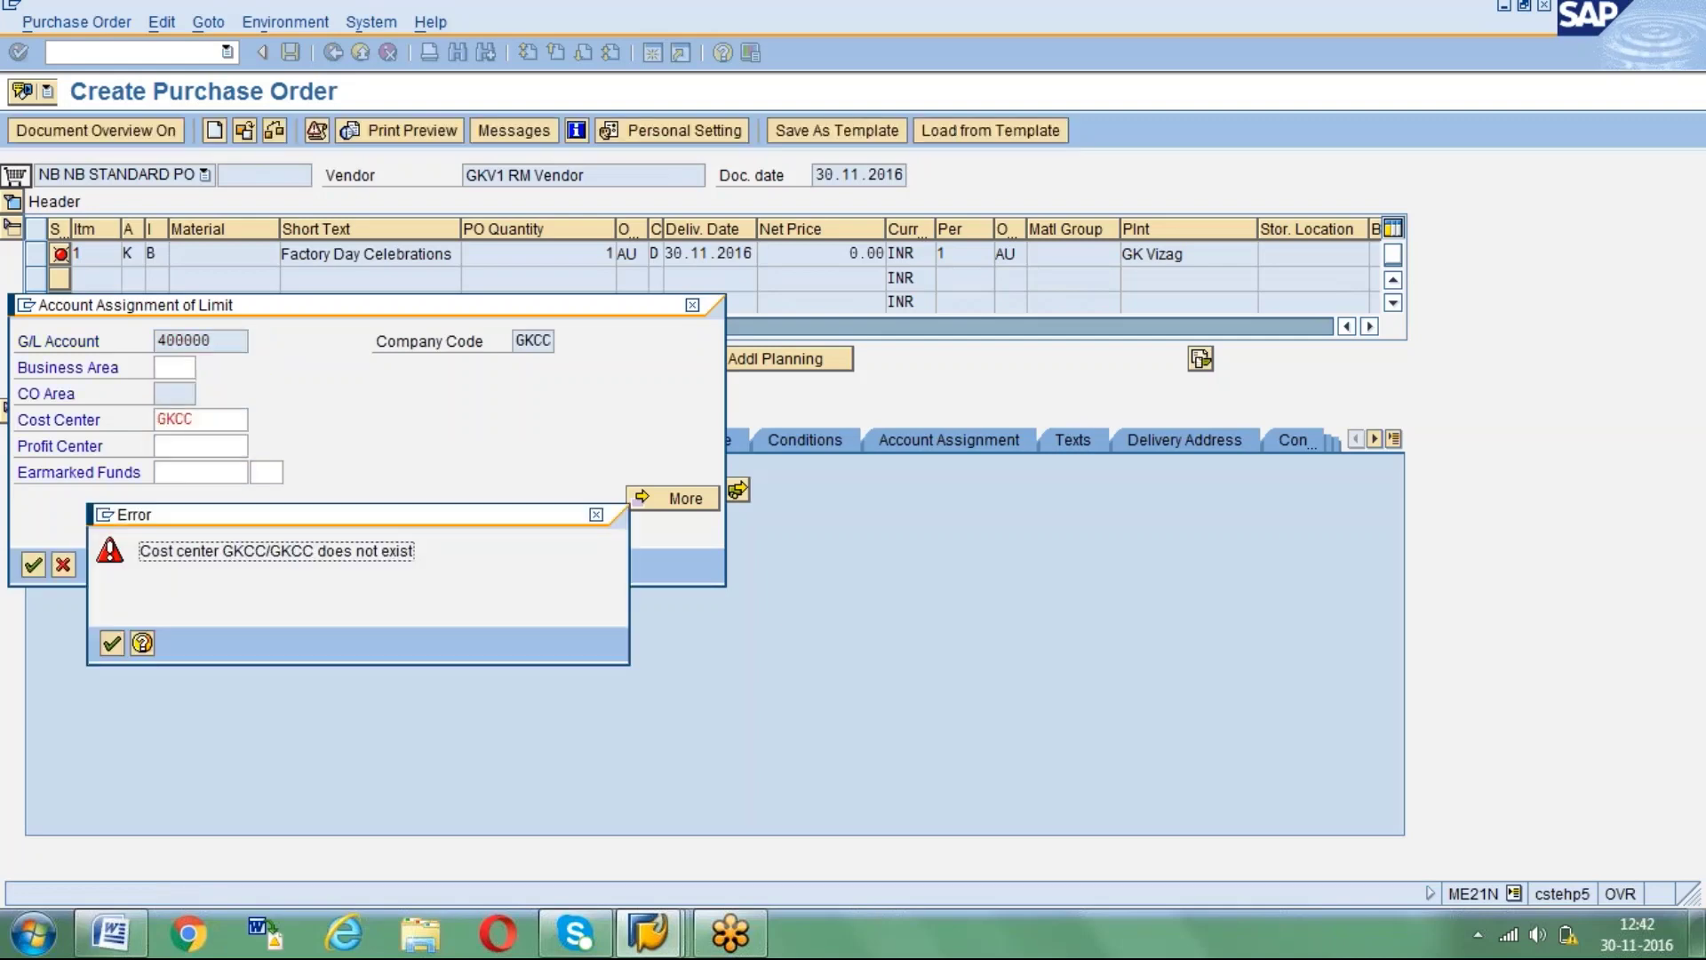
Replace the cost center in the limit's account assignment with GKservice and accept the assignment.
key("Return")
key("Tab")
key("Tab")
key("shift+Tab")
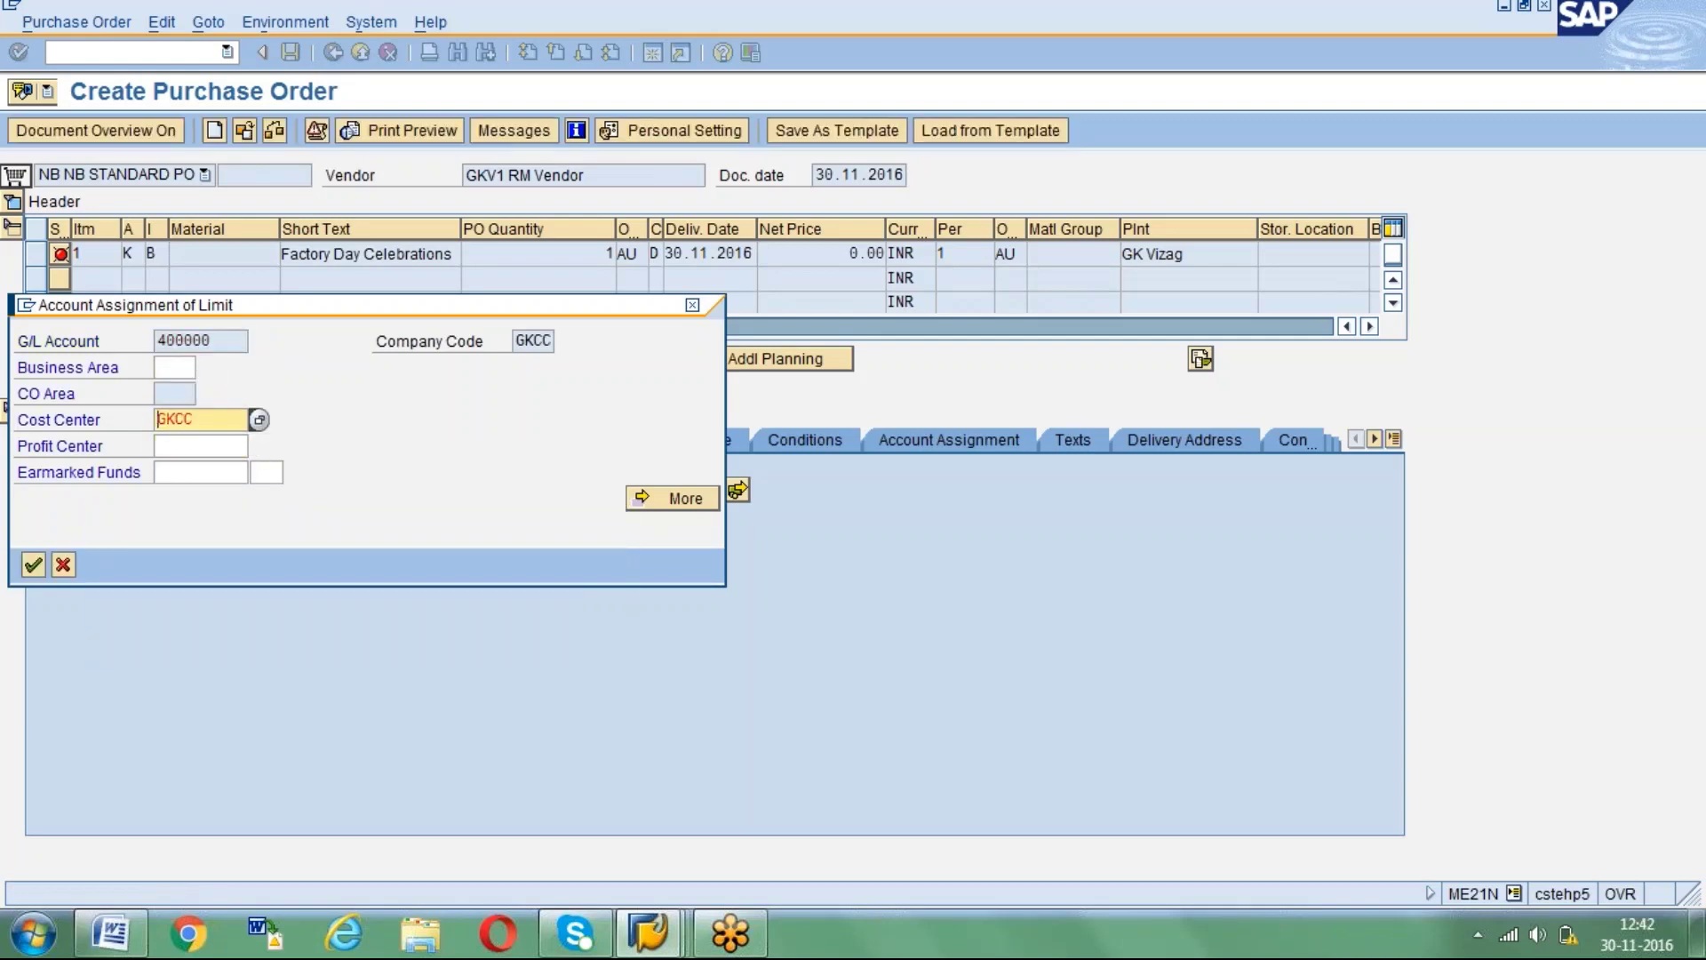
key("BackSpace")
key("BackSpace")
key("BackSpace")
key("BackSpace")
key("Down")
key("Down")
key("Down")
key("Up")
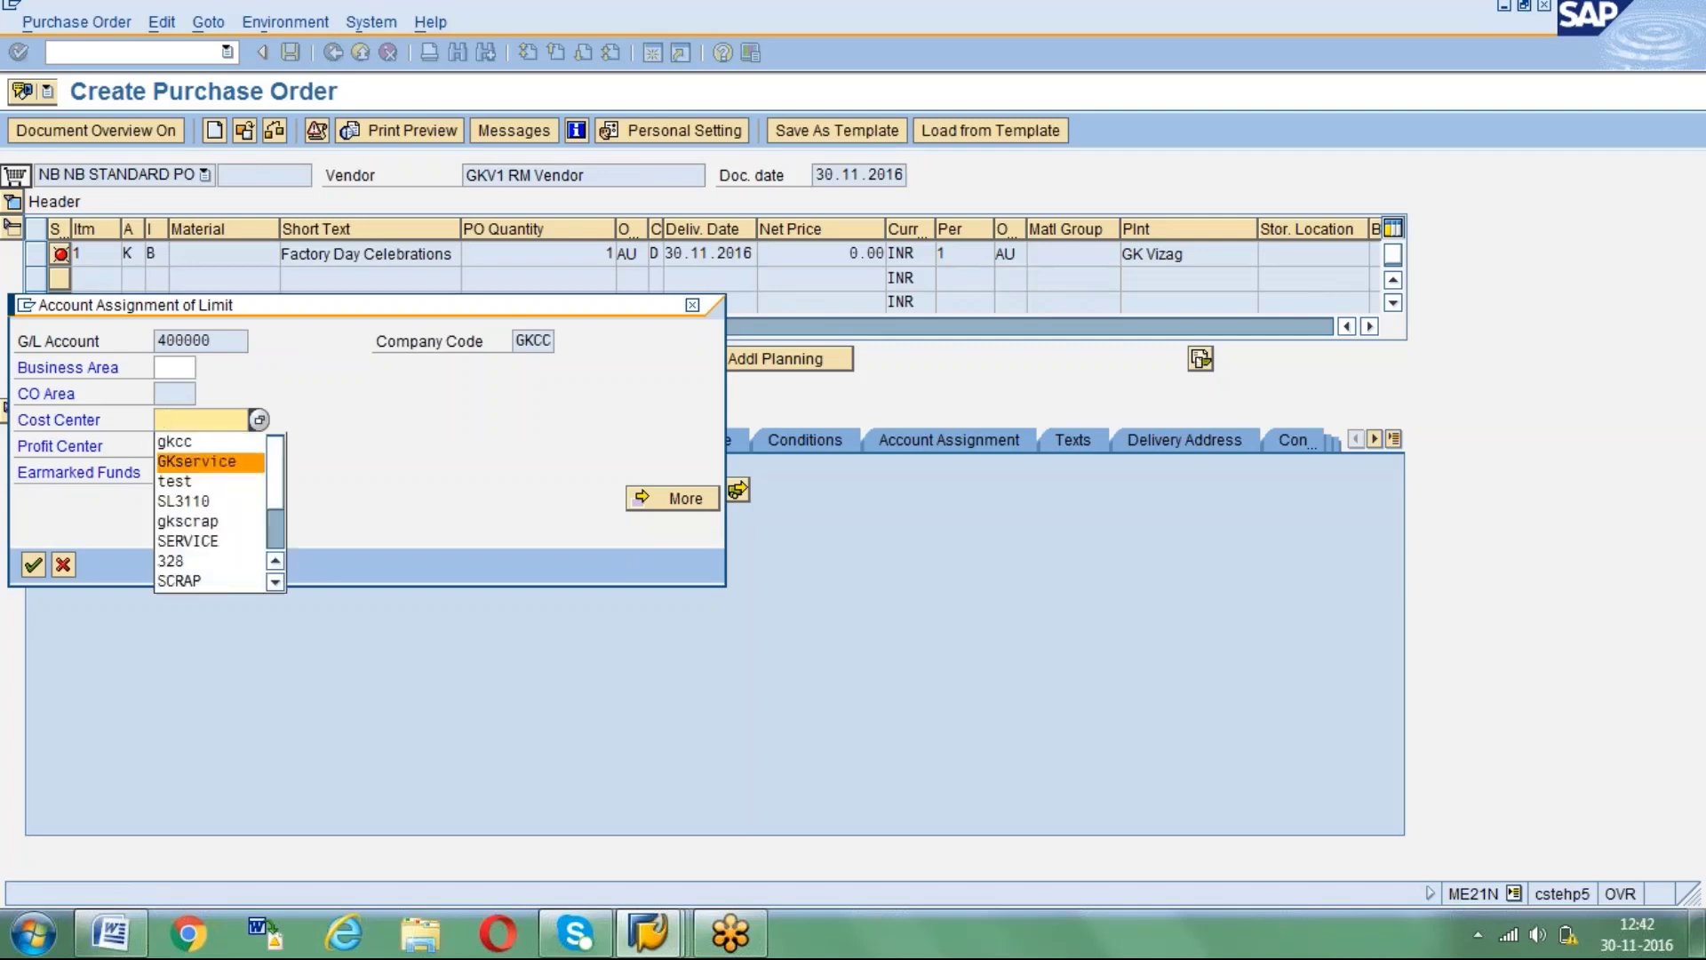
key("Return")
key("Return")
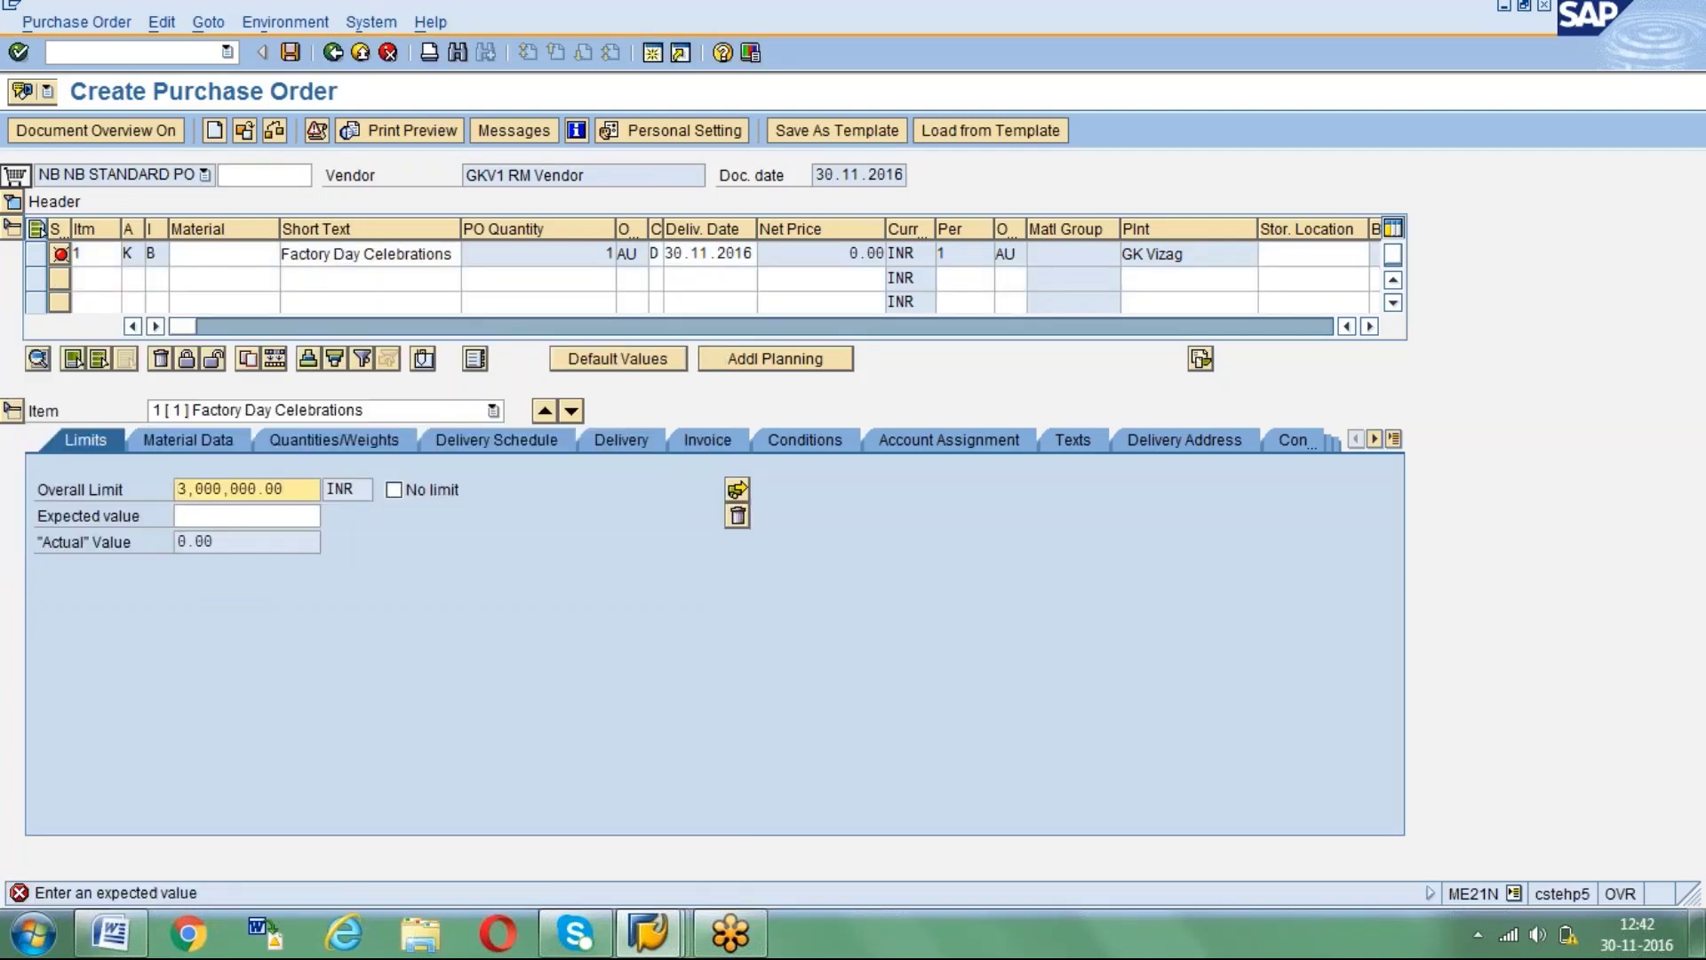
Copy the overall limit of 3,000,000.00 INR into the item's expected value.
left_click(217, 515)
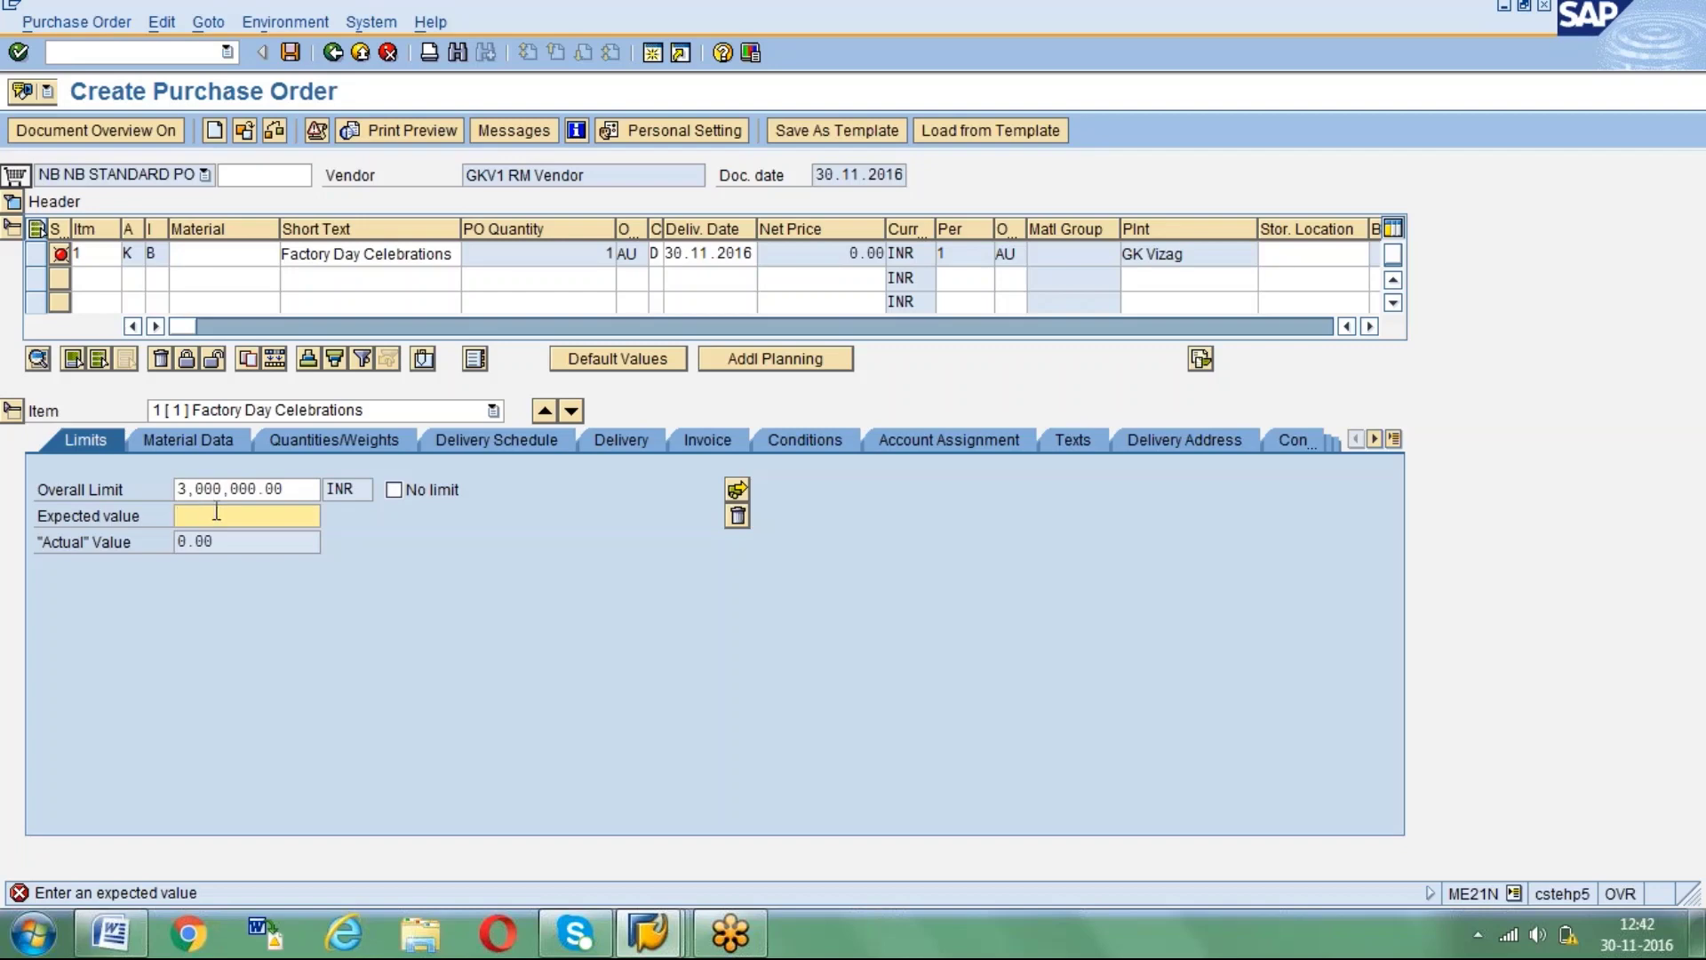
left_click(285, 492)
left_click(197, 514)
left_click_drag(292, 490, 182, 494)
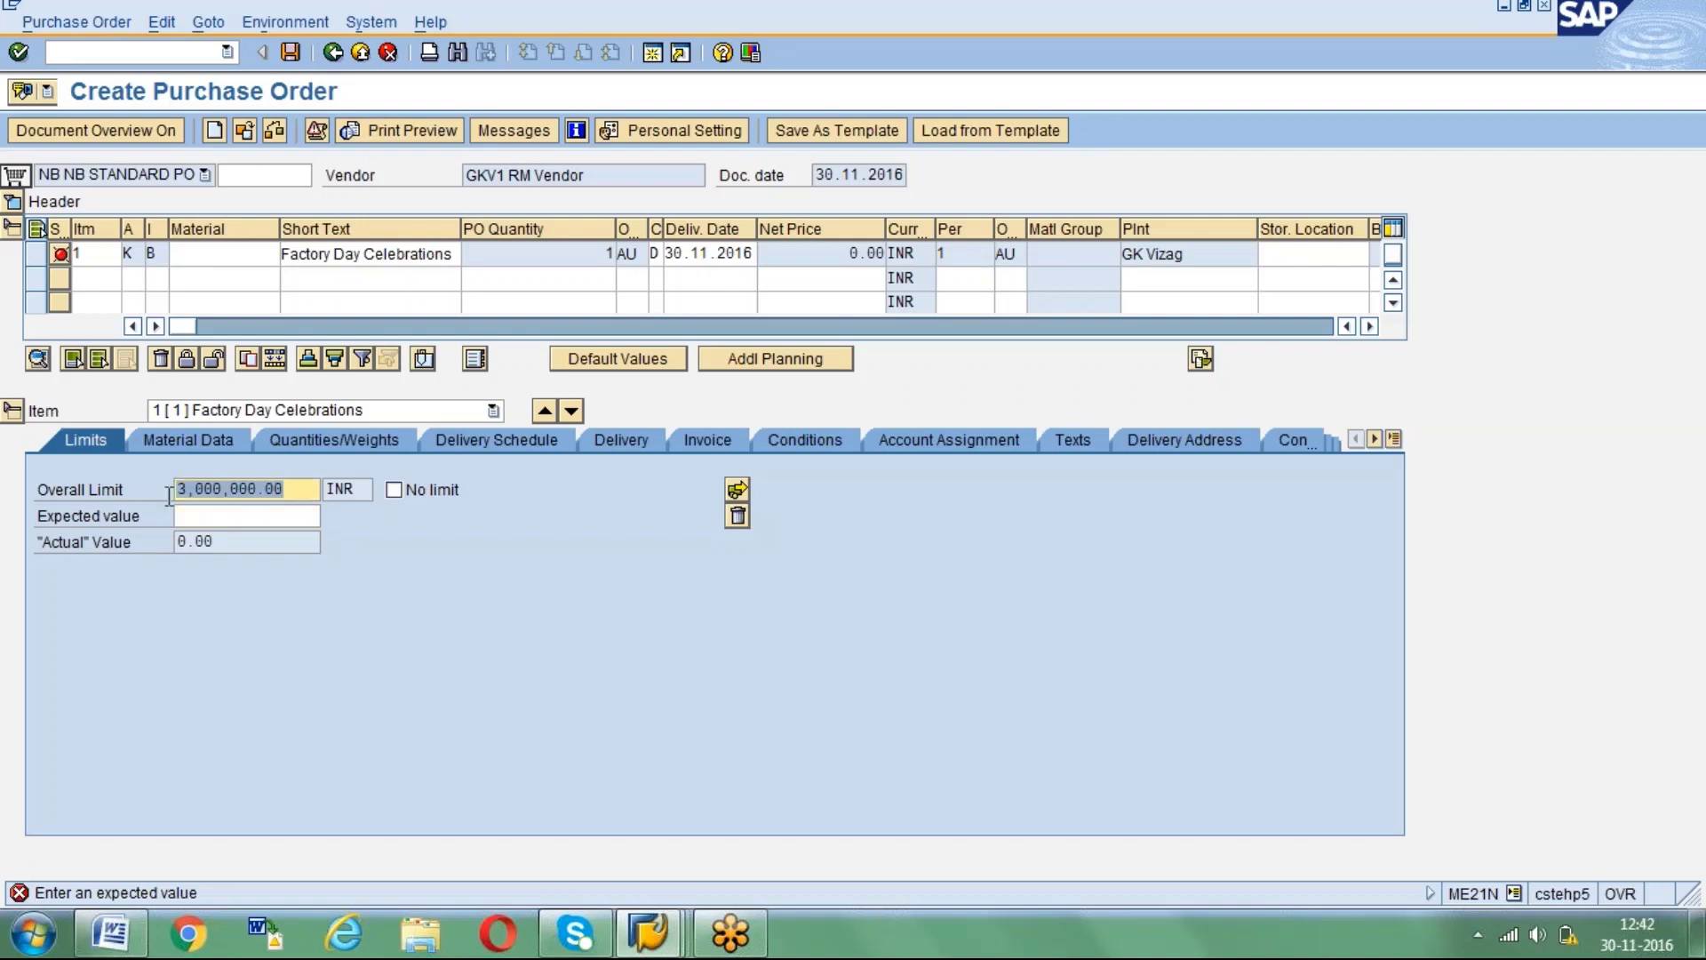
key("ctrl+c")
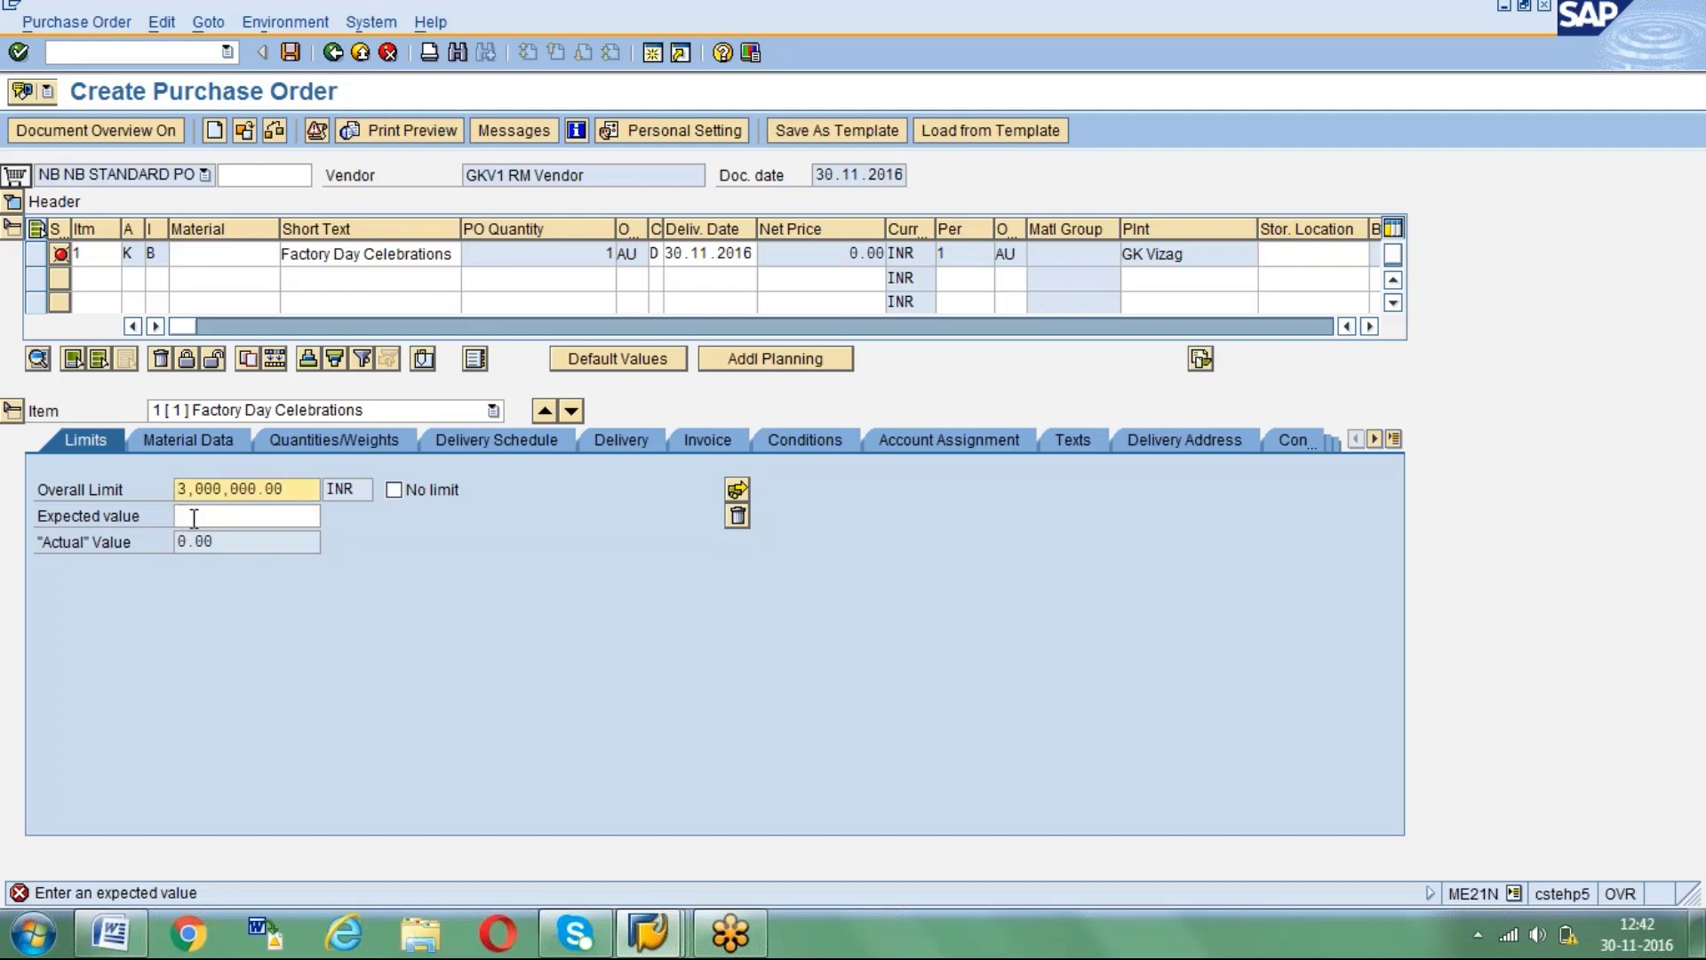
left_click(194, 517)
key("ctrl+v")
key("Return")
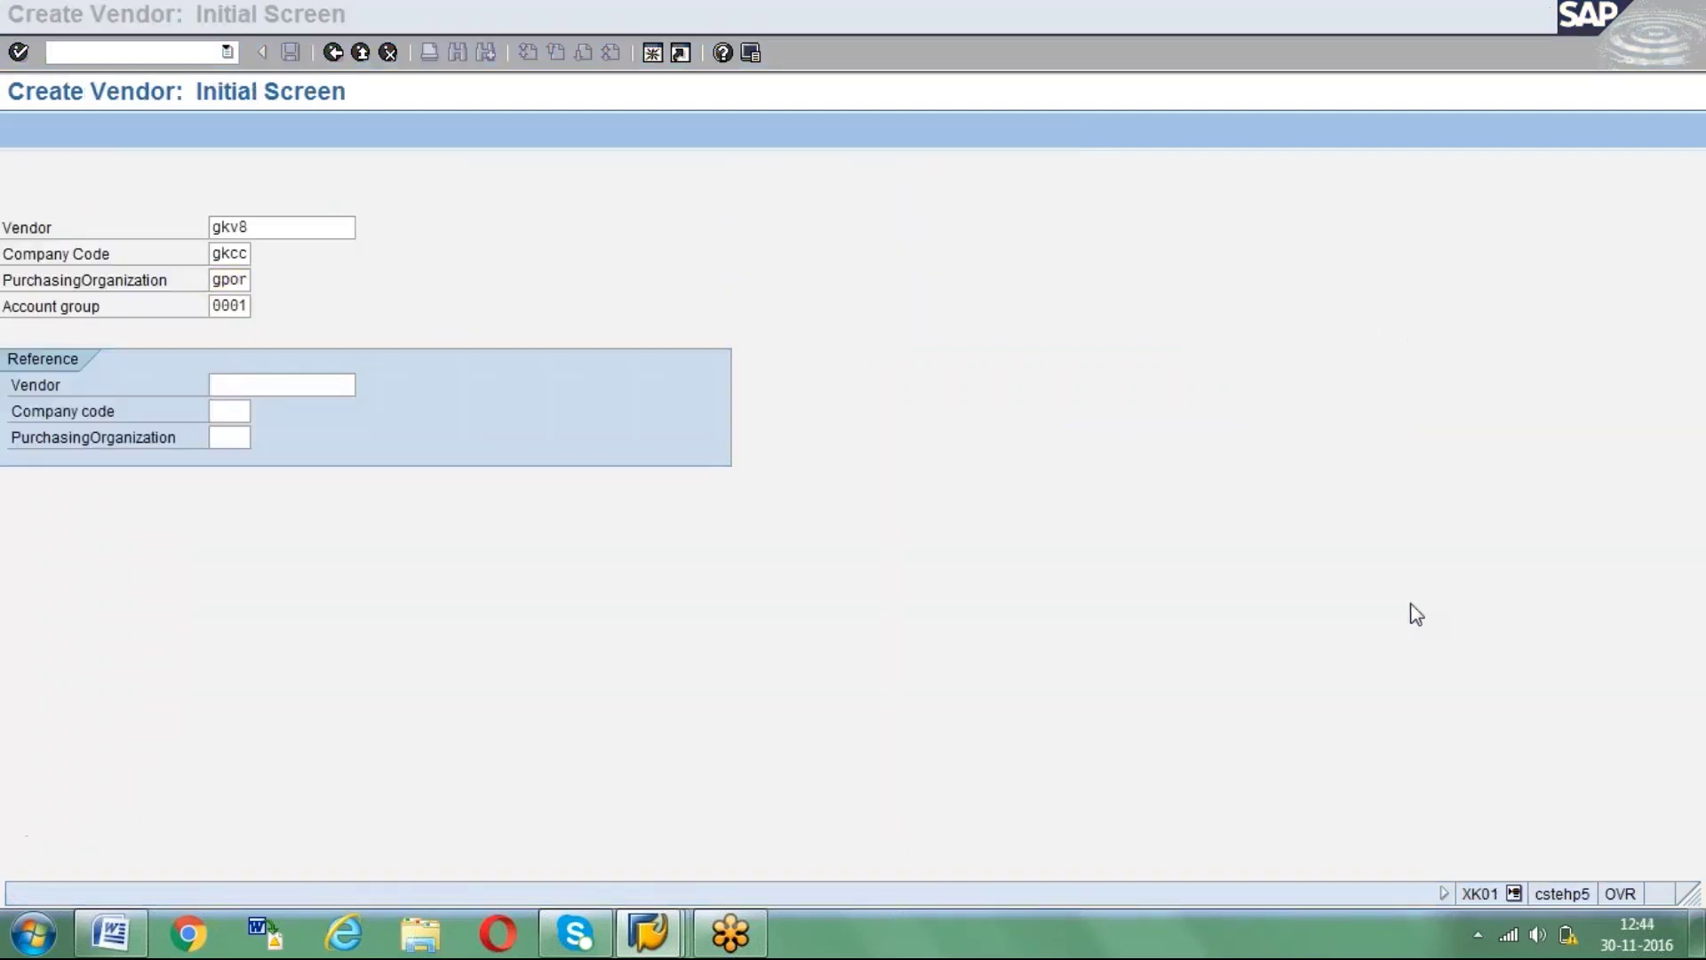
Use vendor GKV4 as the reference for creating vendor GKV8.
left_click(224, 280)
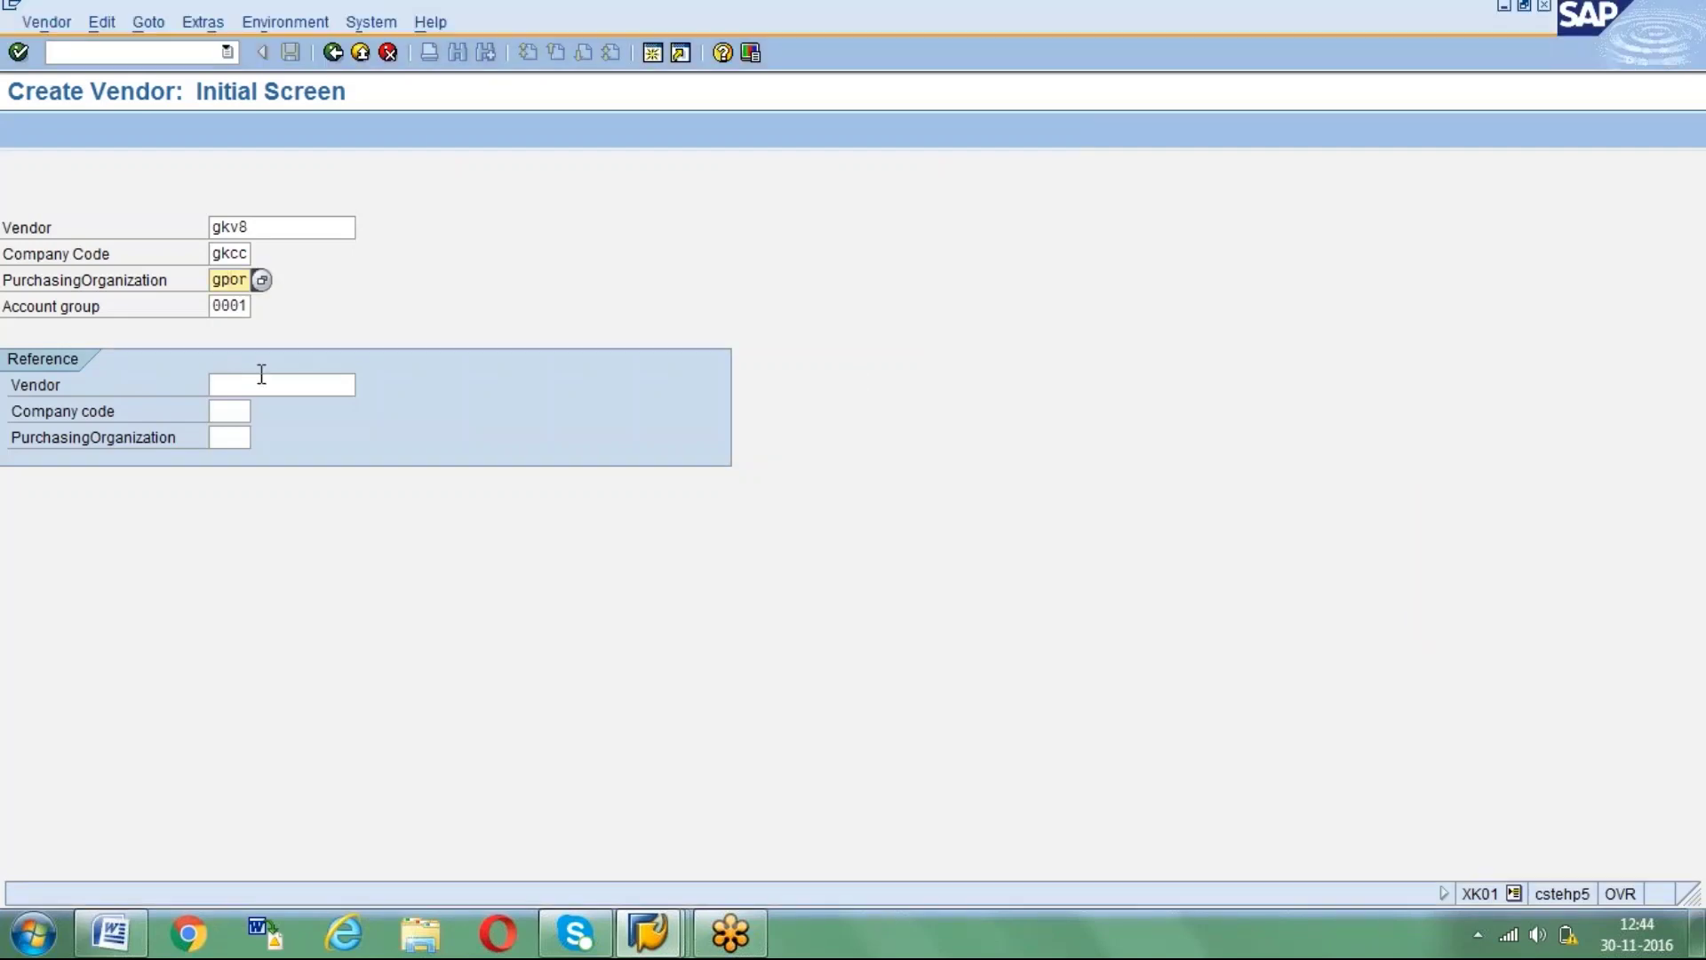
left_click(245, 382)
type("gkv1")
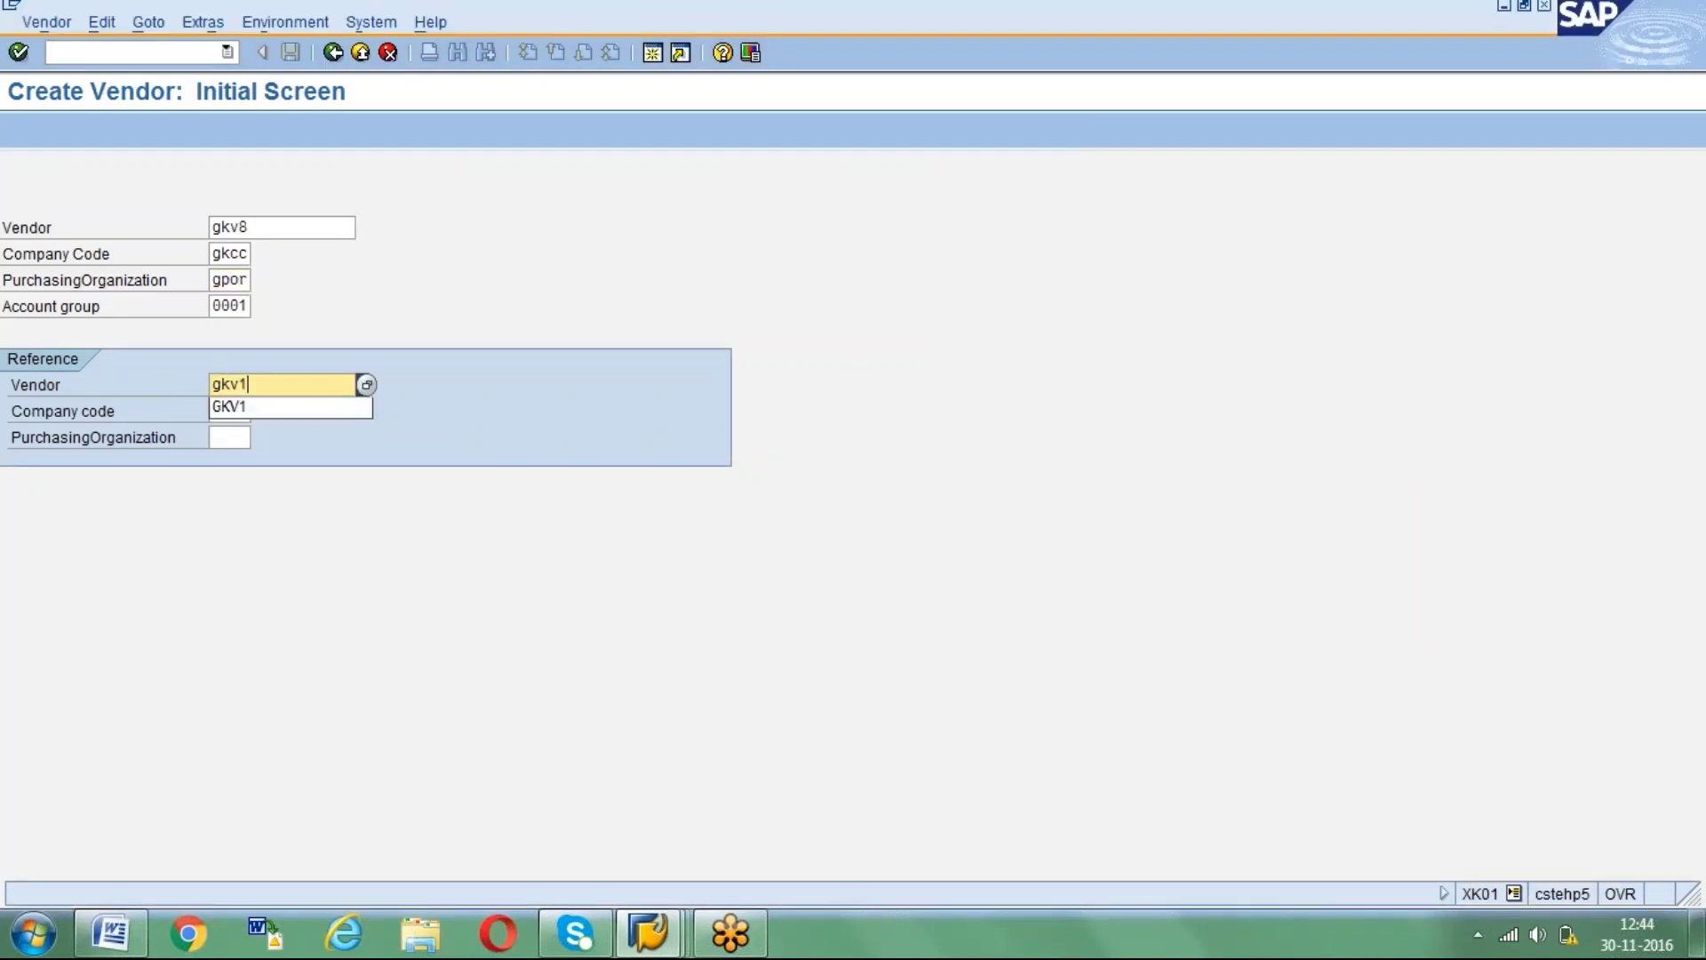
key("BackSpace")
type("4")
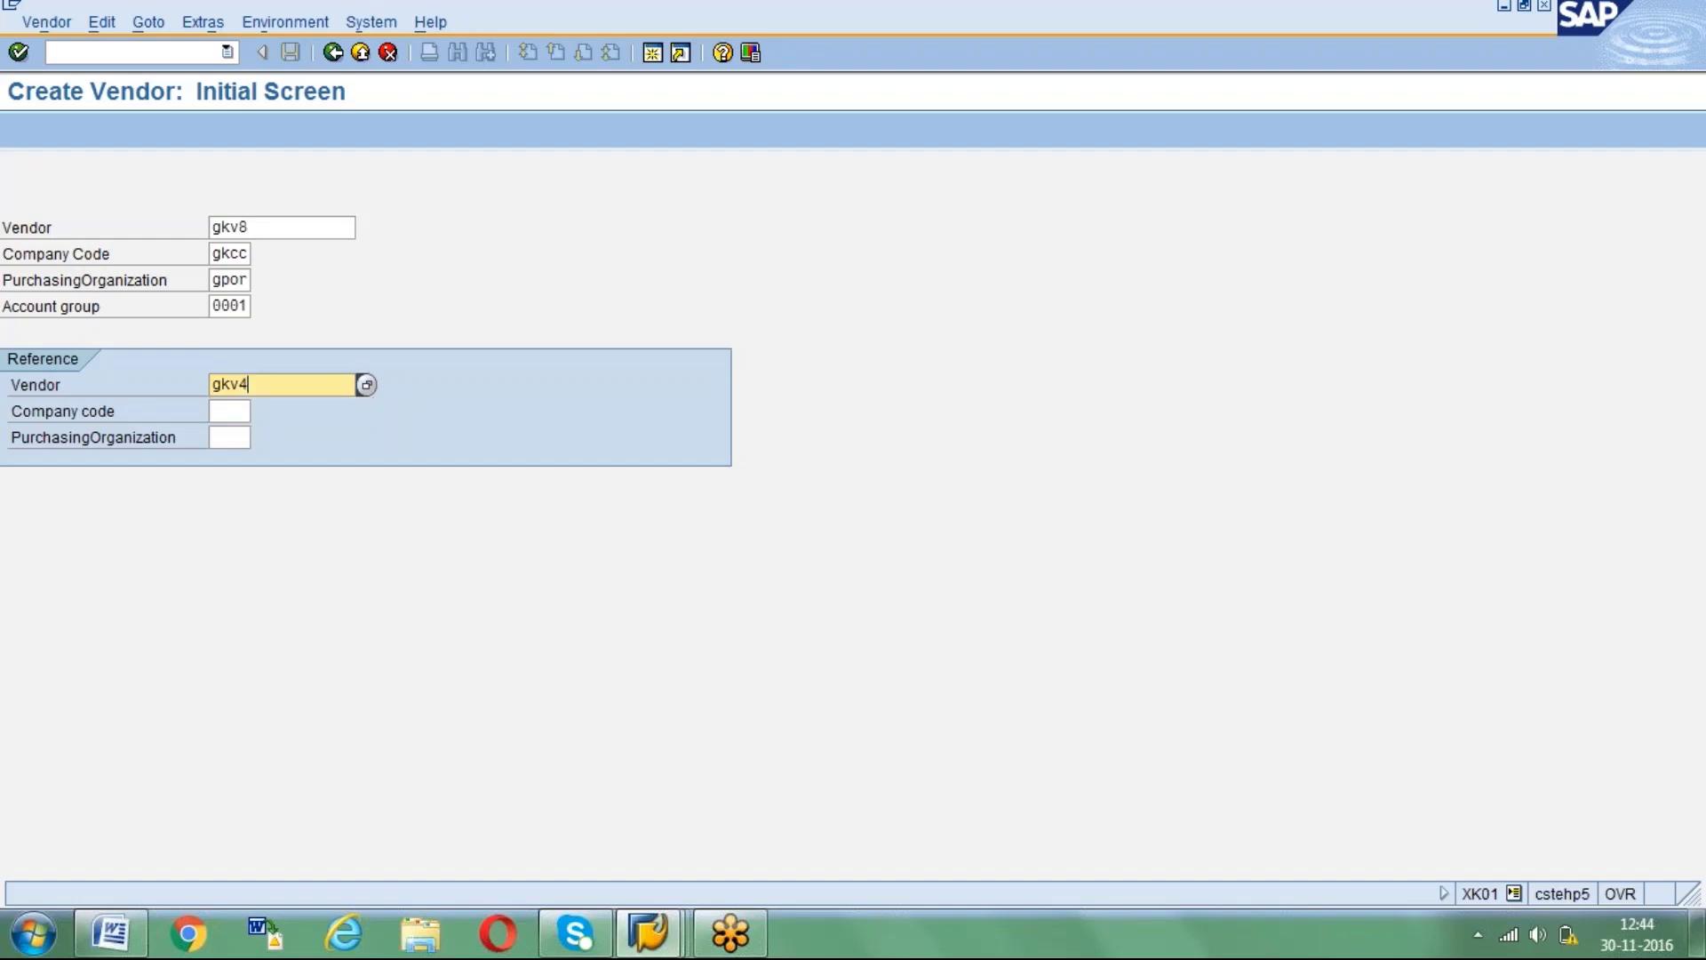
key("Return")
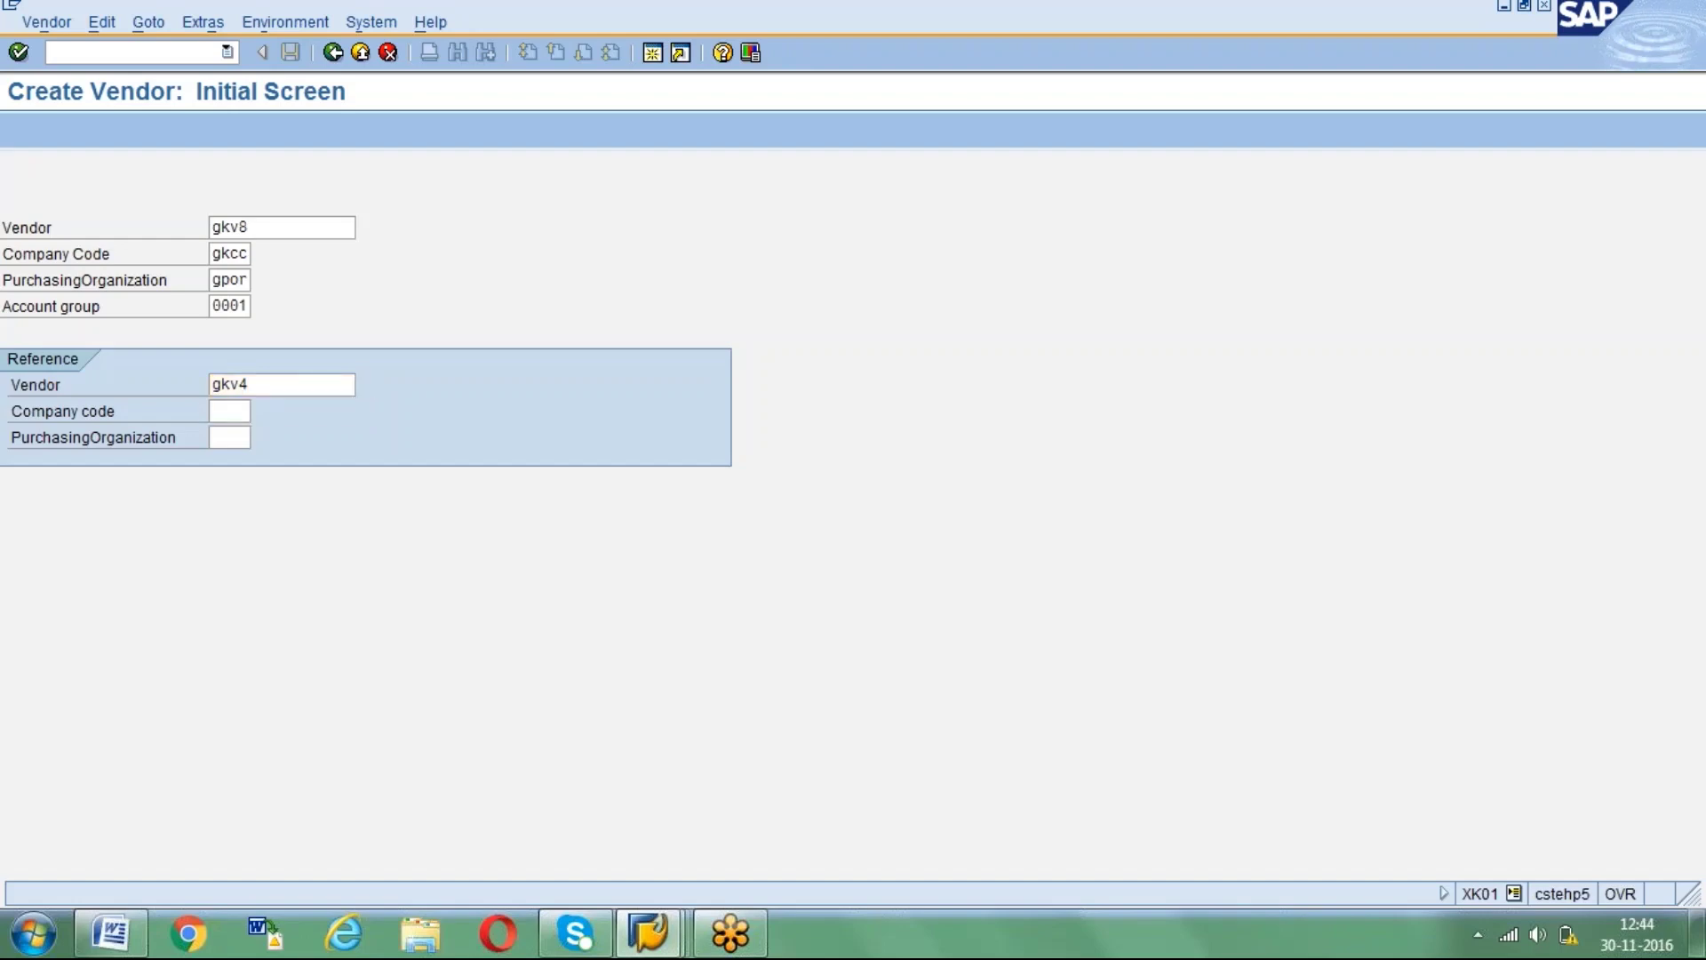
Fill in vendor GKV8's address data with title Mr., name "Test vendor" and search term "test".
key("m")
key("Tab")
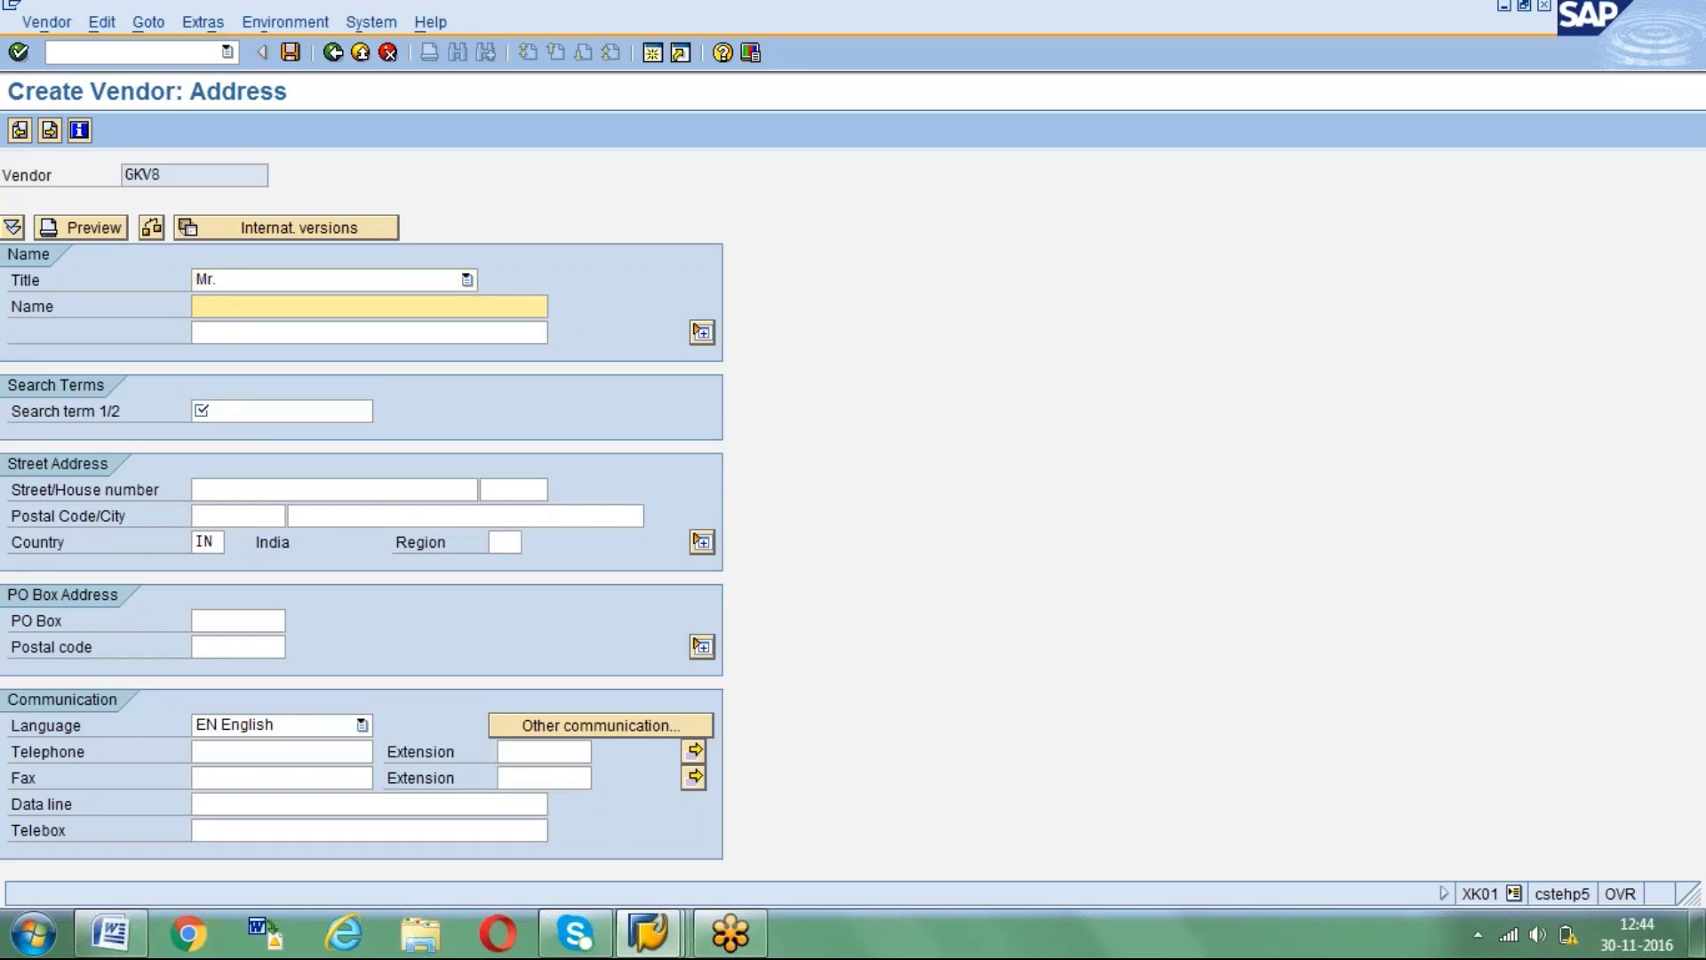
type("Test vendor")
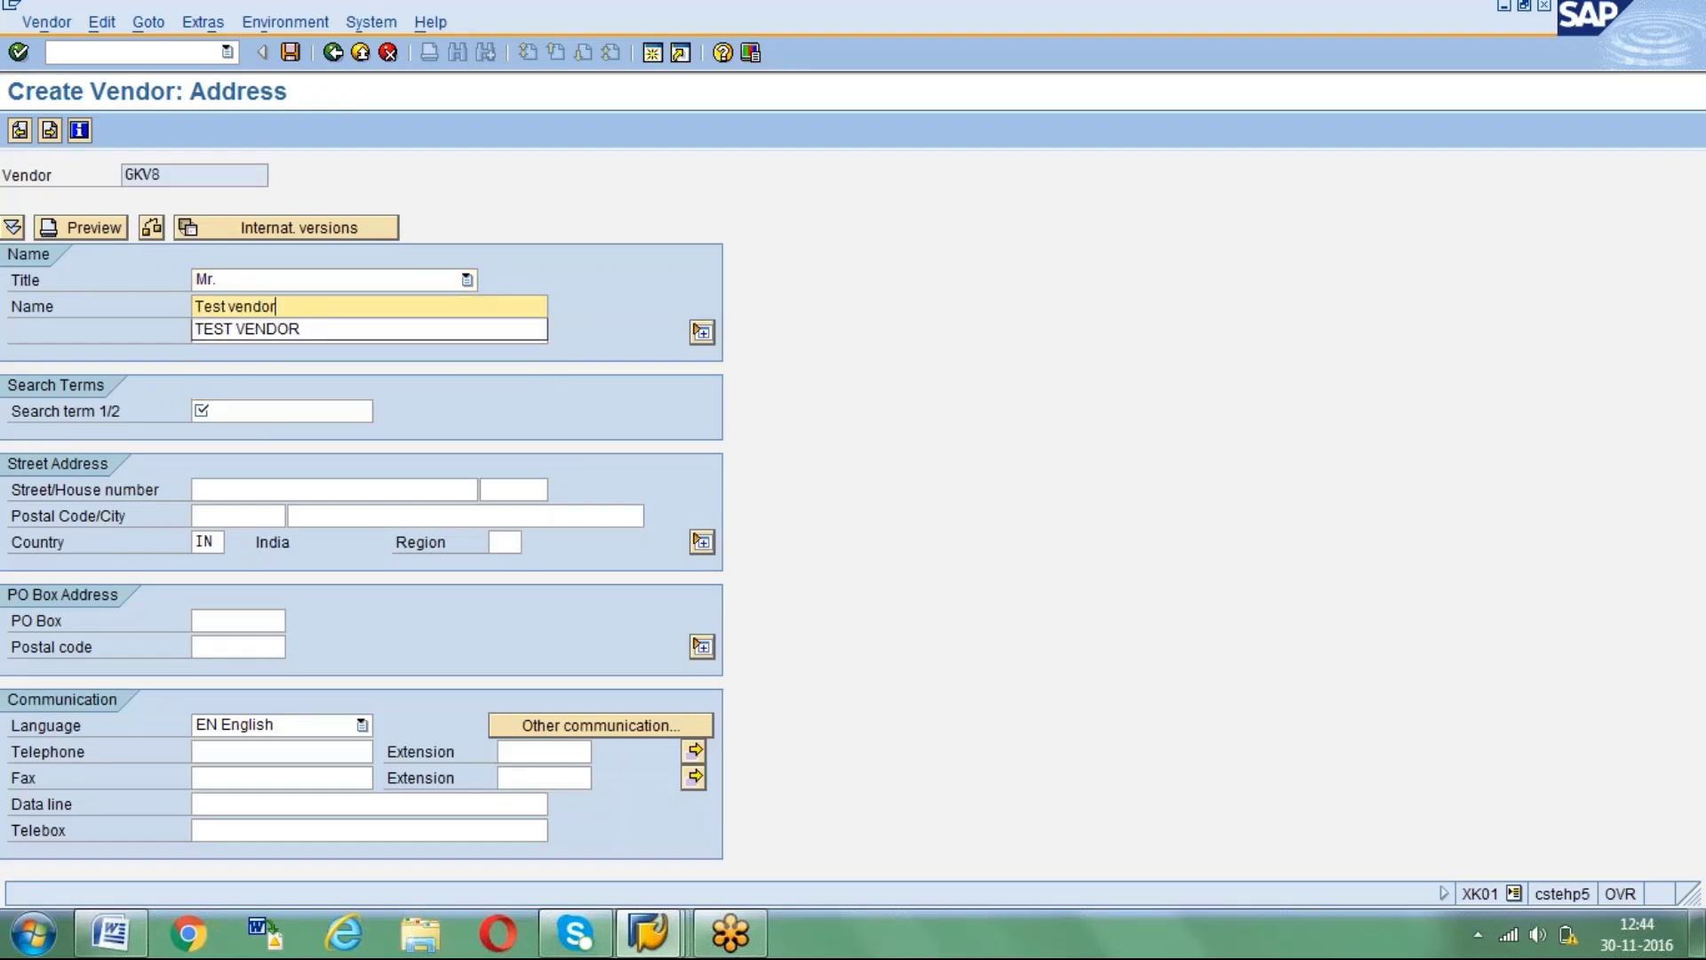
key("Return")
type("test")
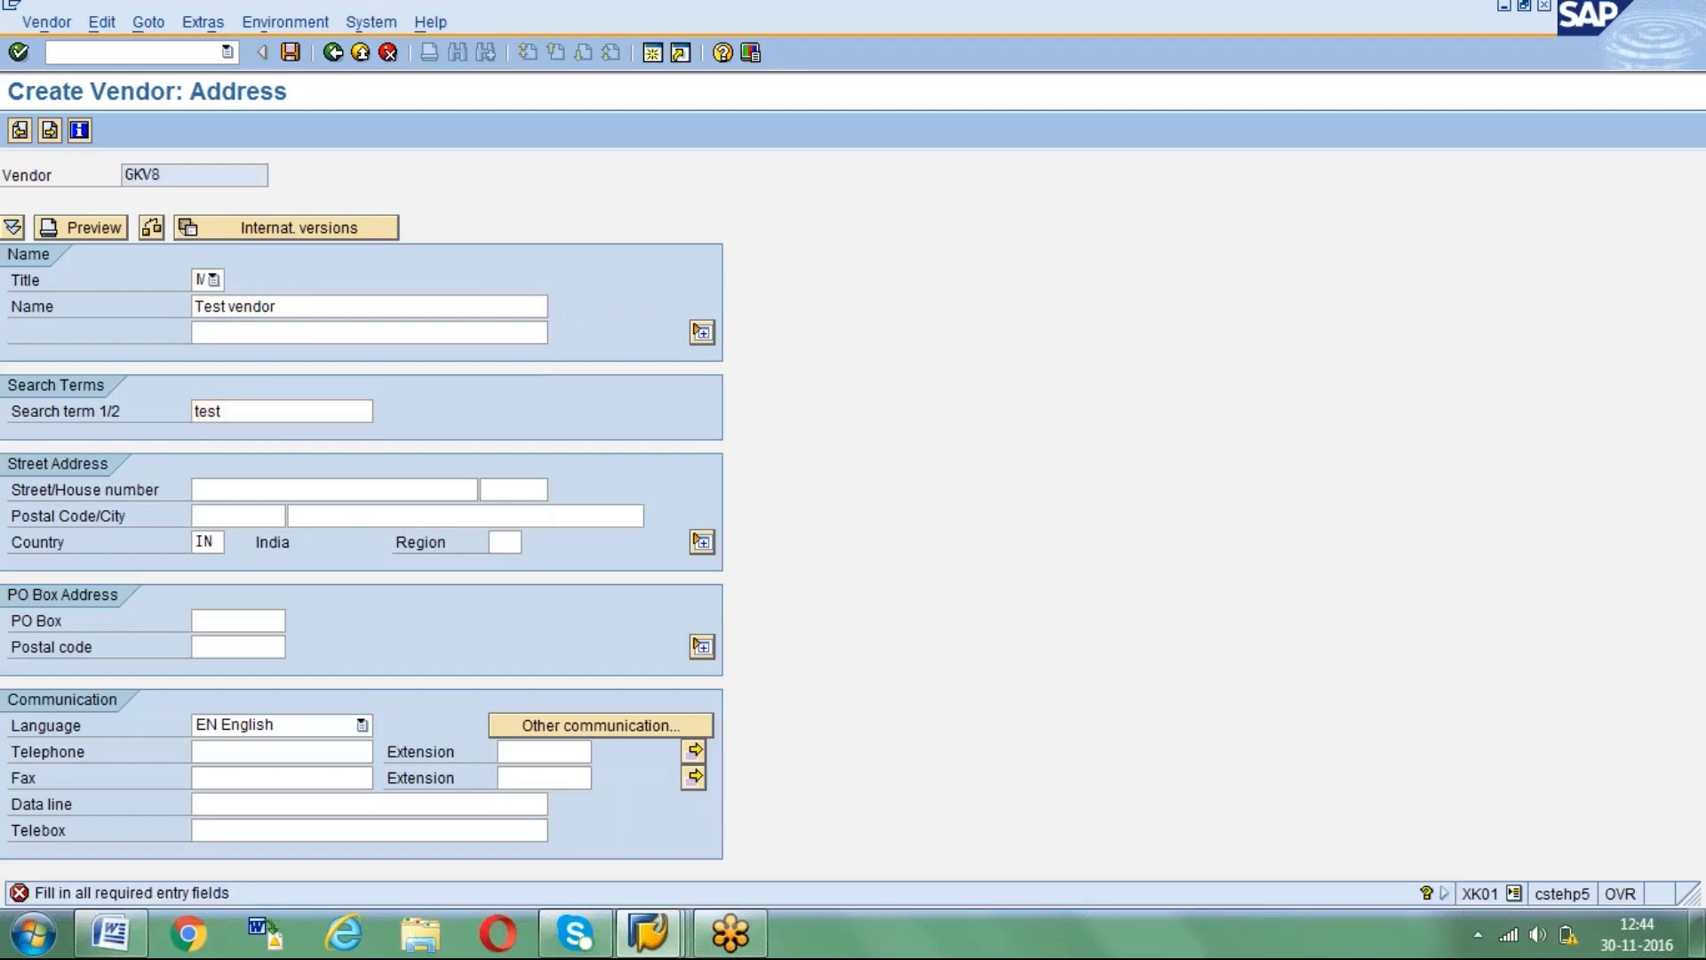
key("Return")
key("Return")
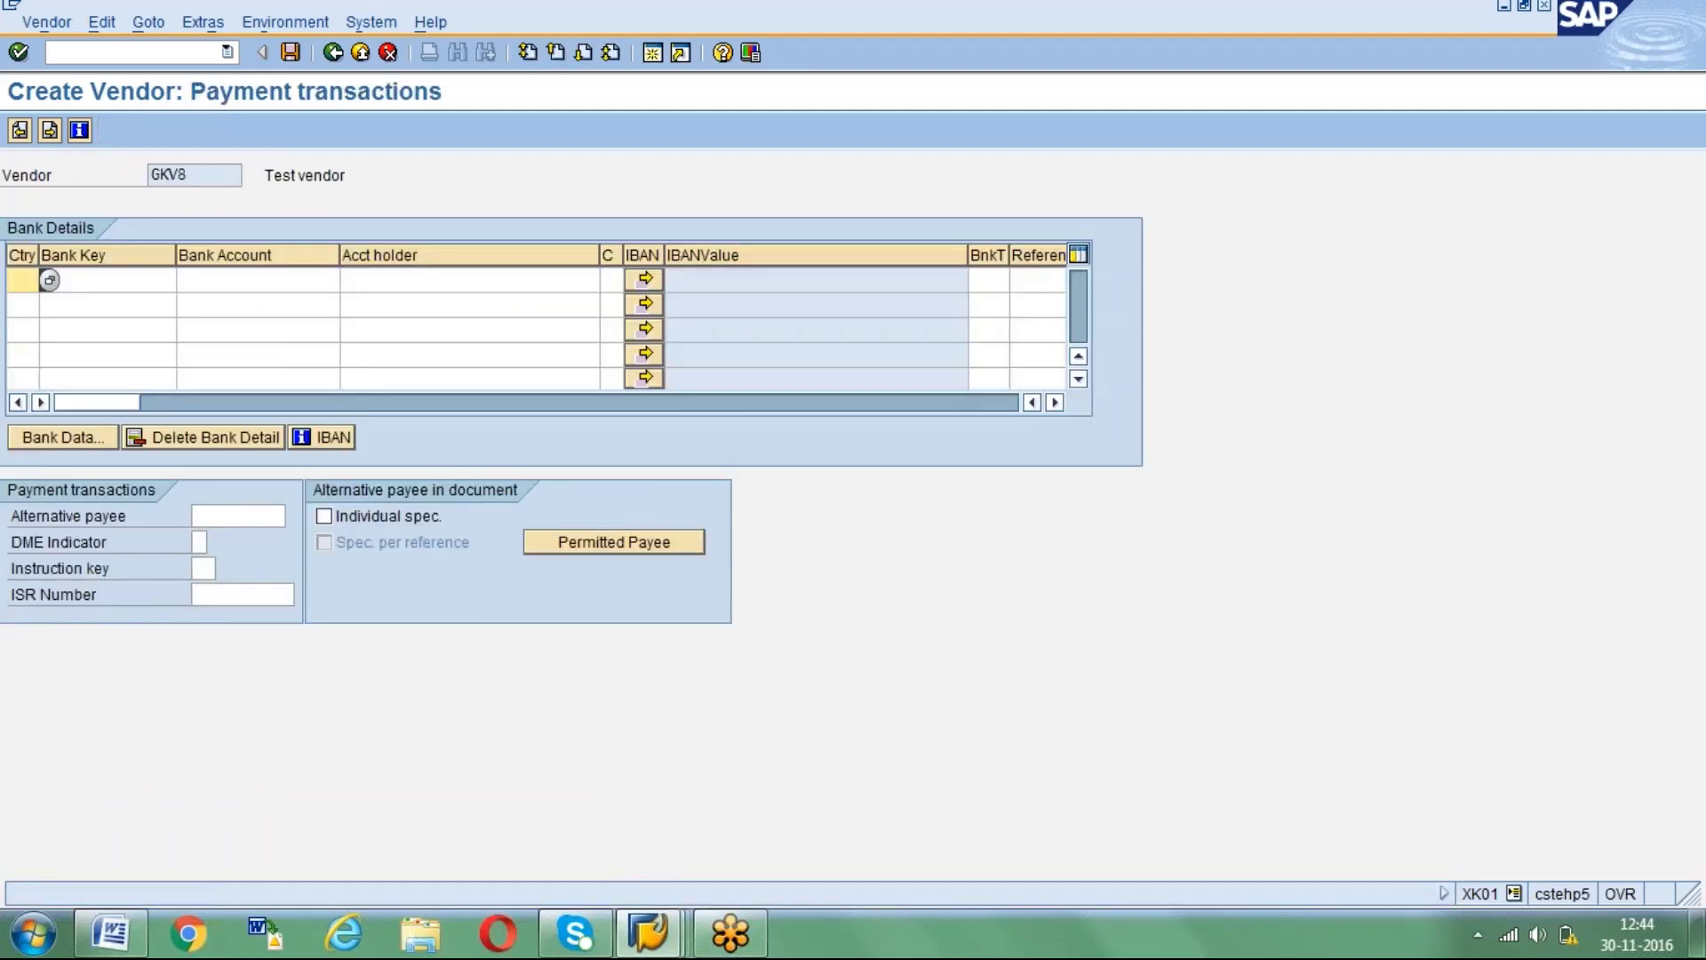
Assign reconciliation account 160000 and cash management group A1 in the vendor's accounting information.
key("Return")
key("Return")
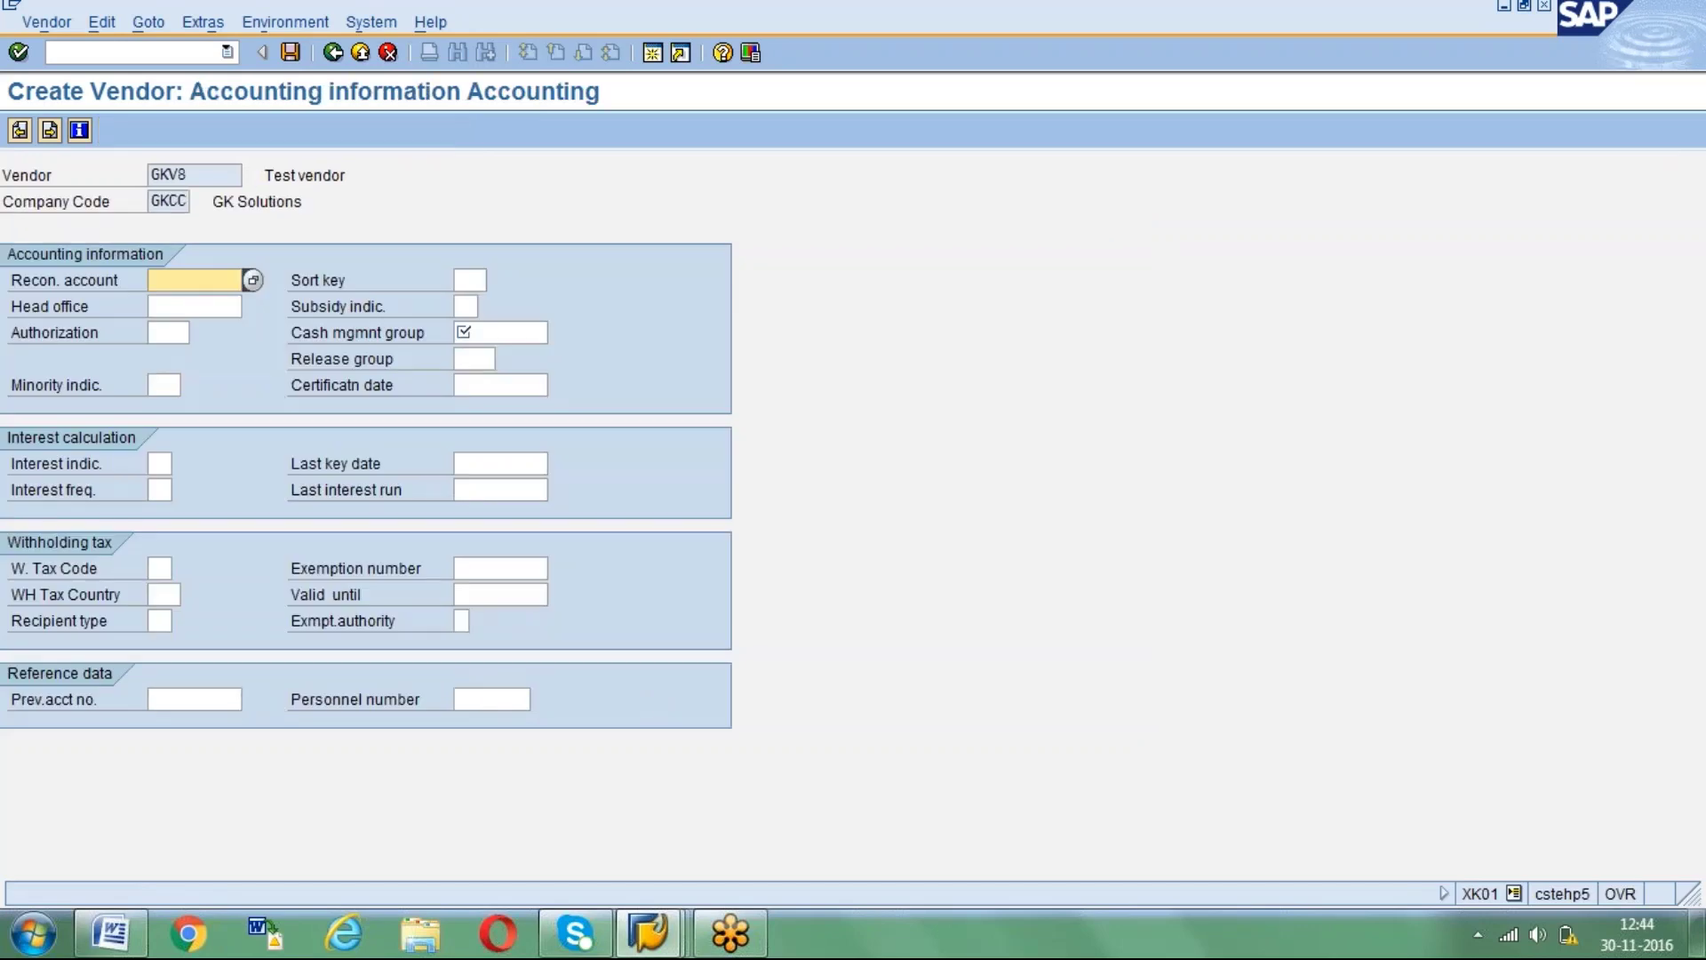
type("1")
key("Down")
key("Return")
key("Return")
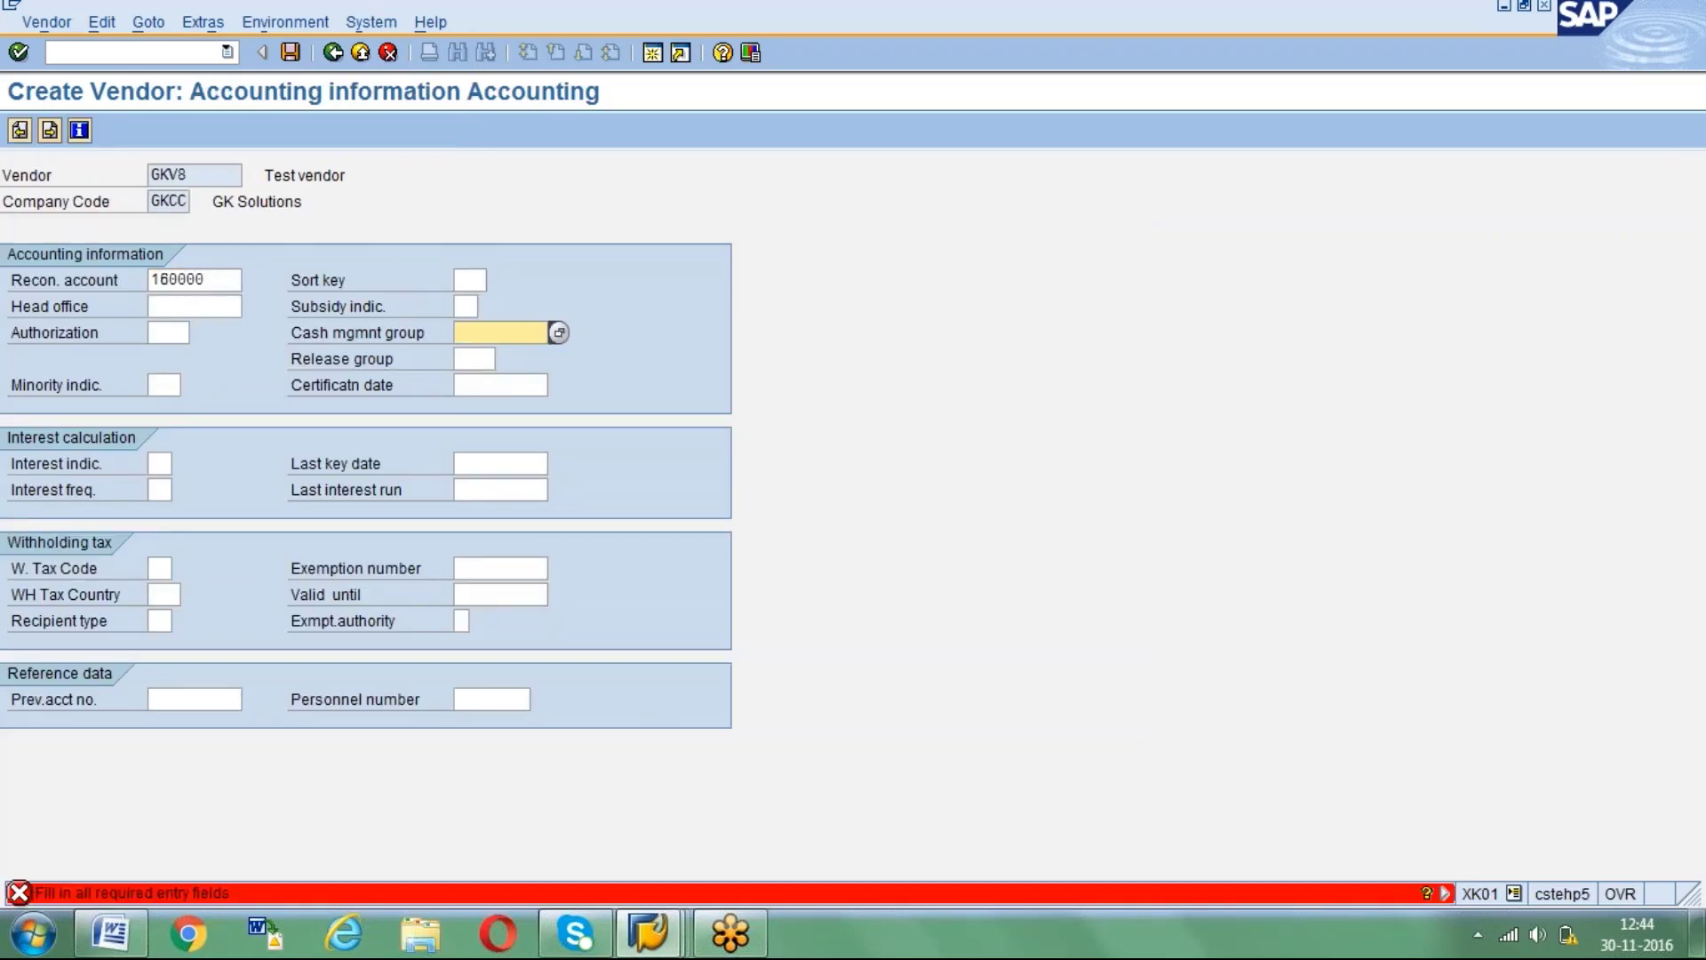
type("A1")
key("Return")
key("Return")
key("Return")
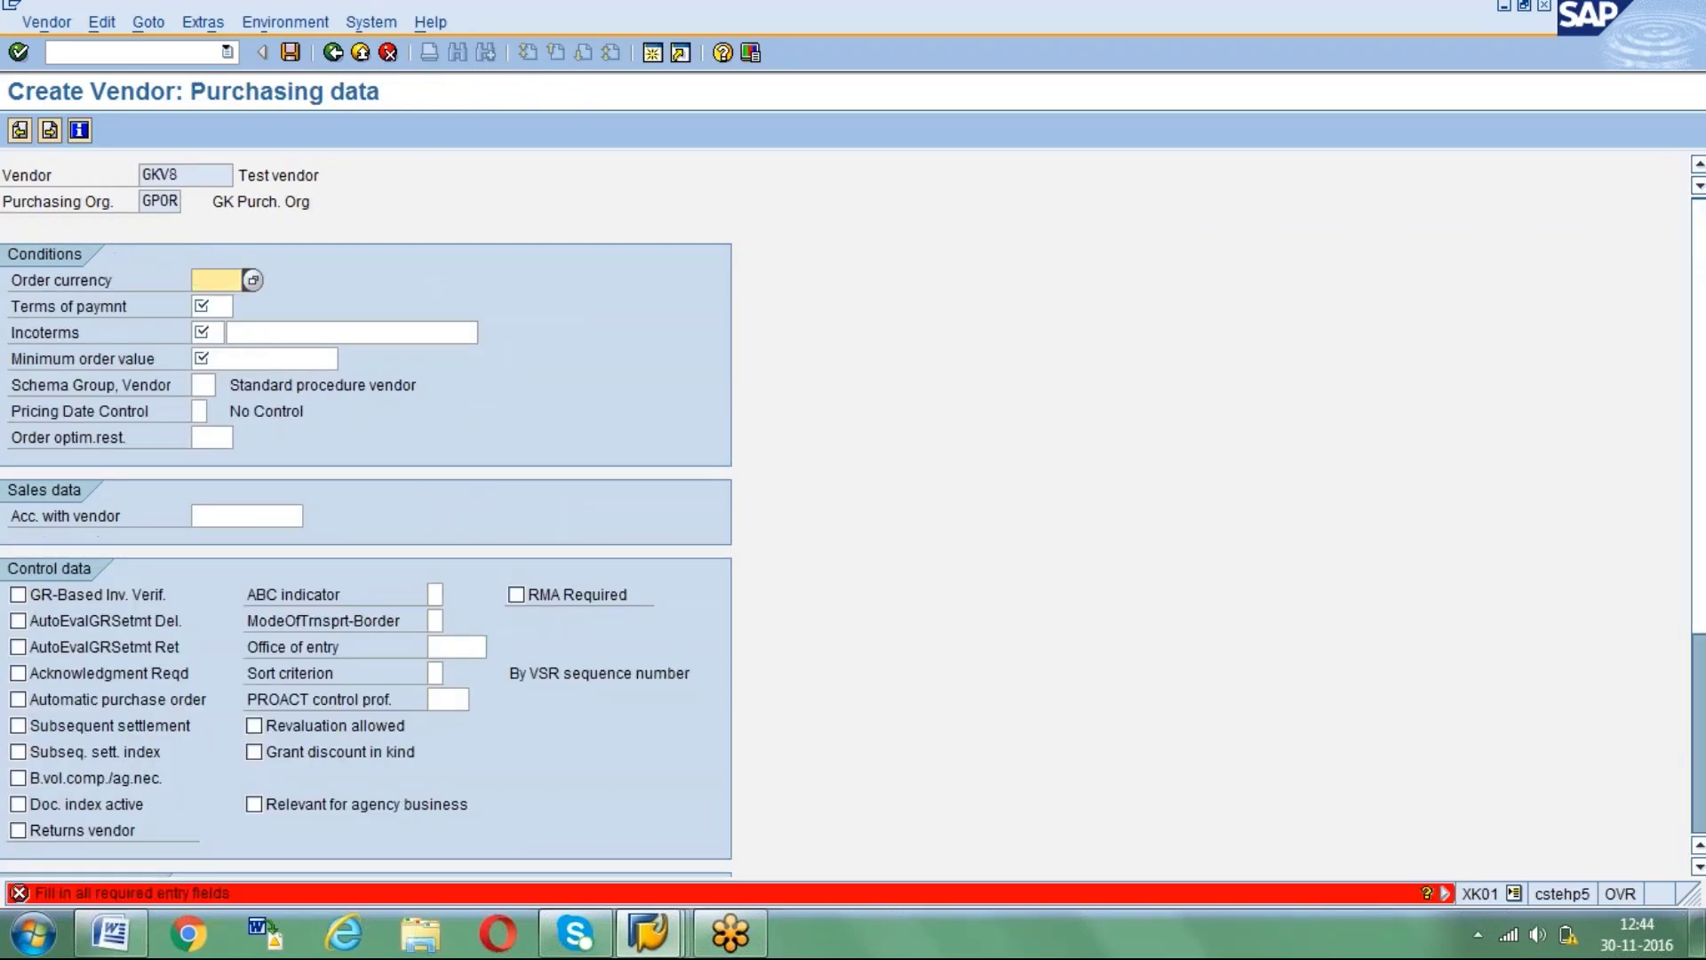
Fill in the vendor's purchasing conditions: currency INR, payment terms 0001, Incoterms EX "en" and minimum order value 1000.
type("inr")
key("Tab")
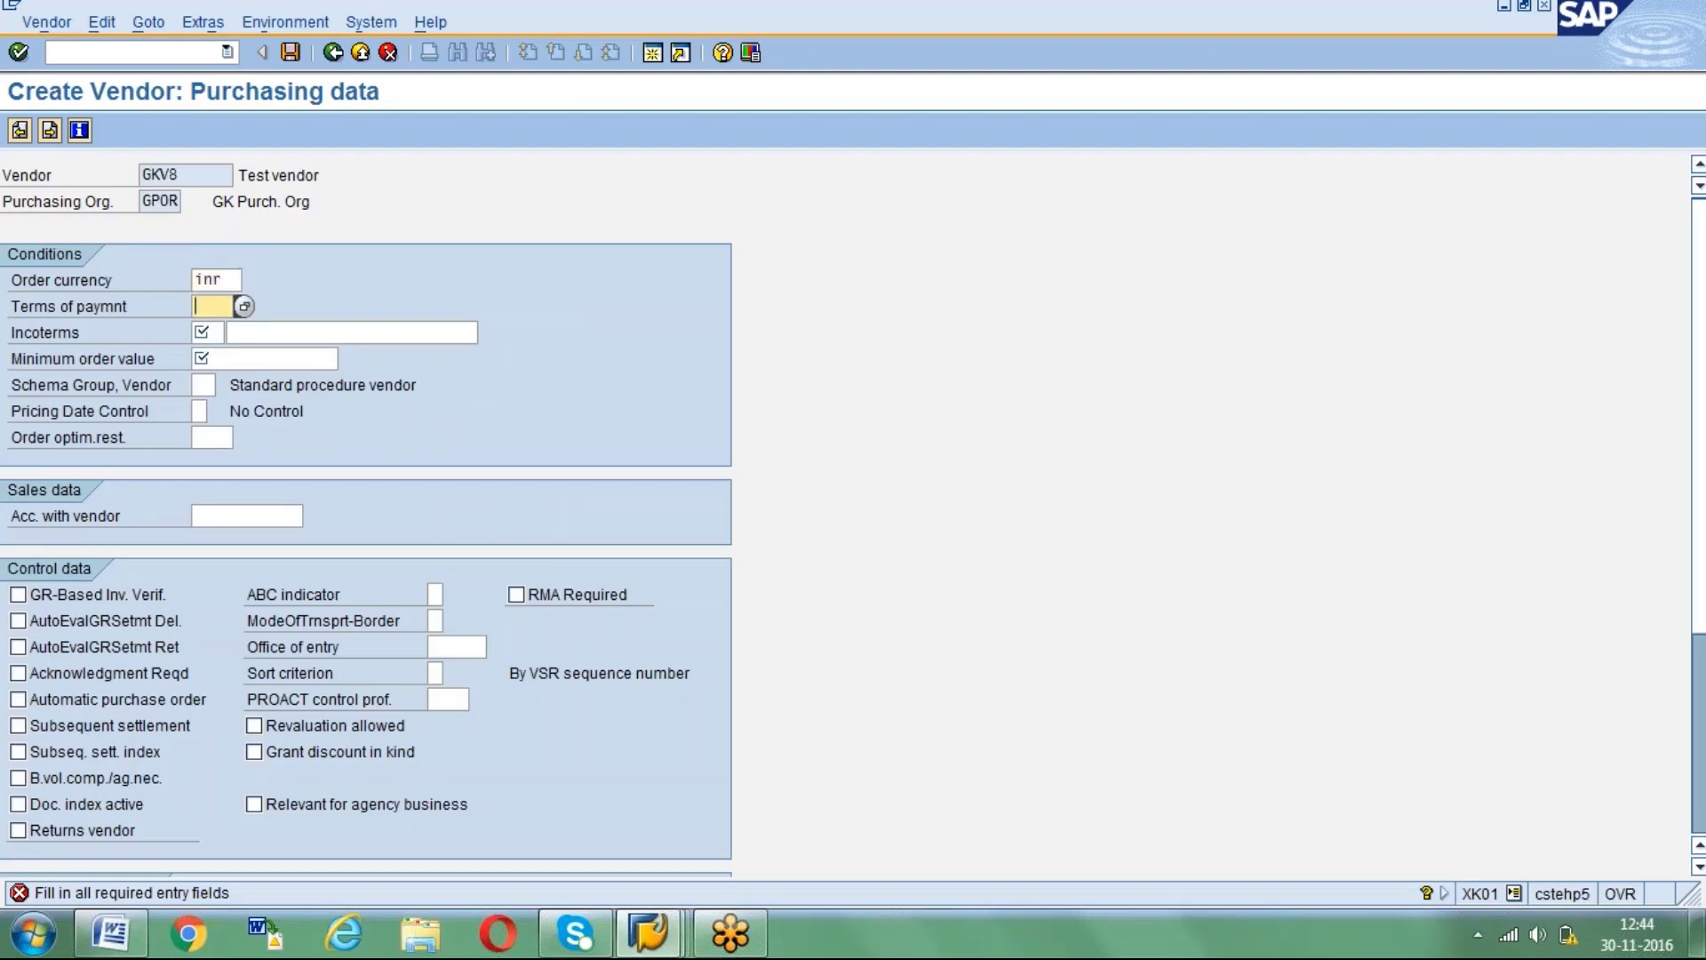
type("0001")
key("Tab")
type("ex")
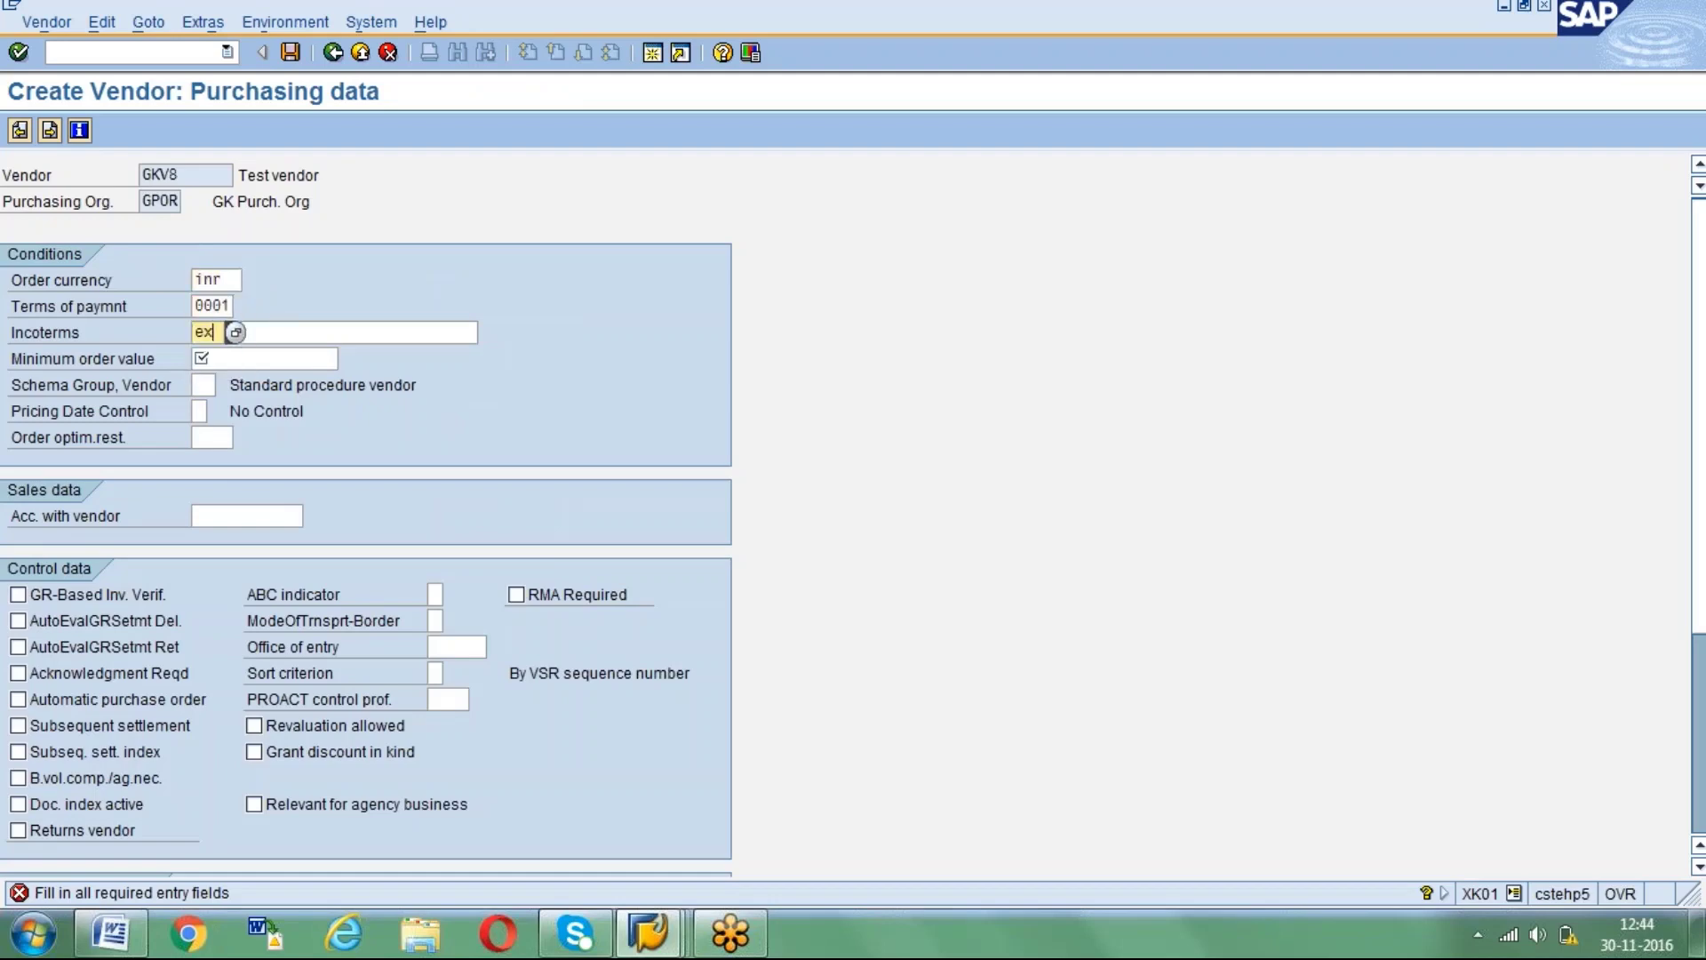
key("Tab")
type("en")
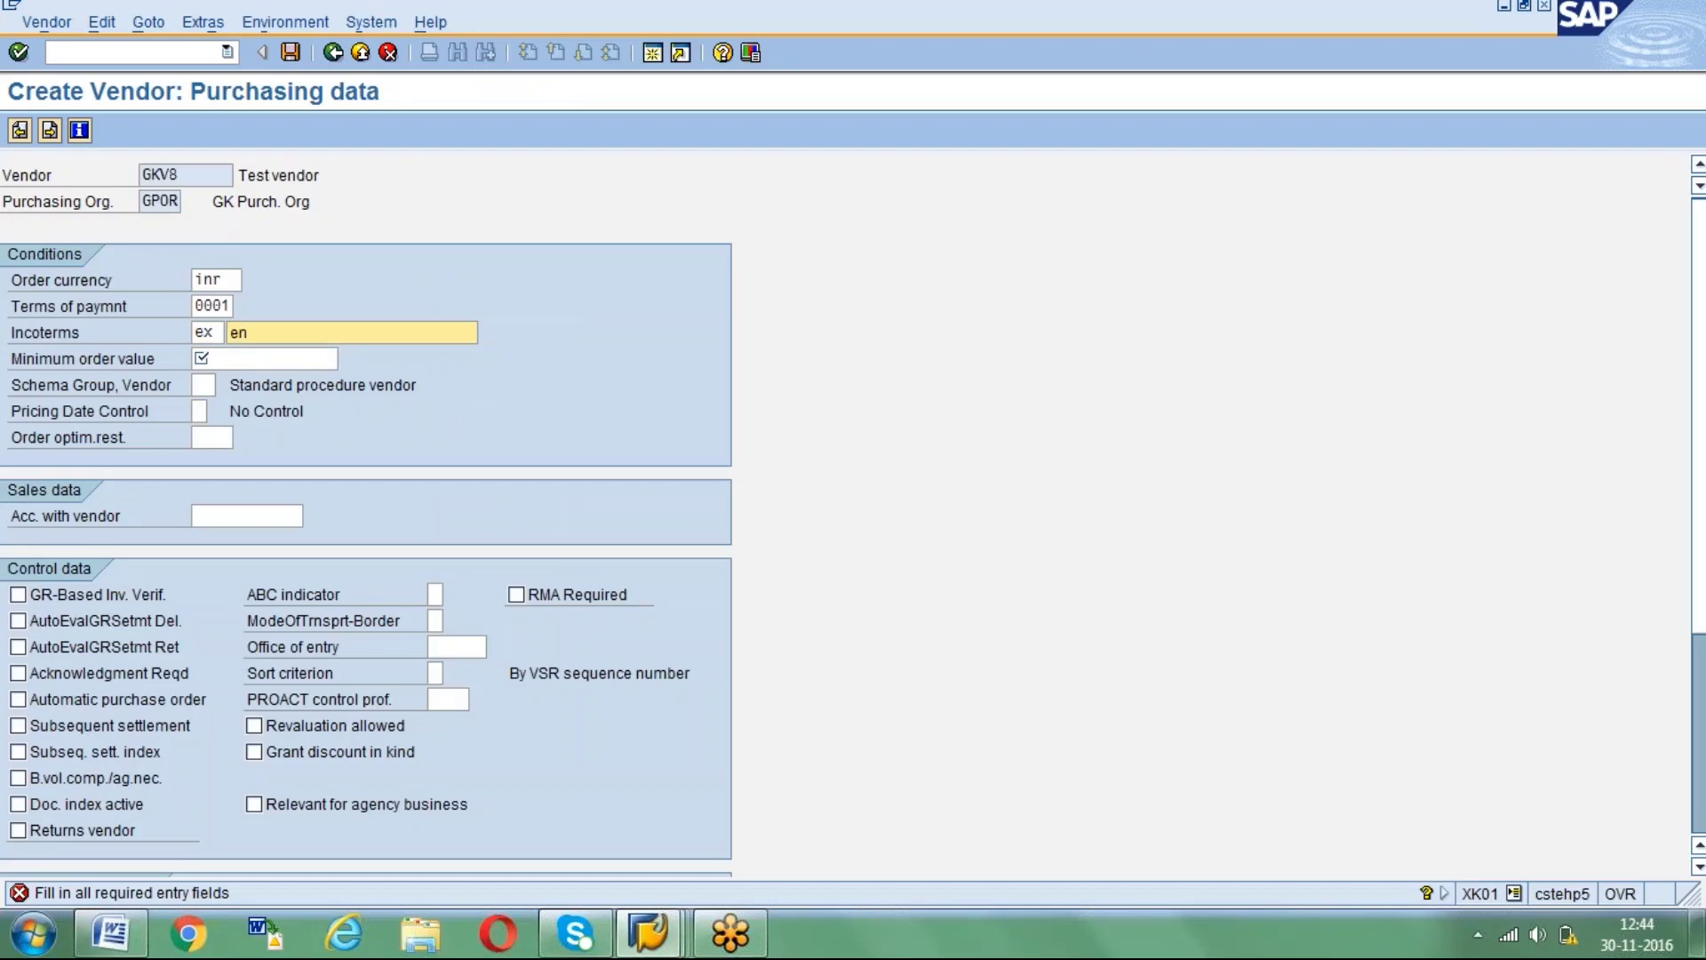
key("Tab")
type("10000")
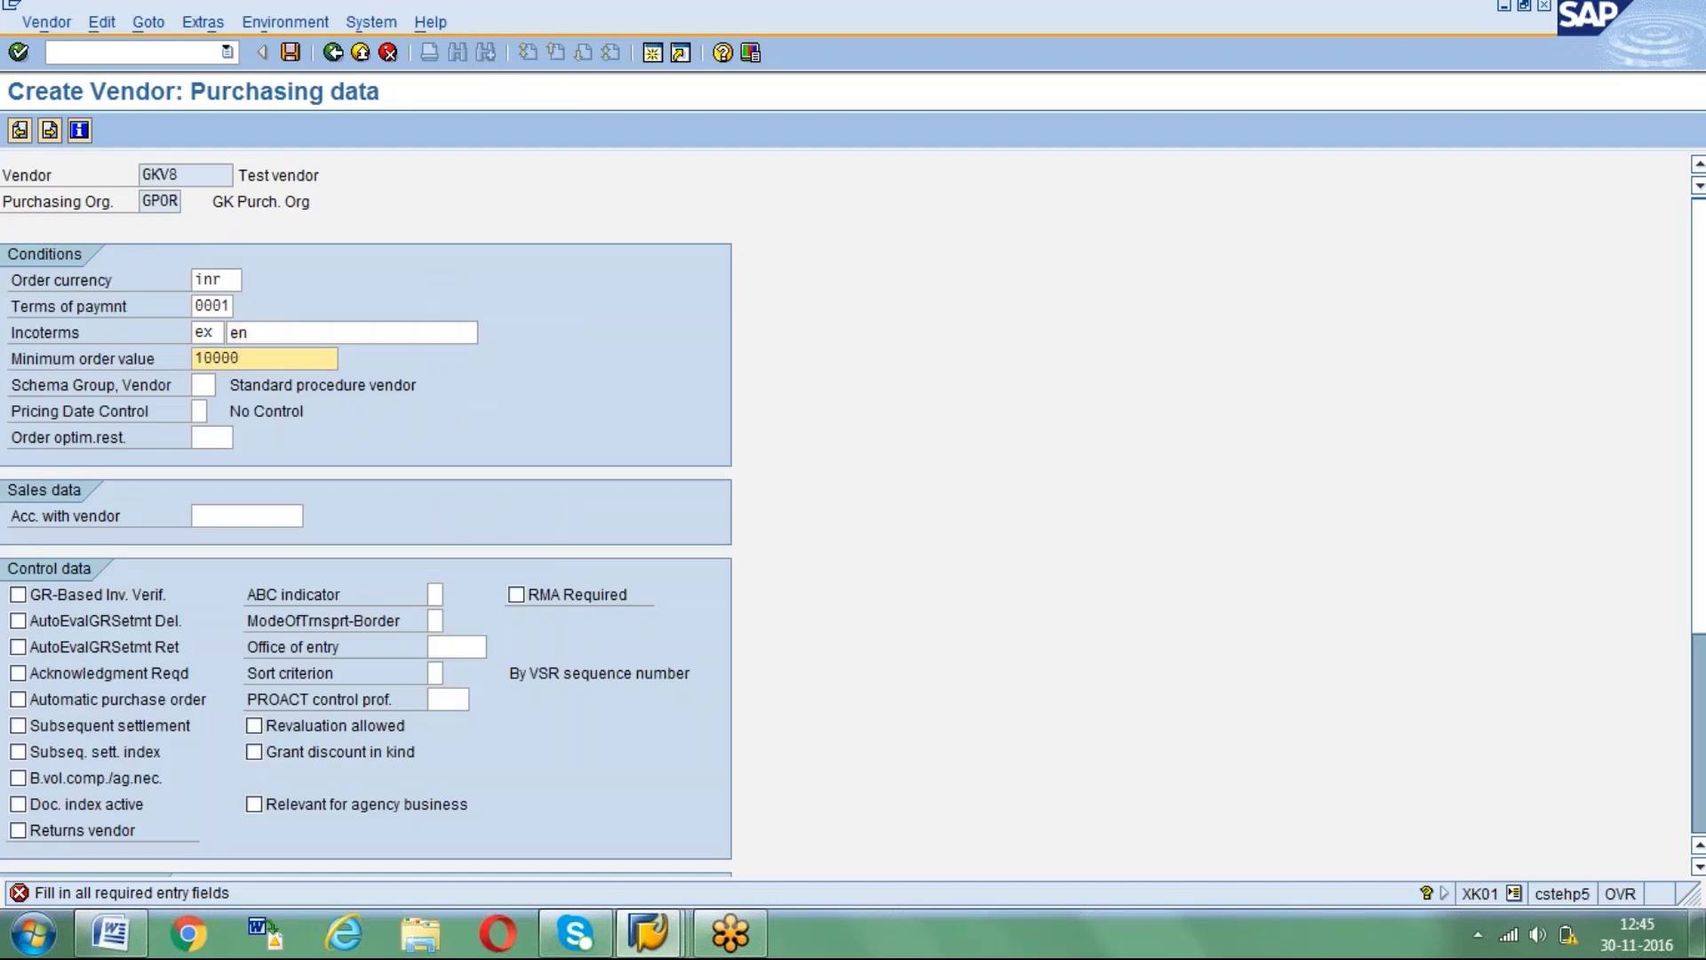
key("BackSpace")
key("Return")
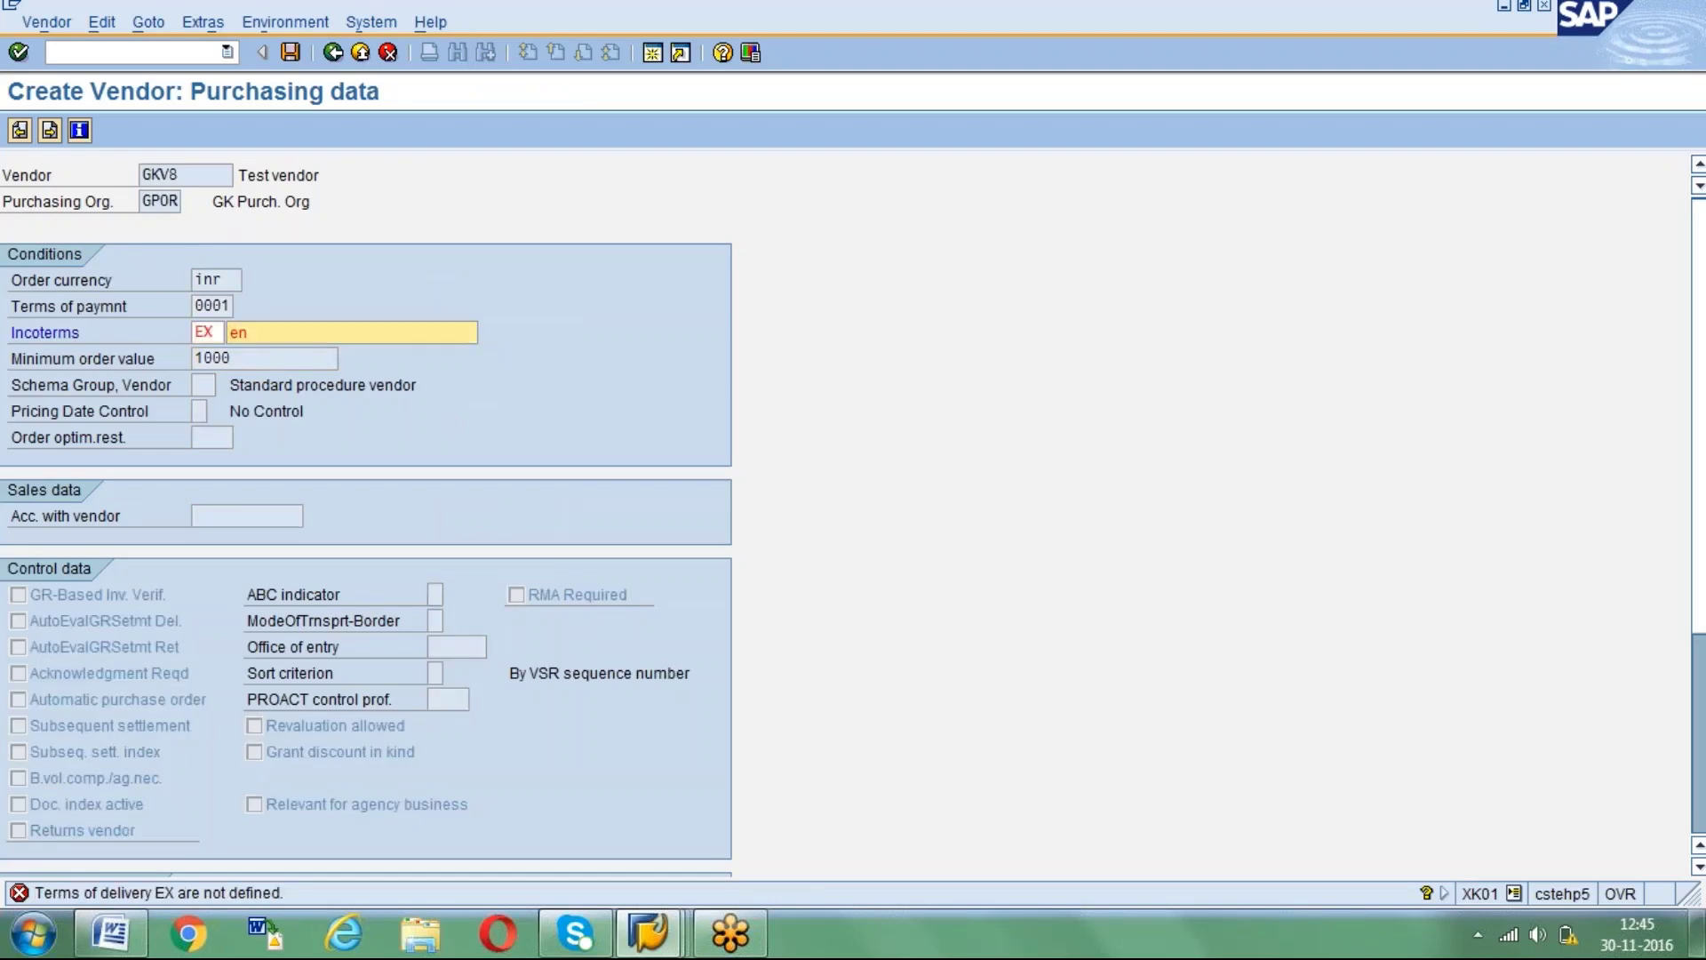
Change the vendor's Incoterms to FOB "free on board" and save vendor GKV8.
left_click(203, 331)
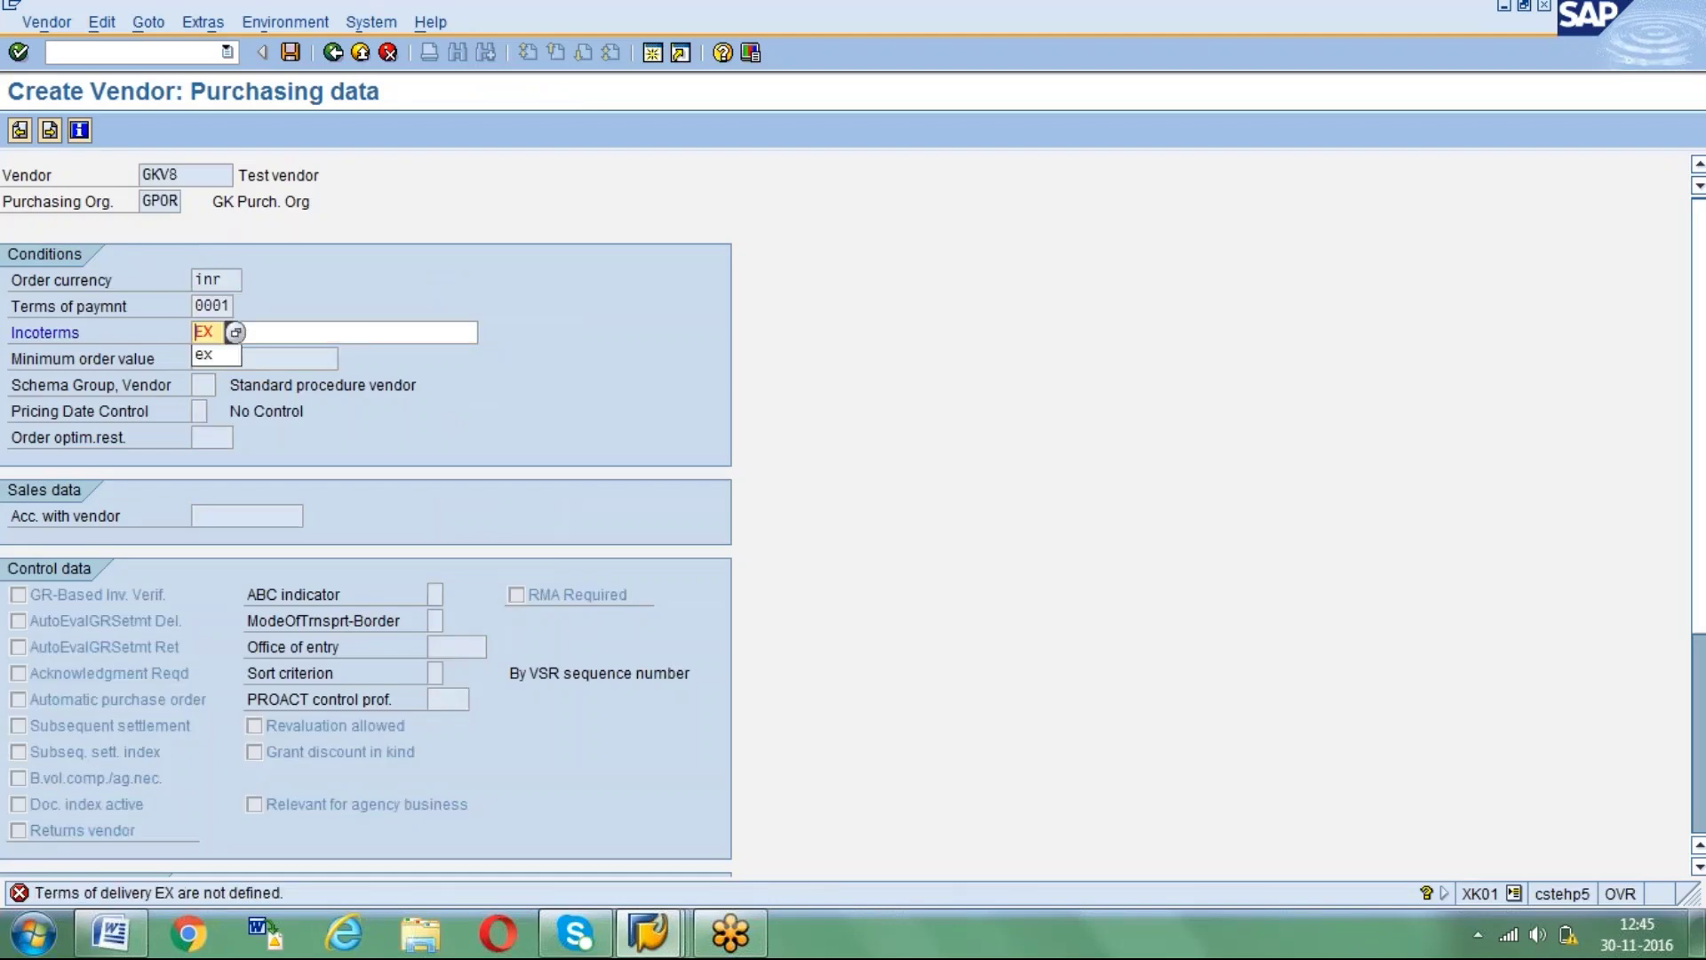
key("Delete")
key("Delete")
type("fob")
key("Return")
type("free on ")
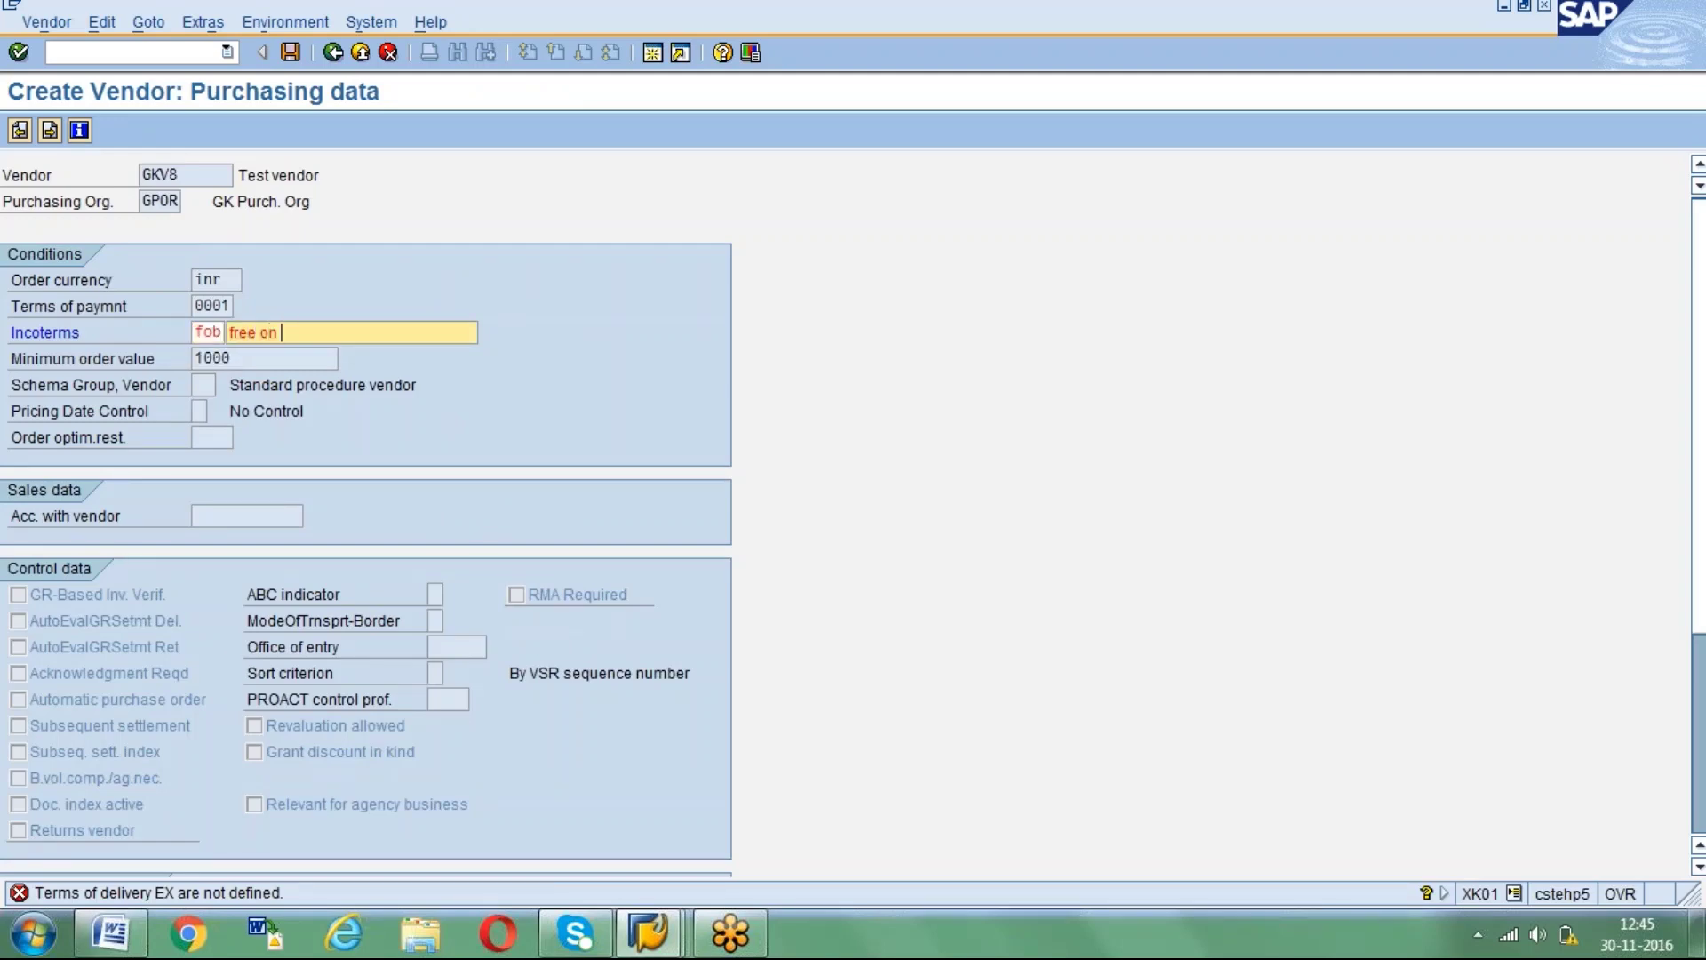
type("board")
key("Return")
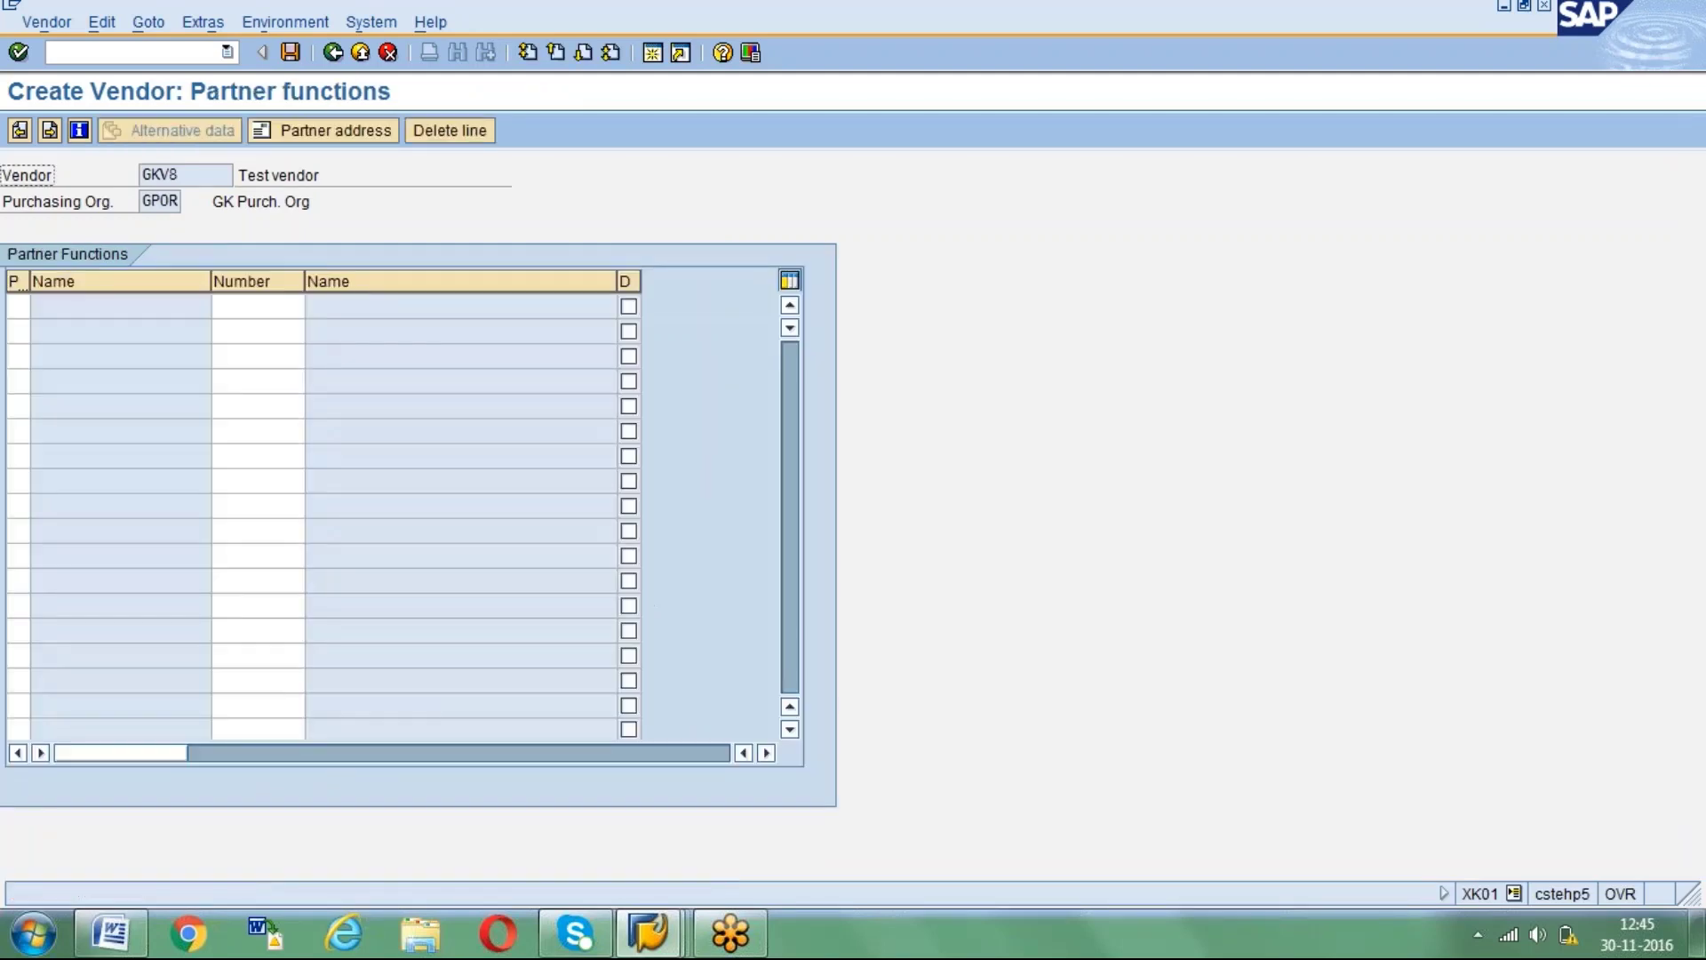
key("Return")
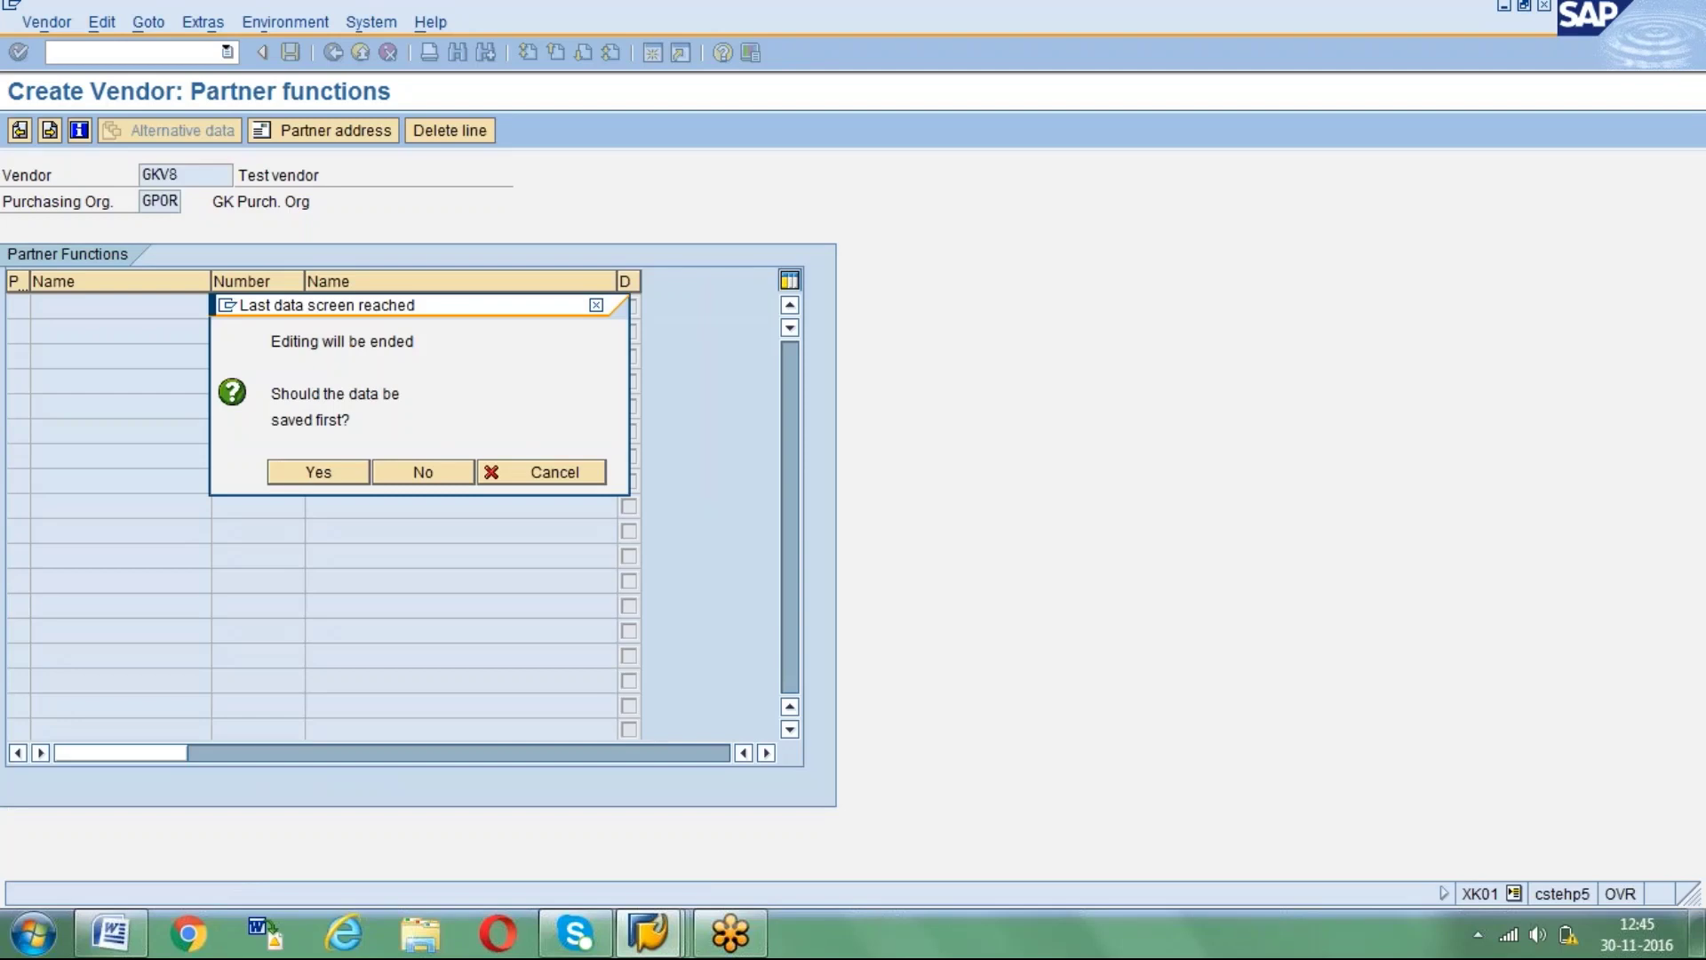
key("Return")
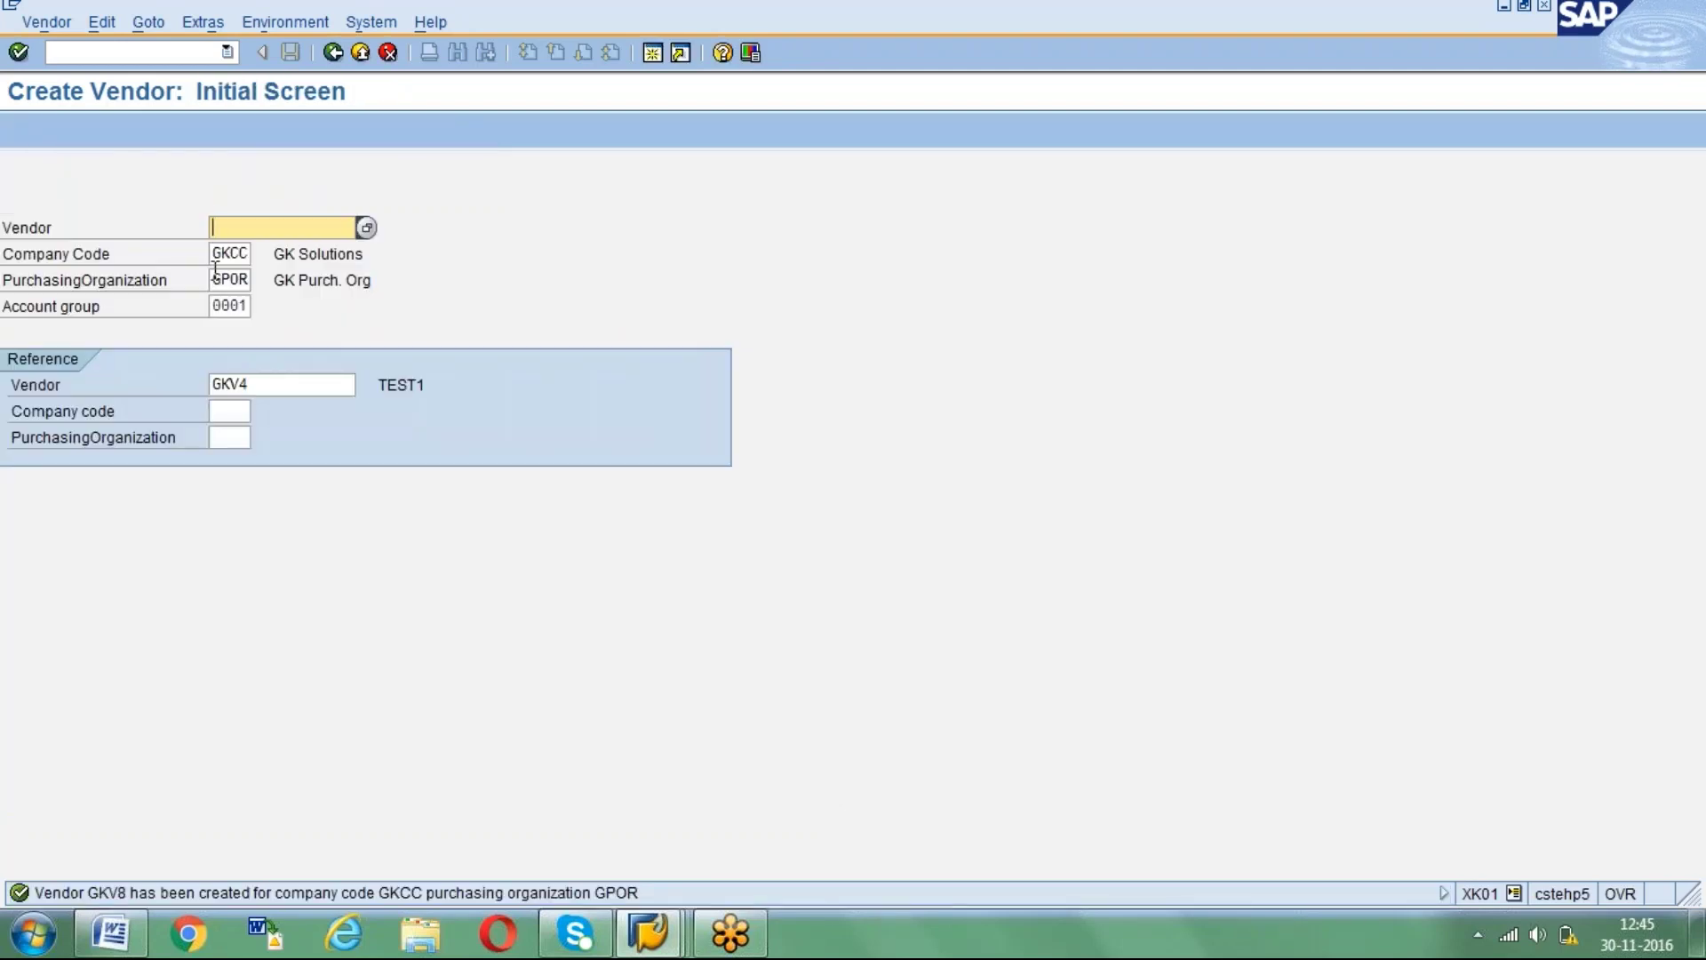
Start a new standard purchase order in ME21N and enter vendor GKV8.
left_click(157, 53)
type("/nm")
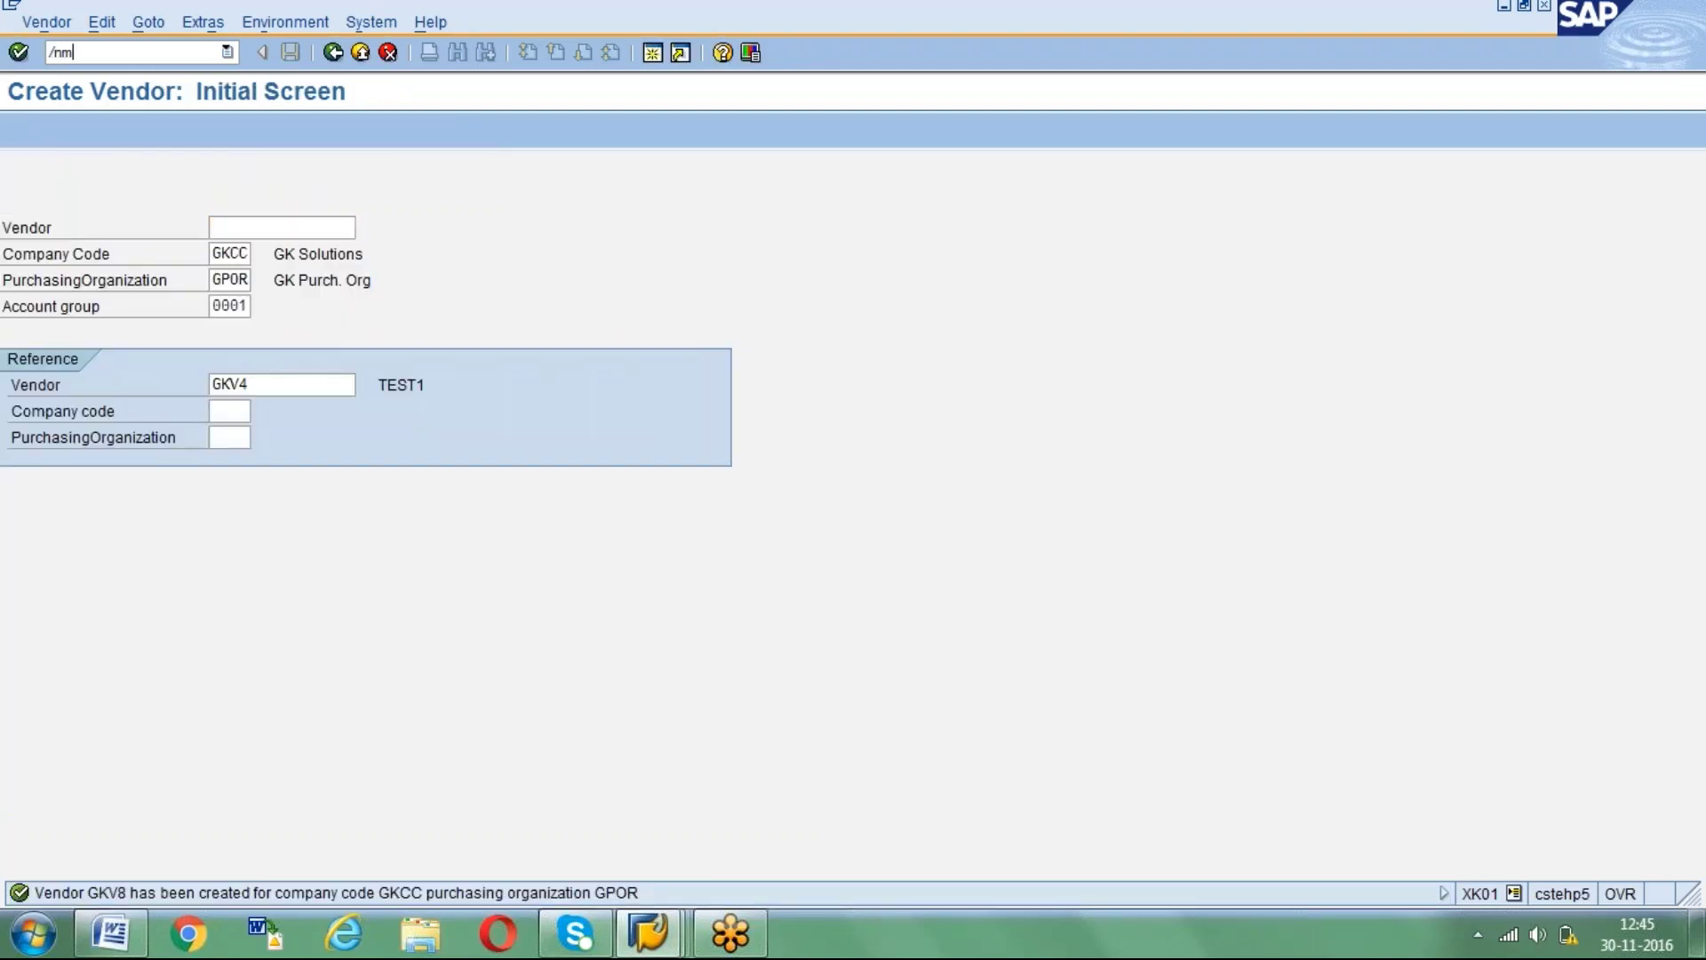
type("k01")
key("Return")
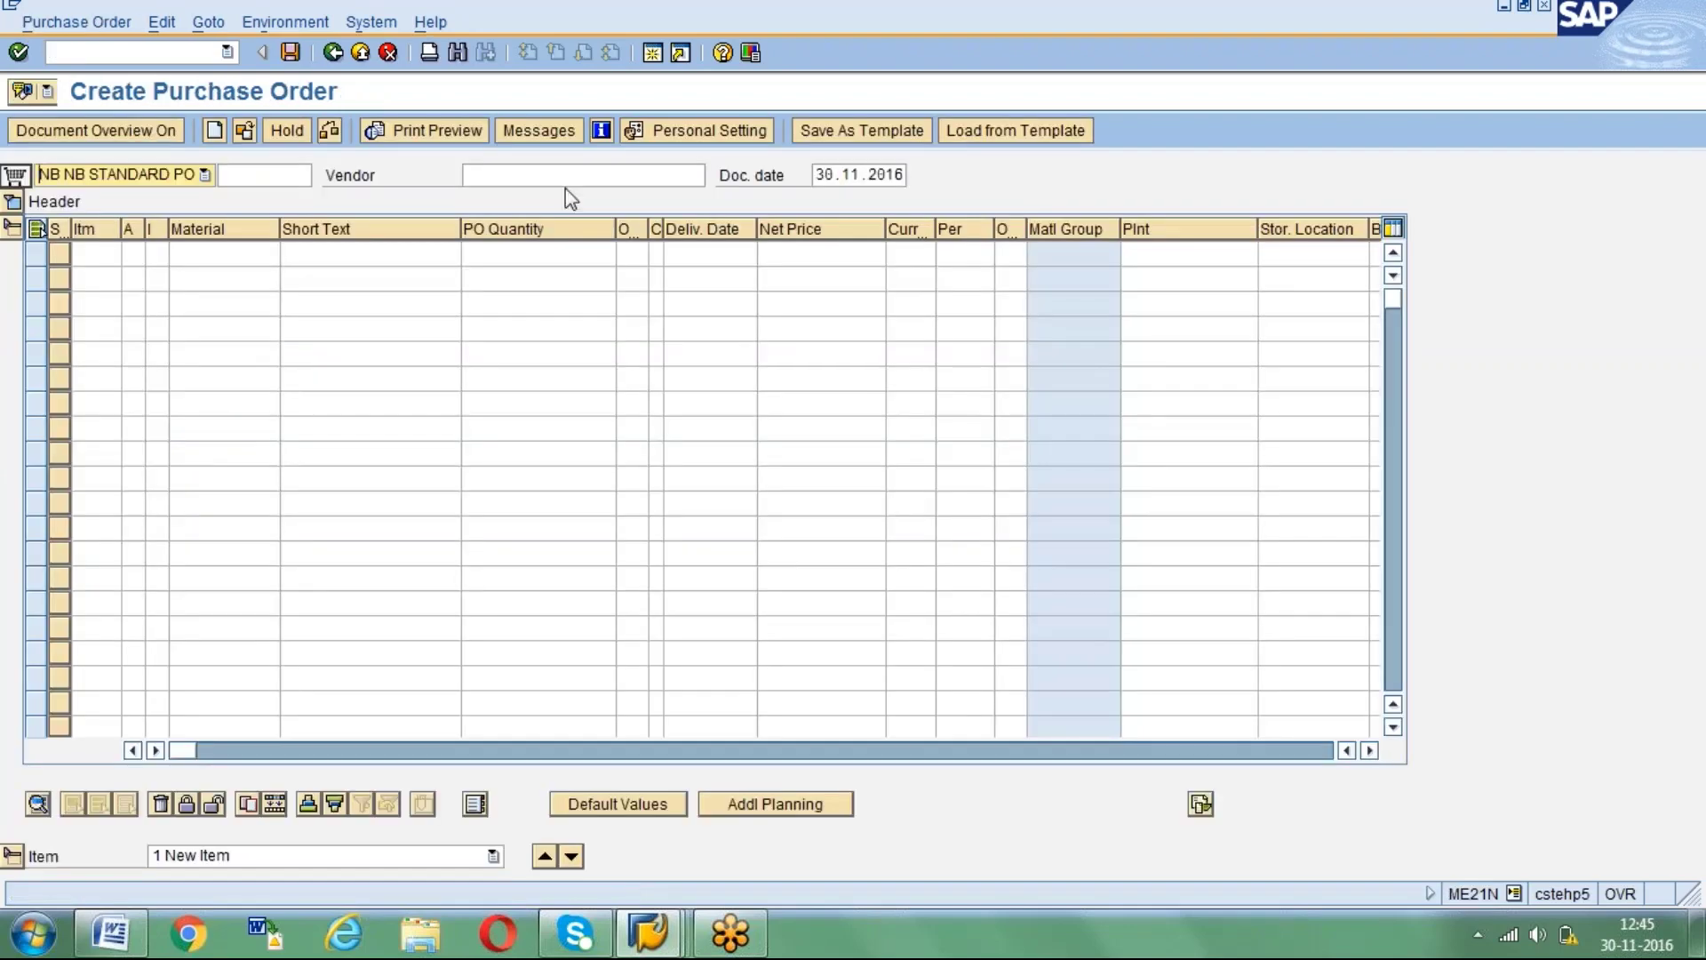
left_click(524, 178)
type("g")
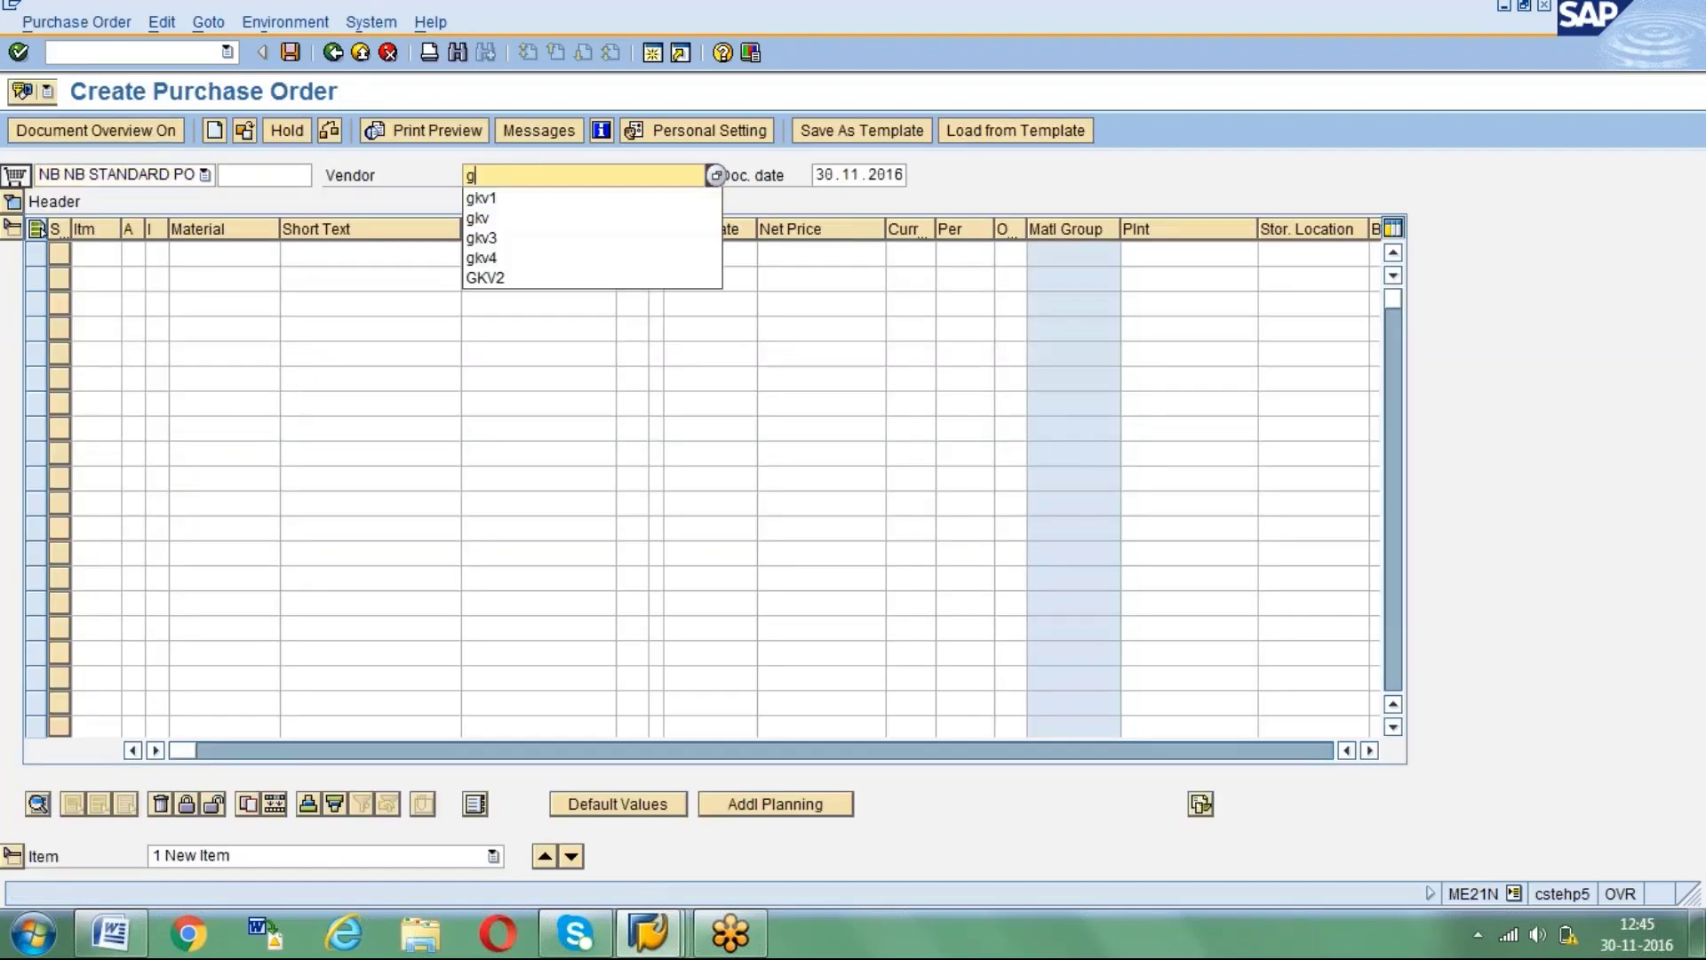
type("kv8")
key("Return")
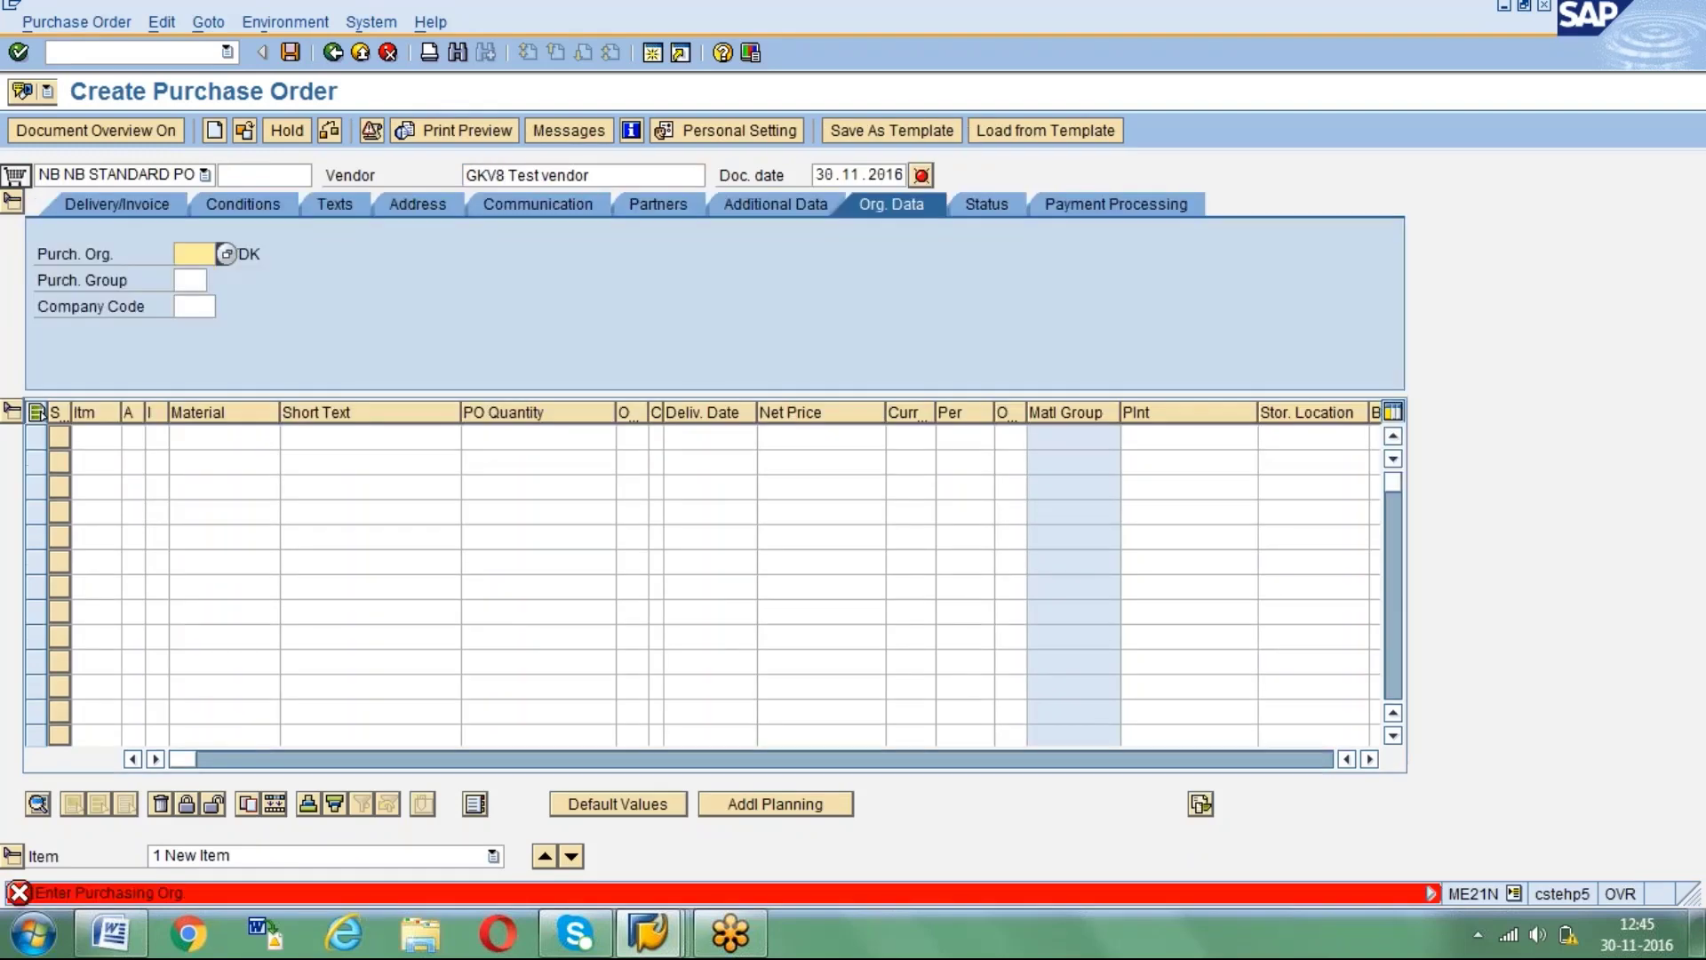
Enter purchasing organization GPOR and purchasing group 004 in the order header, then open the header's additional data.
type("gpor")
left_click(190, 280)
type("004")
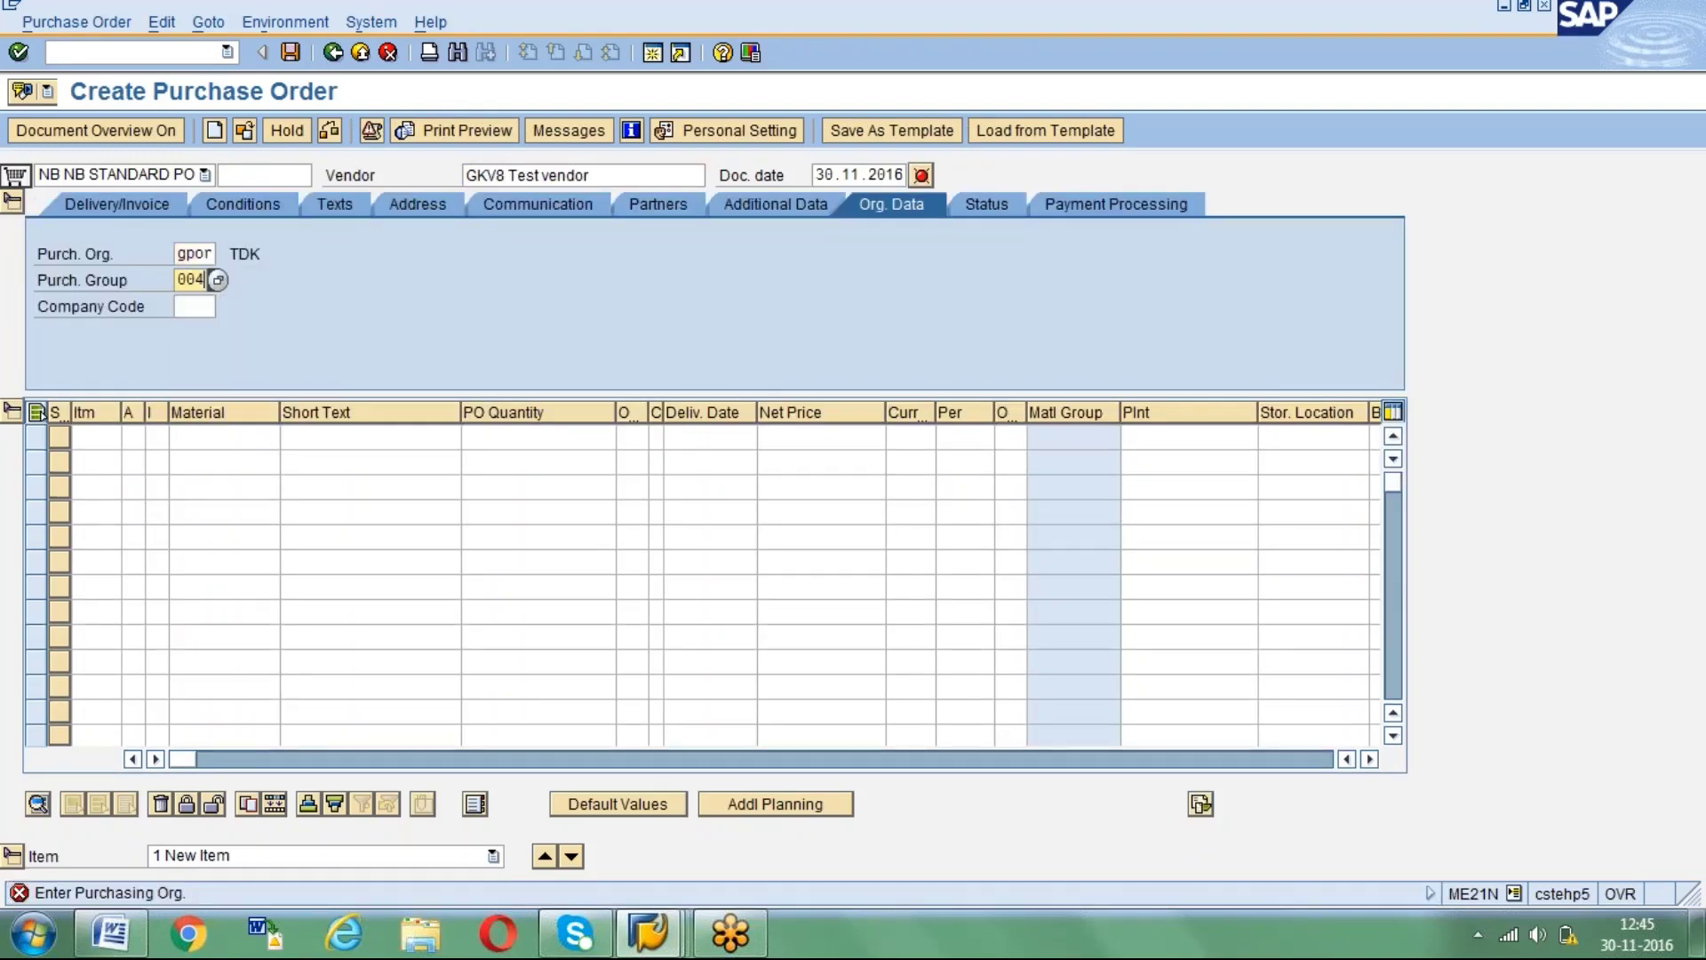
key("Return")
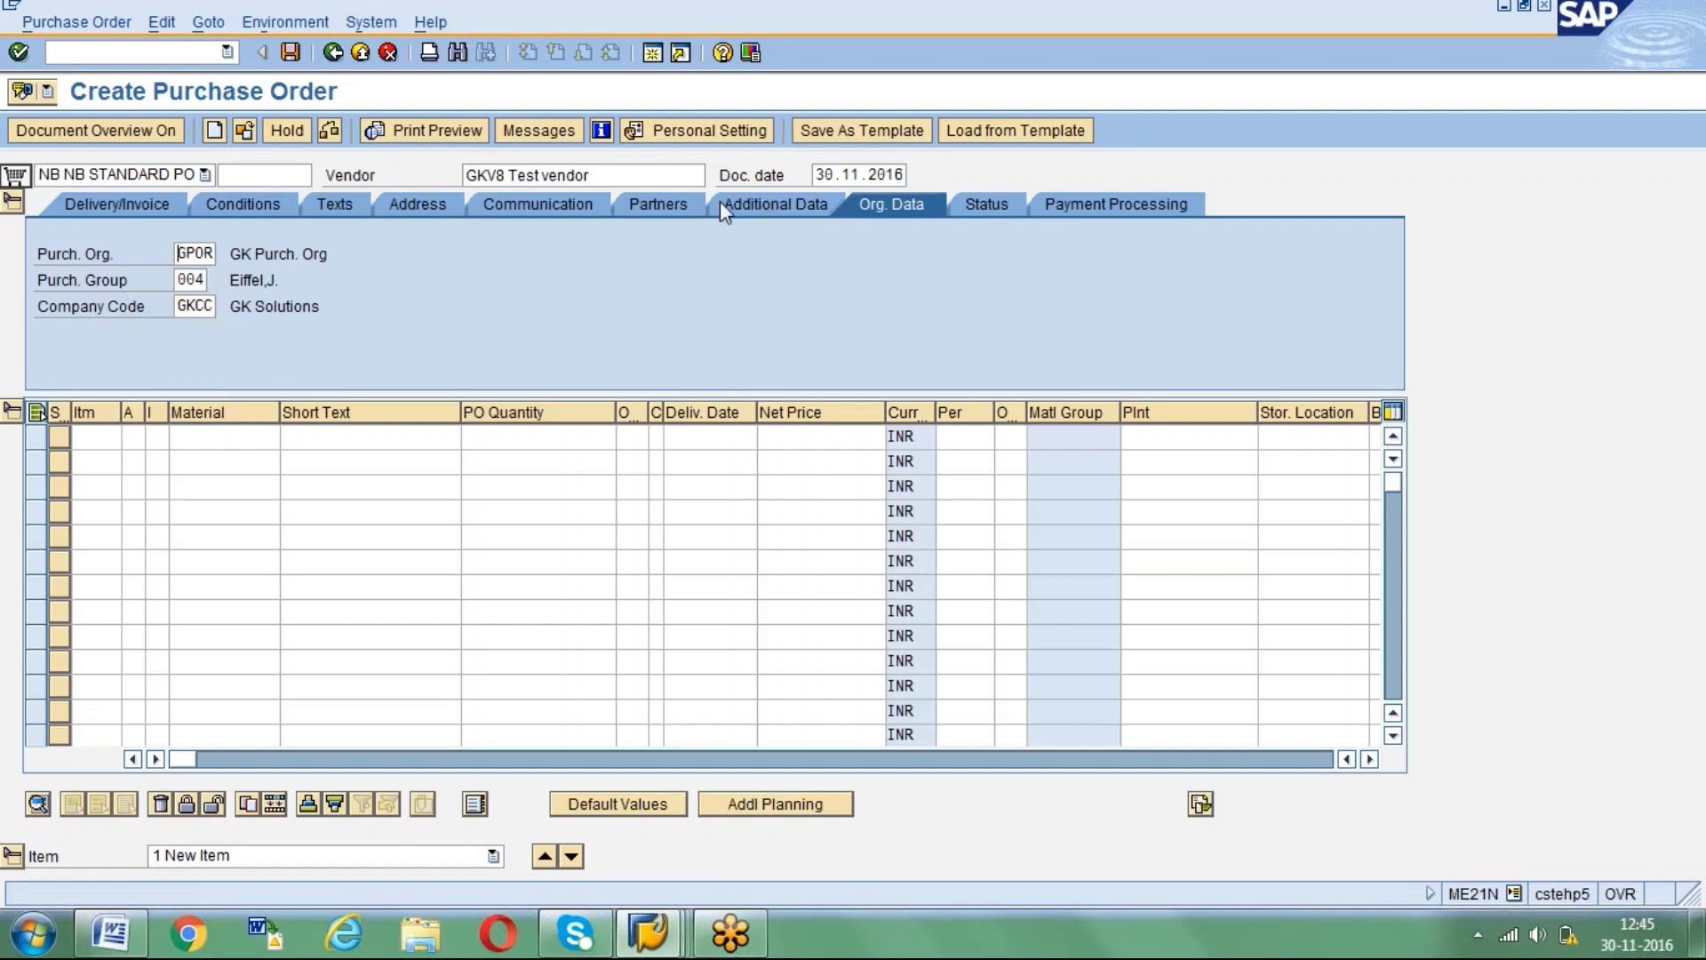
left_click(766, 205)
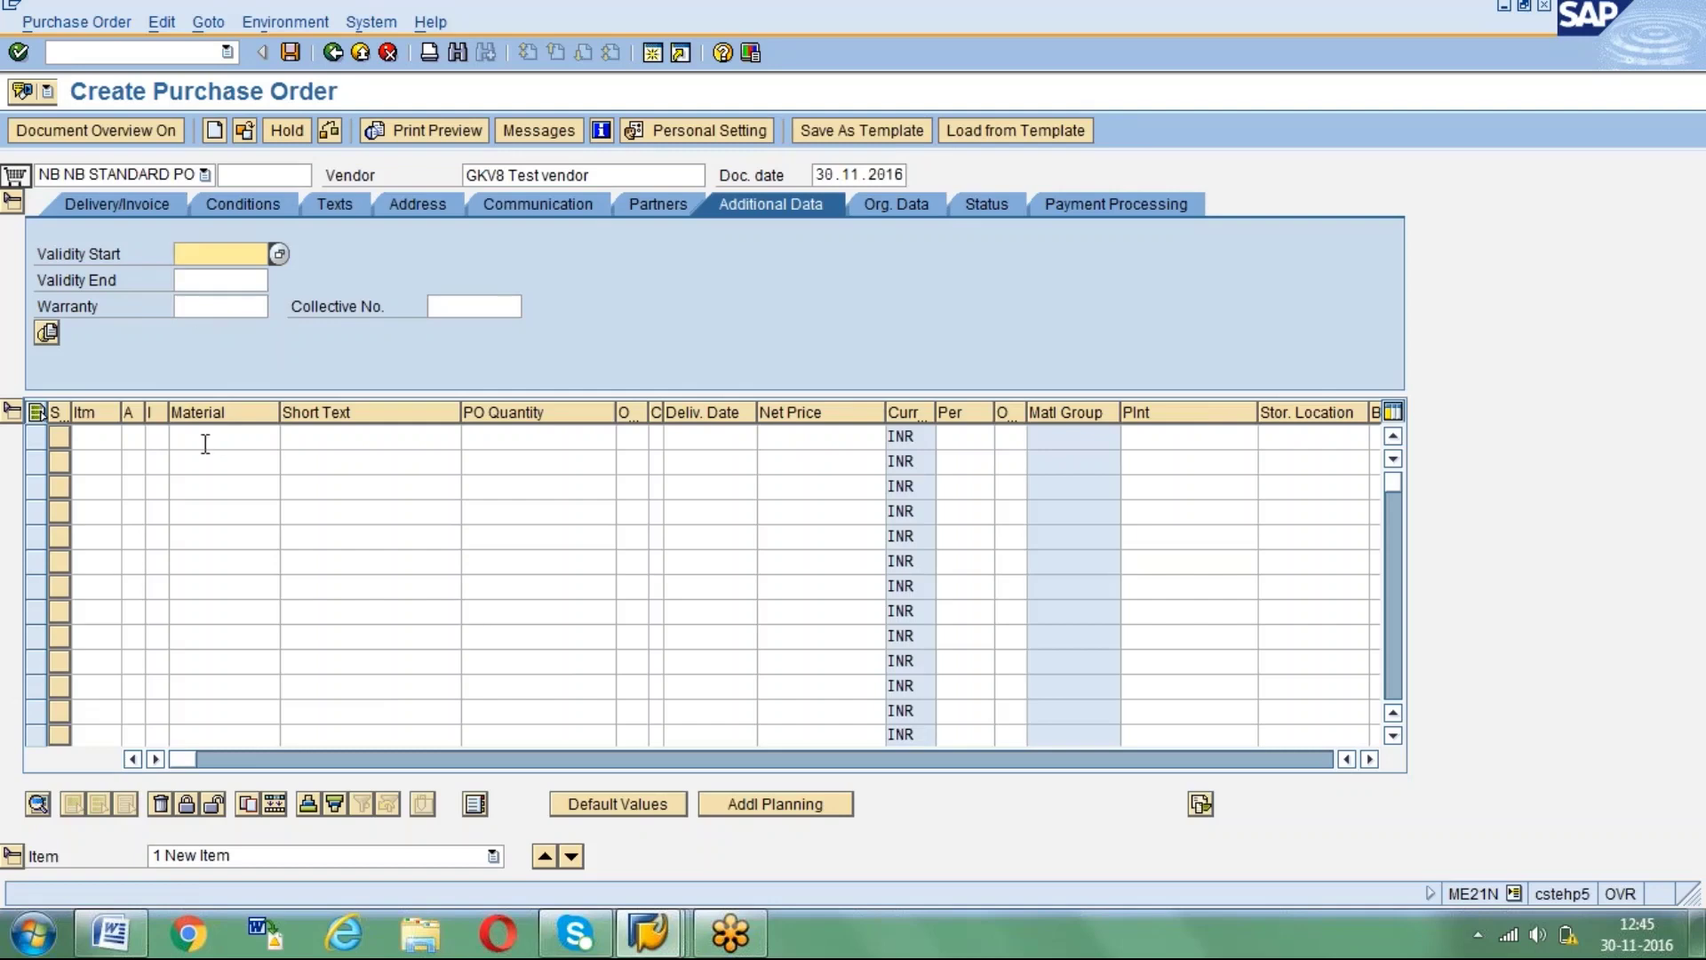
left_click(130, 436)
type("k")
key("Tab")
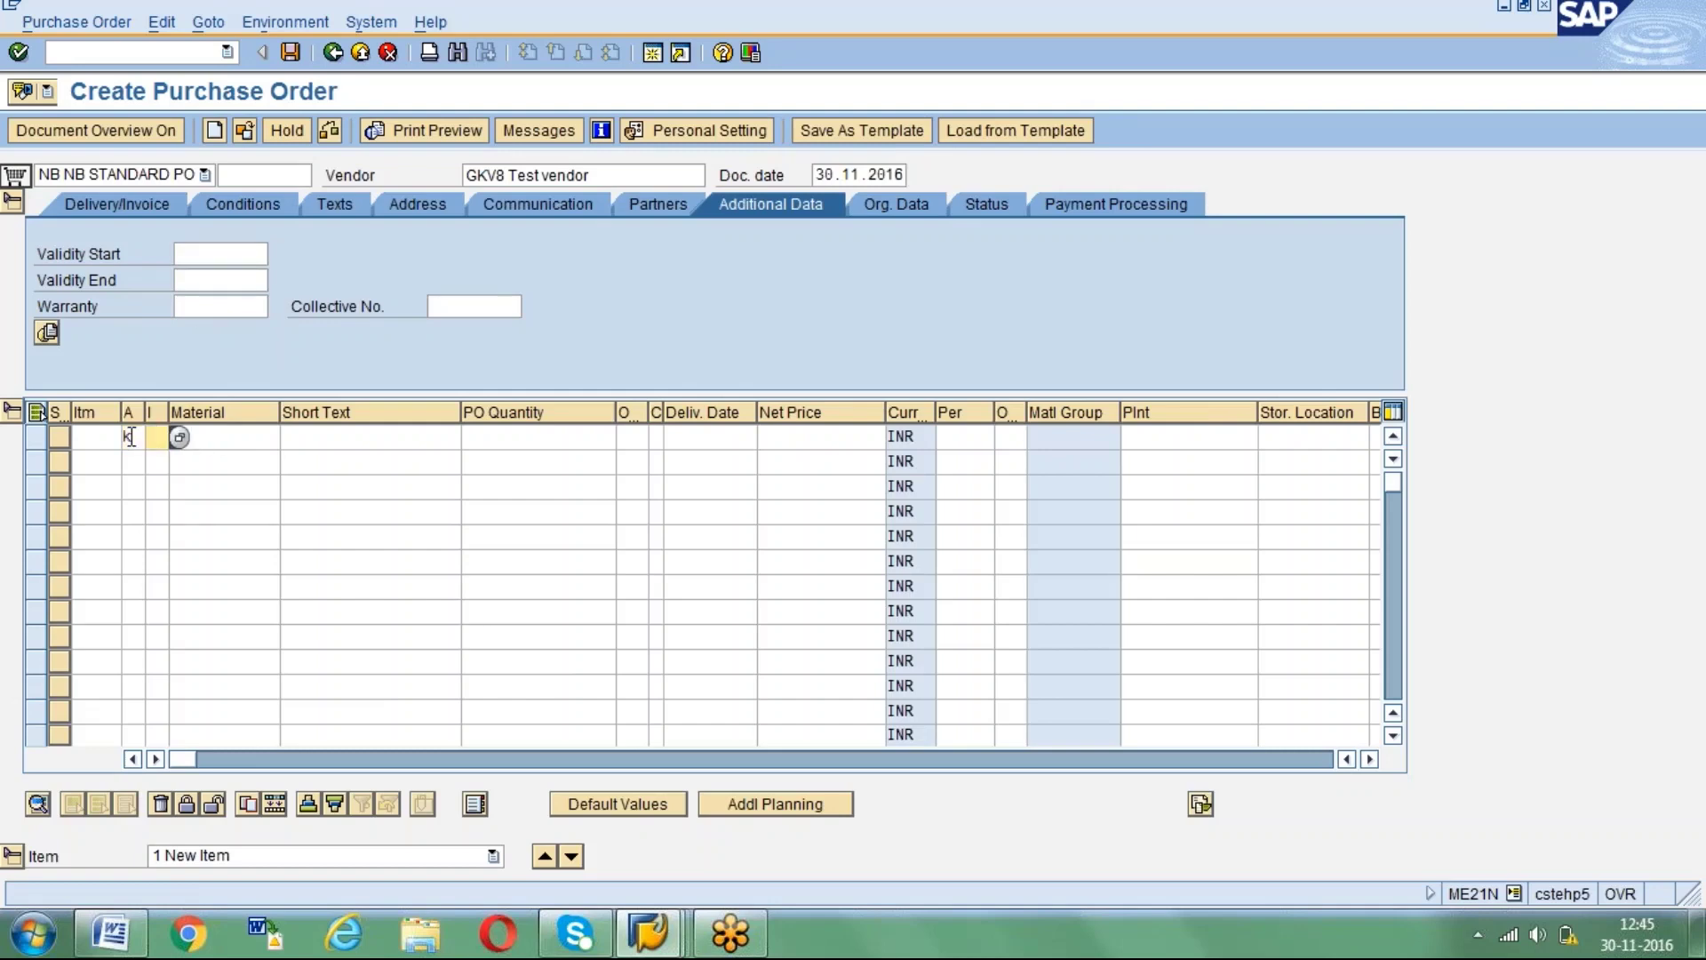
left_click(130, 436)
key("BackSpace")
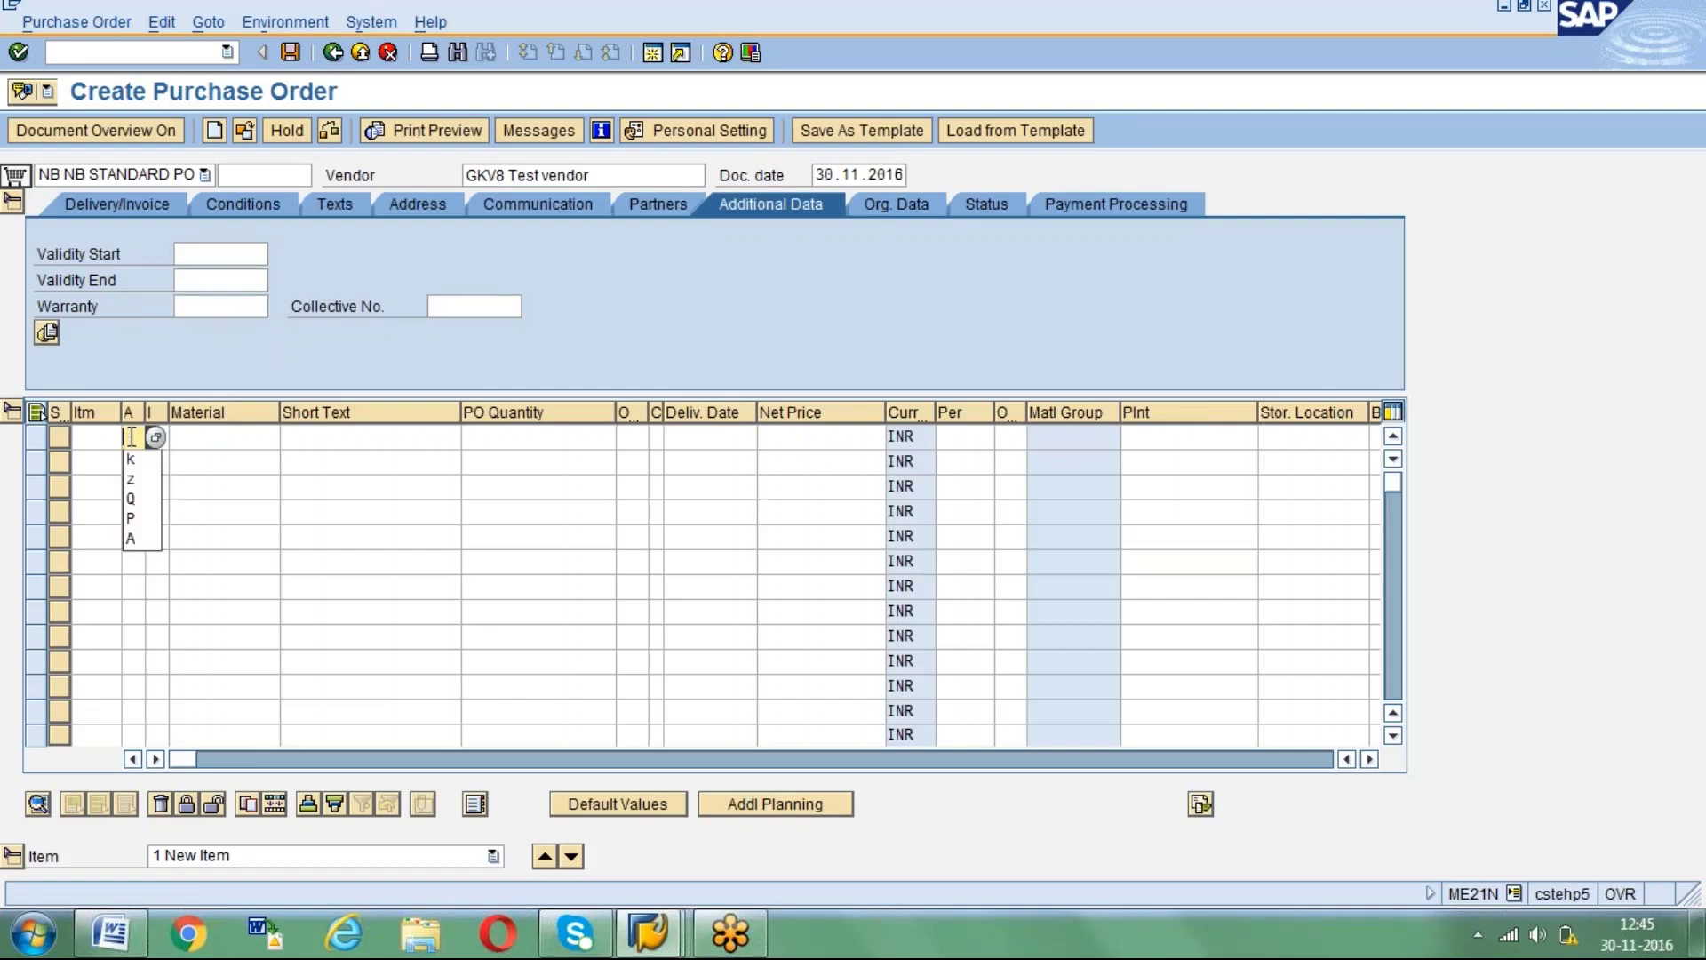
Give the first order item item category B and account assignment category K.
key("Tab")
type("b")
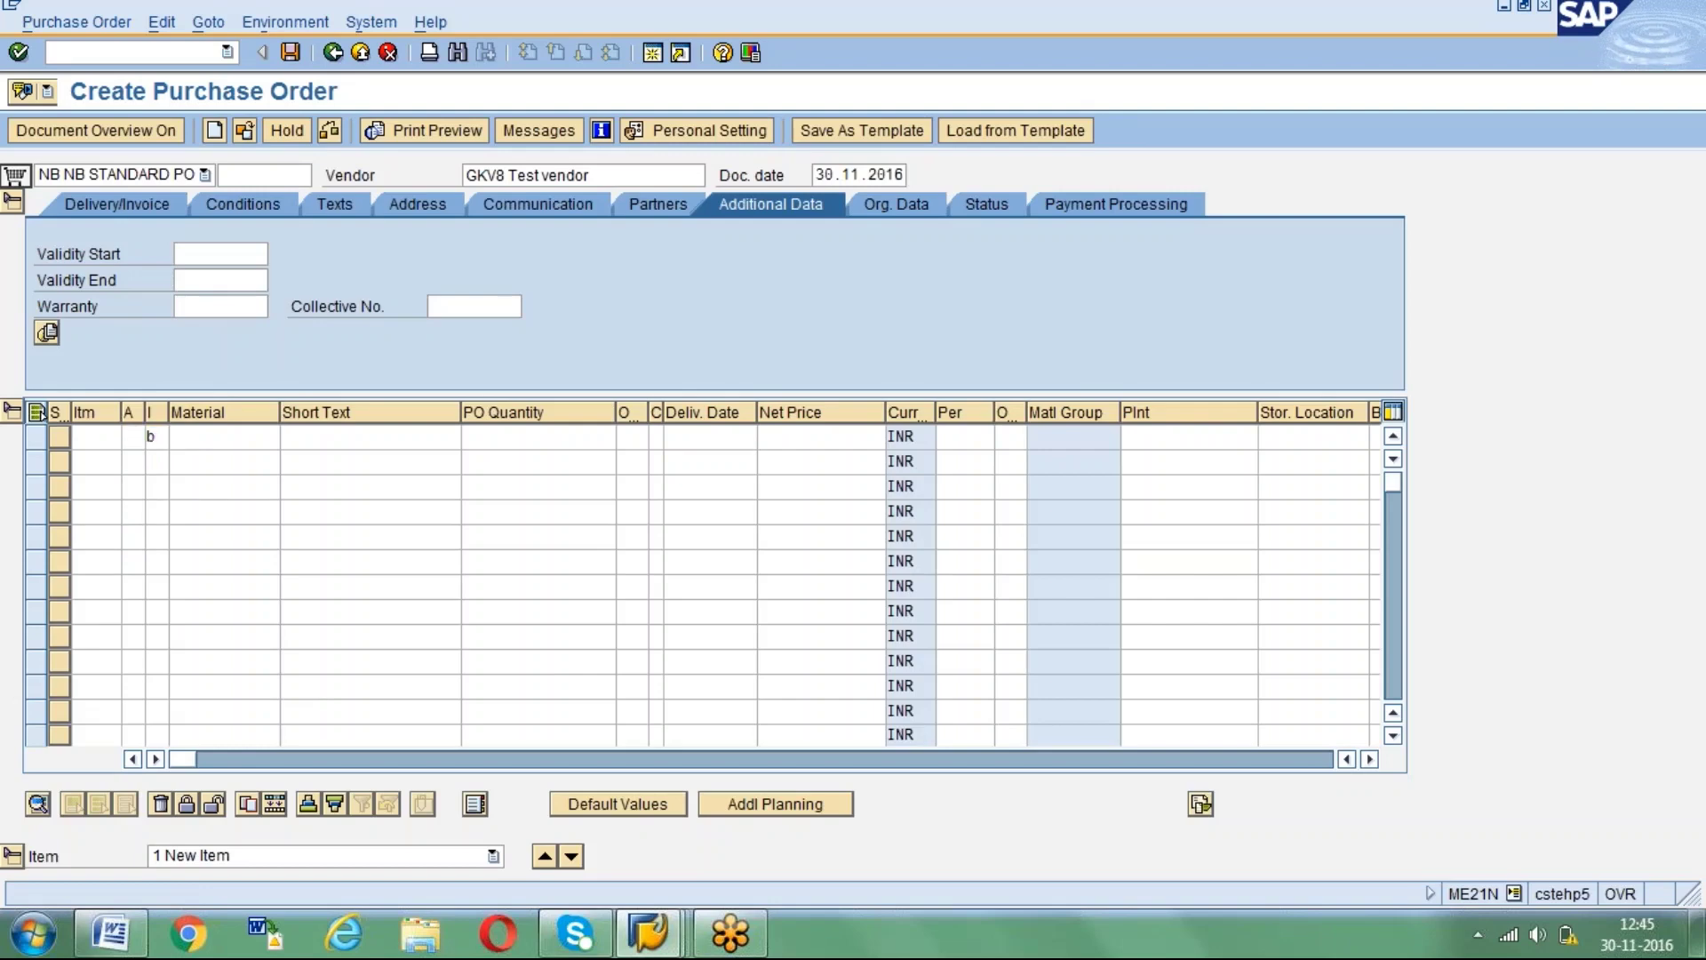
key("Return")
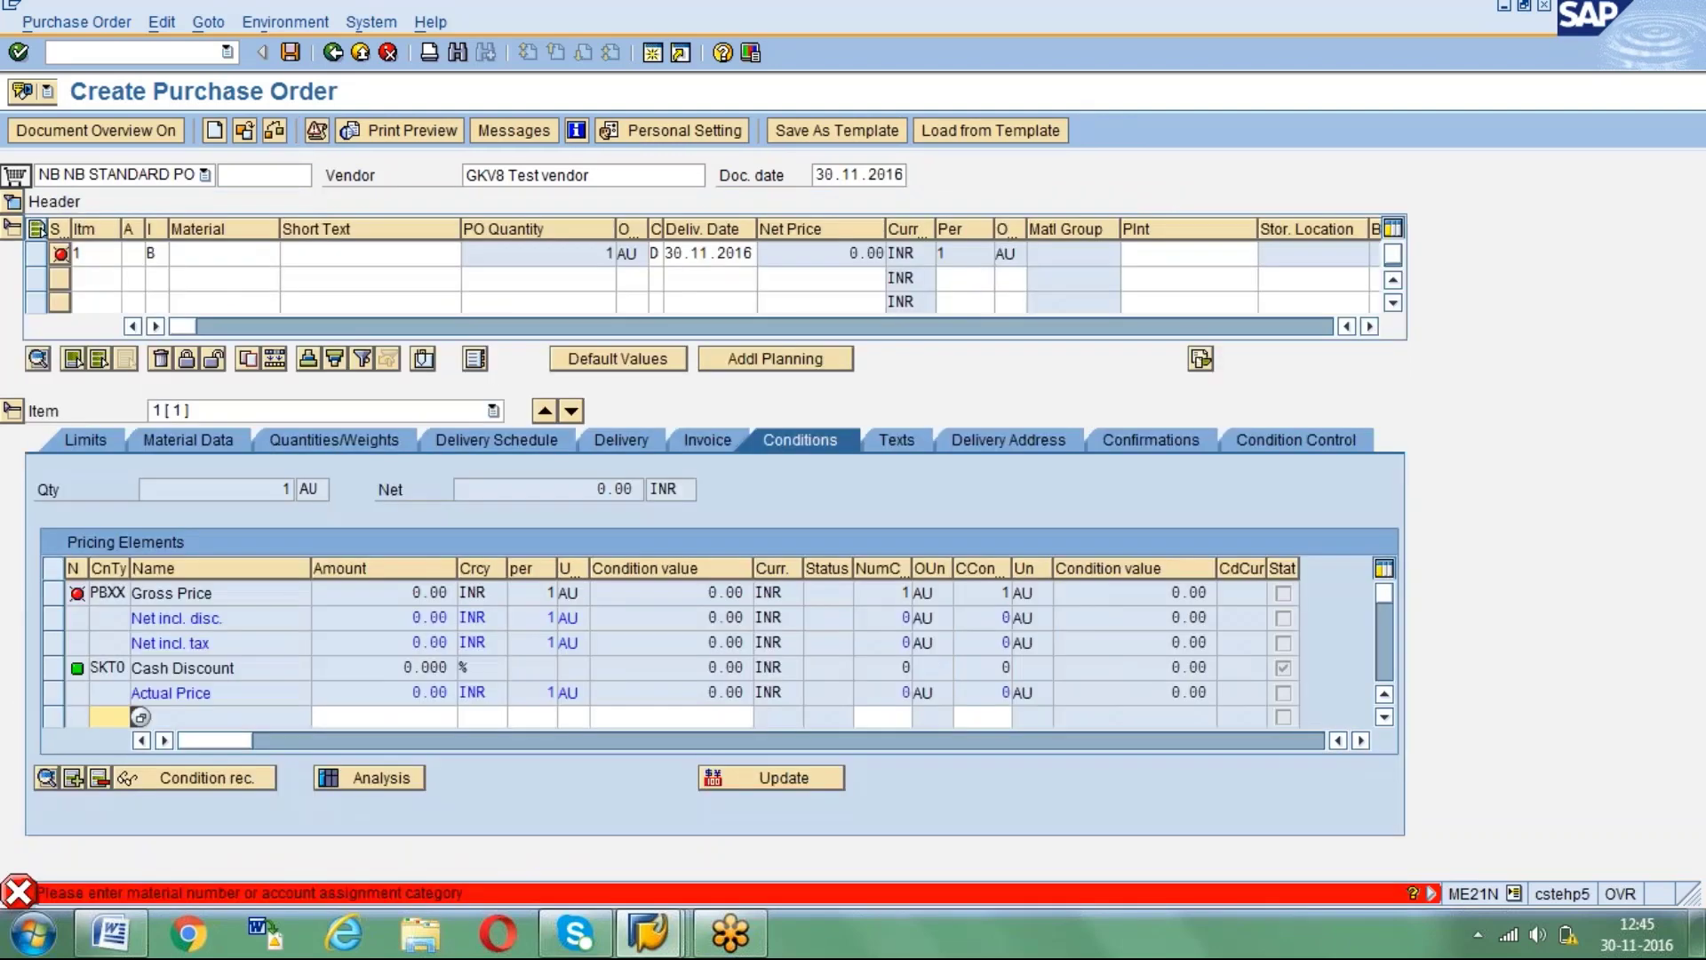
left_click(127, 253)
type("k")
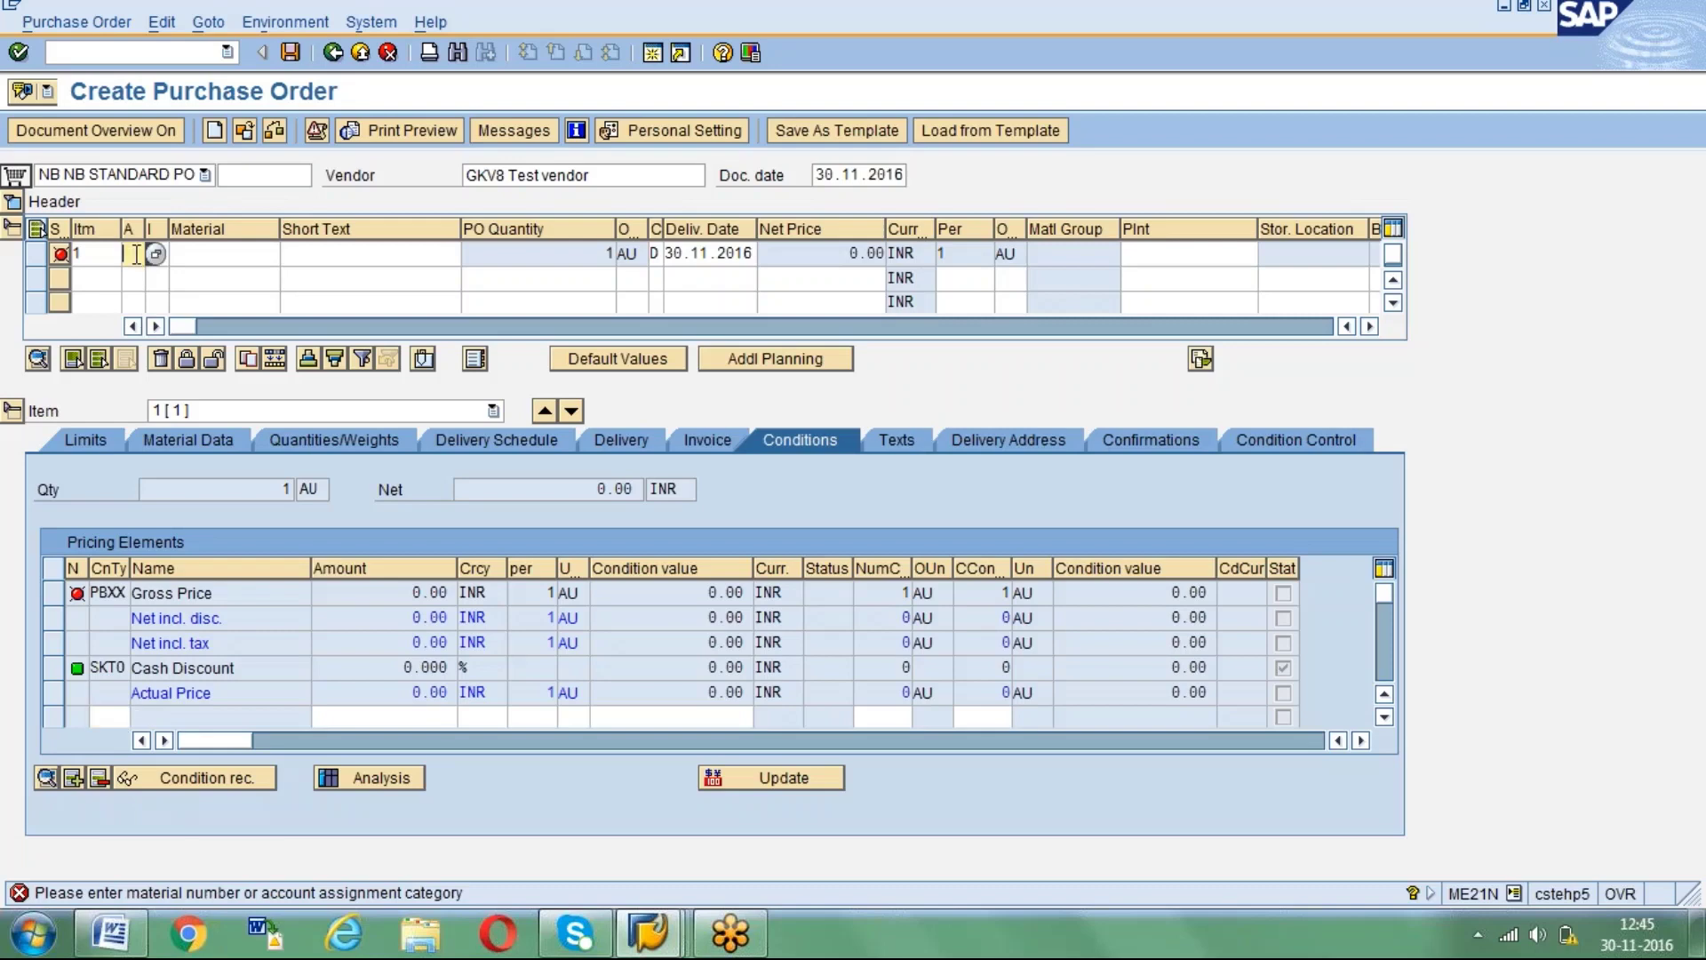
key("Return")
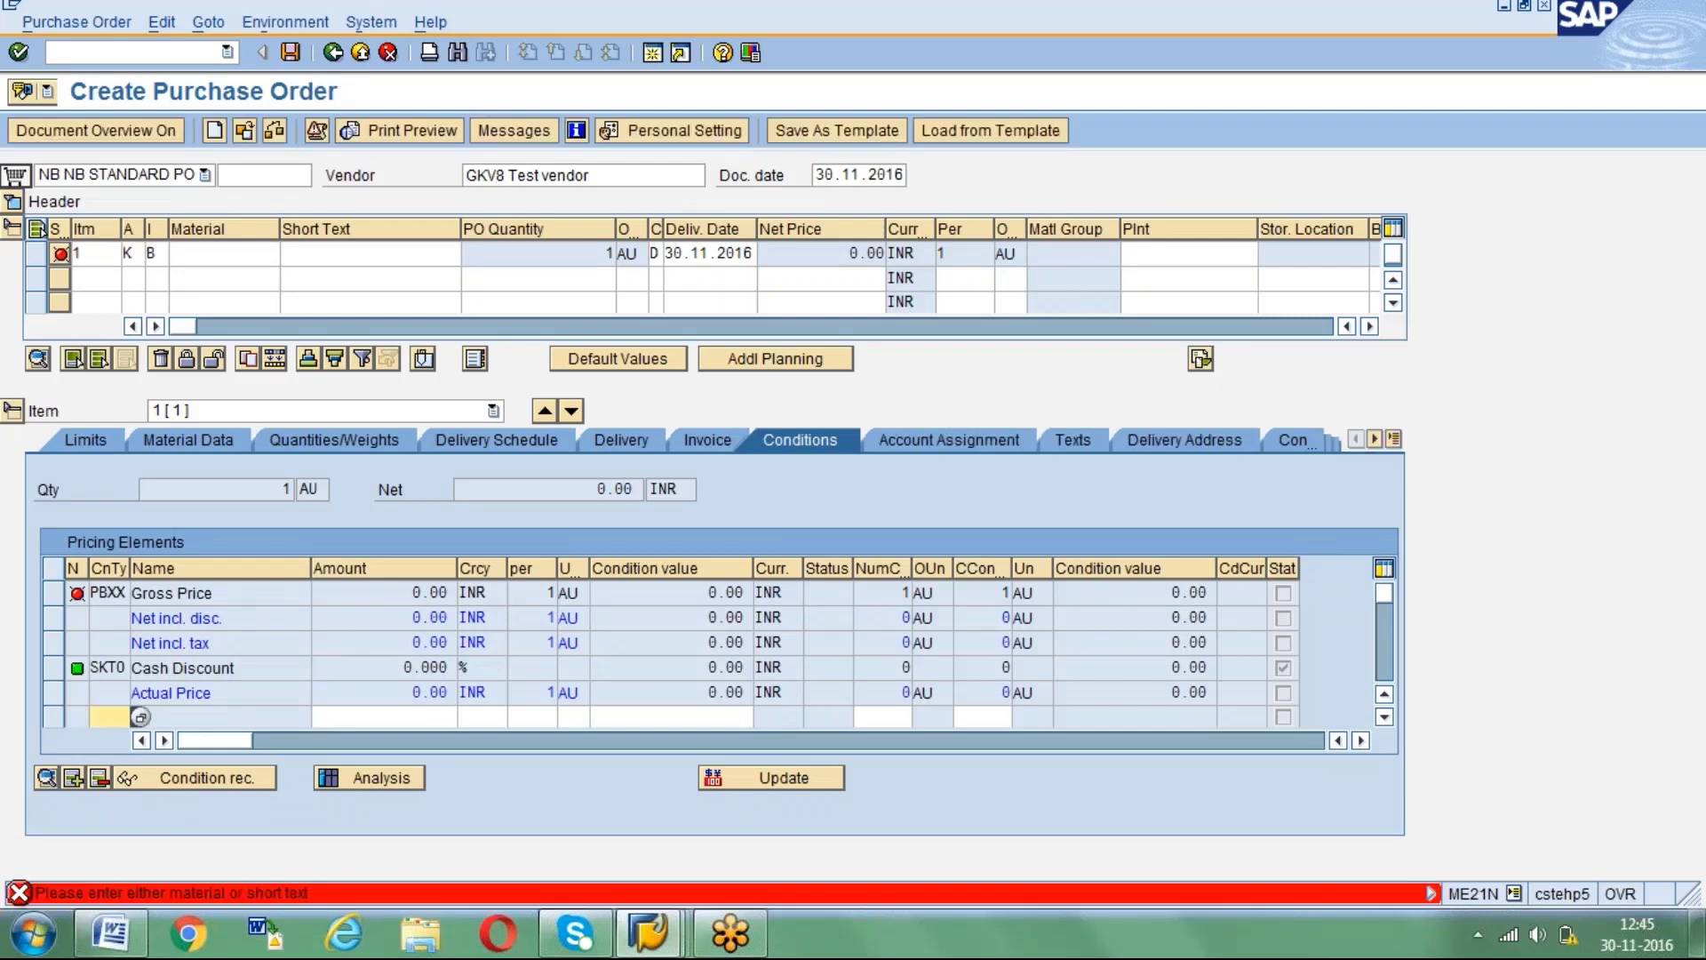
Set the item's plant to GKP1 (GK Vizag) and its short text to "Factory Day Celebrations".
left_click(1188, 253)
type("SKP1")
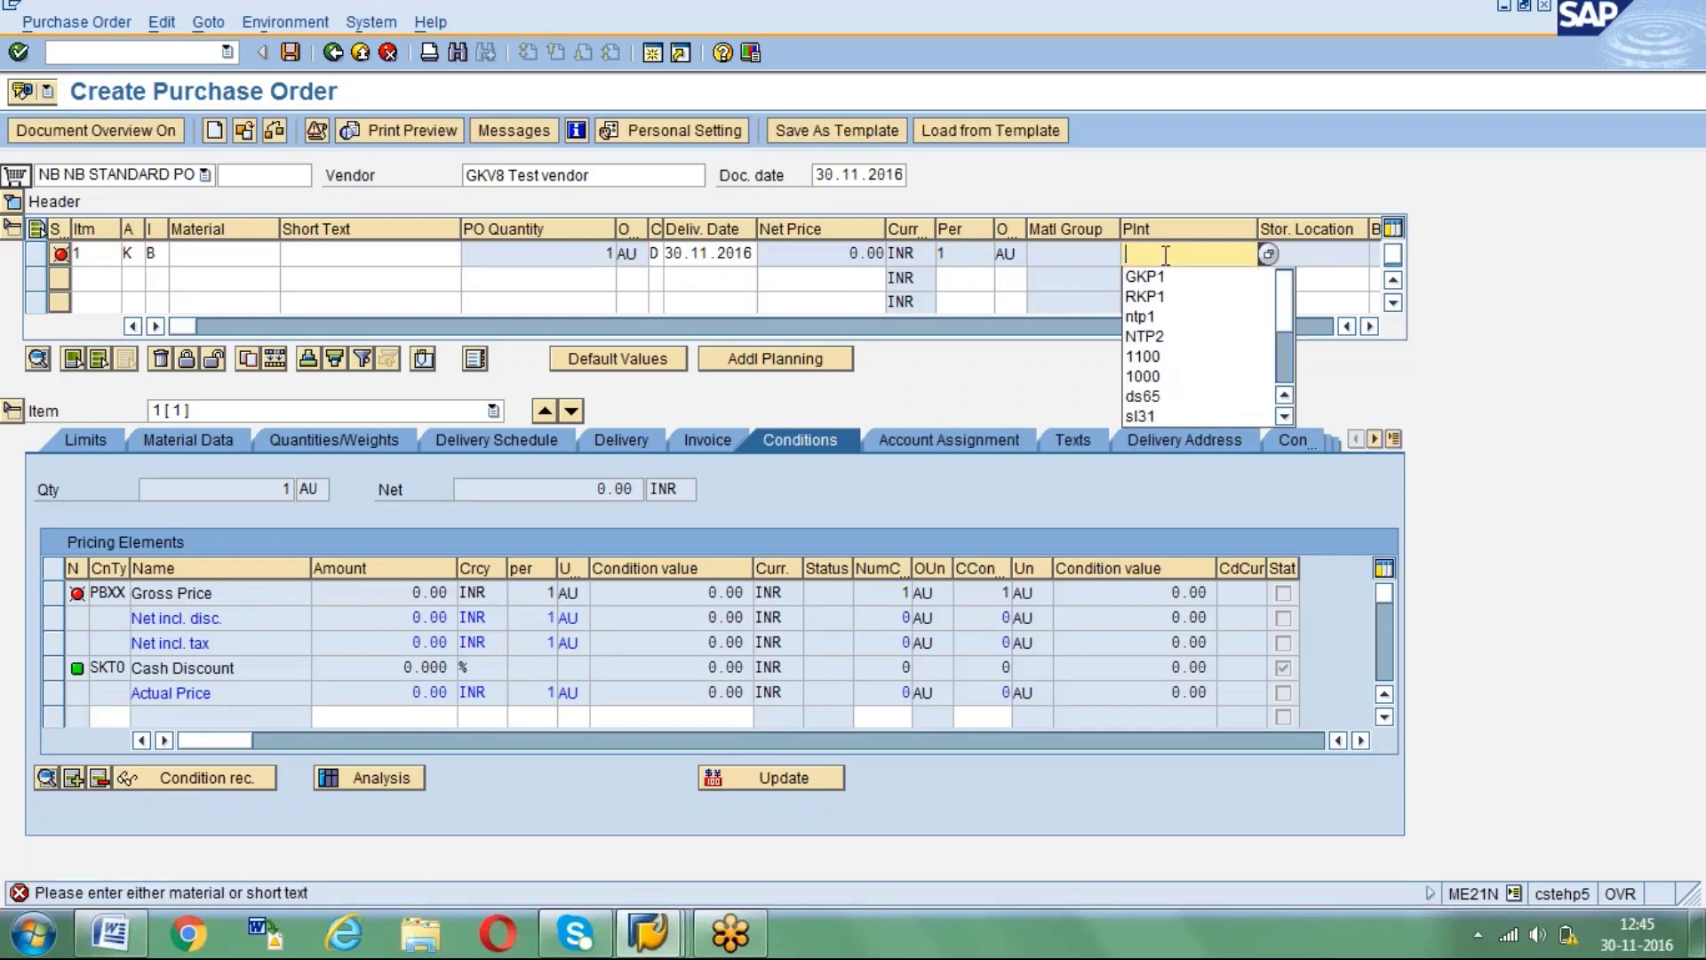
key("Return")
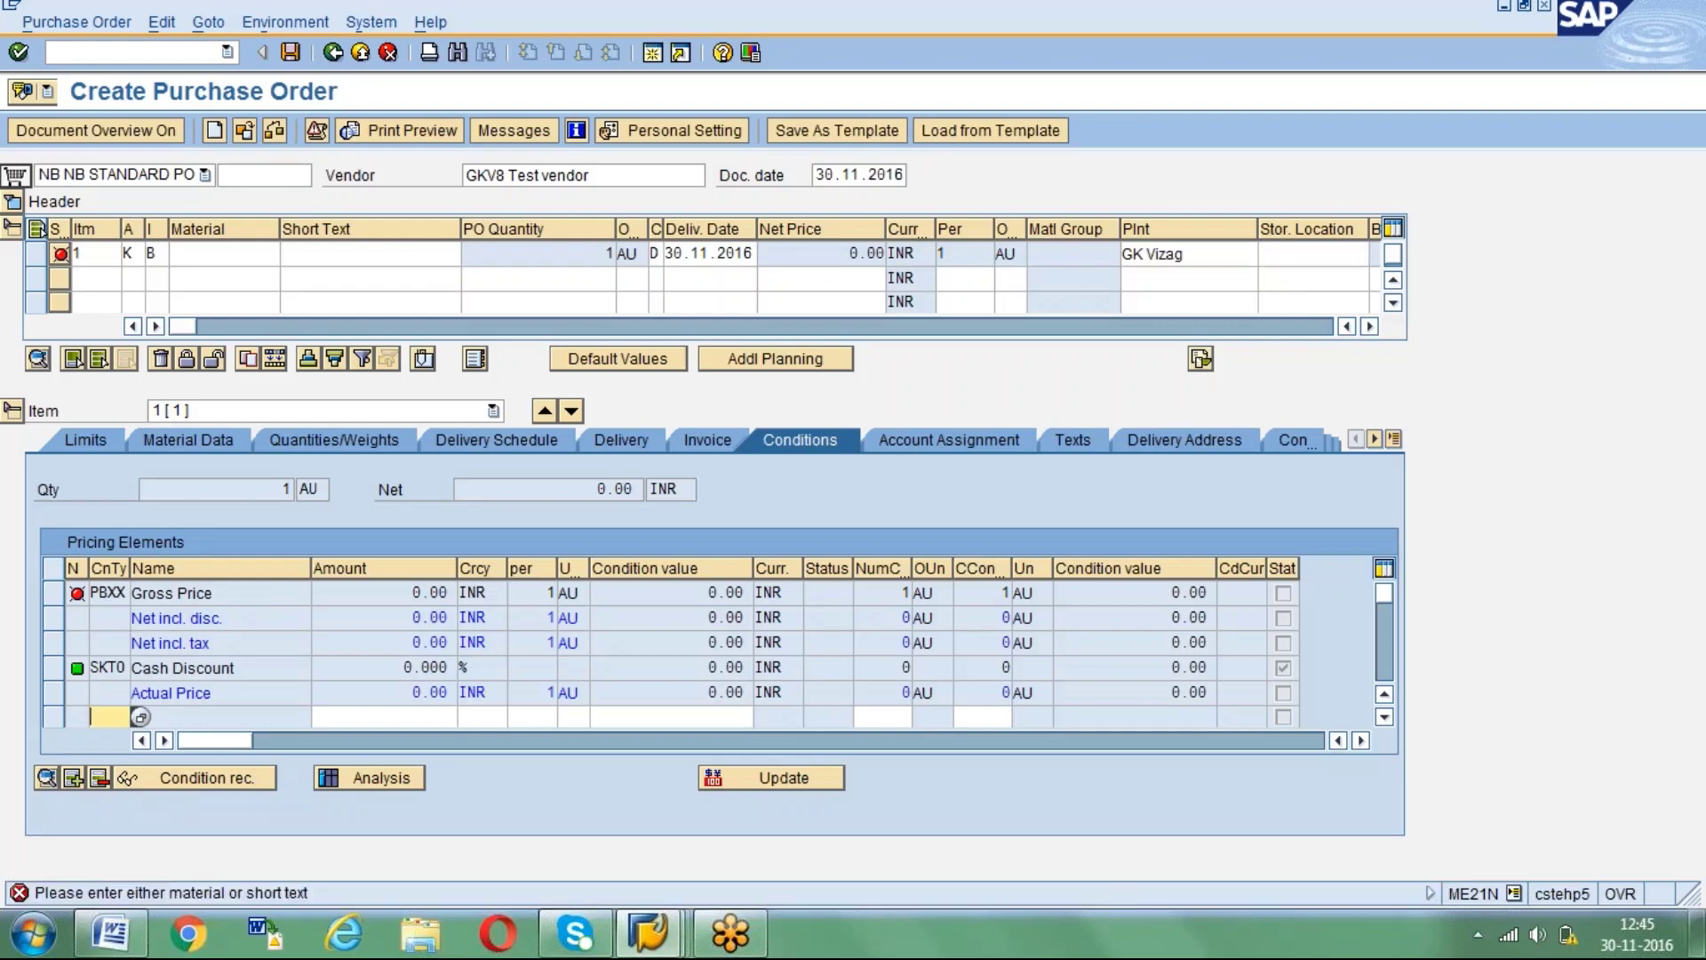
key("Down")
key("Return")
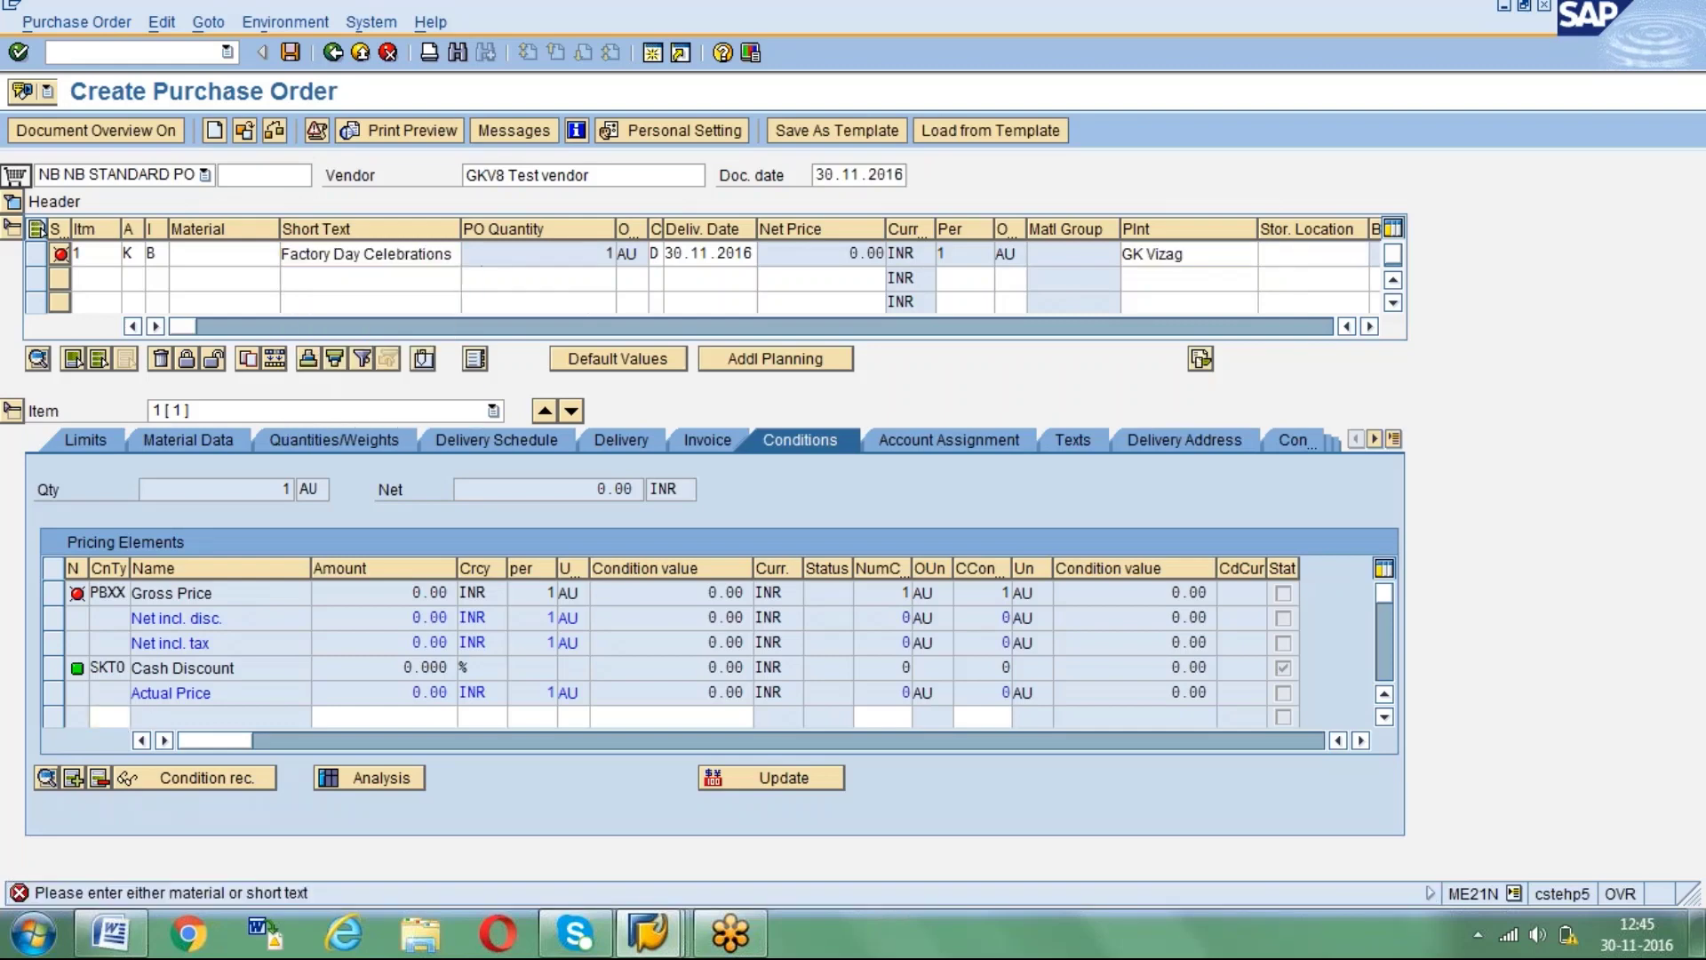
key("Return")
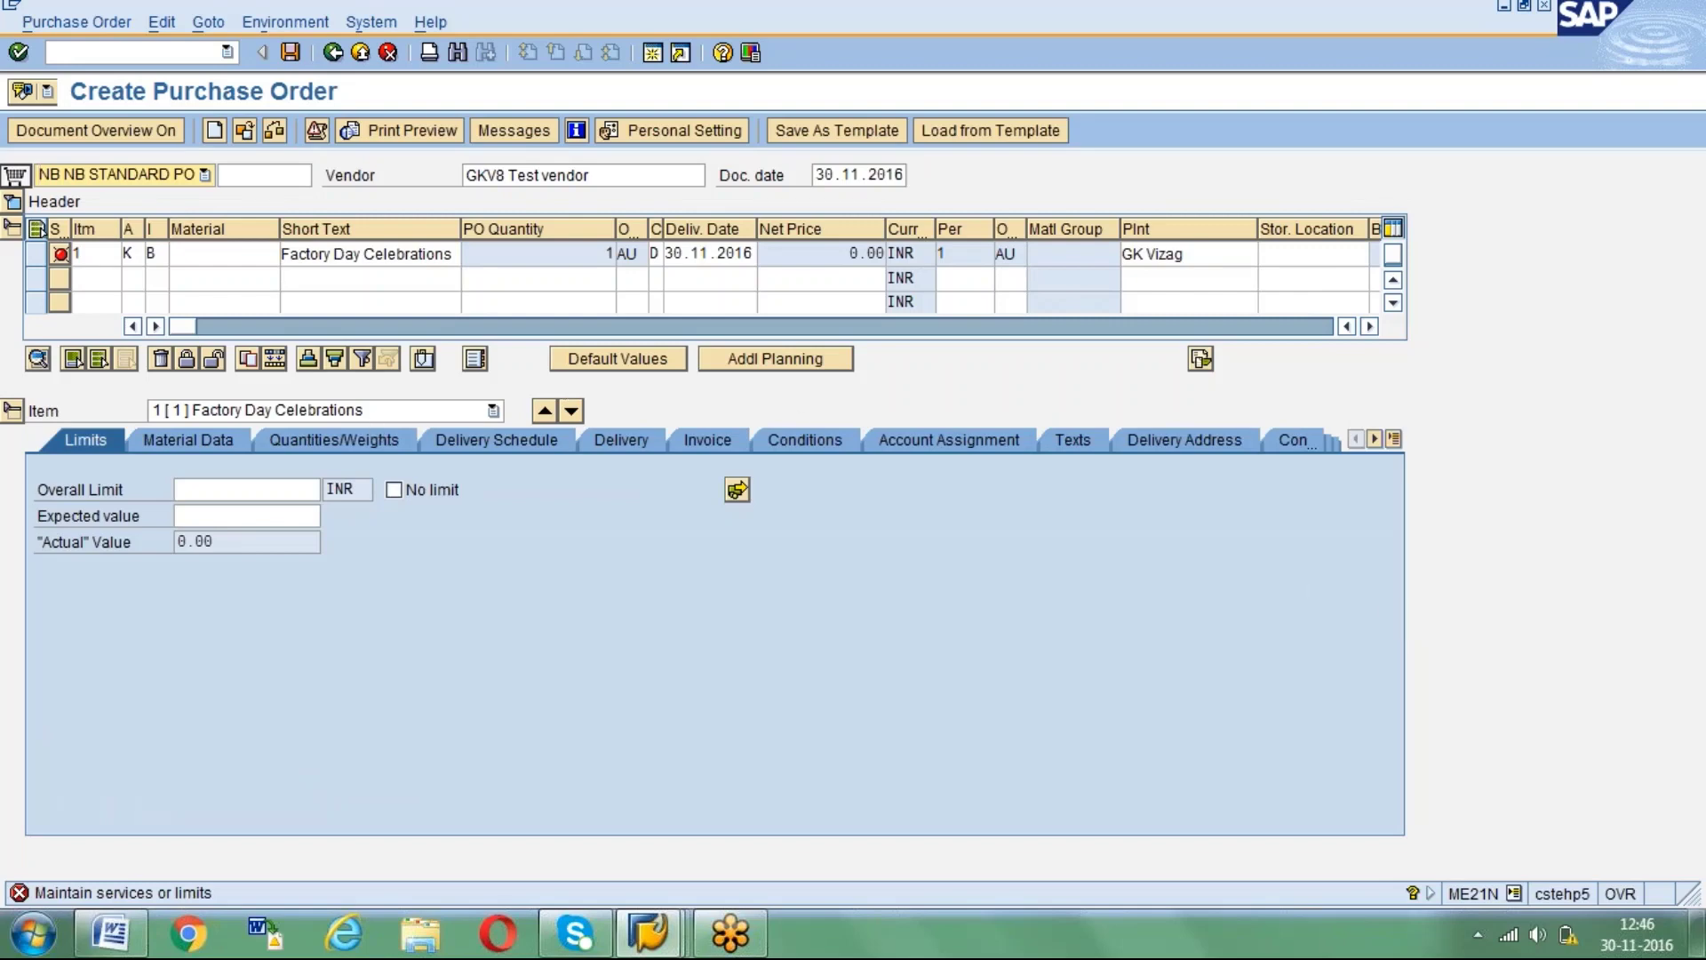
Set both the overall limit and the expected value of the Factory Day Celebrations item to 10000 INR.
left_click(246, 489)
key("Down")
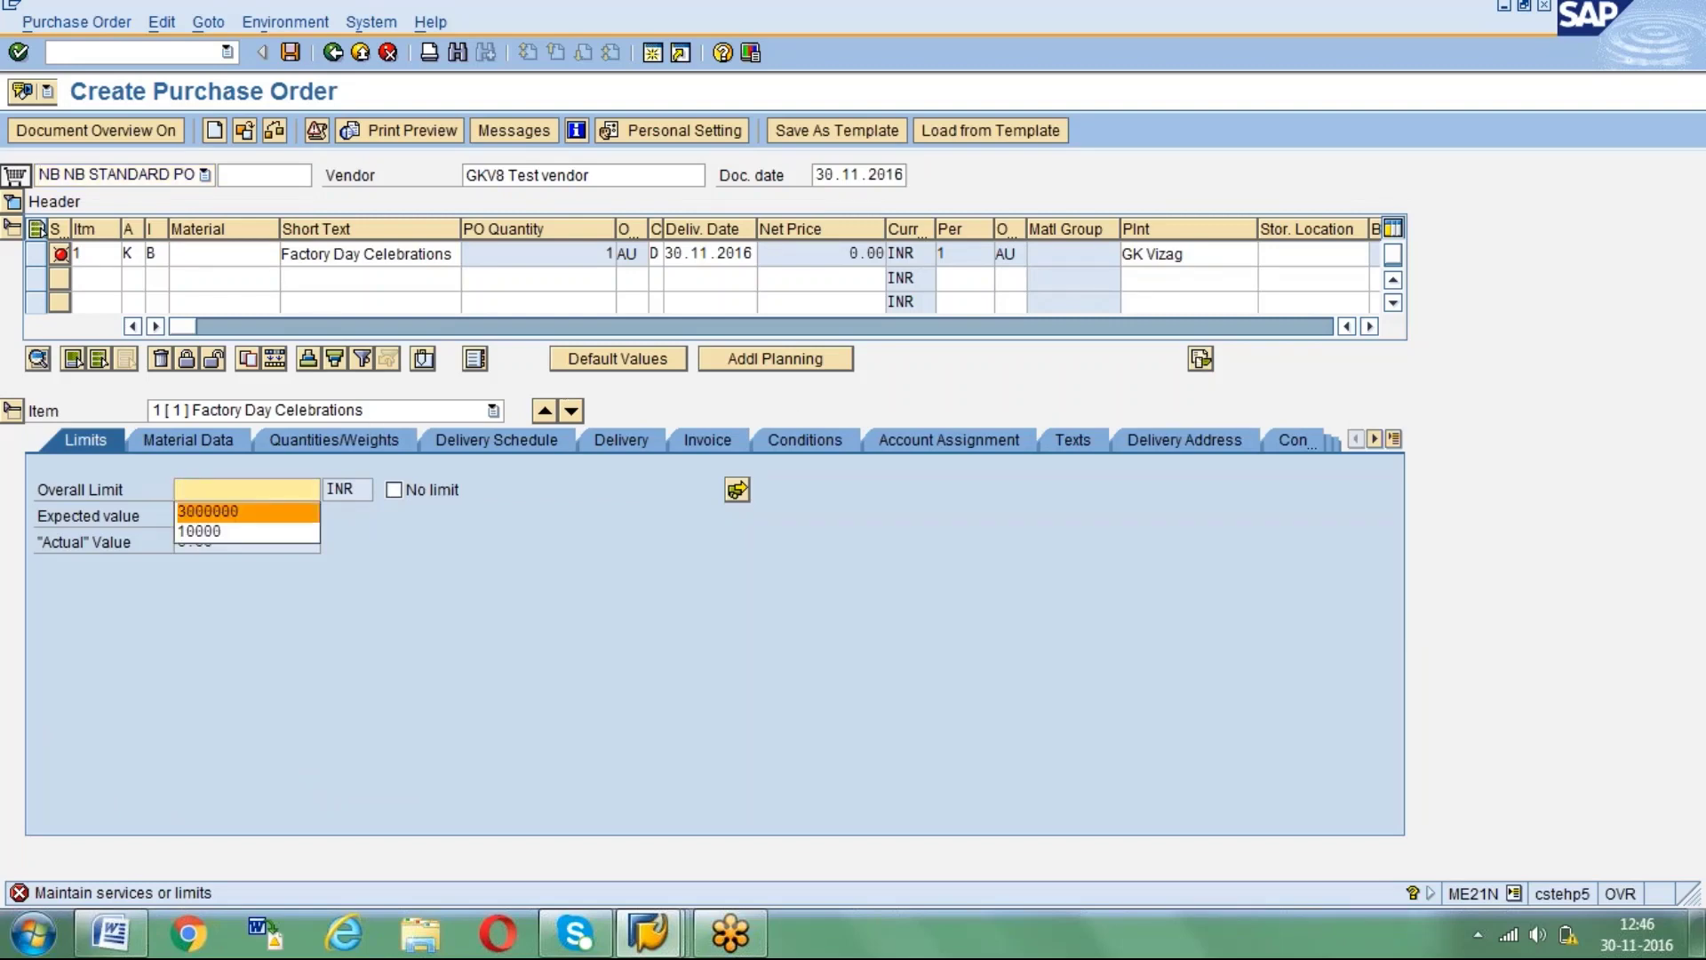
key("Down")
key("Return")
key("Tab")
key("Down")
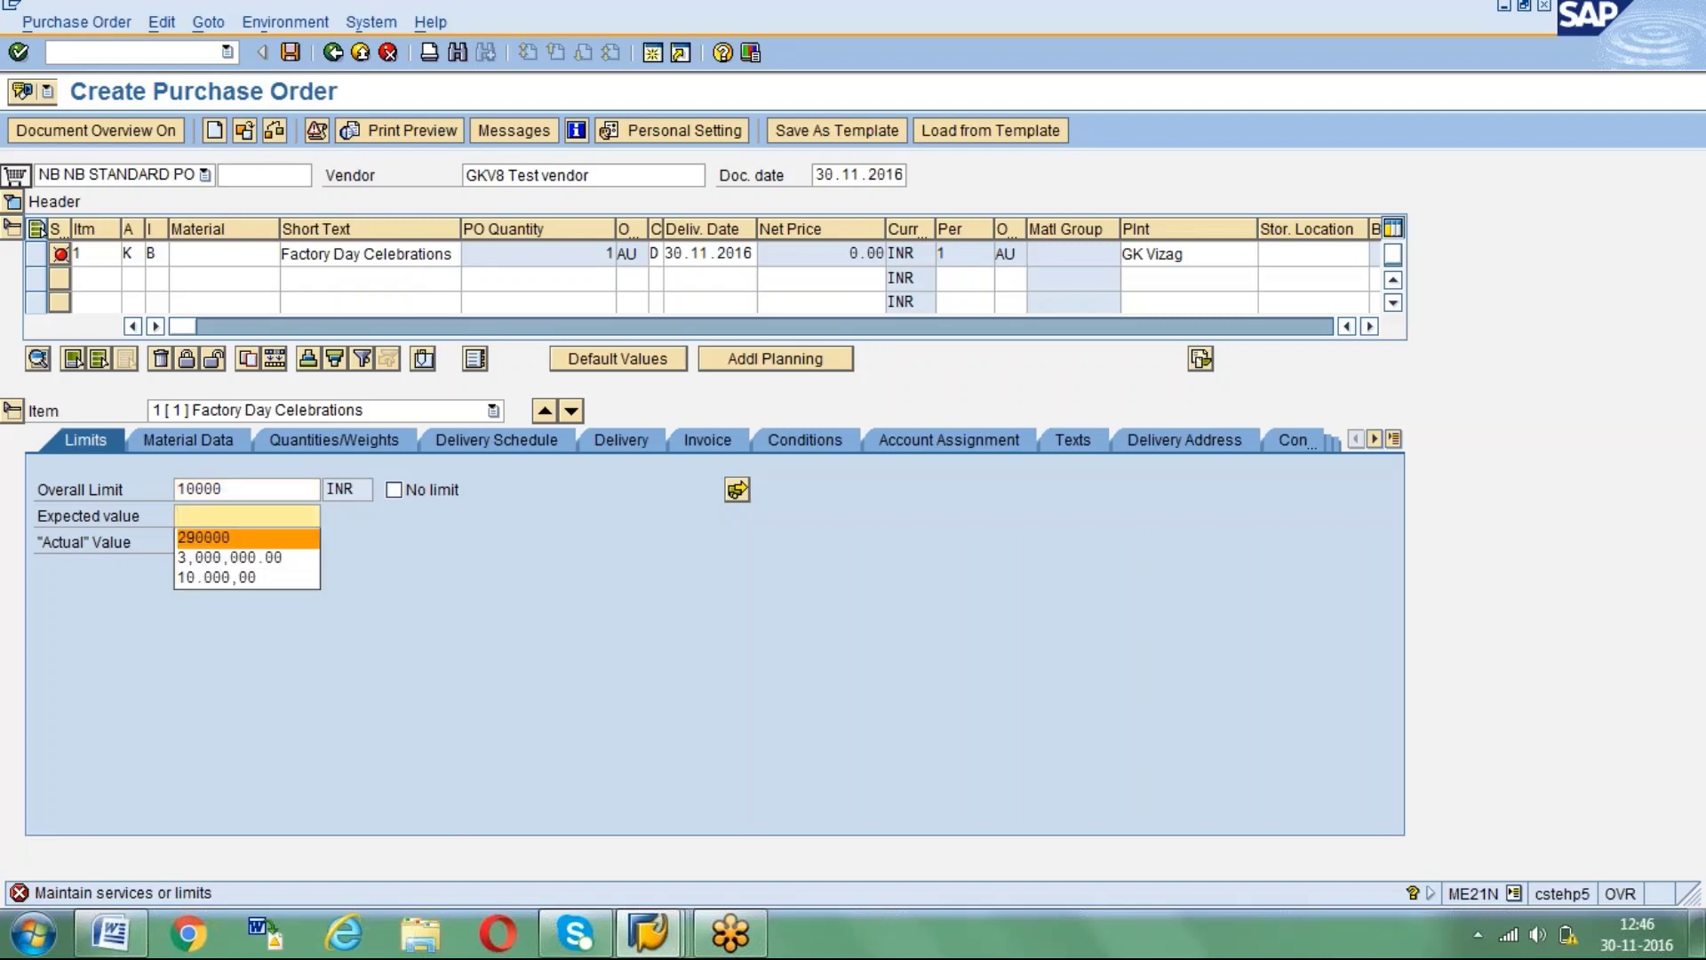
type("10000")
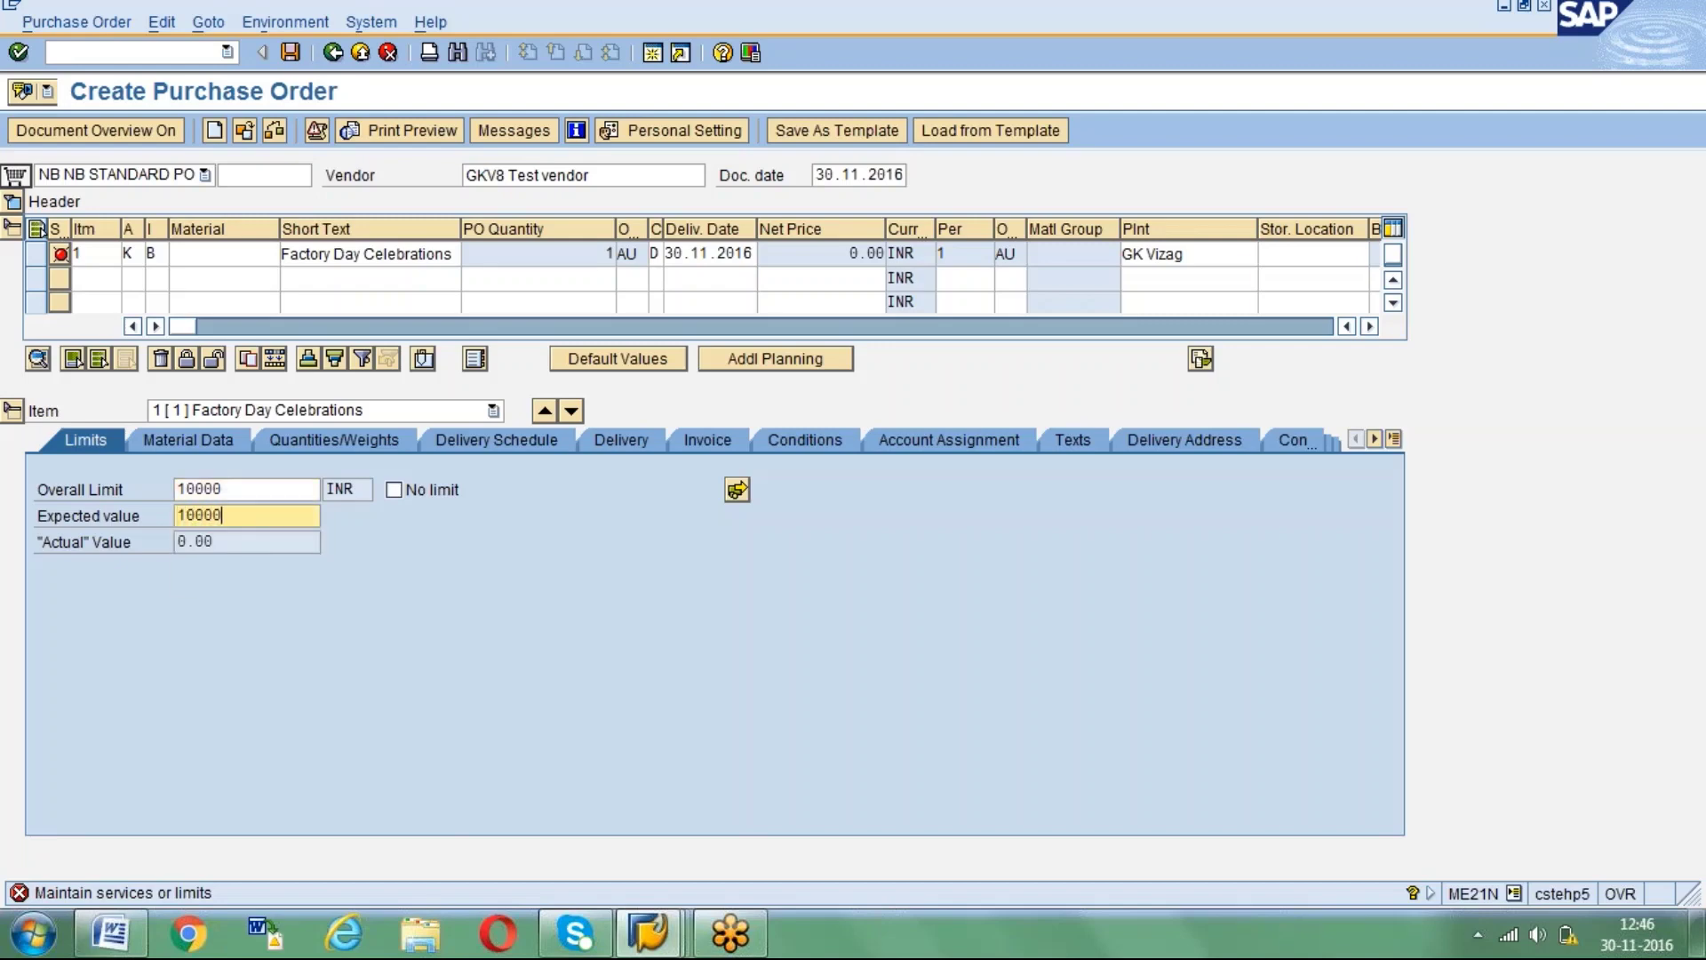
key("Return")
Assign the limit to cost center GKservice, replace the G/L account 895000 and confirm the account assignment.
key("Down")
key("Return")
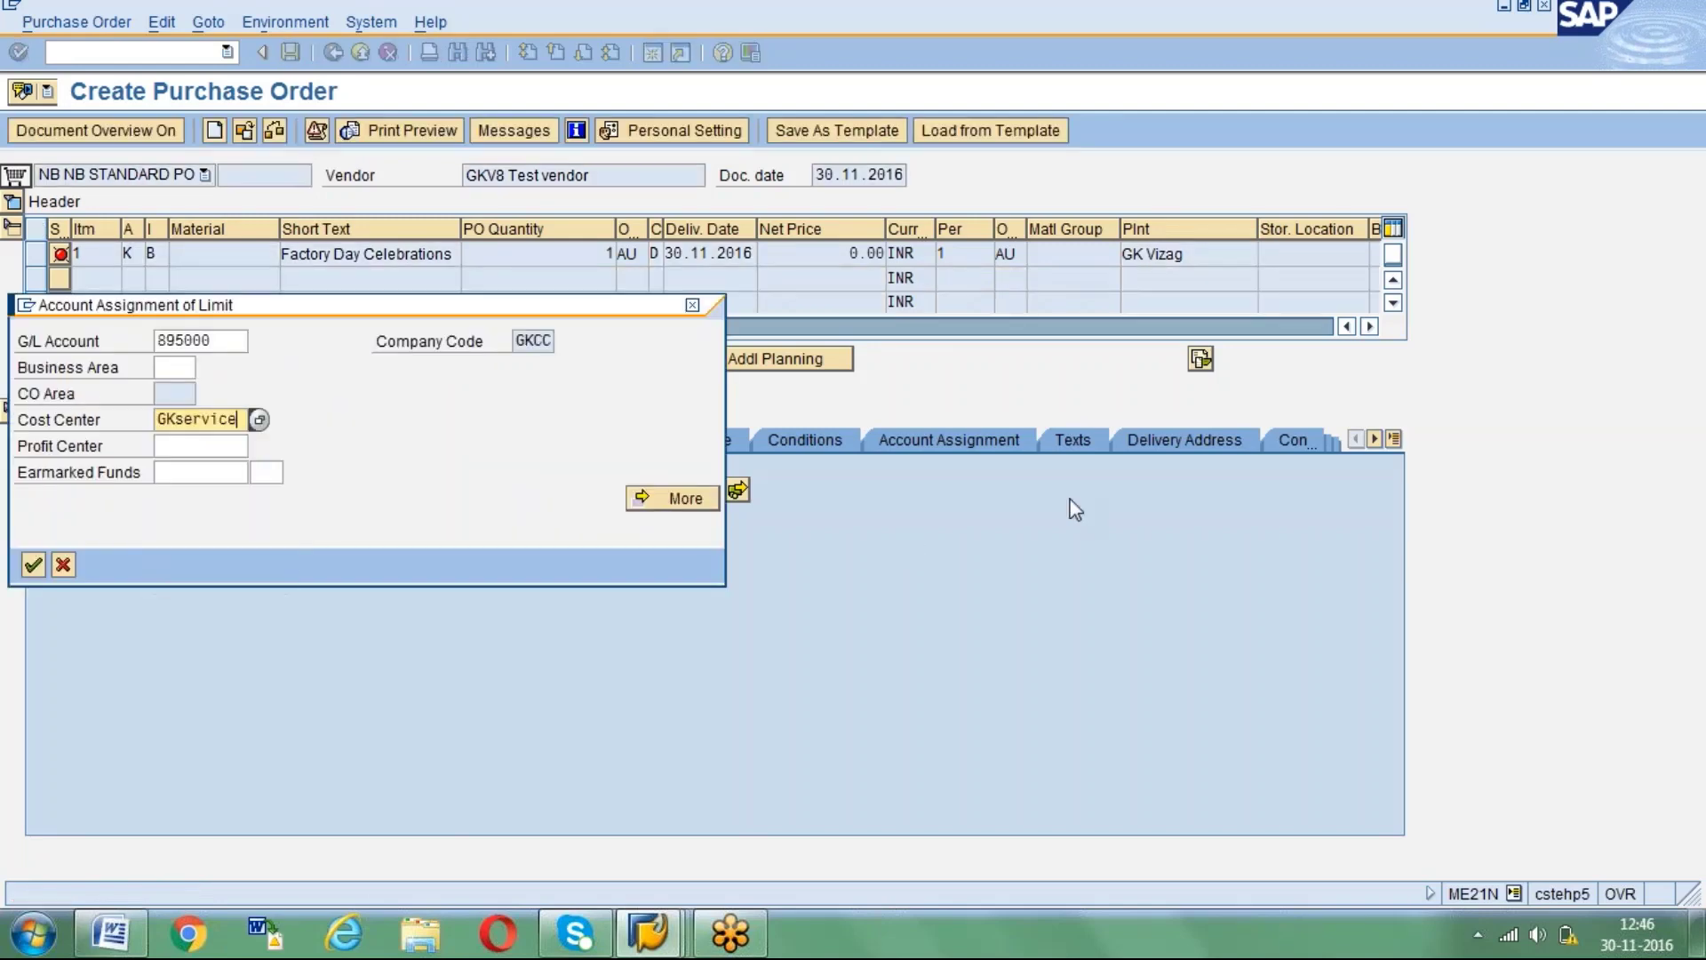
key("shift+Tab")
key("shift+Tab")
key("BackSpace")
key("BackSpace")
key("BackSpace")
key("BackSpace")
key("BackSpace")
key("BackSpace")
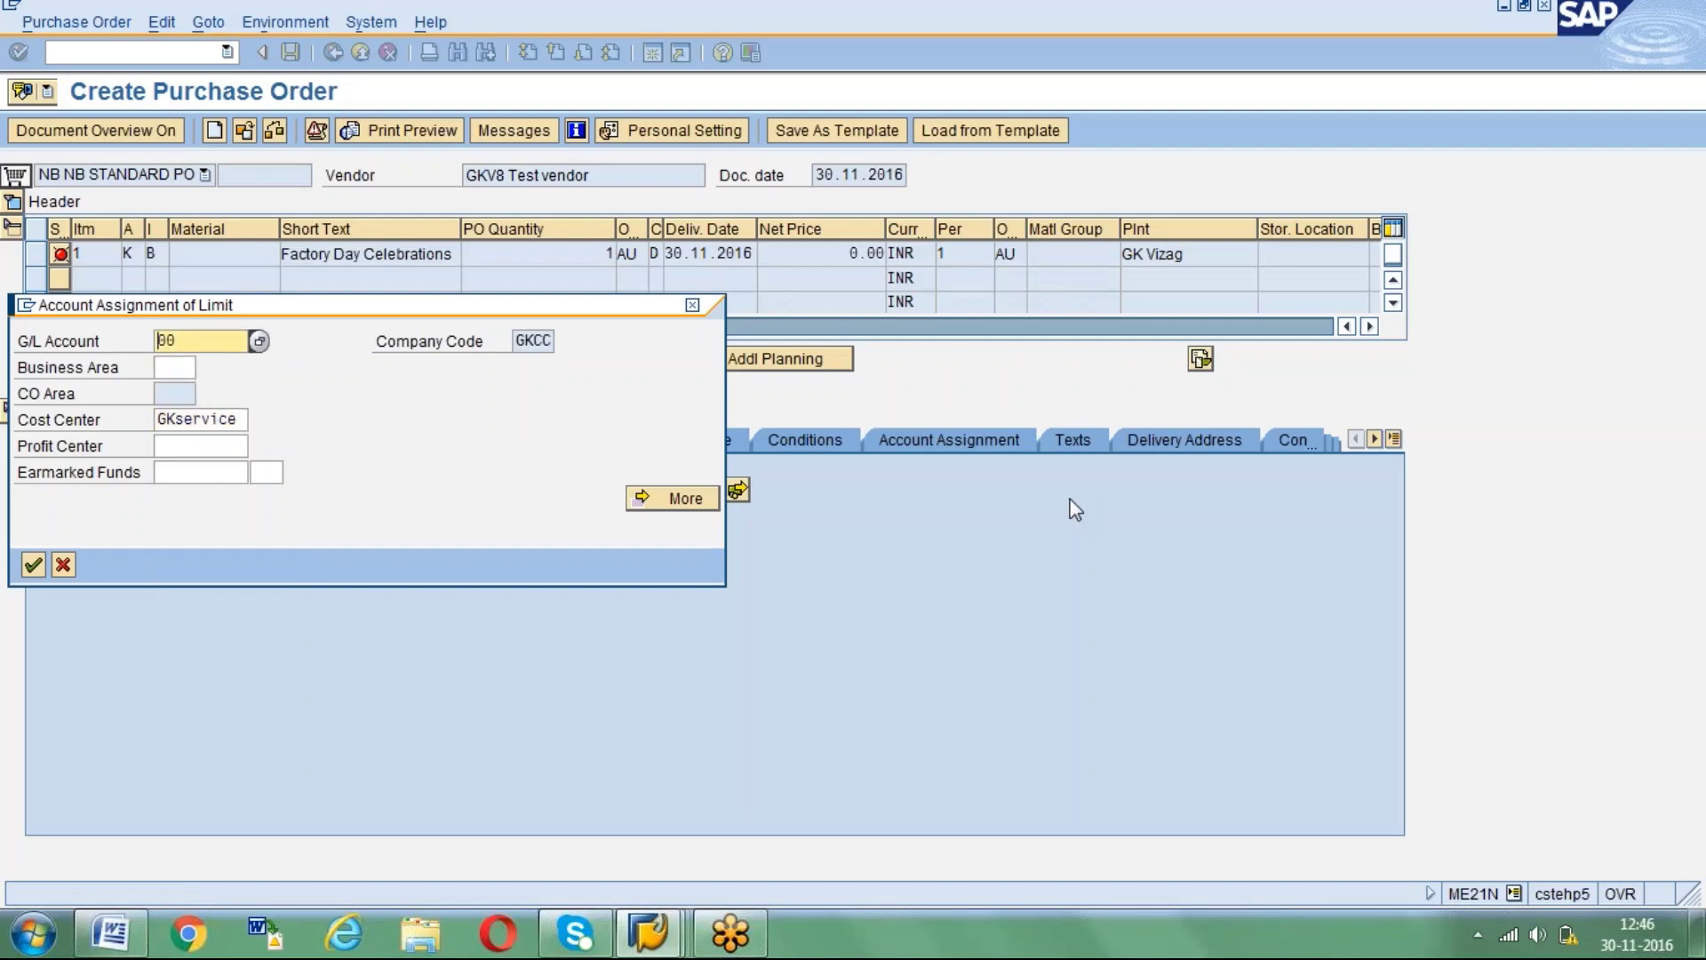
key("Return")
key("Return")
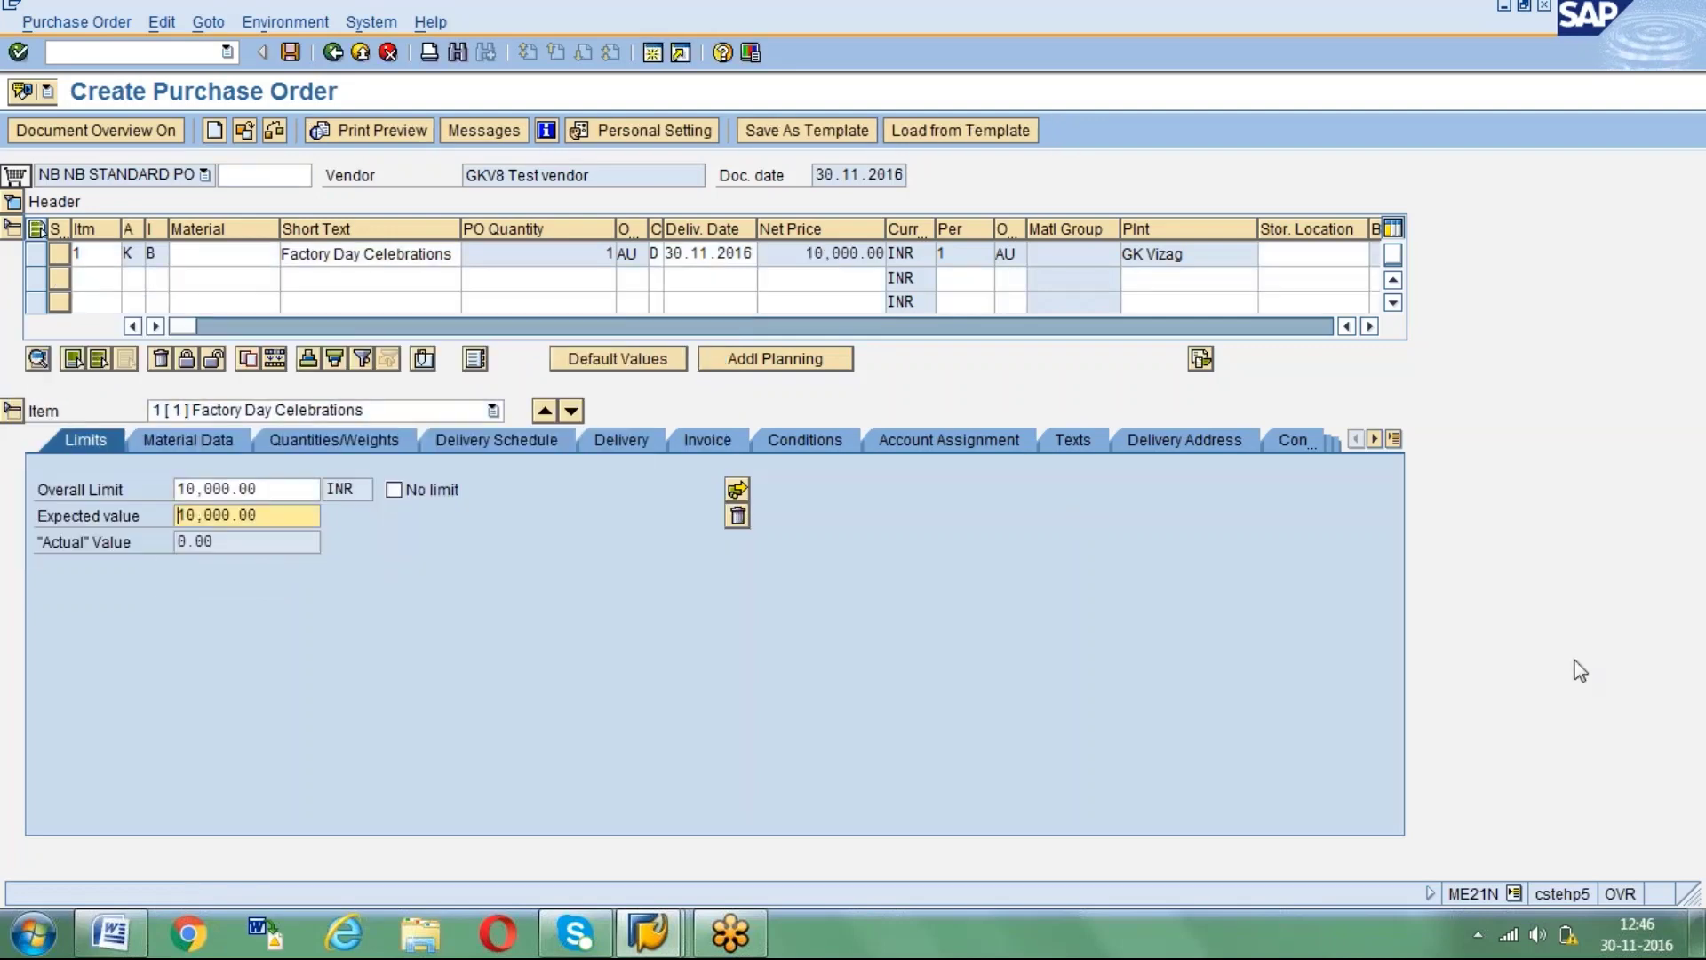
Examine the item's limits, material, quantity and delivery details, checking the Goods Receipt indicator against account assignment category K and item category B.
left_click(293, 490)
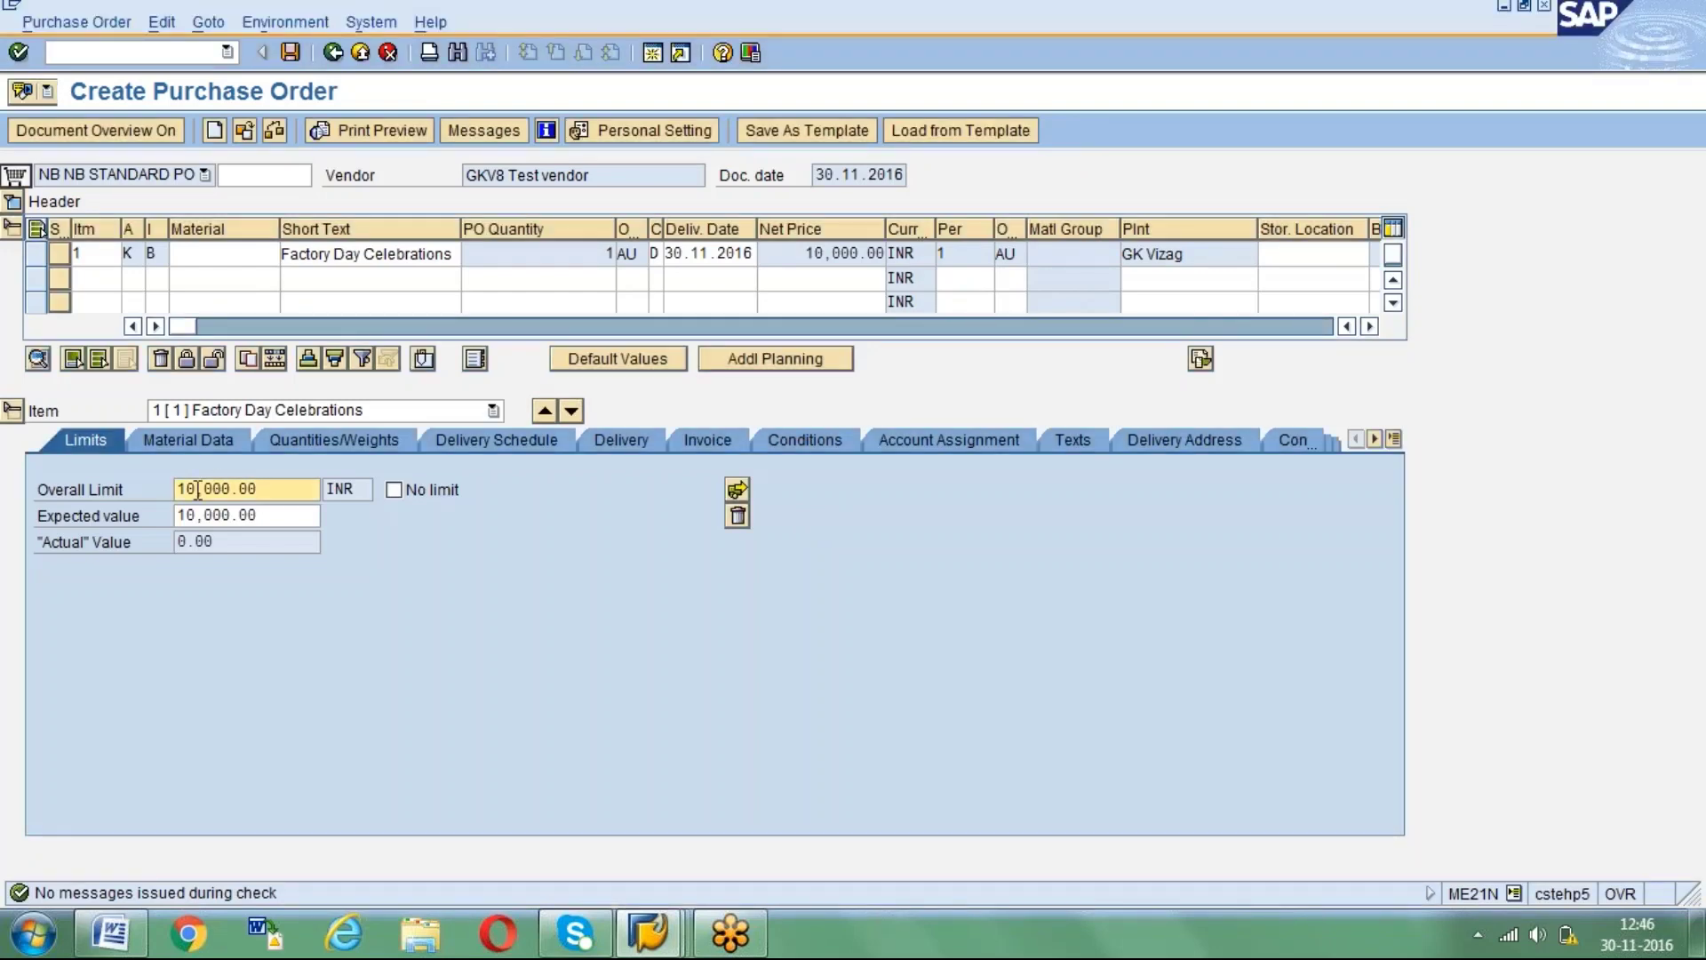
left_click(274, 516)
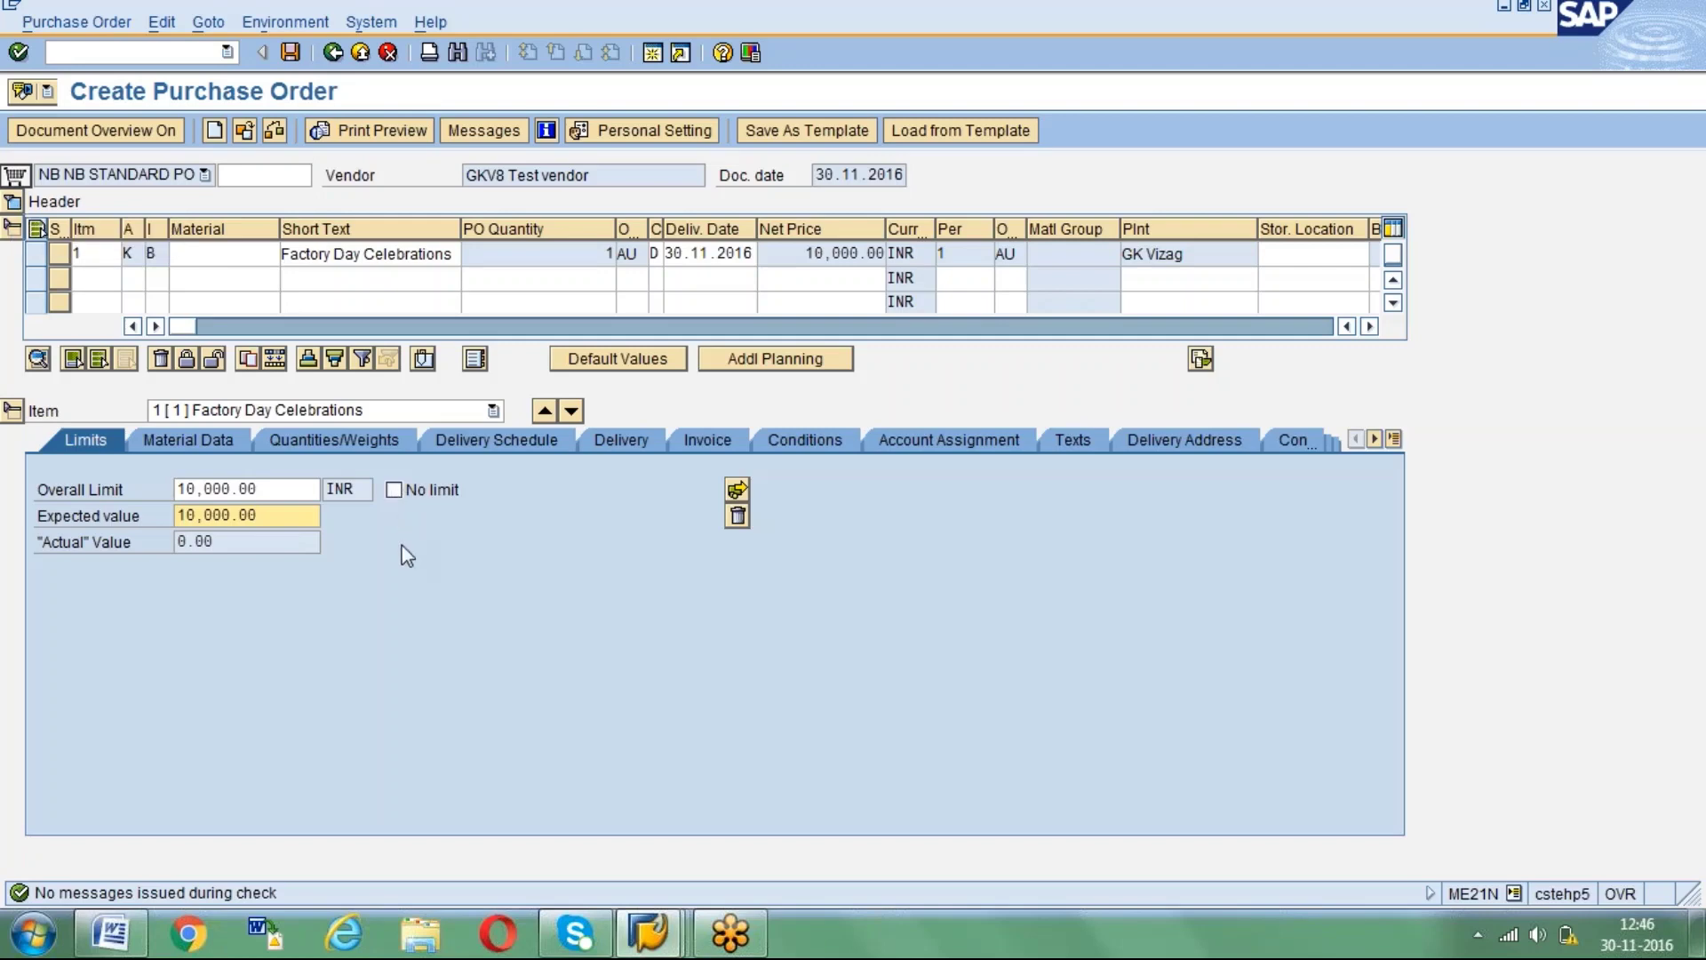
left_click(188, 439)
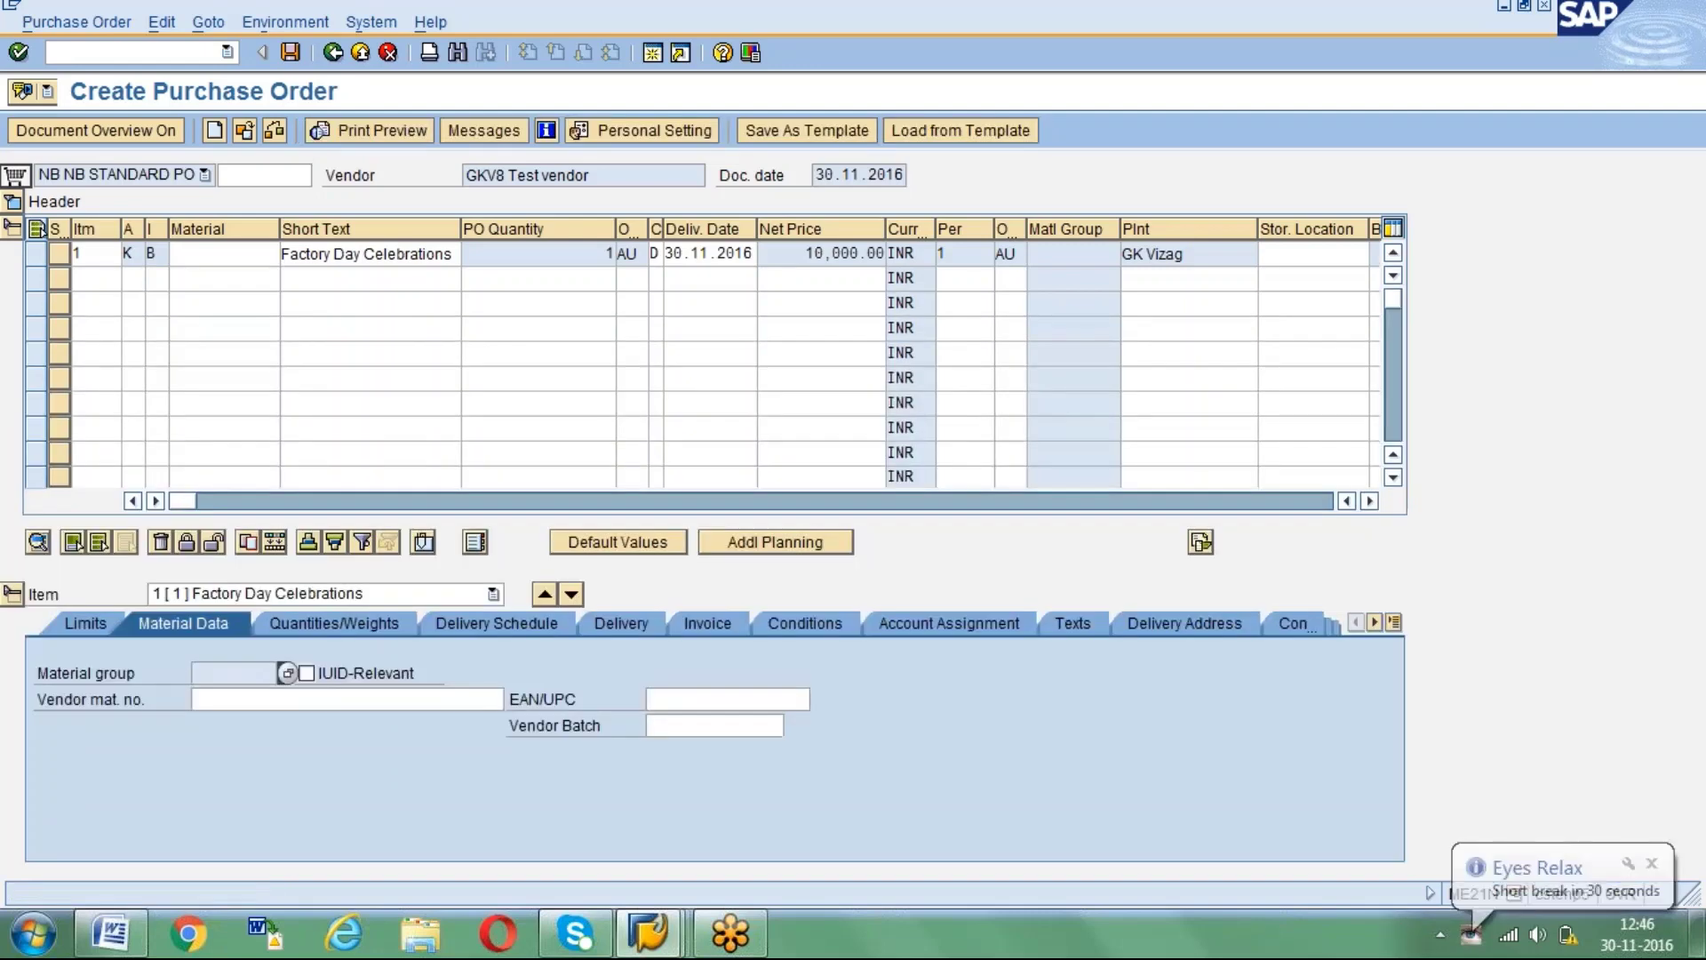
left_click(371, 624)
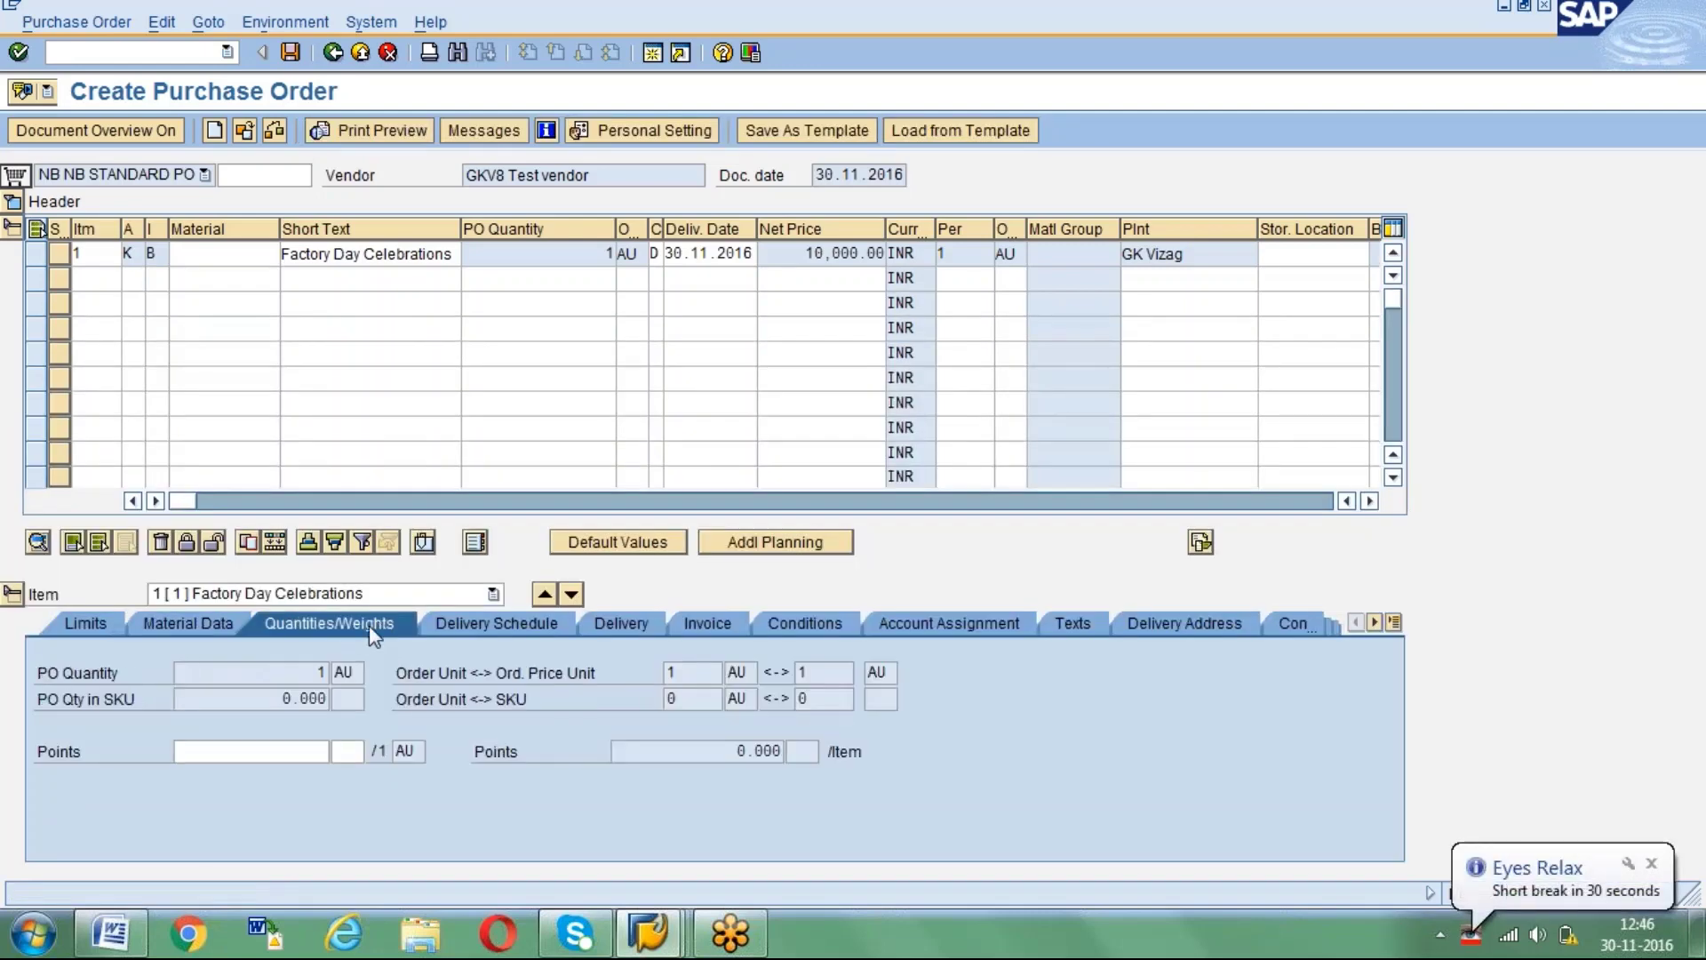
left_click(472, 626)
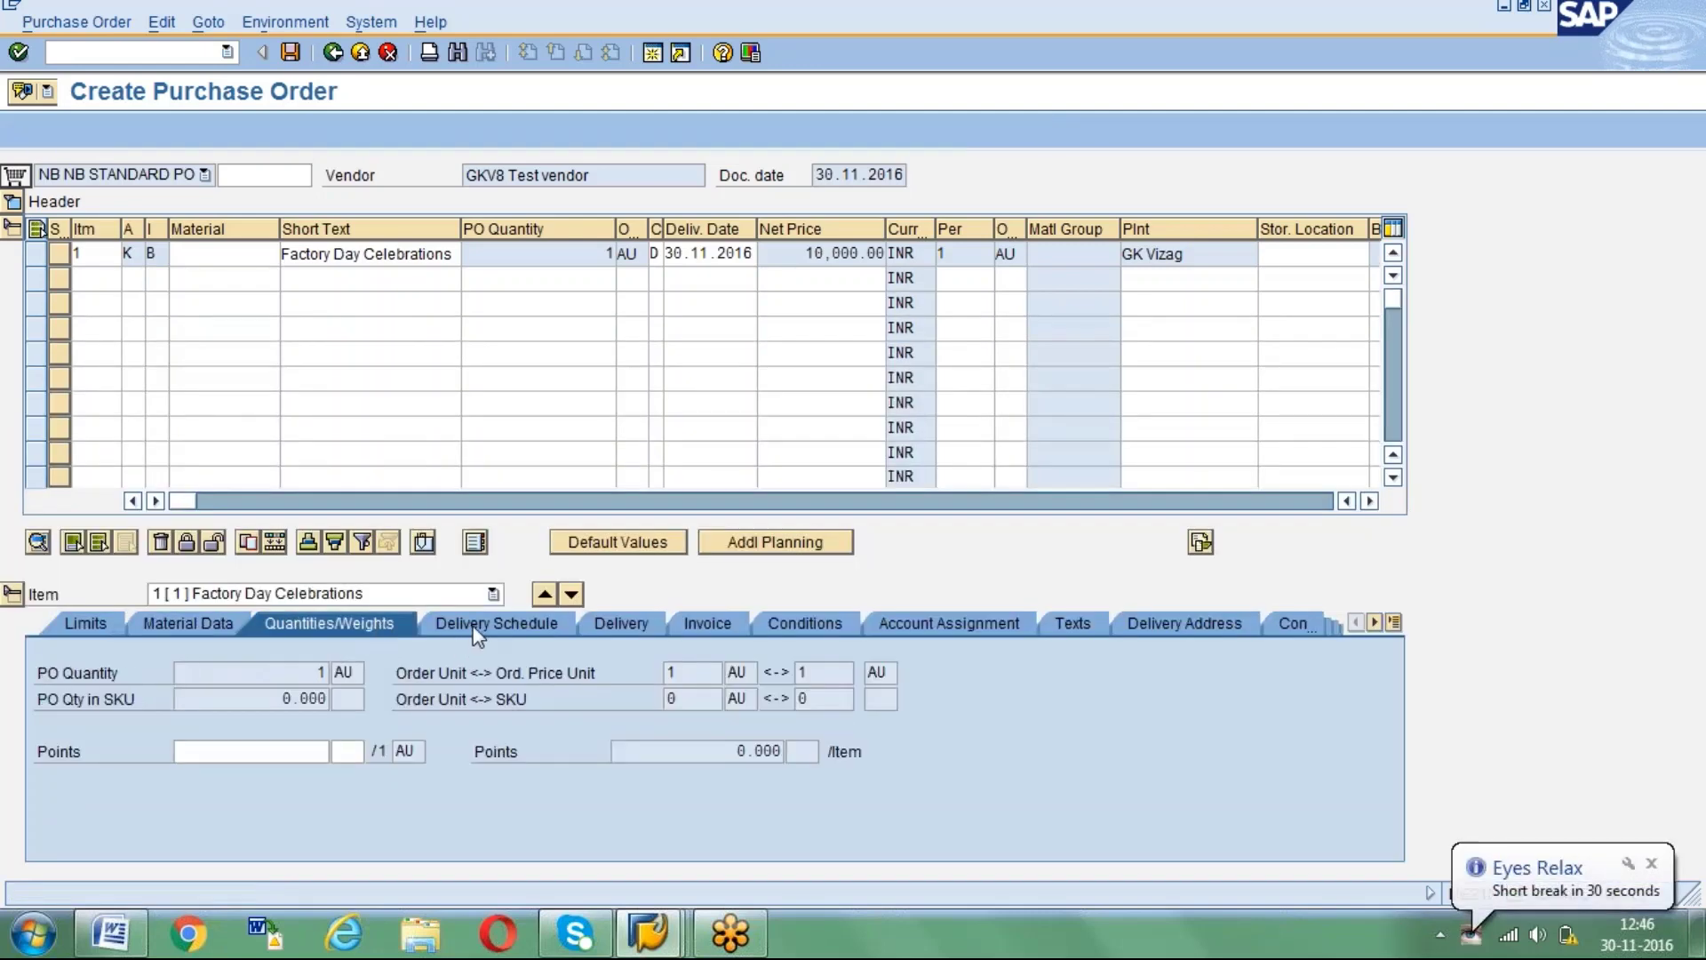
left_click(637, 619)
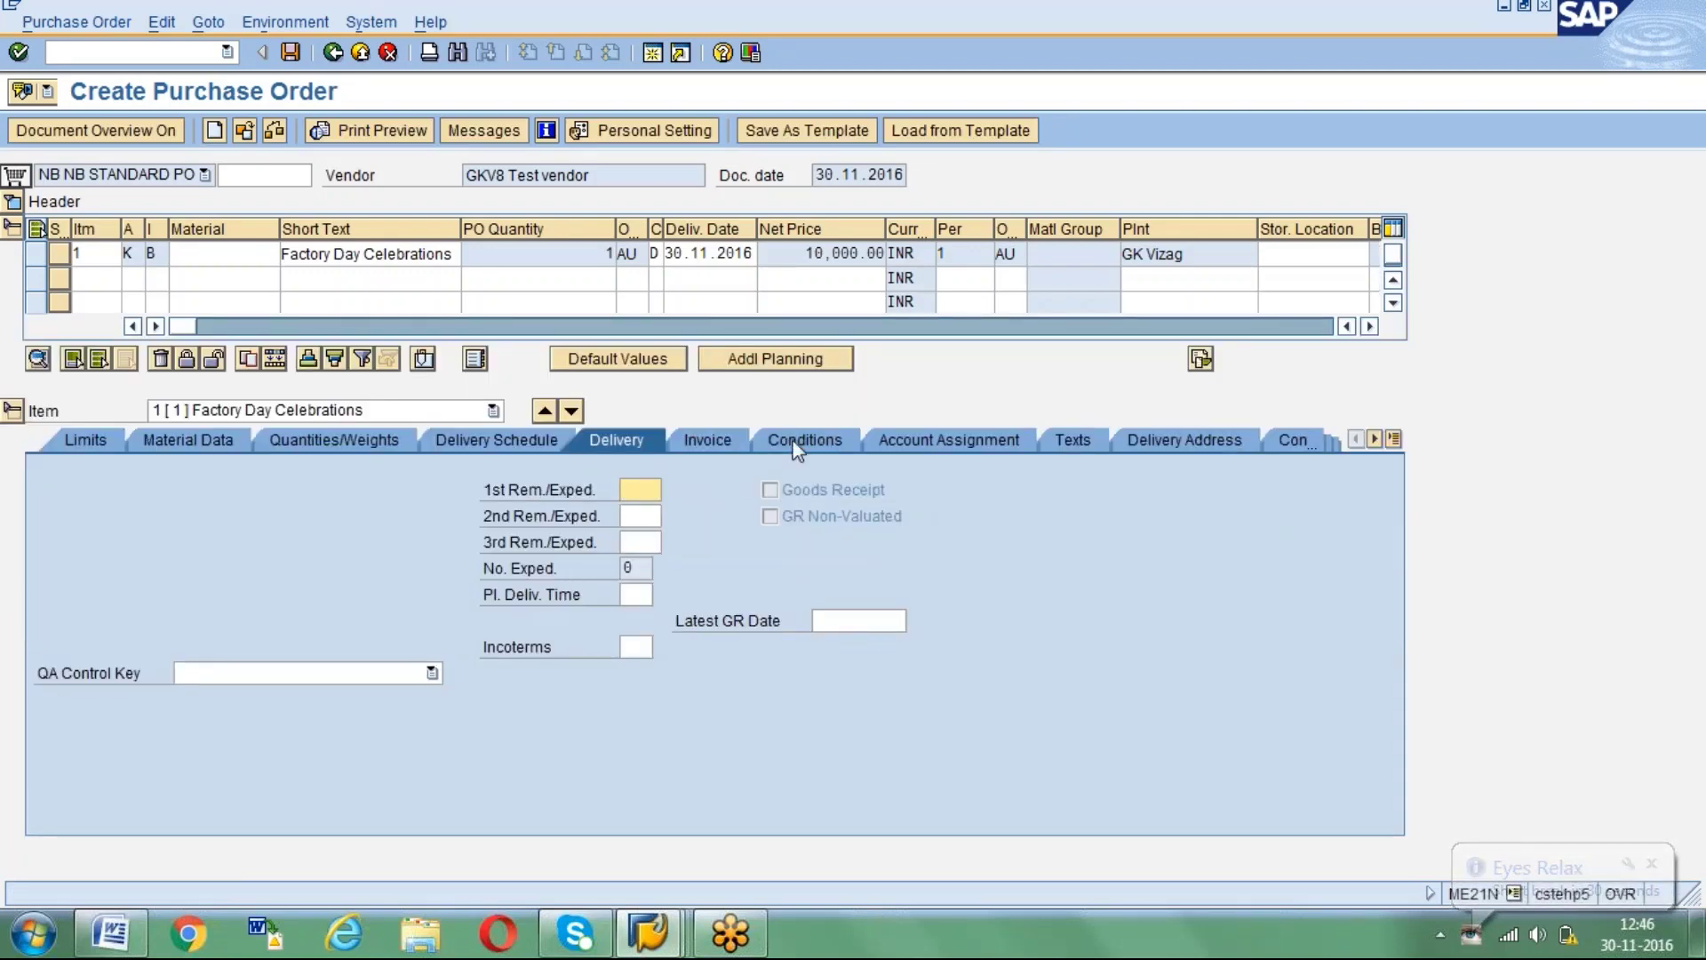
left_click(197, 257)
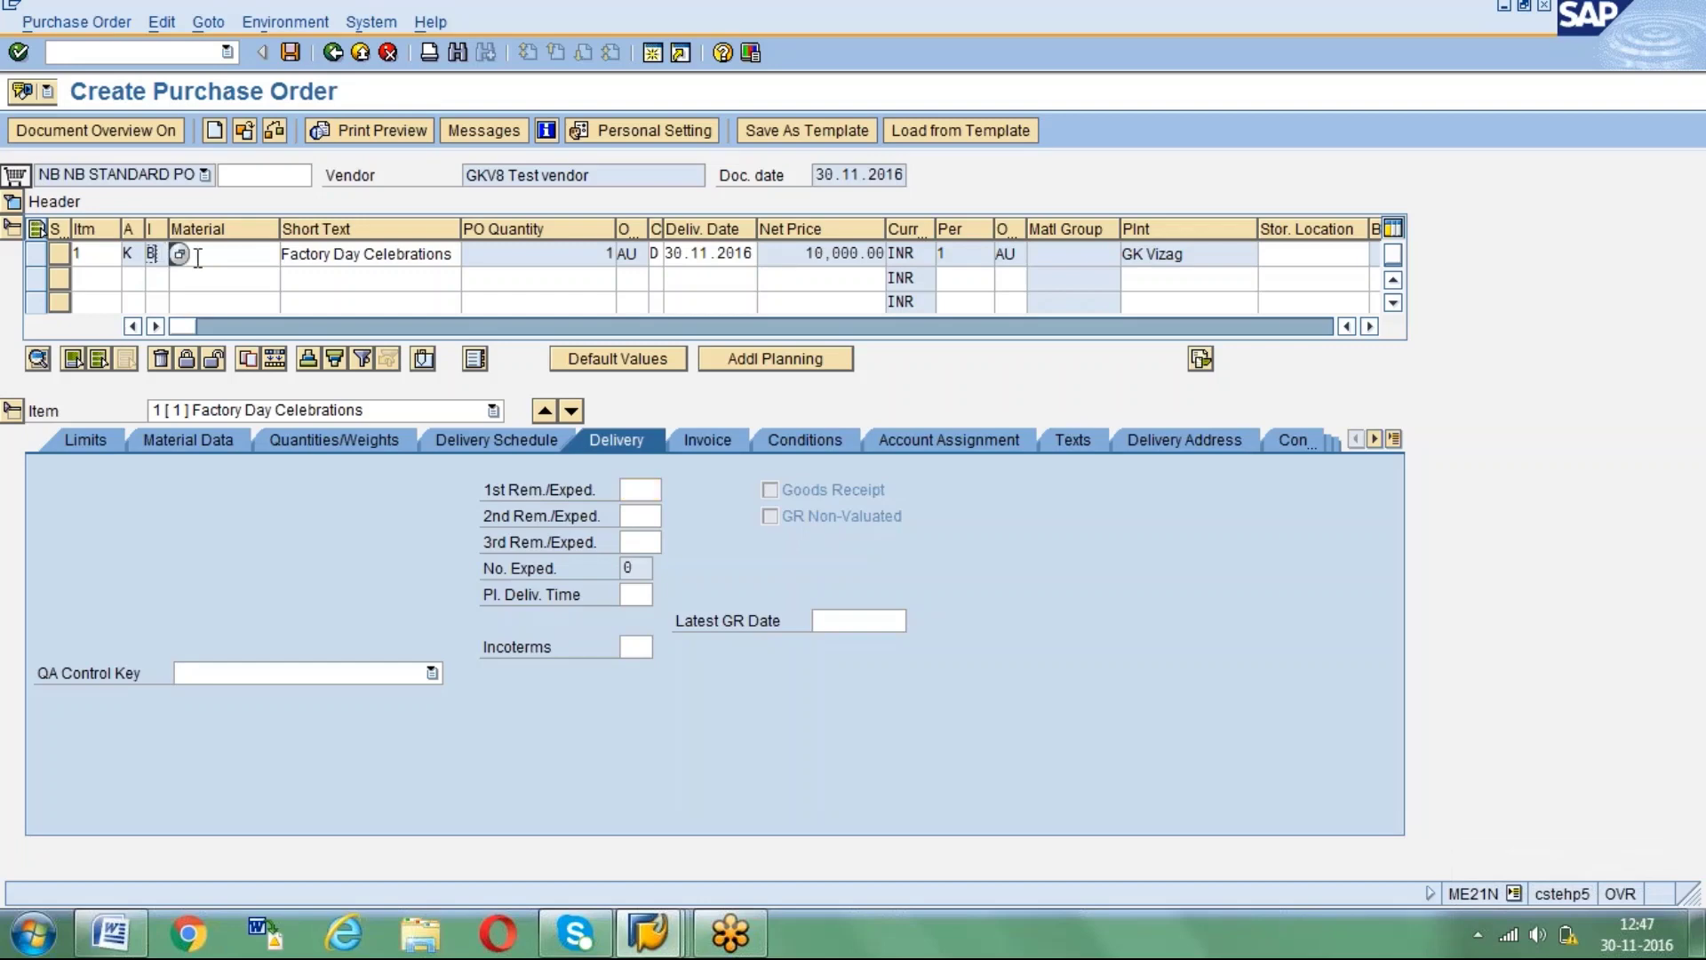
left_click(770, 494)
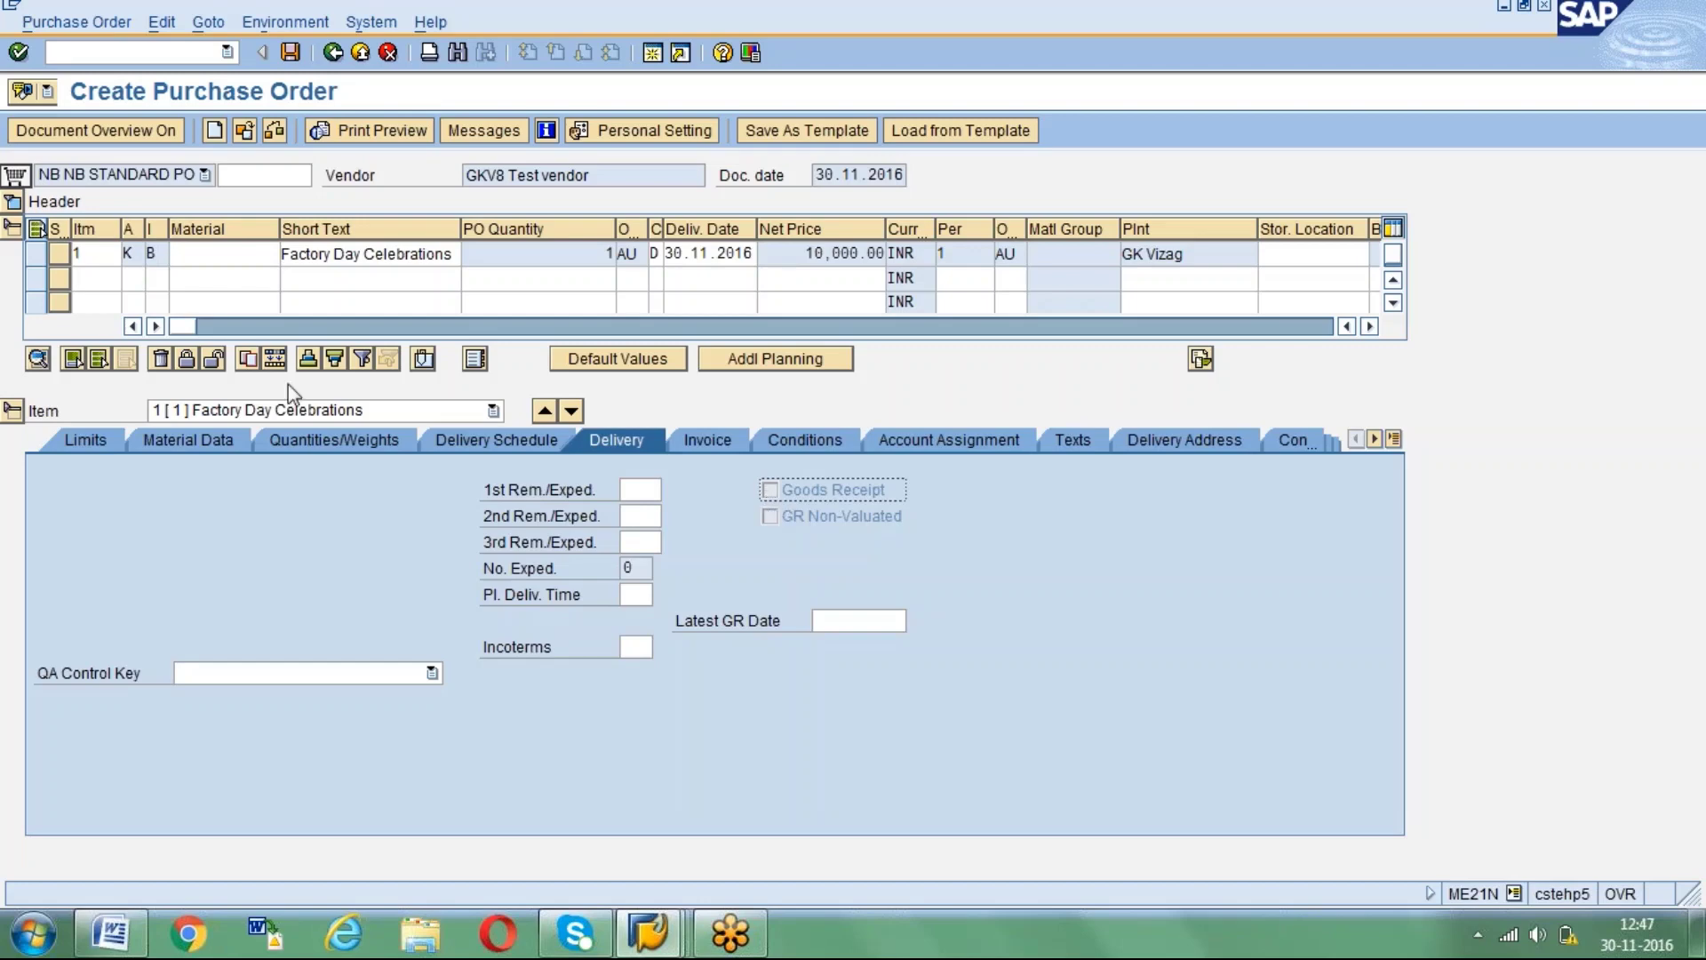
left_click(128, 254)
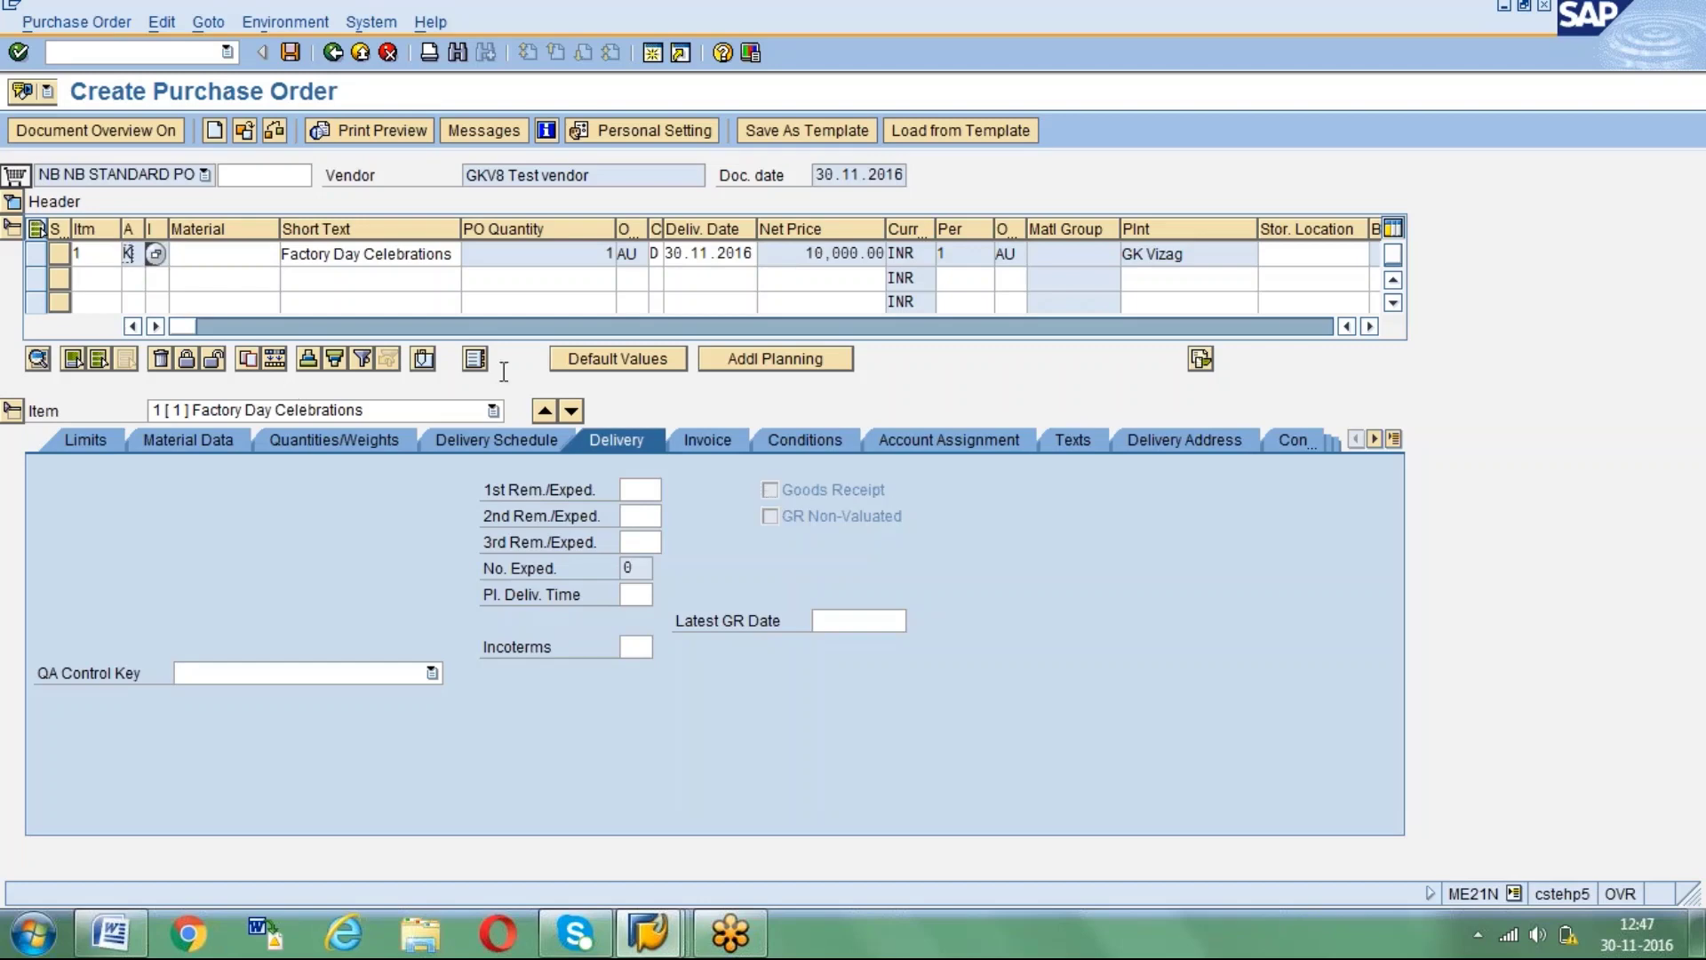
left_click(784, 492)
left_click(157, 253)
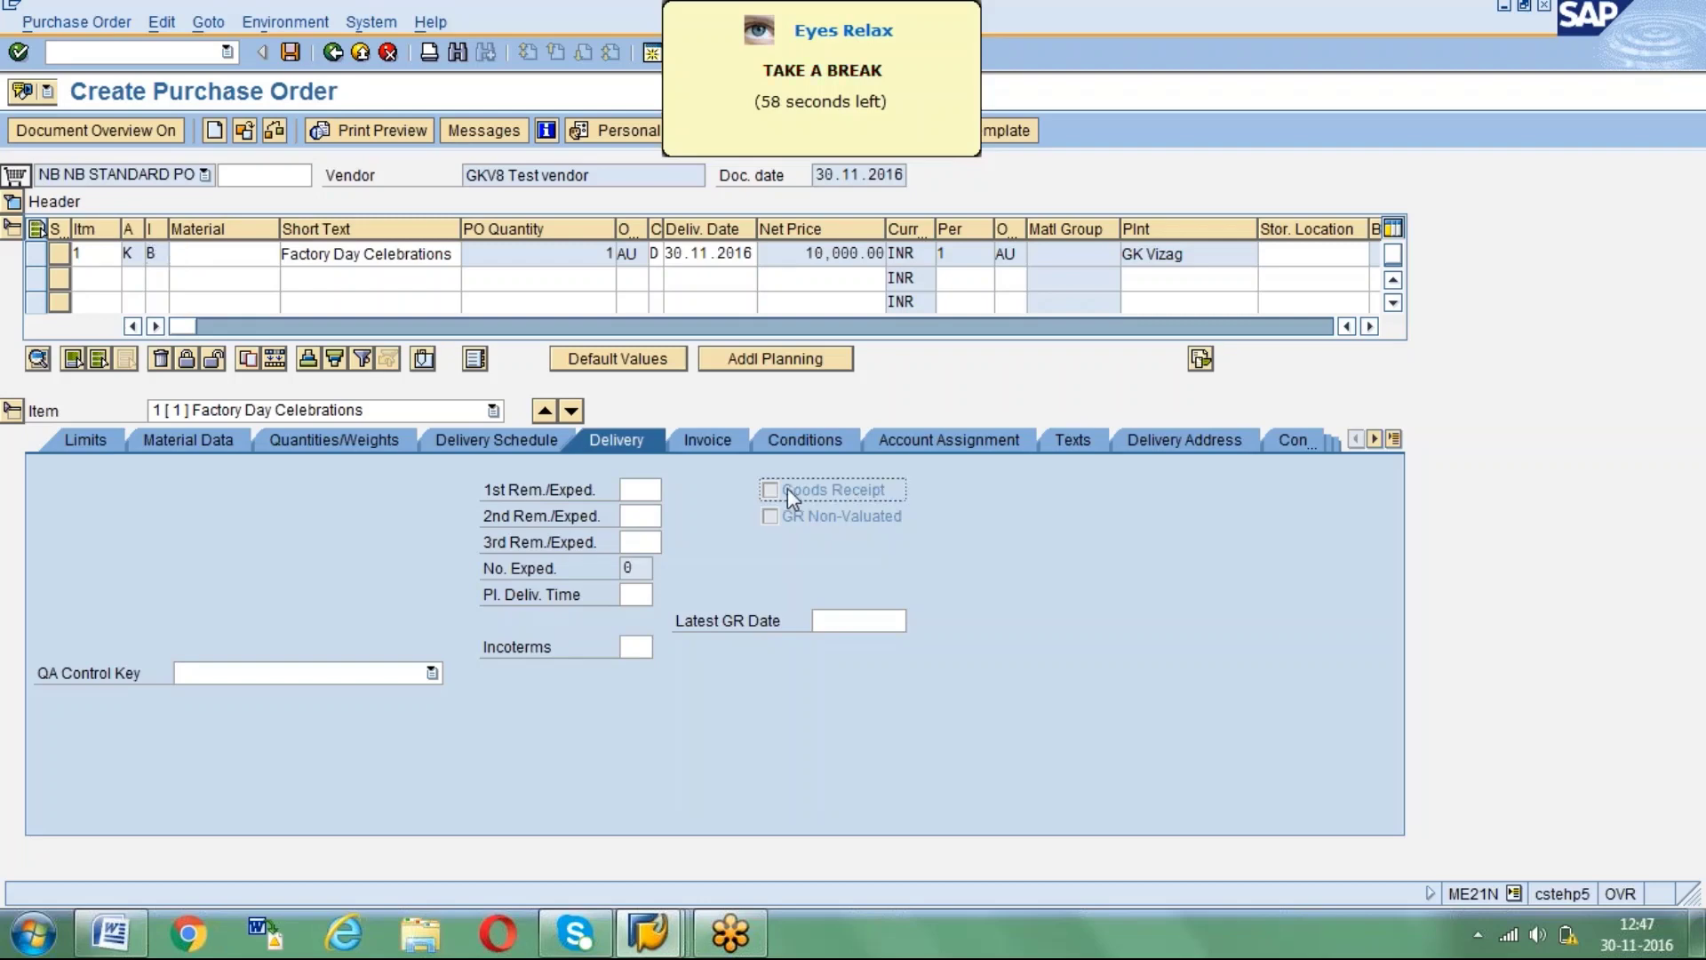
Look up account assignment category K in the configuration and examine its Goods Receipt and Invoice Receipt settings before returning to the purchase order.
key("alt+Tab")
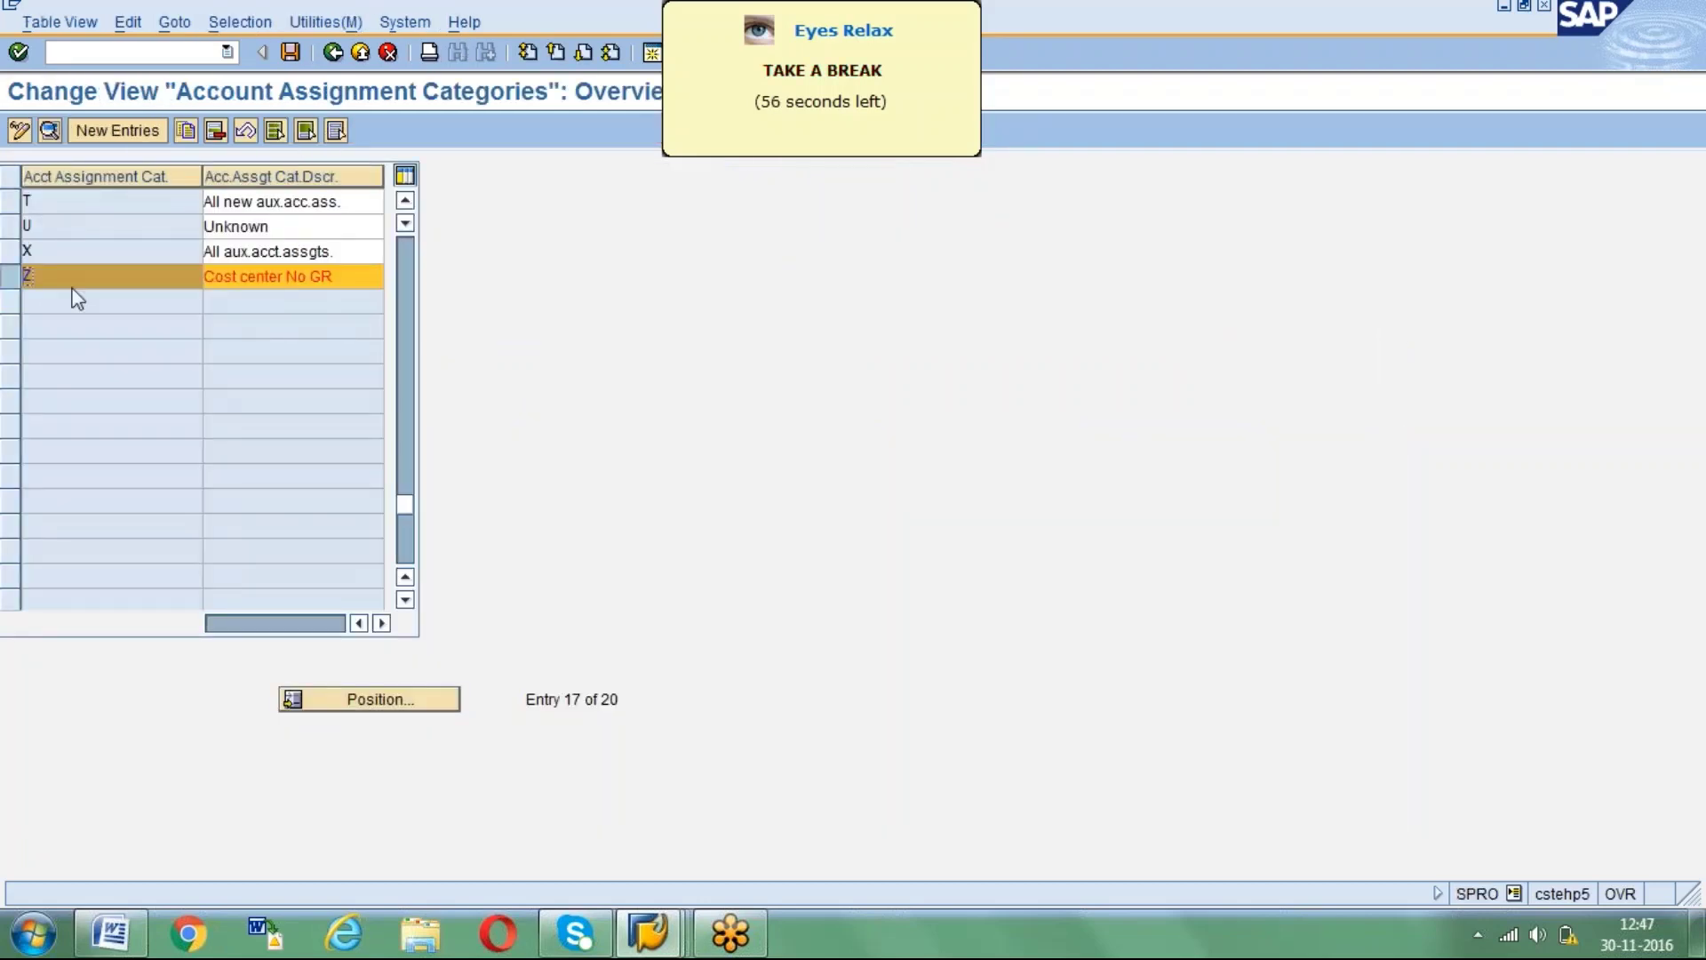
left_click(5, 282)
left_click(380, 704)
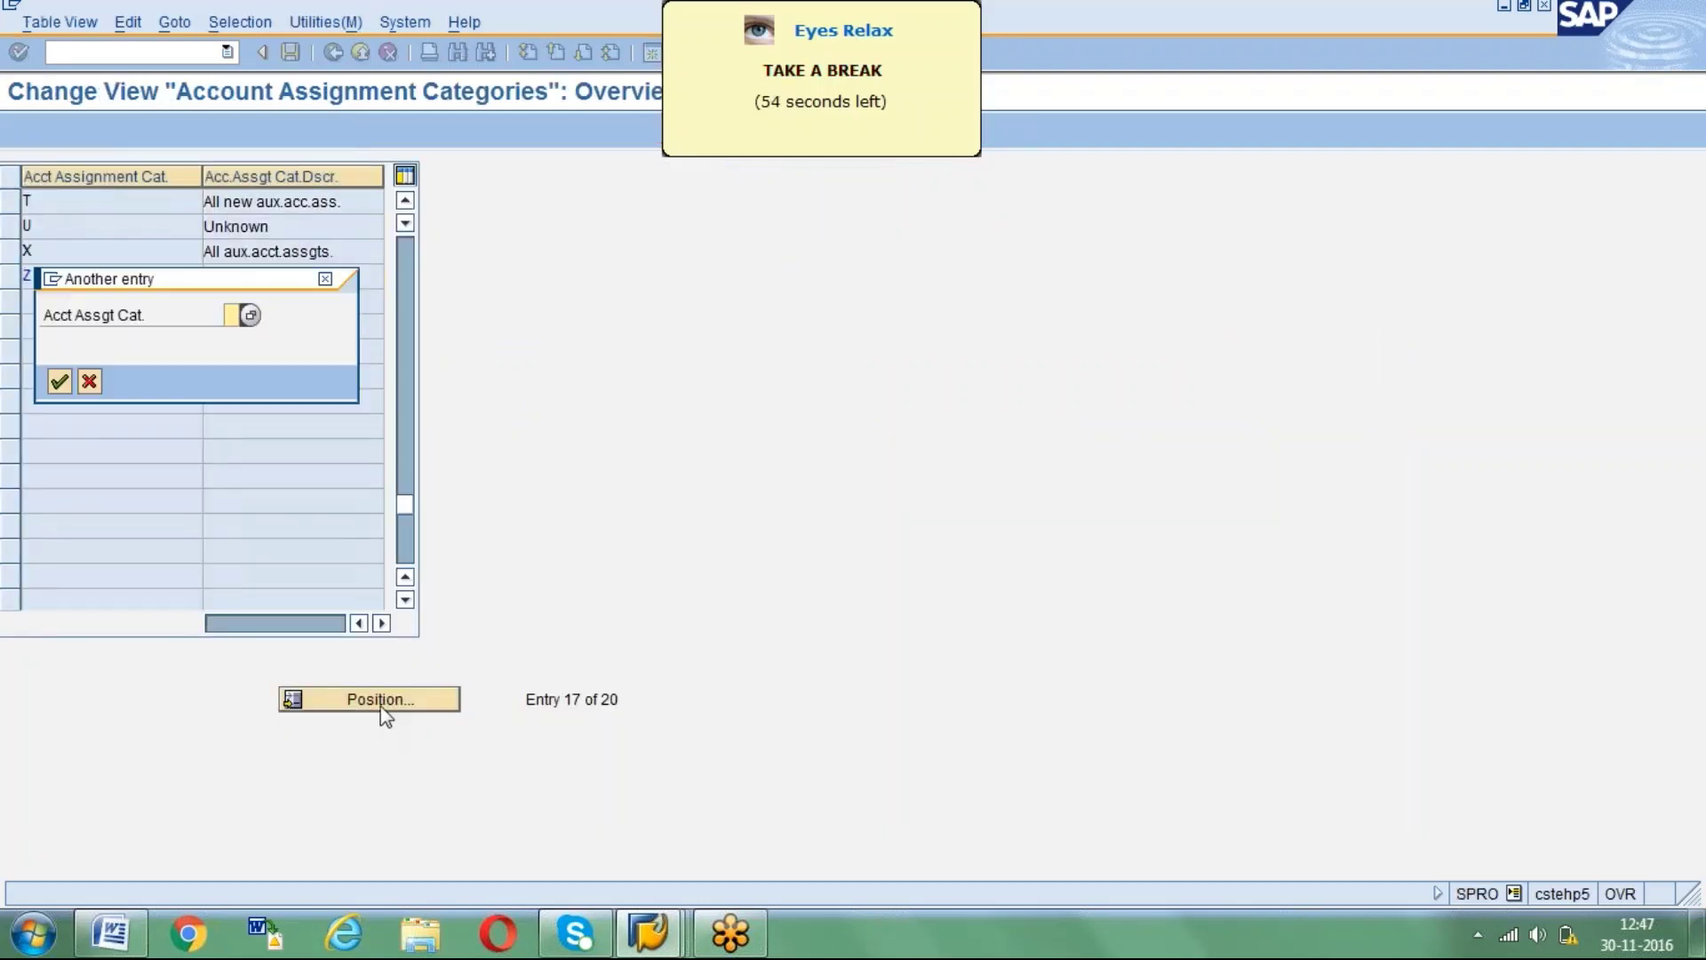
type("K")
key("Return")
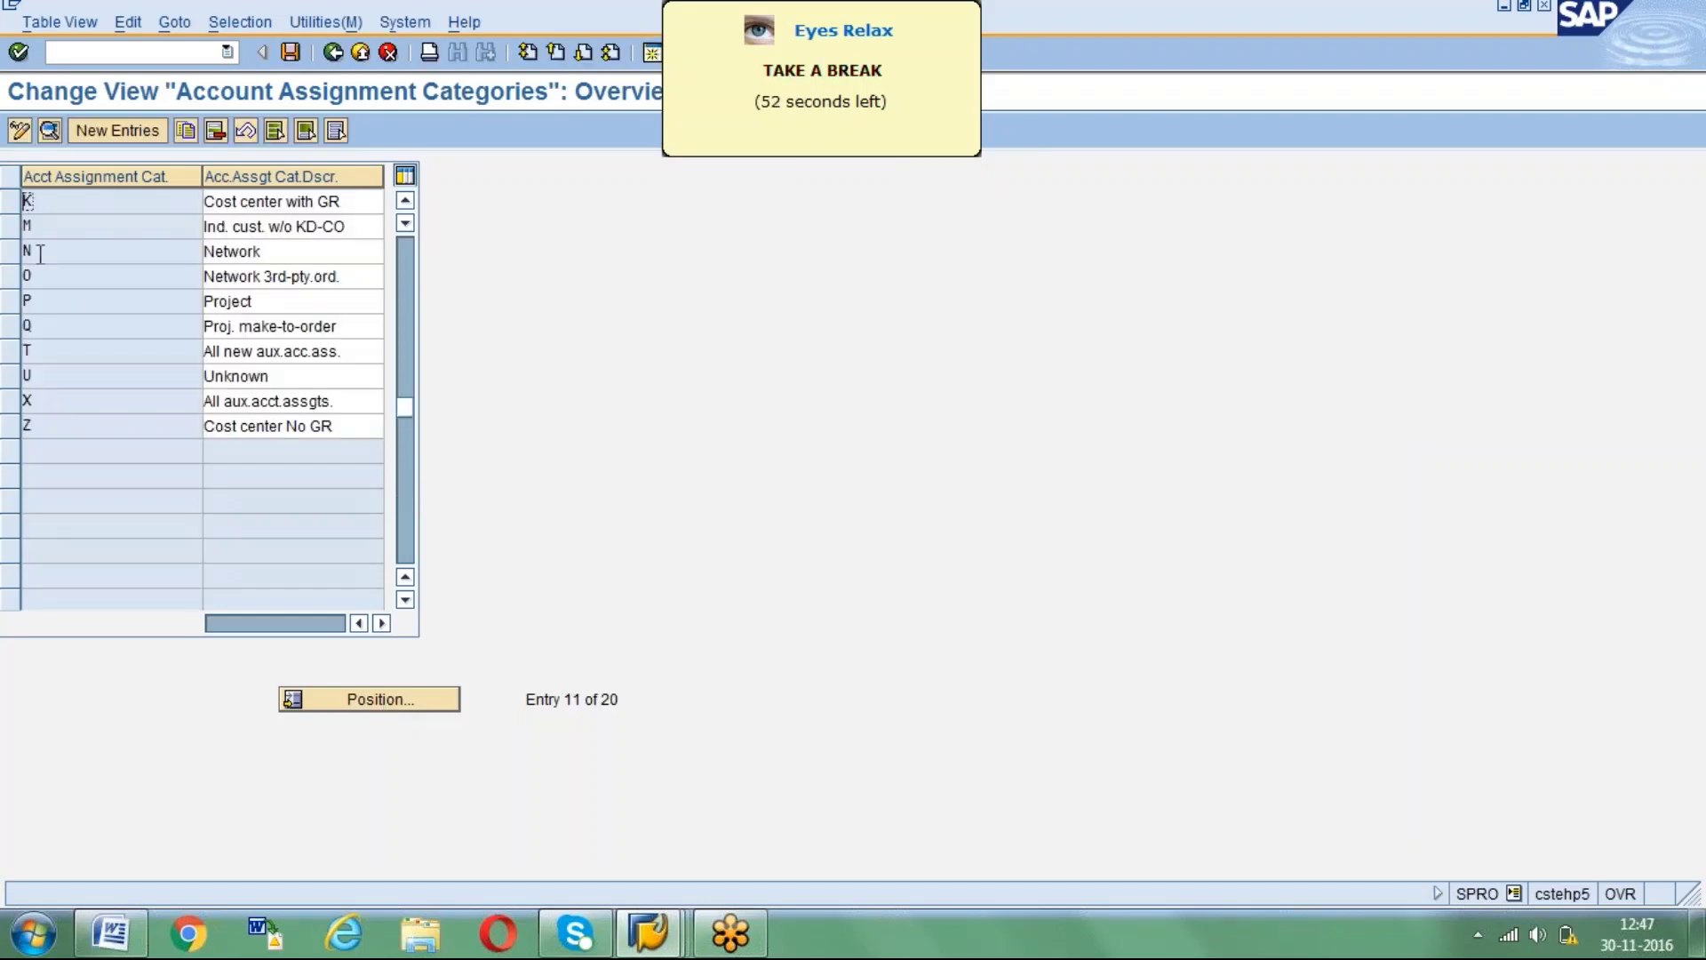
left_click(9, 202)
left_click(51, 132)
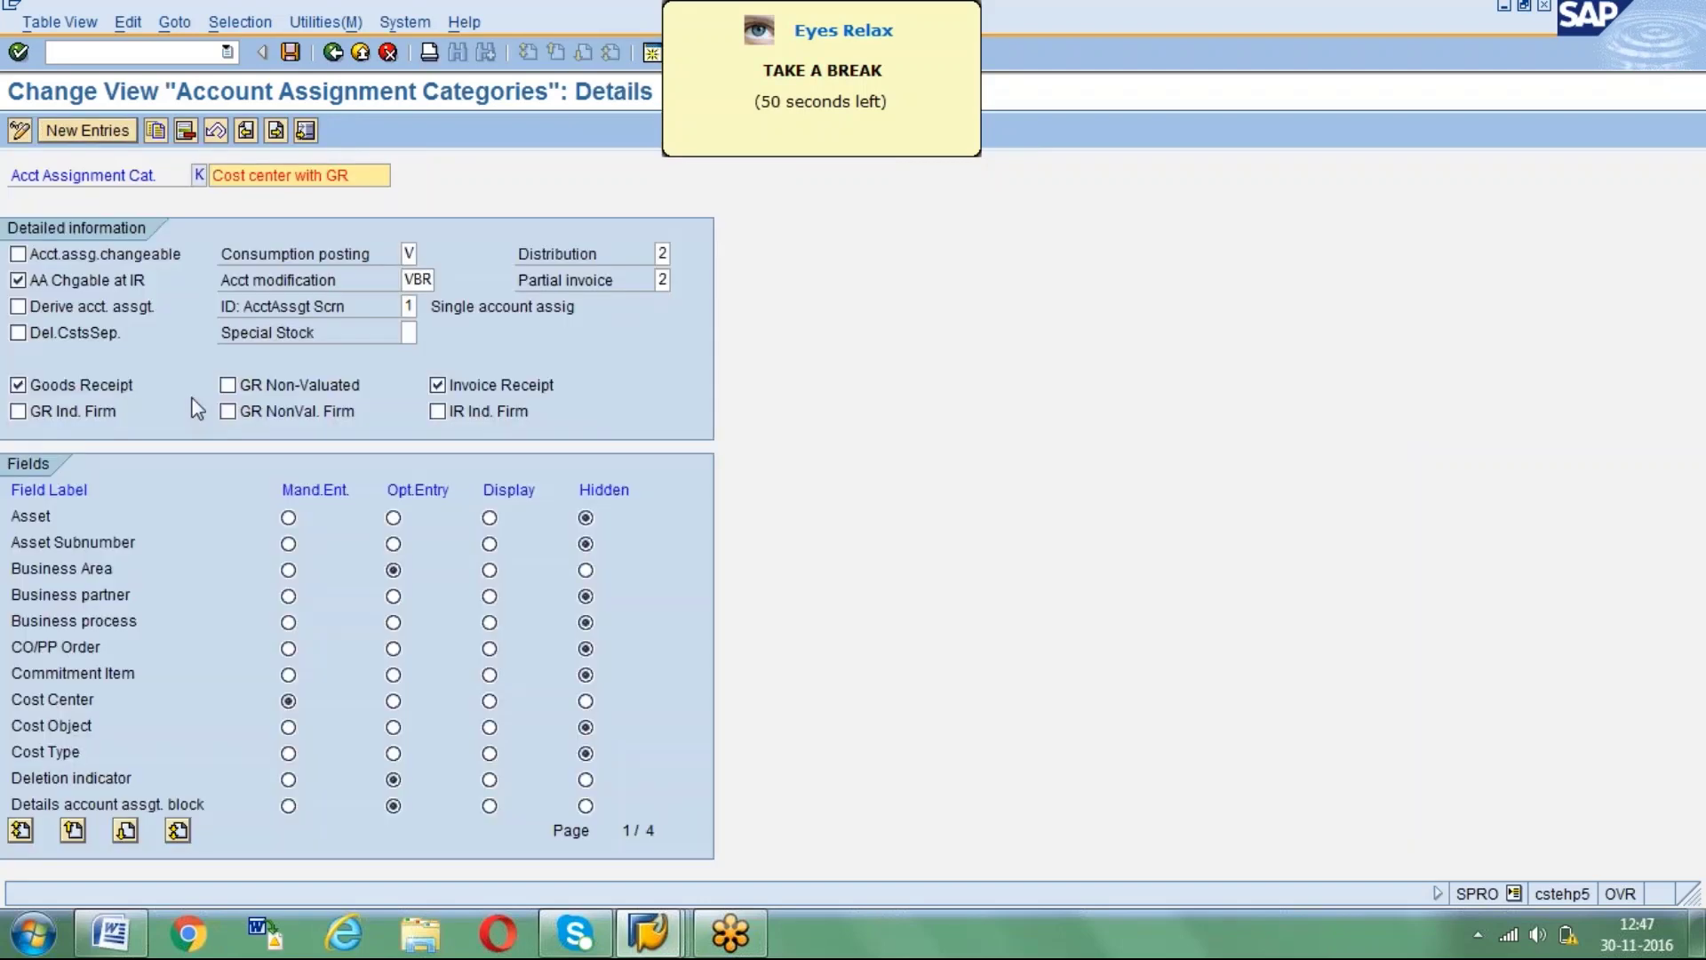
key("alt+Tab")
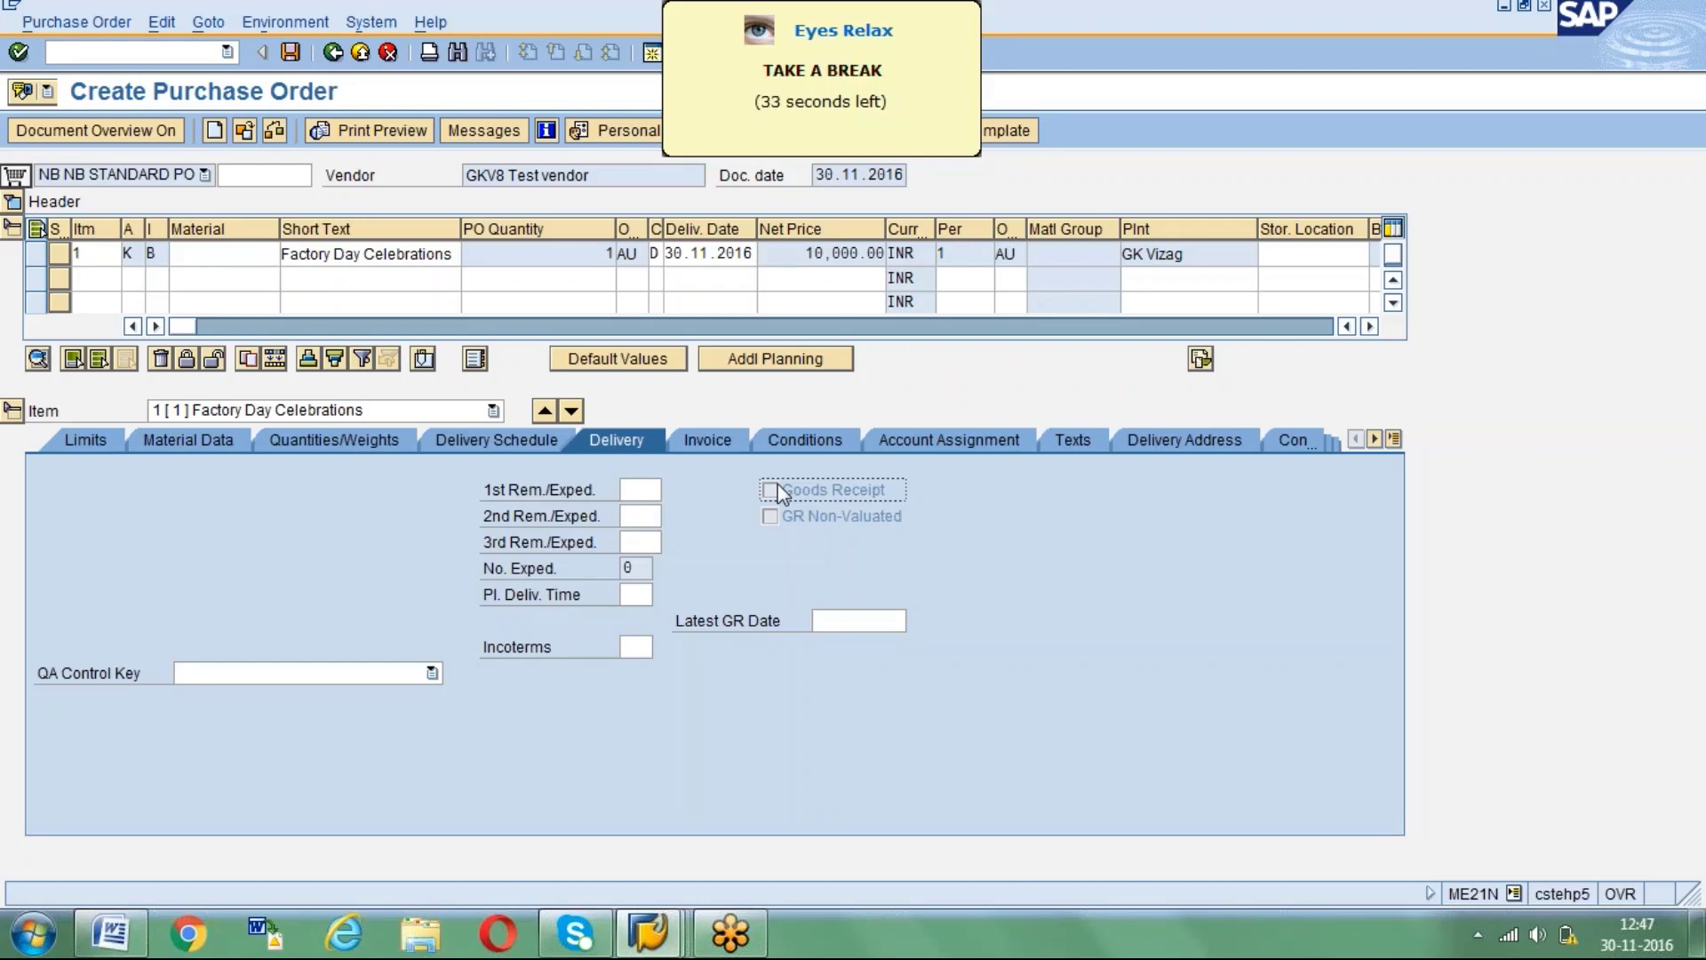
Compare the Factory Day Celebrations item's Invoice Receipt indicator with its Goods Receipt indicator in the invoice and delivery details.
left_click(706, 445)
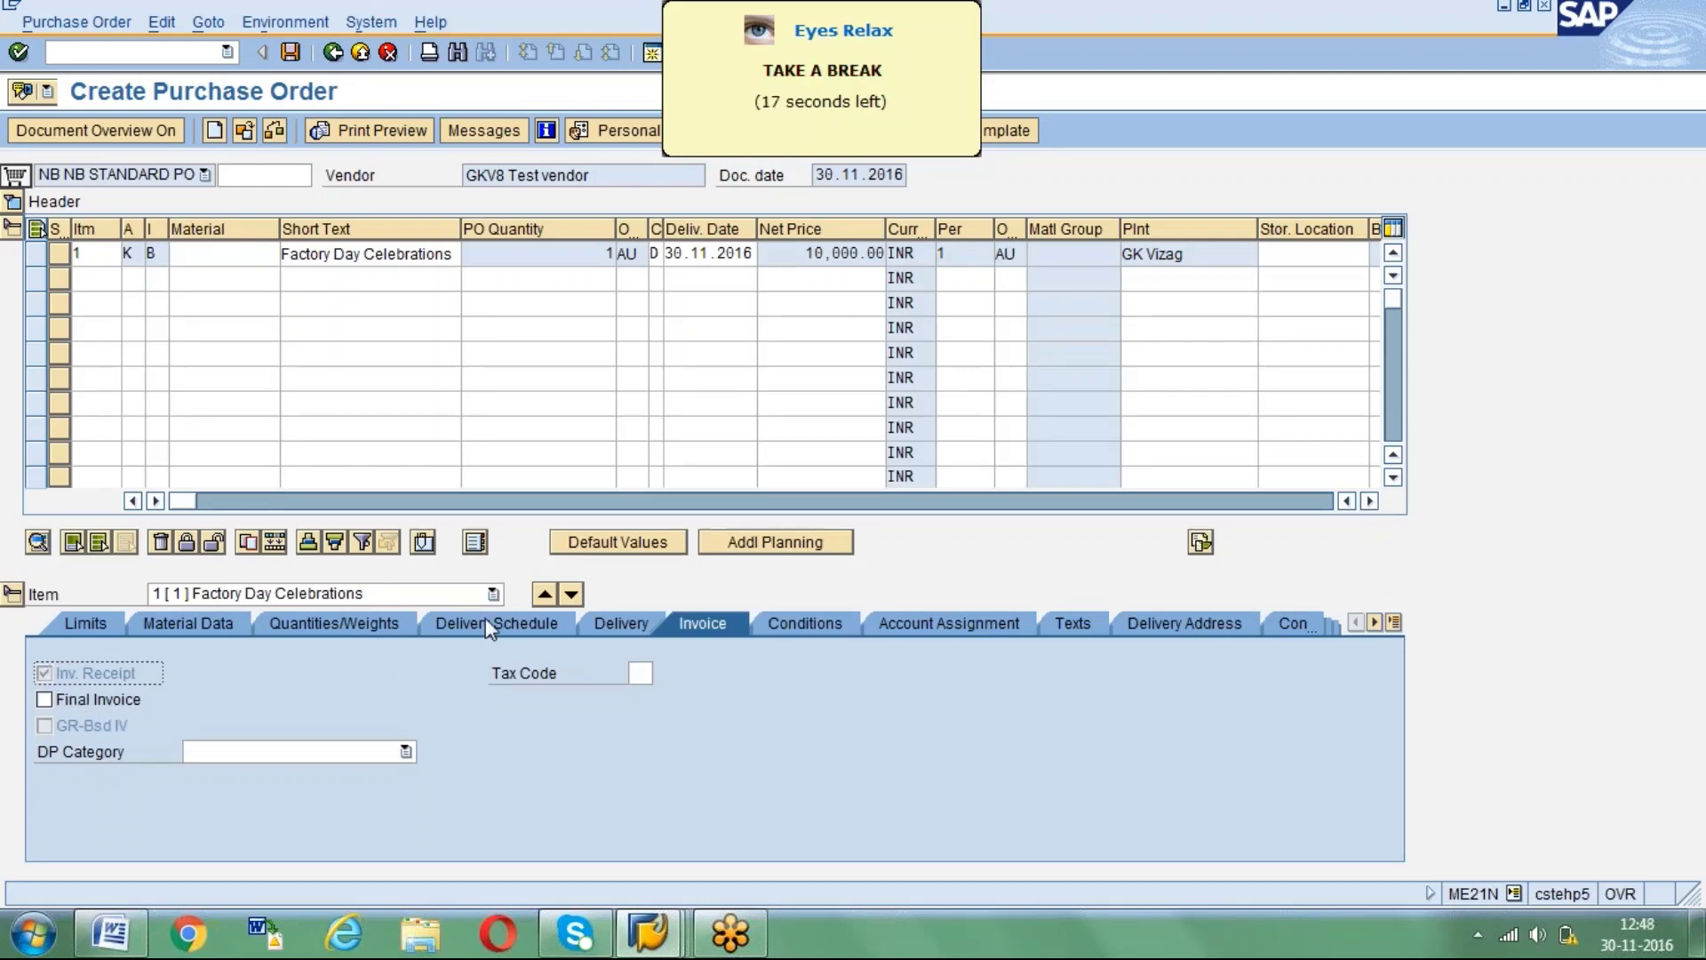
left_click(617, 625)
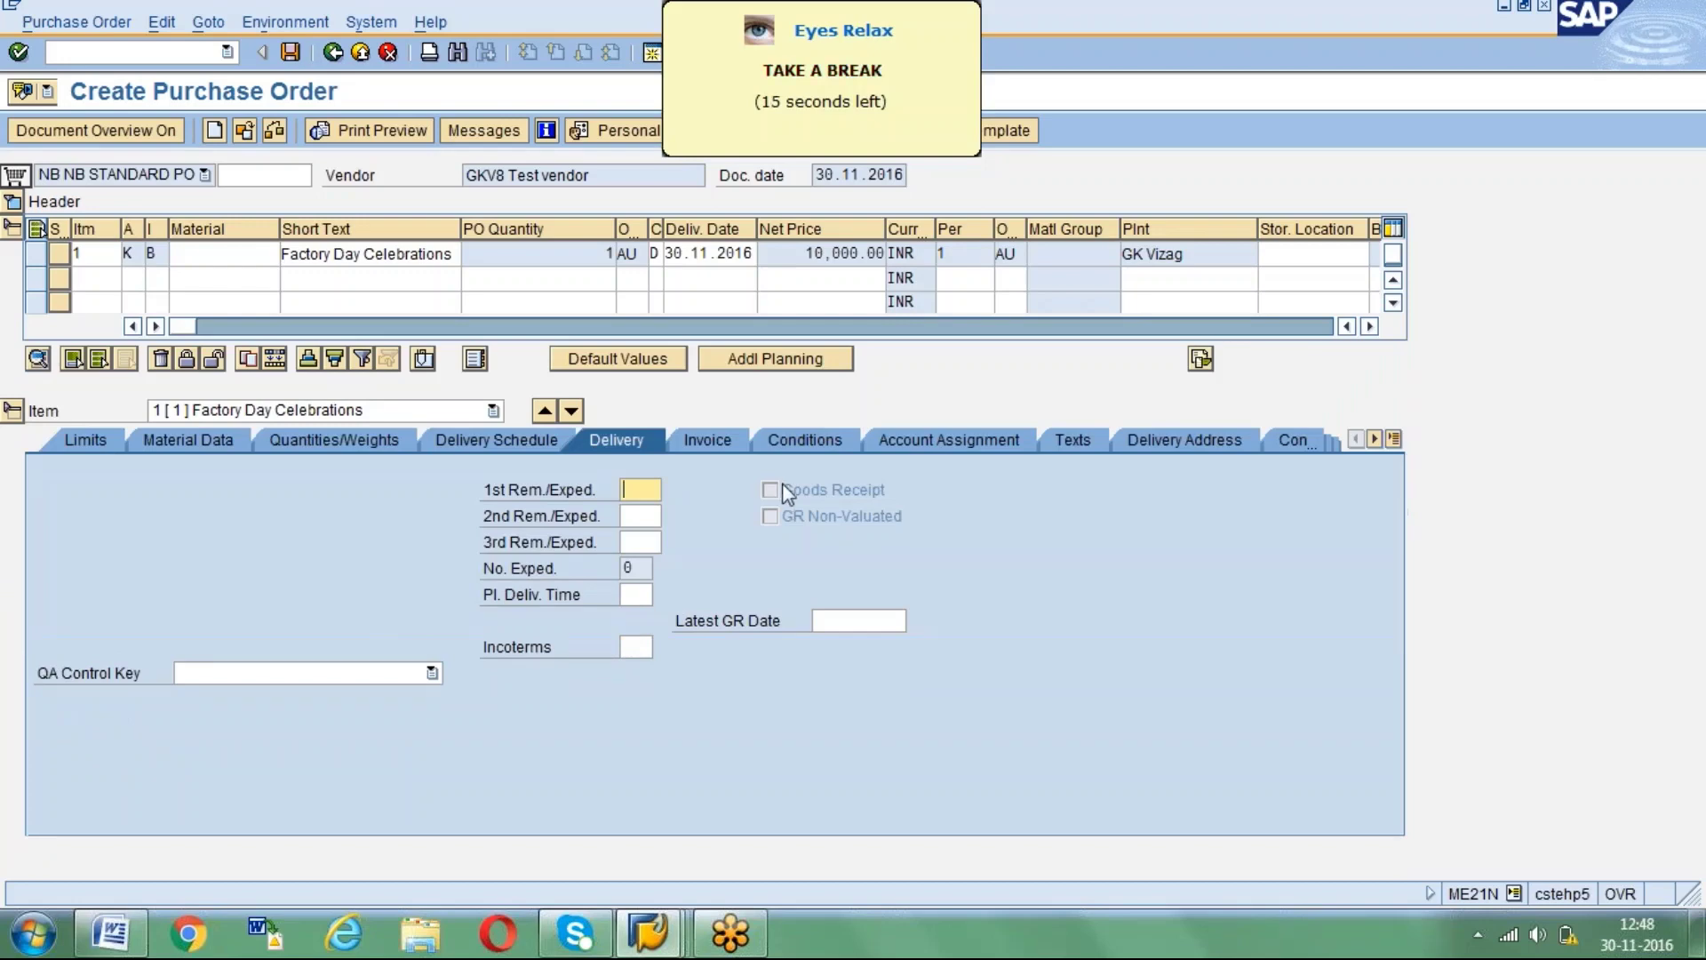
left_click(771, 491)
left_click(701, 439)
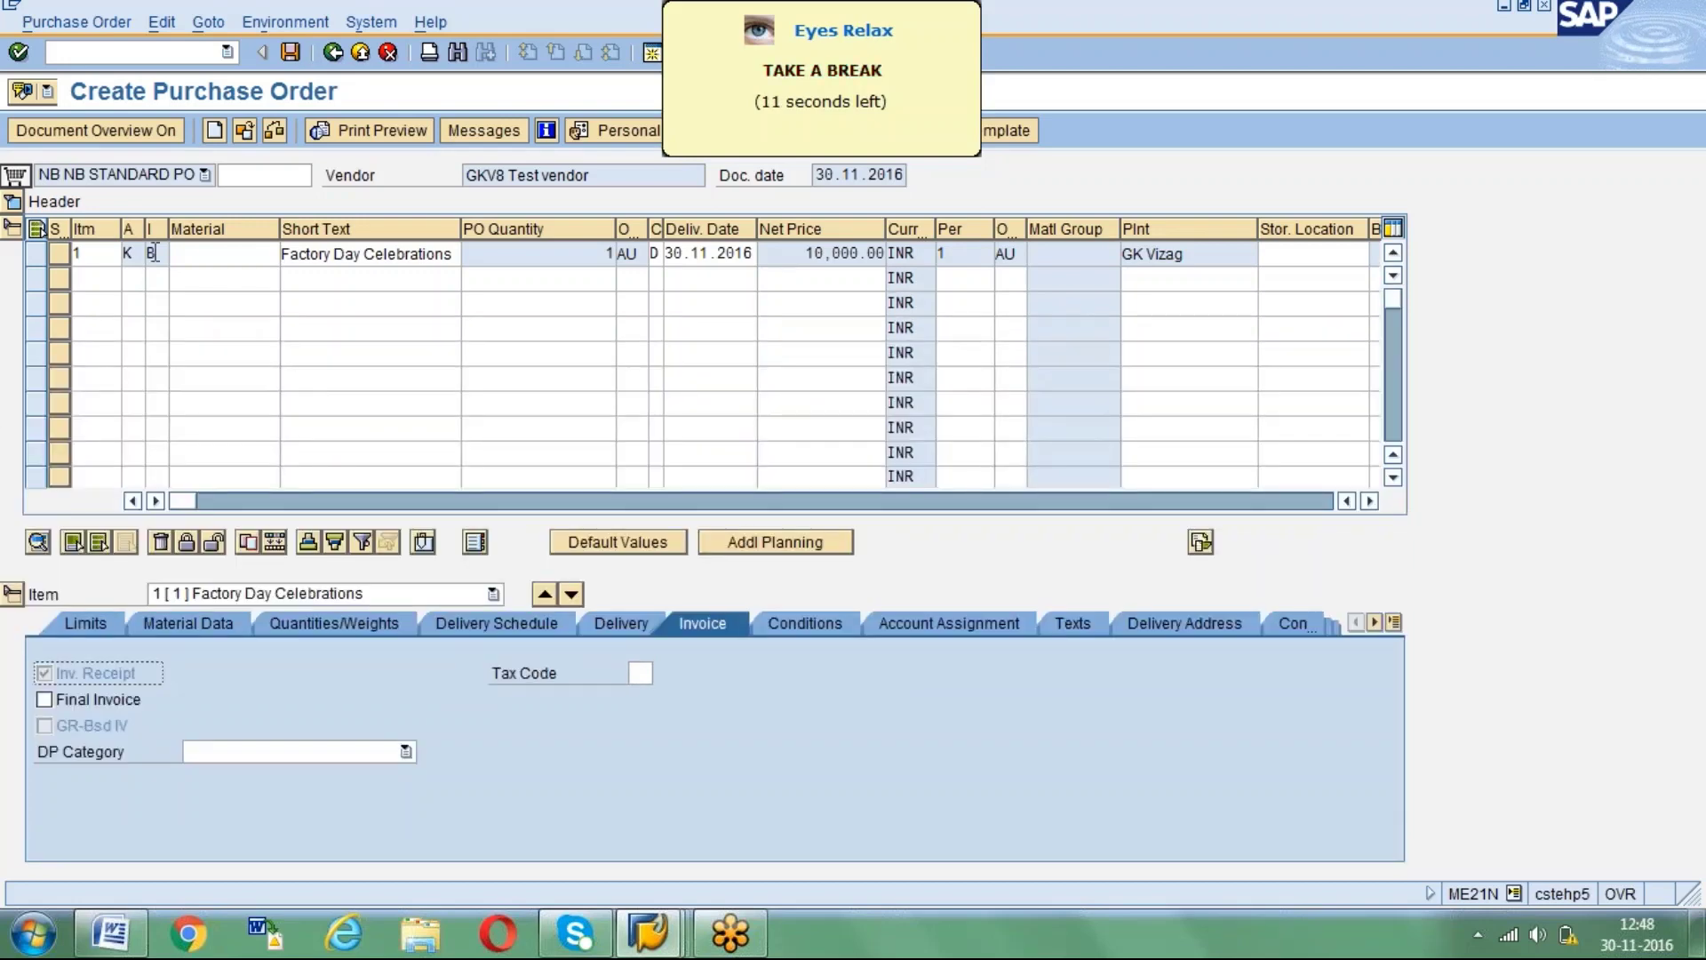
Look up the Limit category (B) among the possible item categories, close the list and save the purchase order.
left_click(152, 254)
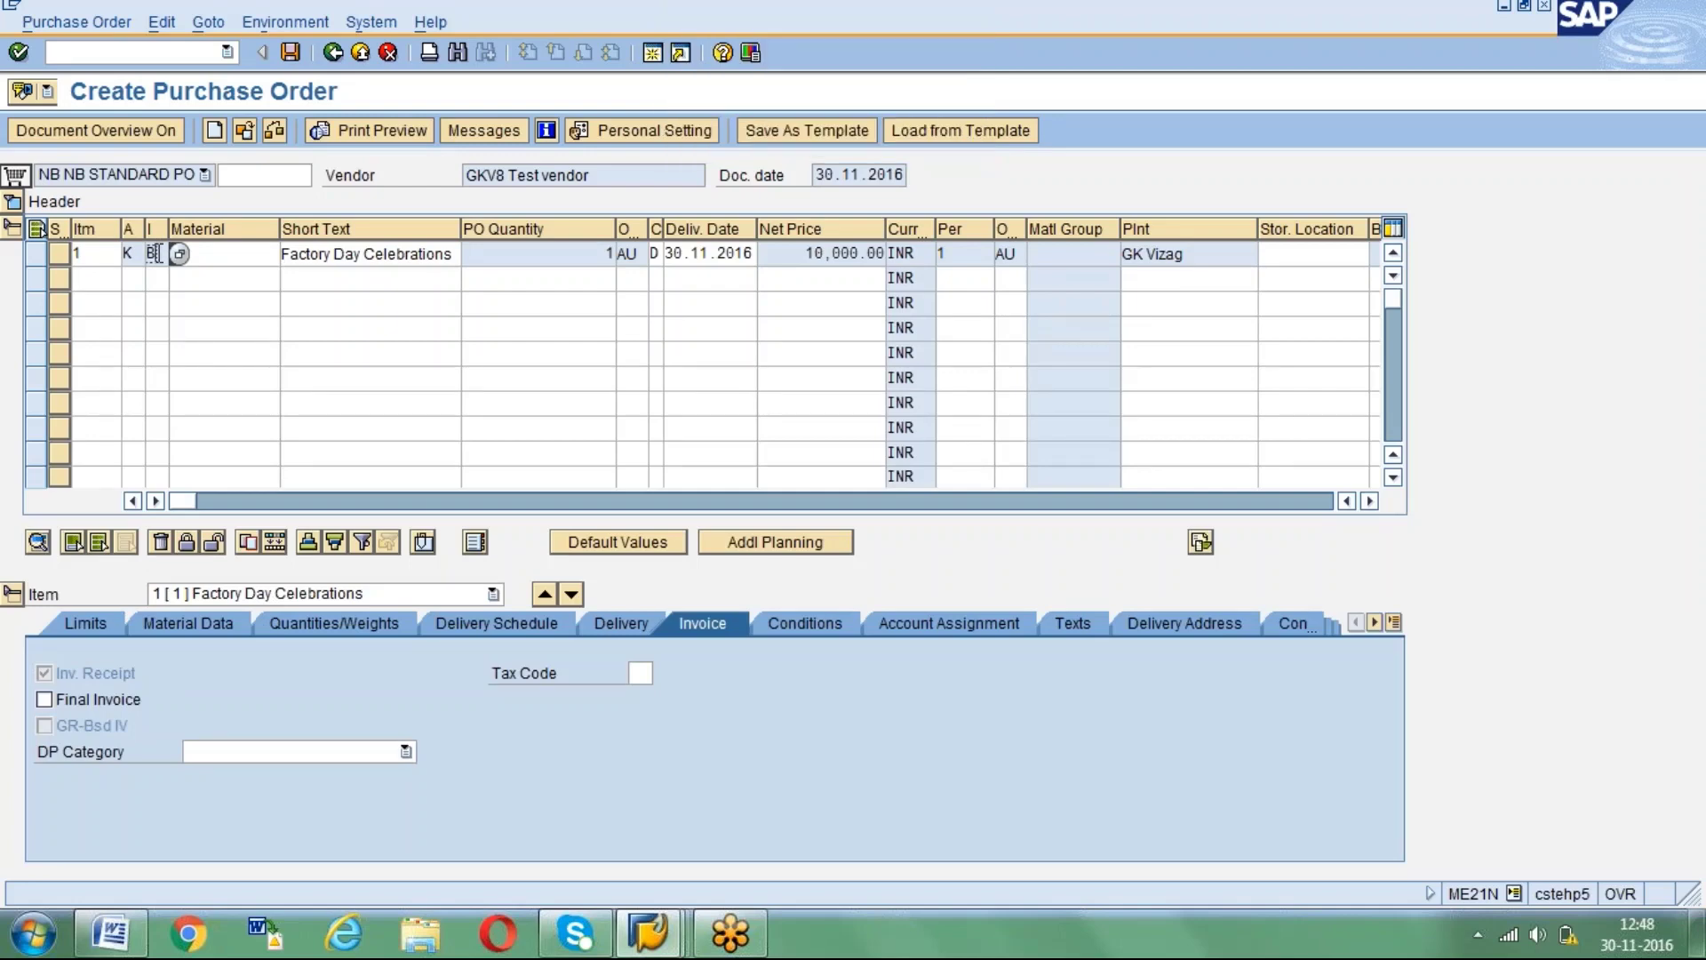
left_click(179, 253)
left_click(267, 396)
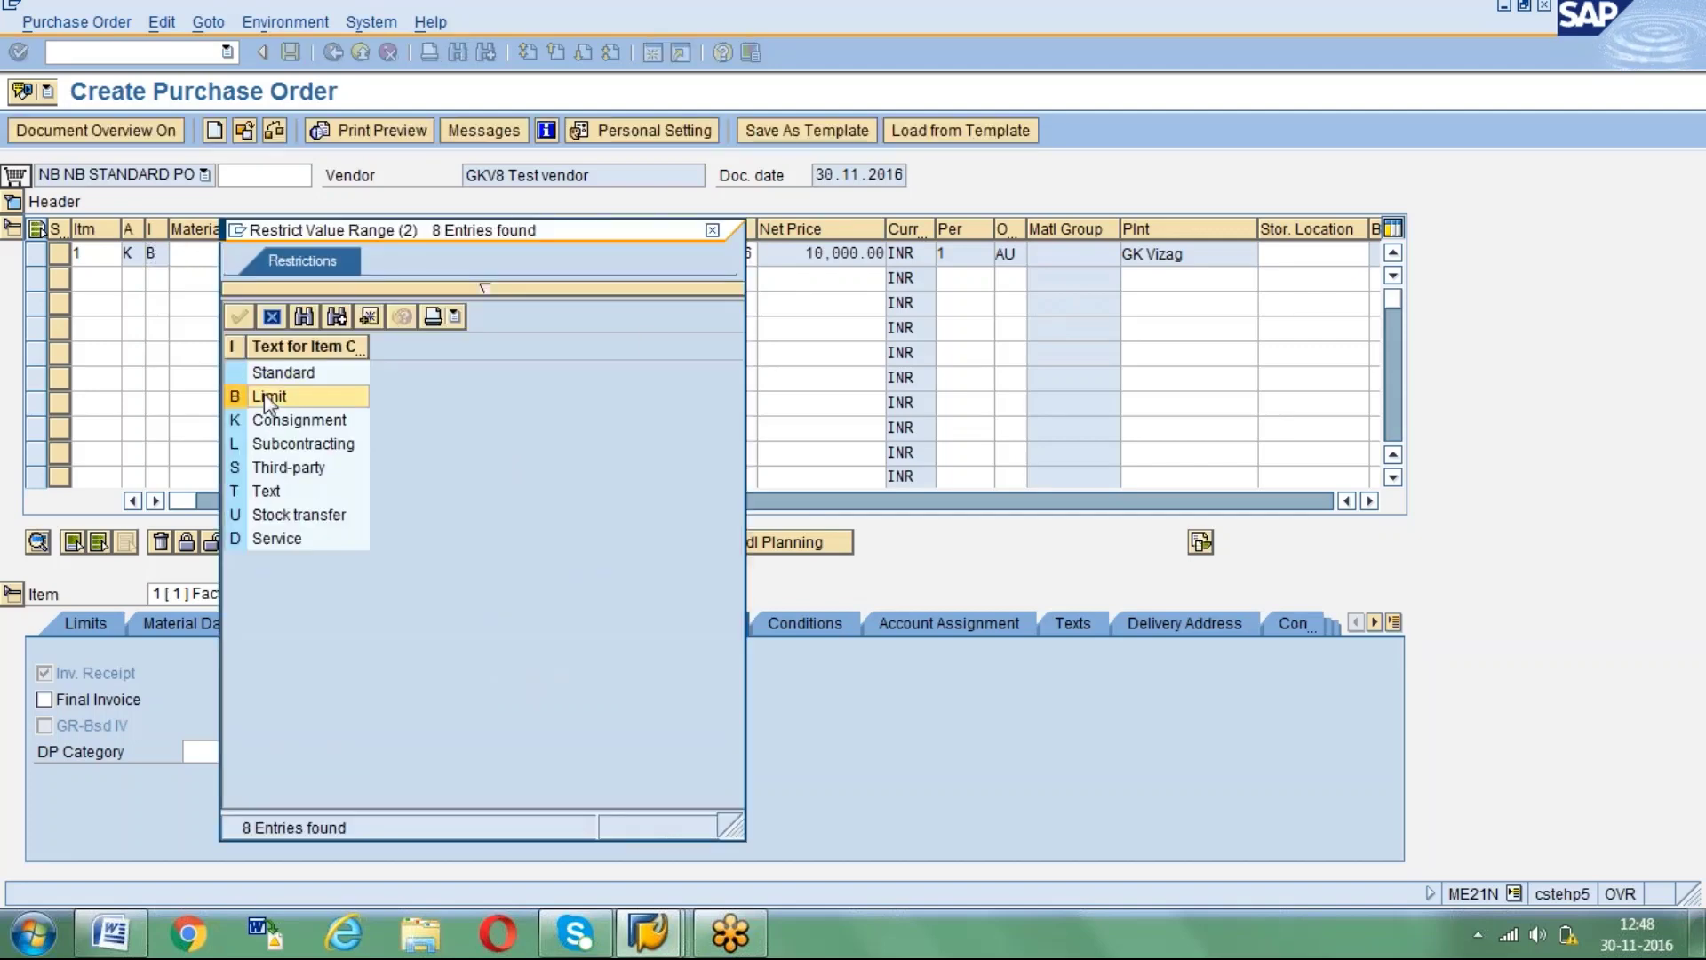
left_click(712, 230)
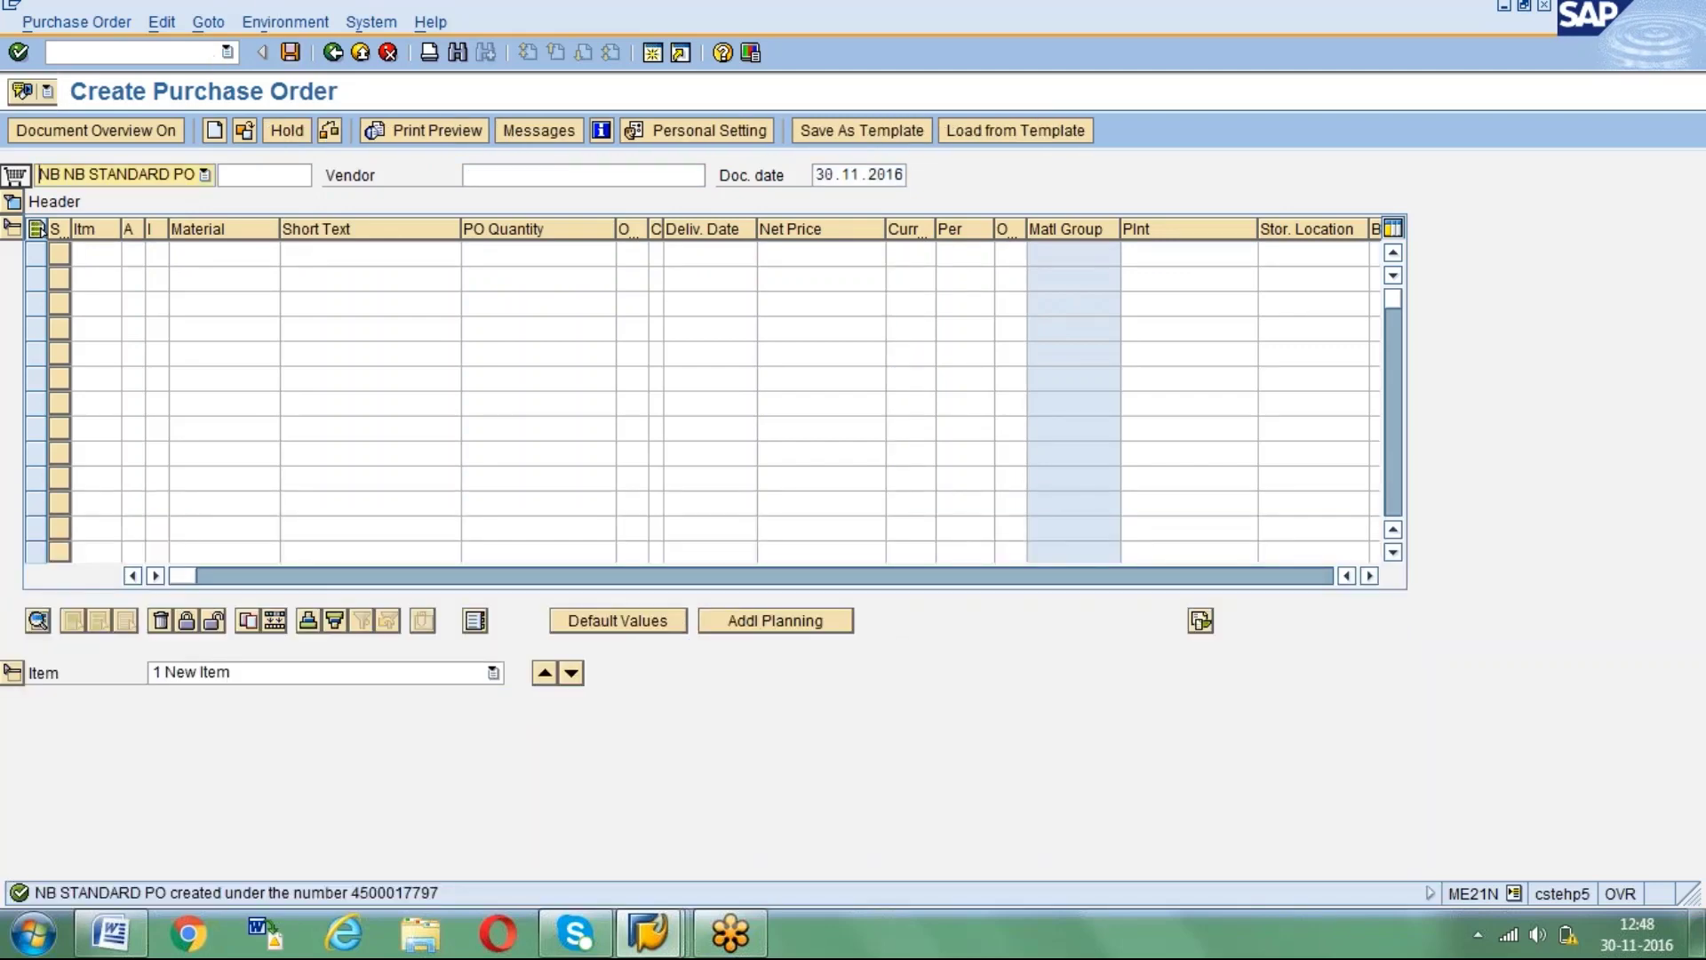
Leave purchase order creation and start the incoming invoice transaction MIRO.
left_click(192, 58)
type("/n")
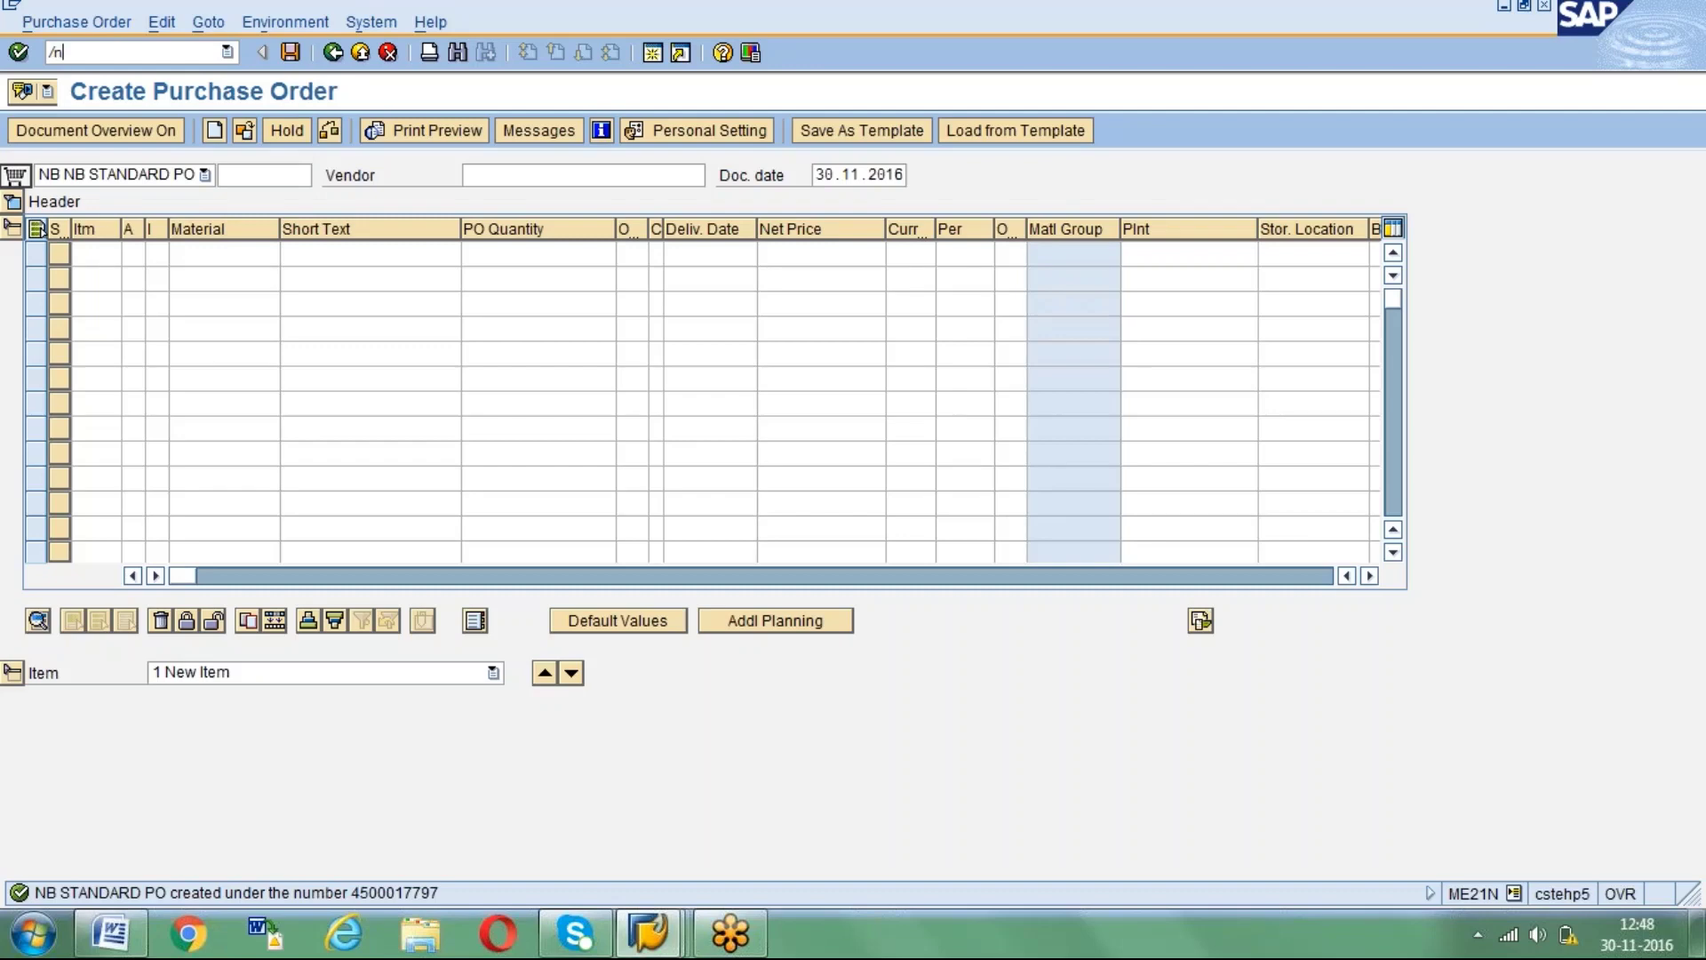
type("me")
key("BackSpace")
key("BackSpace")
type("iro")
key("BackSpace")
key("BackSpace")
key("BackSpace")
type("me21n")
key("Return")
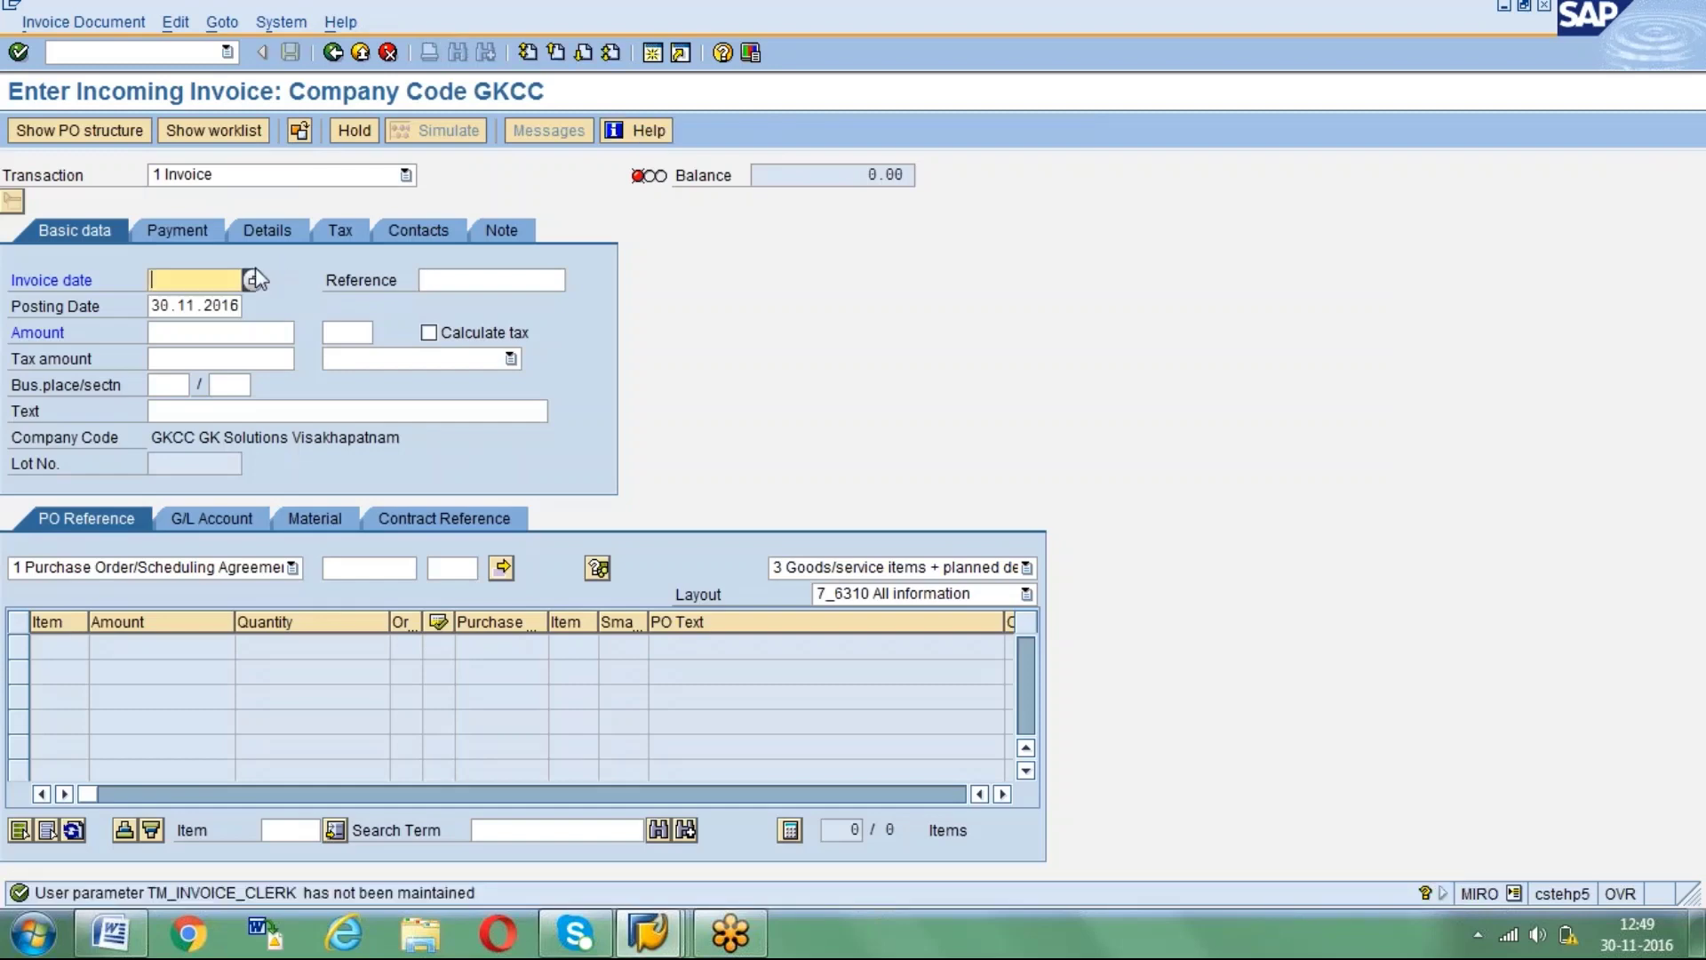
Enter invoice date 30.11.2016 and the saved purchase order's number as both invoice reference and PO reference.
type("30112016")
key("Tab")
type("45000177")
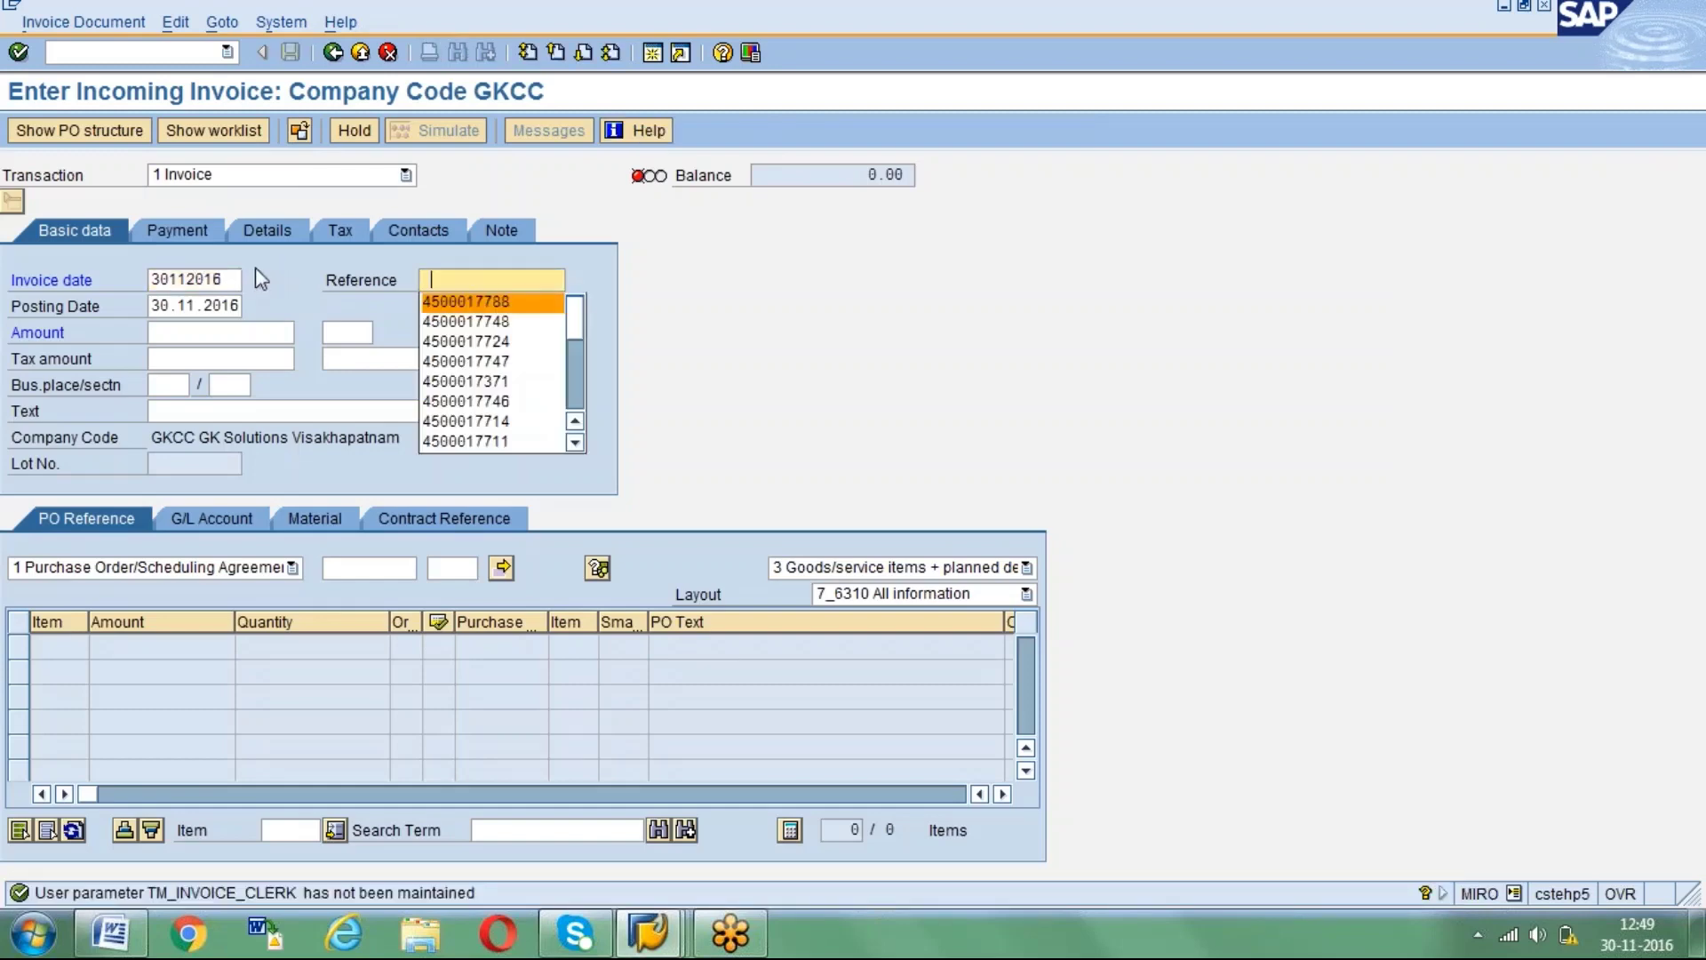
type("9")
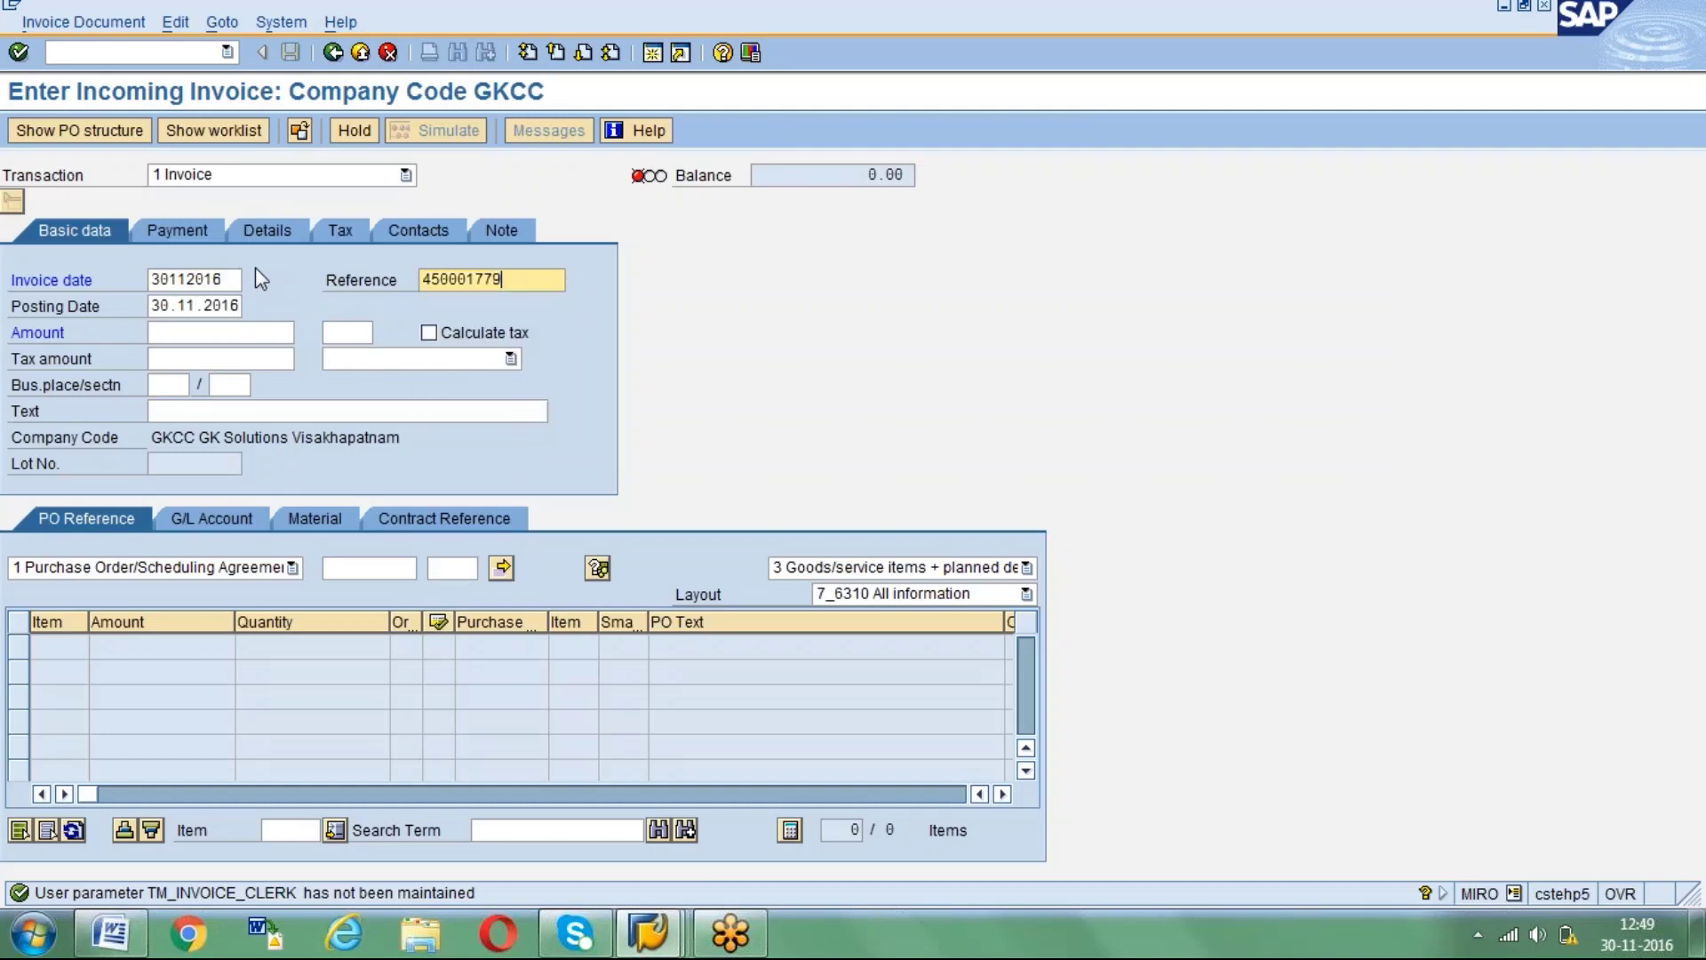
type("7")
left_click(360, 570)
type("450001779")
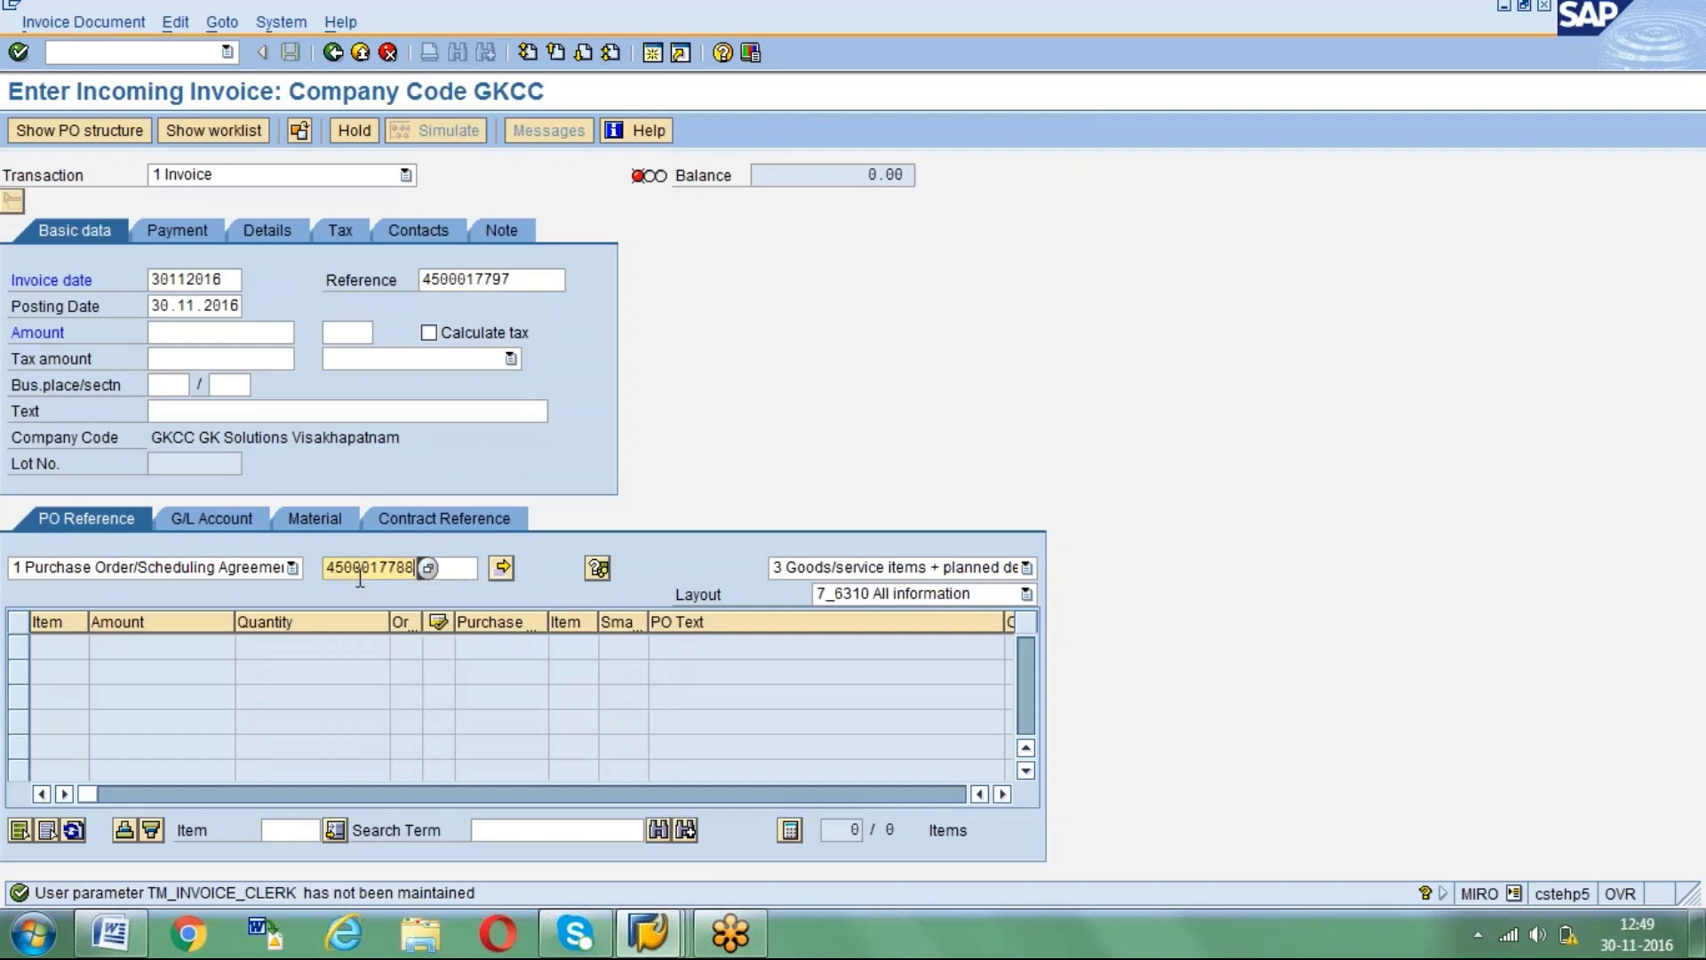
type("7")
key("Return")
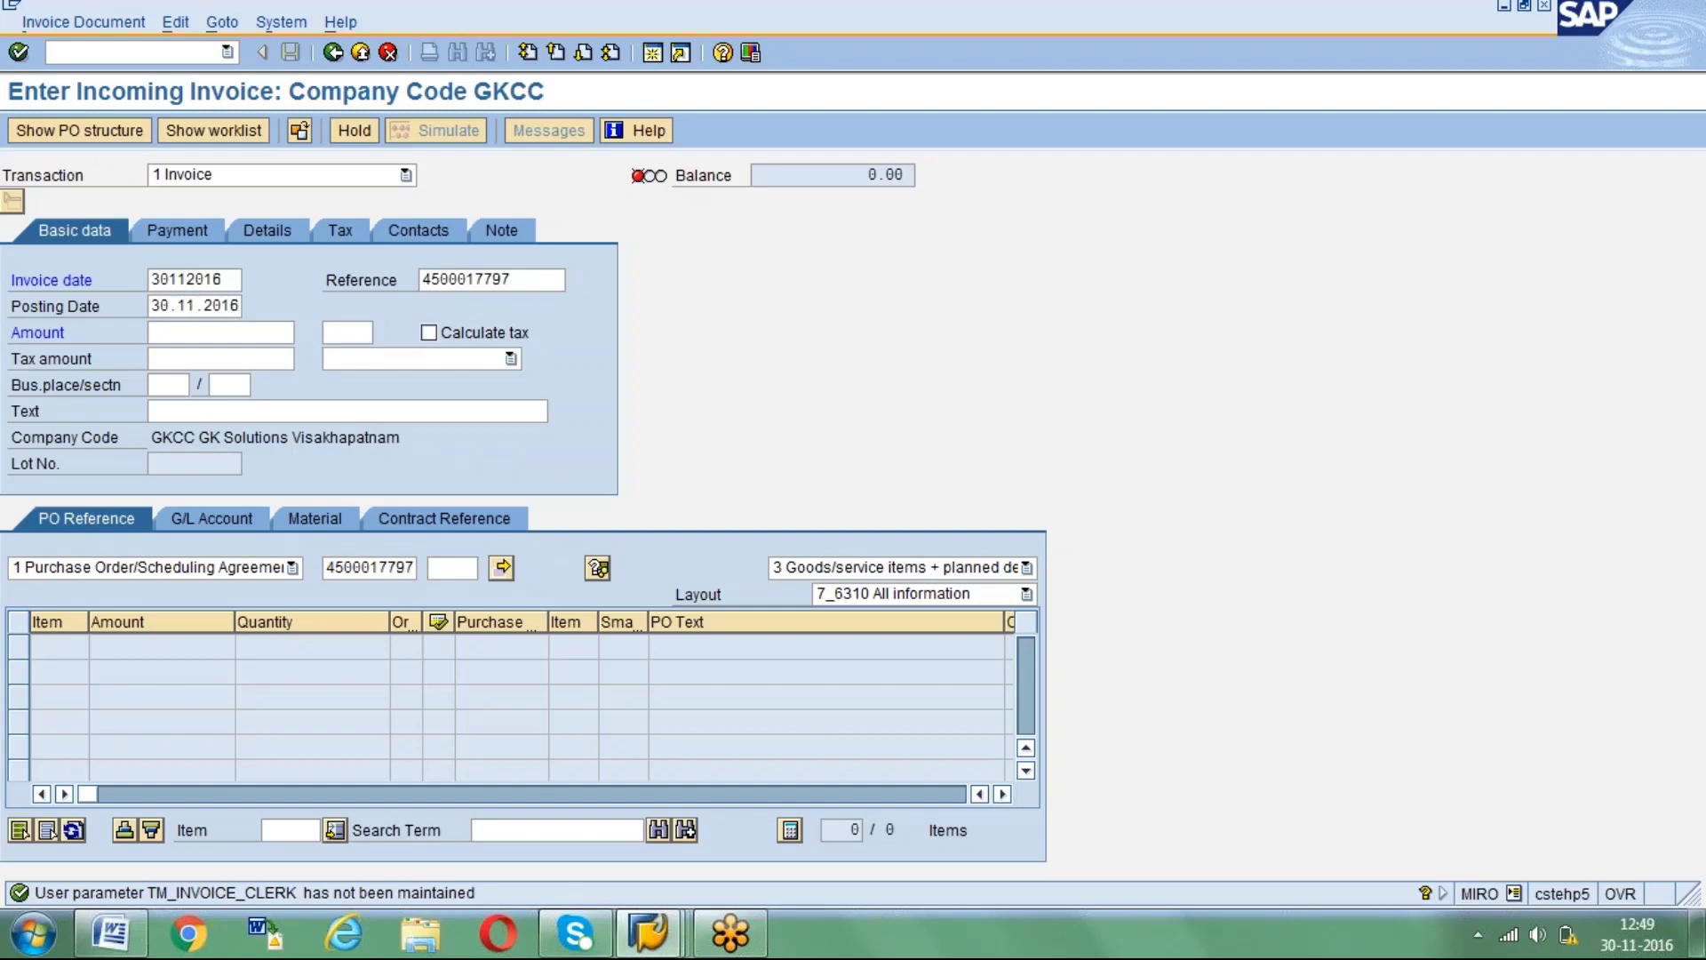
Display the saved Factory Day Celebrations purchase order in the other session, discarding its unsaved draft, and return to the MIRO invoice.
left_click(647, 933)
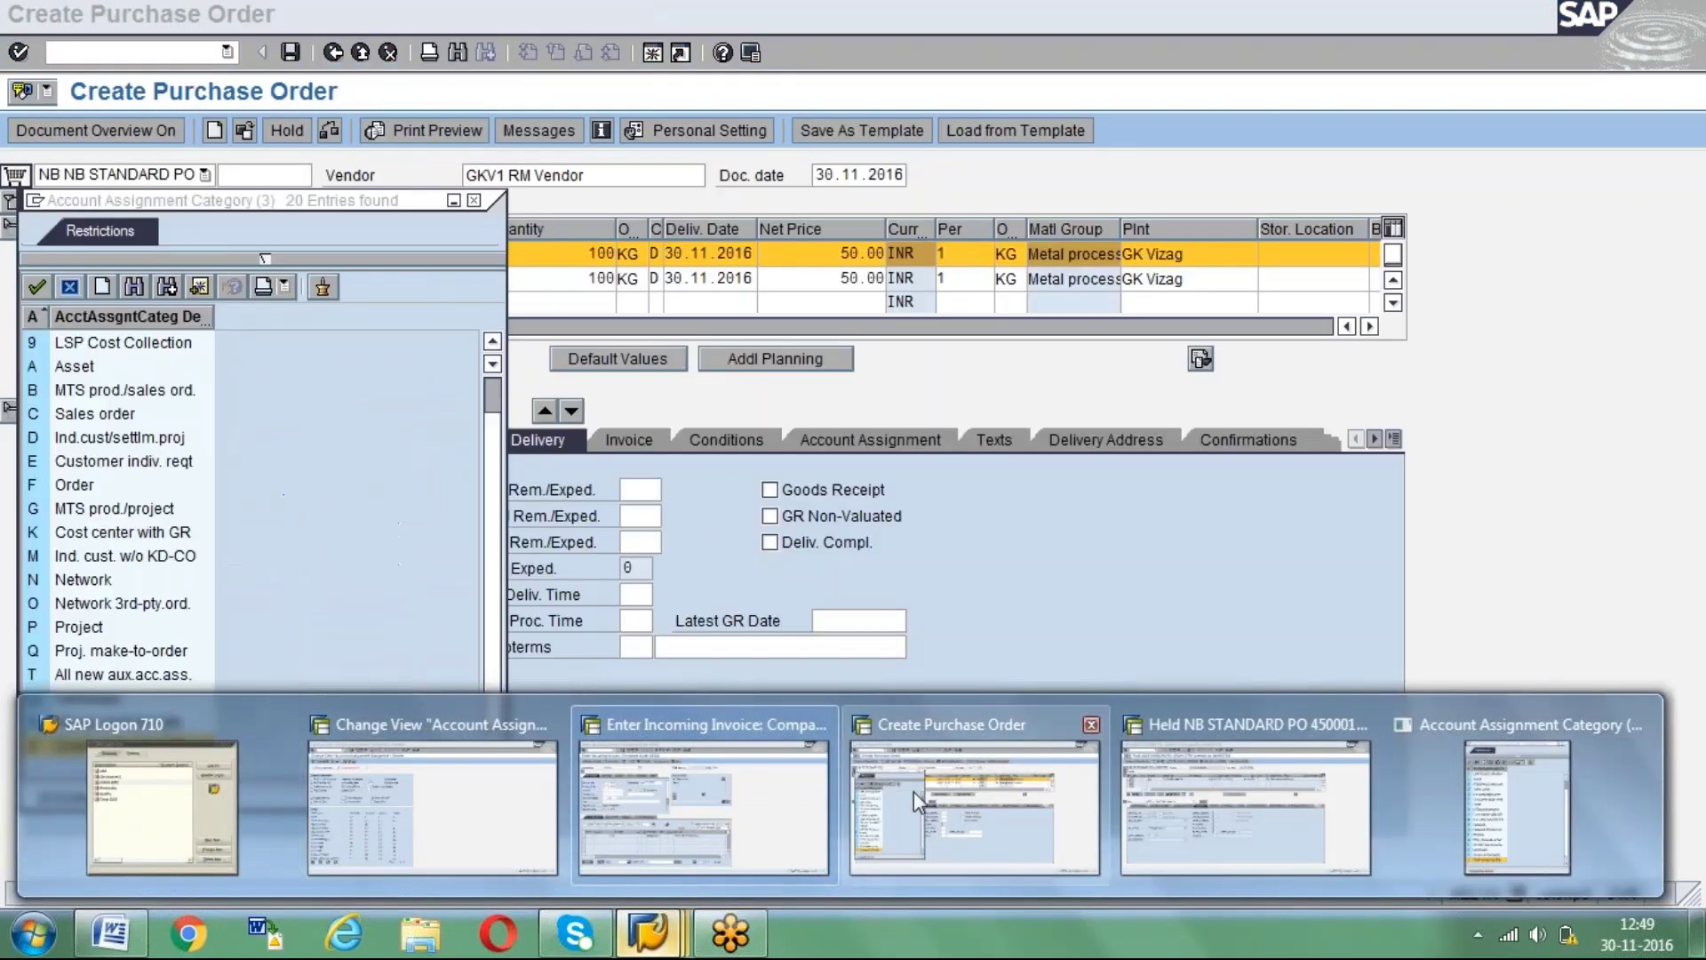
left_click(918, 799)
left_click(474, 201)
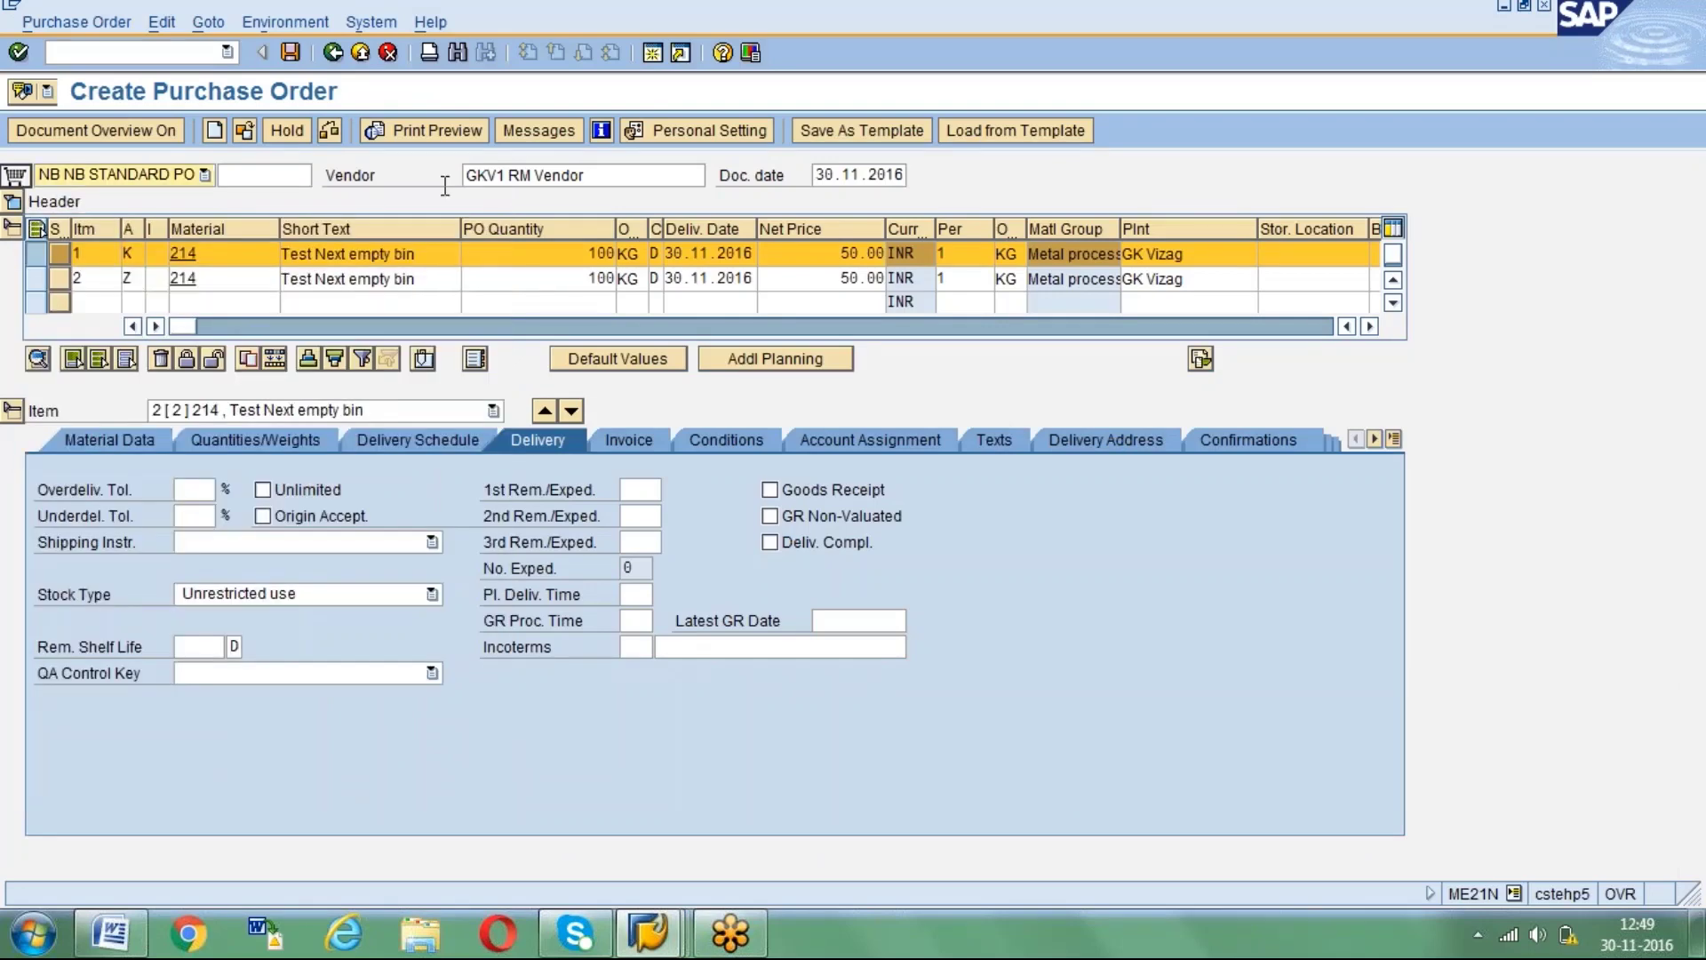
left_click(248, 130)
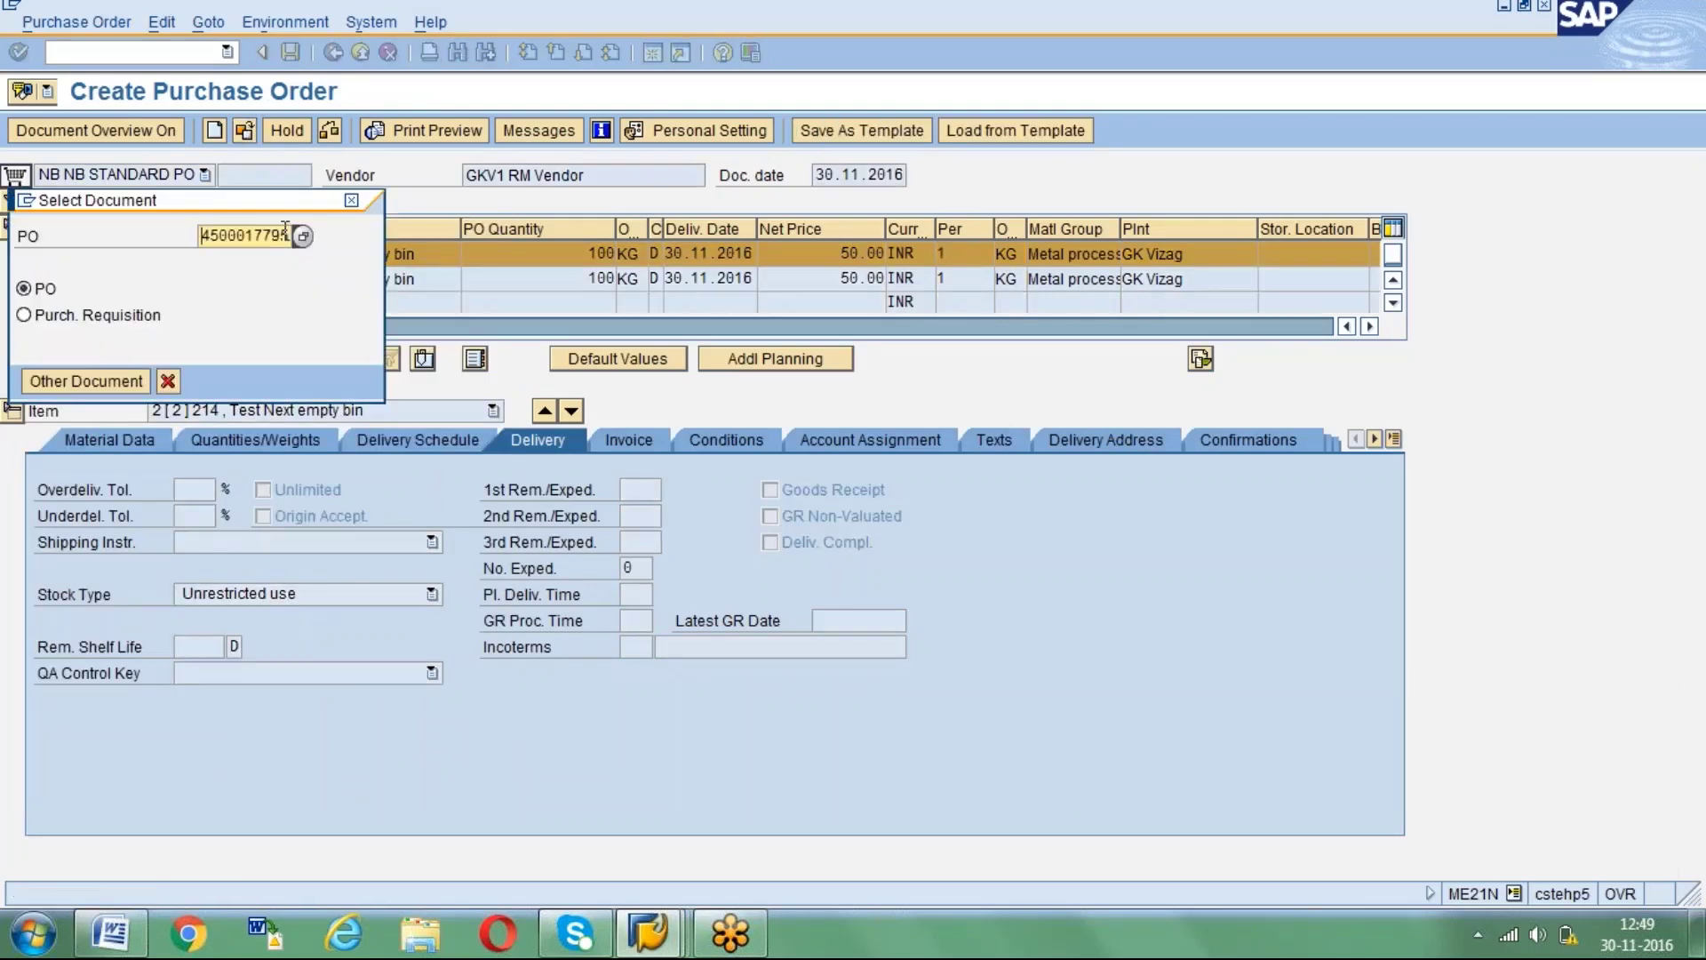
key("Return")
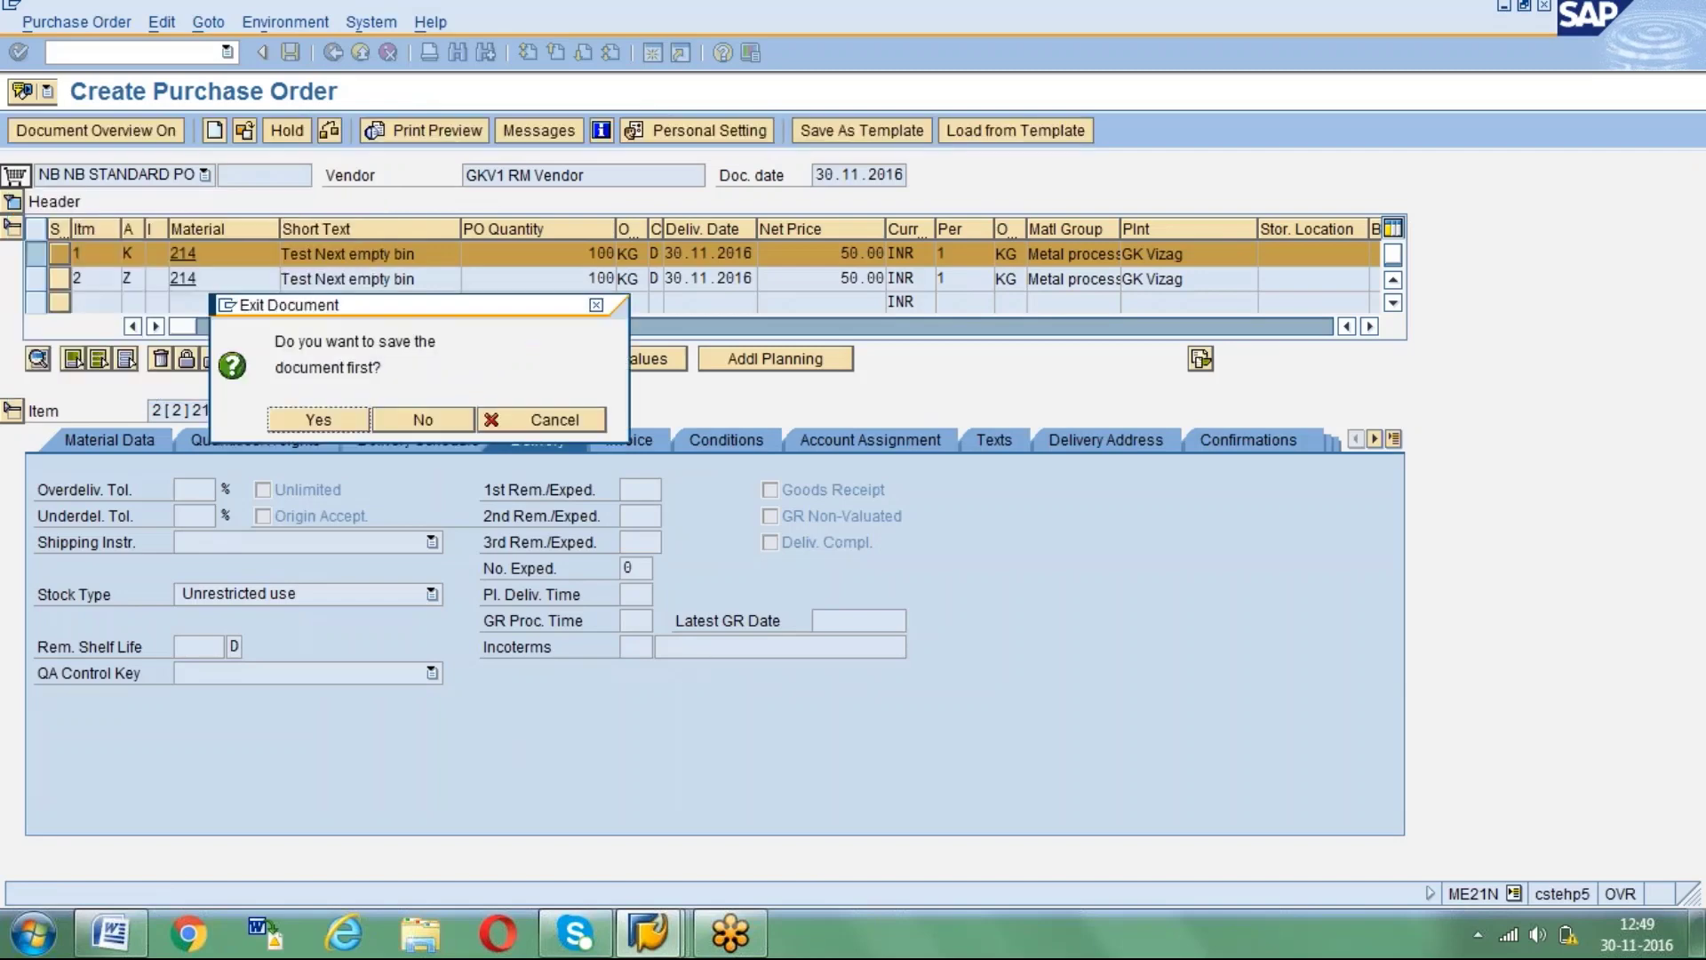
left_click(427, 417)
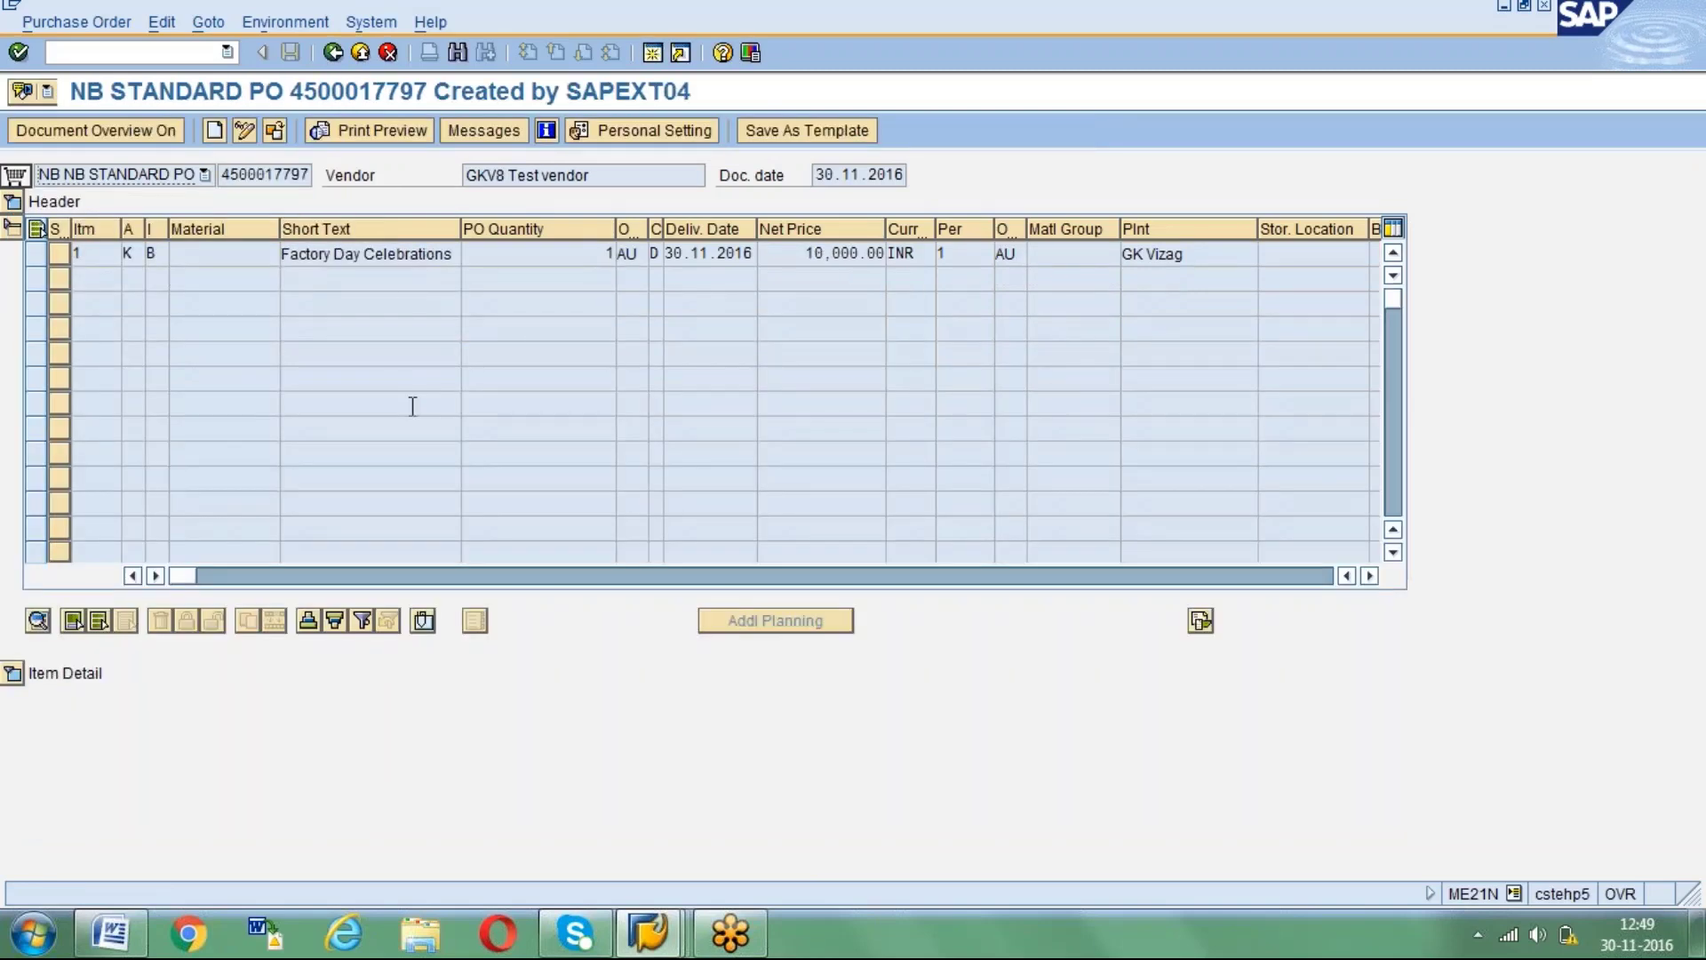
type("/nmiro")
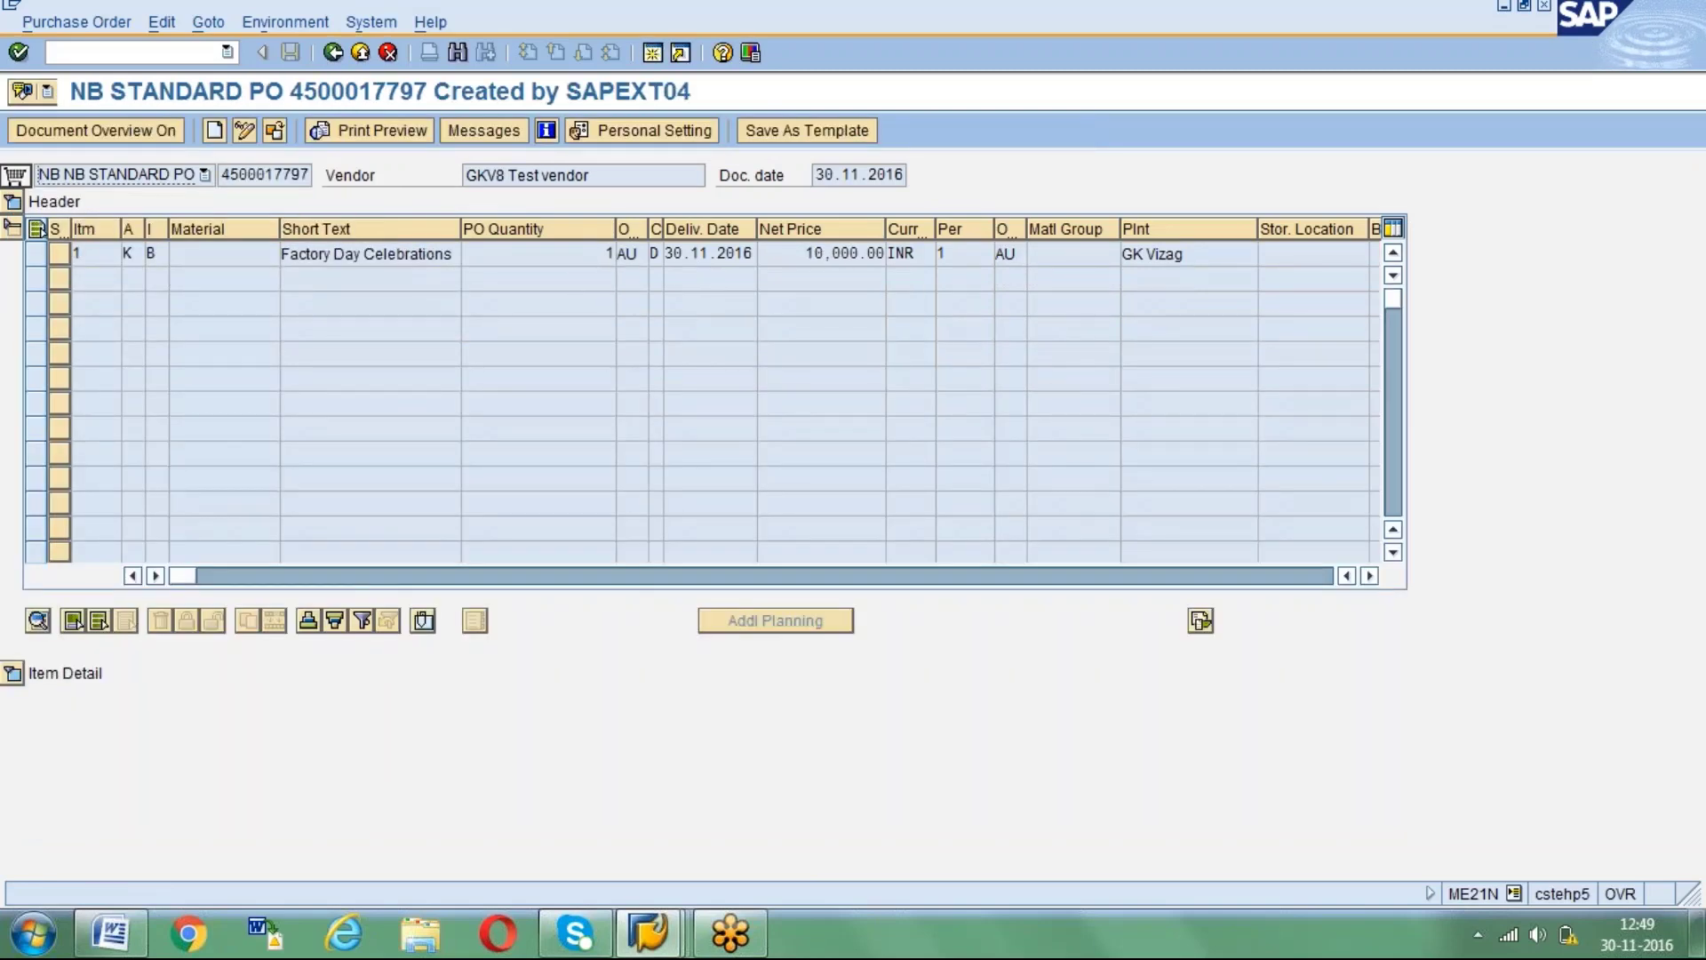
key("Return")
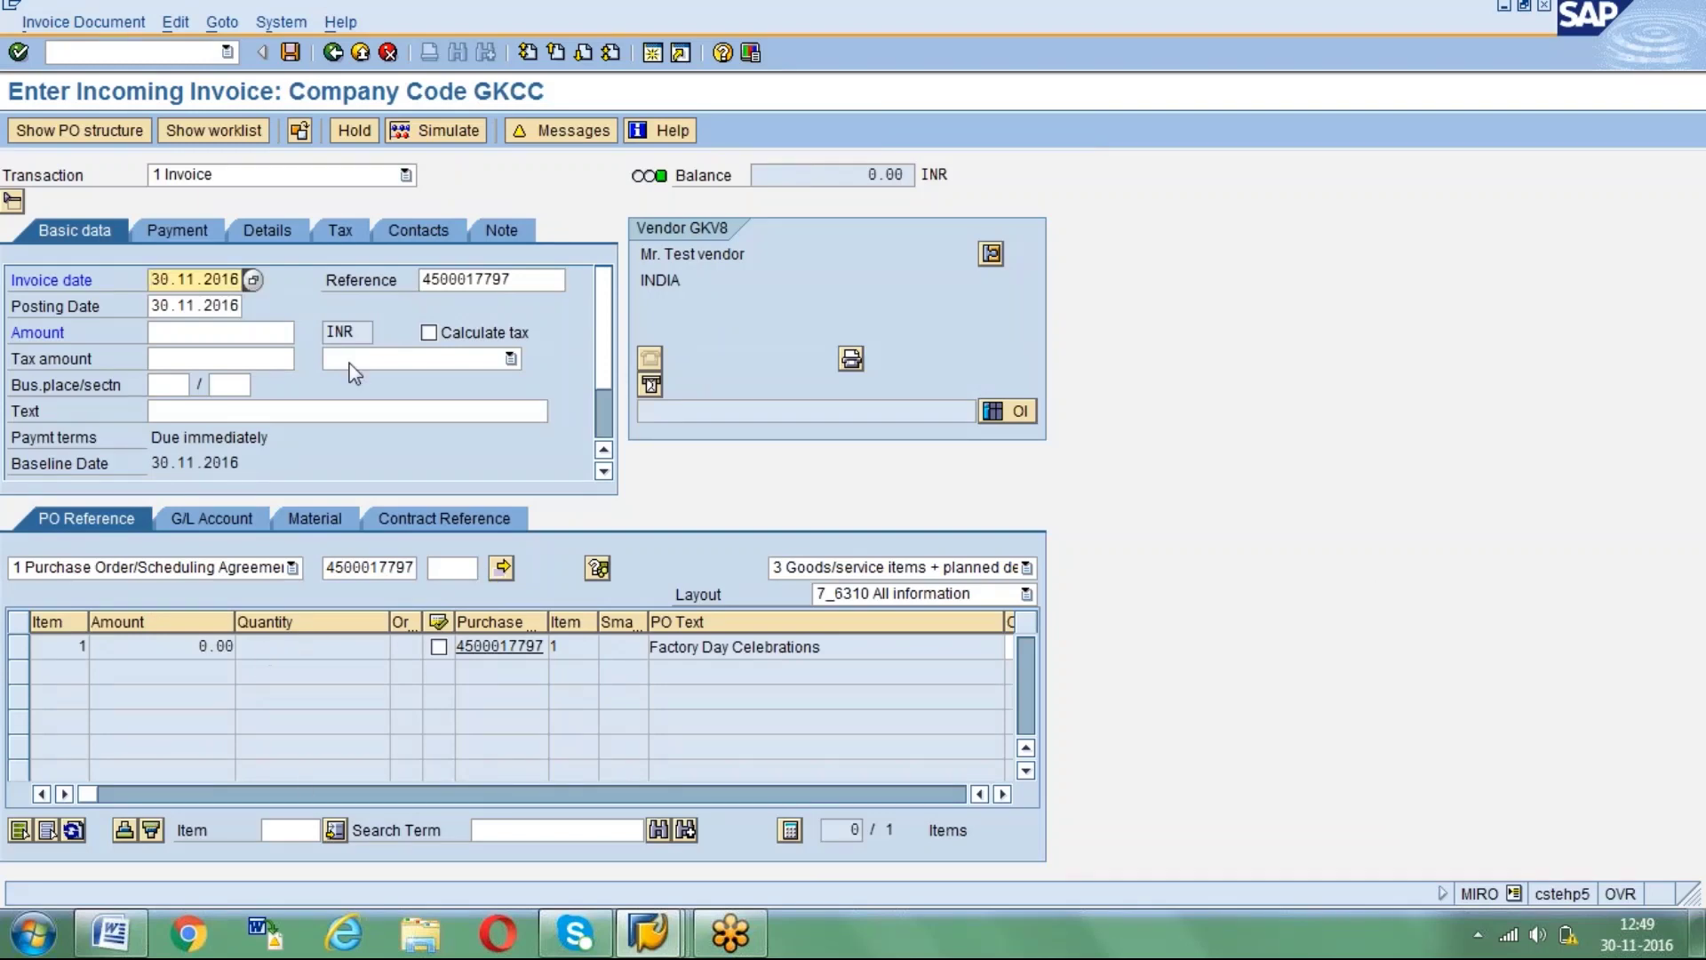
Restart MIRO and enter invoice date 30.11.2016 with the purchase order number as the reference.
left_click(216, 339)
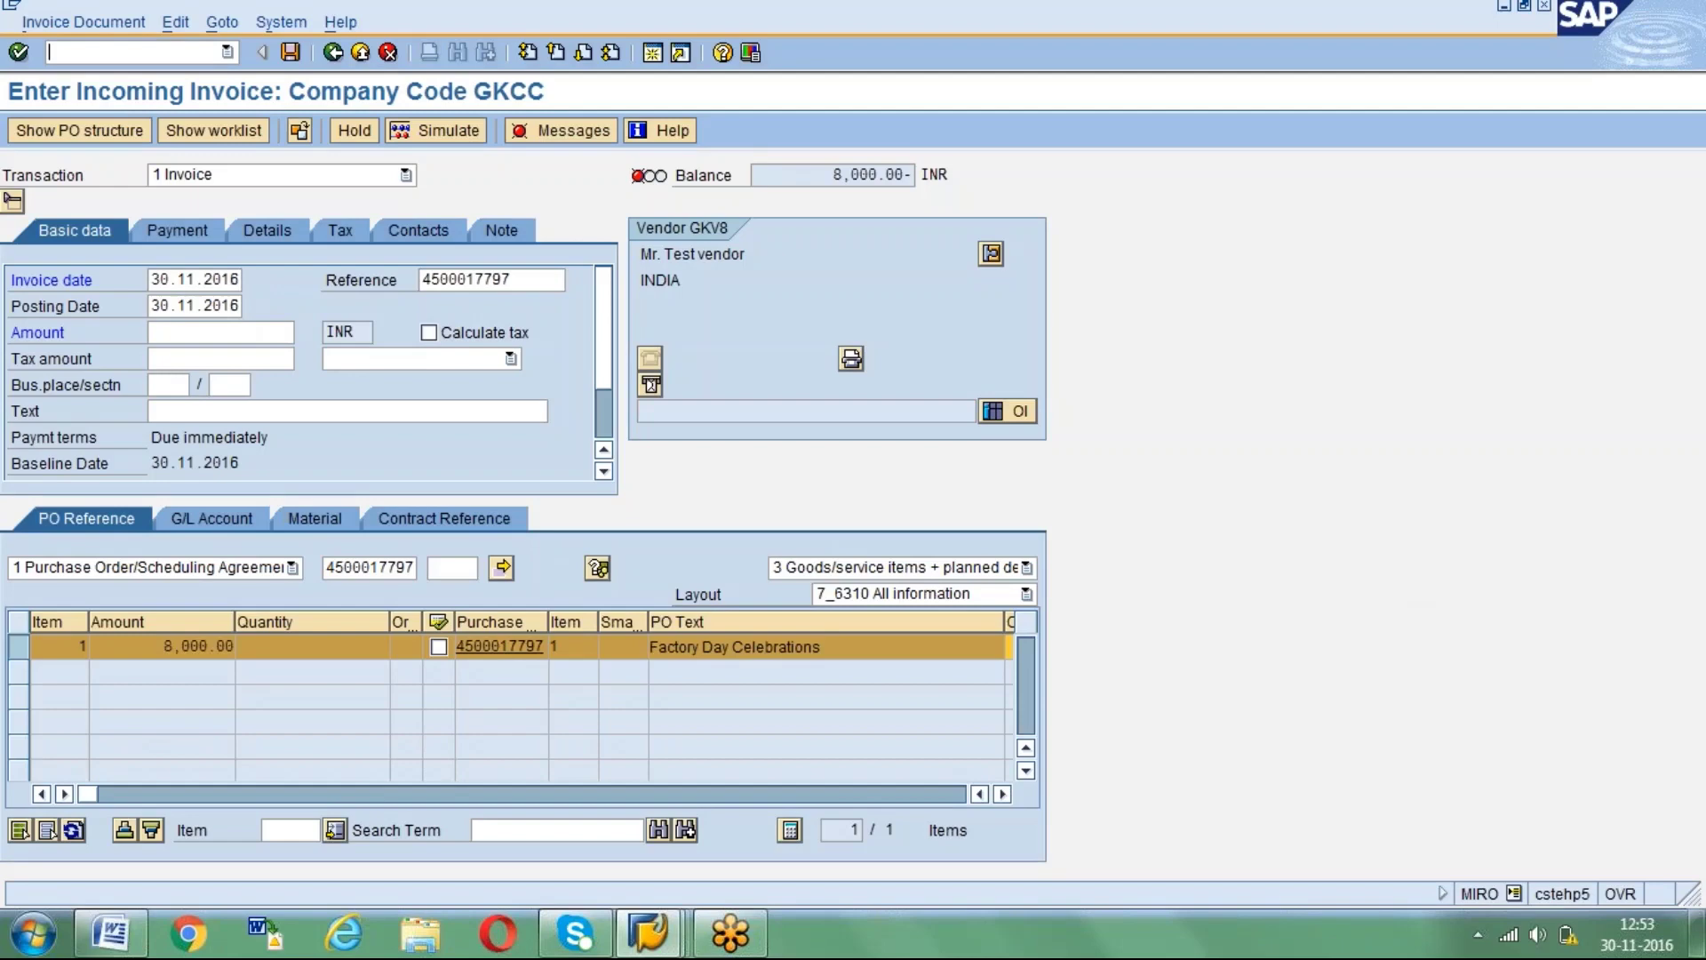
type("/nmiro")
key("Return")
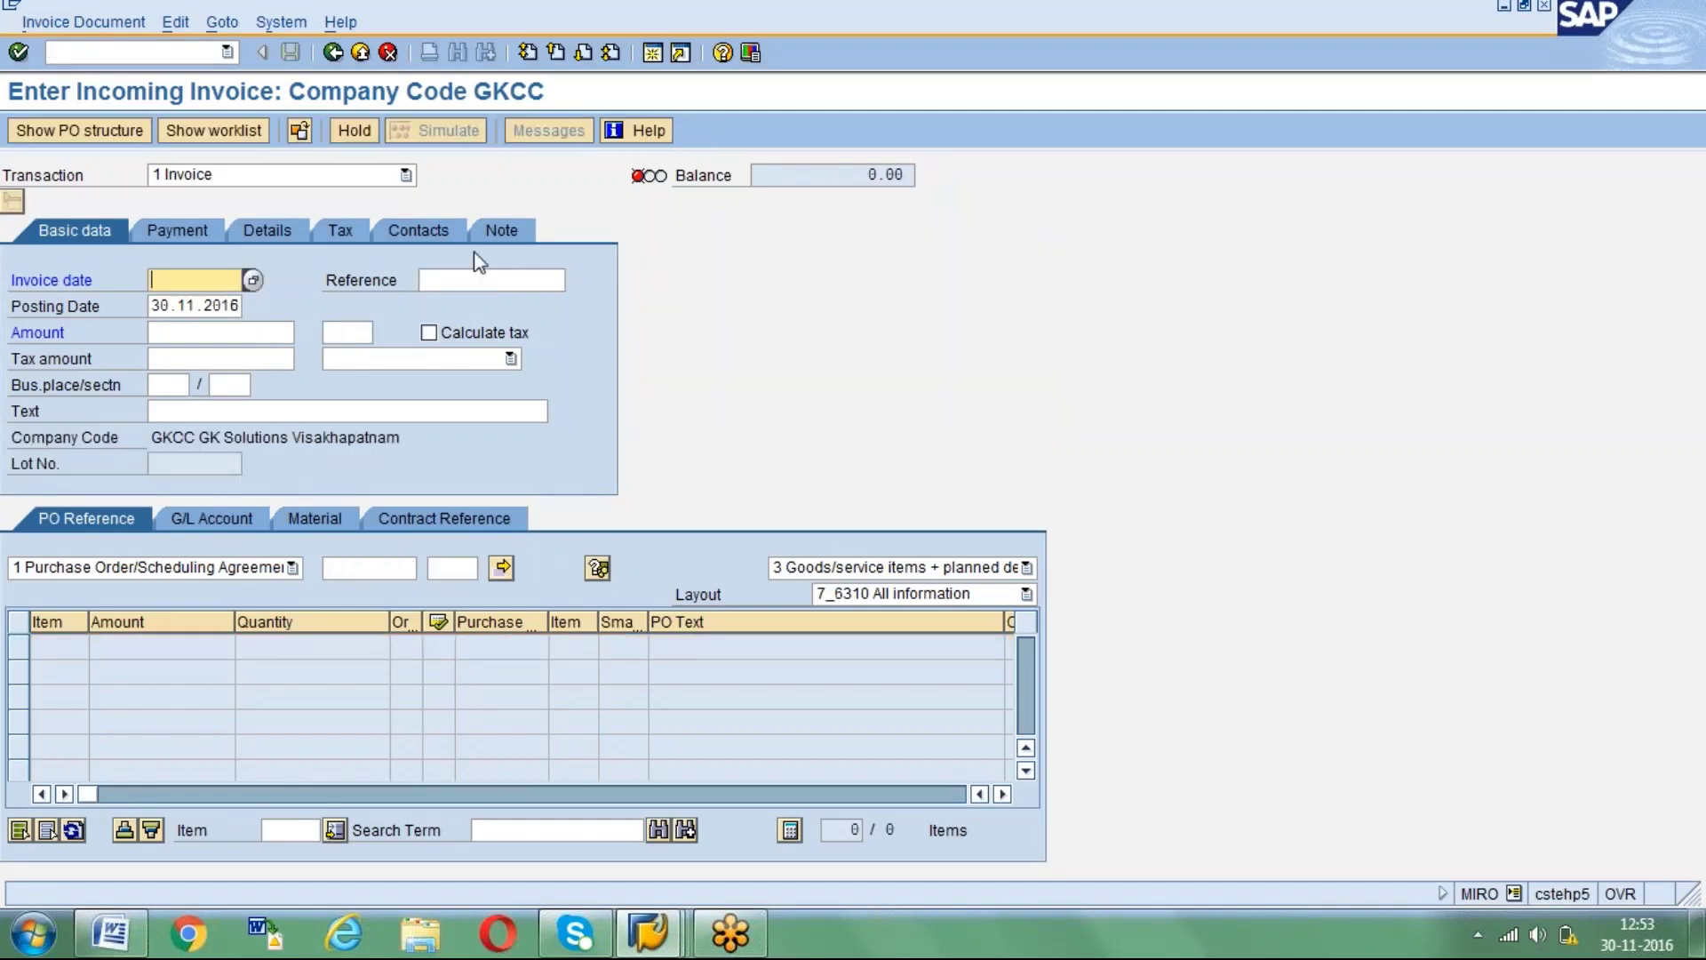
type("30112016")
key("Tab")
key("Down")
key("Return")
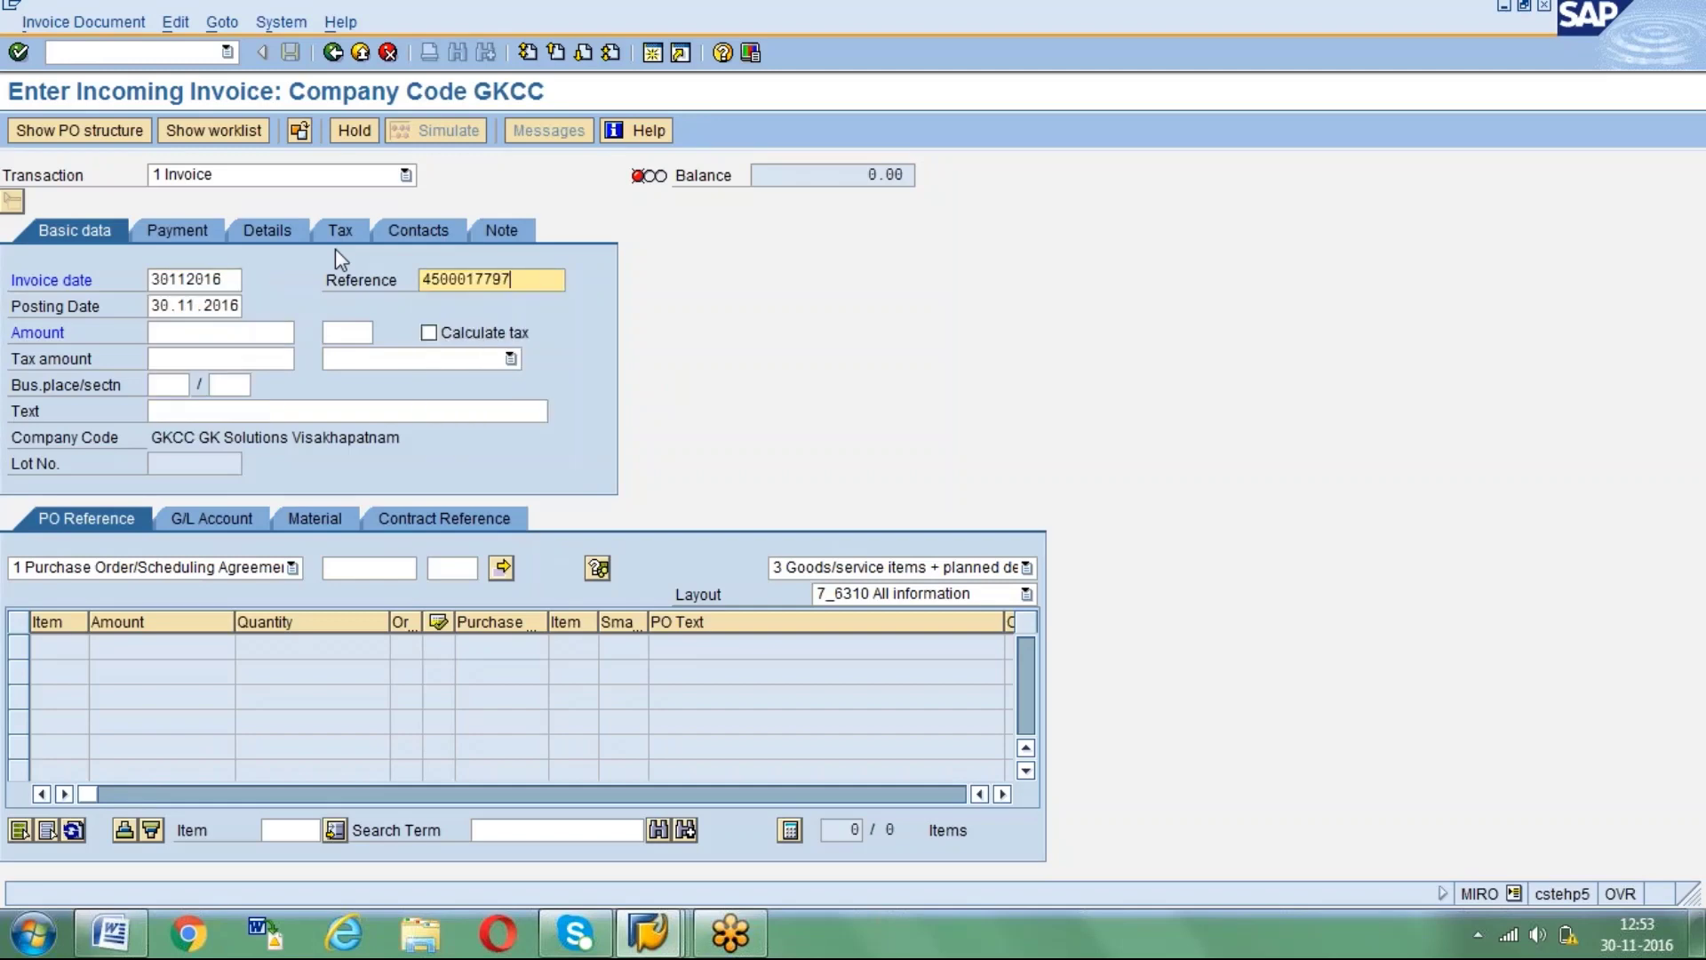
key("Return")
Load the Factory Day Celebrations item into the invoice by entering its purchase order number as the PO reference.
left_click(352, 573)
key("Down")
key("Return")
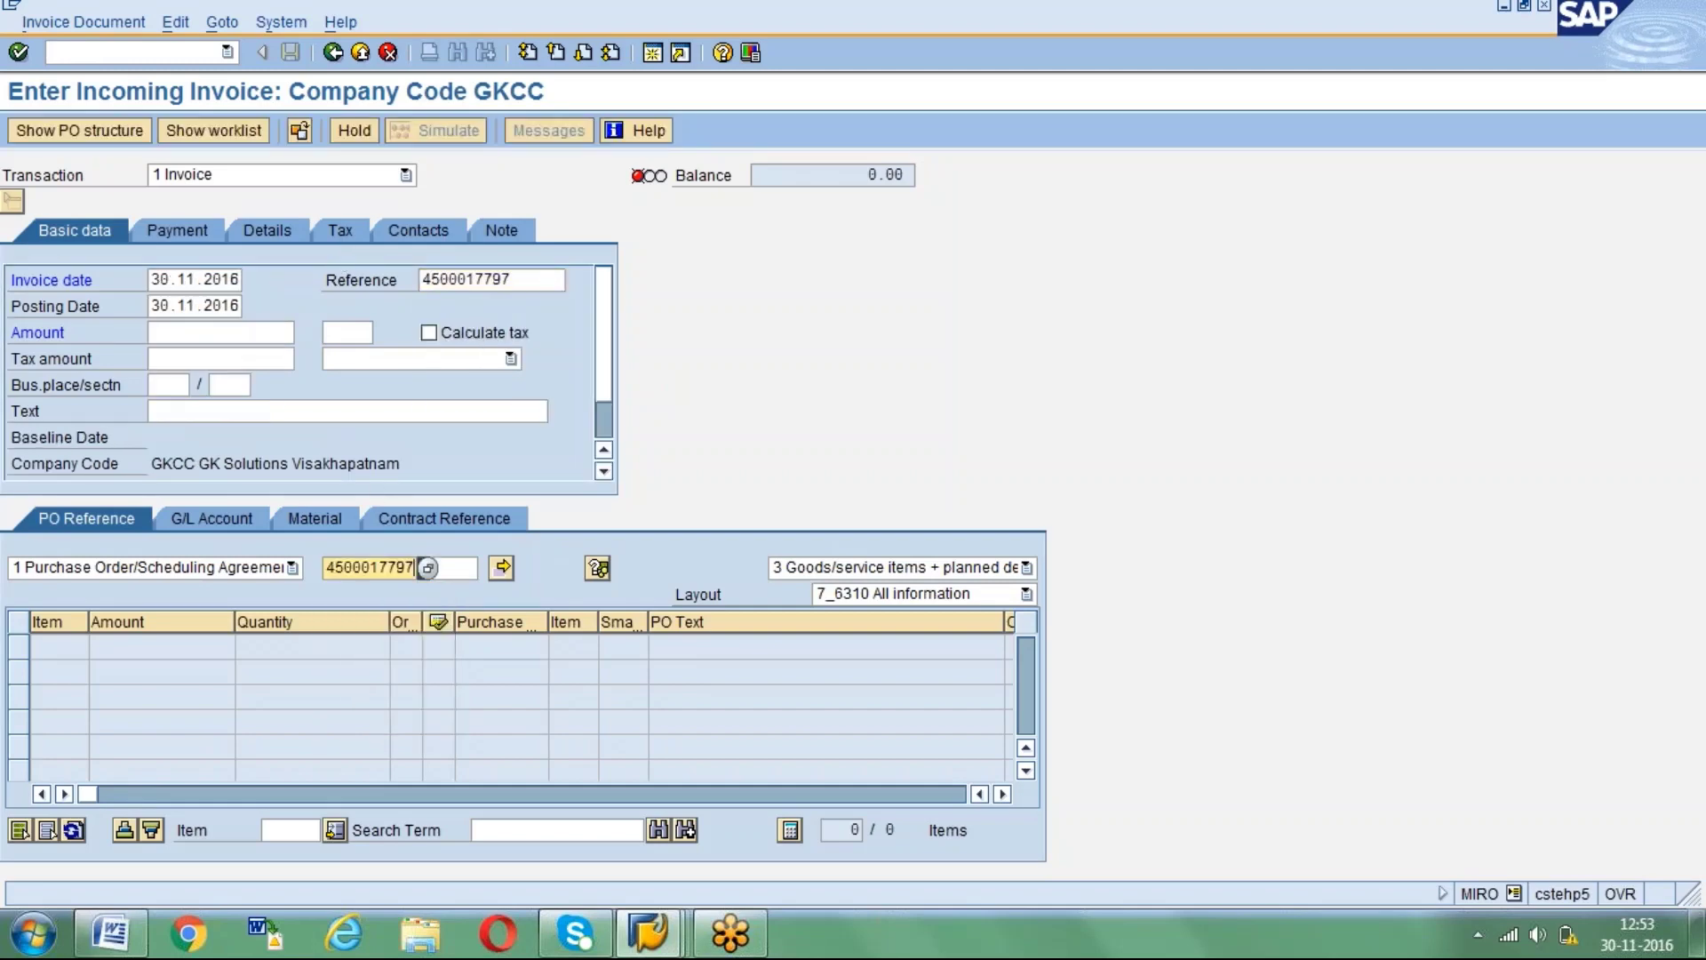
key("Return")
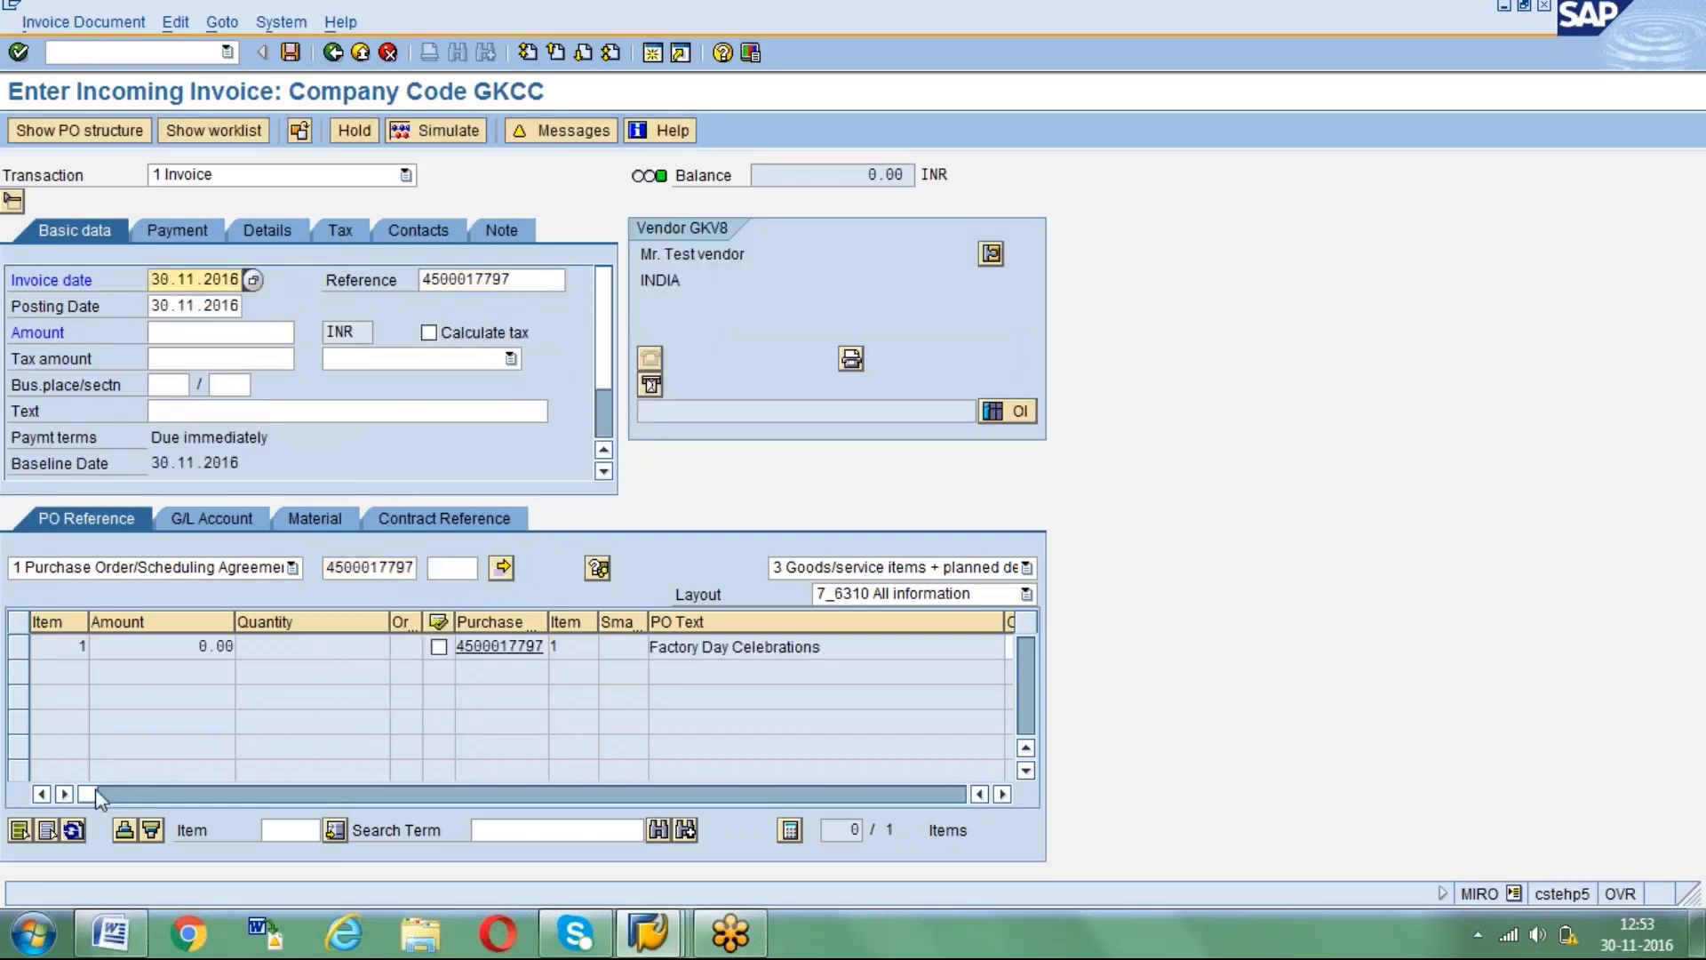
Assign tax code V0 (INPUT TAX@0%) to the Factory Day Celebrations invoice item.
left_click_drag(94, 788, 178, 783)
left_click(339, 647)
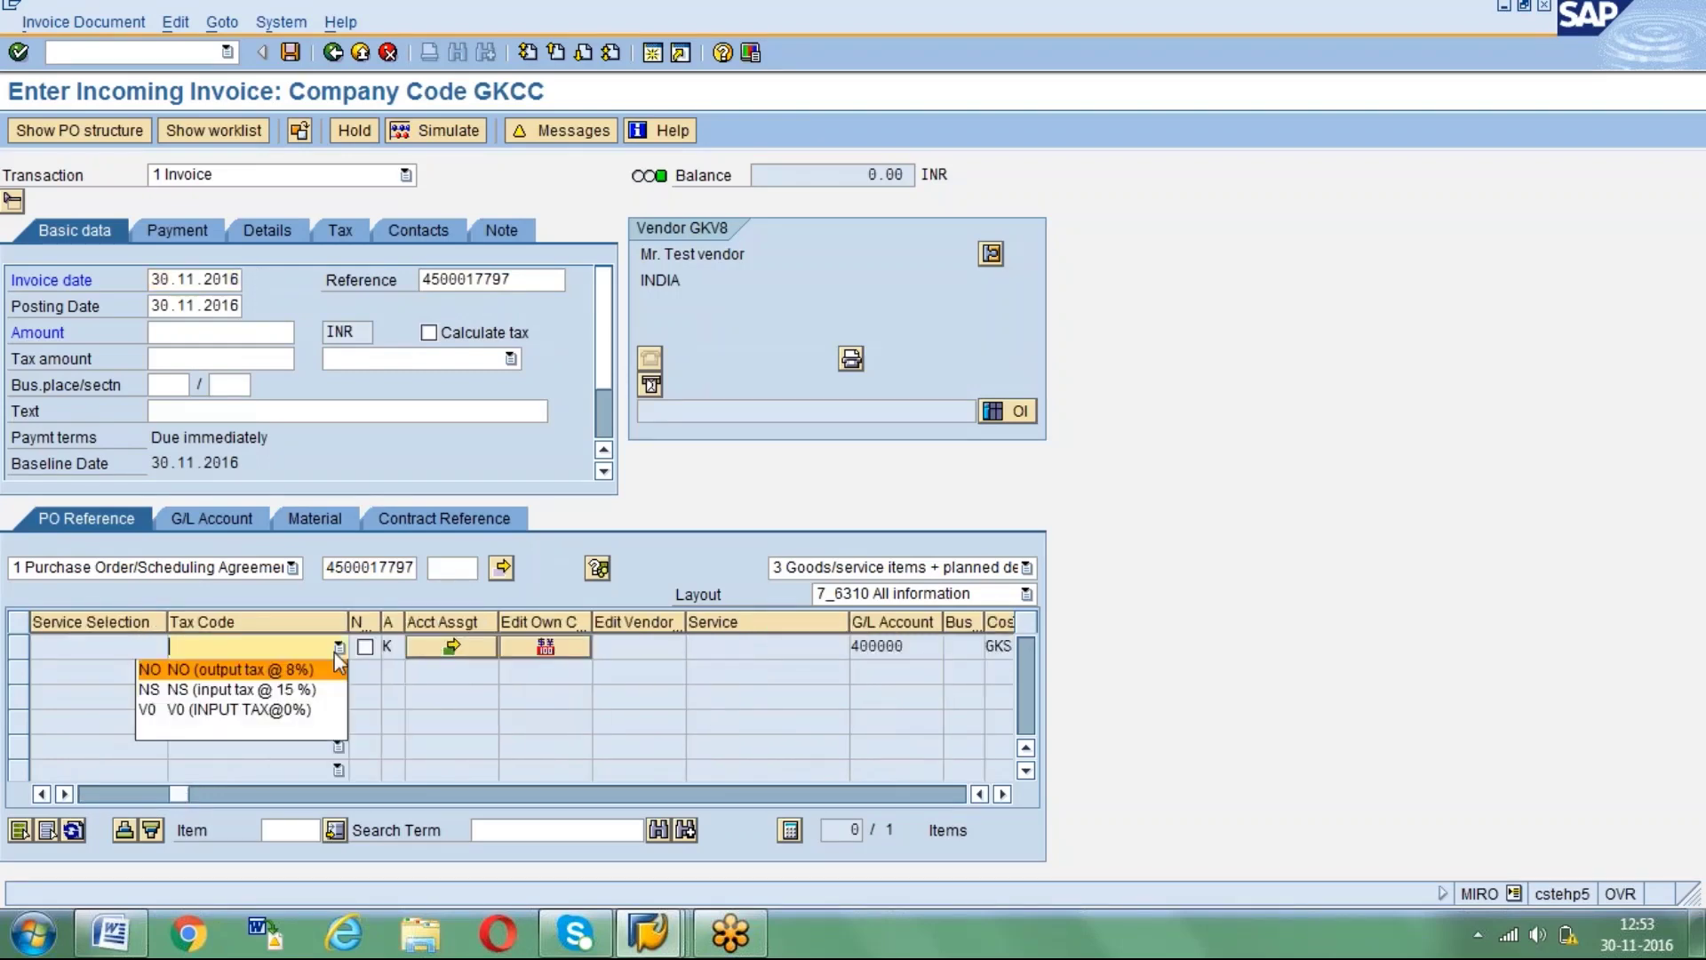
left_click(256, 708)
key("Return")
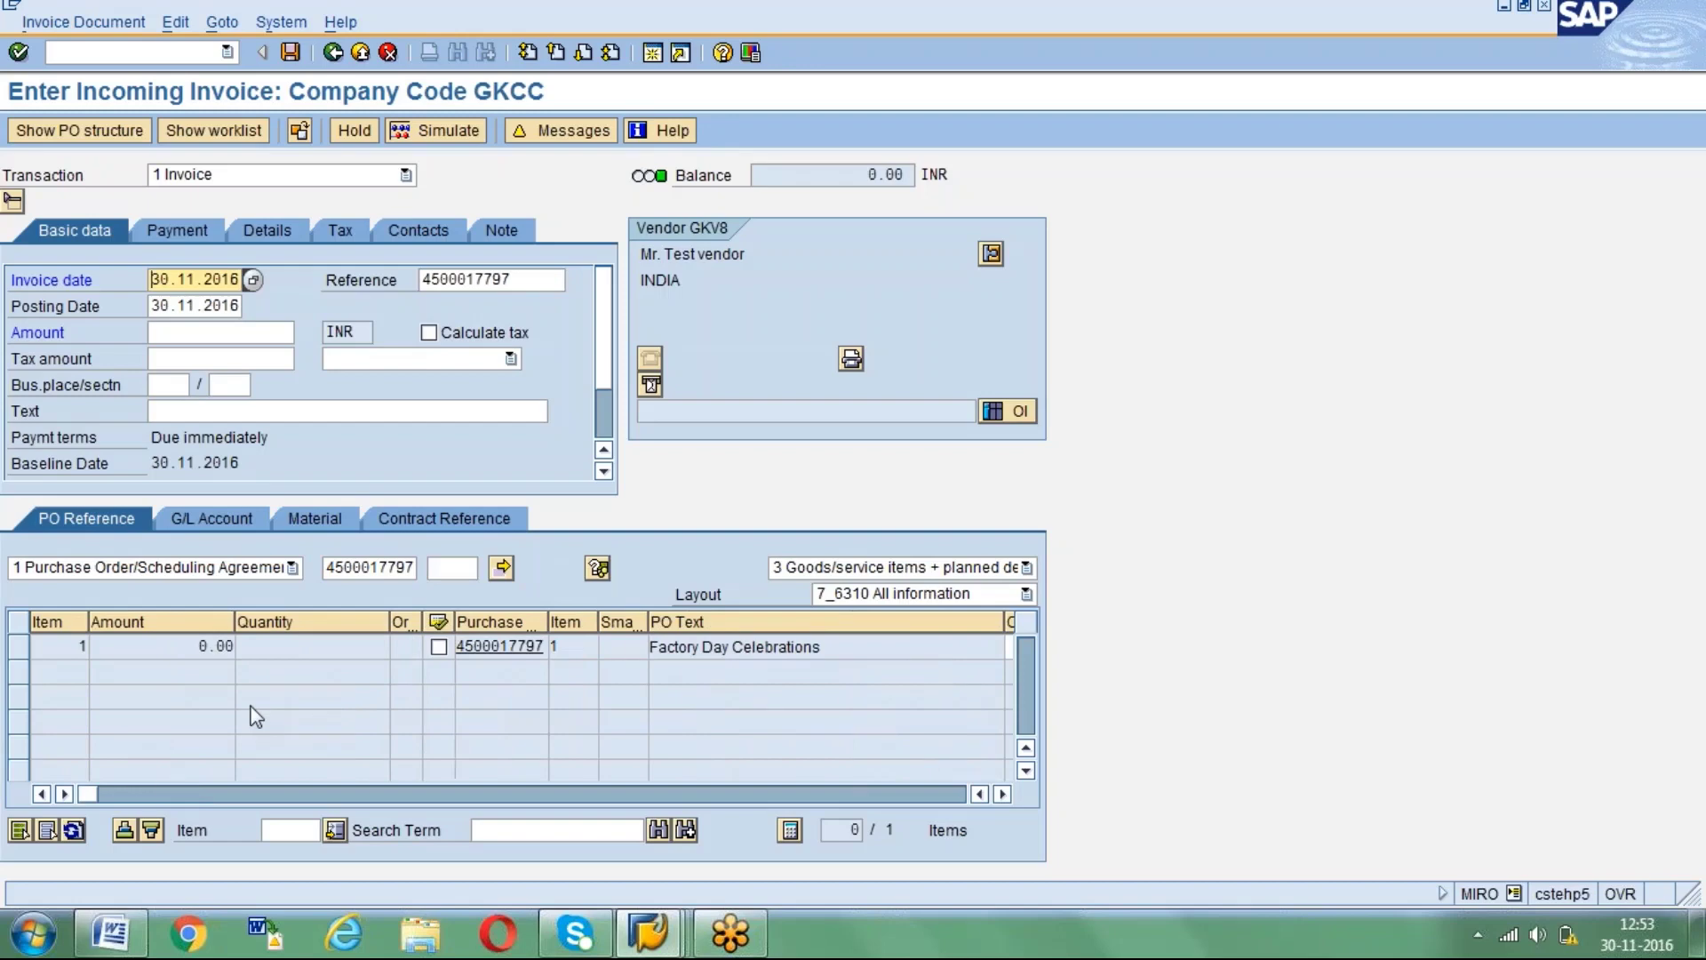
Assign an amount of 8000 to the Factory Day Celebrations item in its multiple account assignment, keeping G/L account 400000 and cost center GKSERVICE.
left_click_drag(93, 791, 195, 789)
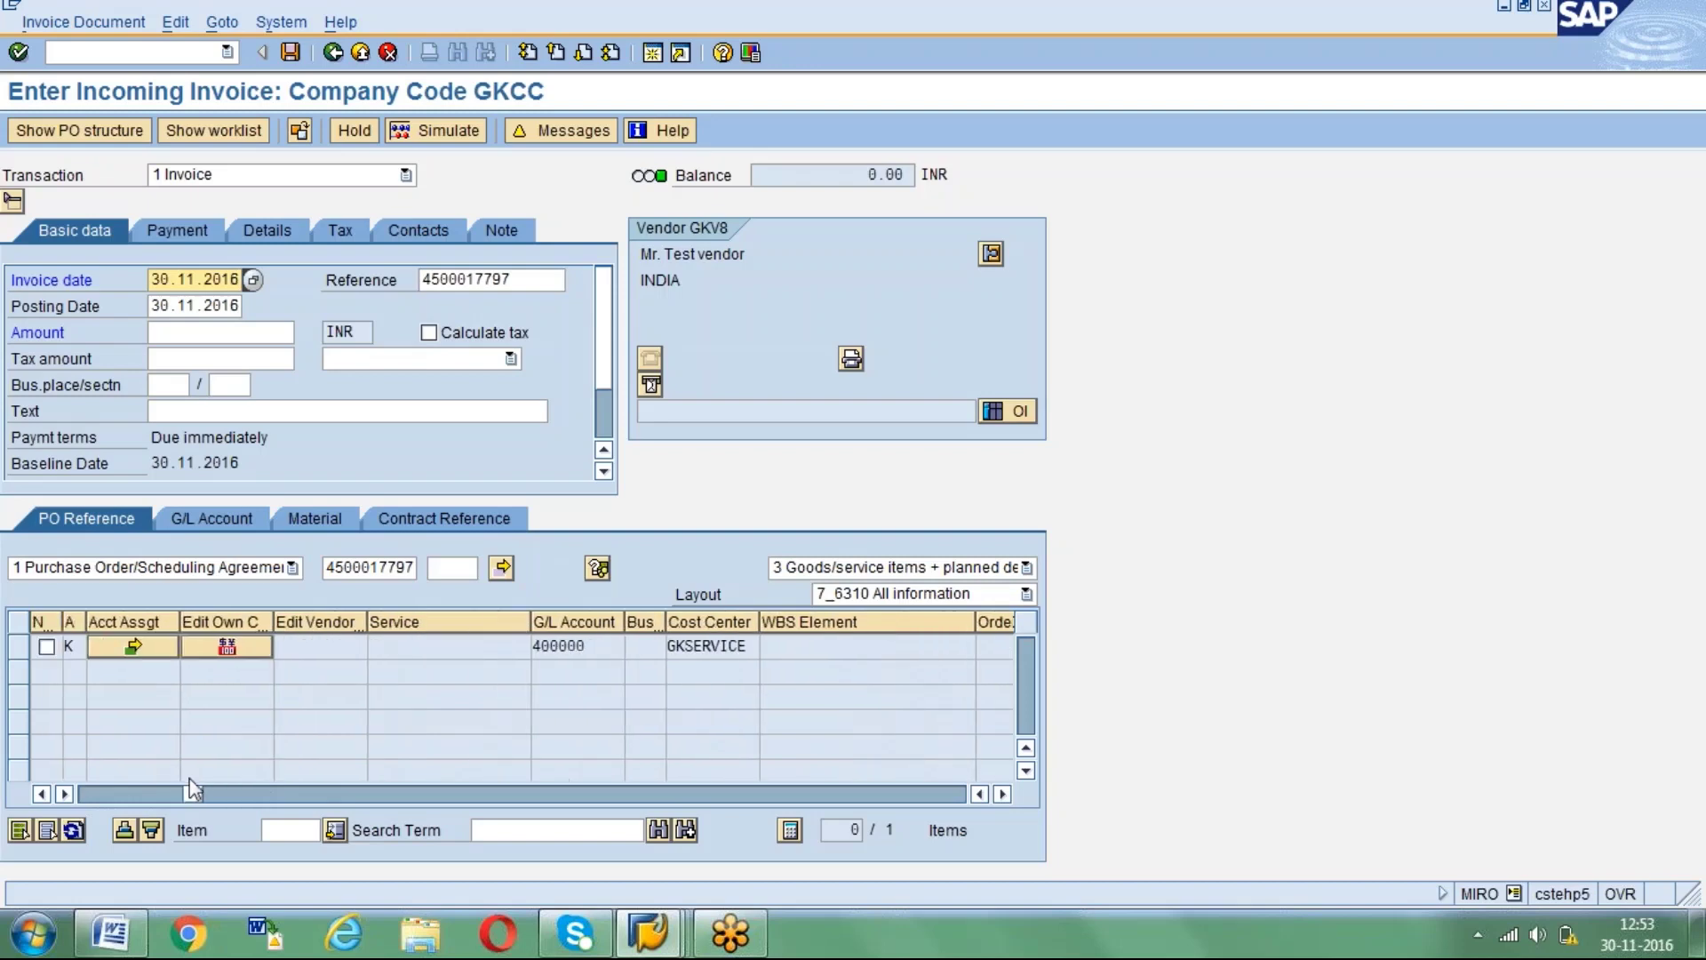
left_click(132, 647)
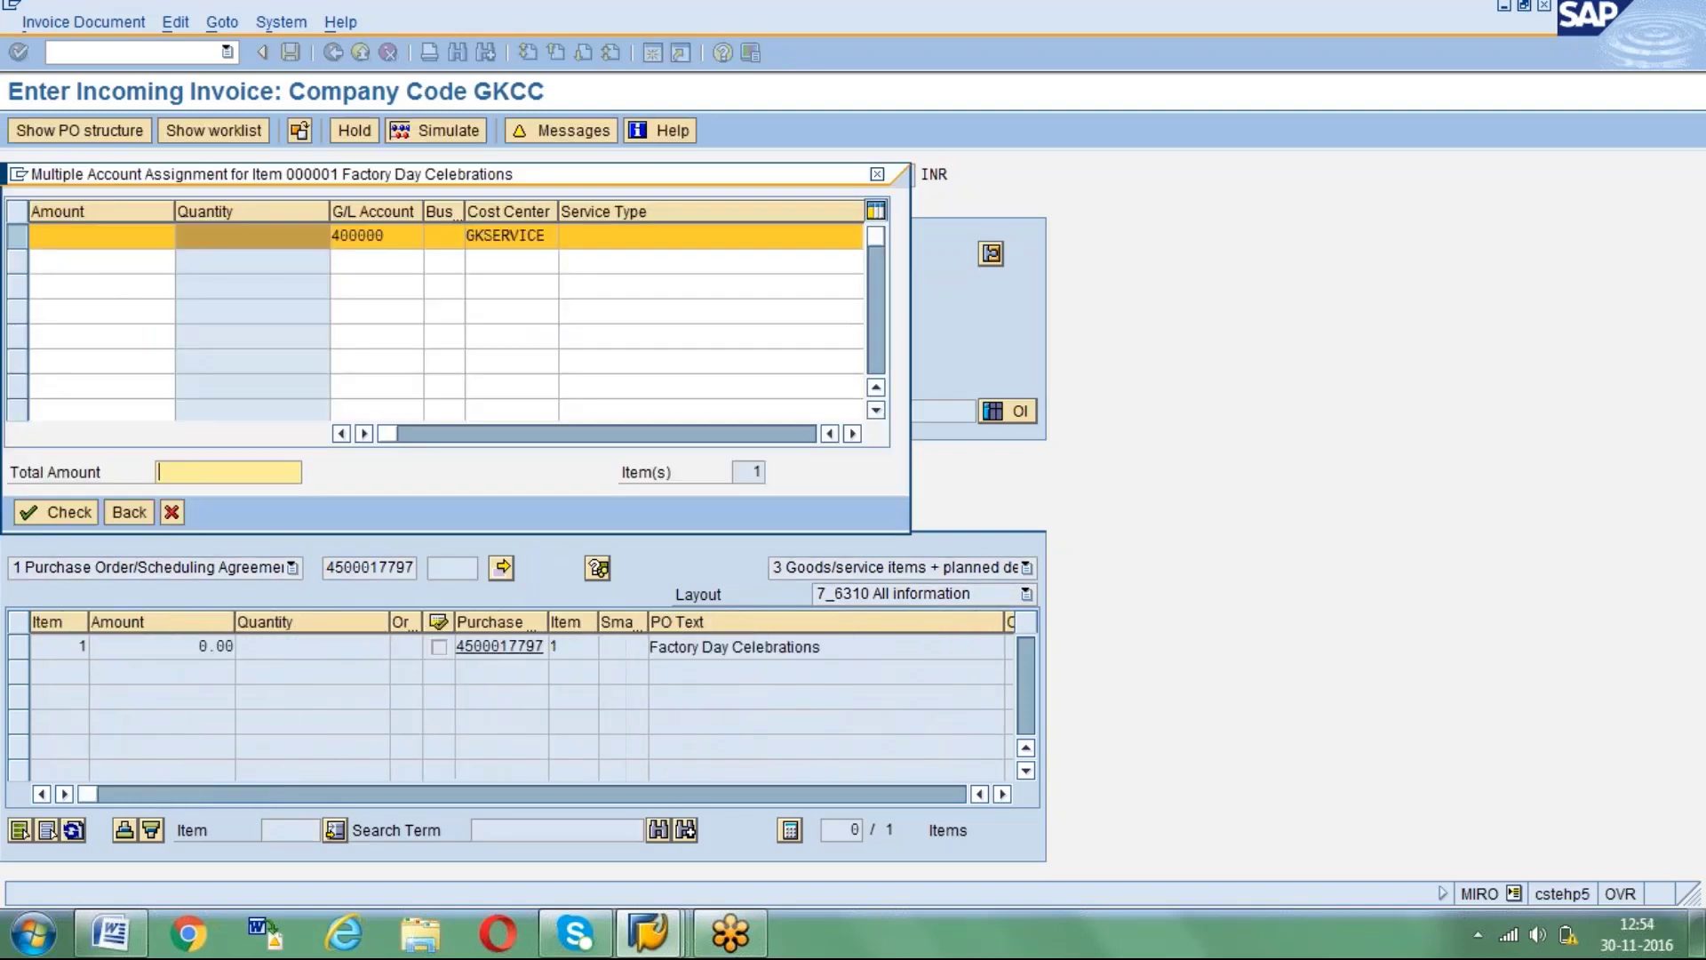
left_click(86, 236)
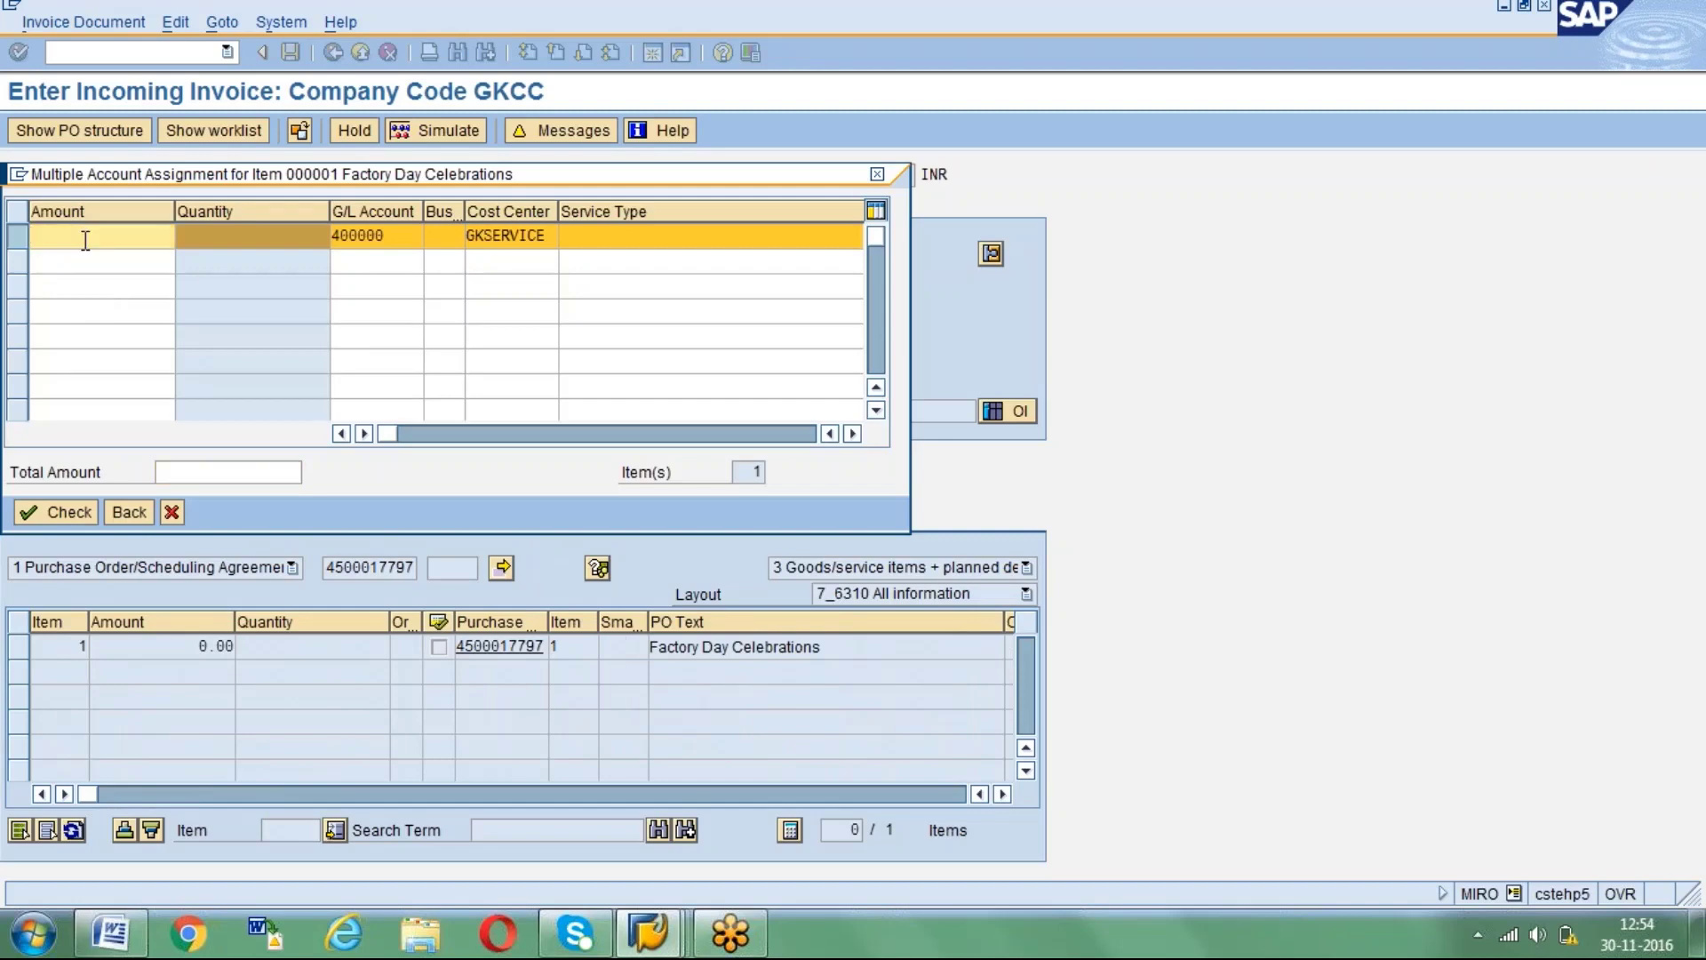
type("8")
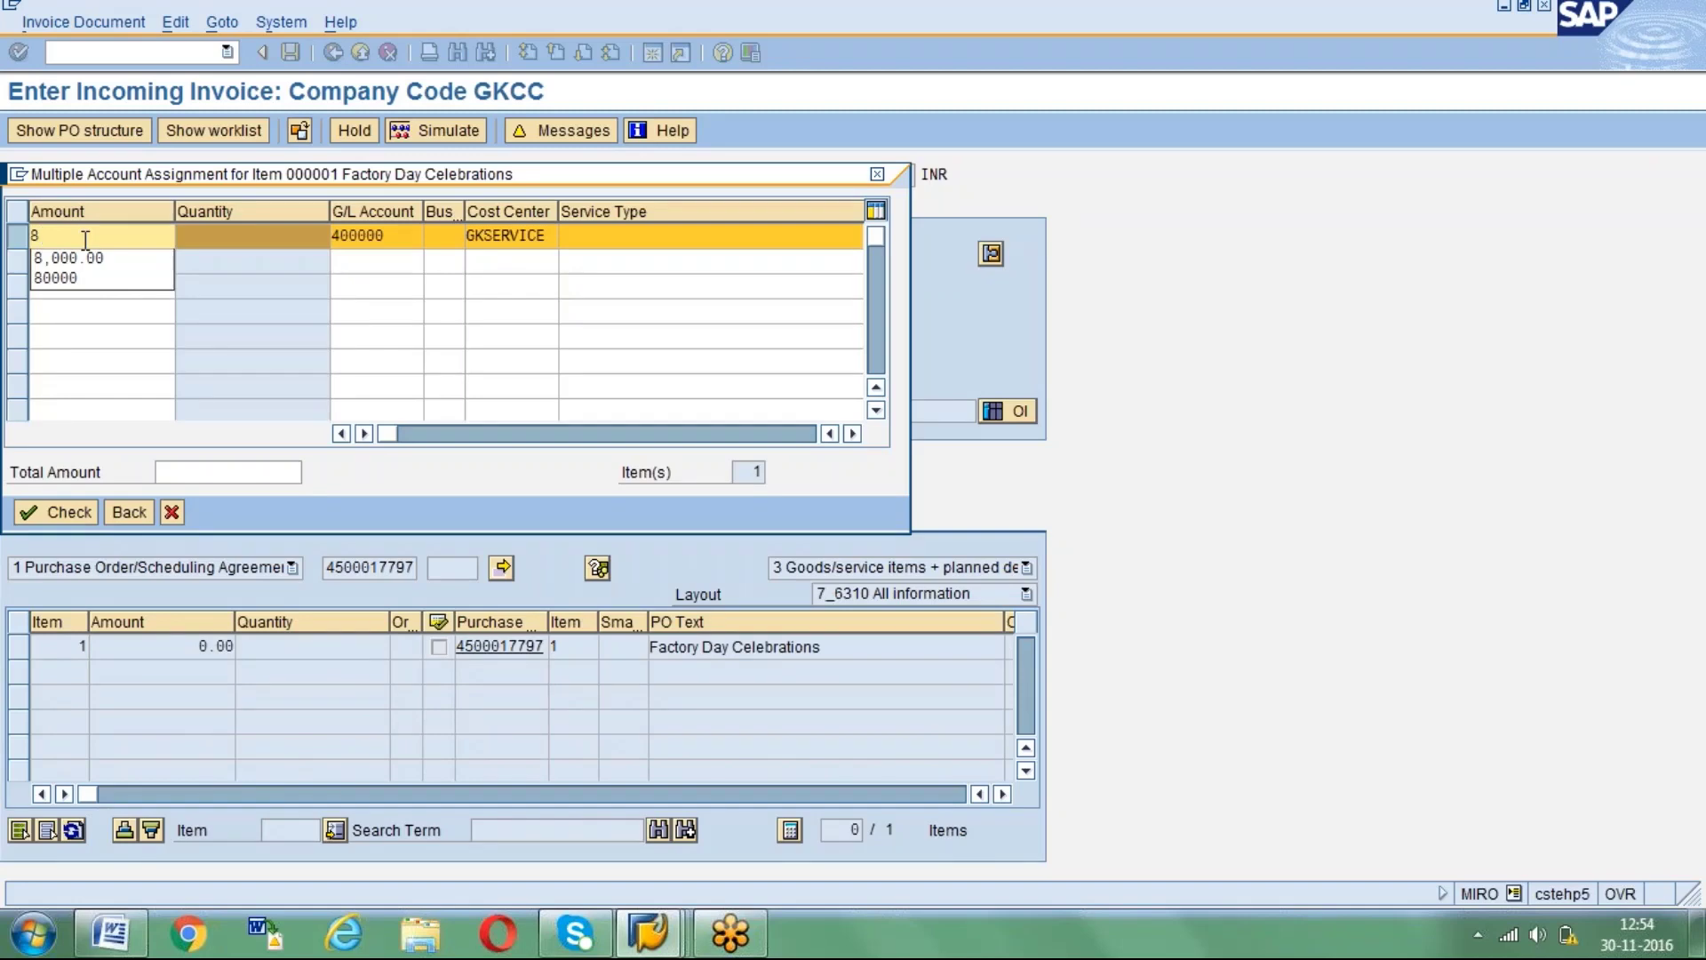
type("000")
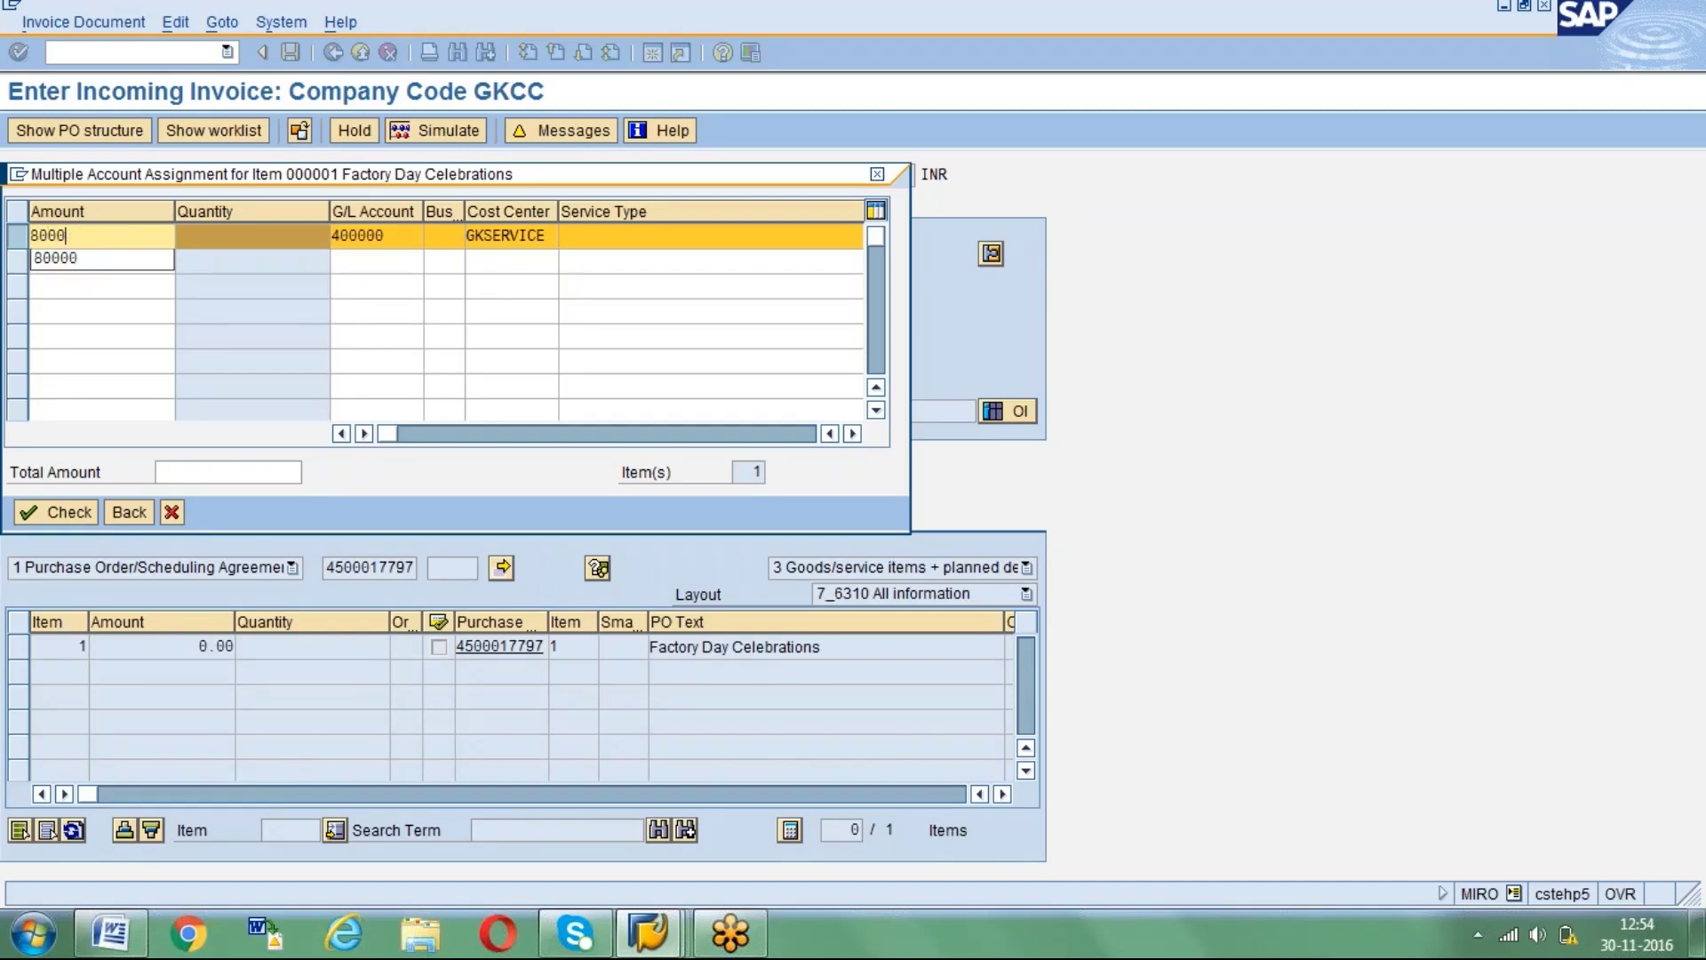
key("Return")
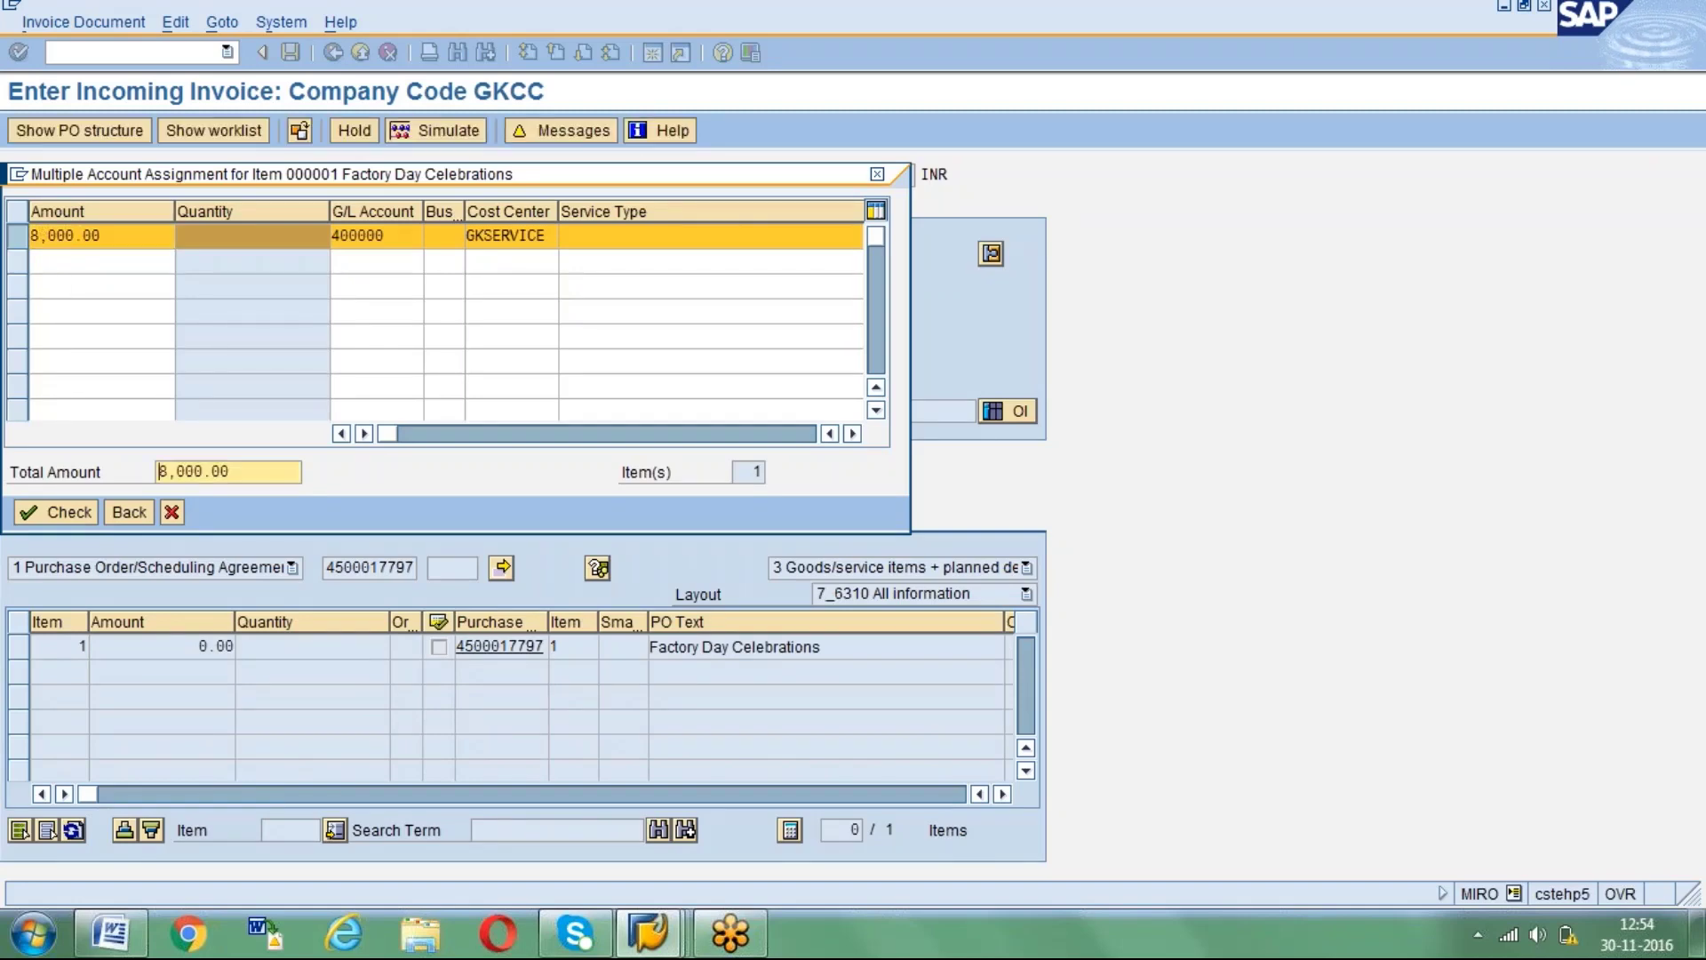
left_click(73, 517)
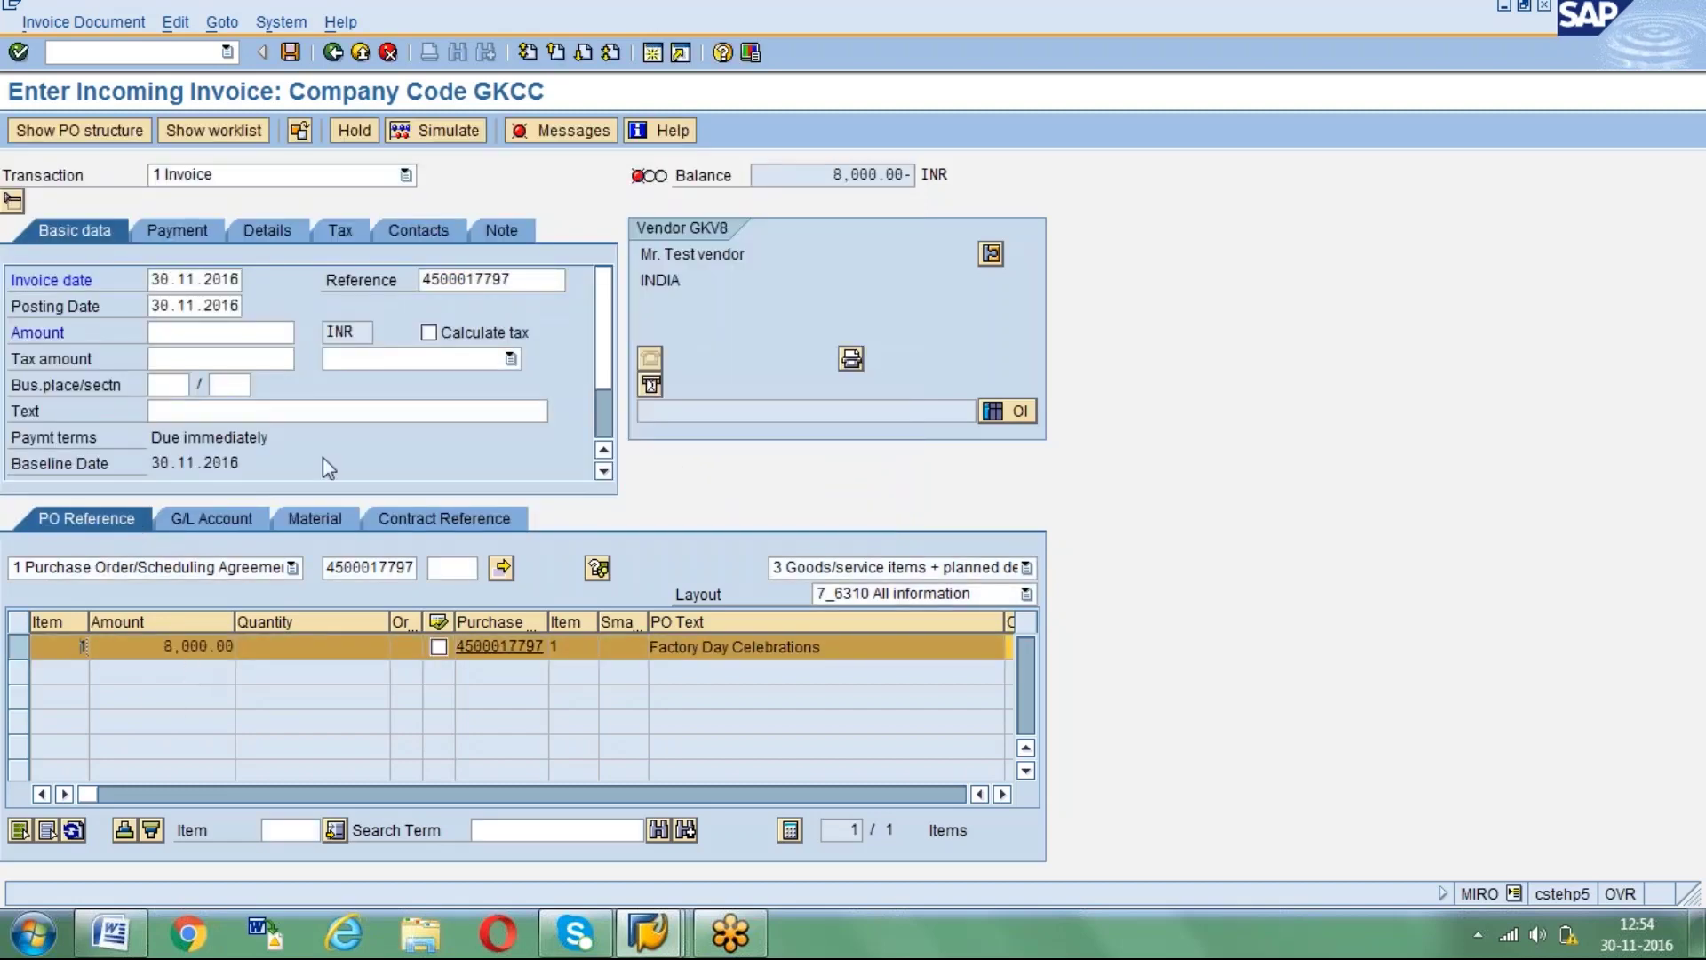
Turn on automatic tax calculation and set the invoice amount in the basic data to 8000 INR.
left_click(429, 333)
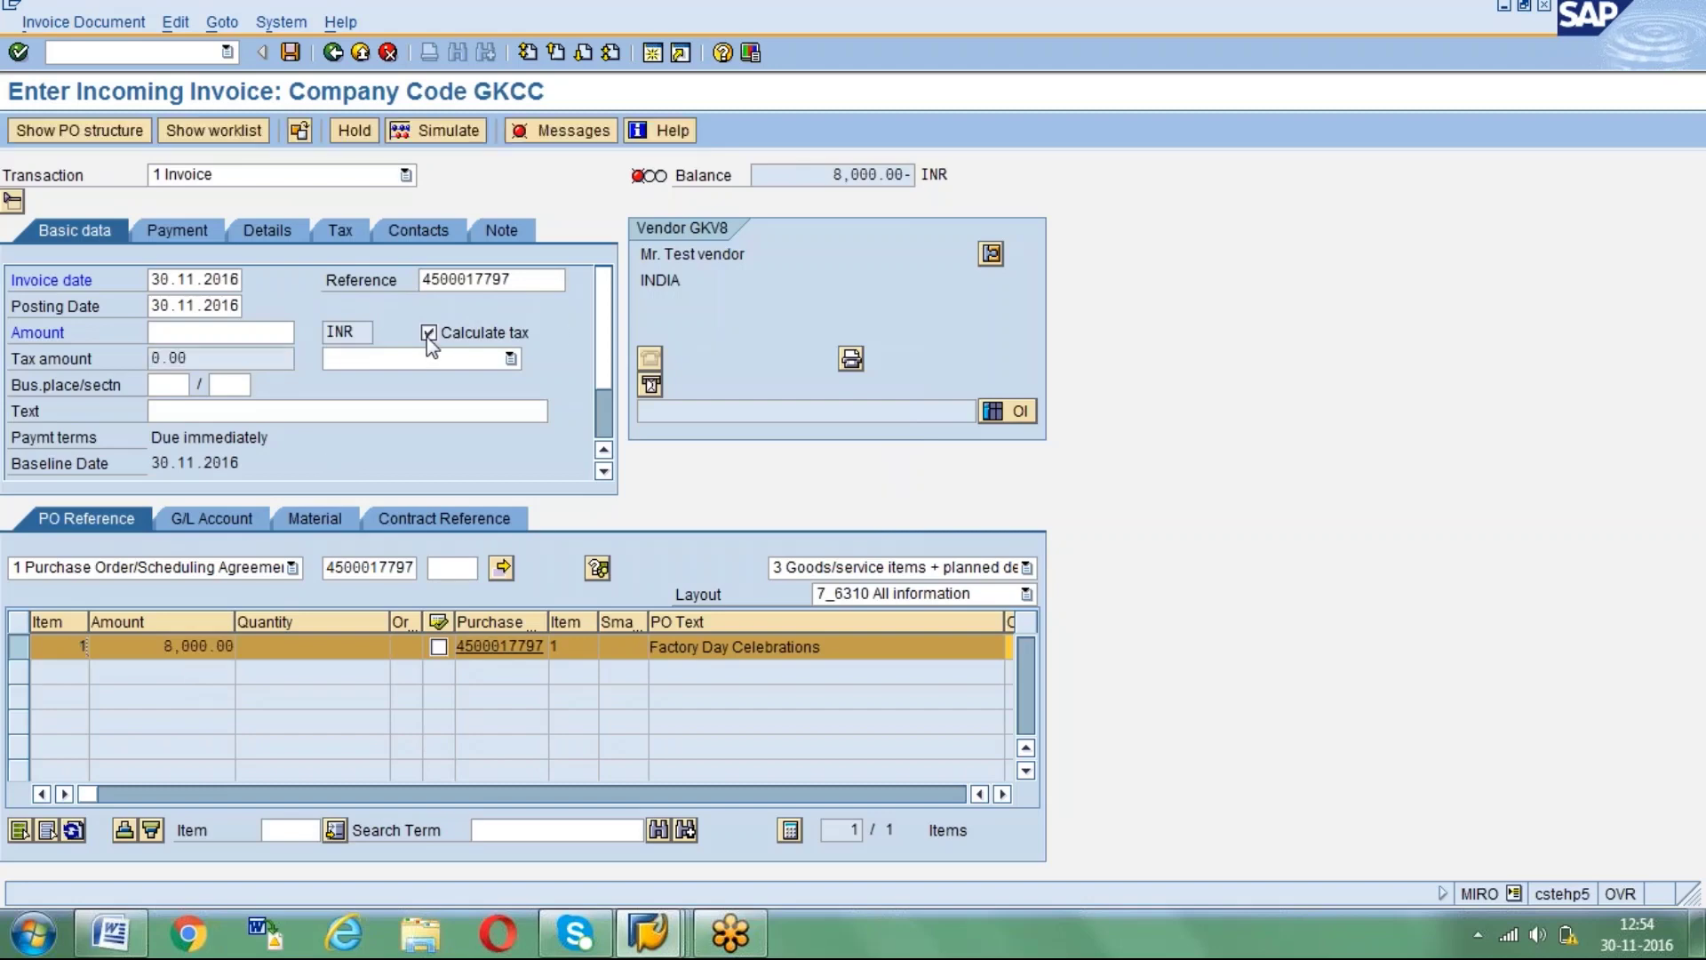
left_click(242, 331)
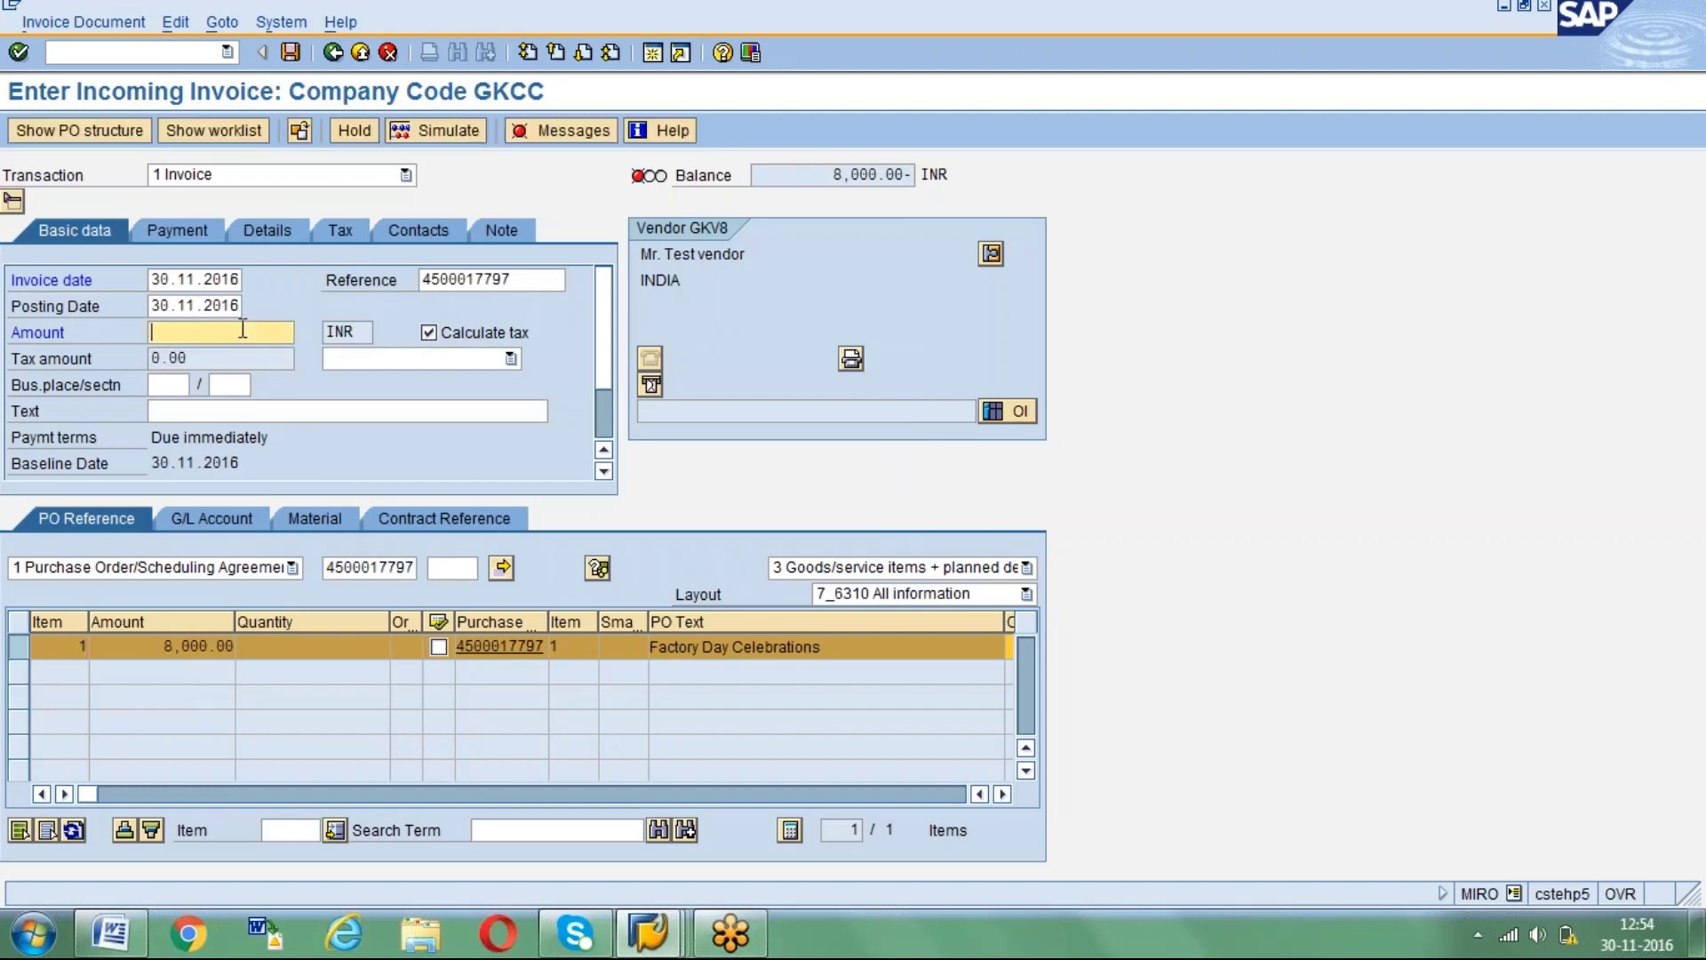
type("8000")
key("Return")
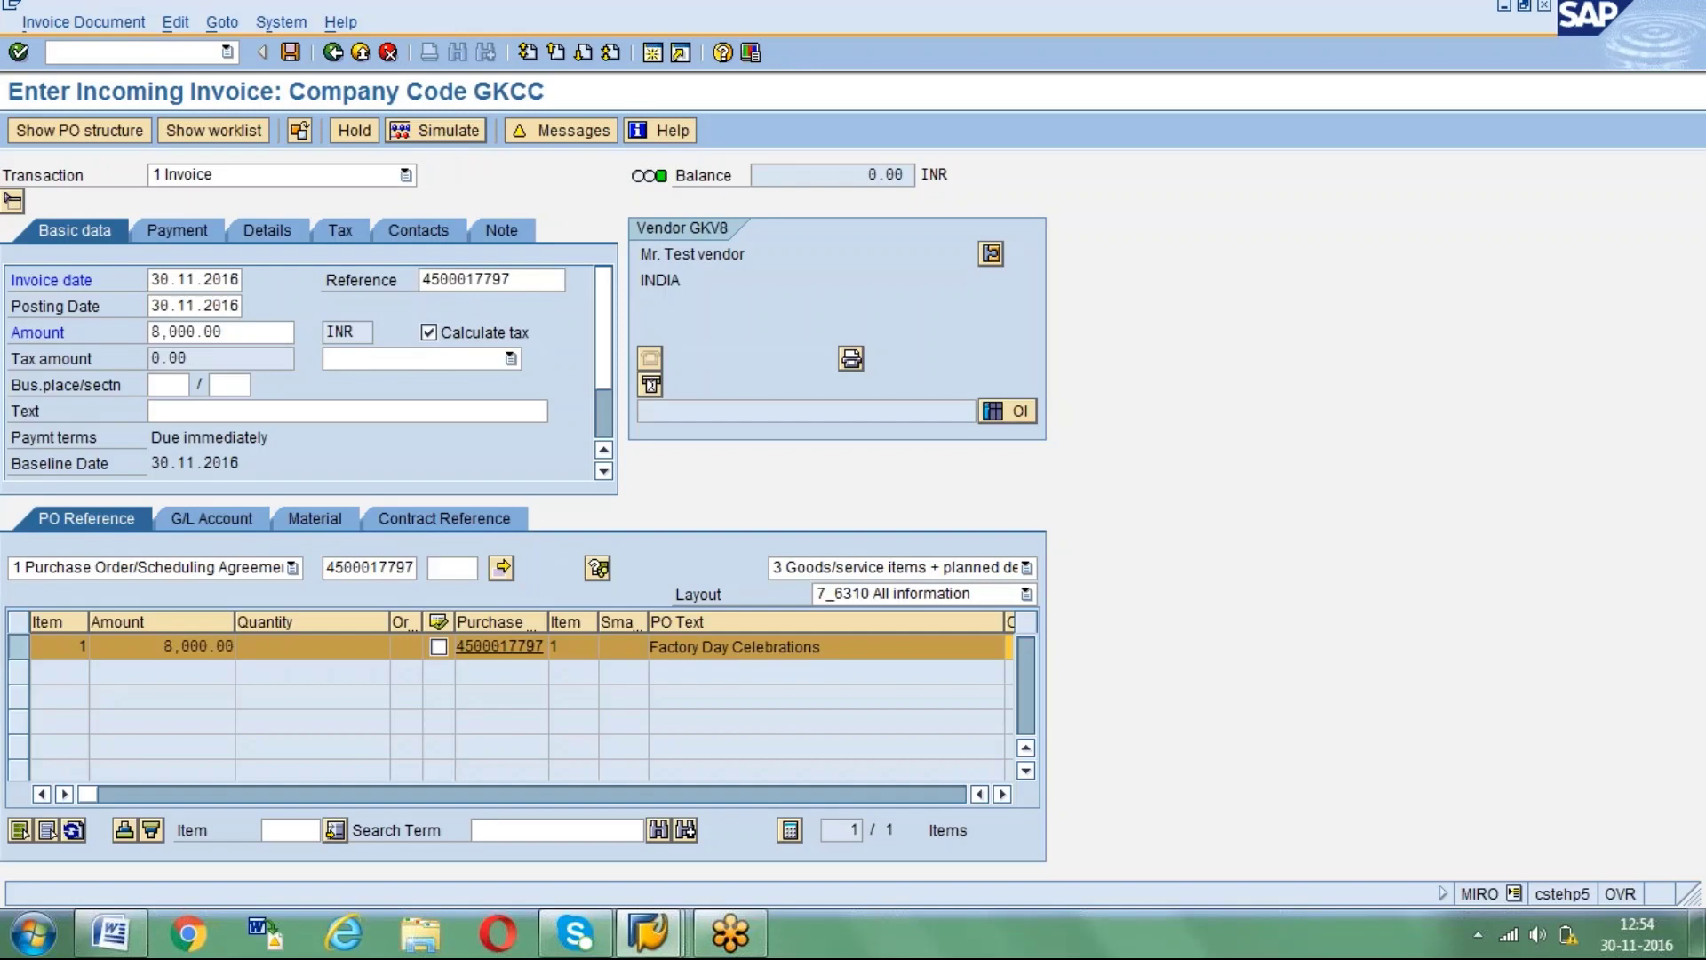
Simulate the Factory Day Celebrations invoice to check its entries, return to it and post it.
left_click(435, 130)
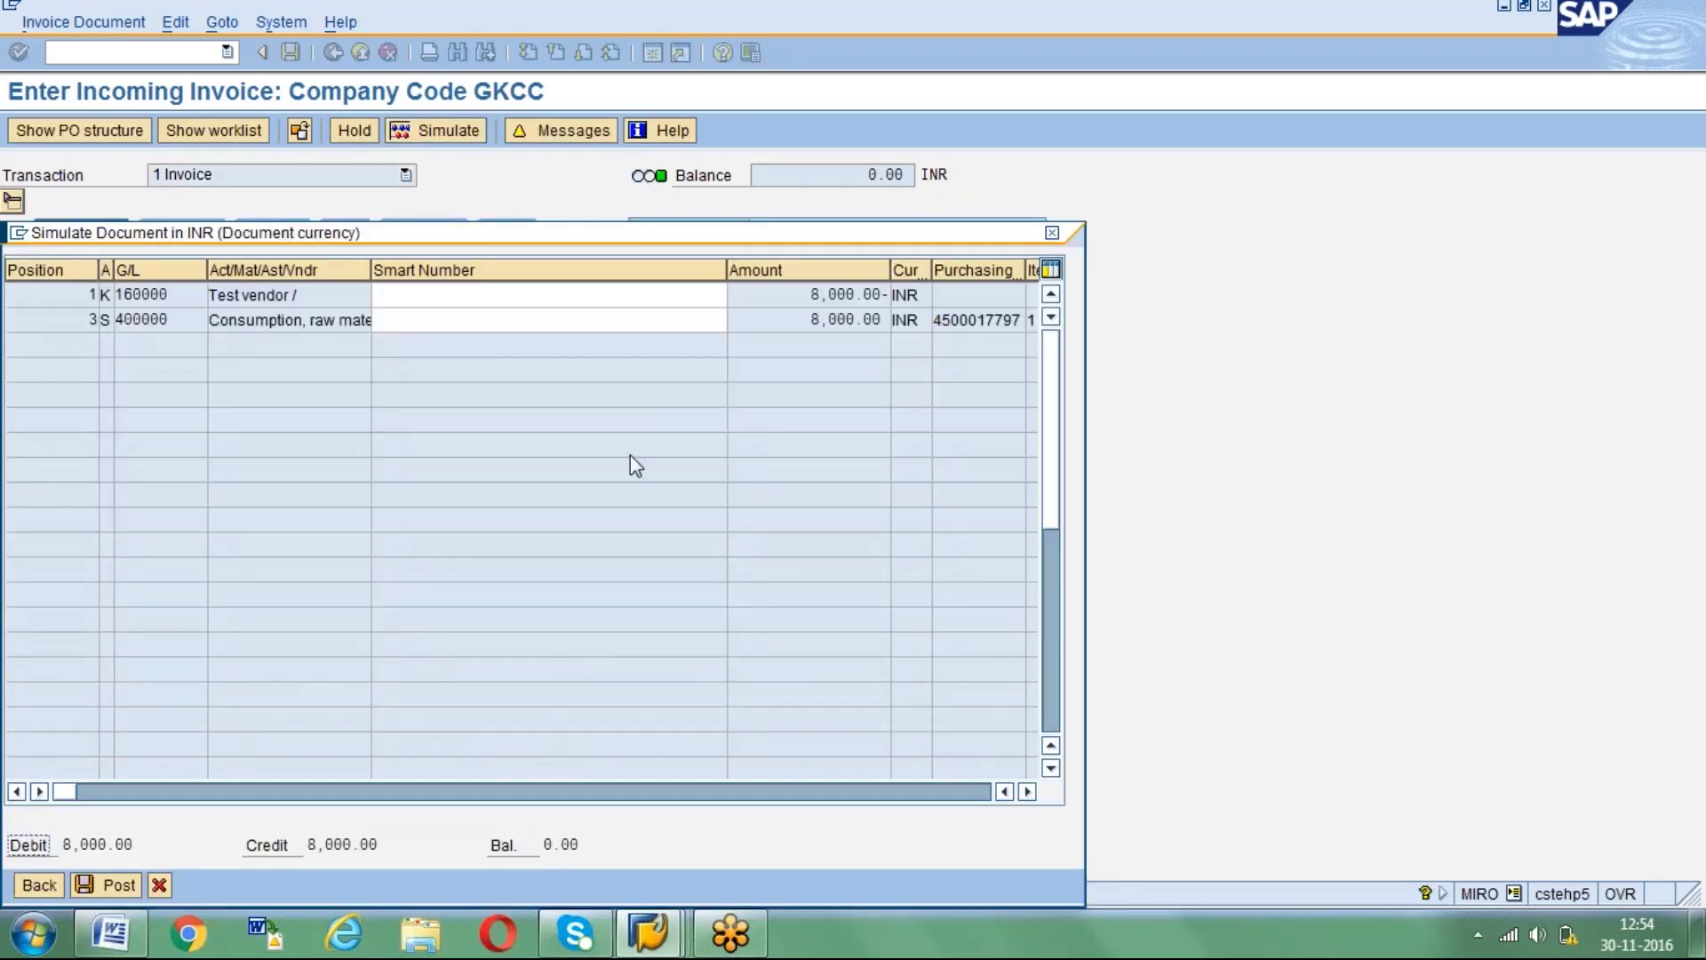
left_click(36, 885)
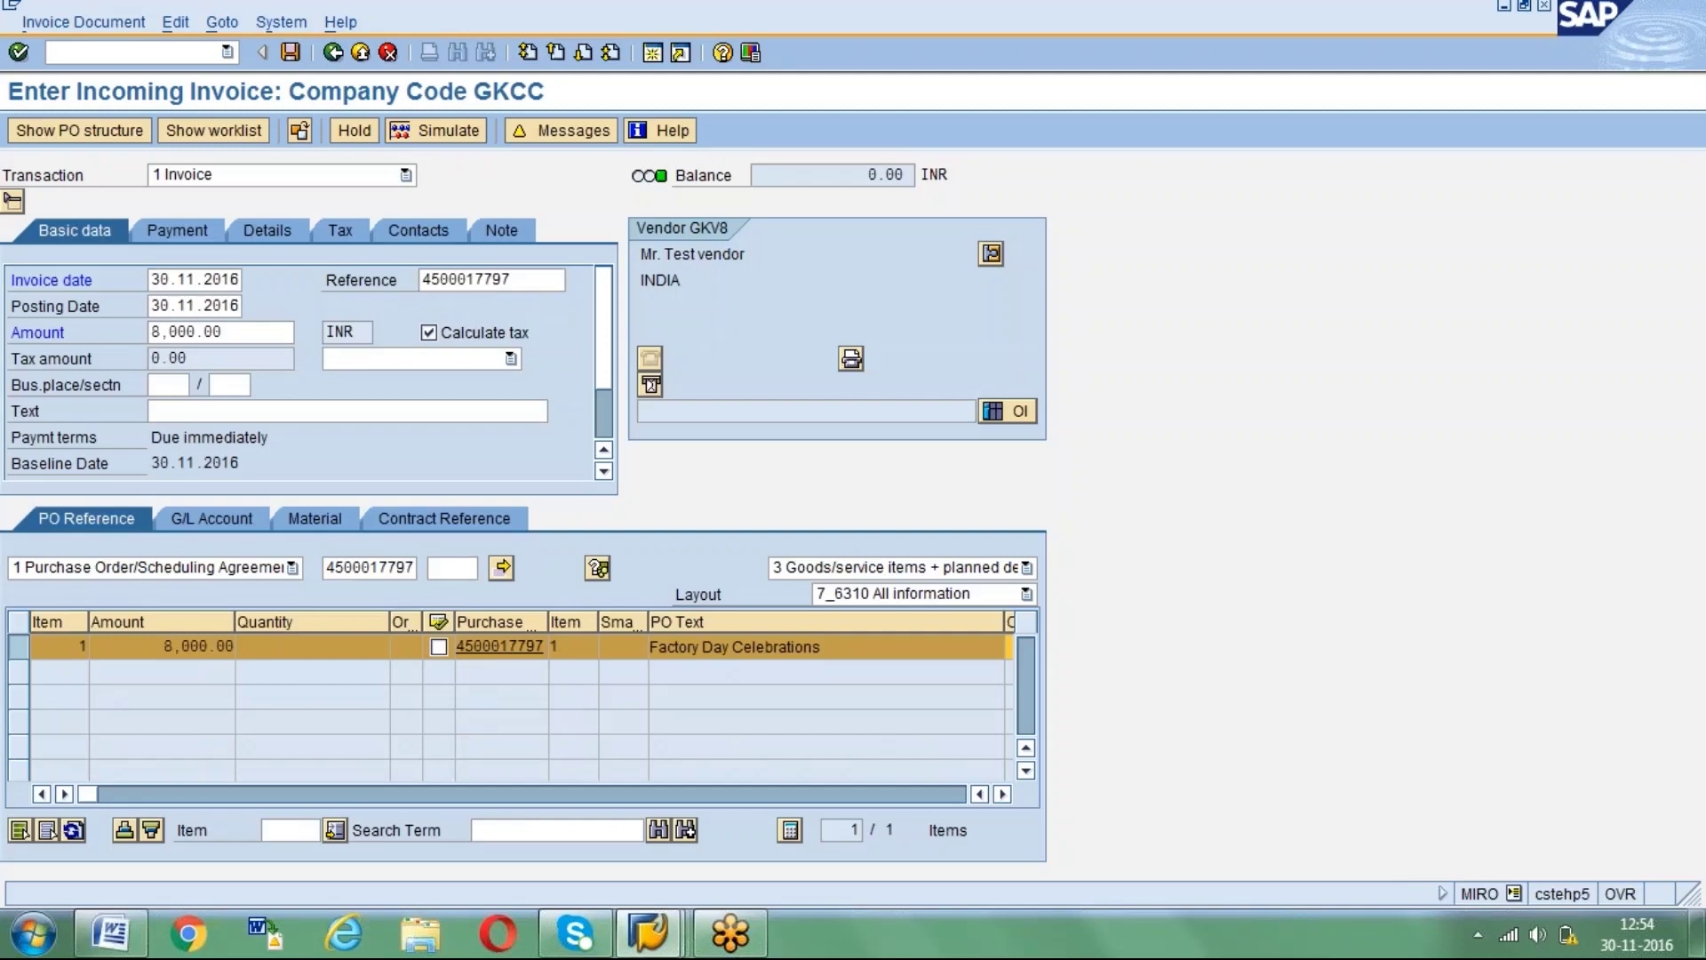
key("ctrl+s")
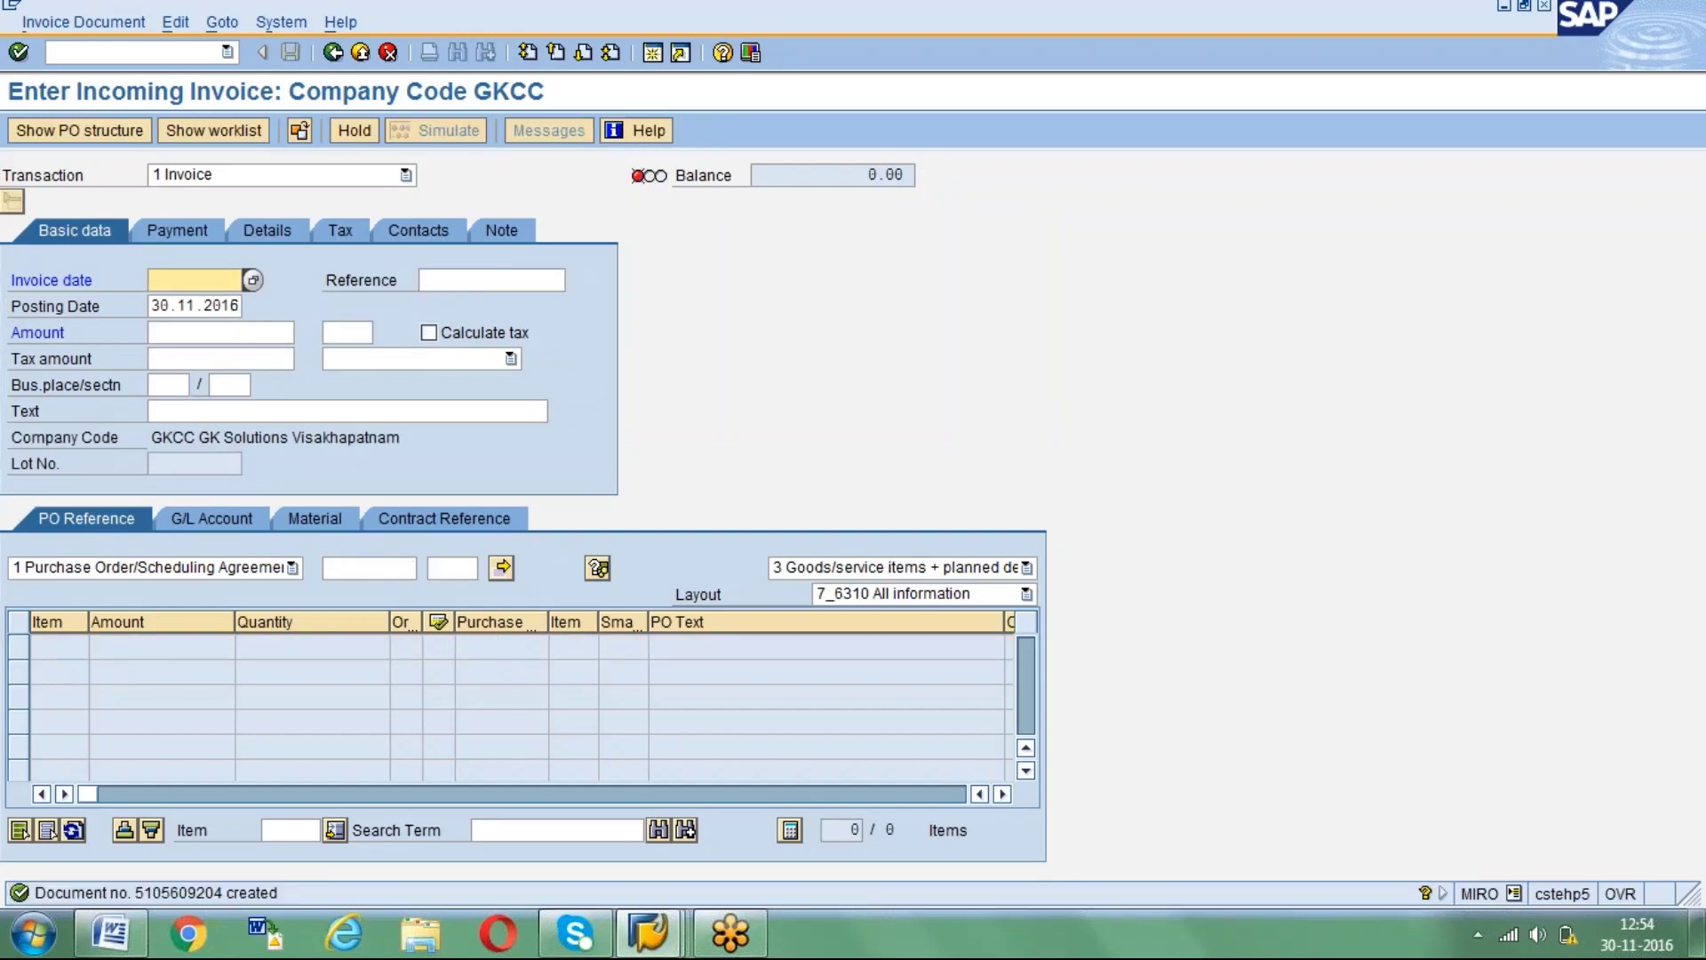
Display the purchase order history of the Factory Day Celebrations item in the purchase order session.
key("alt+Tab")
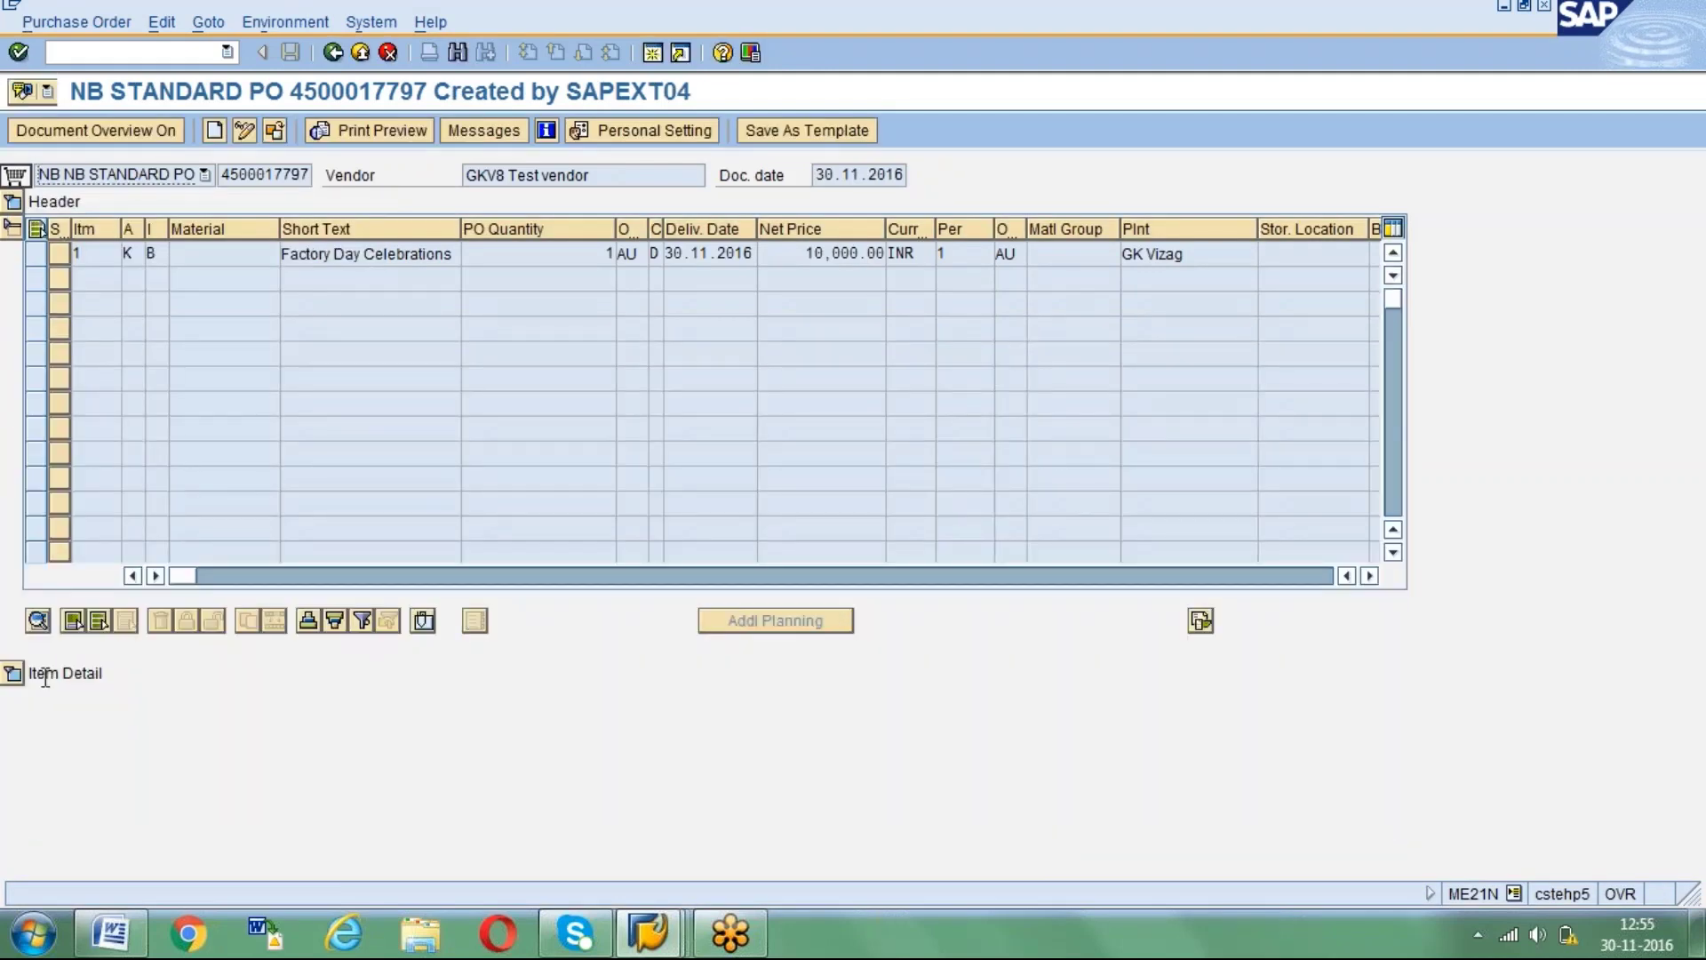
left_click(13, 675)
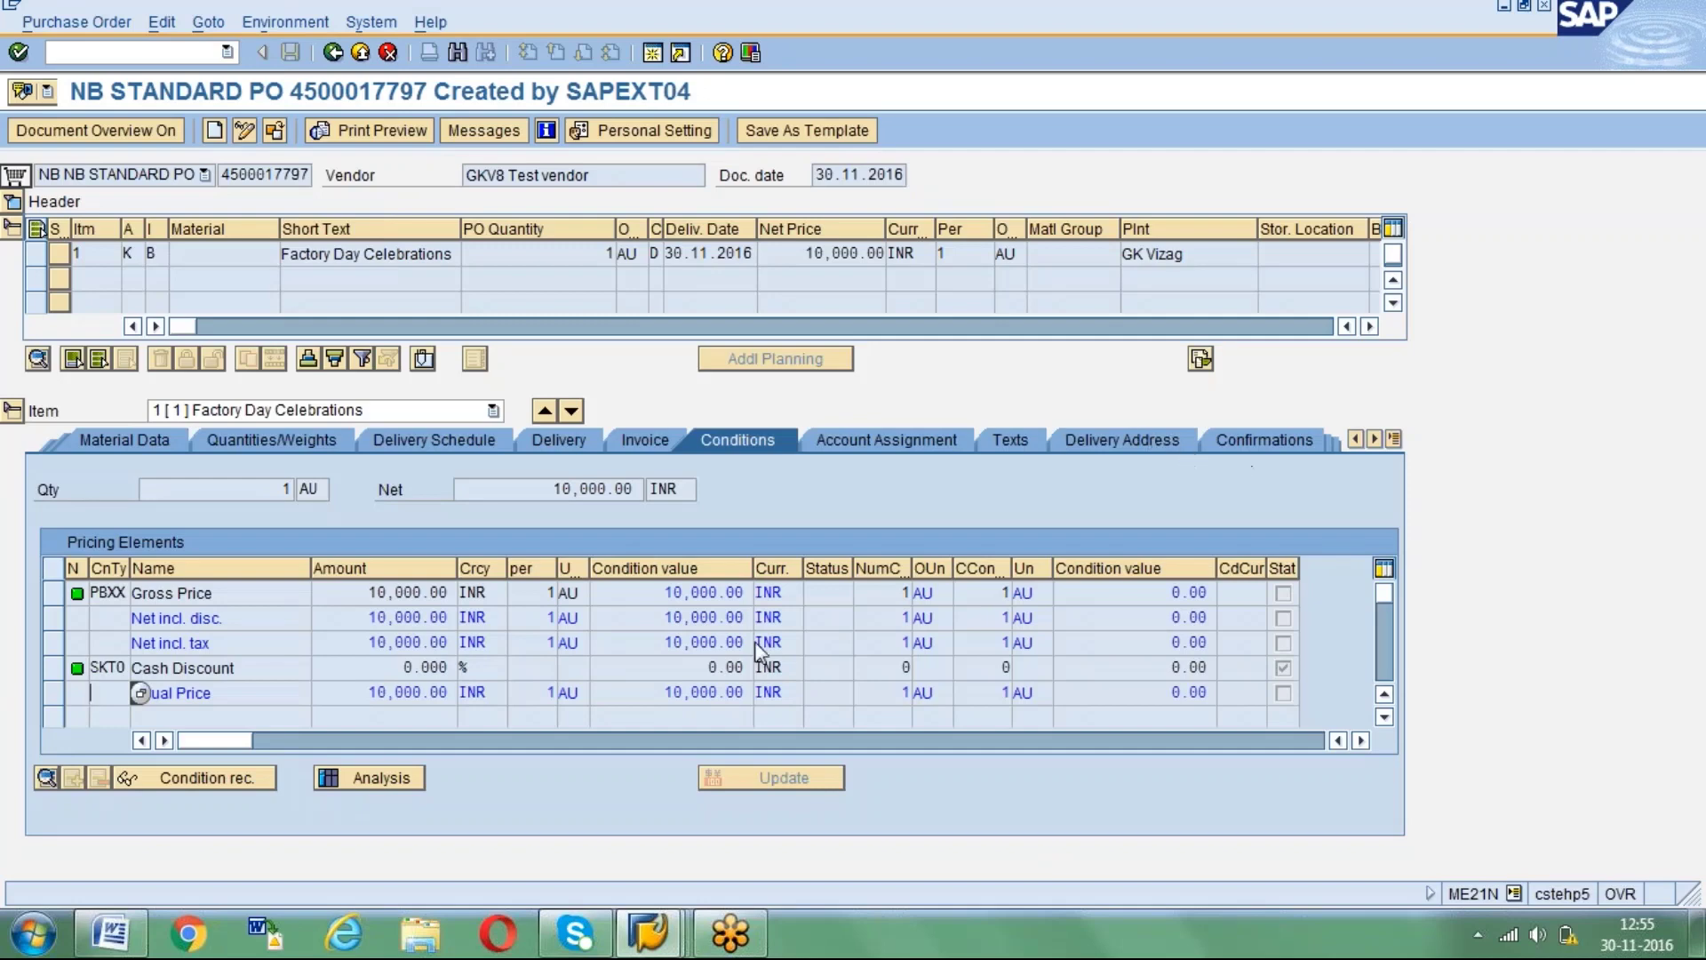
left_click_drag(200, 743, 355, 744)
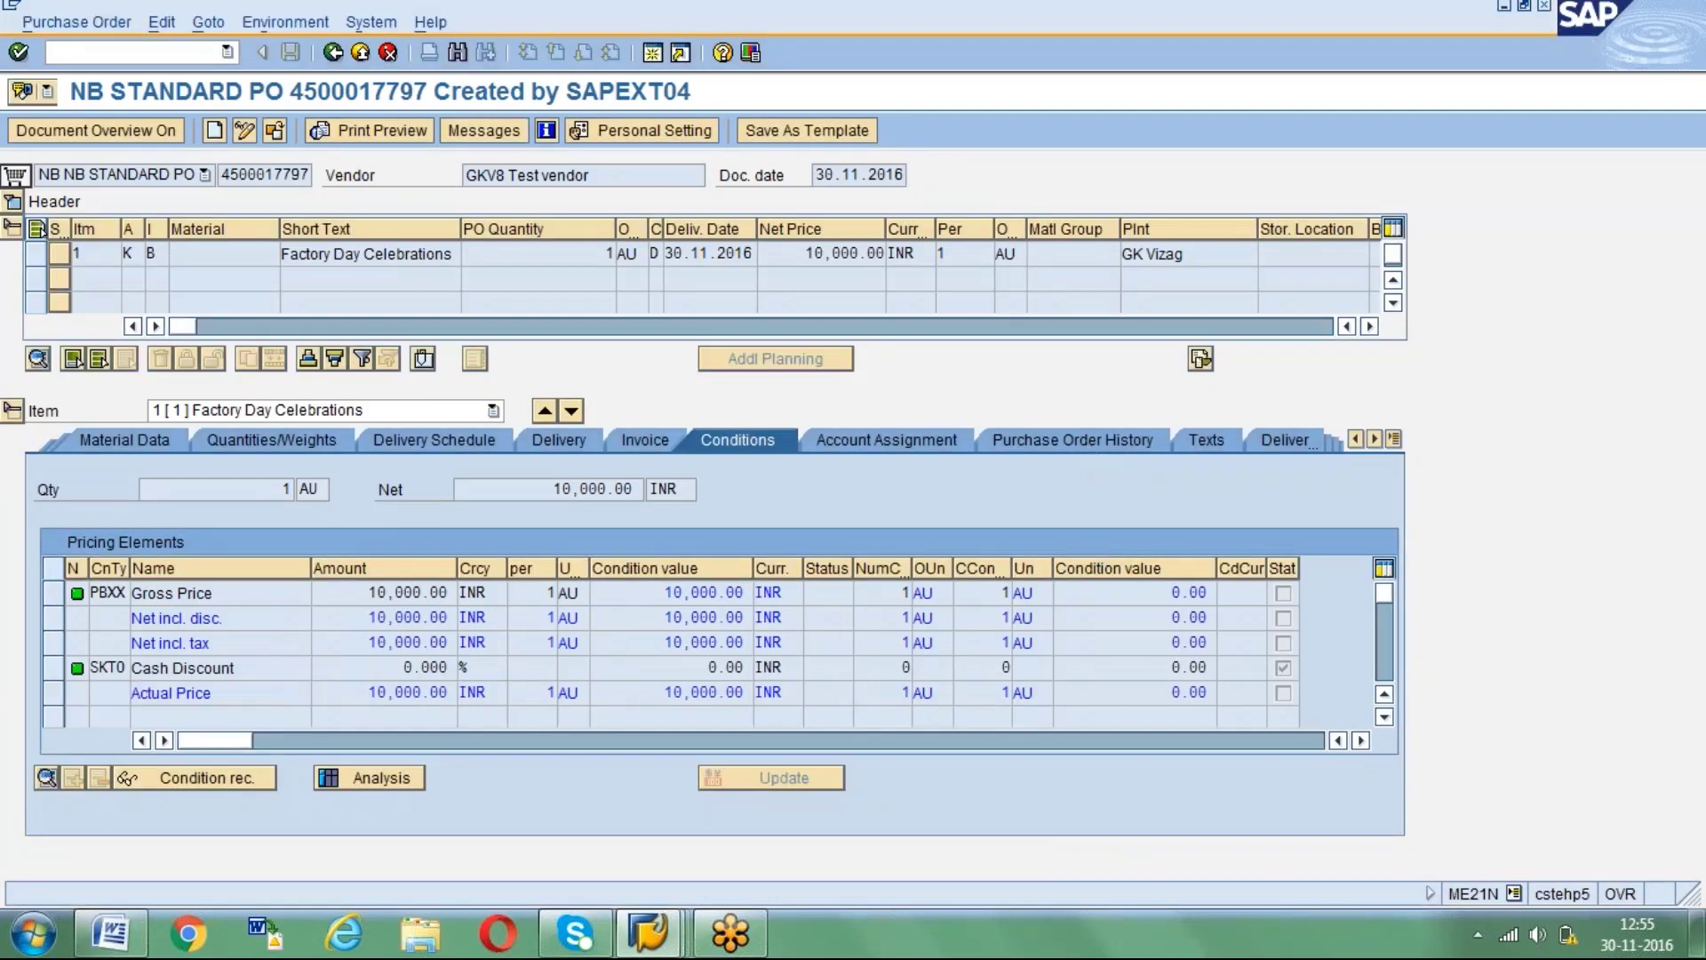
left_click(1072, 439)
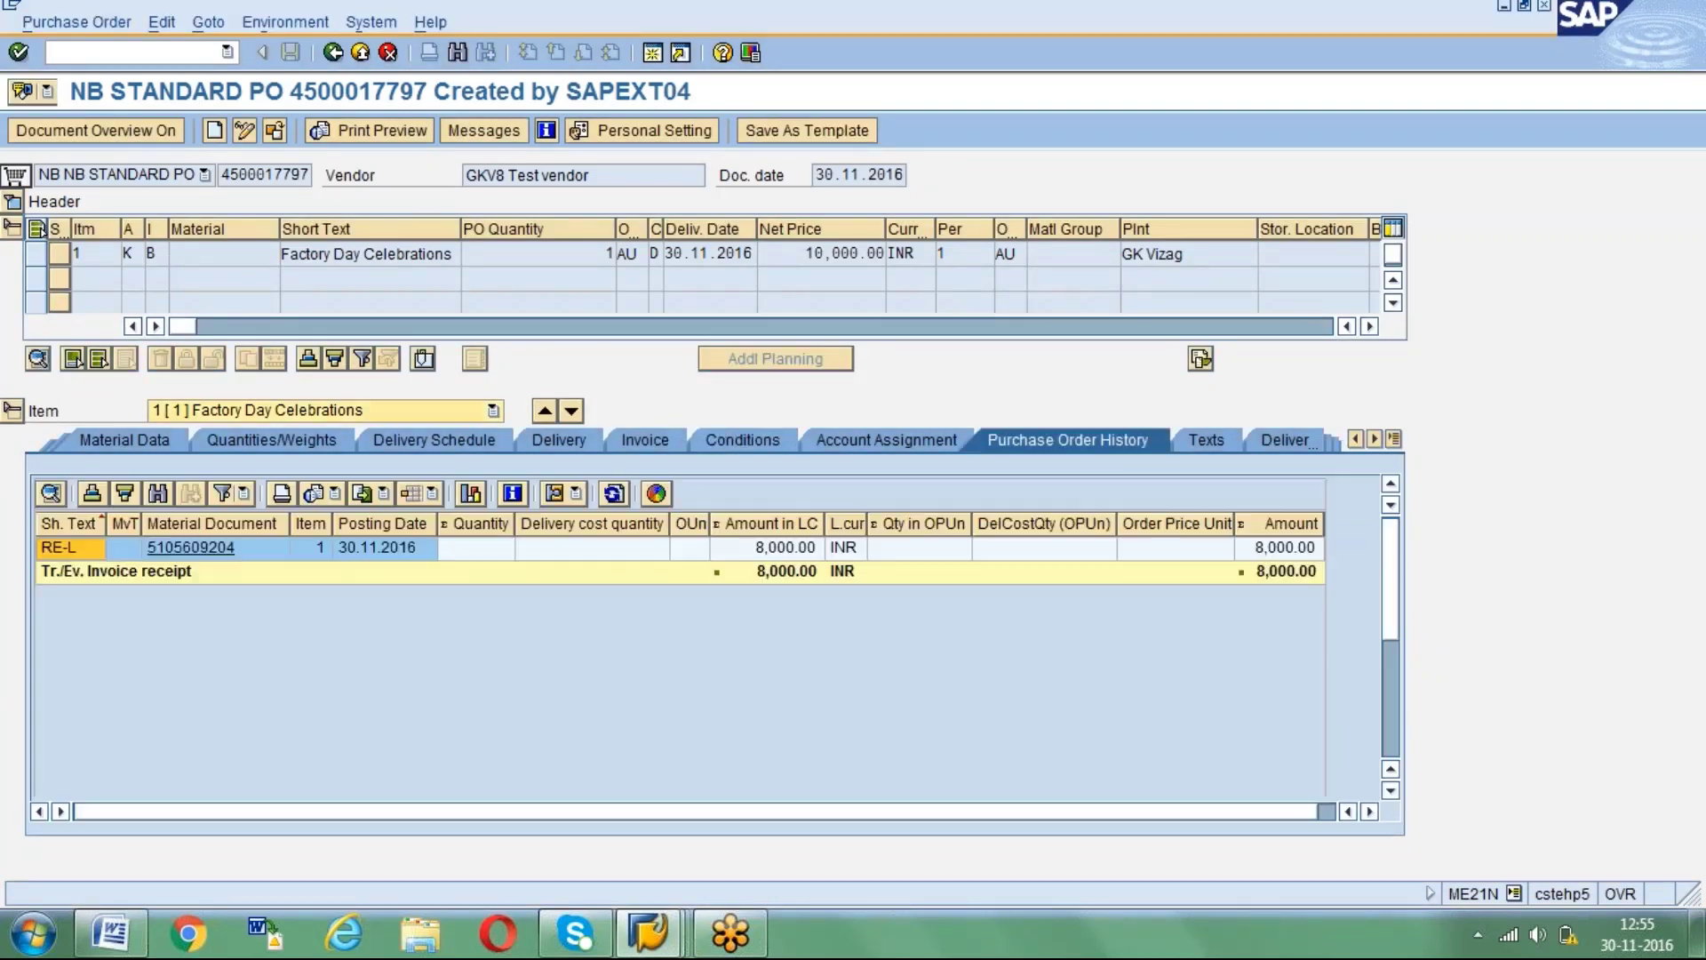
Open the invoice document from the order history, examine the vendor and consumption lines of its accounting document, and return to the invoice.
left_click(194, 549)
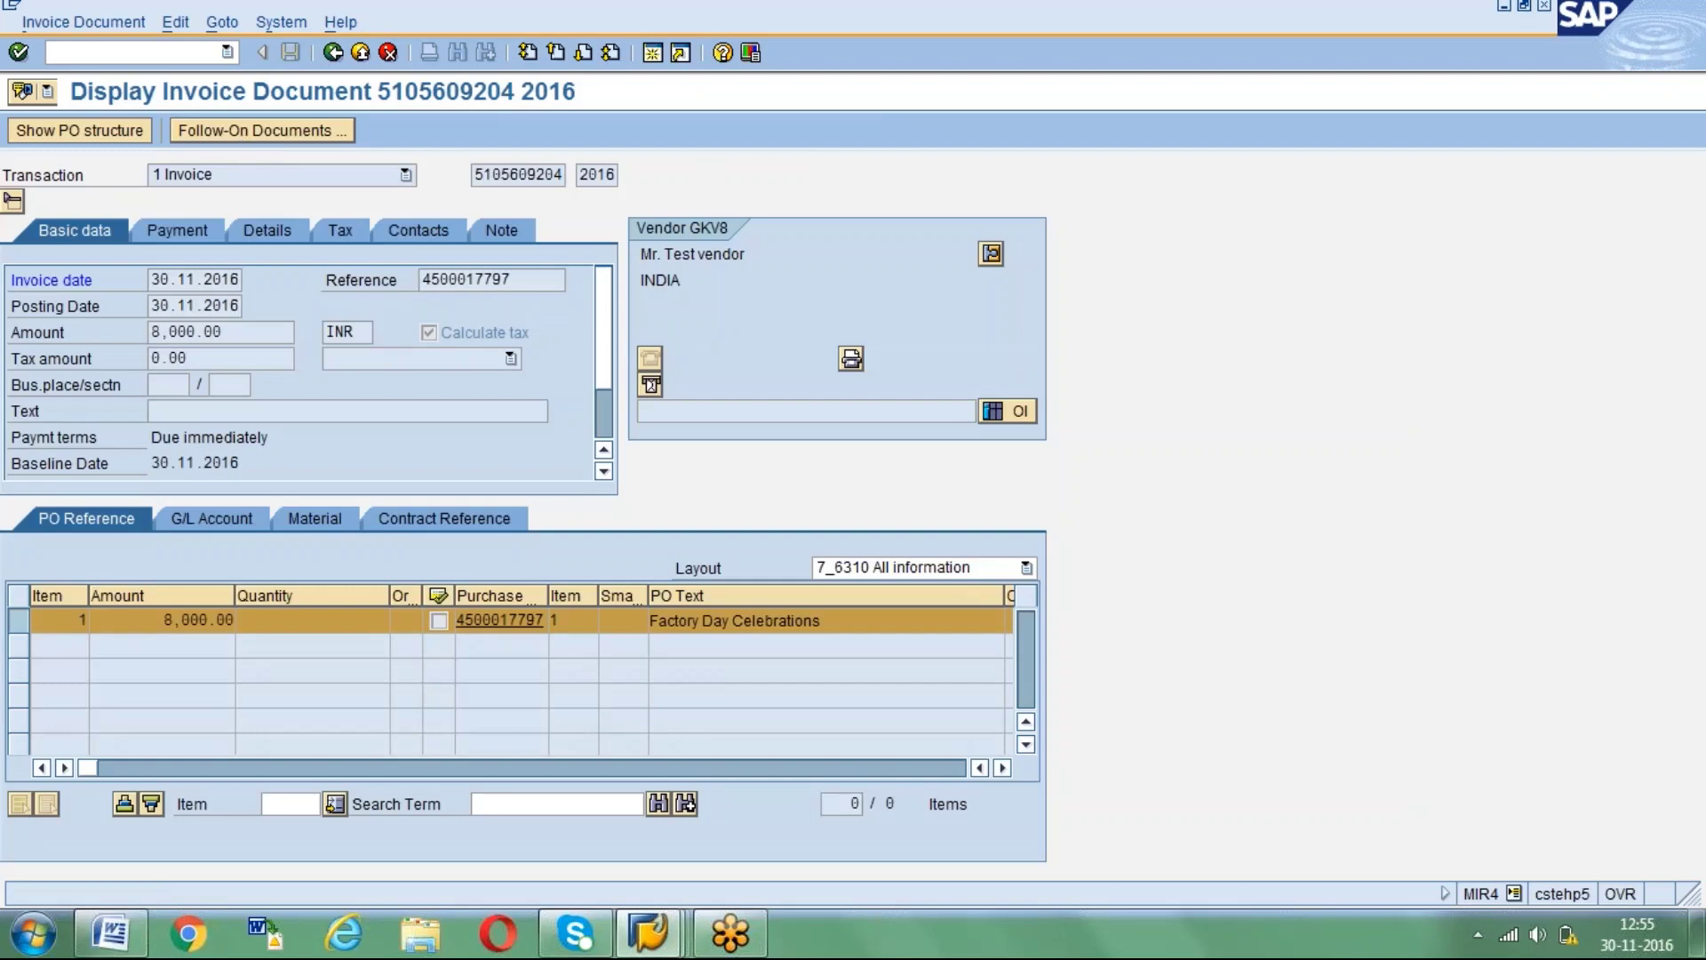
left_click(263, 129)
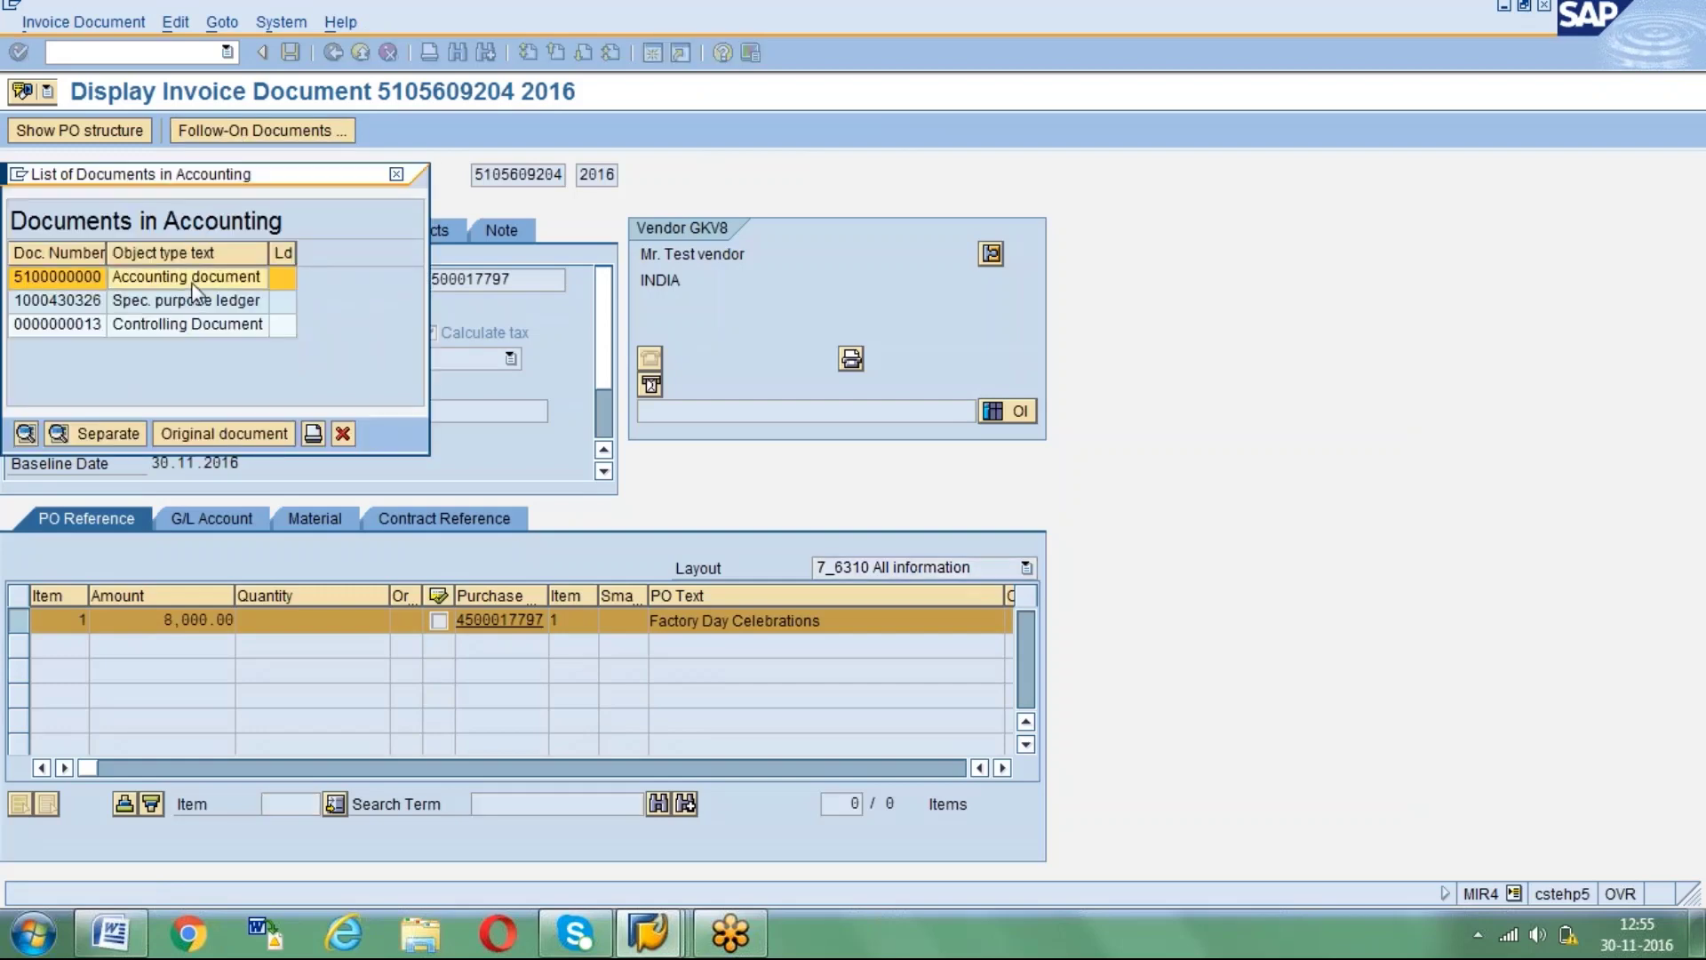
key("Return")
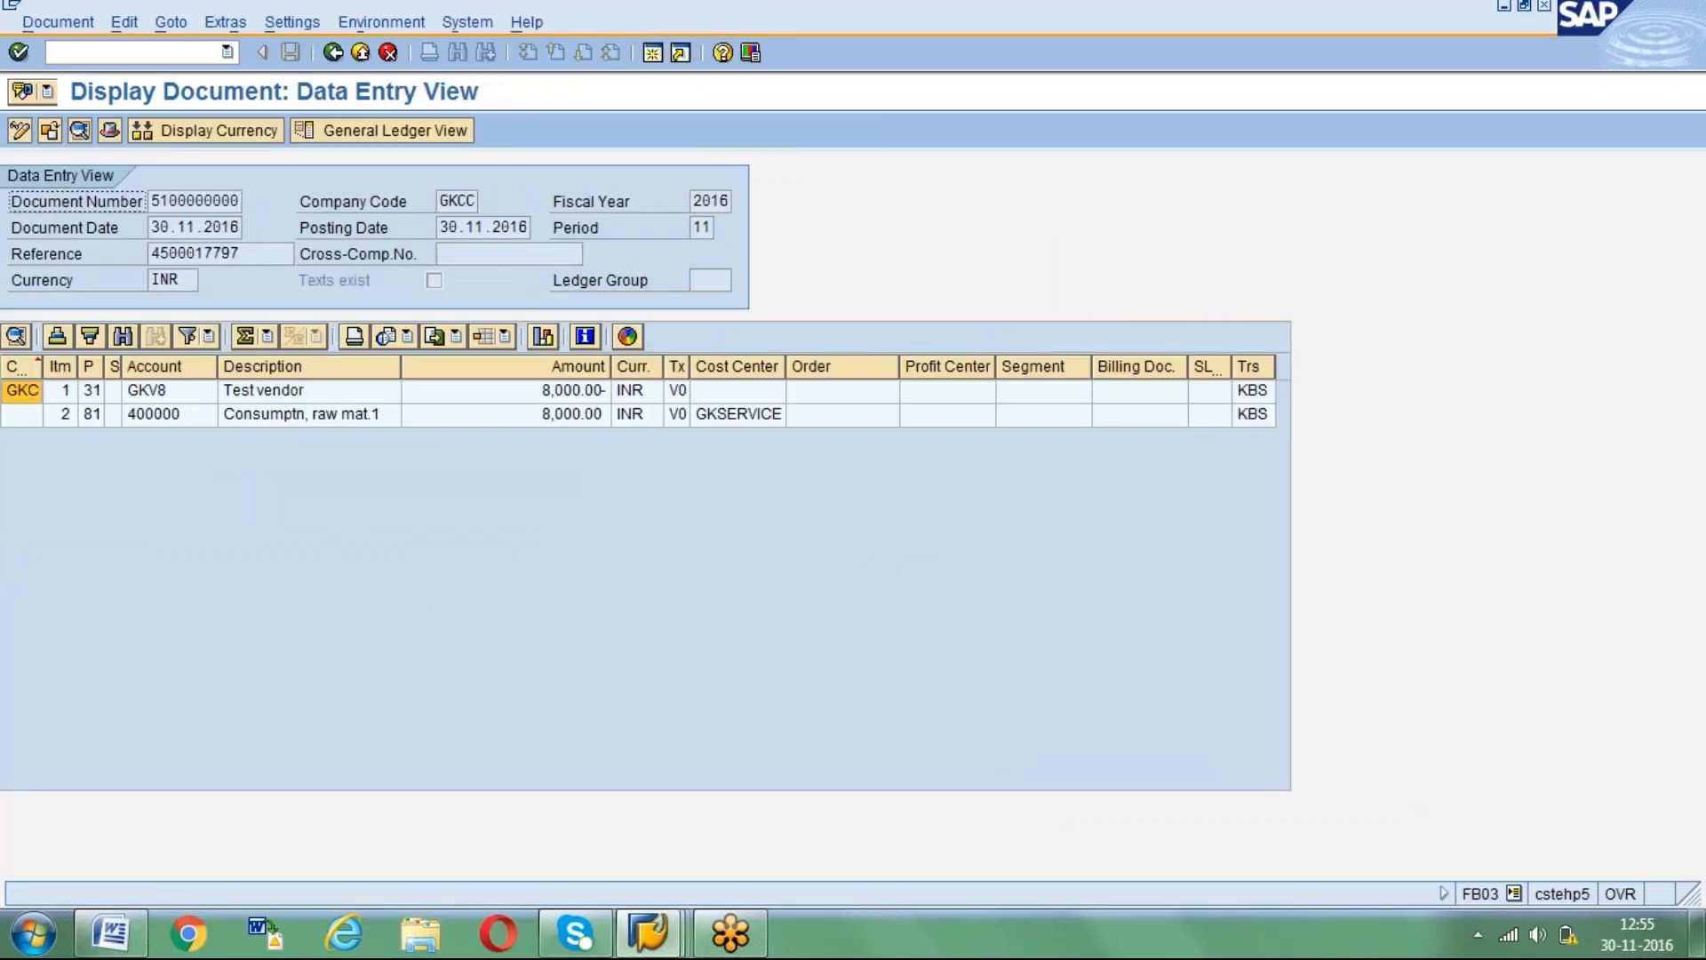
left_click(270, 397)
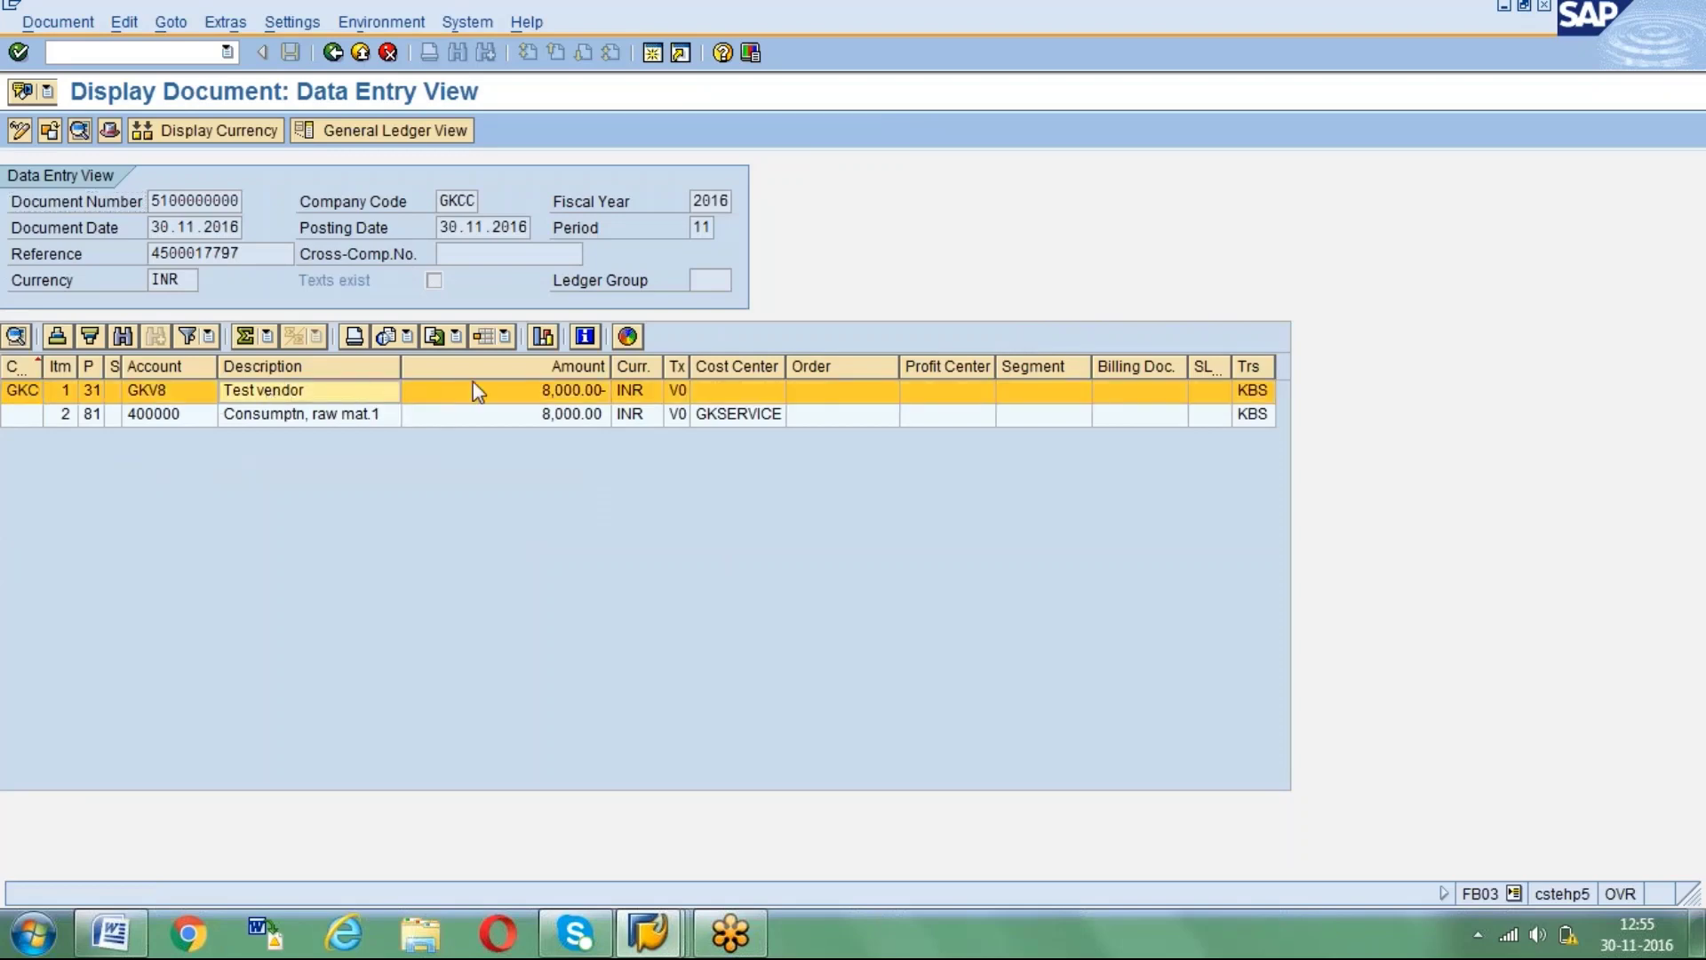
left_click(365, 414)
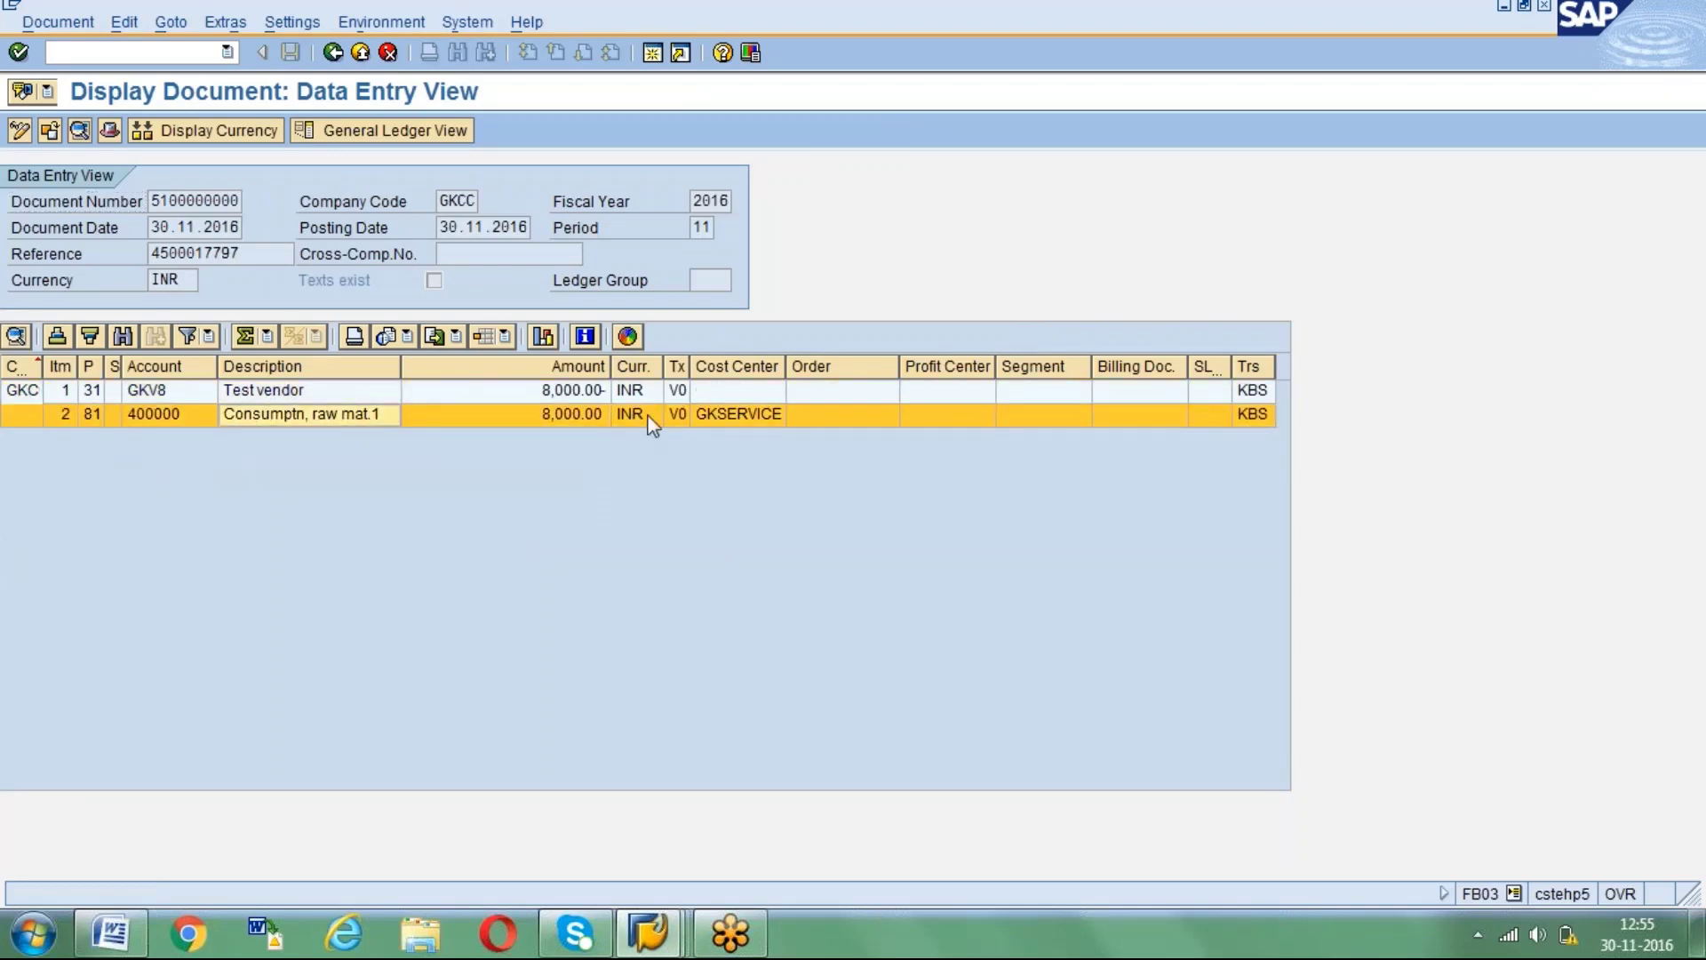
left_click(734, 417)
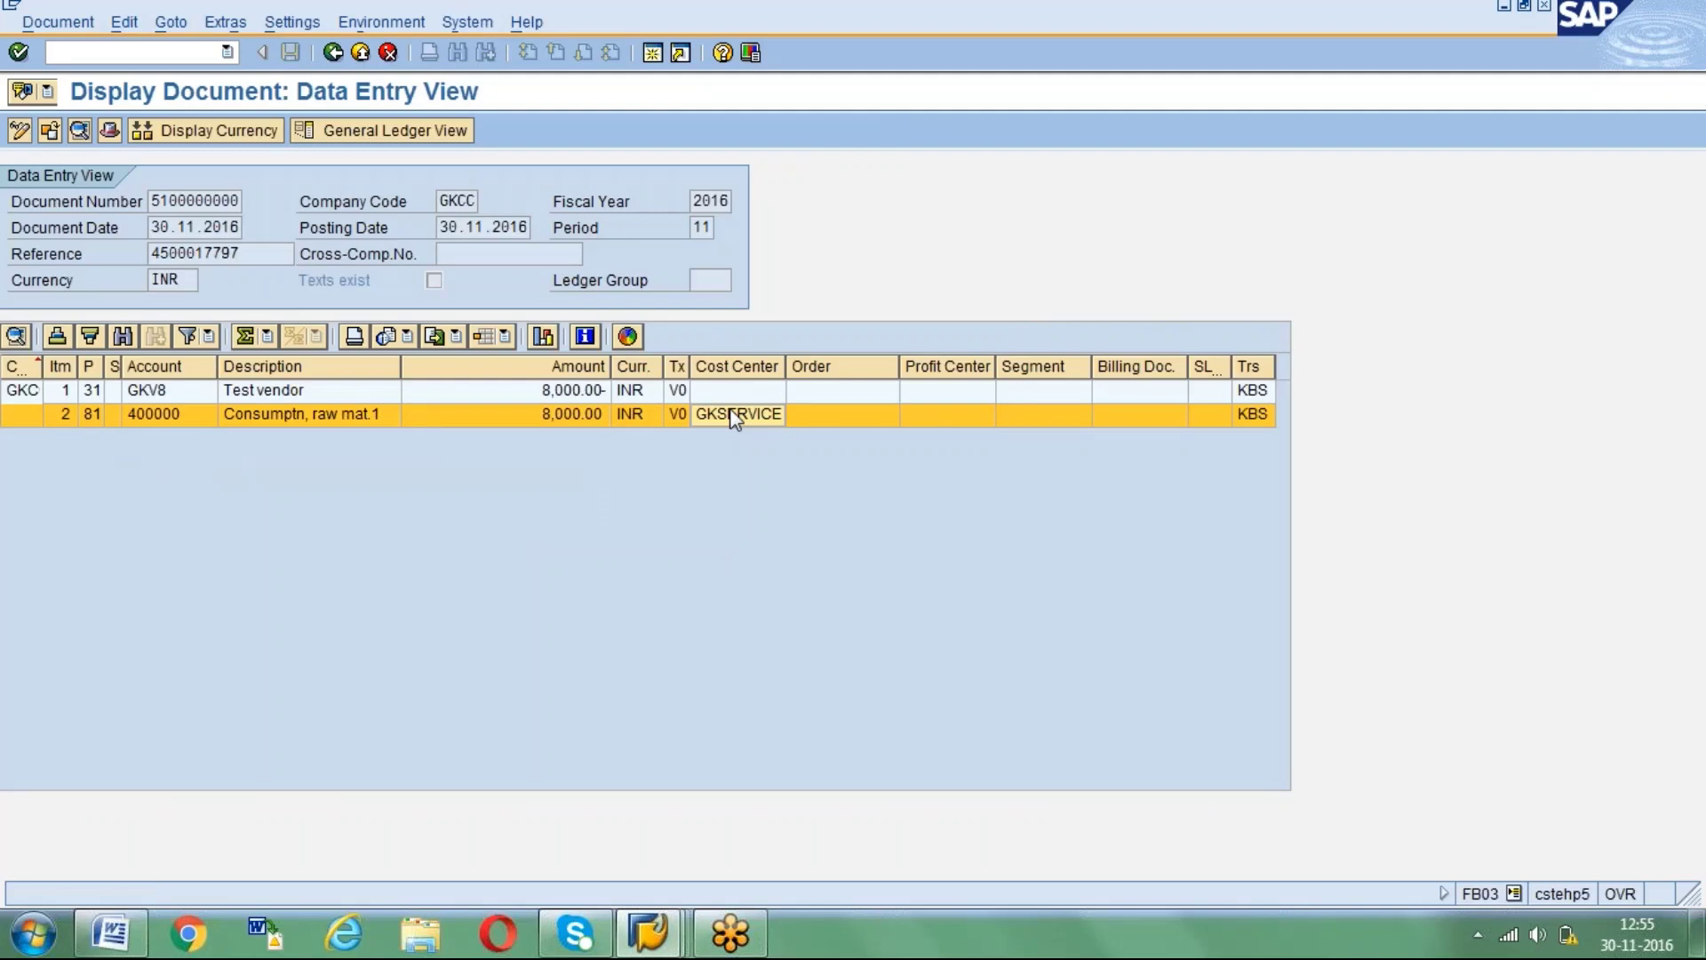
left_click(333, 53)
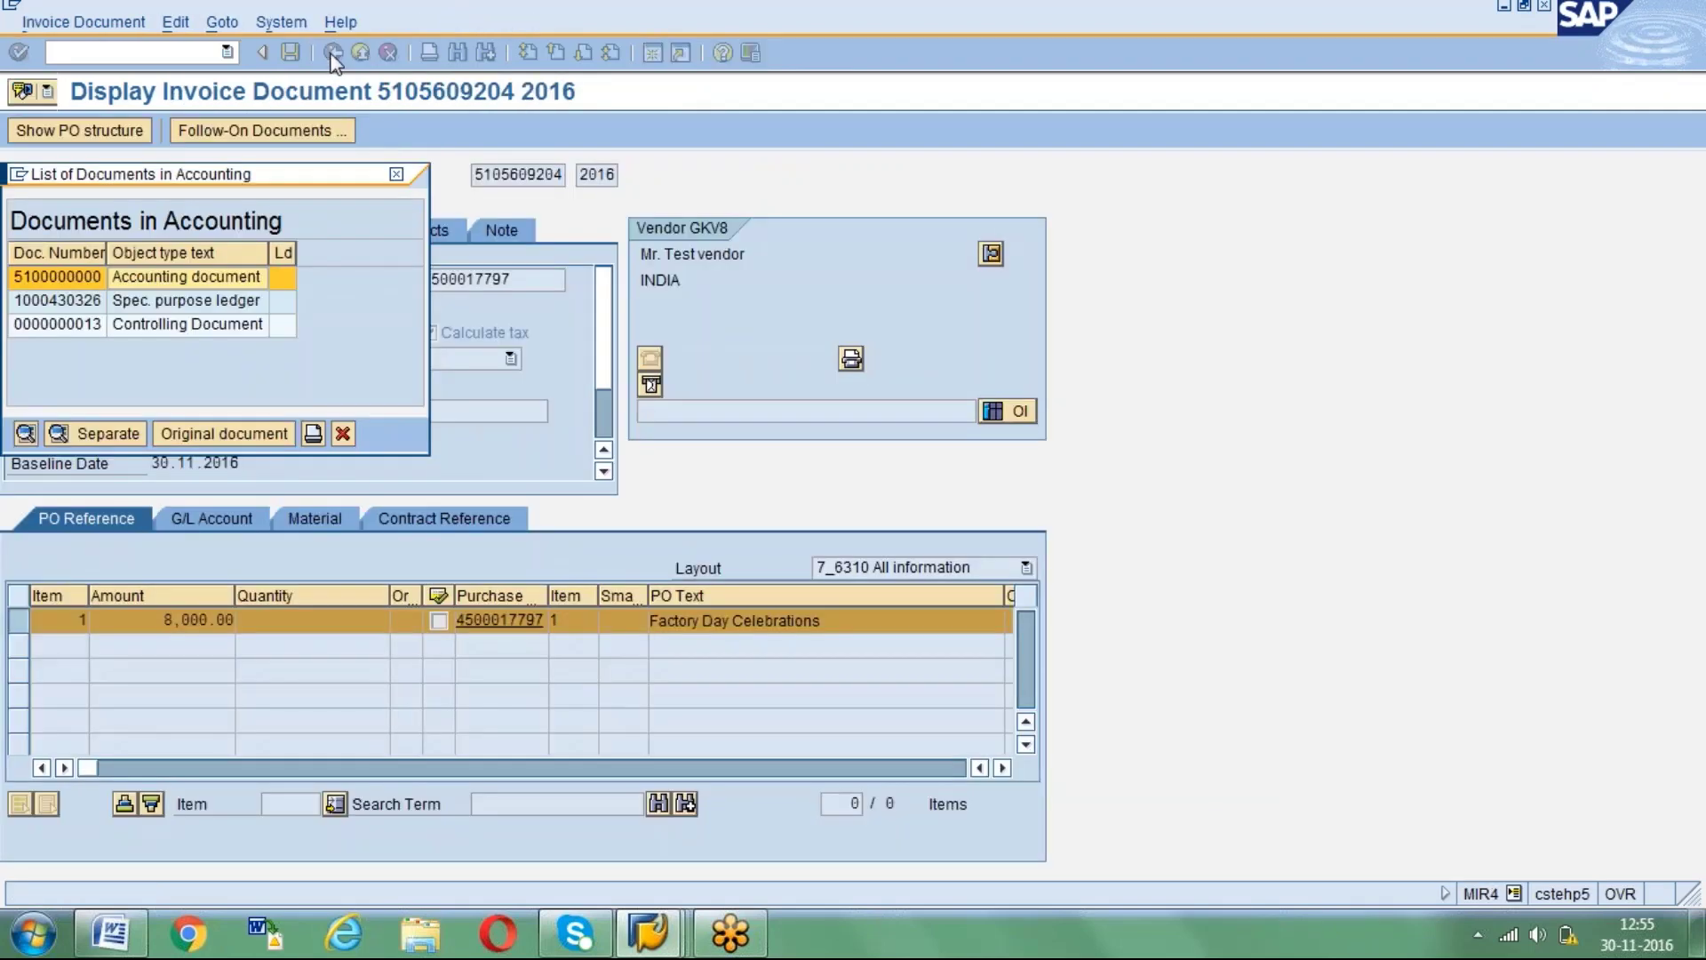
left_click(395, 175)
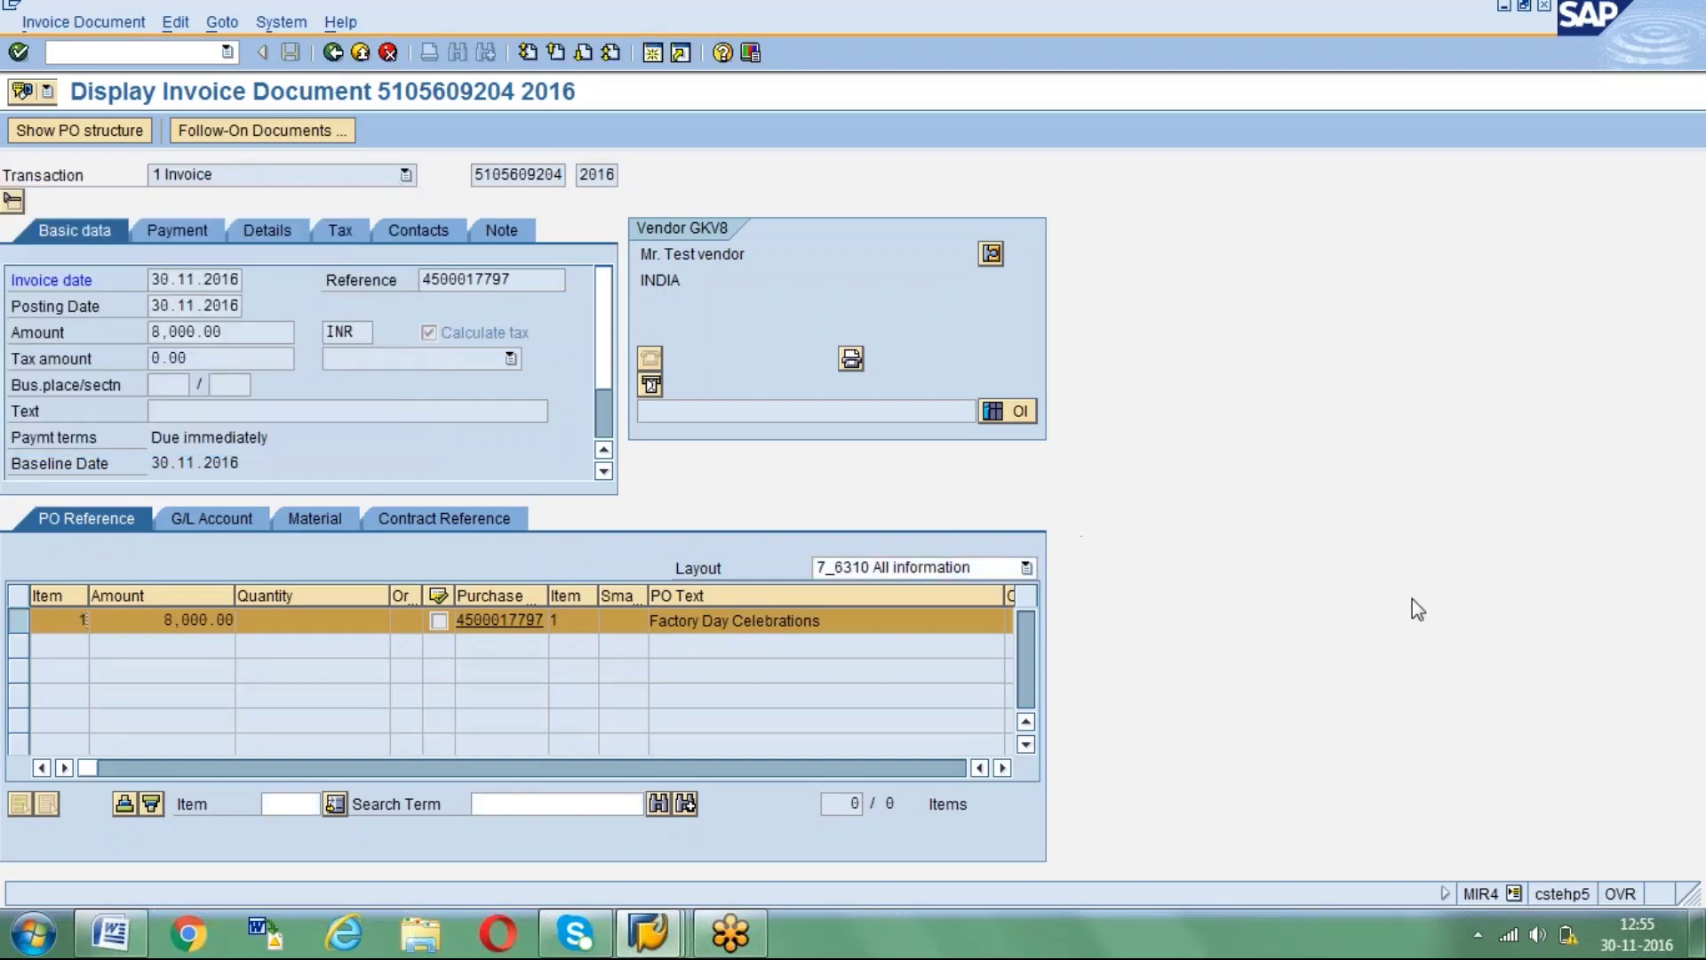
left_click(199, 286)
Switch to the account assignment customizing session, return to the IMG and open Define Document Types for purchase orders.
left_click(648, 933)
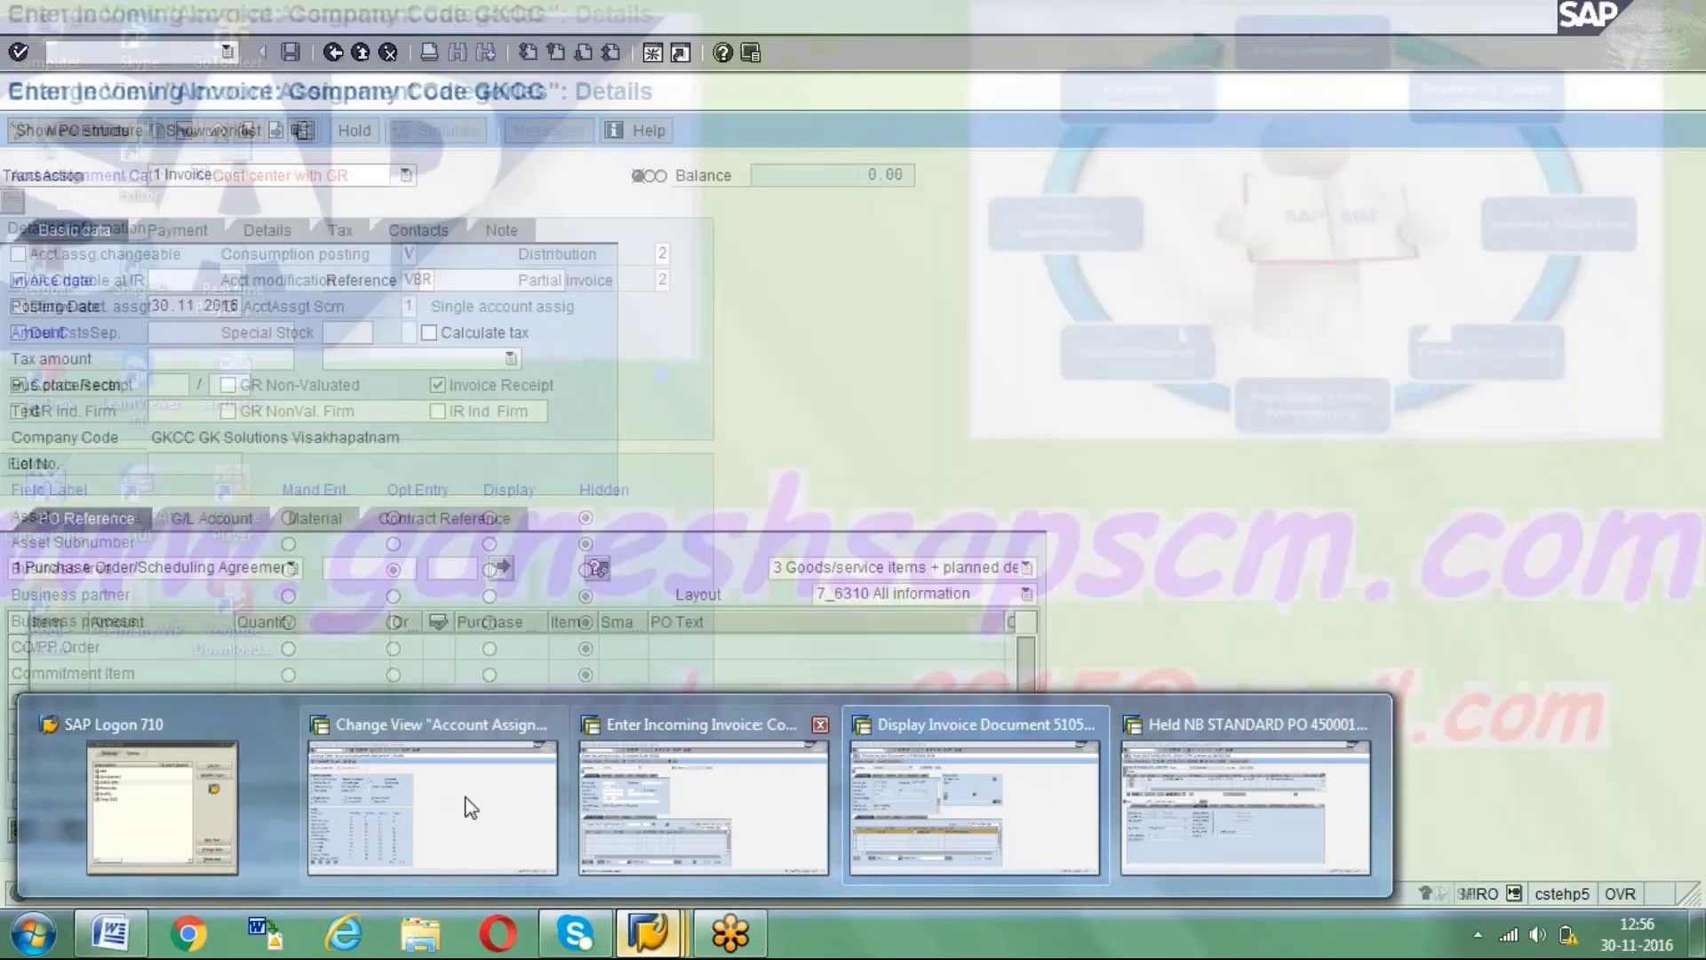
left_click(468, 800)
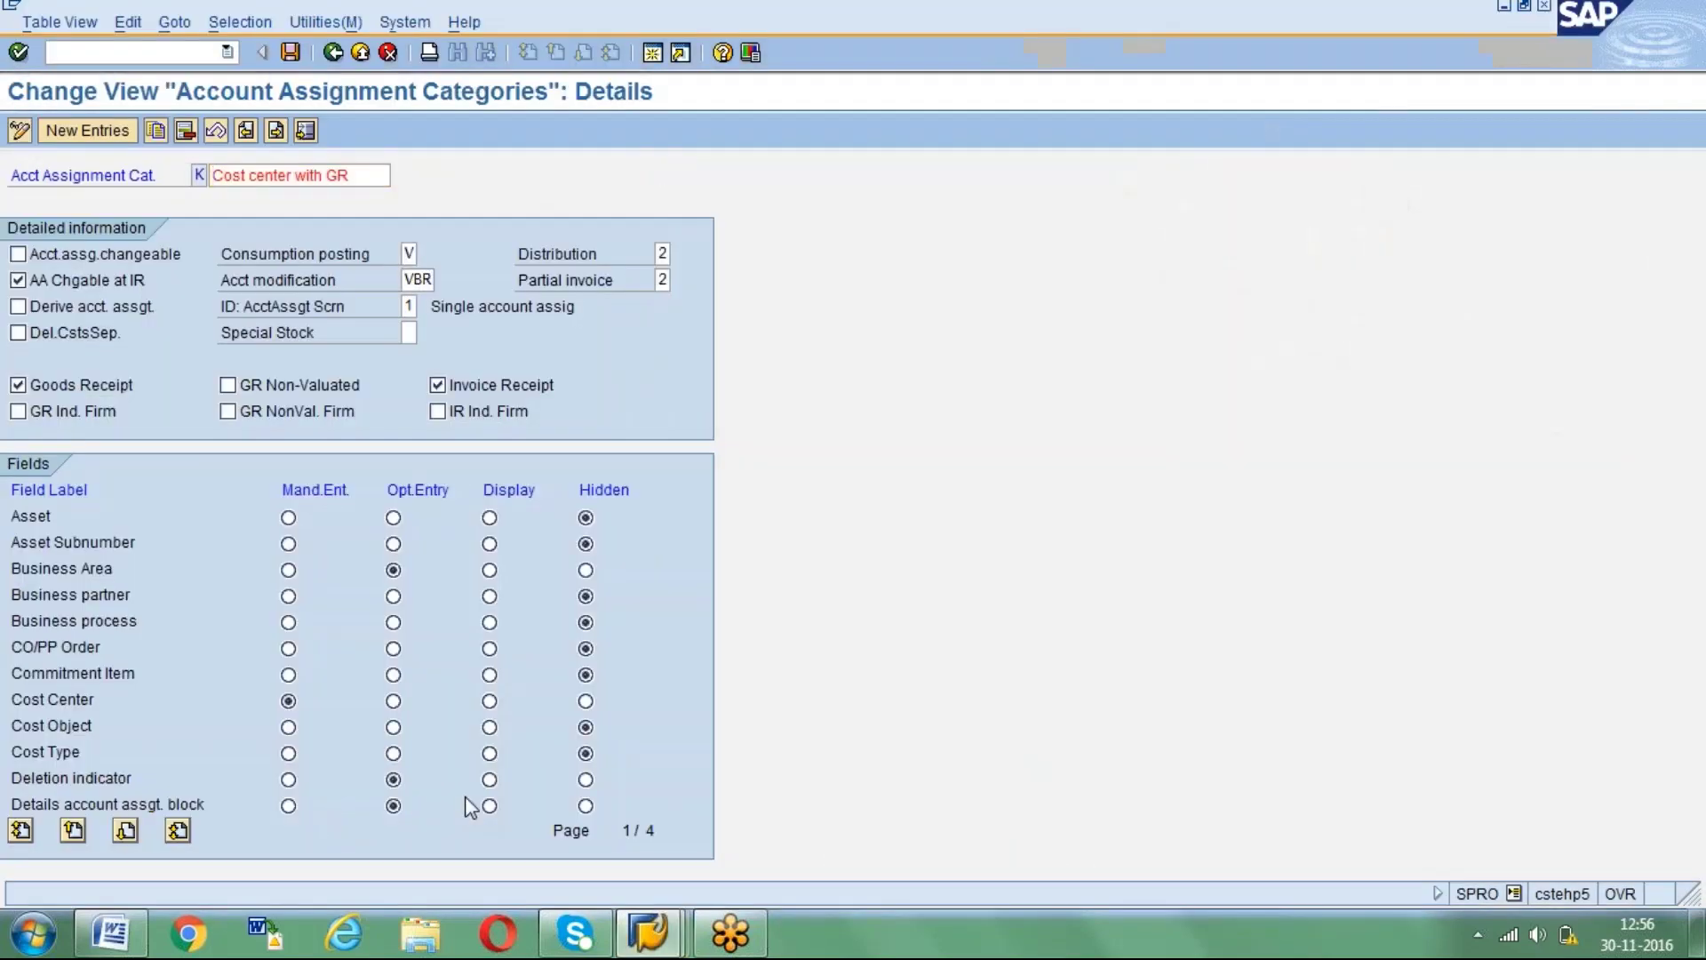
key("F3")
key("F3")
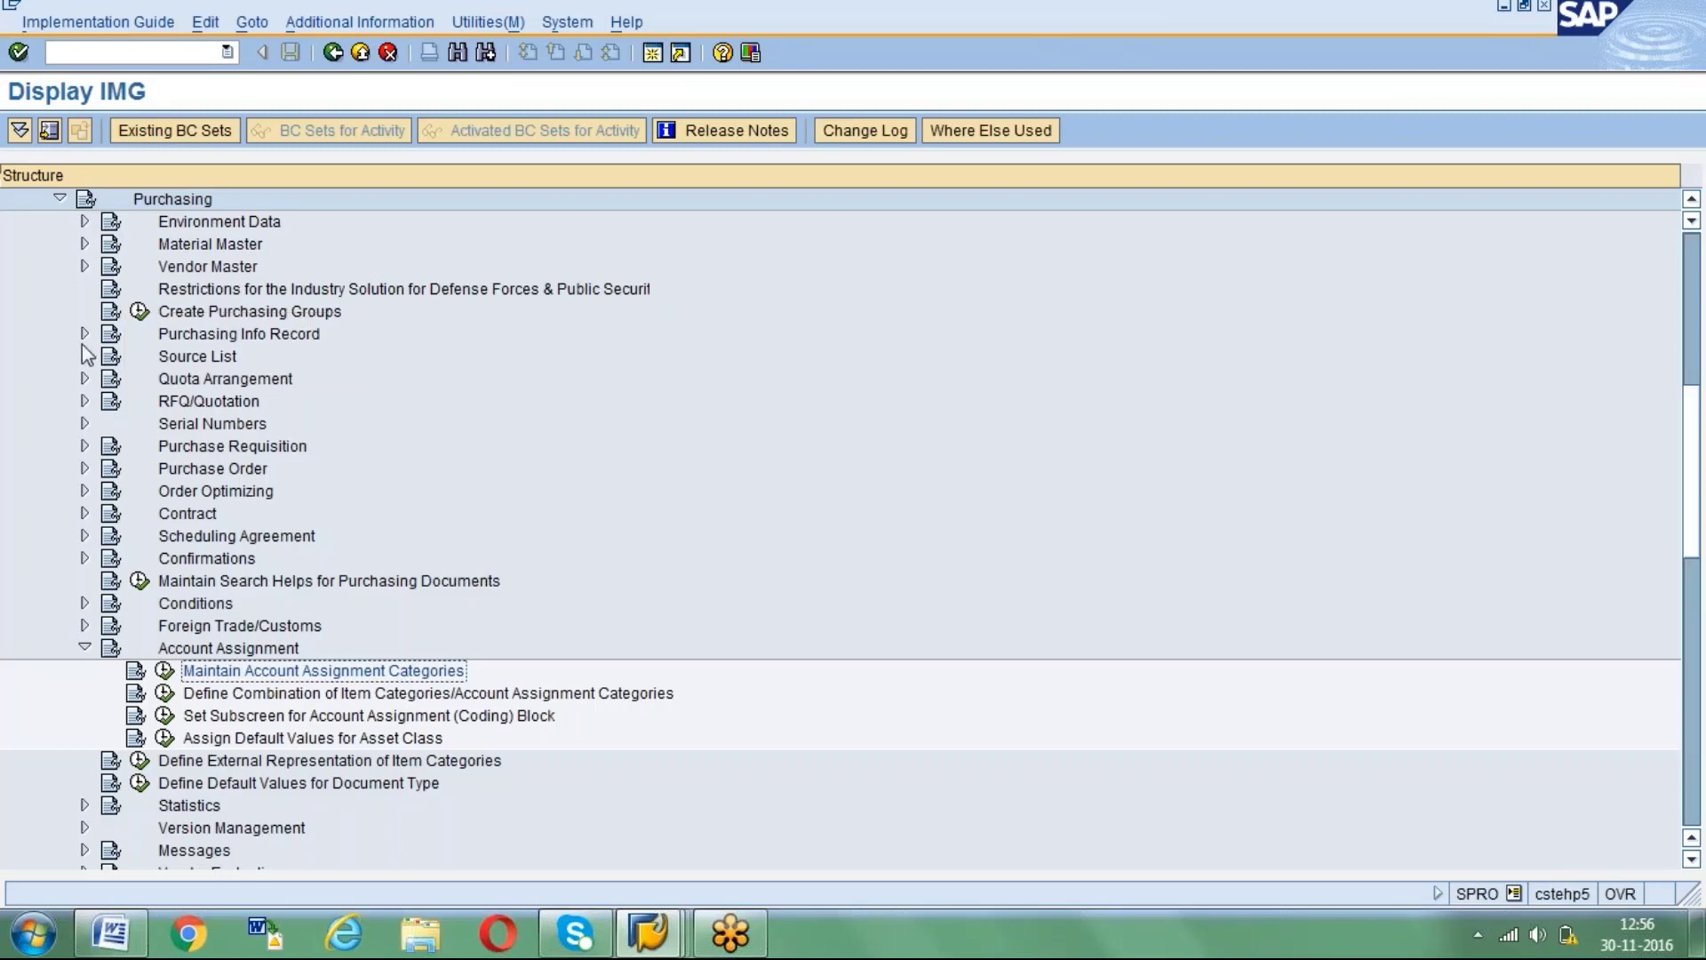
left_click(84, 469)
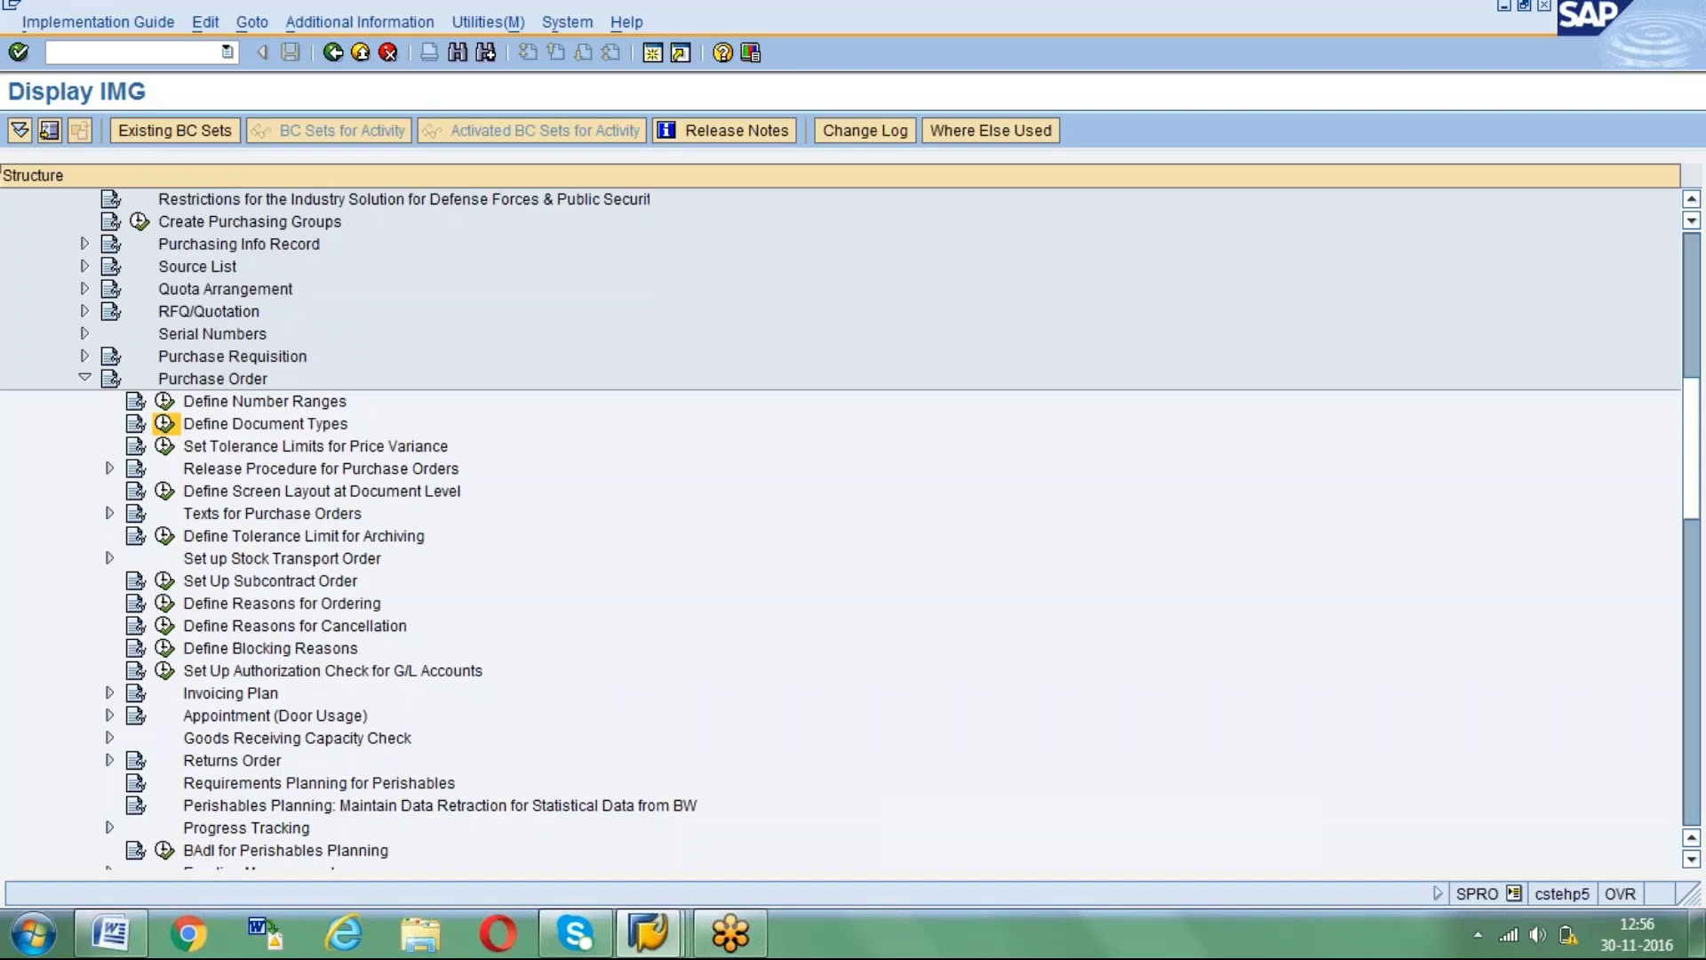
left_click(164, 423)
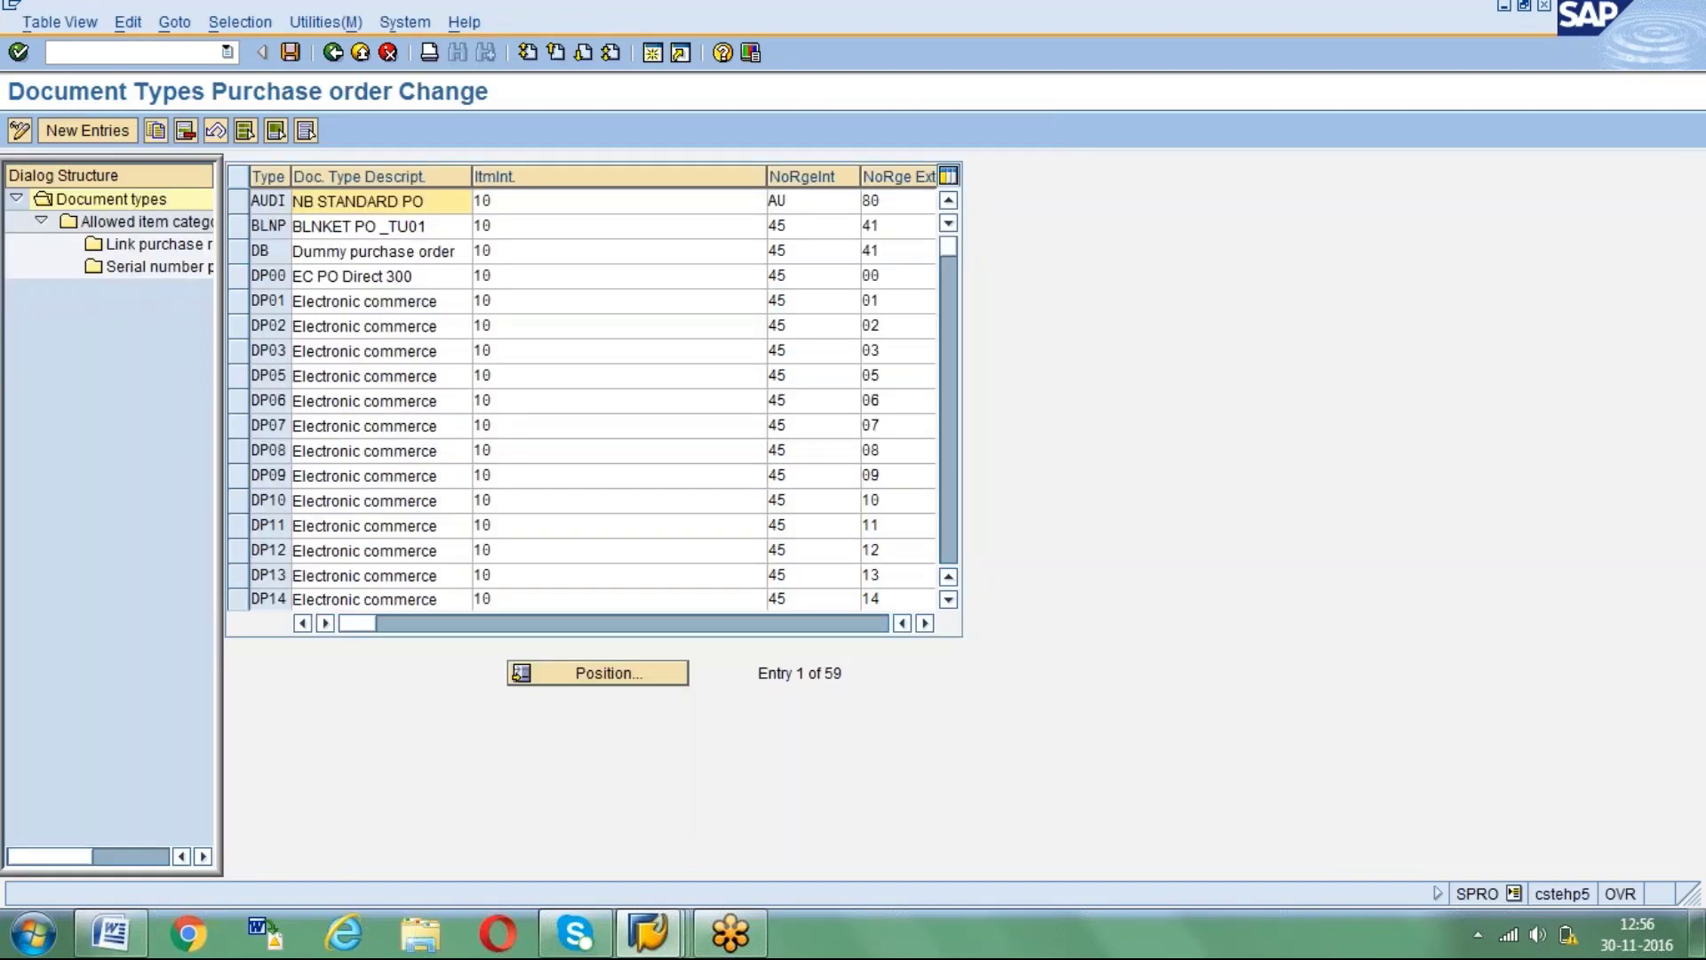
Check item category B (Limit) among the allowed item categories for document type BLNP, and return to the IMG.
left_click(238, 228)
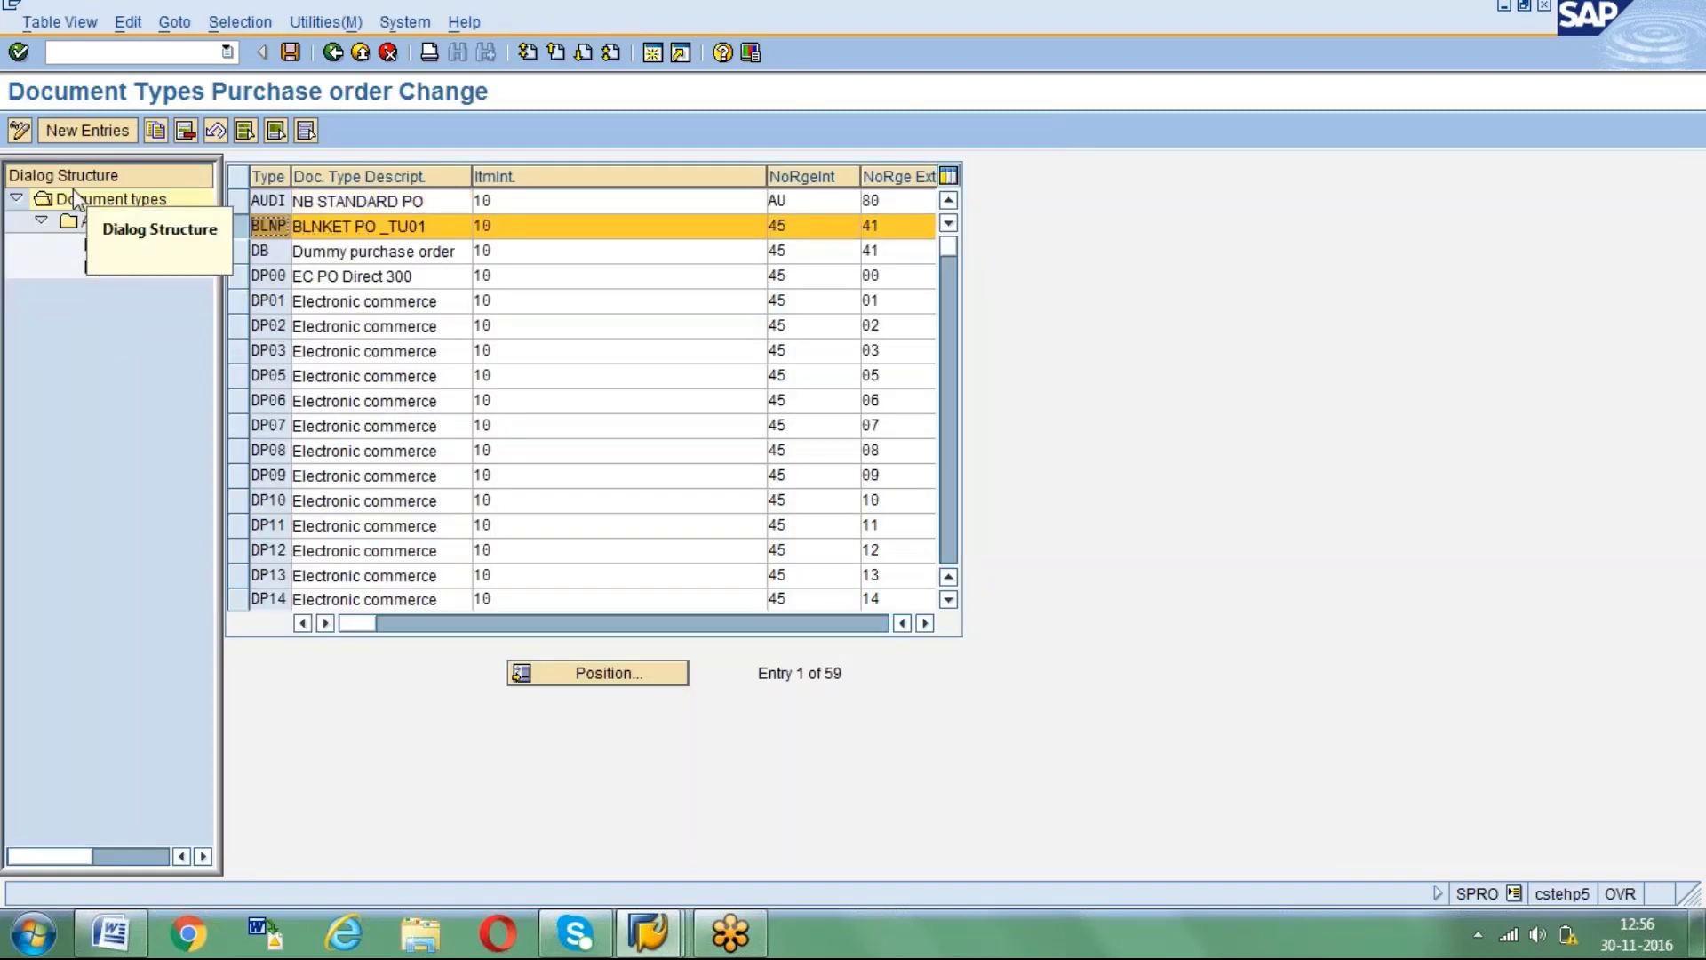
double_click(168, 227)
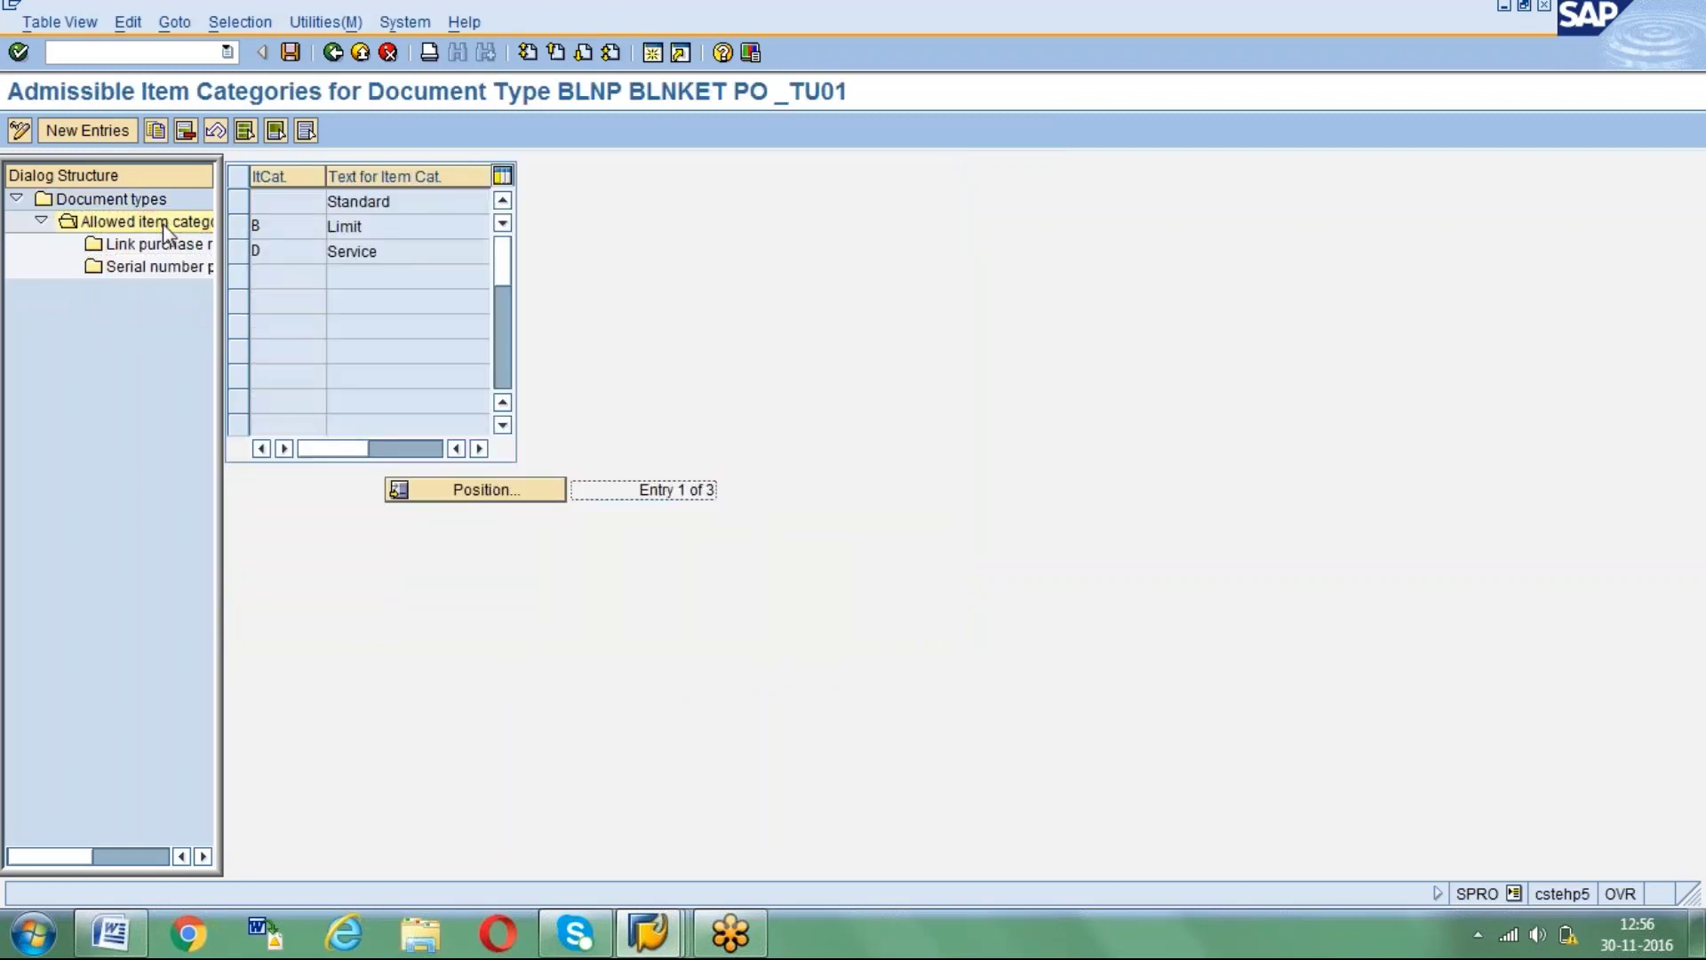
left_click(240, 227)
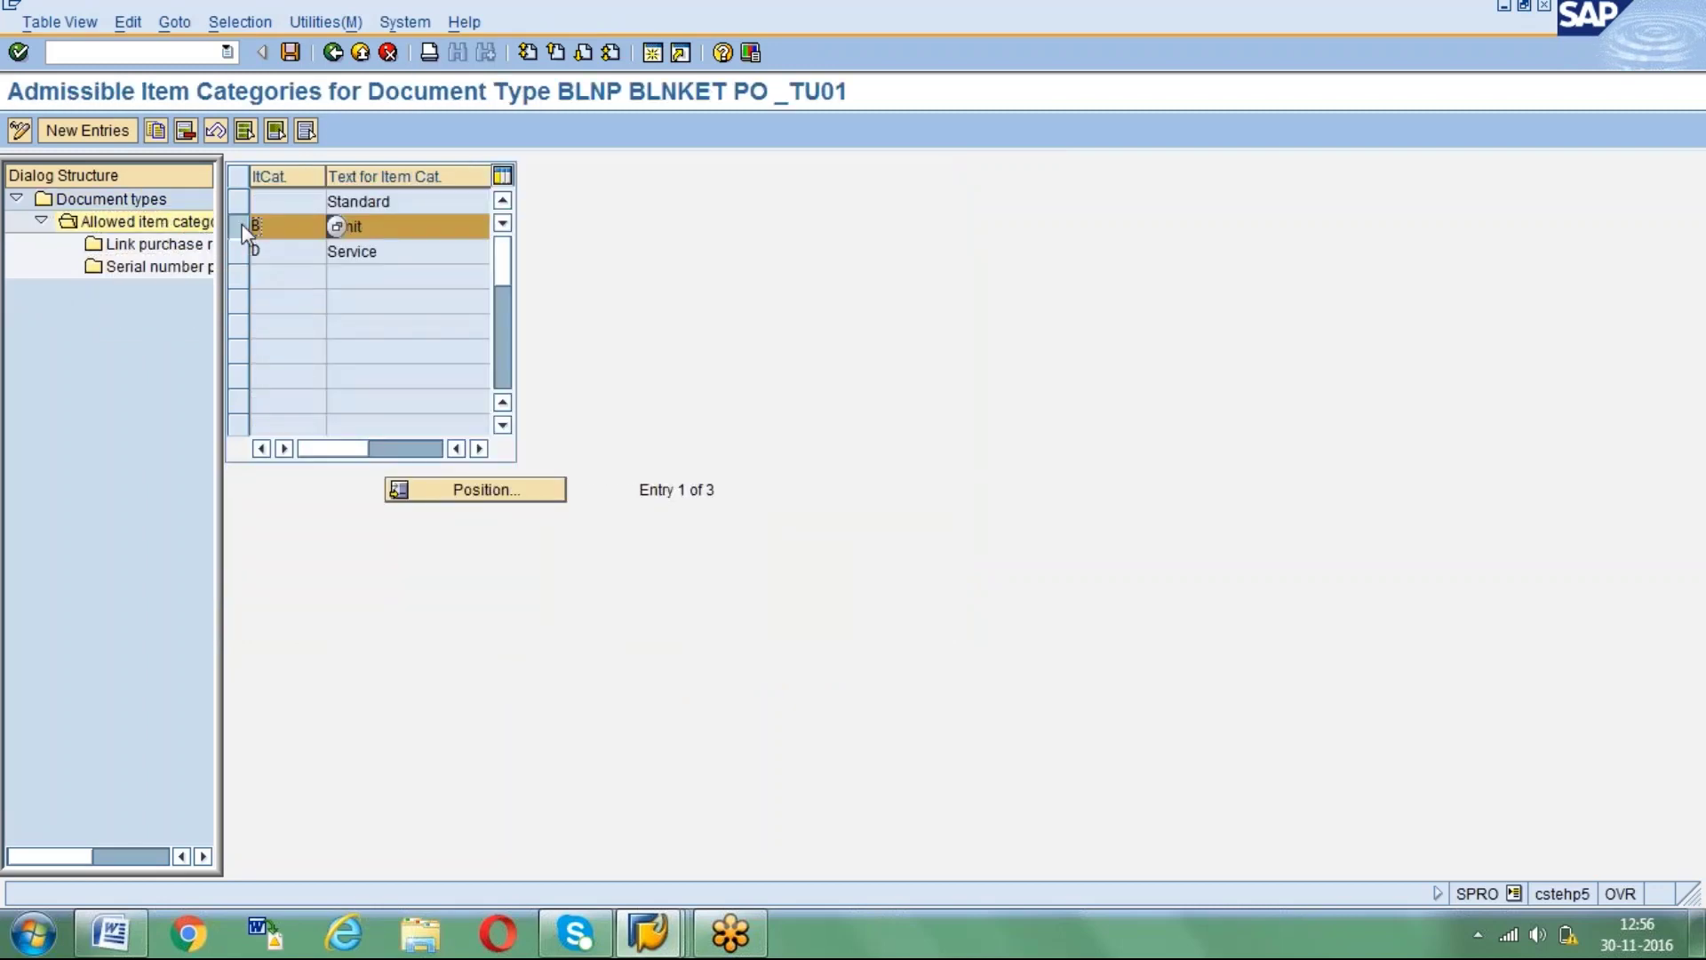
left_click(242, 225)
left_click(242, 226)
left_click(333, 52)
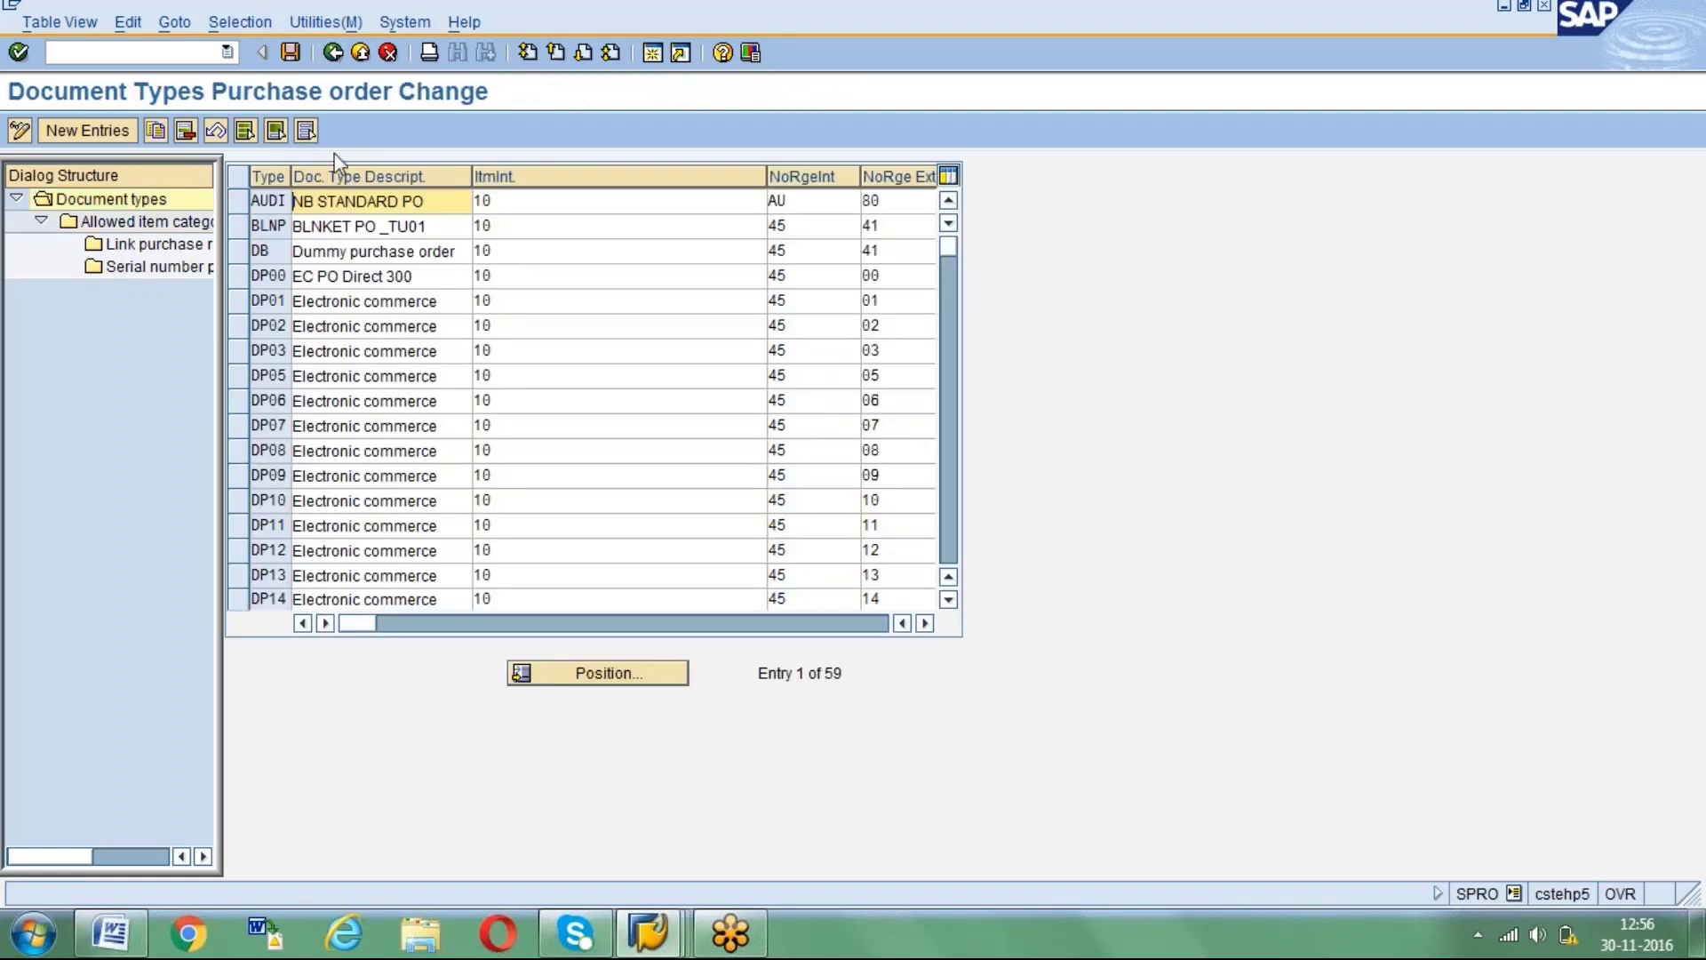
left_click(333, 53)
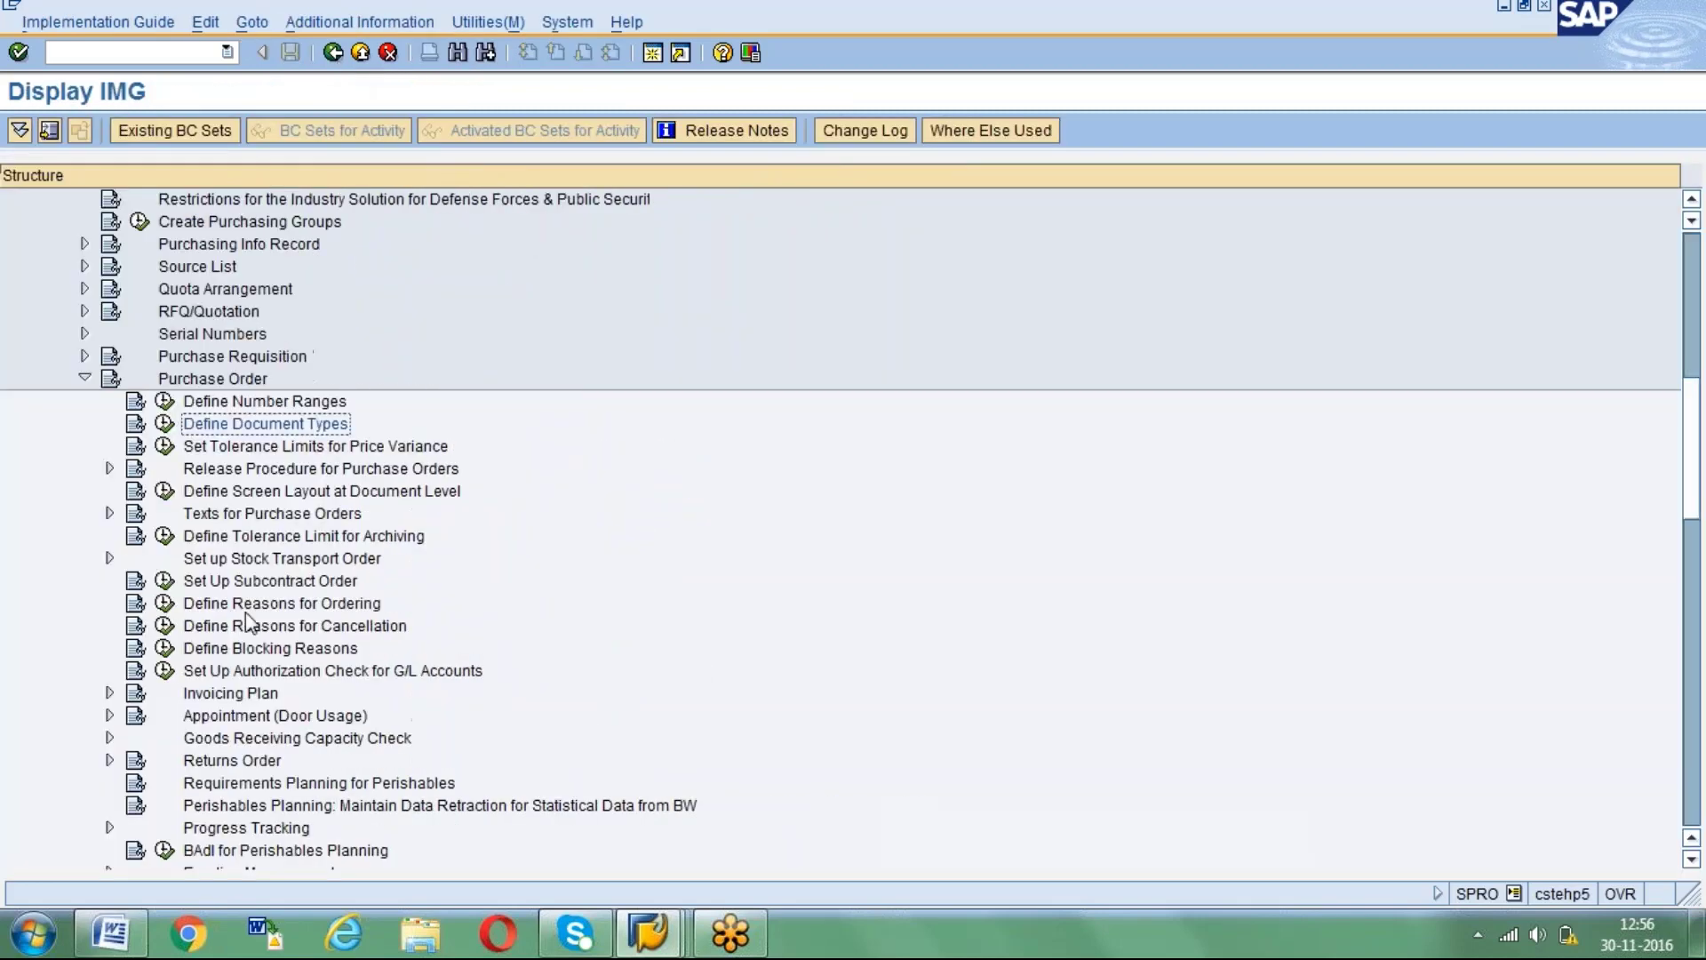
Open Define Combination of Item Categories/Account Assignment Categories under the purchasing Account Assignment node of the IMG.
key("Page_Down")
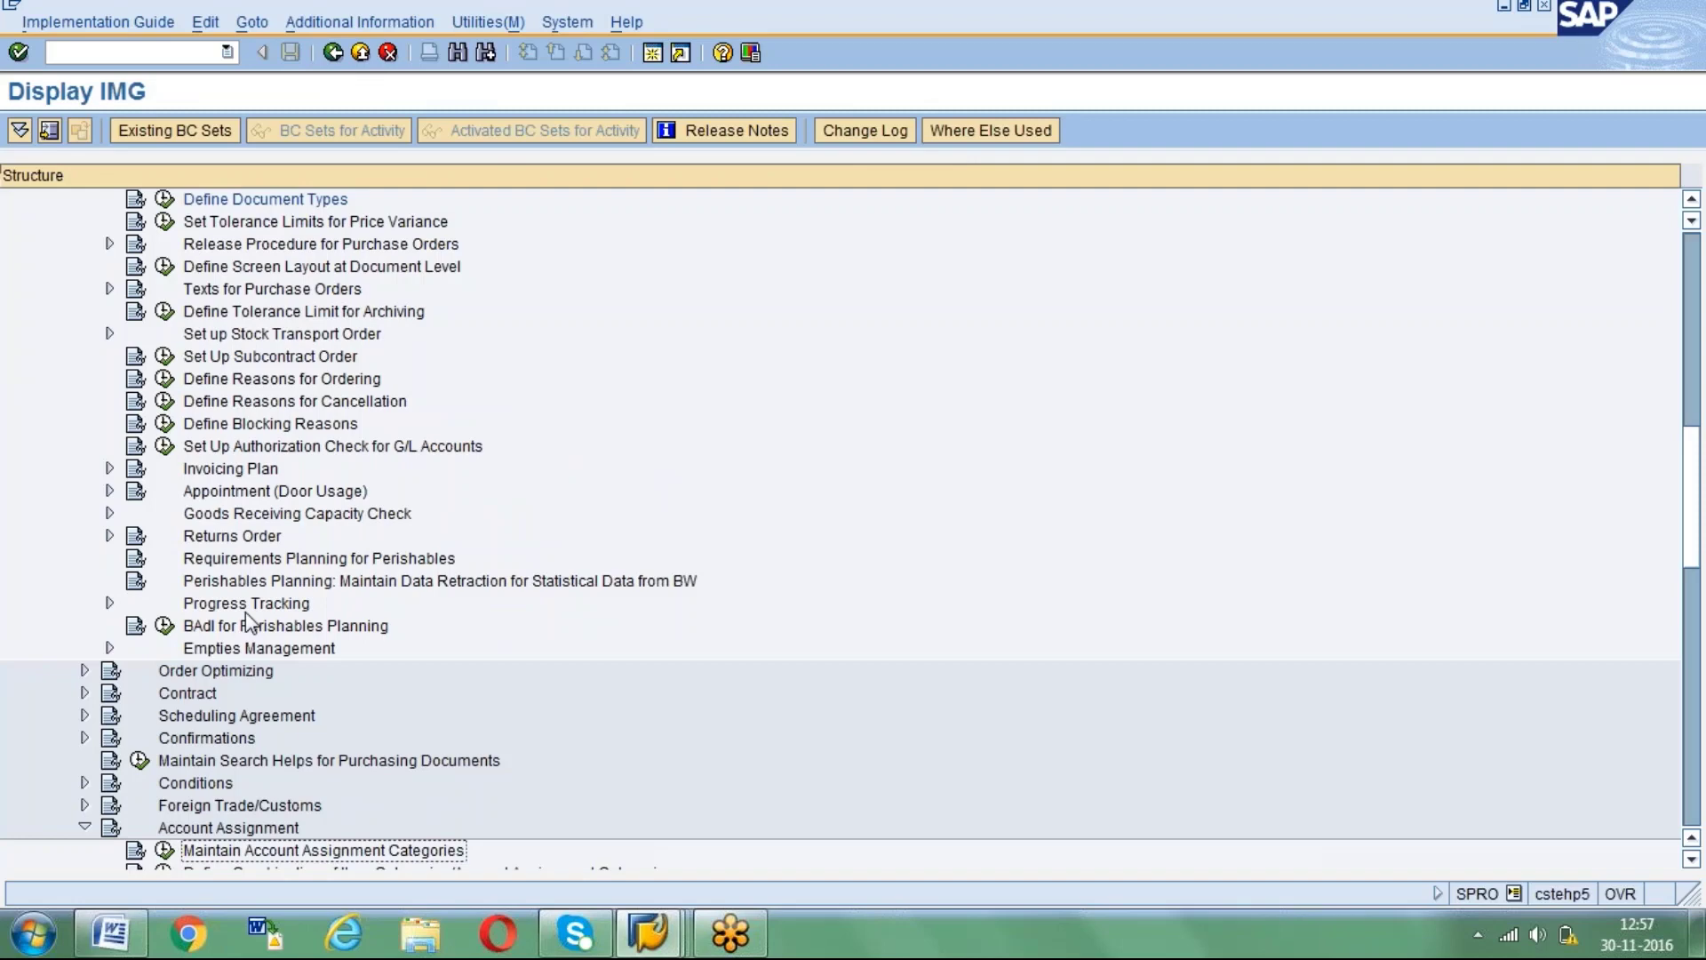
key("Page_Down")
key("Up")
key("Up")
key("Up")
key("Up")
key("Up")
key("Up")
key("Up")
key("Up")
key("Up")
key("Up")
key("Up")
key("Up")
key("Up")
key("Up")
key("Up")
key("Up")
key("Up")
key("Up")
key("Up")
key("Up")
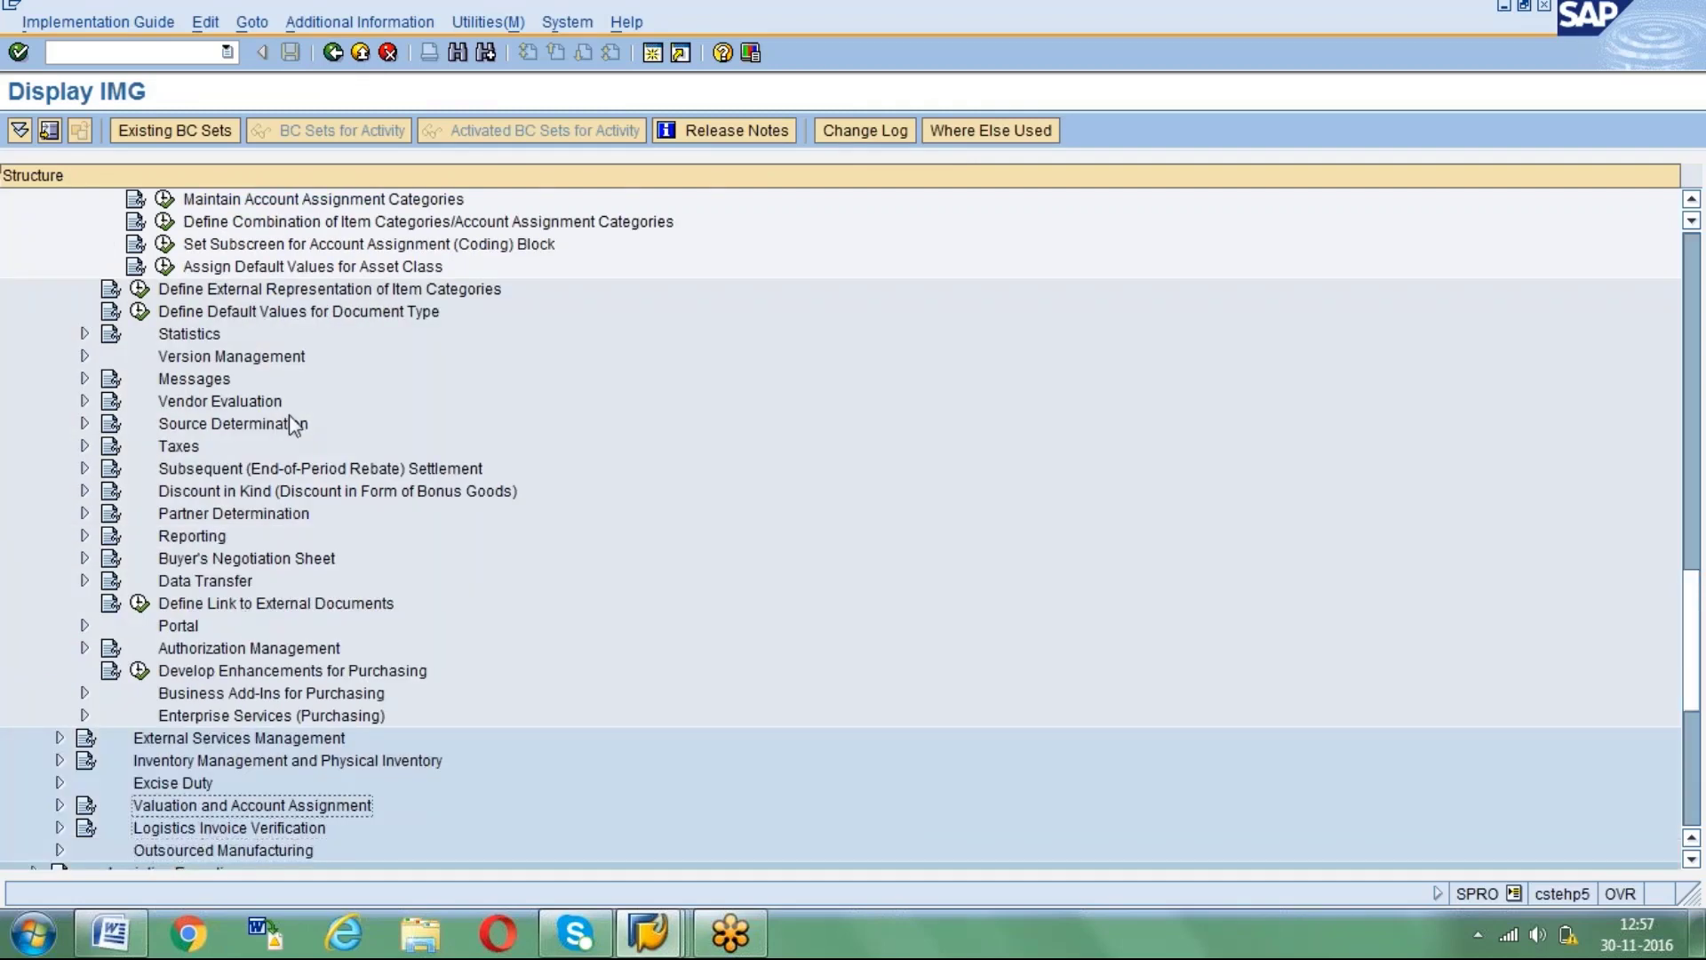
key("Up")
key("Up")
key("Up")
key("Up")
key("Up")
key("Up")
key("Up")
key("Up")
key("Up")
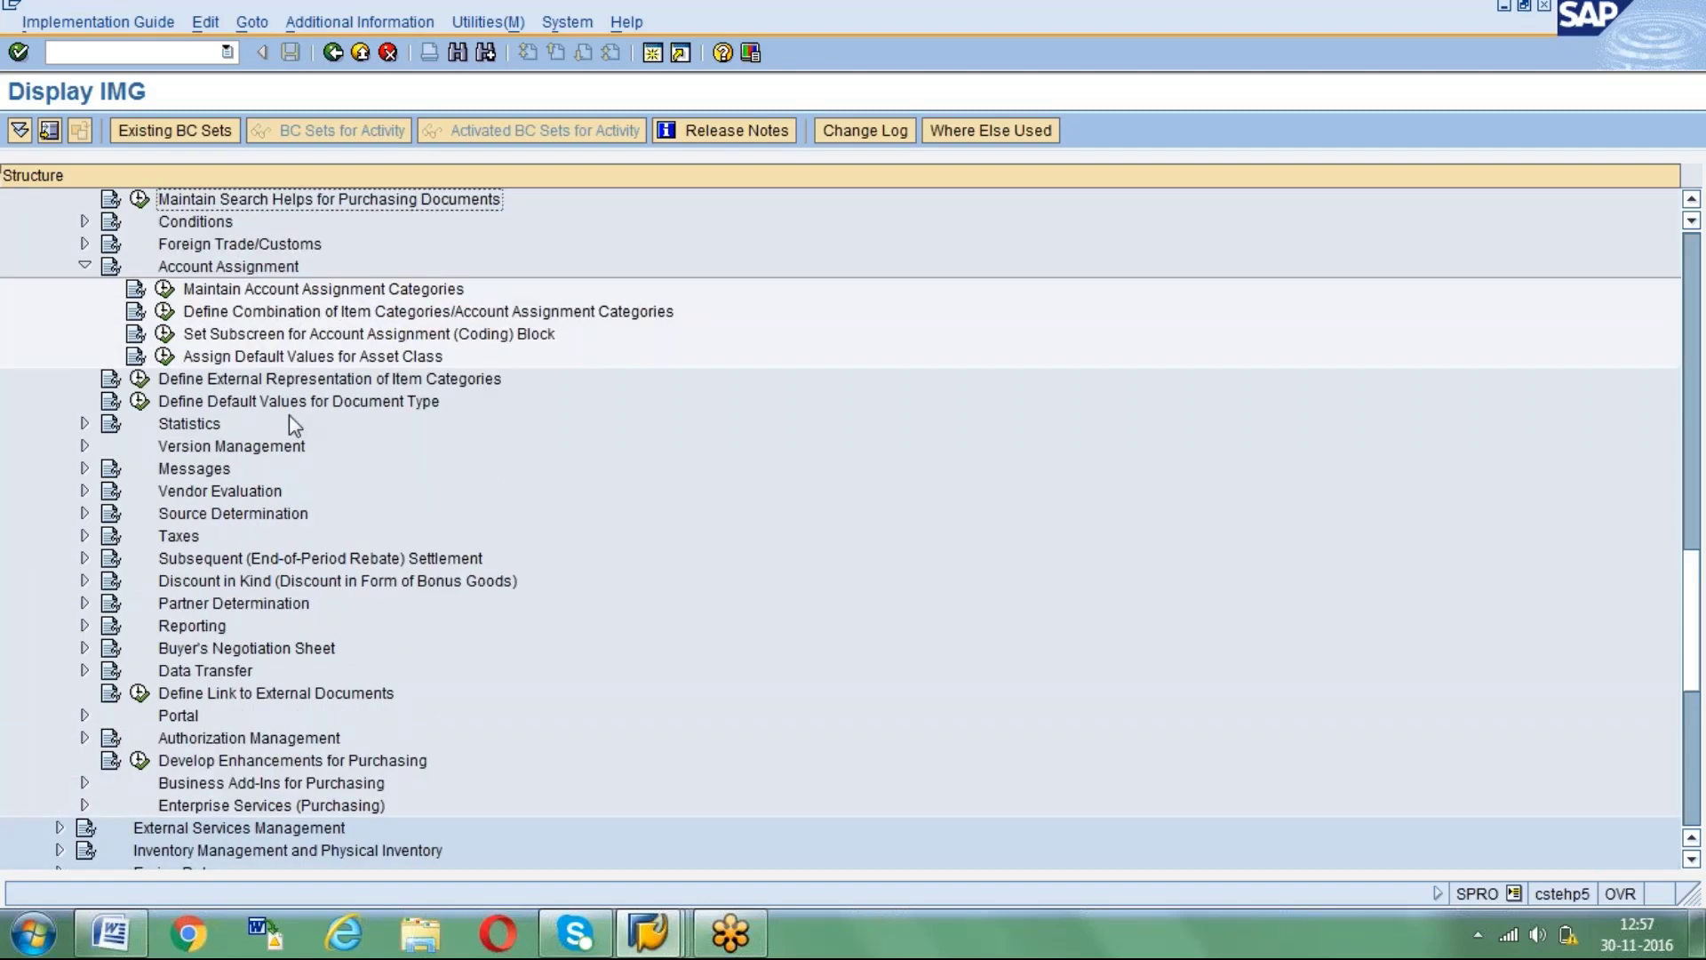
left_click(290, 289)
left_click(266, 312)
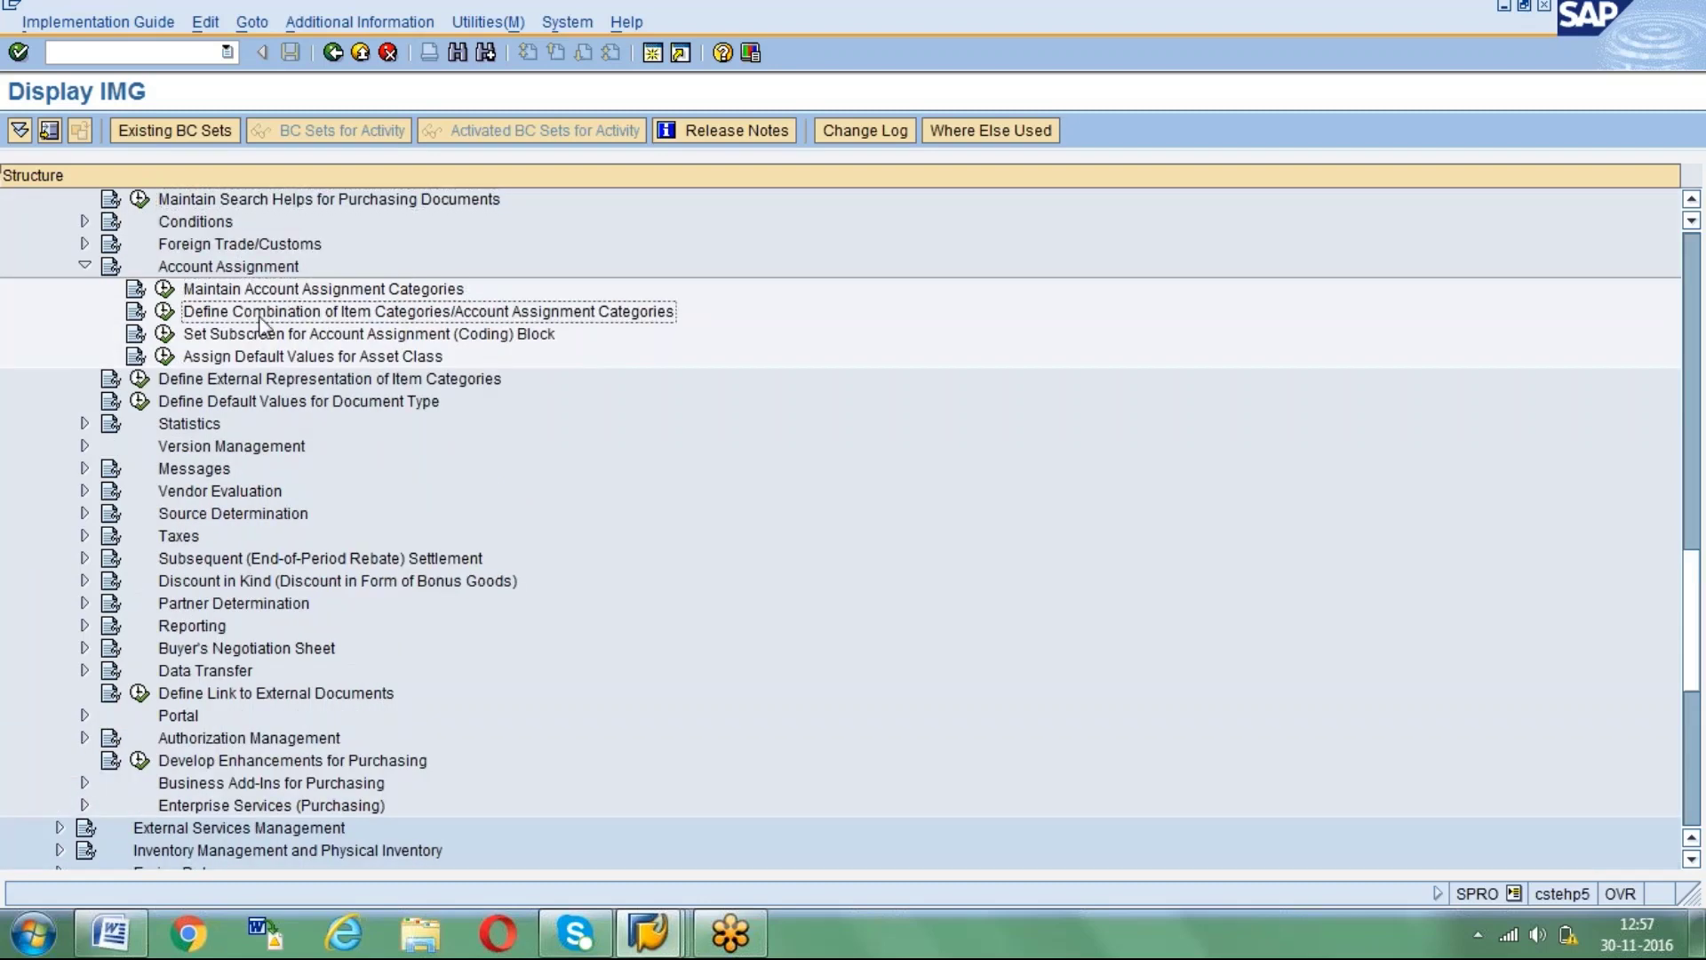
left_click(165, 312)
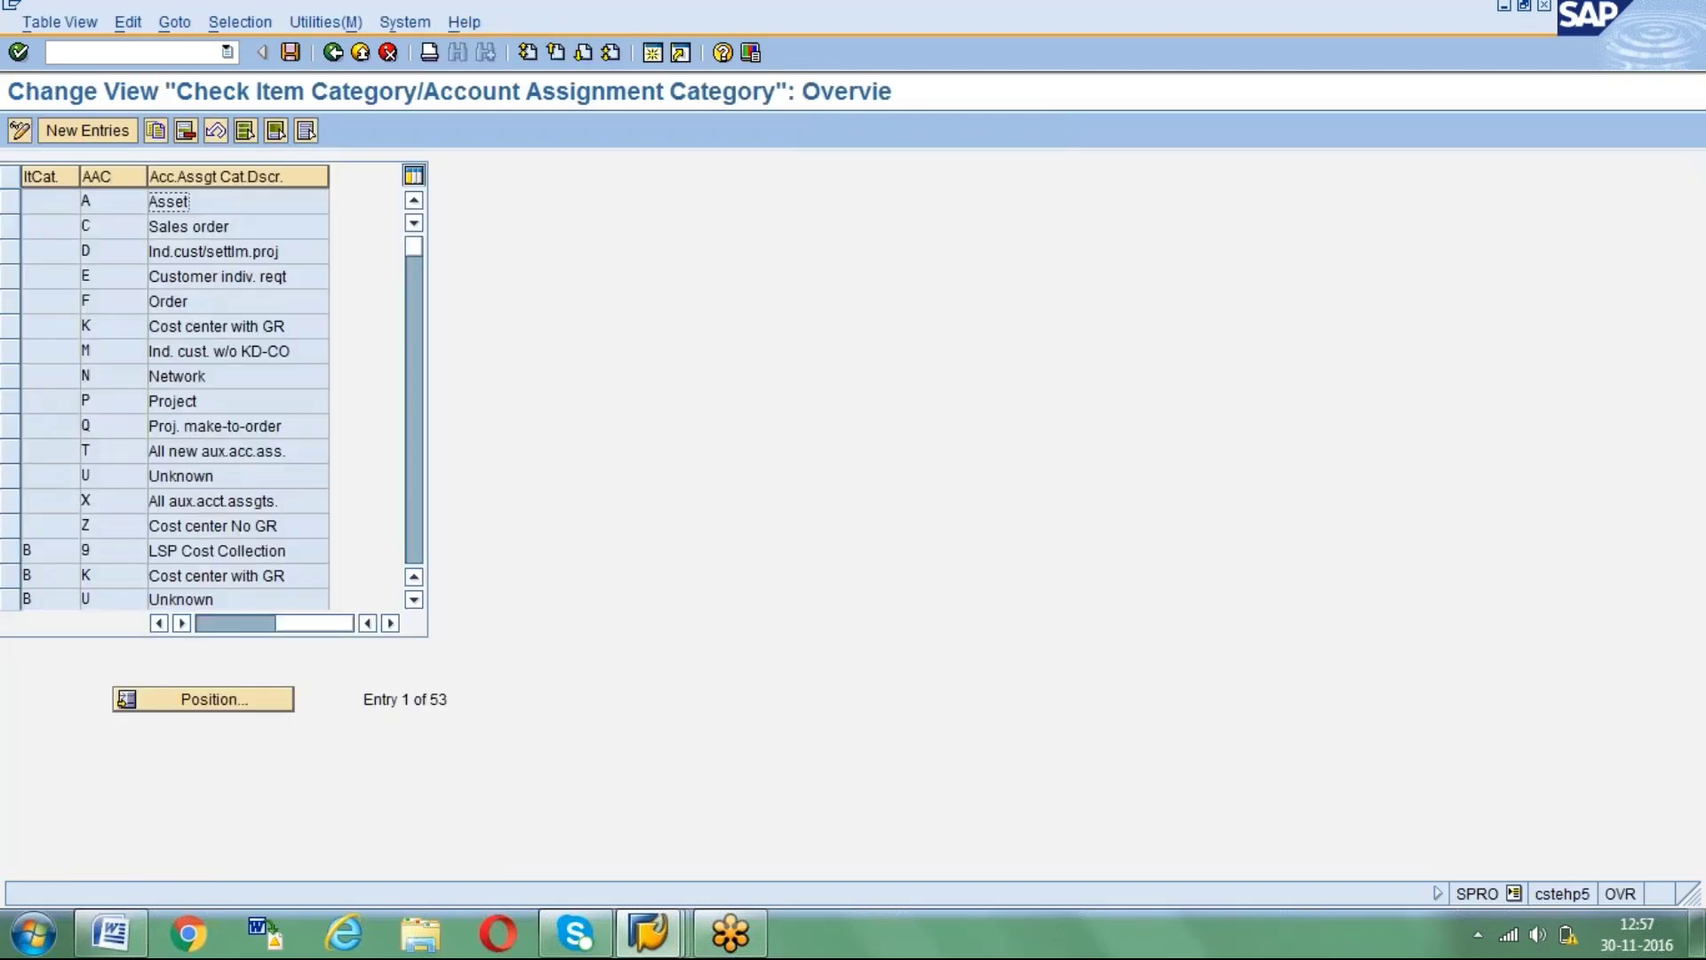
Delete the combination of item category B with account assignment category K and save it to the proposed customizing request.
double_click(89, 276)
left_click(8, 581)
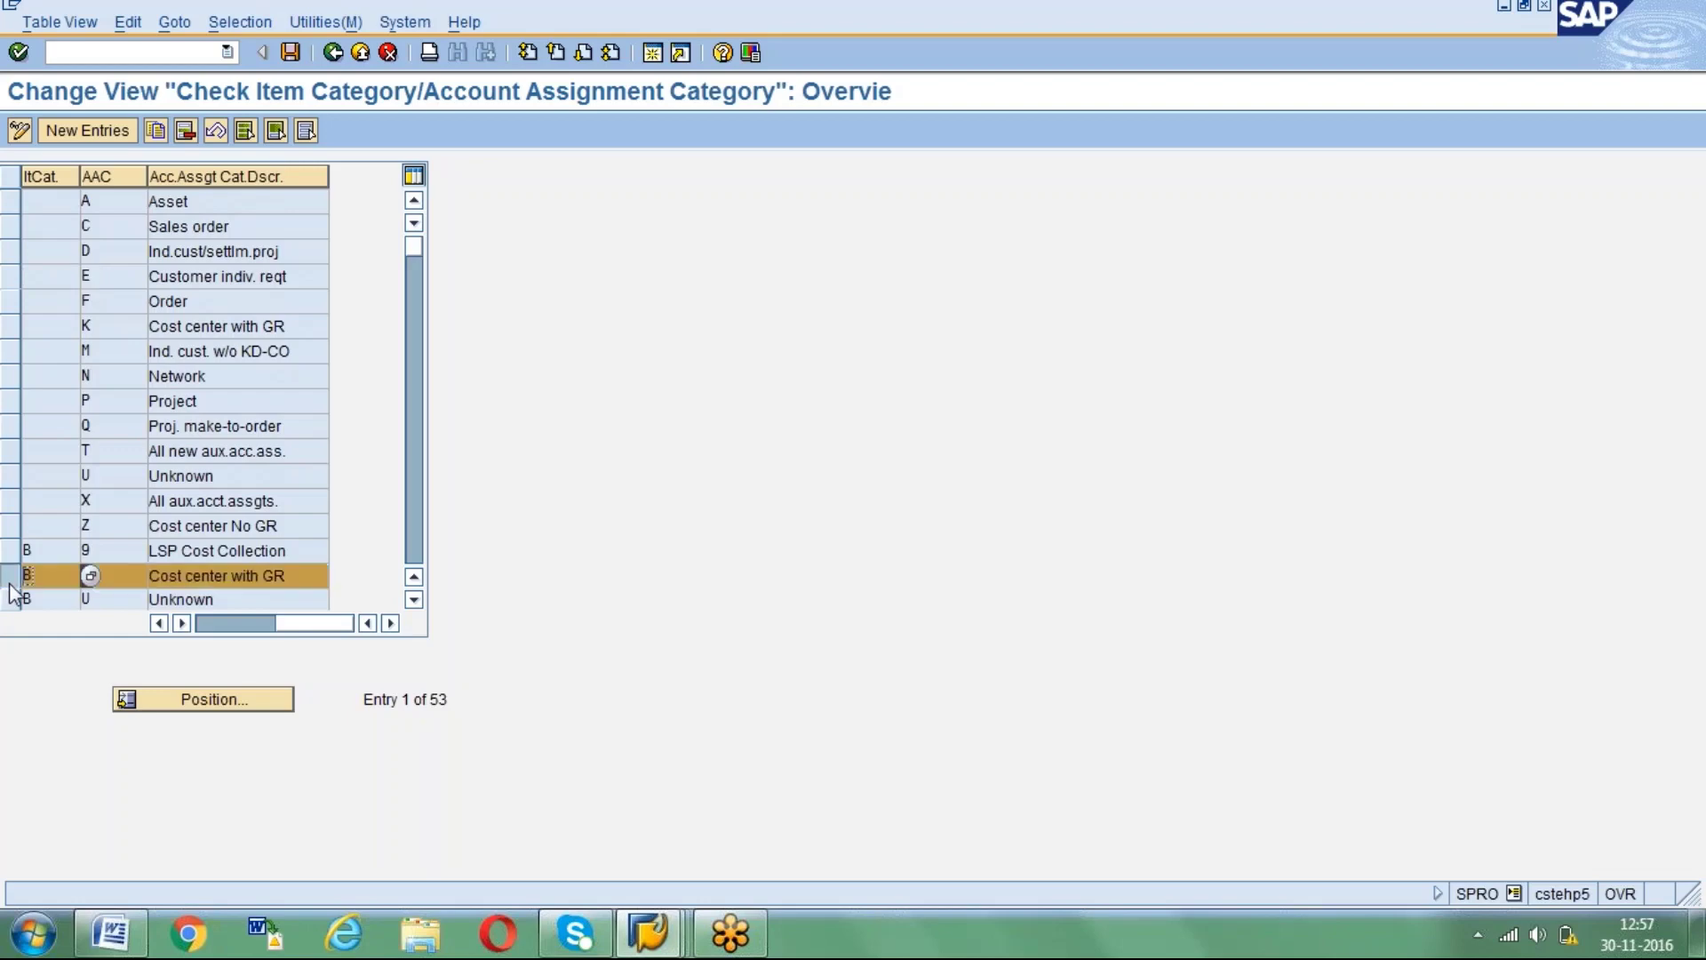
left_click(185, 132)
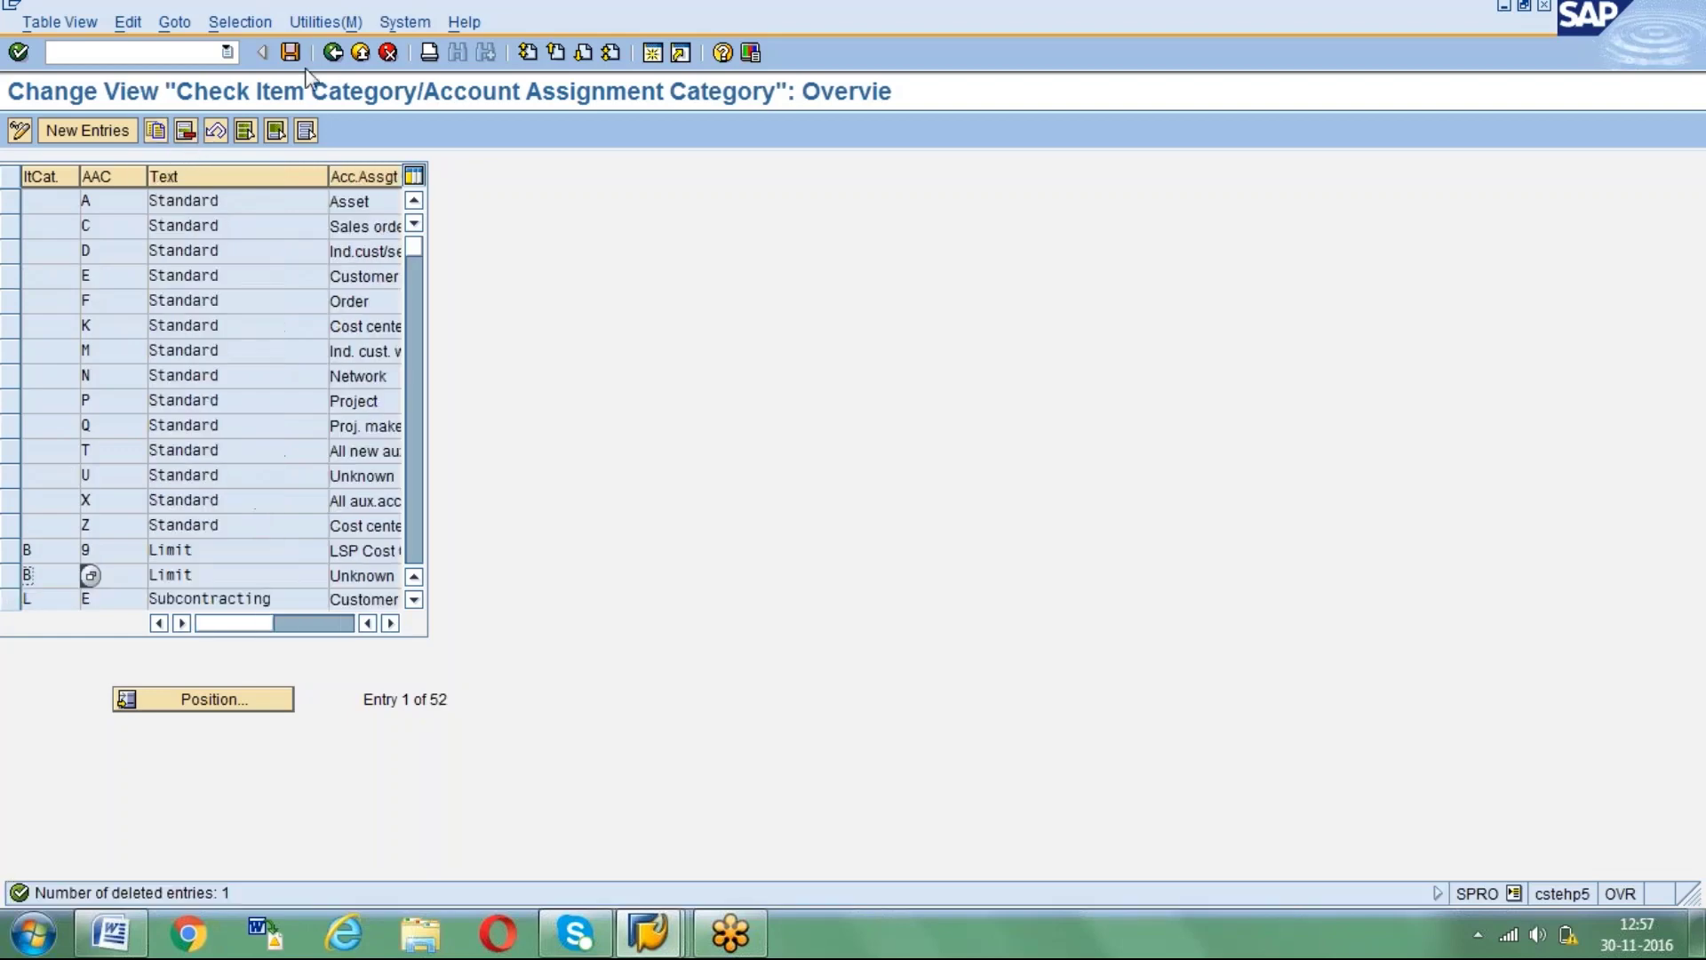
key("ctrl+s")
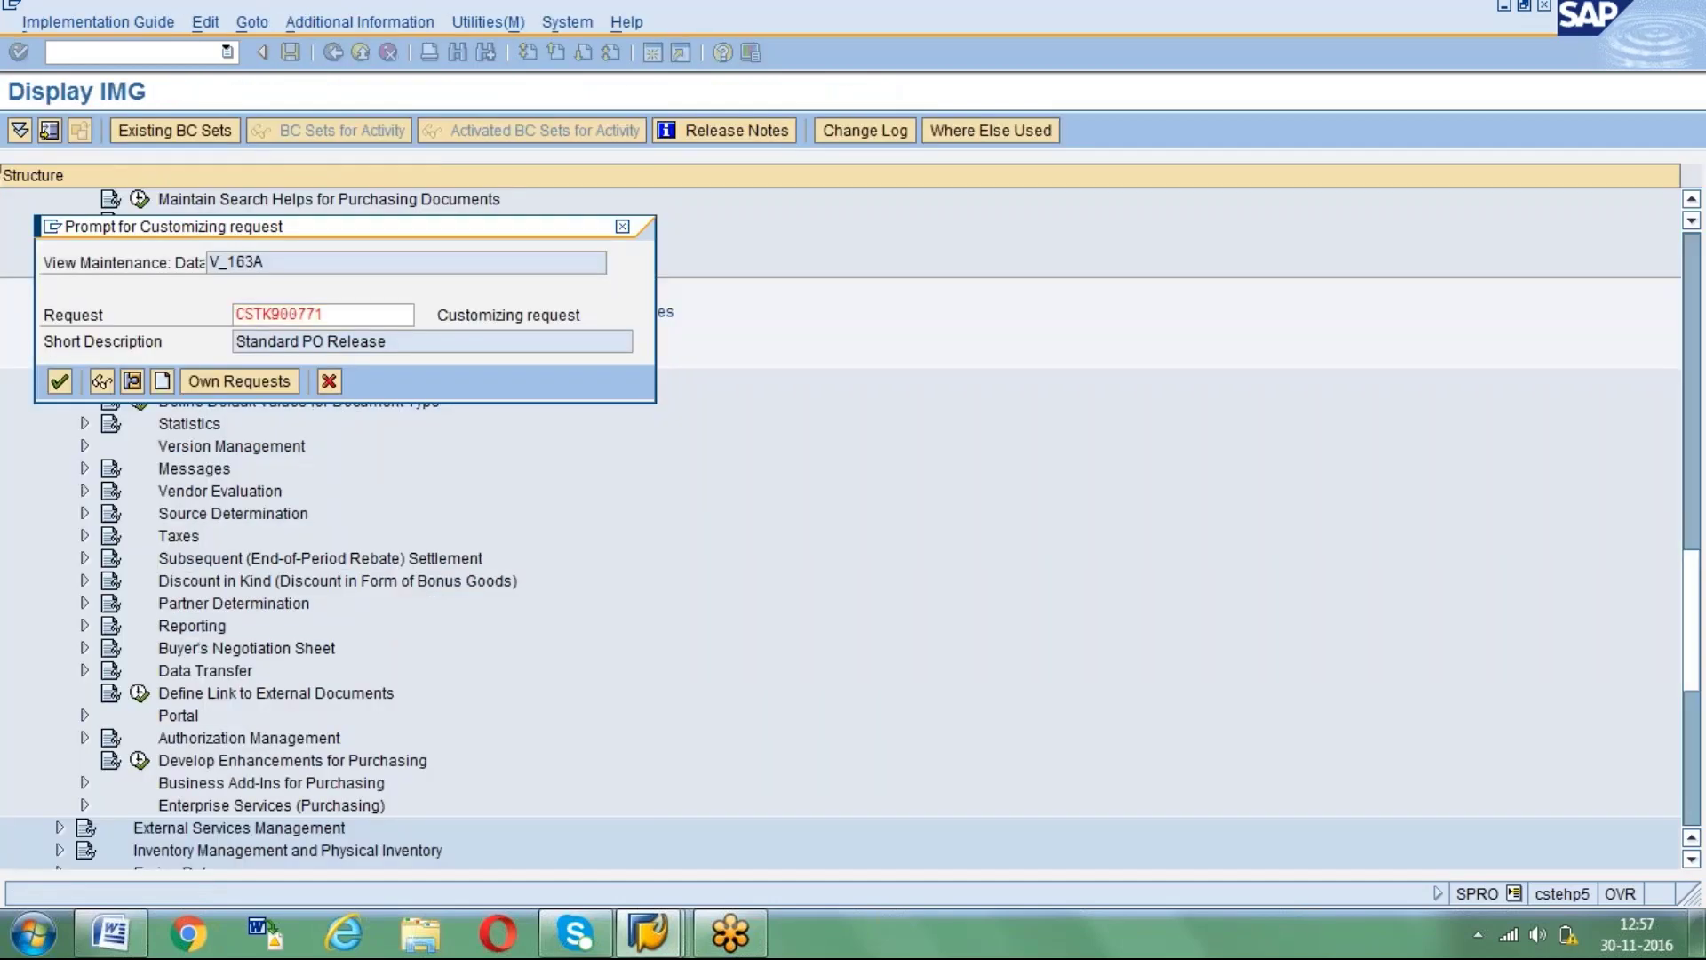
key("Return")
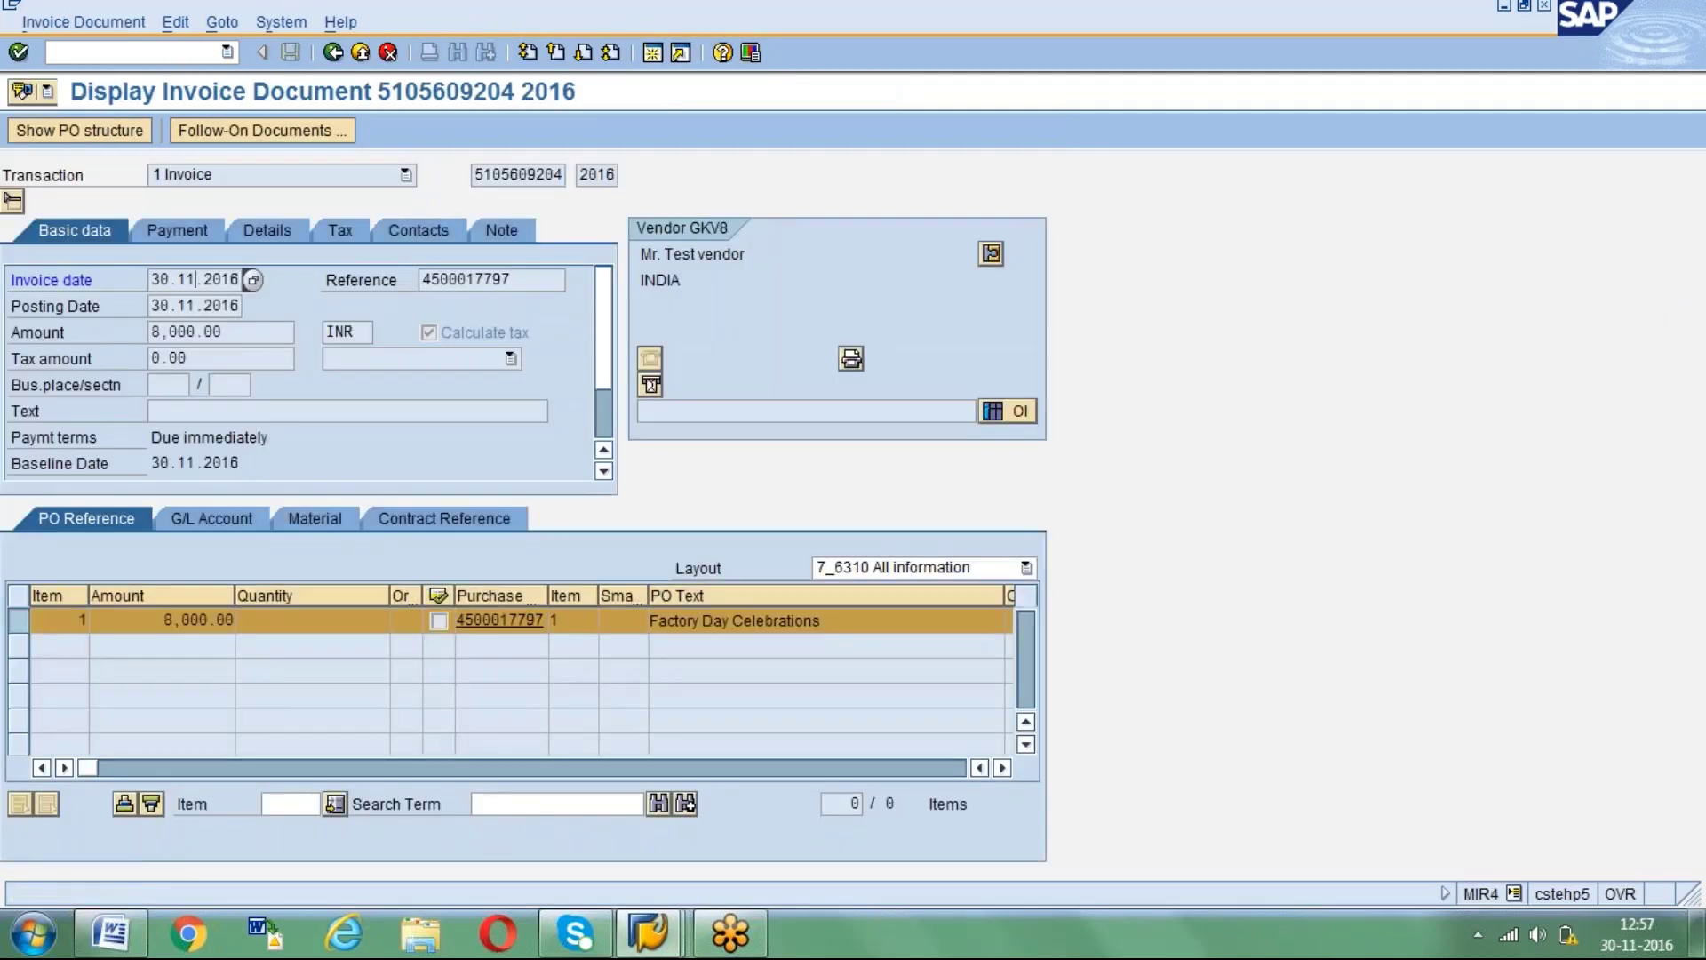
In the invoice display session, start a new standard purchase order (ME21N) for vendor GKV8 with purchasing organization GPOR and purchasing group 004.
left_click(180, 53)
type("/nmiro")
key("Return")
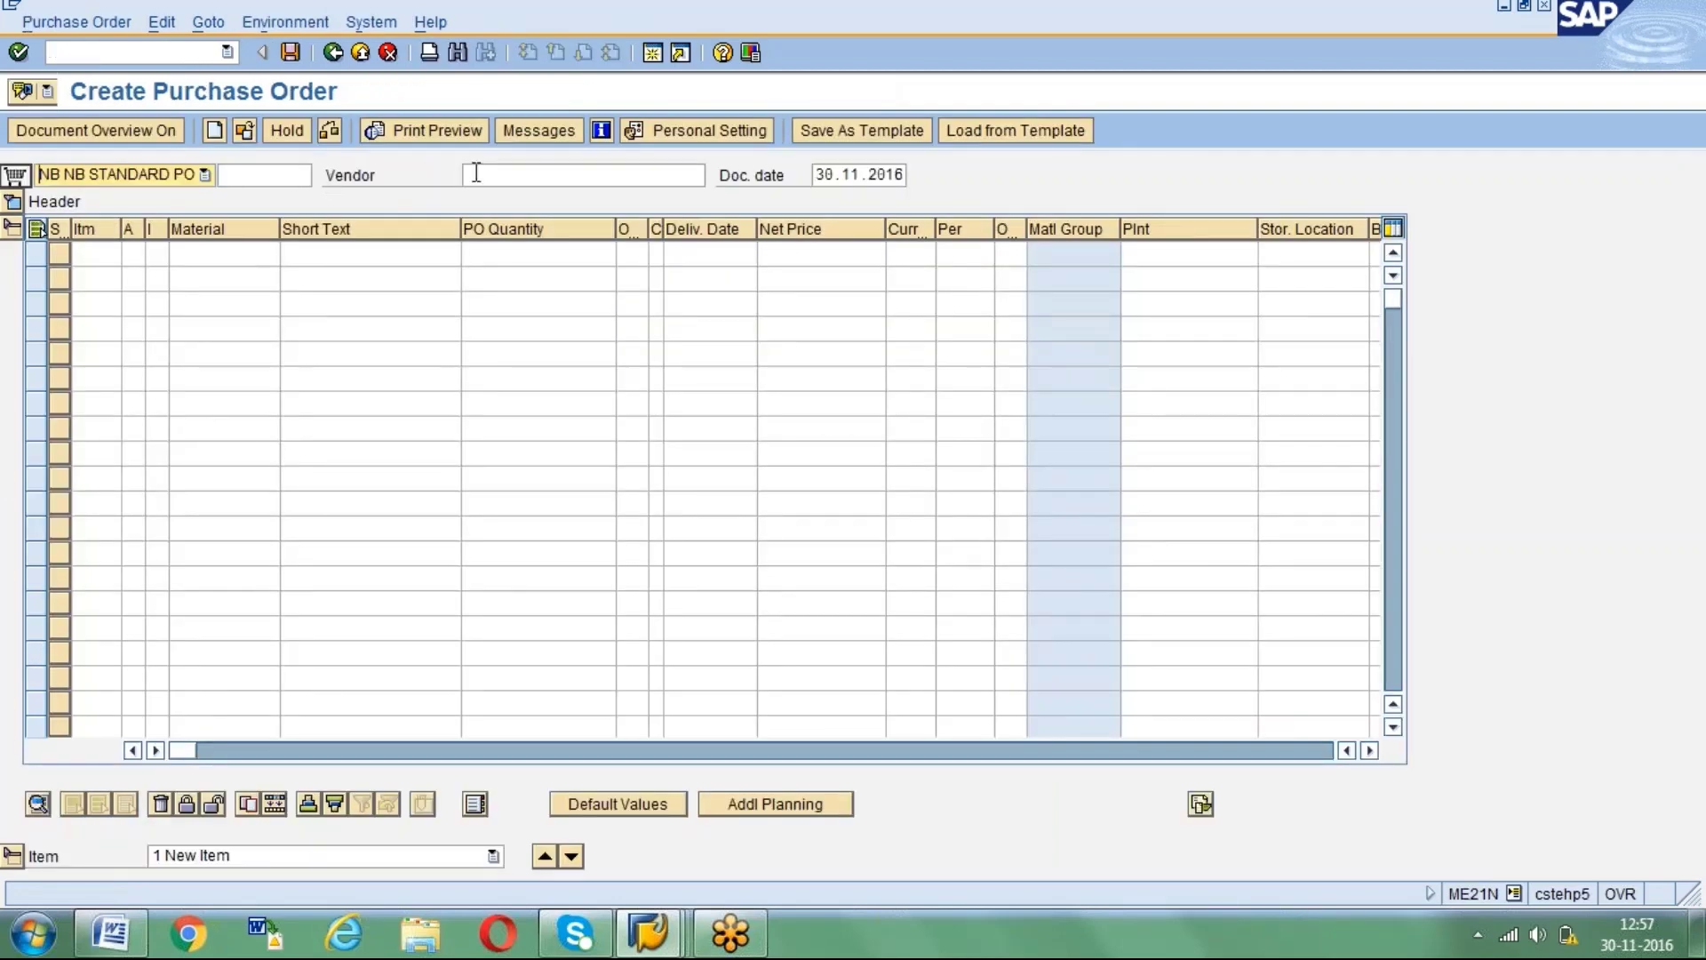
left_click(476, 174)
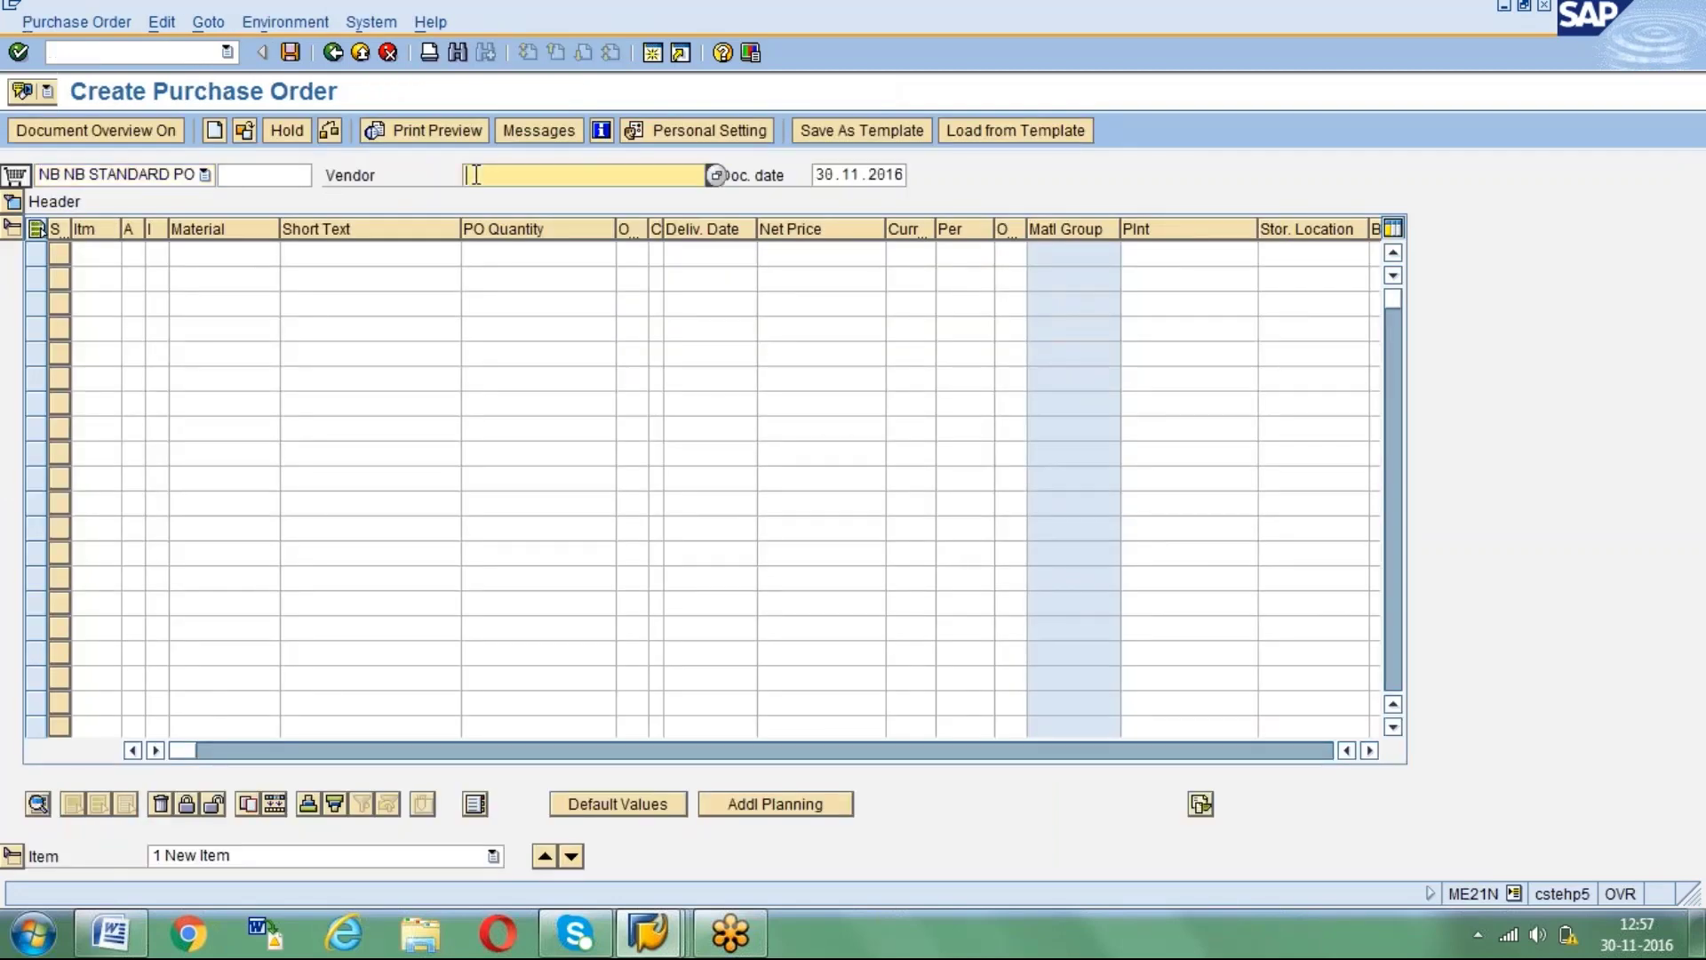
left_click(479, 199)
key("Return")
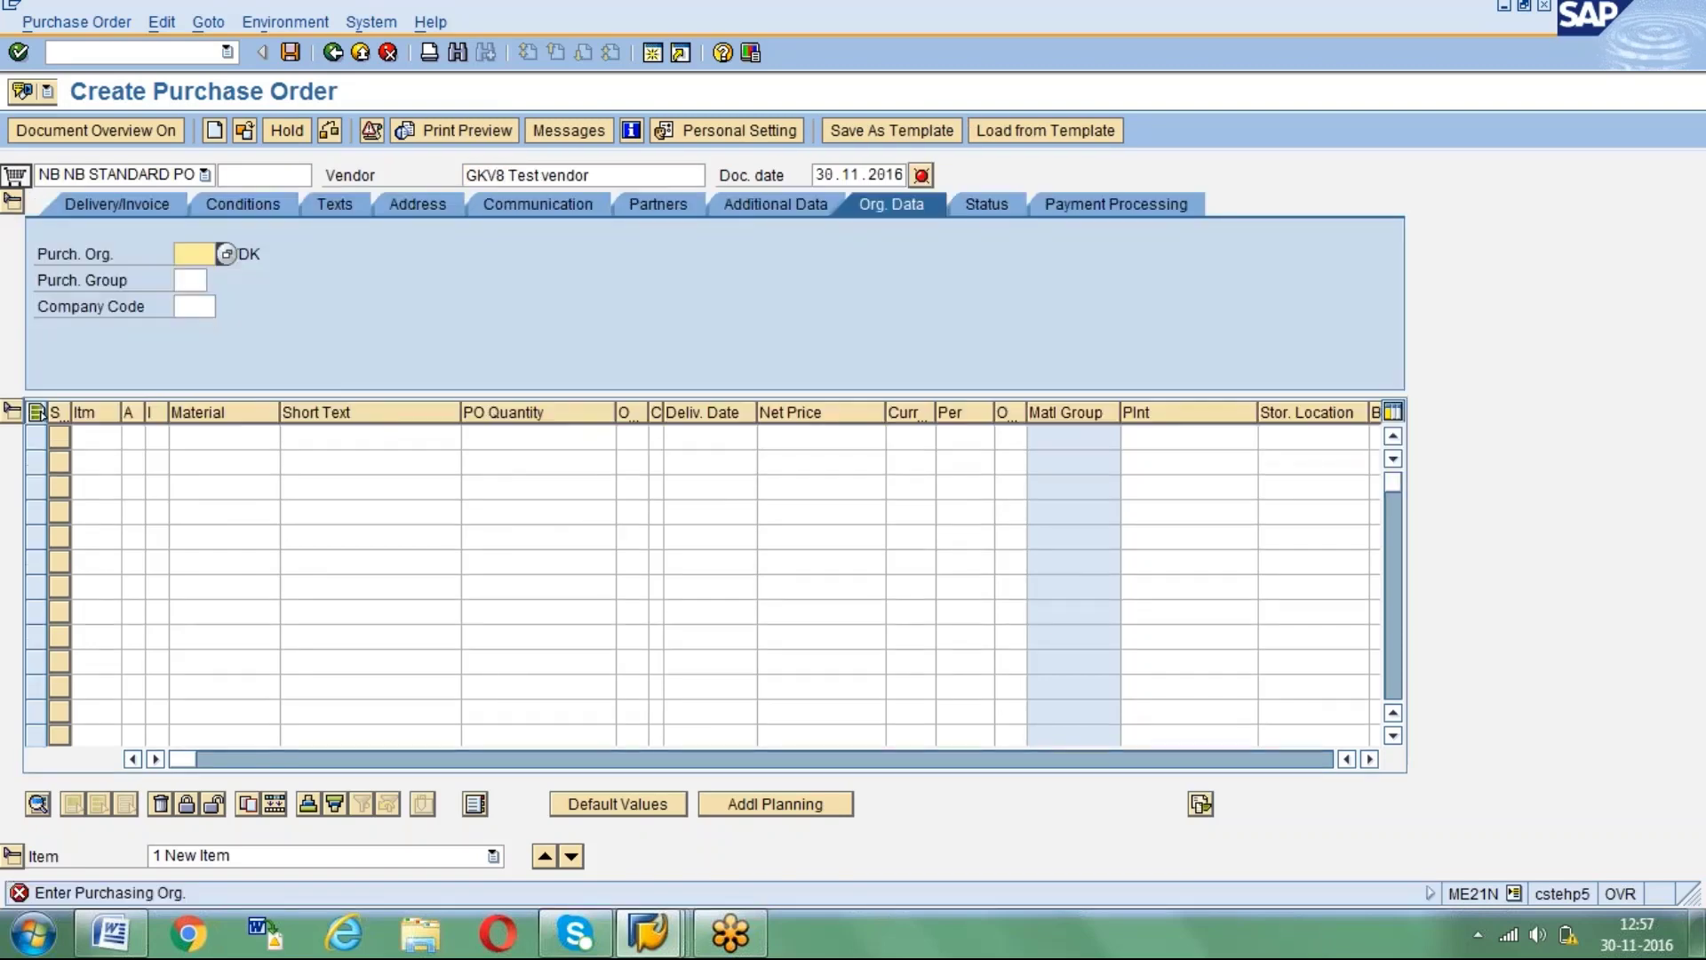
type("gpor")
key("Return")
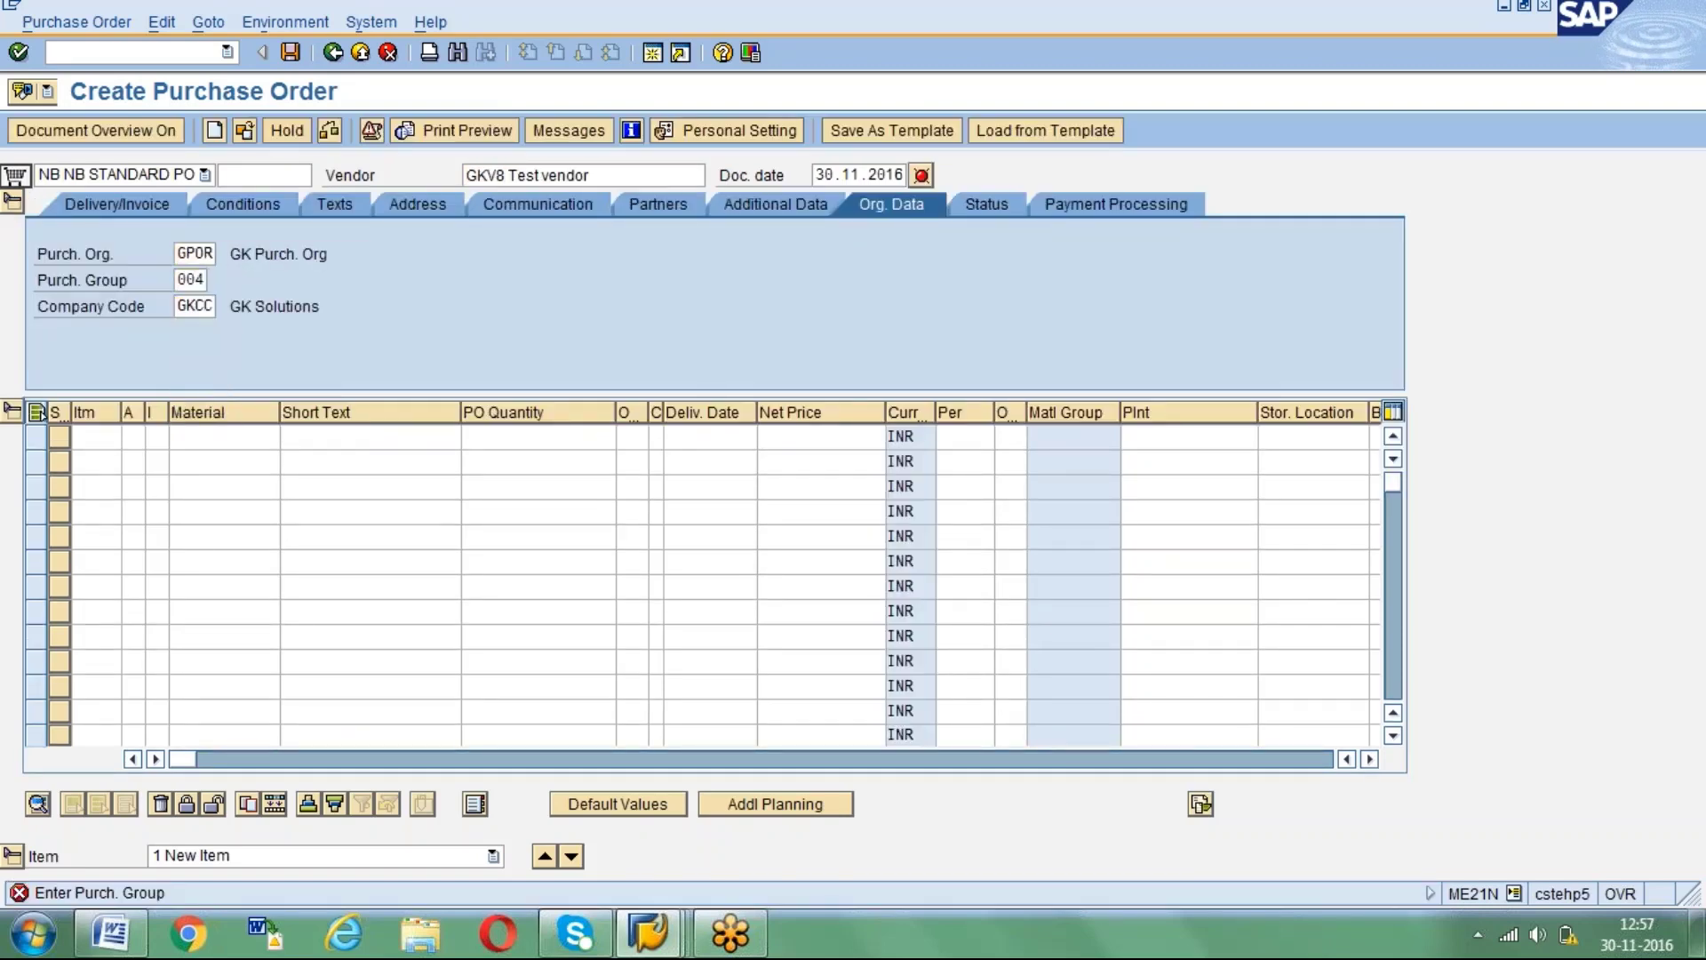
key("Return")
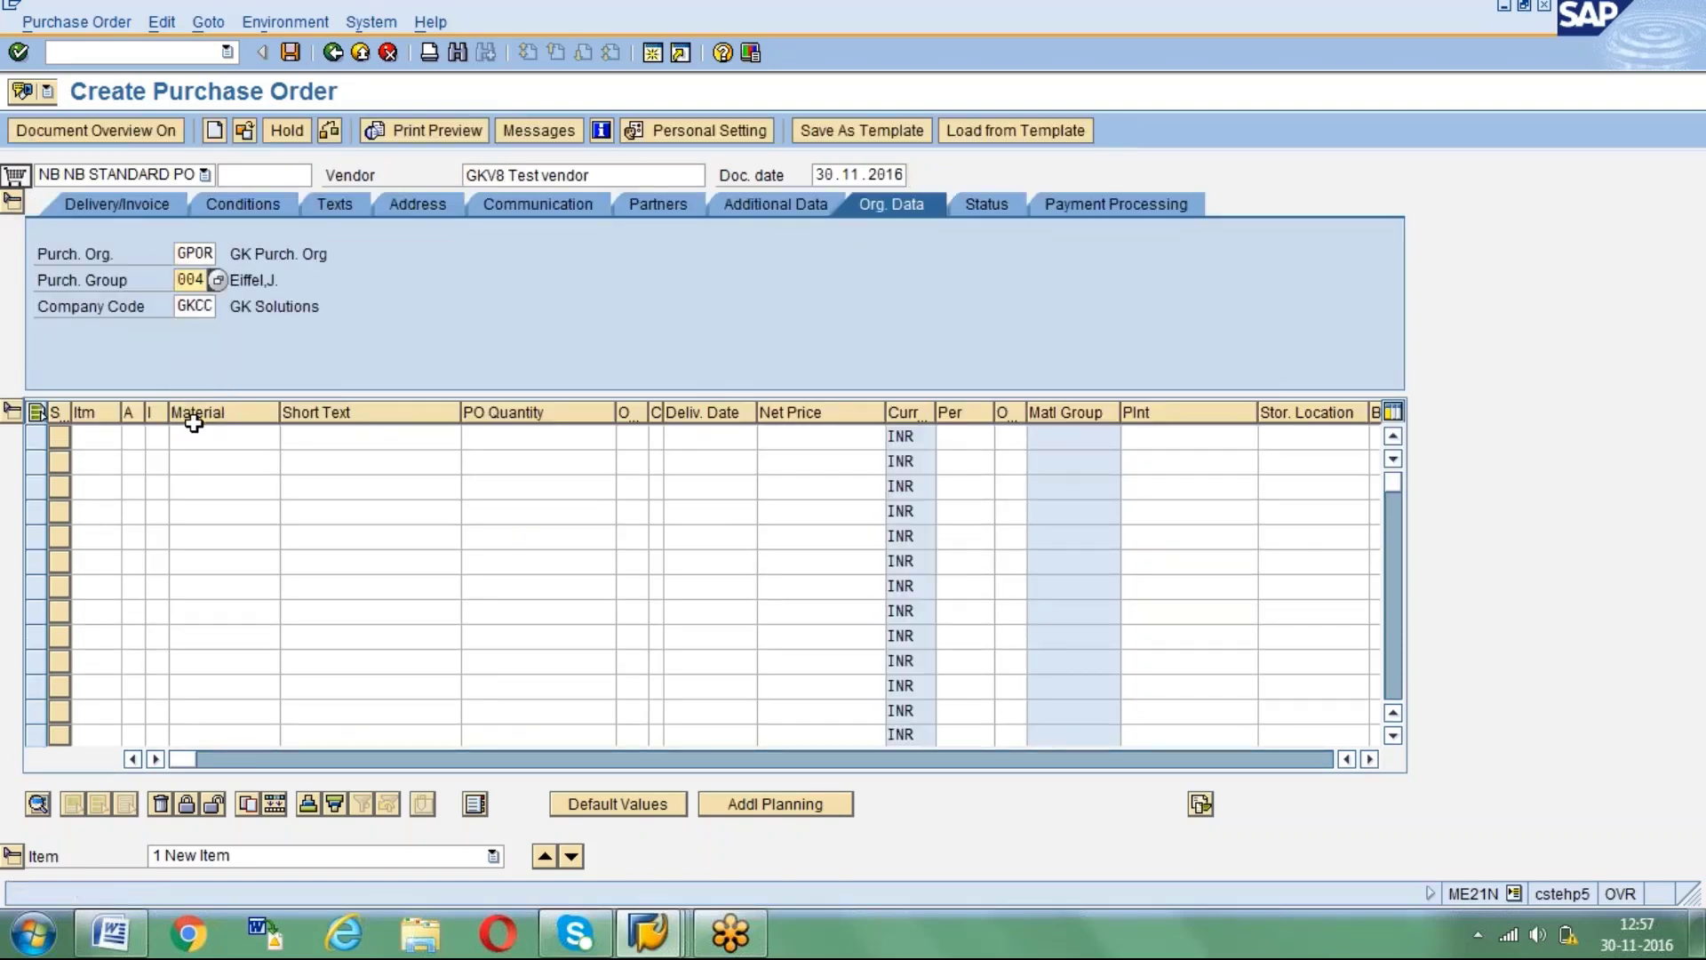
Try a purchase order item with account assignment category K and item category B, and read the long text of the system message.
left_click(194, 434)
left_click(134, 437)
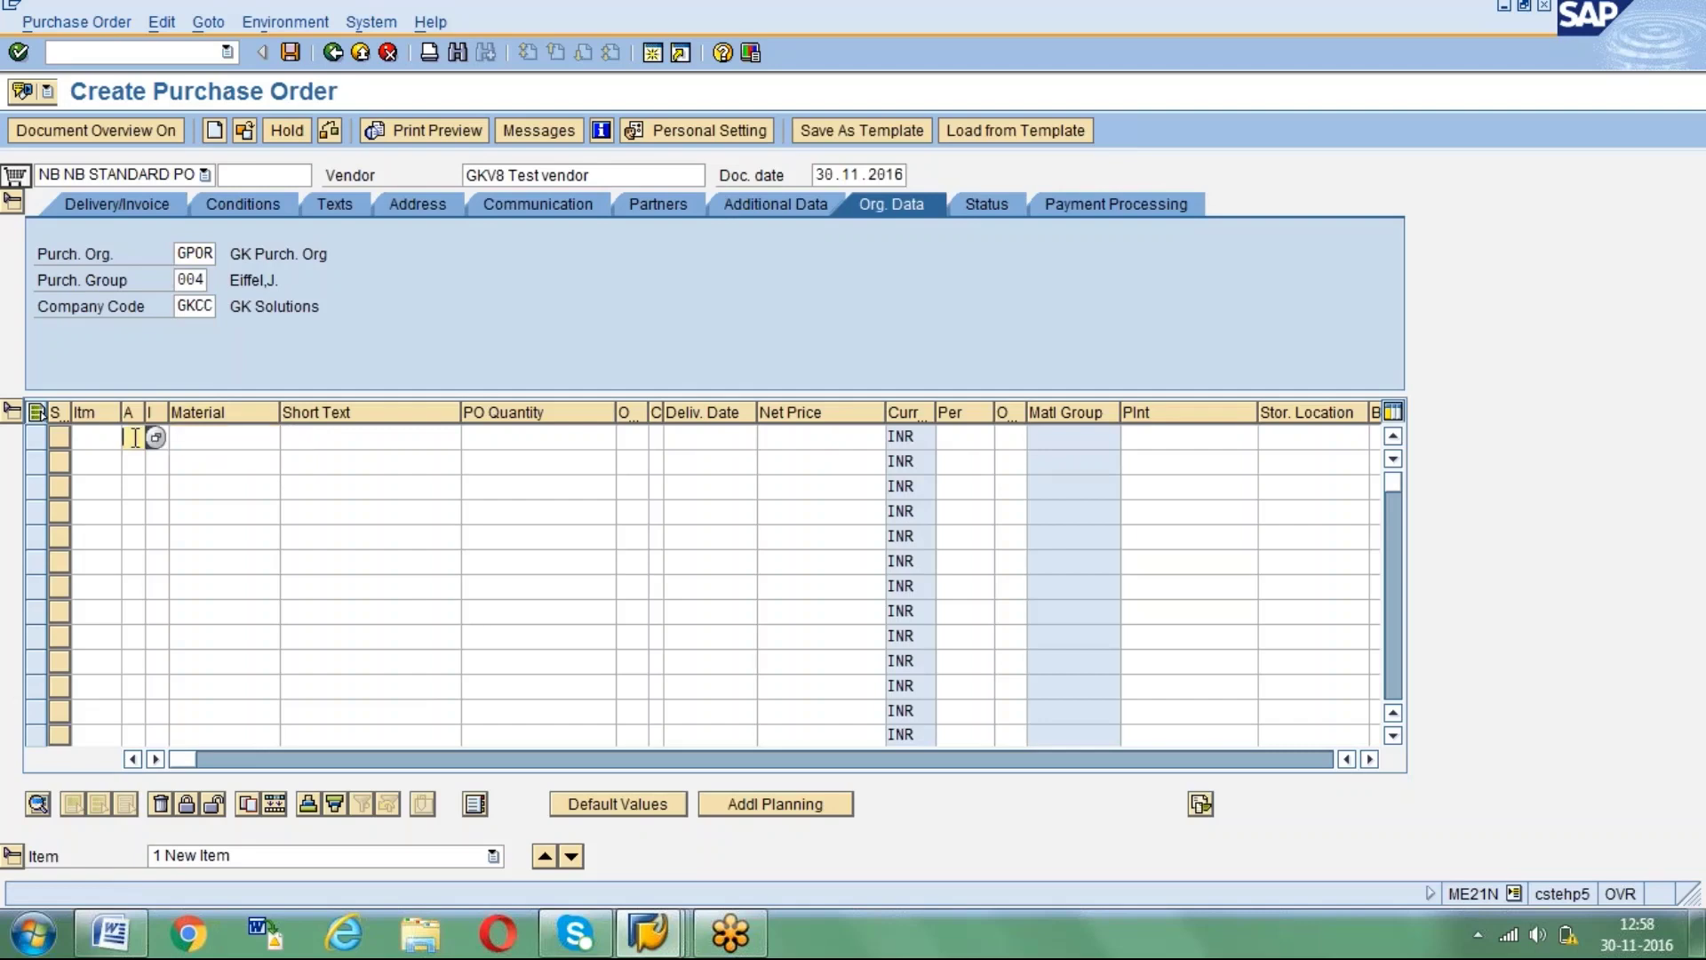
type("k")
key("Tab")
type("b")
key("Return")
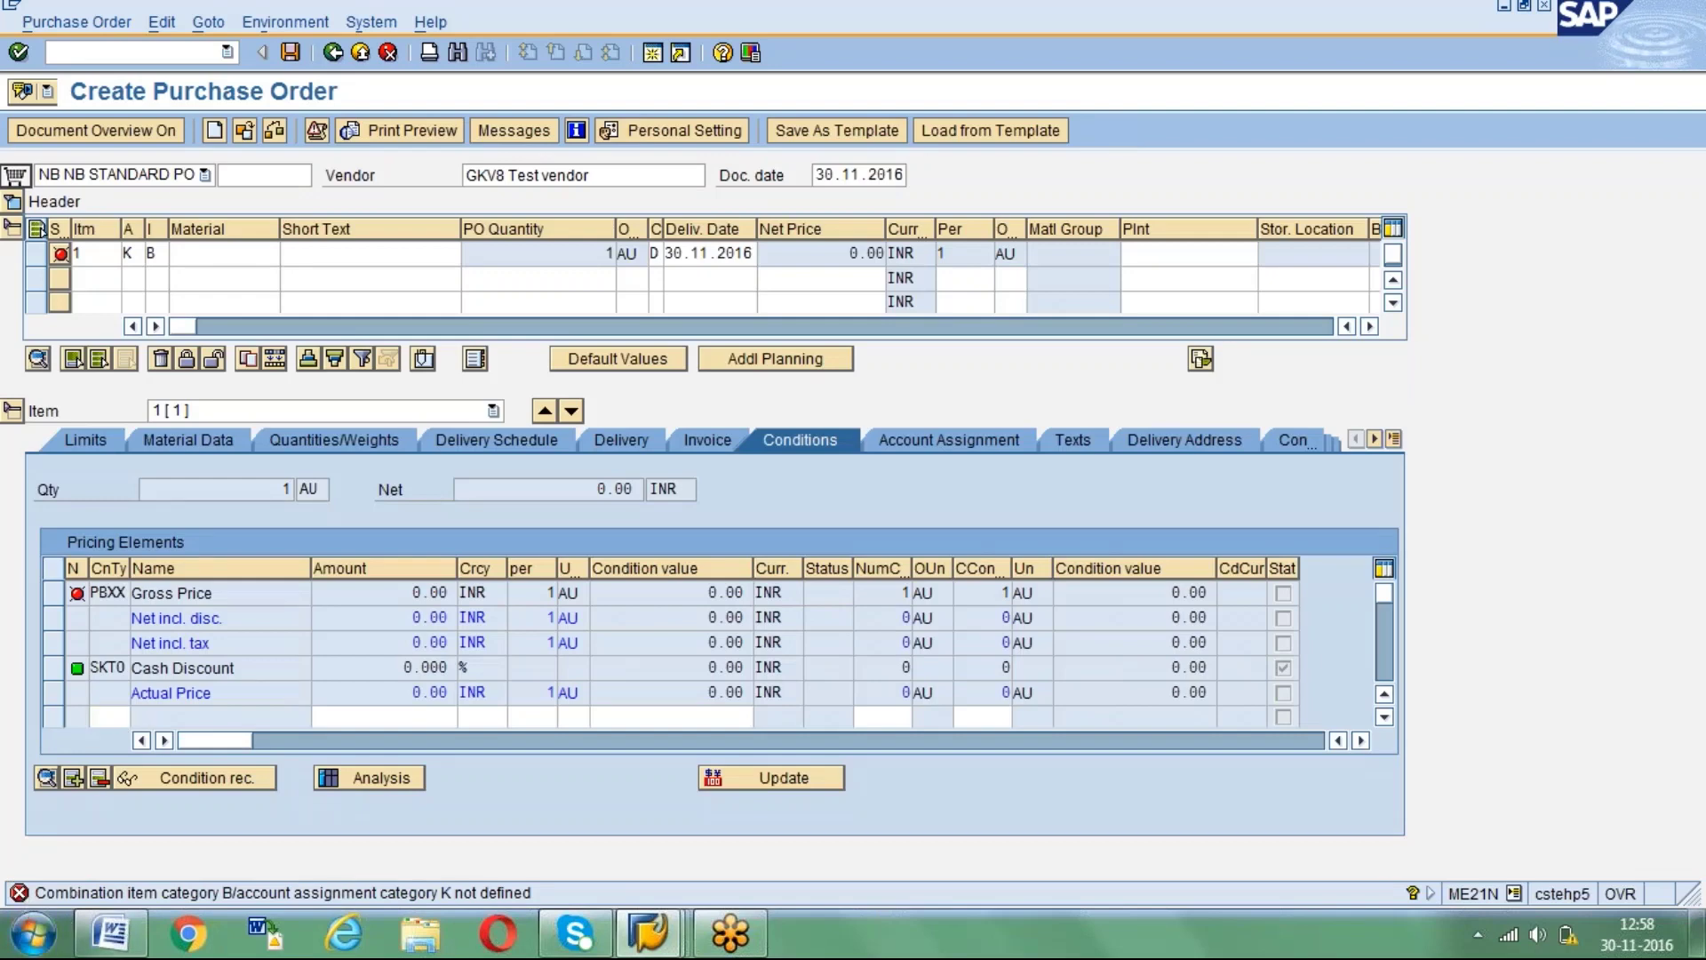
double_click(89, 892)
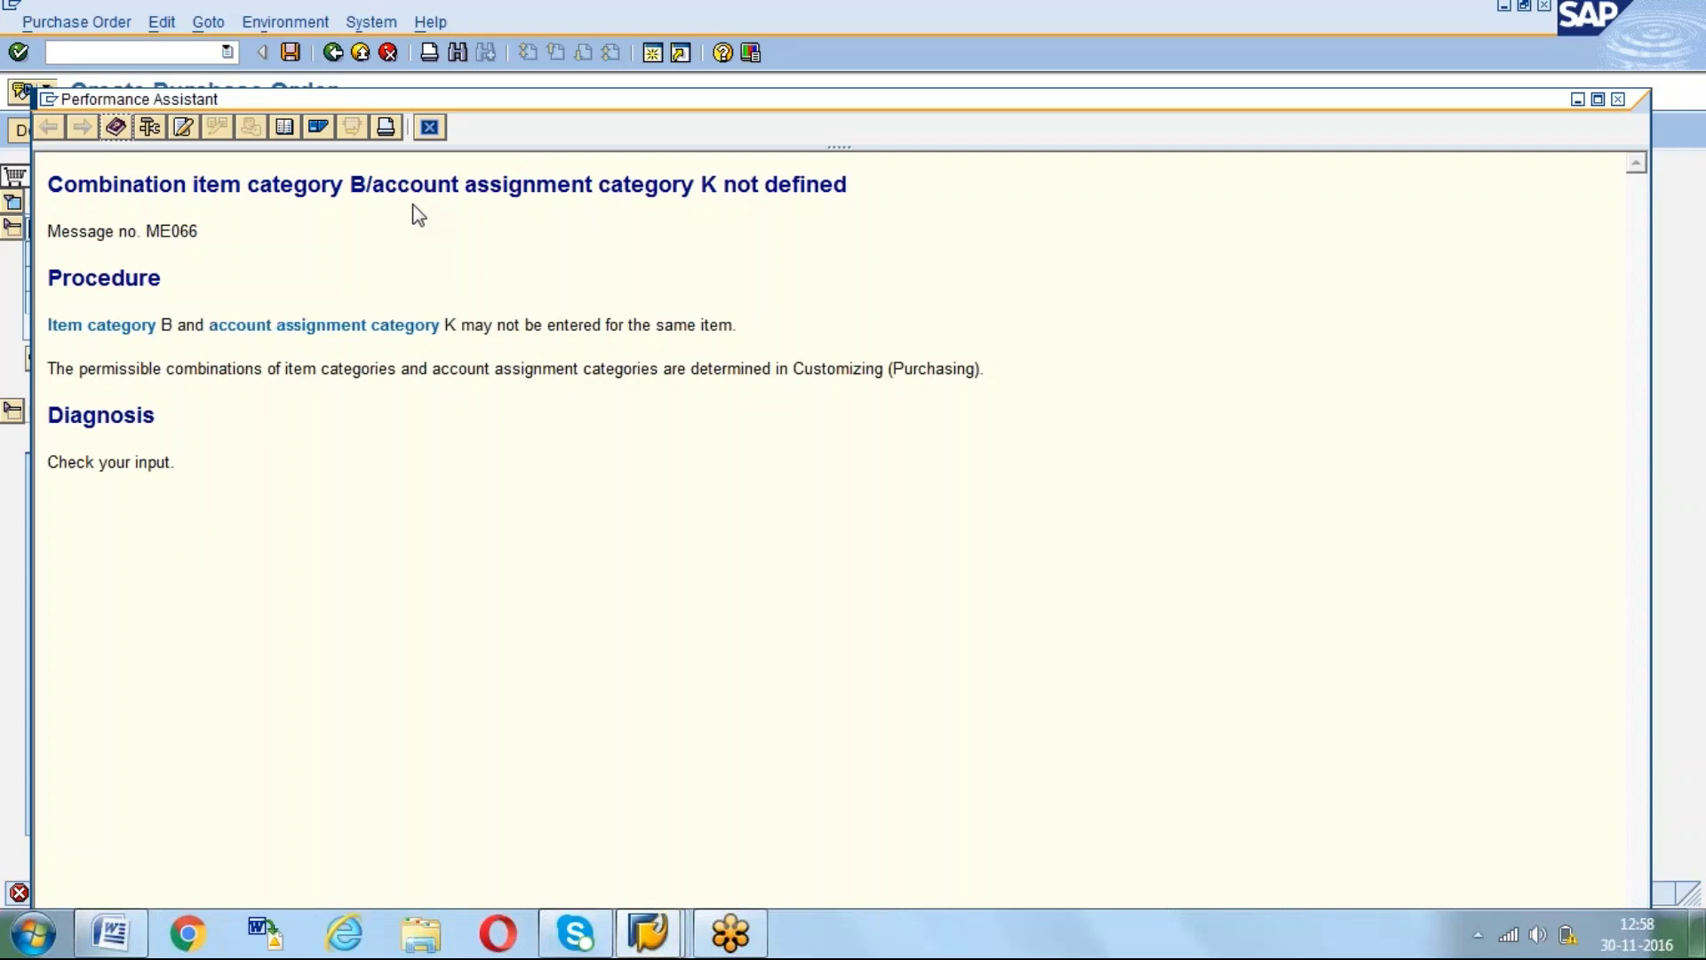
key("Escape")
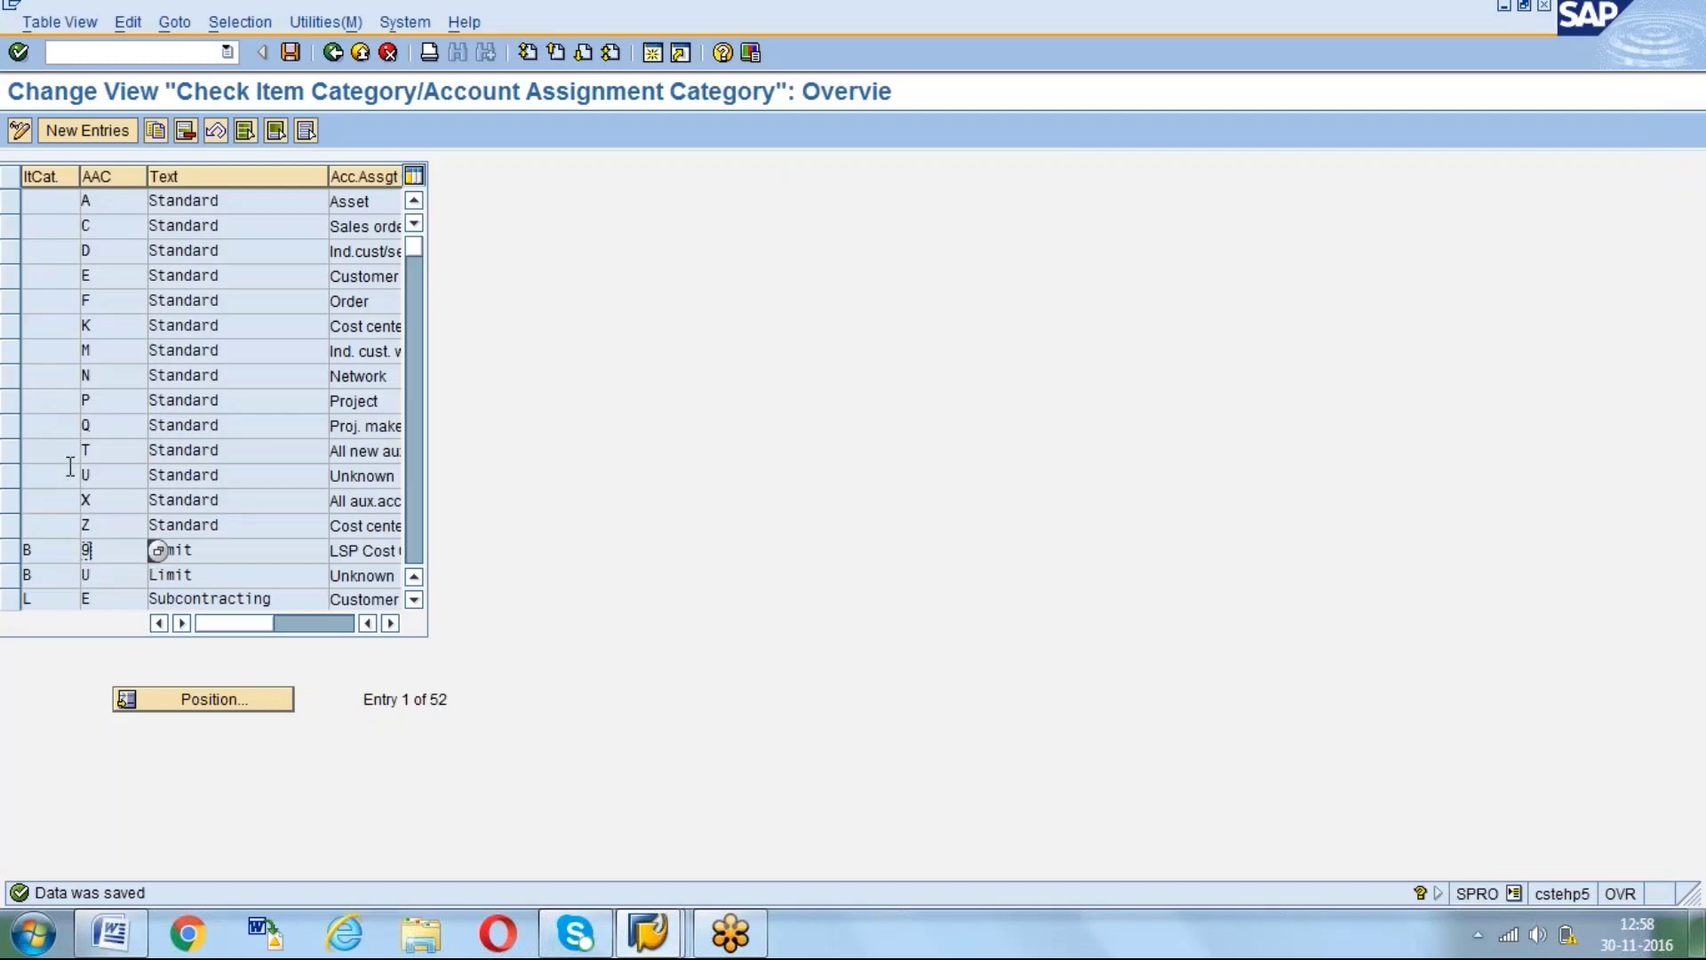
Add a new entry combining item category B with account assignment category K in the customizing view and save it.
left_click(87, 131)
type("B")
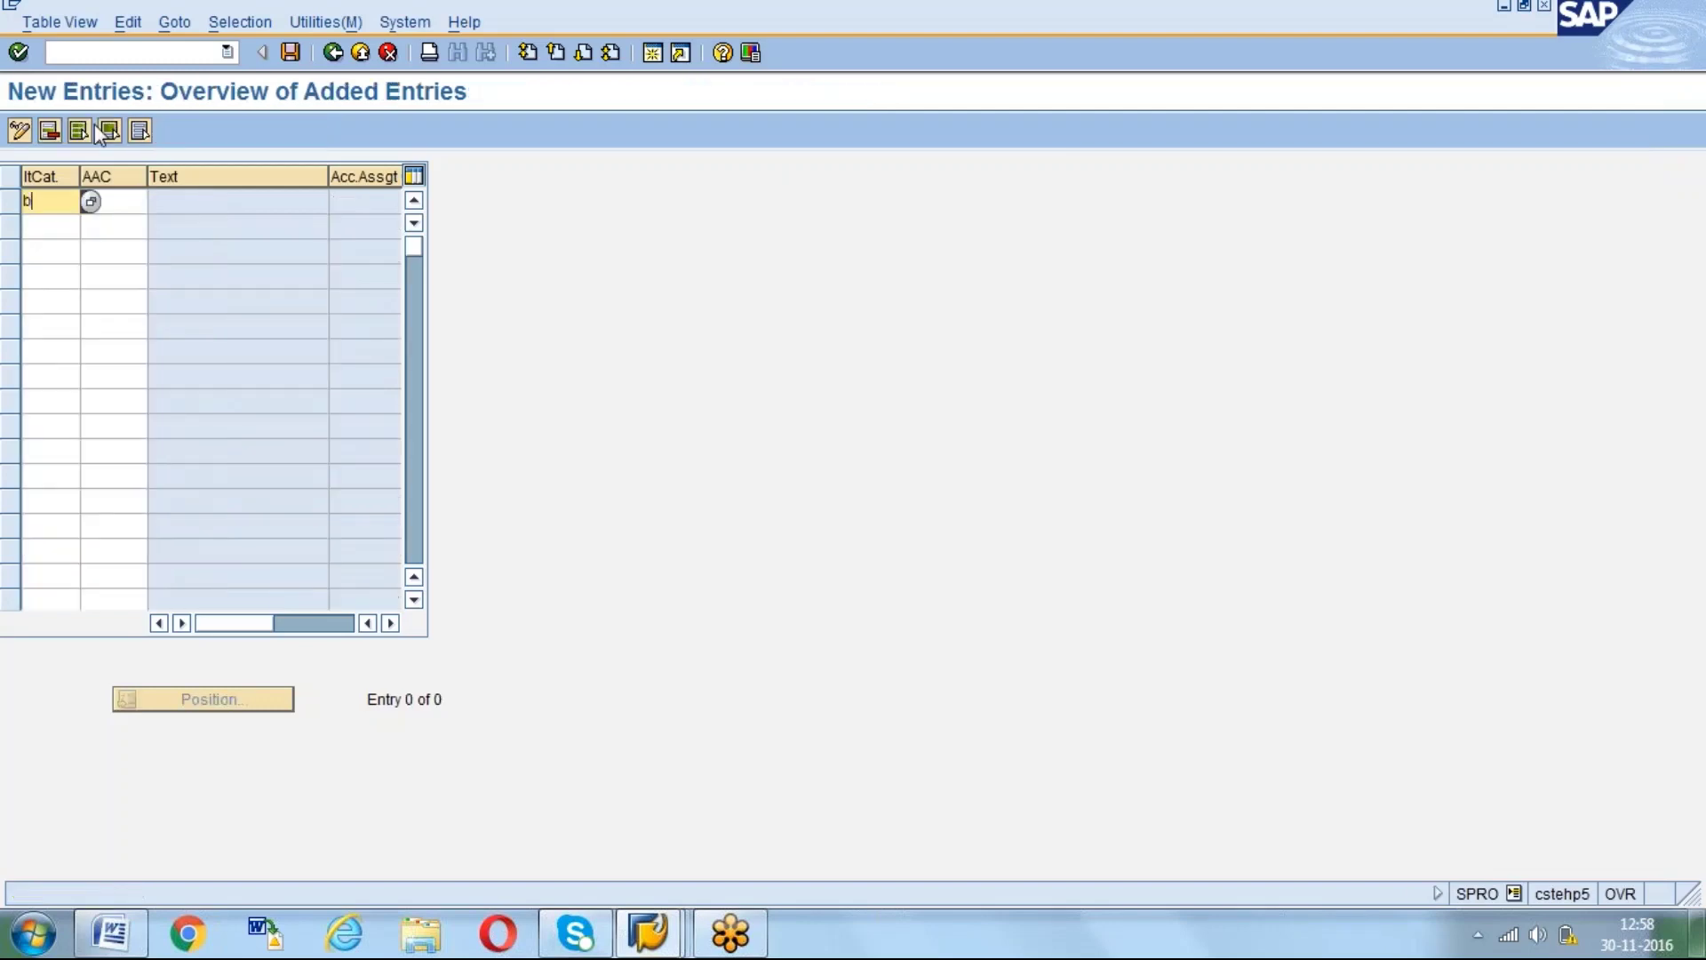
key("Tab")
type("K")
key("Return")
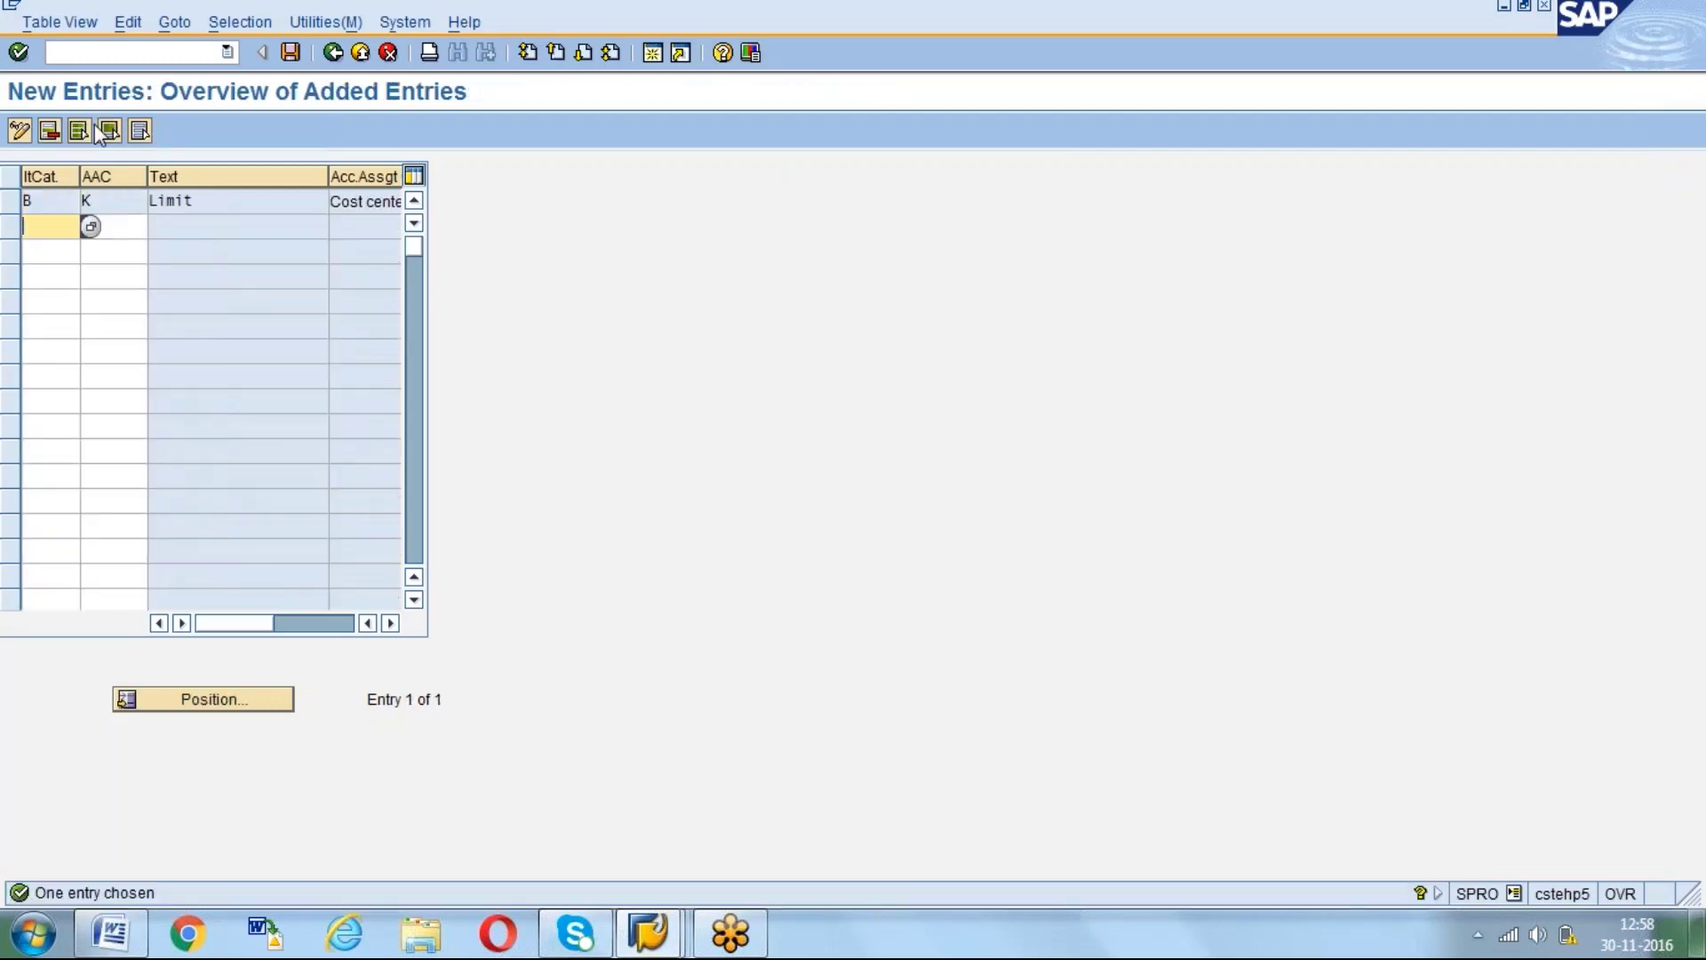
left_click(292, 54)
Return to the purchase order session and recheck the item with account assignment category K and item category B.
key("alt+Tab")
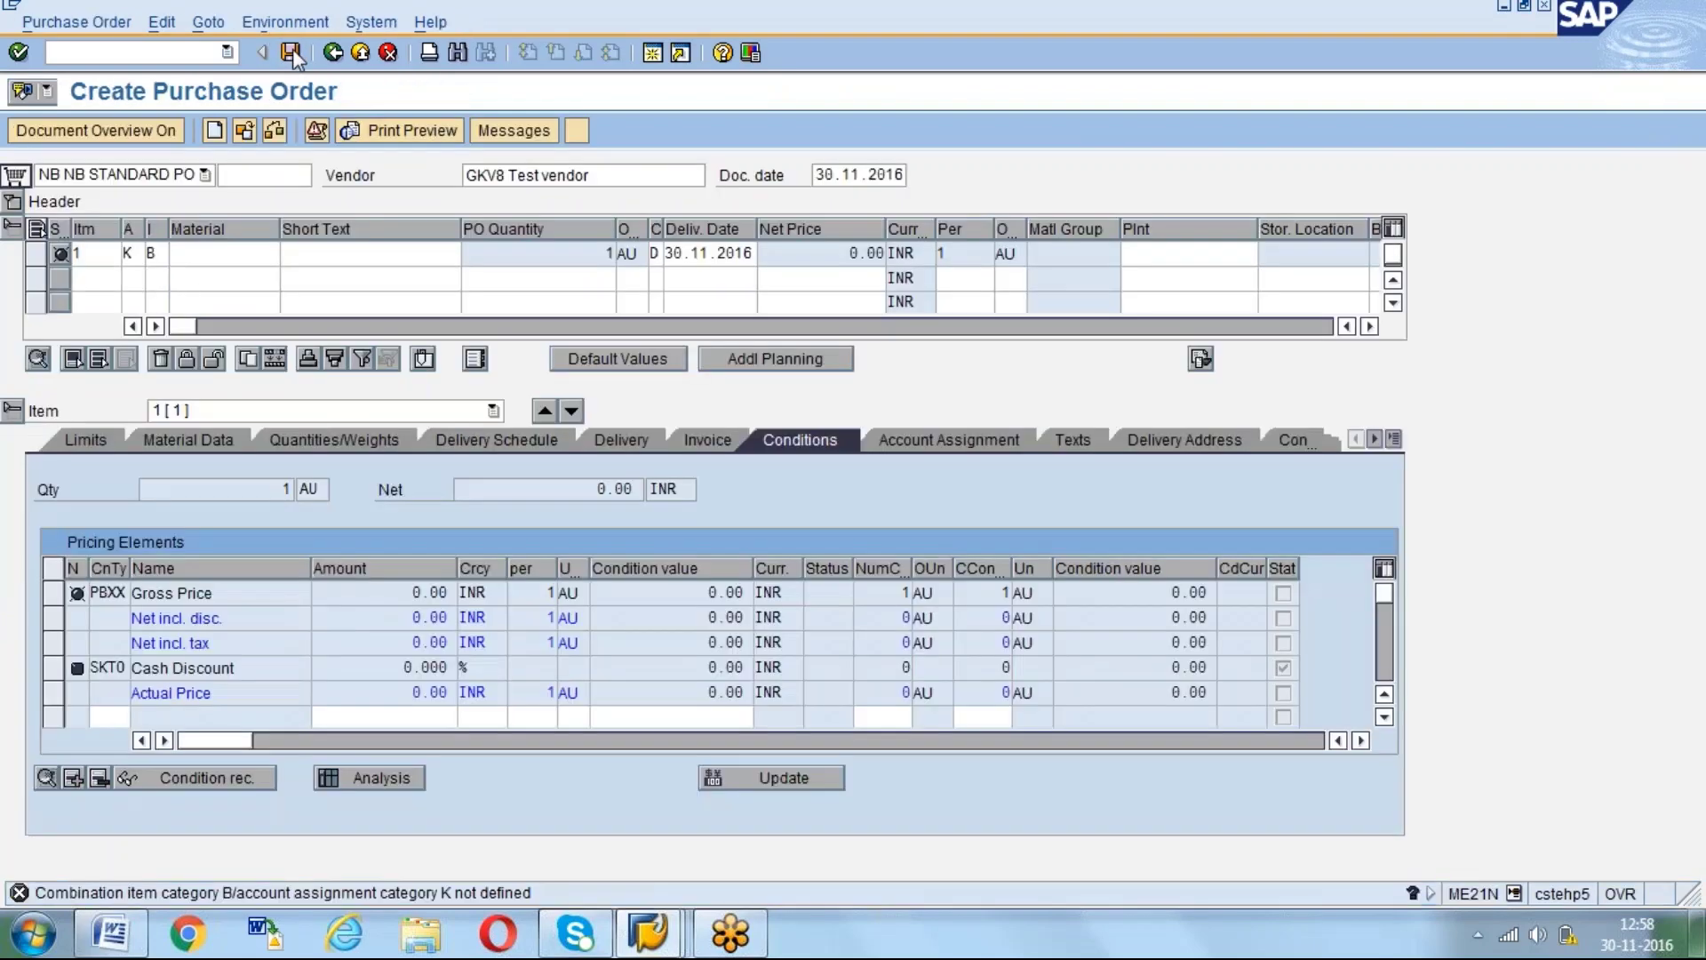
key("alt+Tab")
key("alt+Tab")
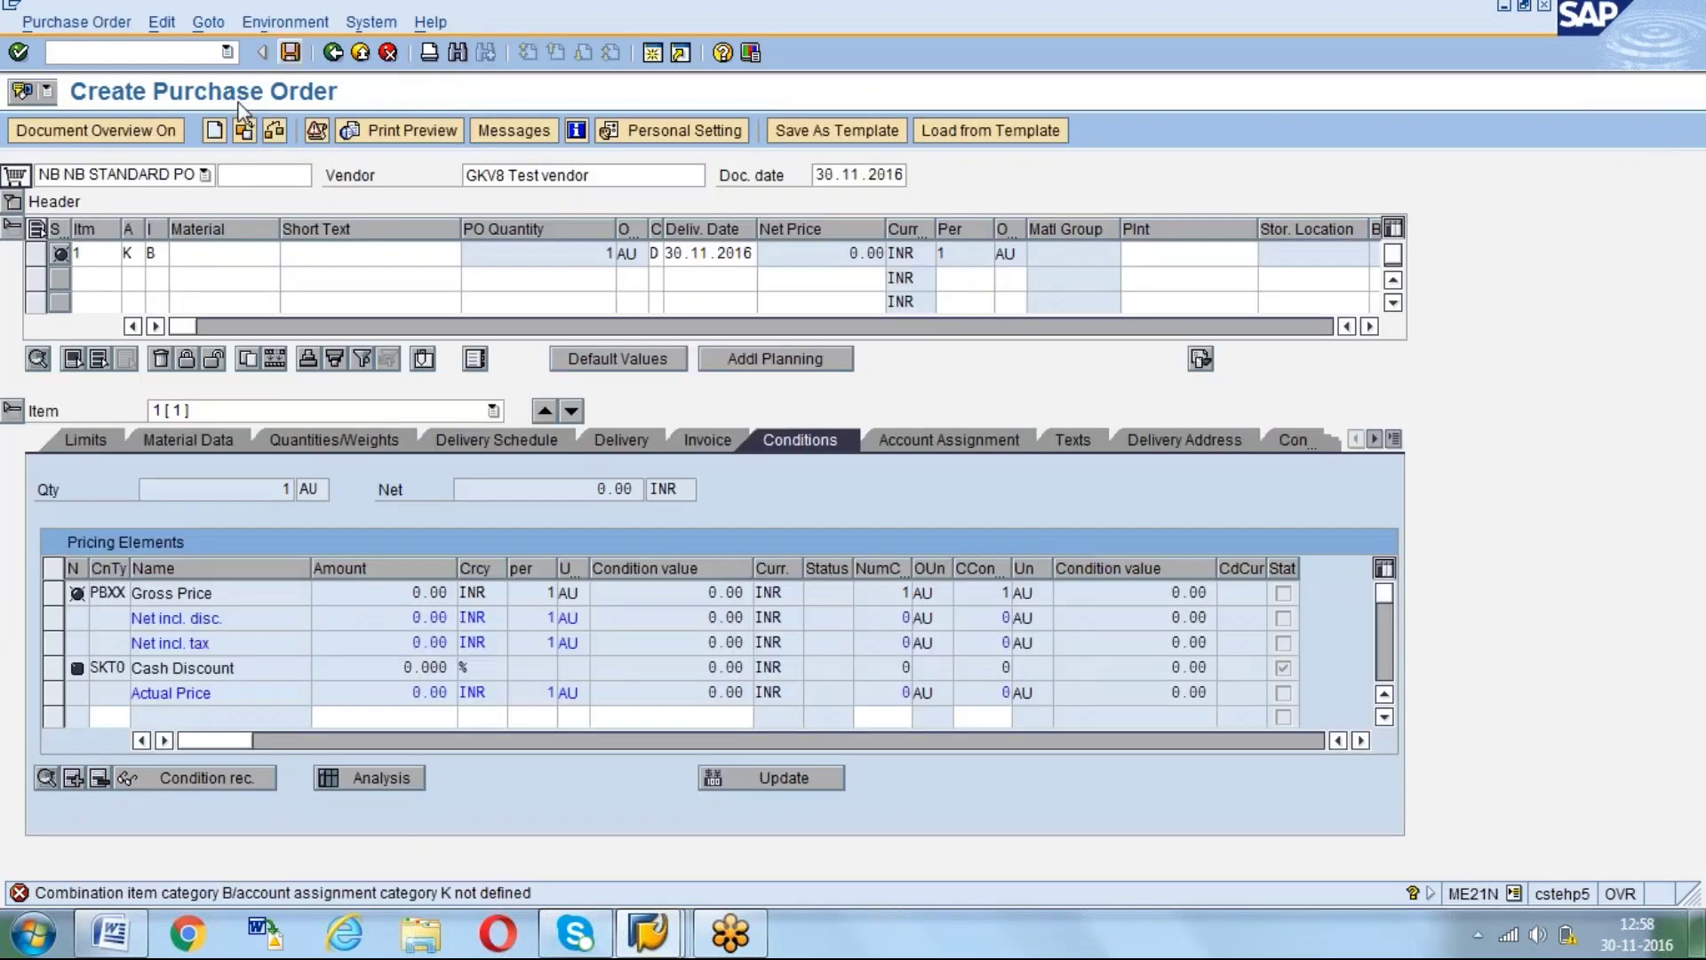
left_click(274, 131)
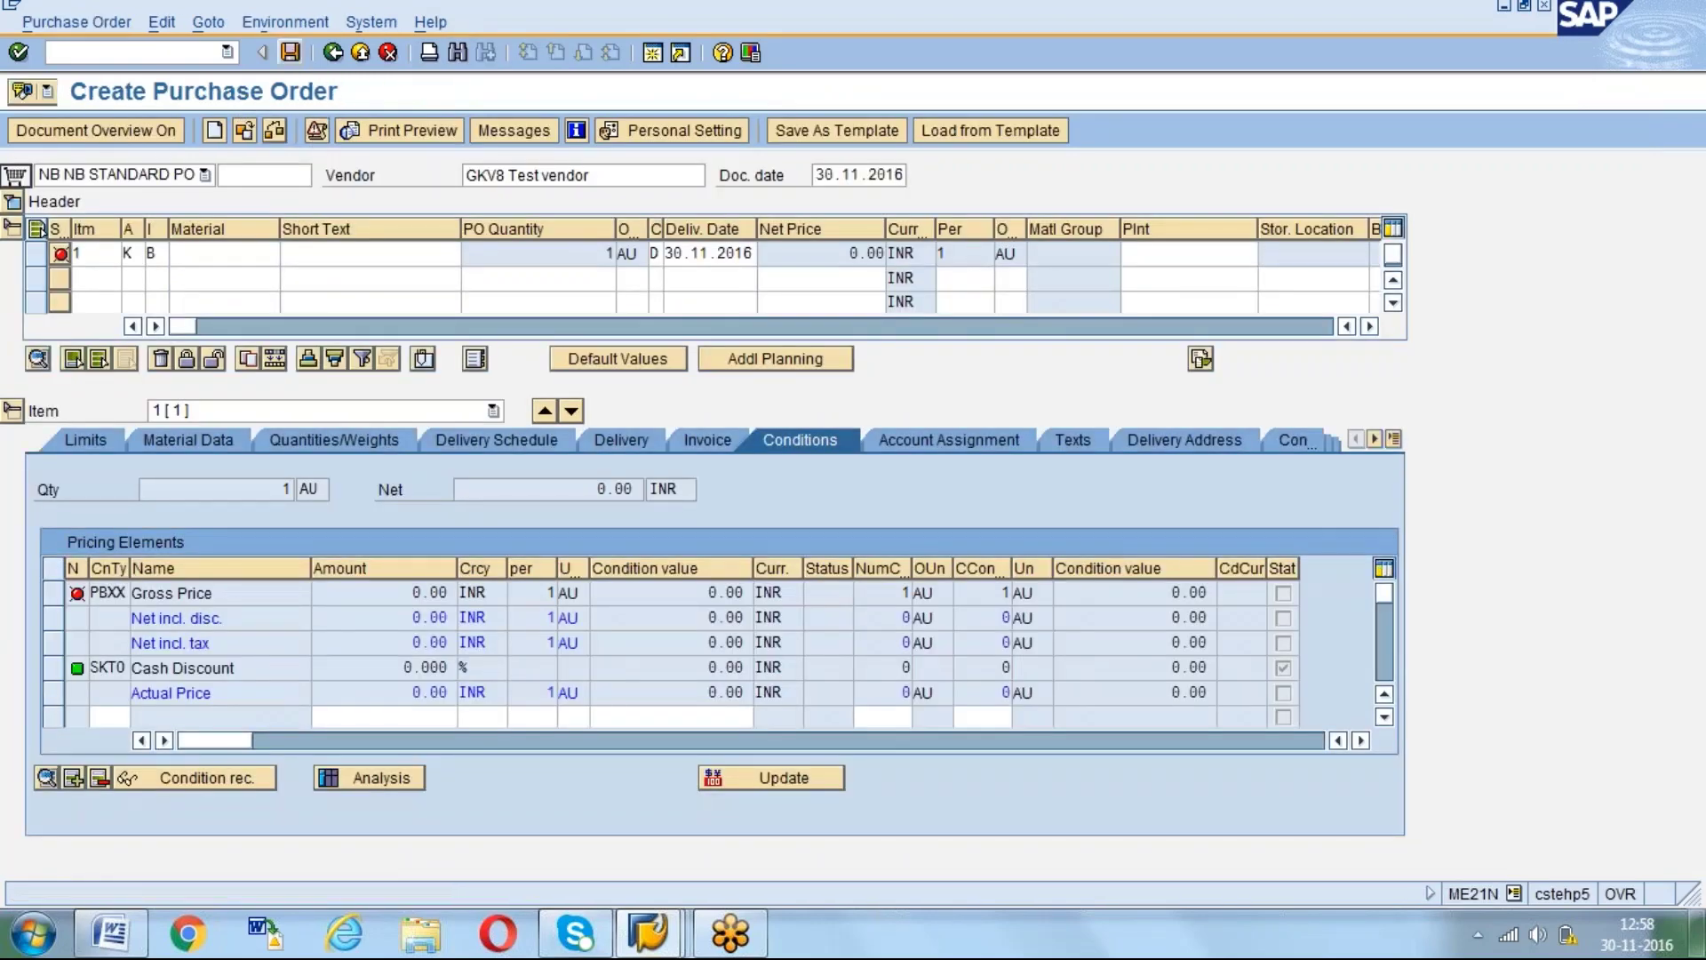
key("Return")
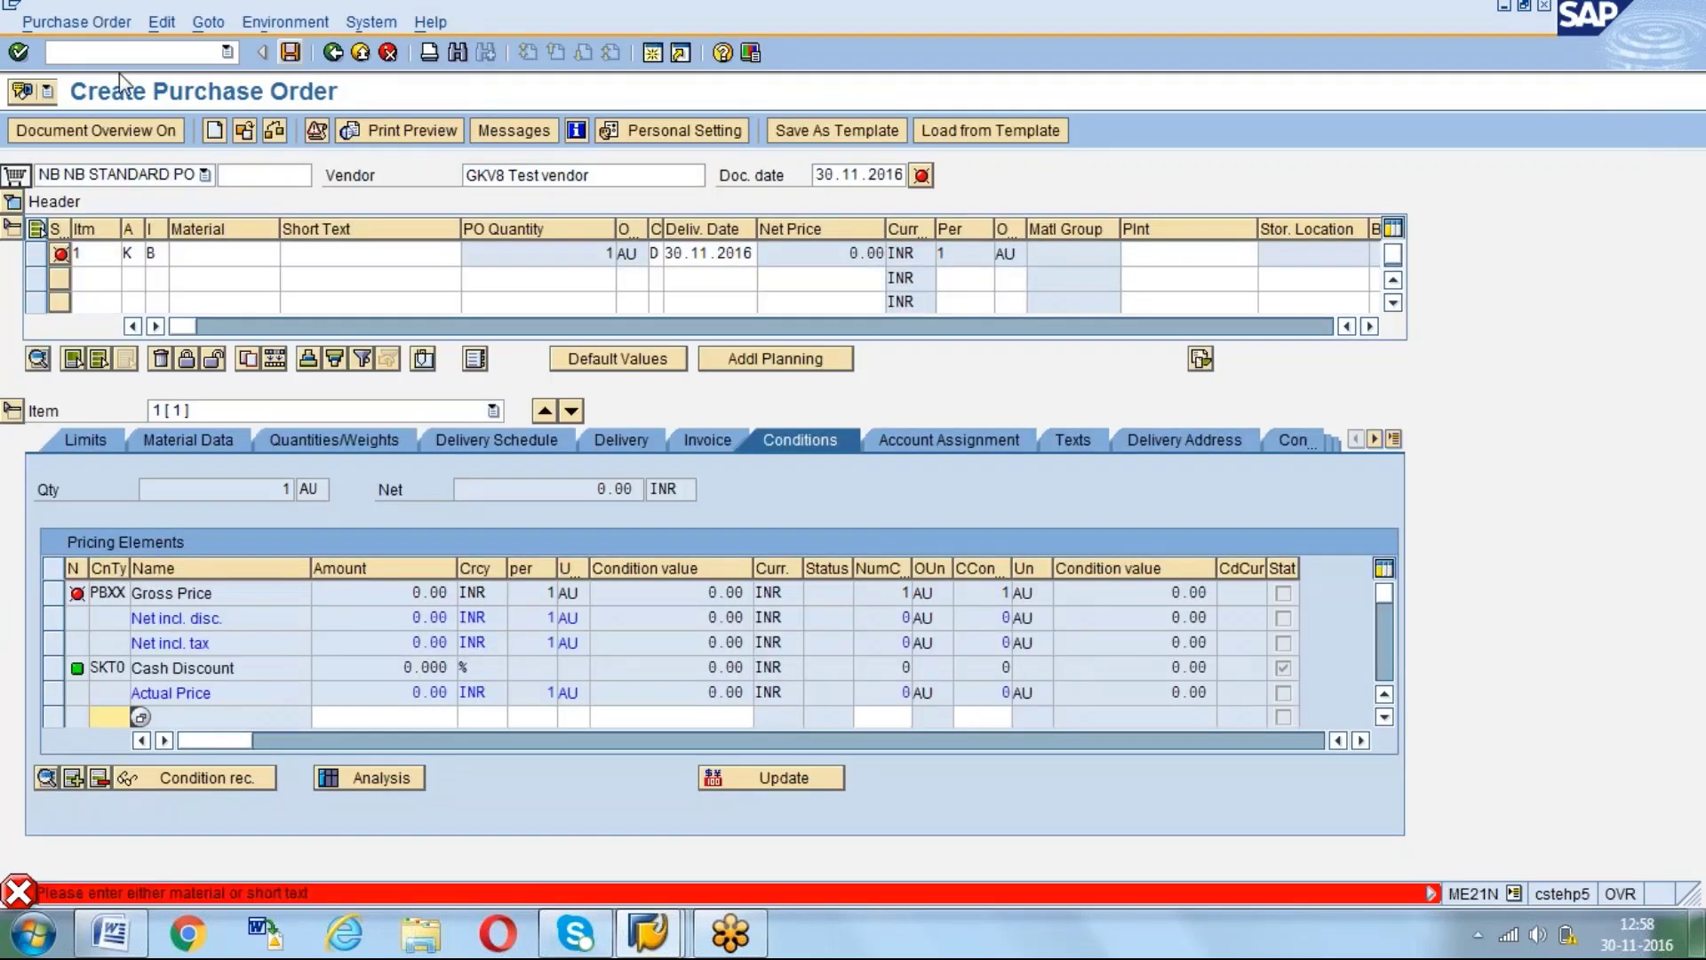
Restart ME21N and fill the header with vendor GKV8, purchasing organization GPOR and purchasing group 004.
type("/nme21n")
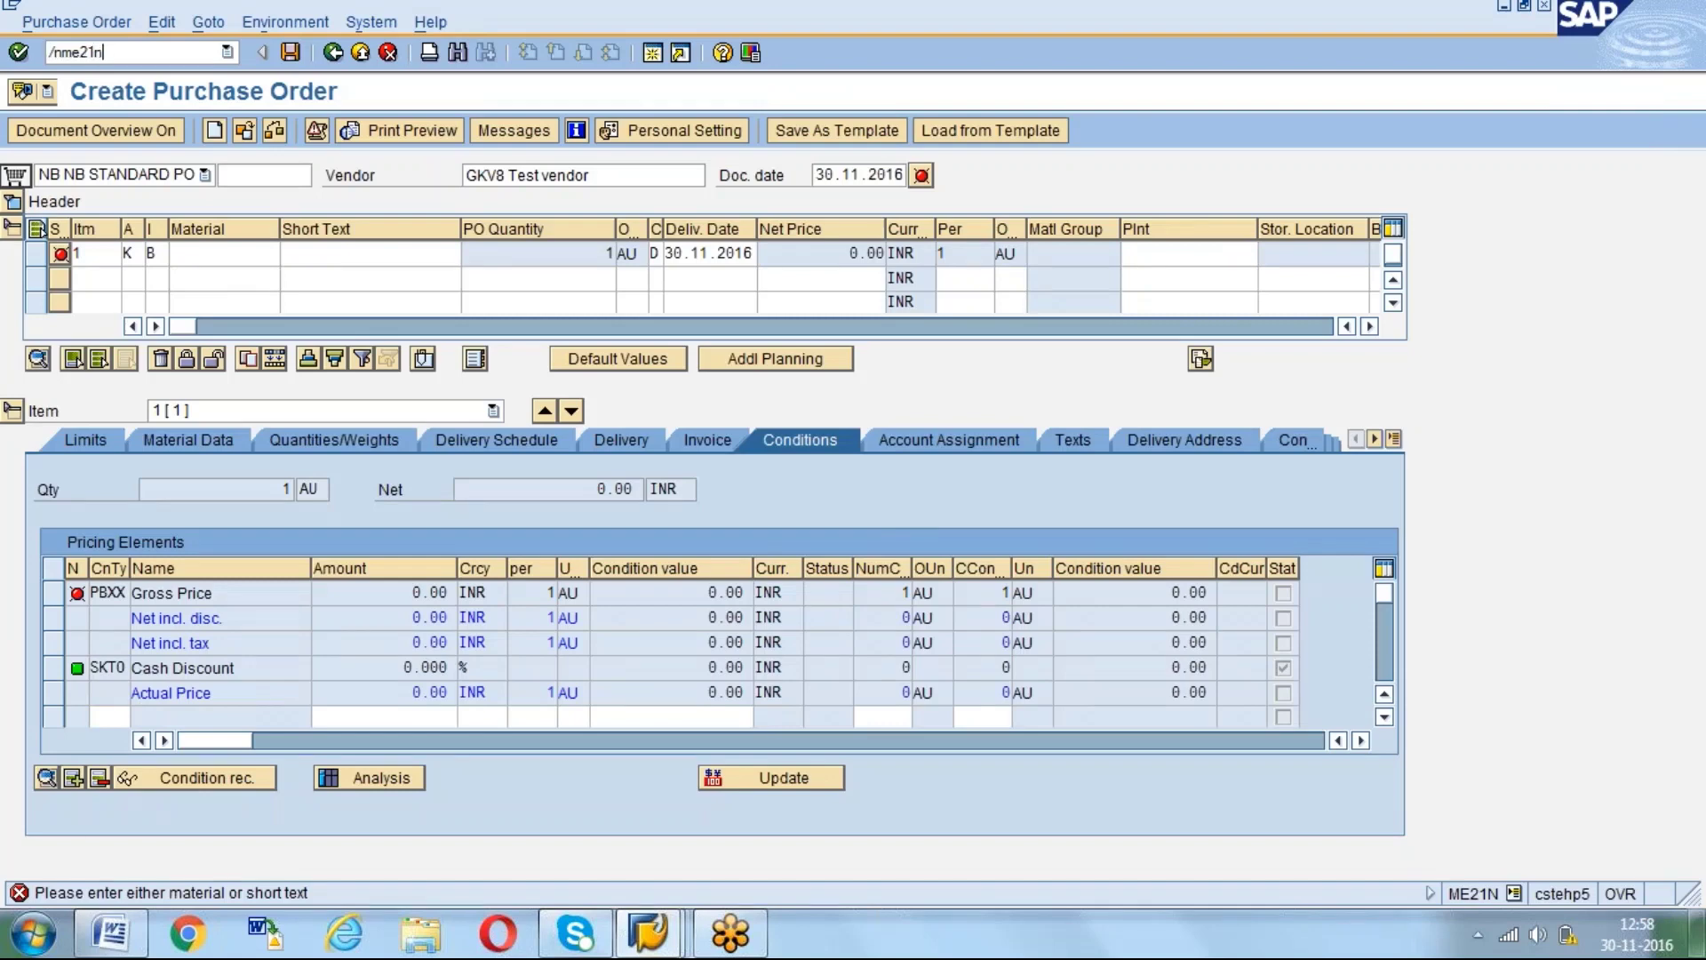
key("Return")
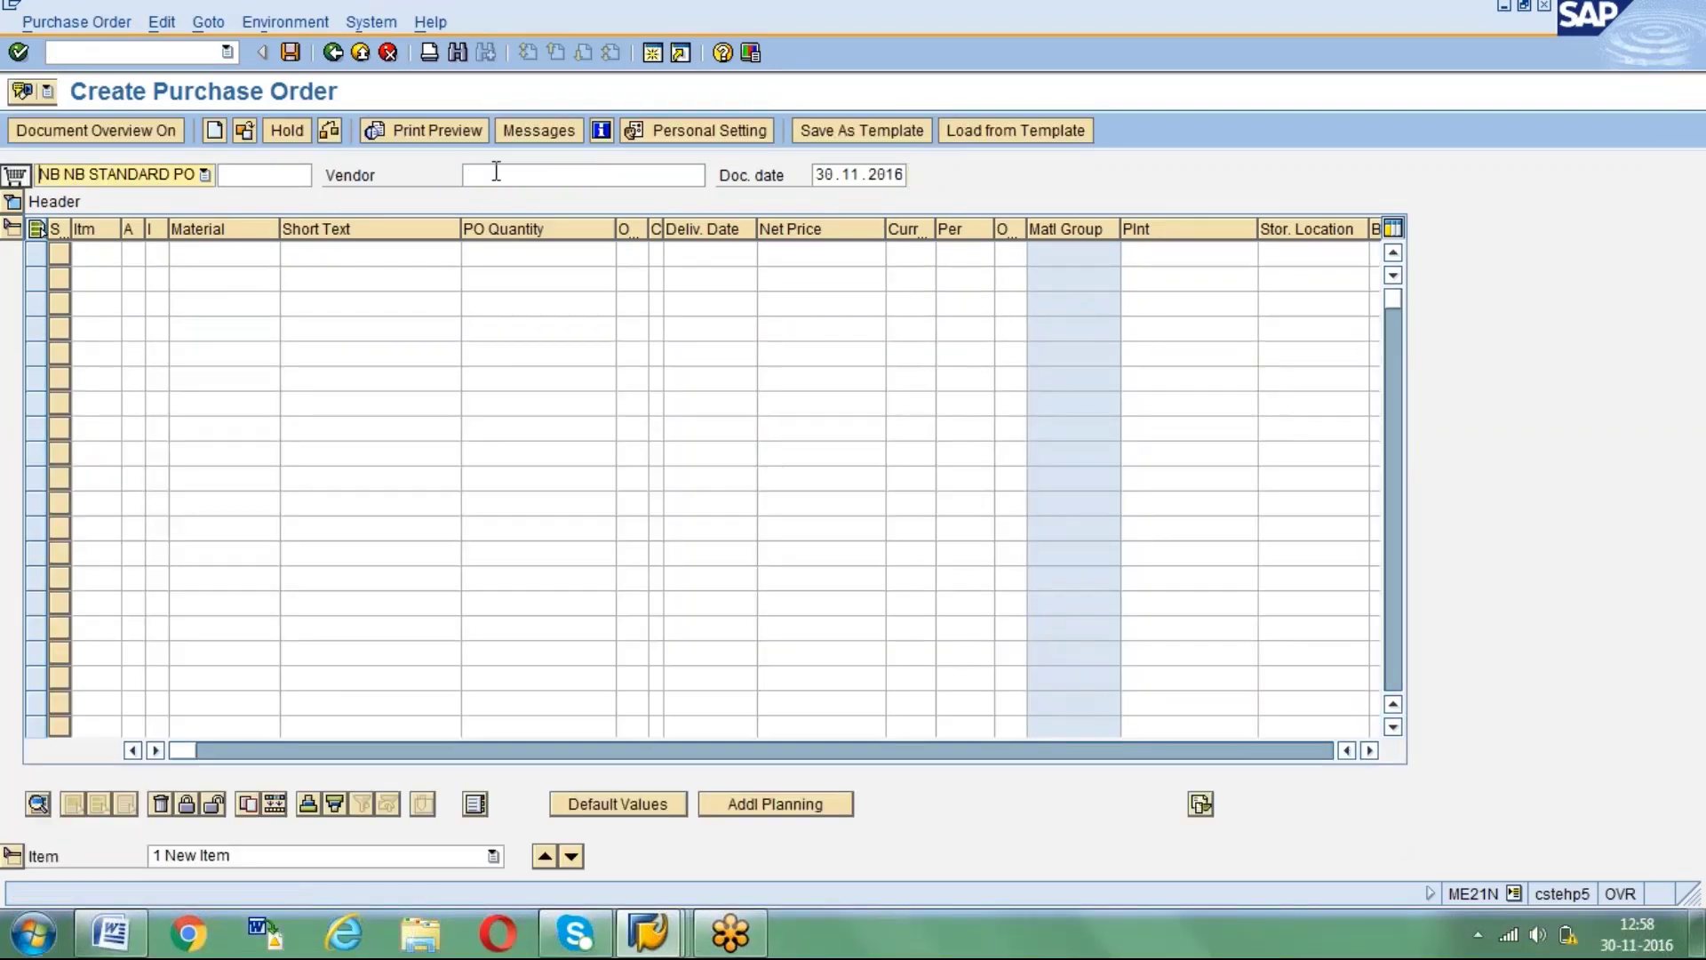
left_click(495, 172)
type("gkv8")
key("Return")
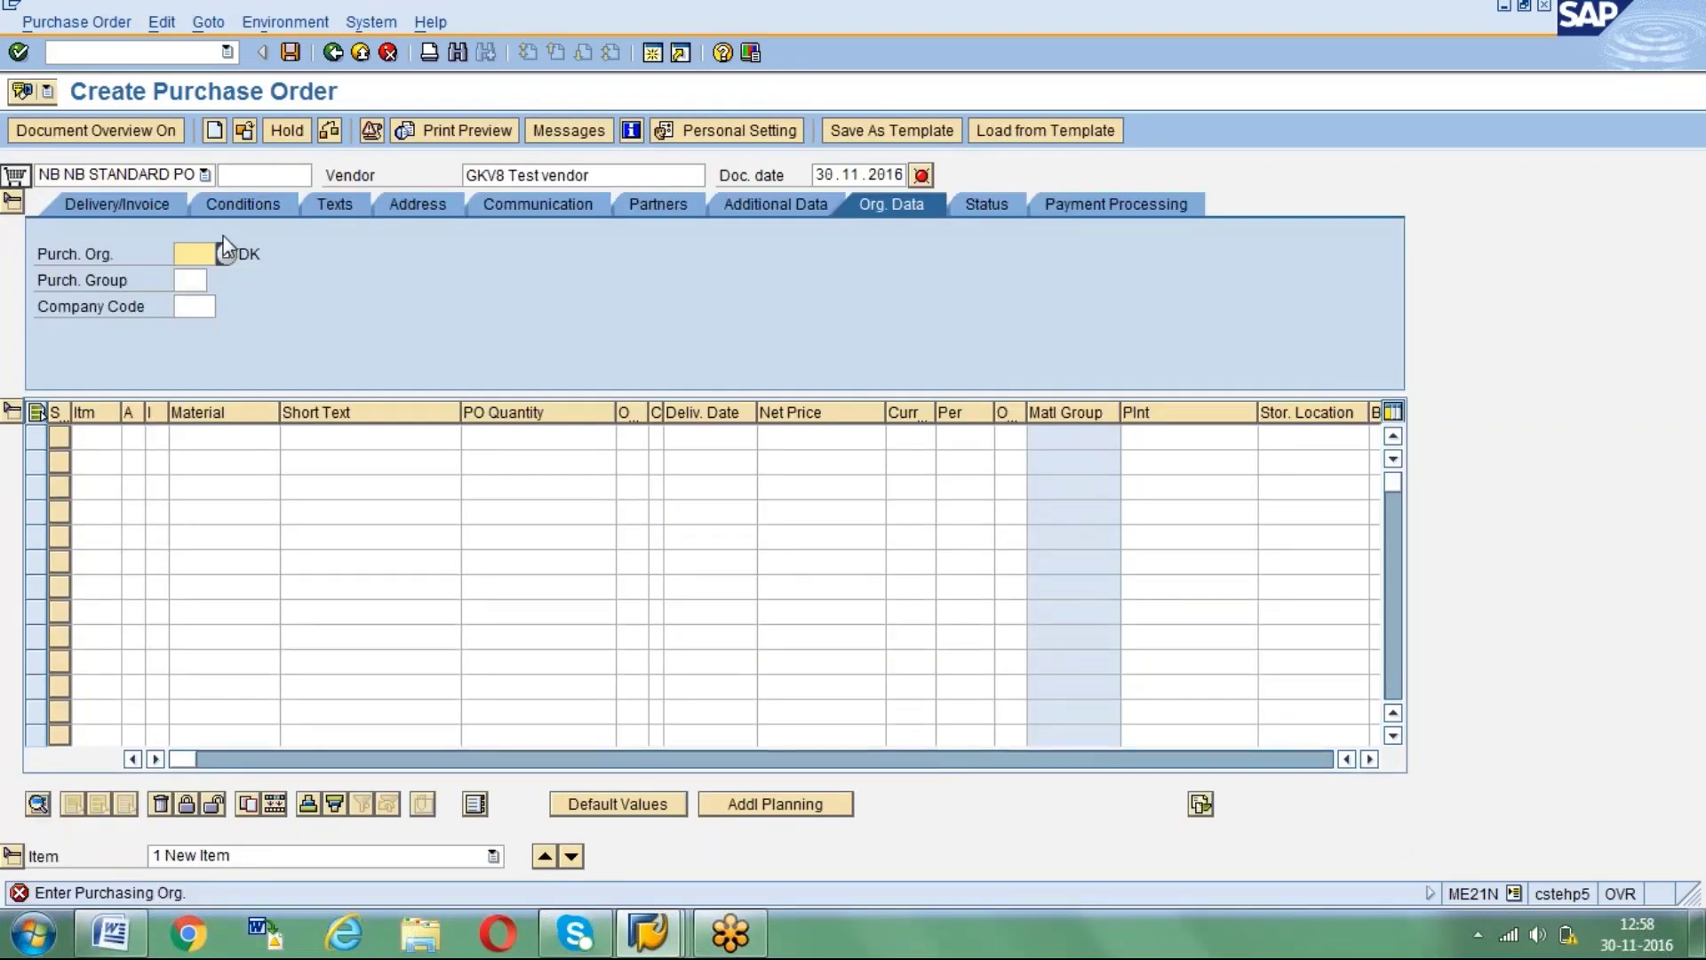
type("gpor")
key("Return")
left_click(190, 279)
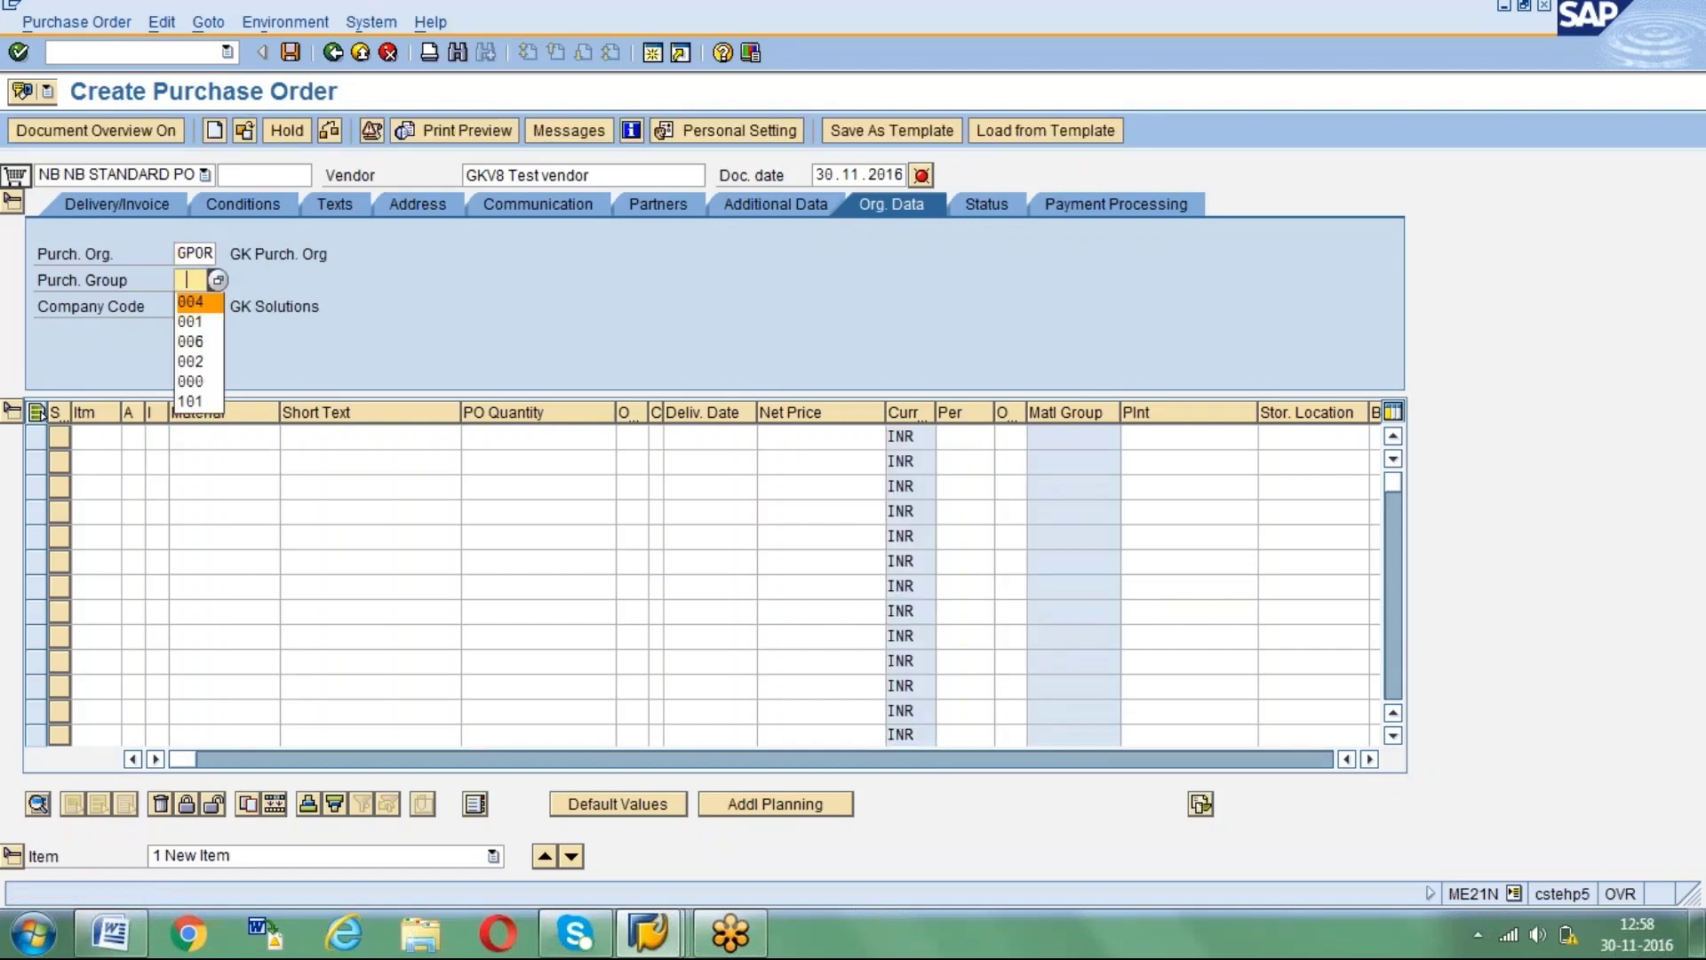
left_click(190, 300)
key("Return")
Enter account assignment category K and item category B for the first item of the new purchase order.
left_click(197, 439)
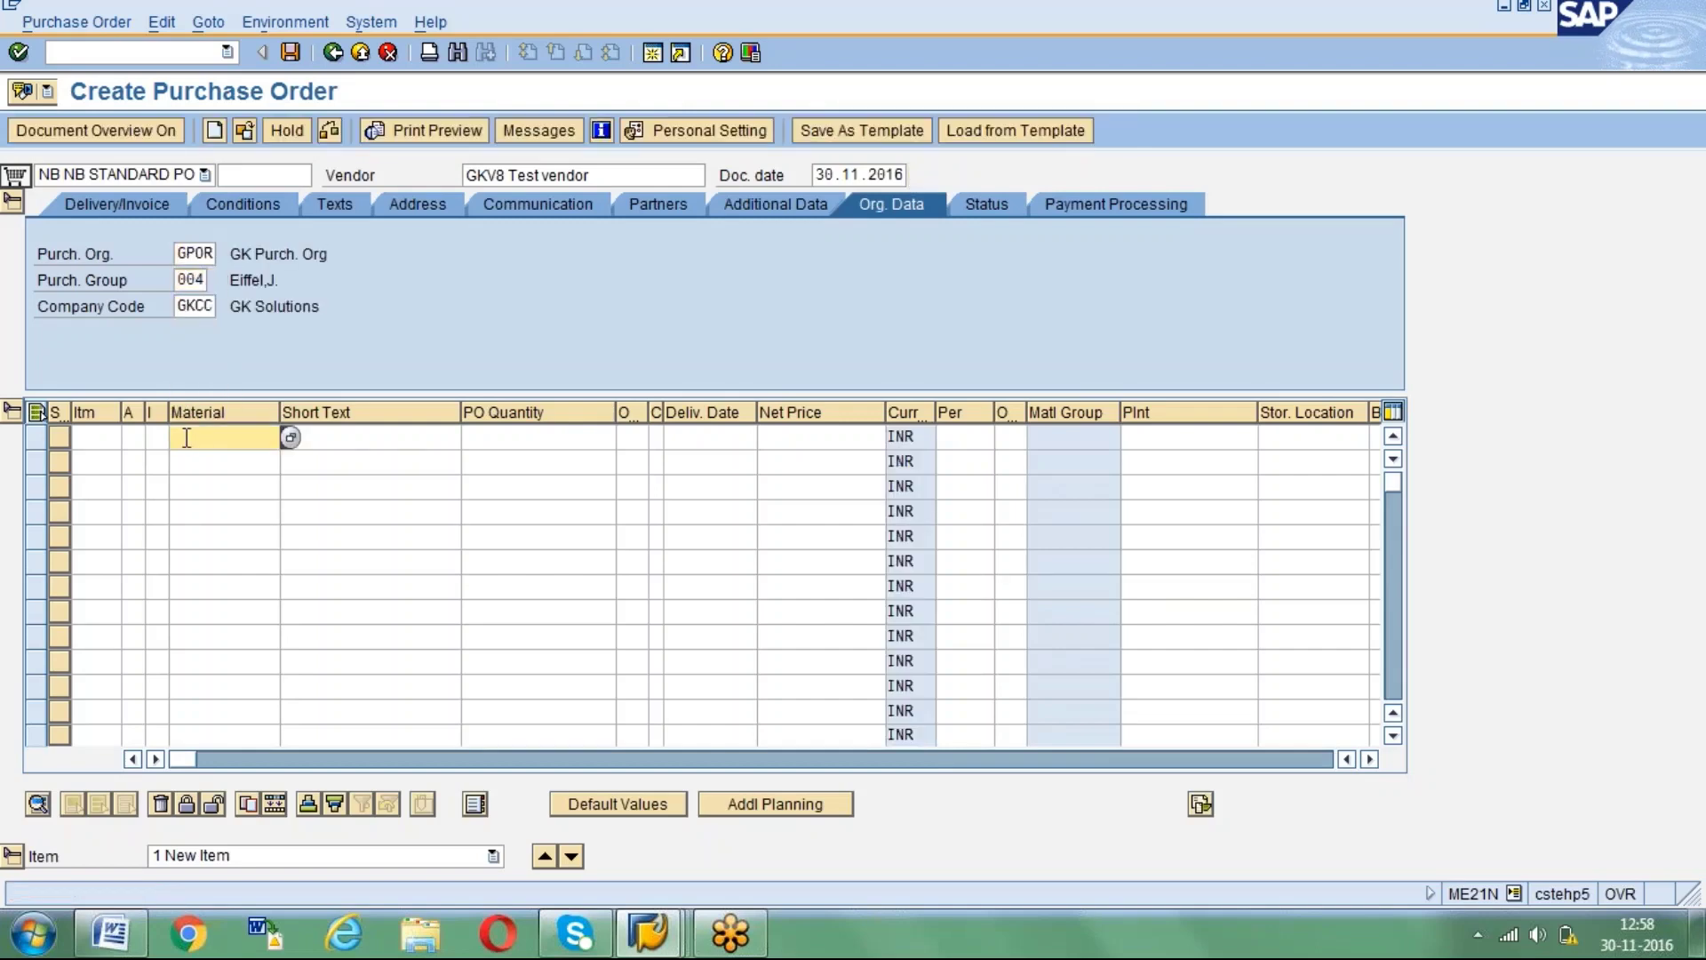
left_click(134, 439)
type("k")
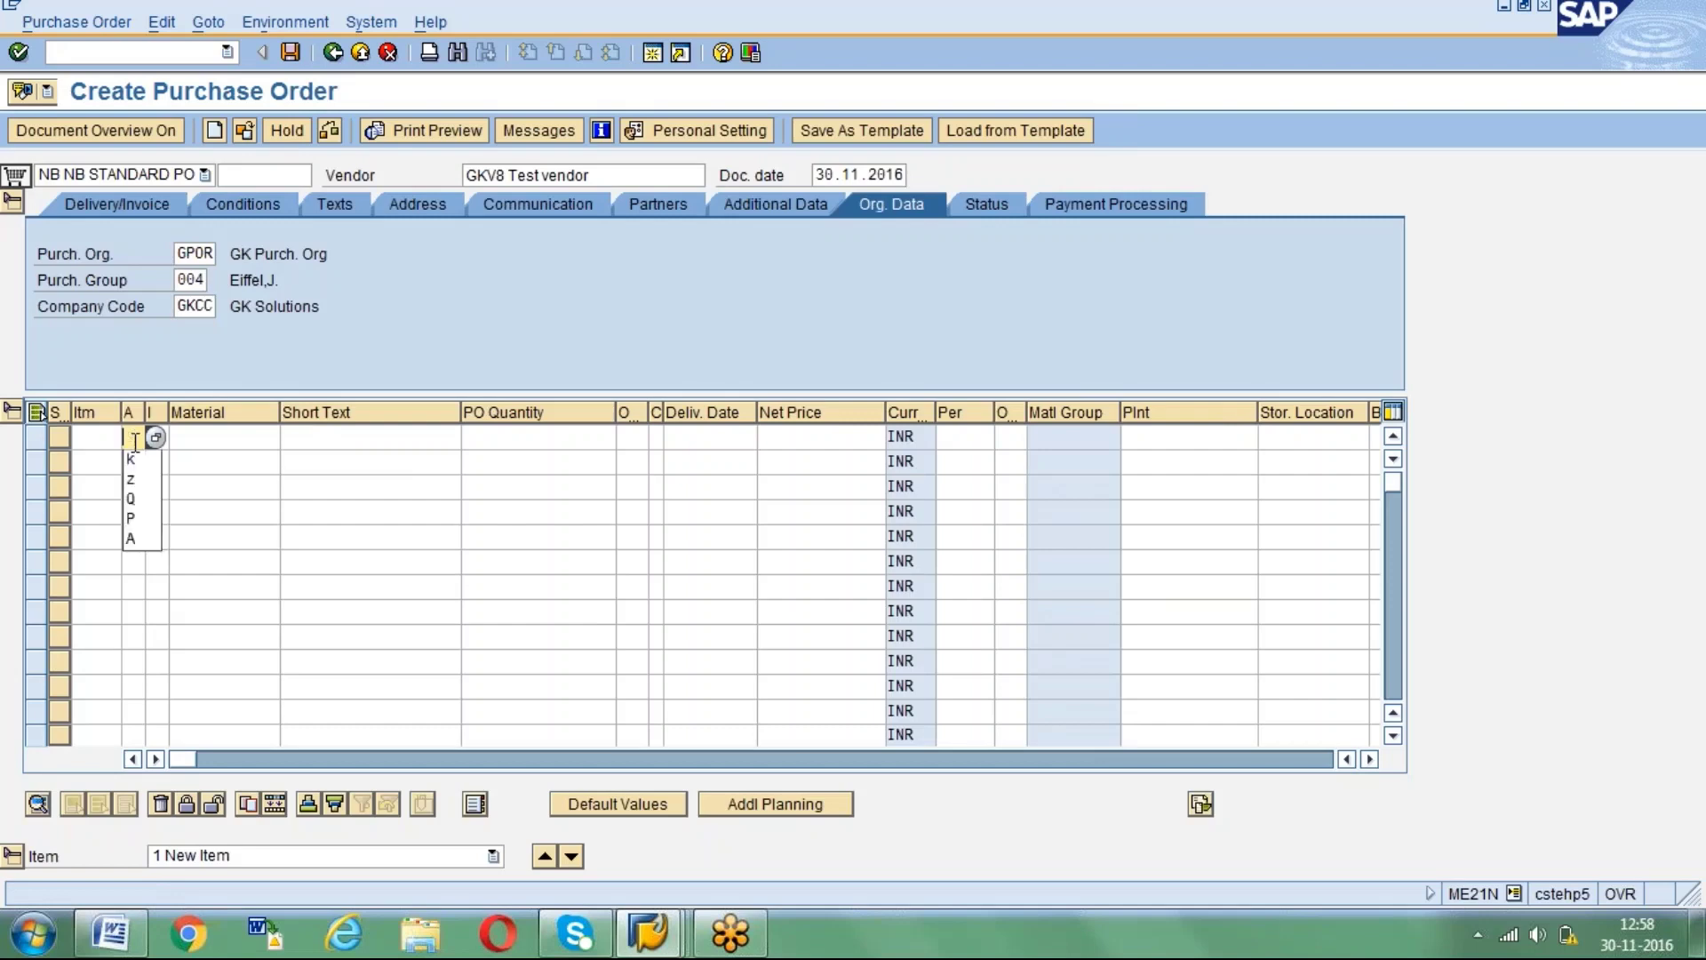
key("Tab")
type("b")
key("Return")
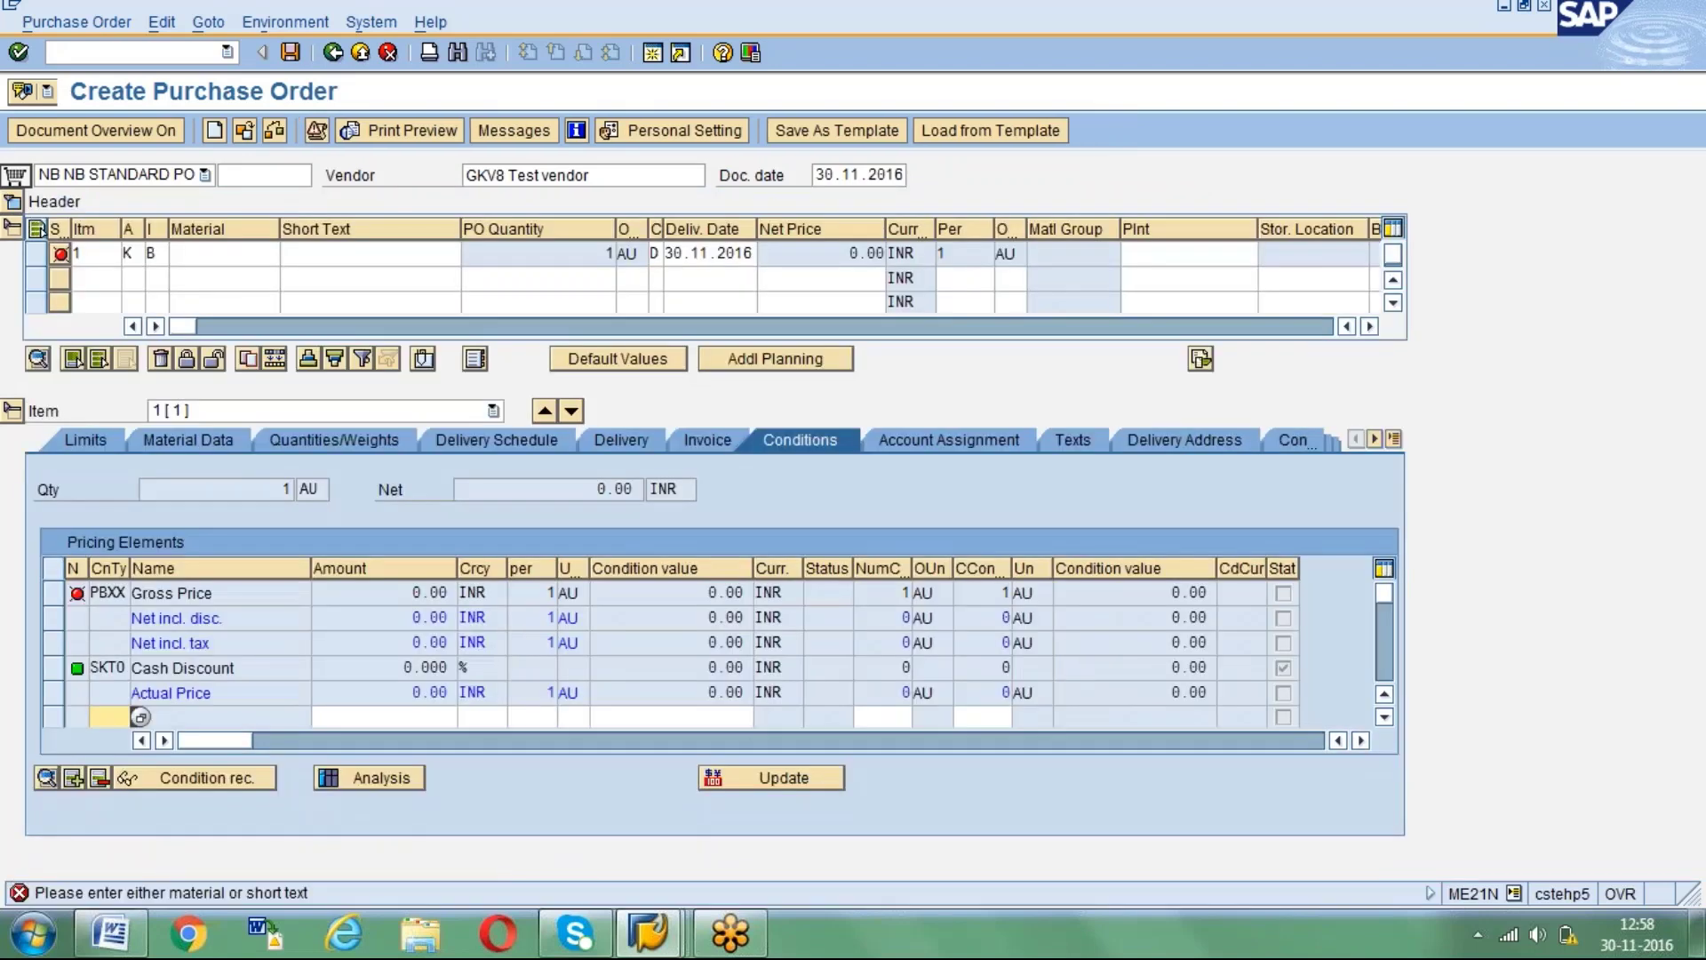
Set the first item's short text to test and its plant to GKP1.
left_click(318, 260)
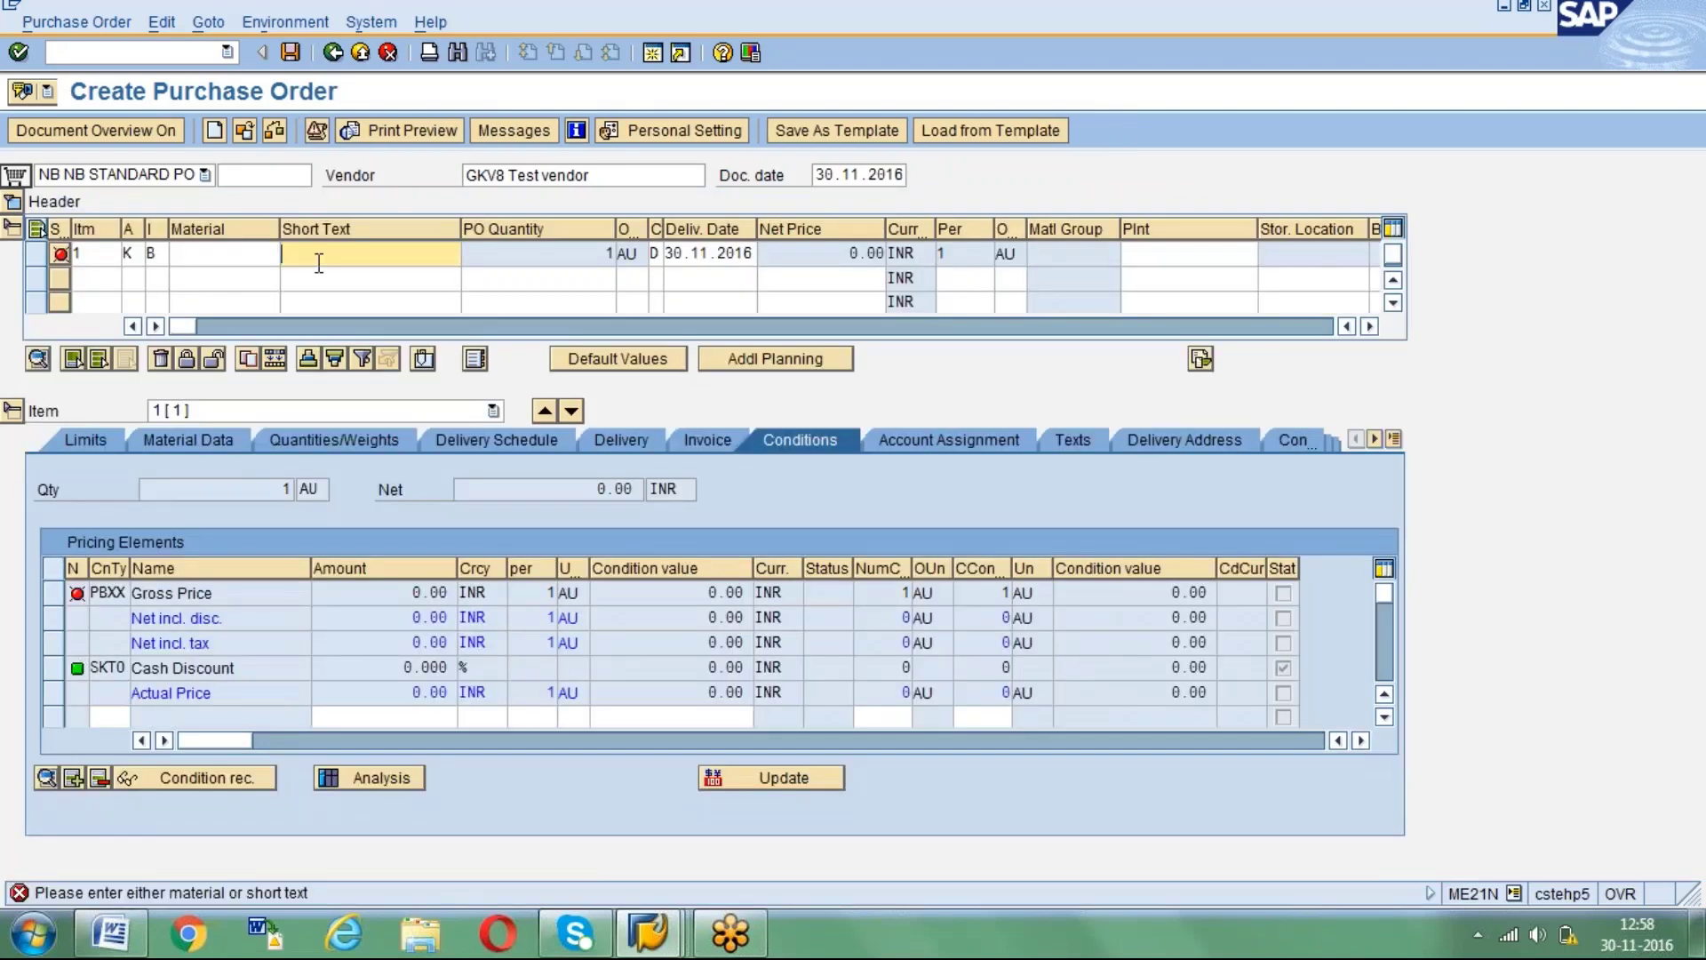
type("test")
key("Return")
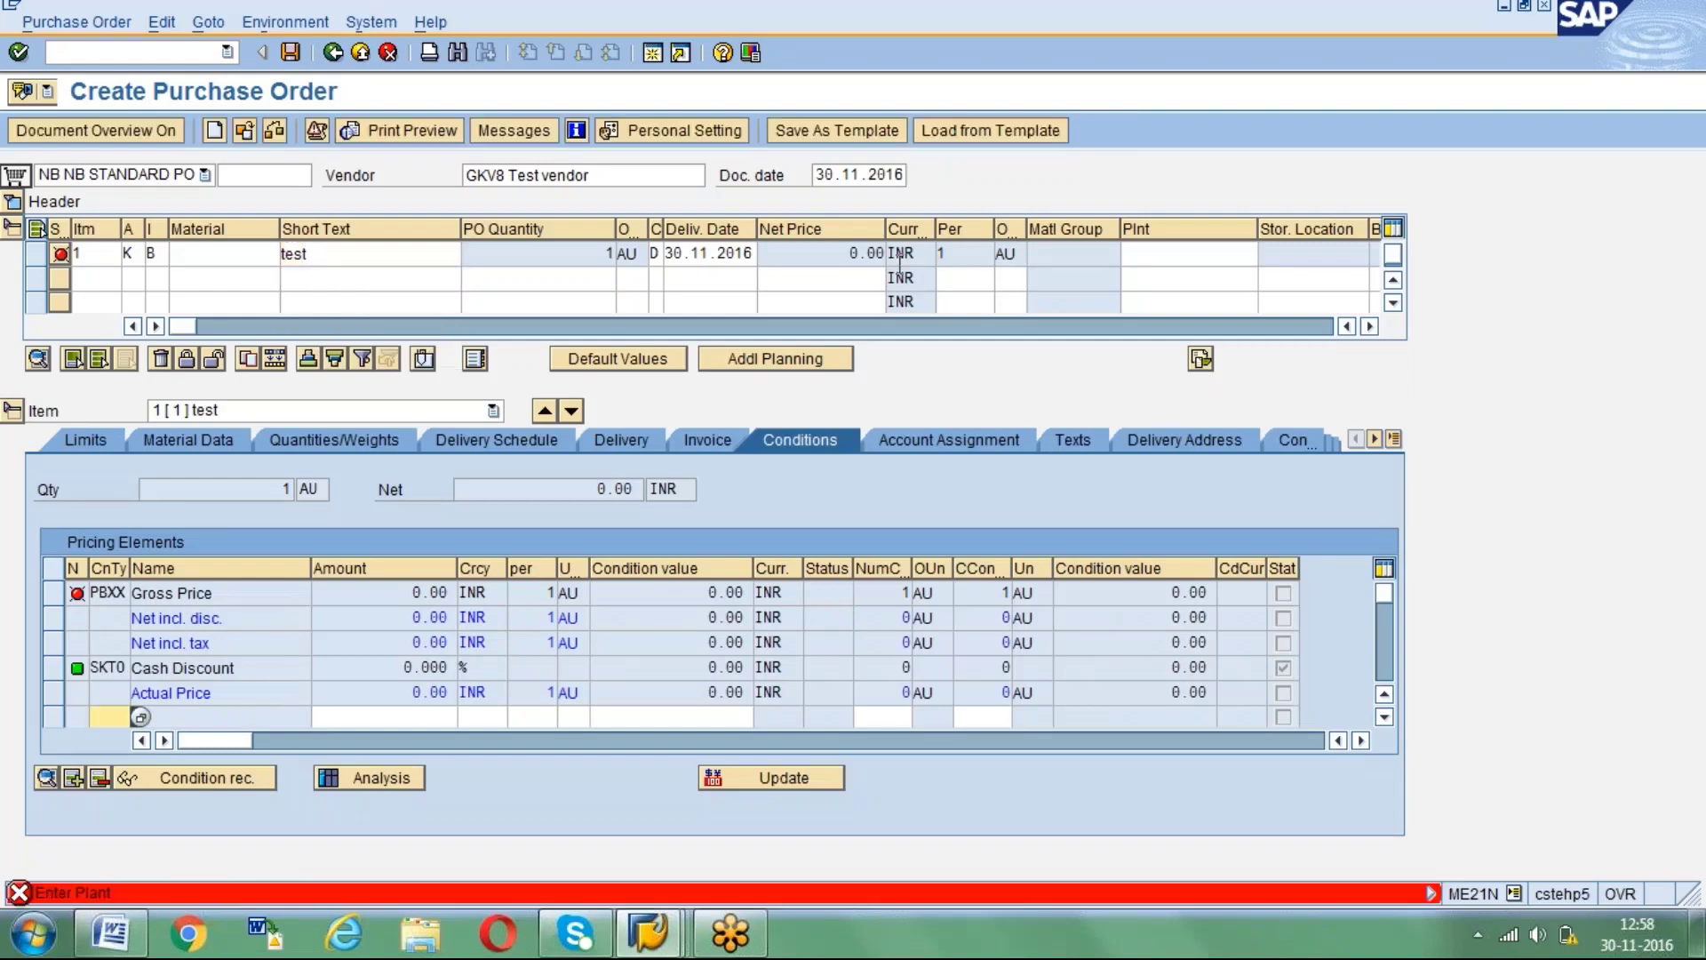
left_click(1169, 255)
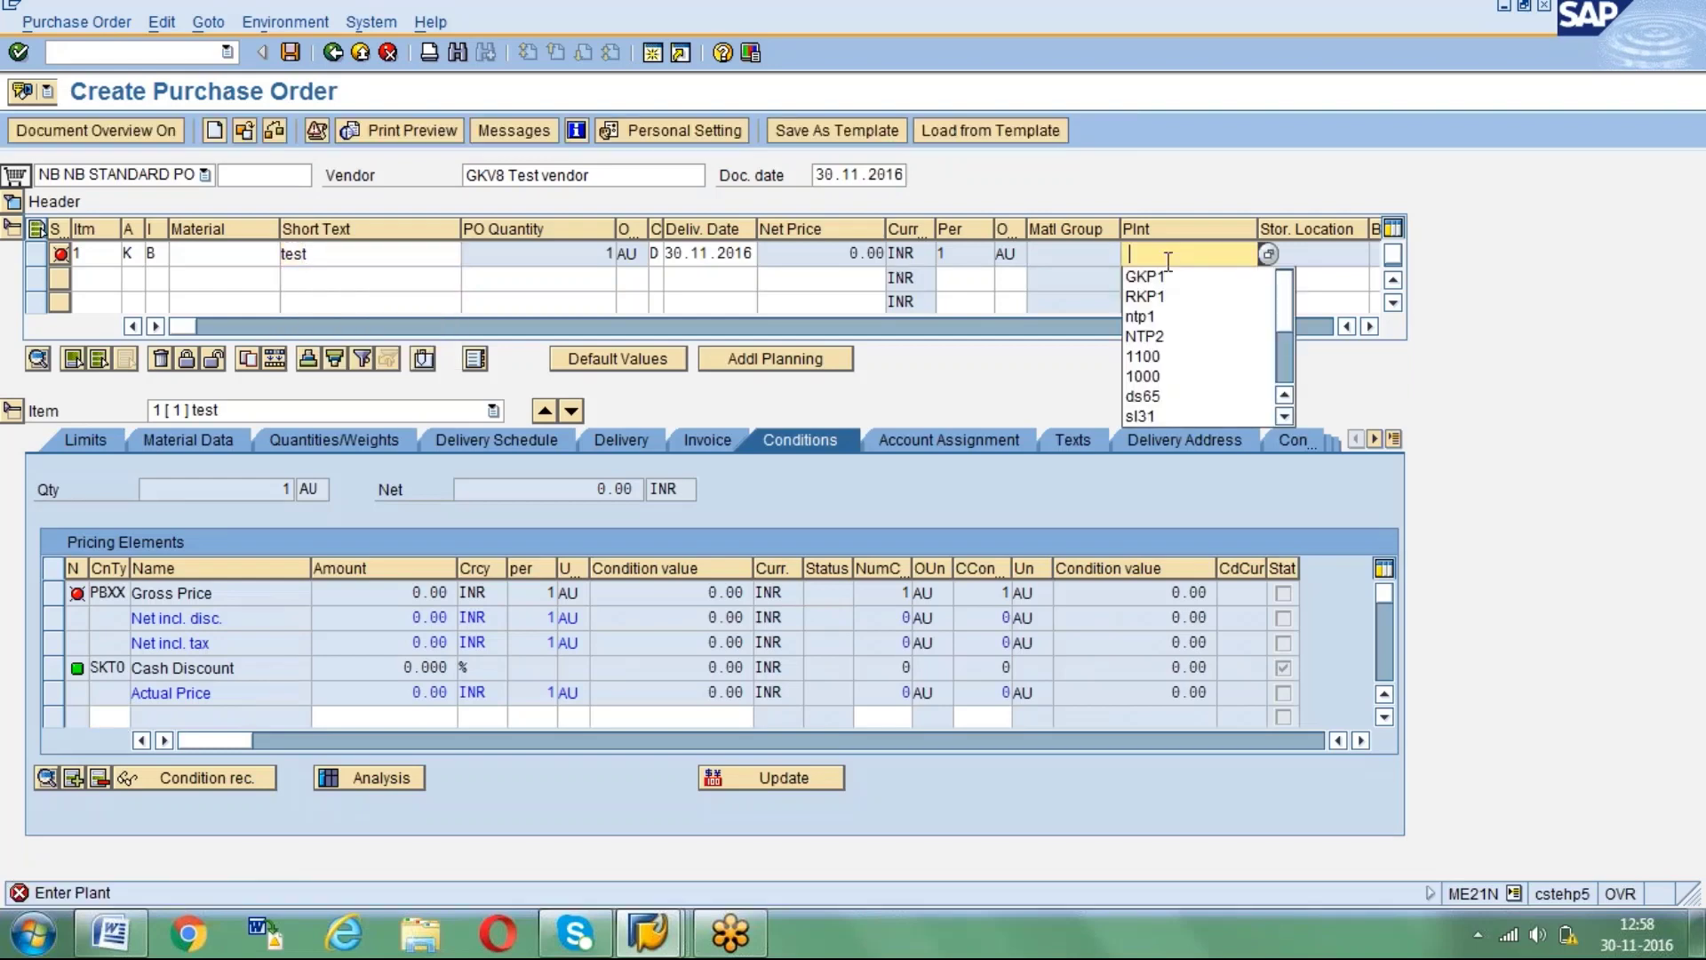
left_click(1155, 276)
key("Return")
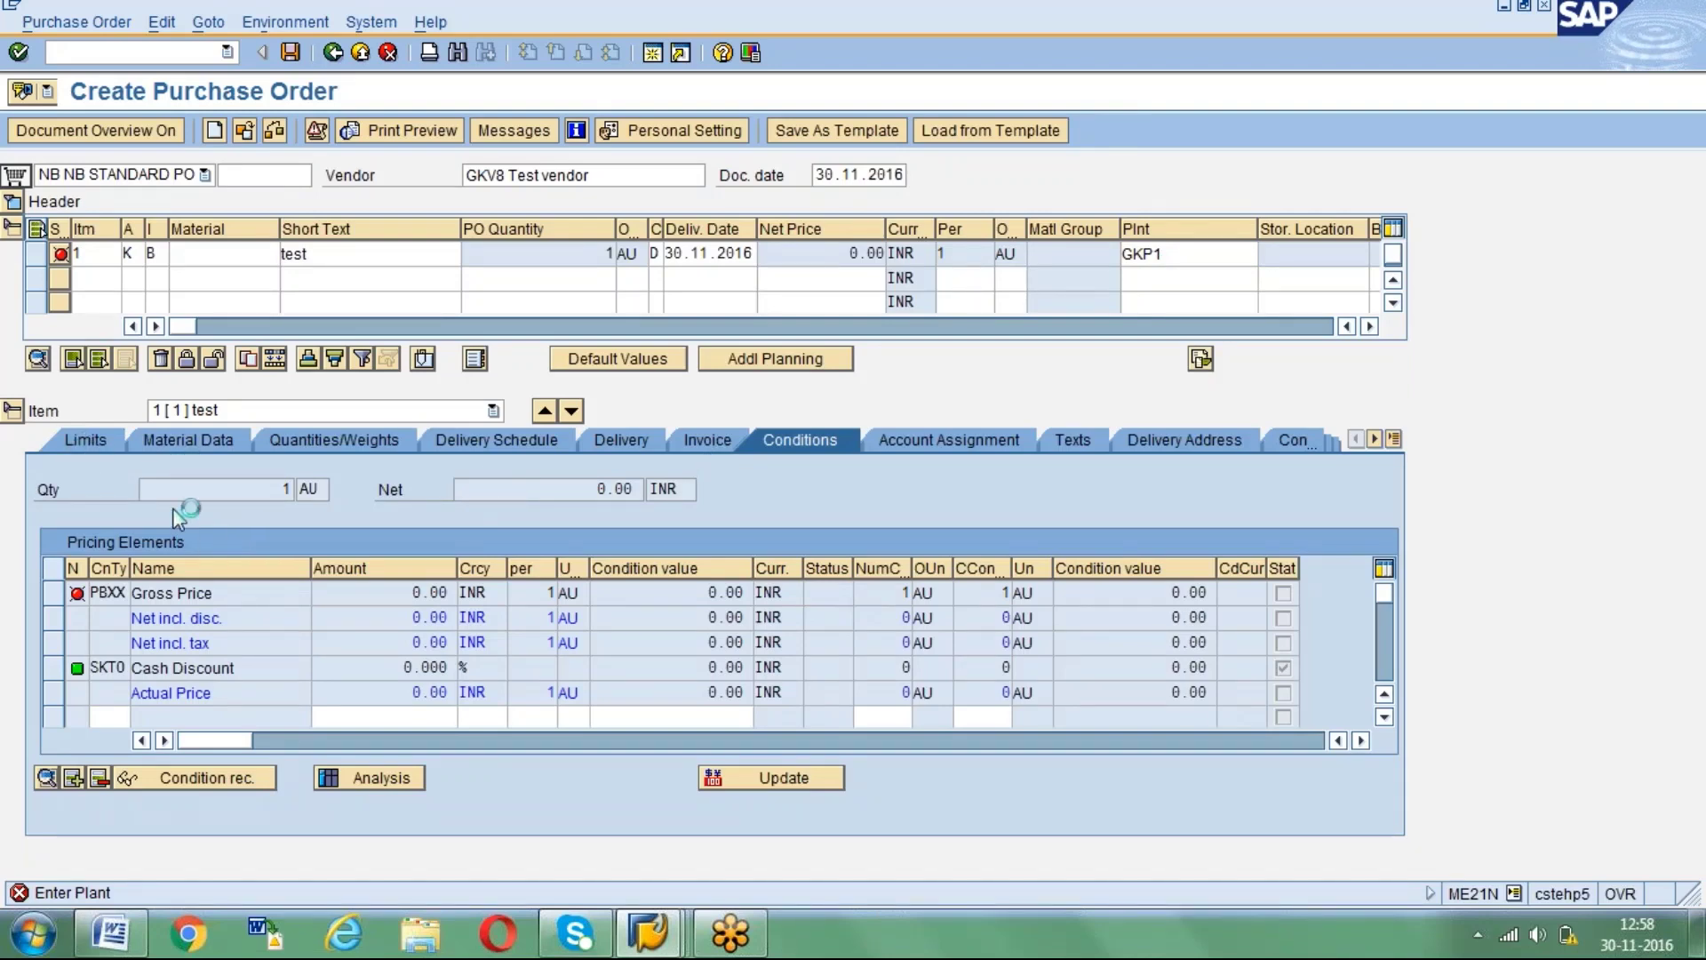
Set the limit item's overall limit and expected value to 10000 INR each.
left_click(246, 490)
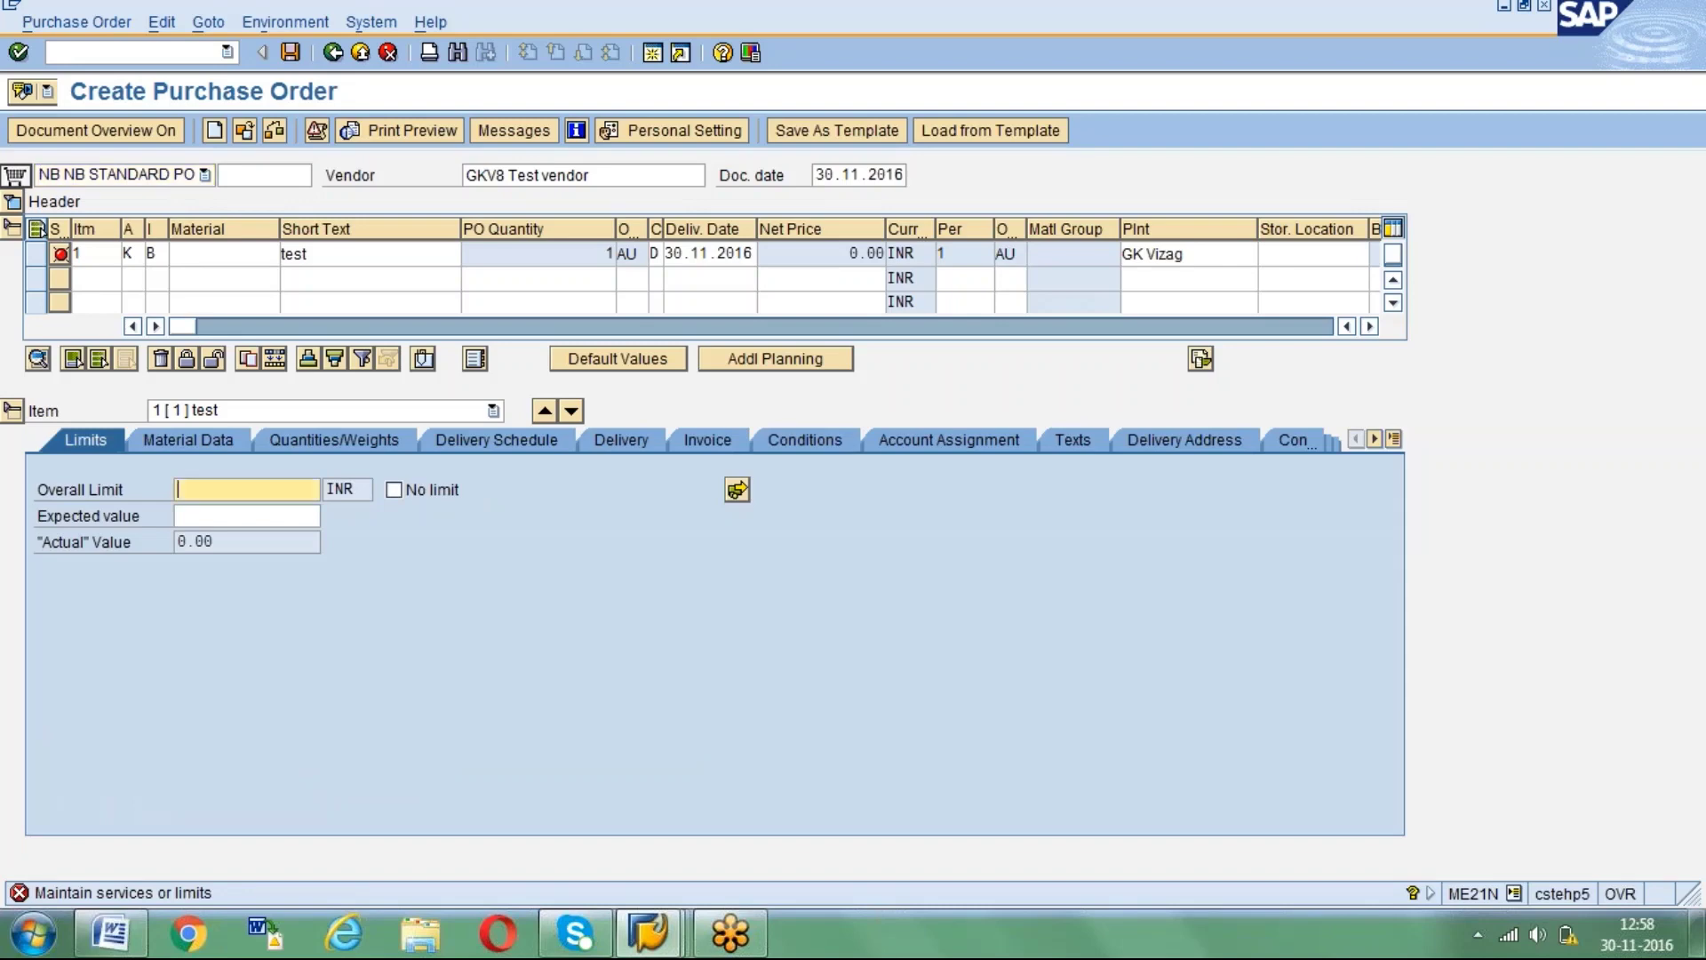
type("10000")
key("Tab")
type("10000")
key("Return")
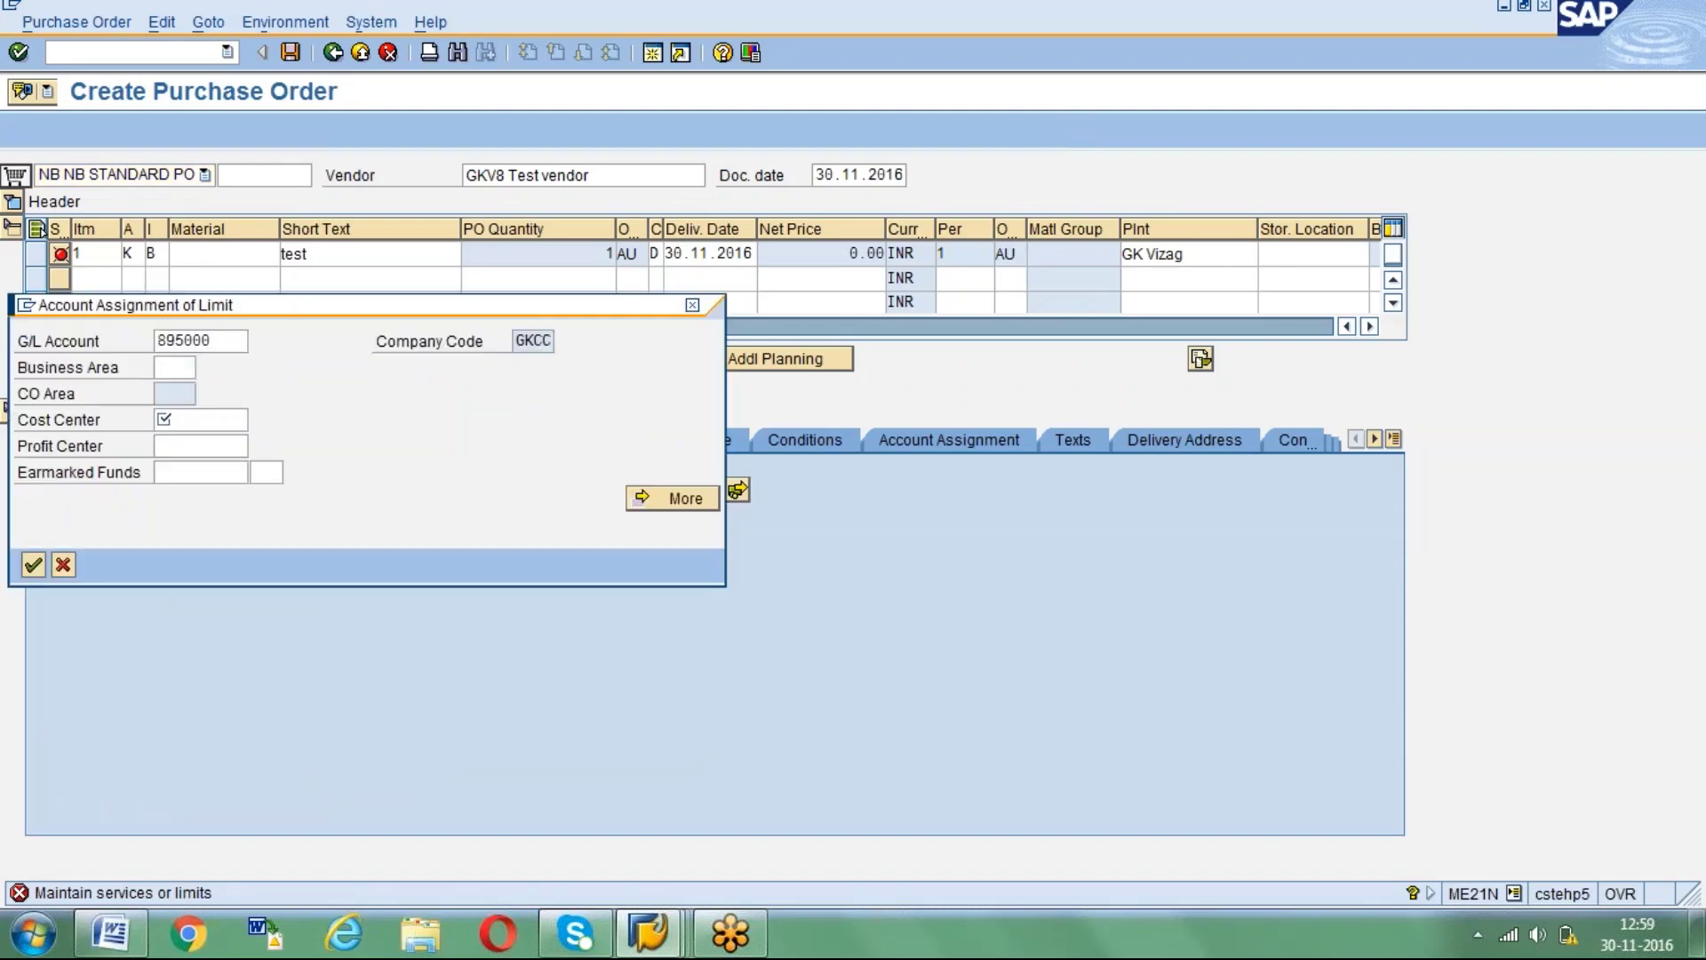
Assign the limit to G/L account 400000 and cost center SL3110, and confirm the account assignment.
key("Return")
key("Return")
key("Delete")
key("Delete")
key("Delete")
key("Delete")
key("Delete")
key("Delete")
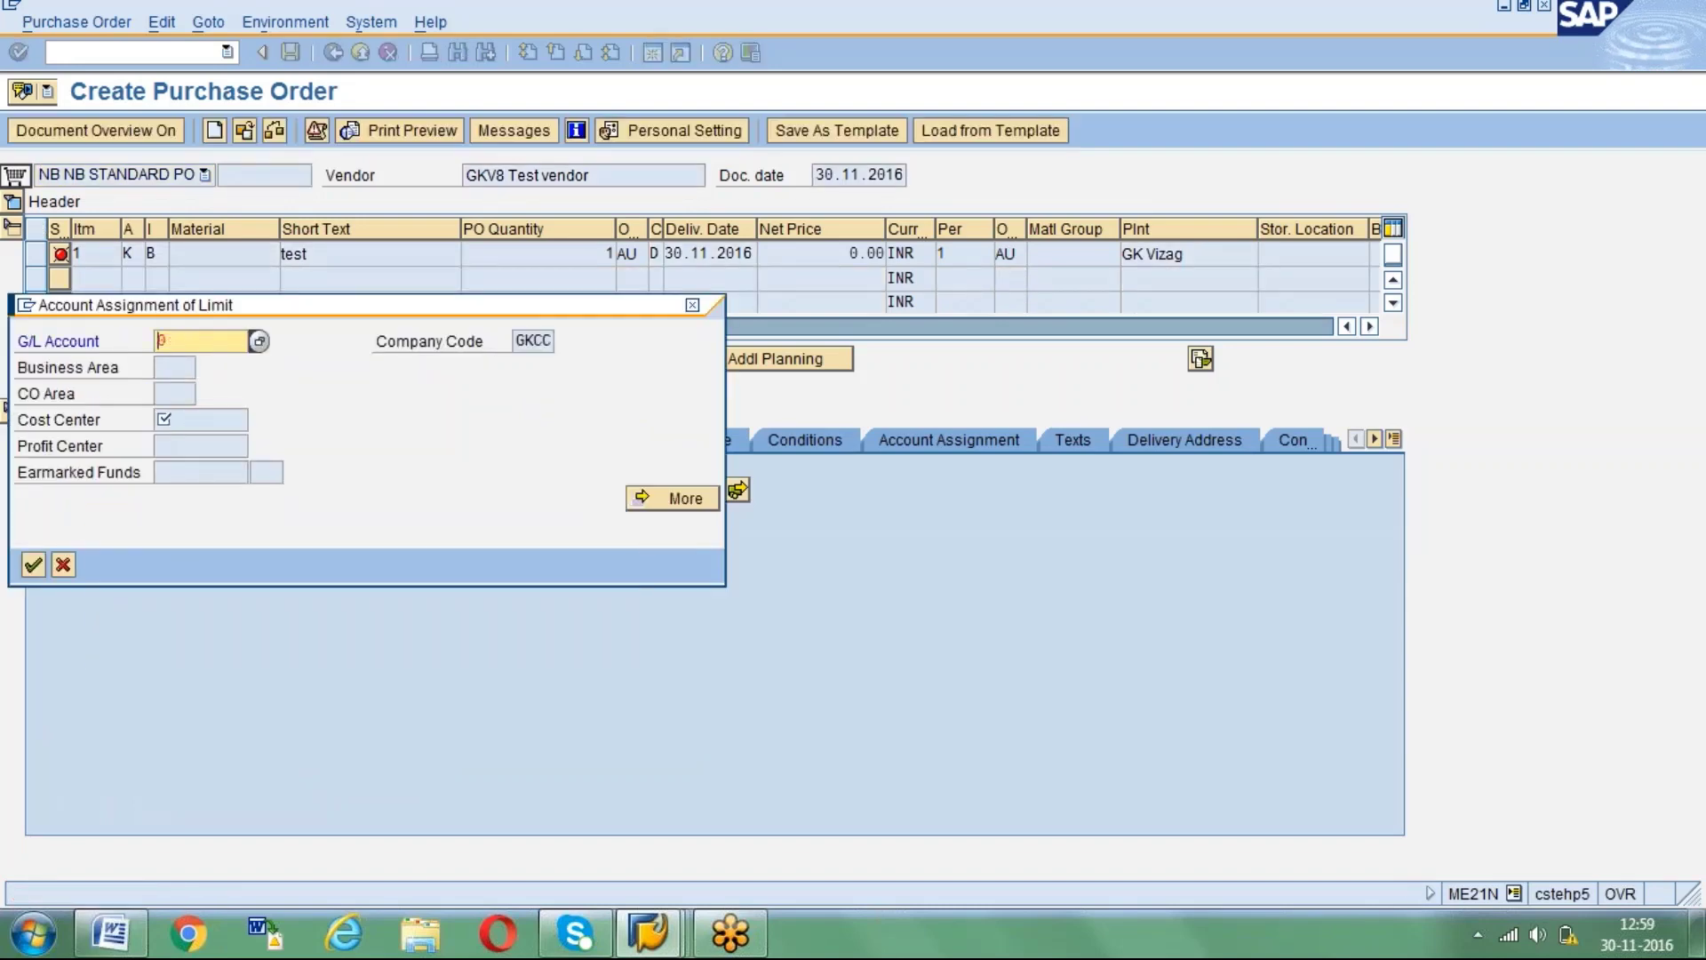
type("400000")
key("Return")
key("Down")
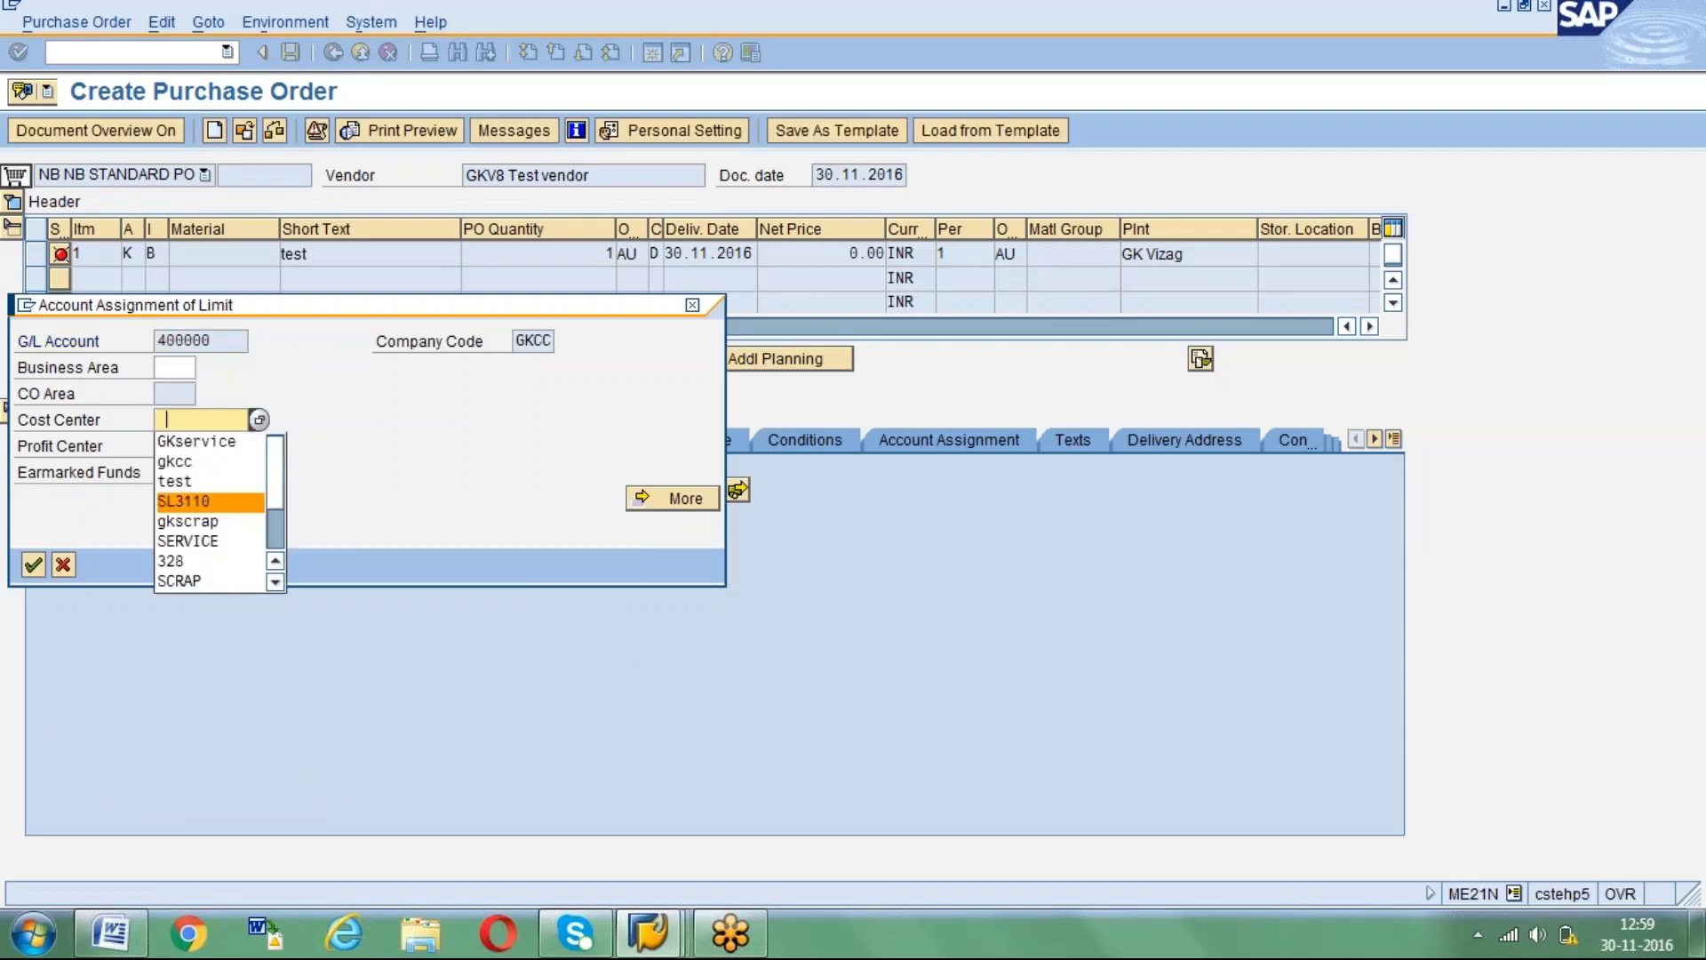
key("Return")
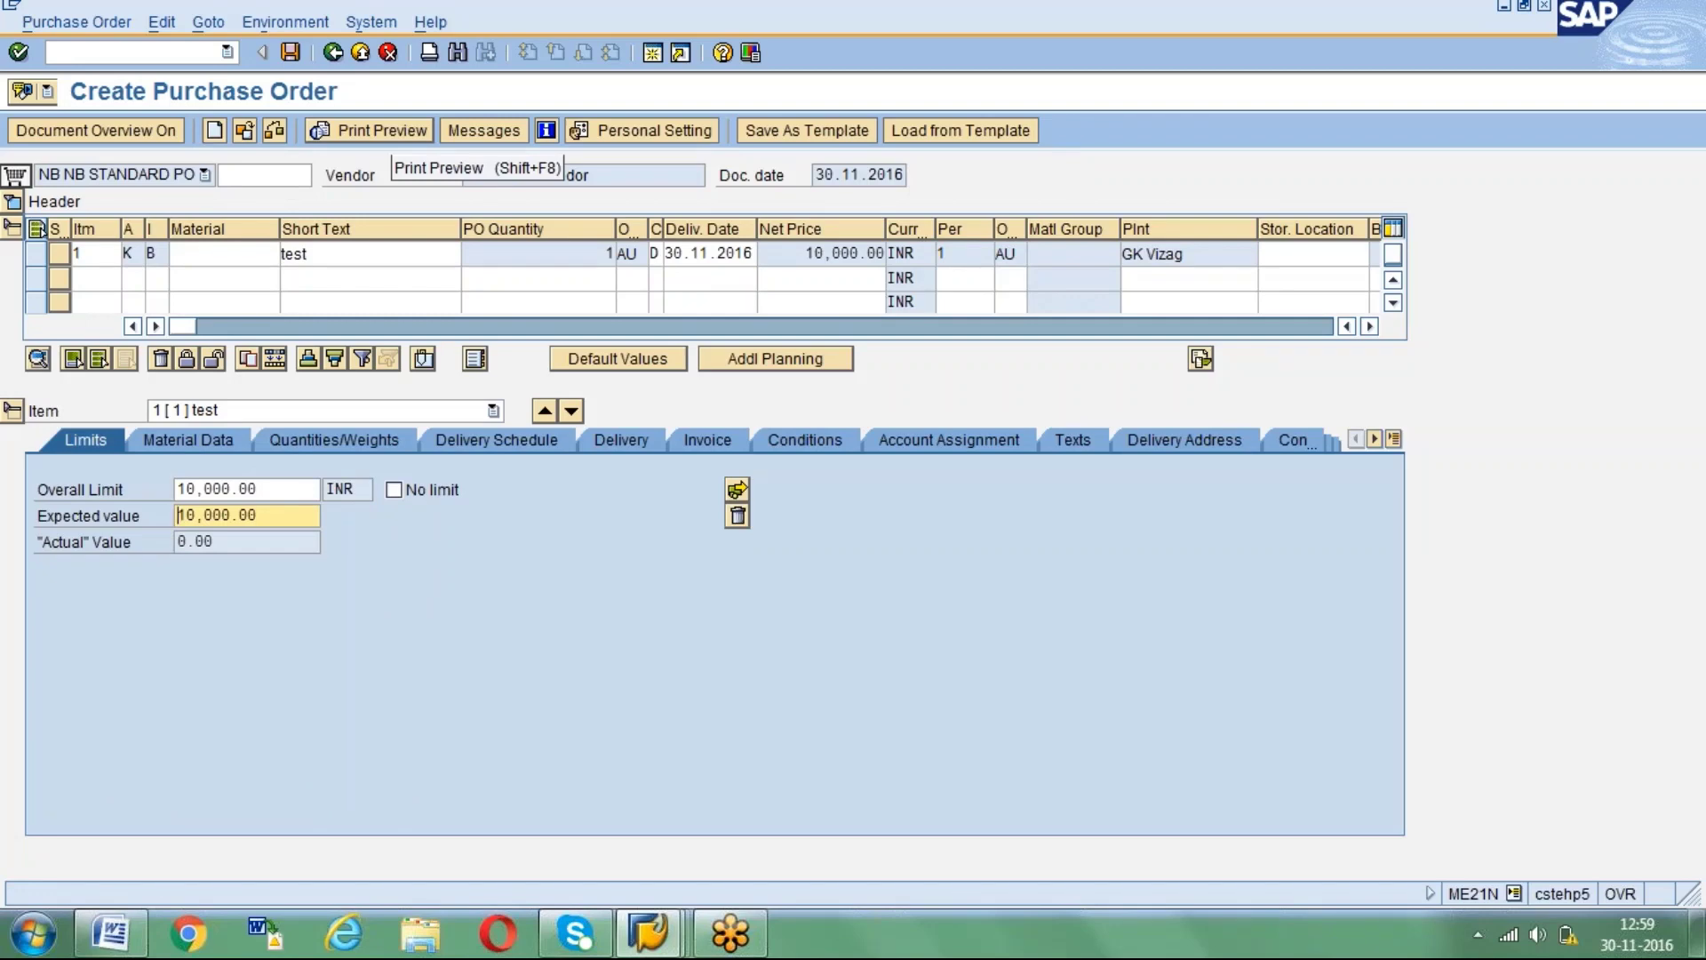
Switch to the customizing session and leave the item category/account assignment combination table, returning to the Account Assignment activities in the IMG.
key("F10")
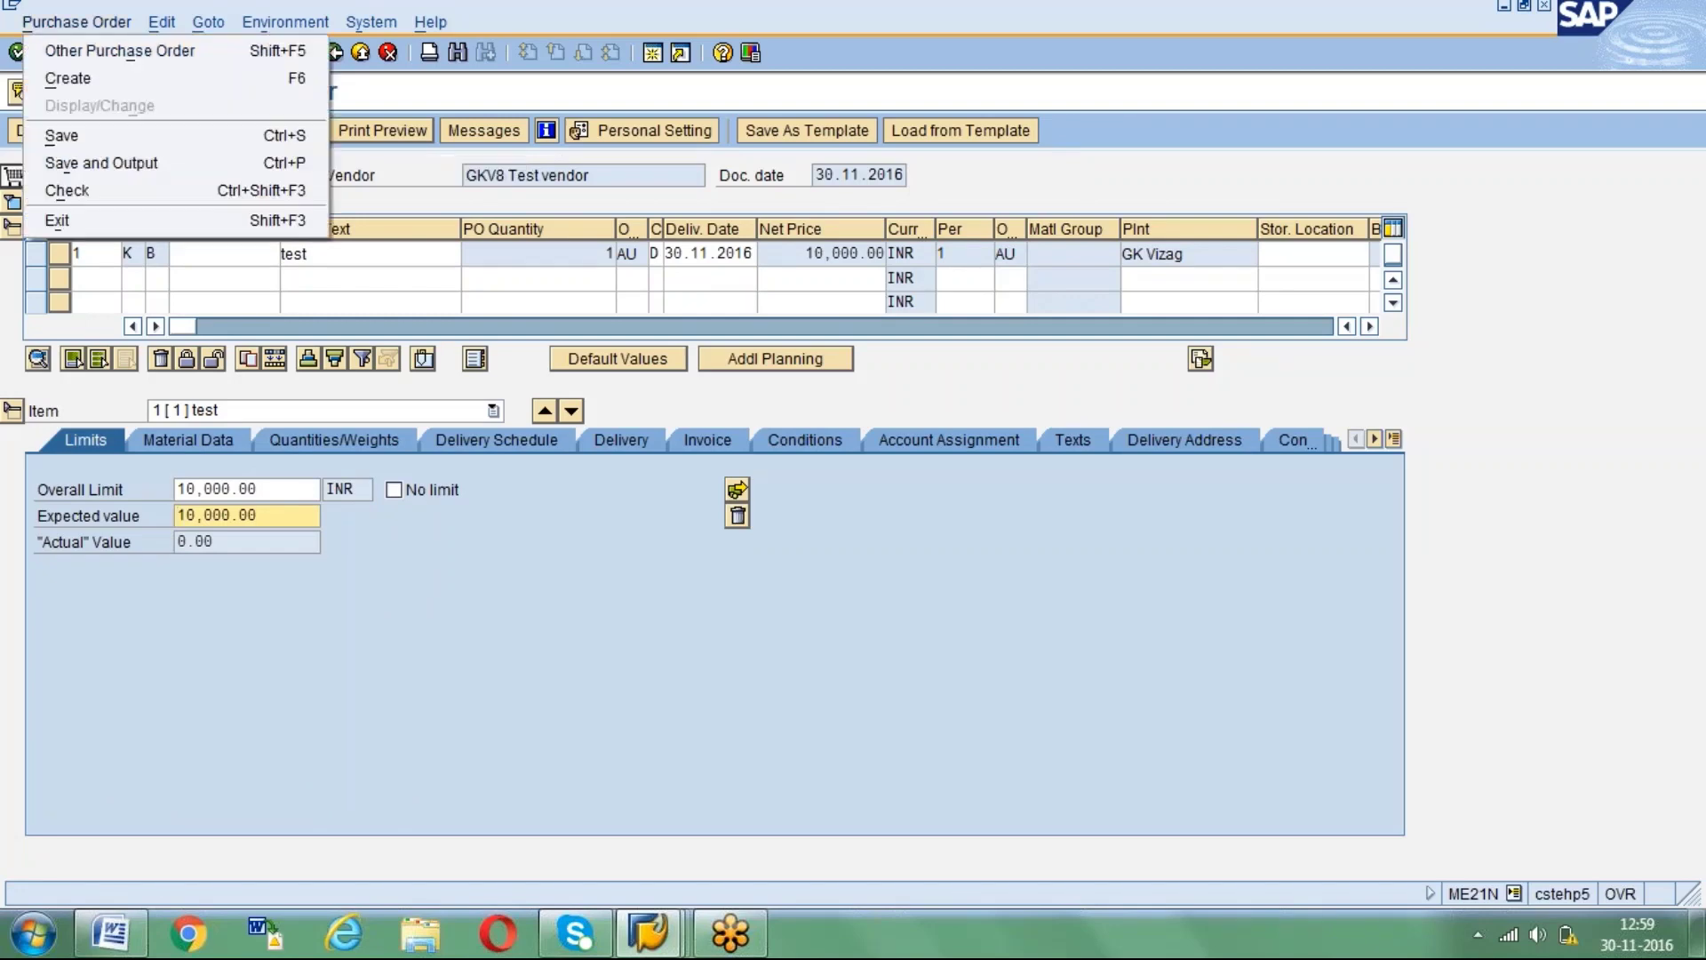
key("Escape")
key("alt+Tab")
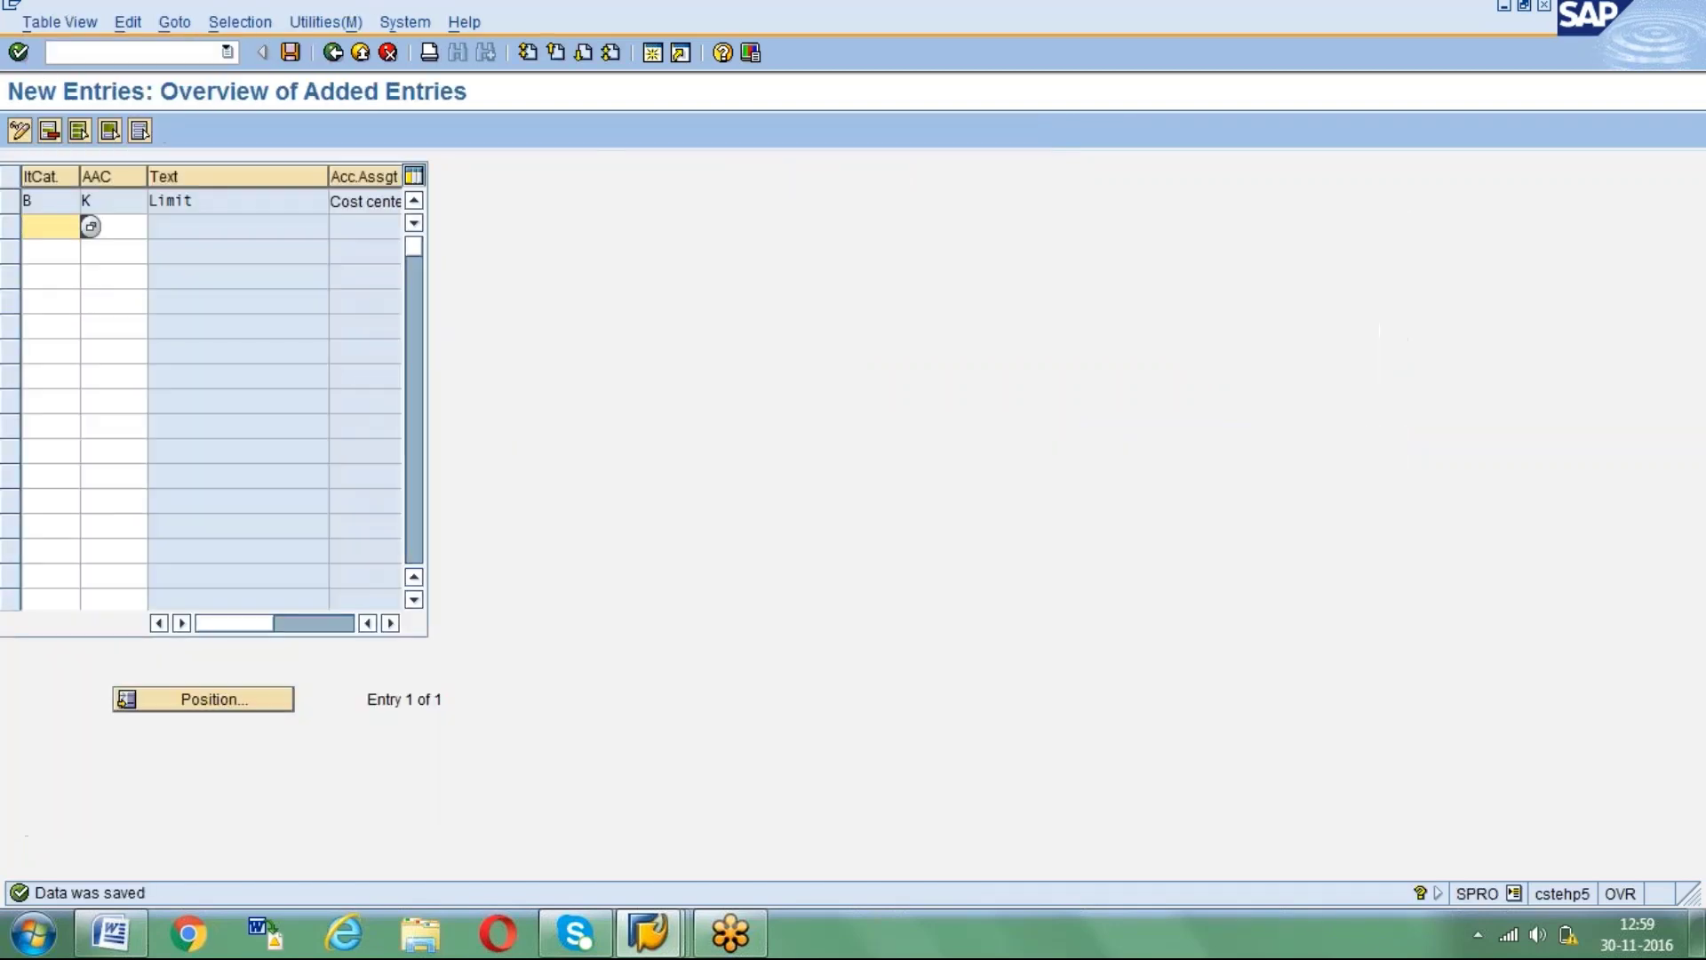
left_click(291, 52)
left_click(333, 52)
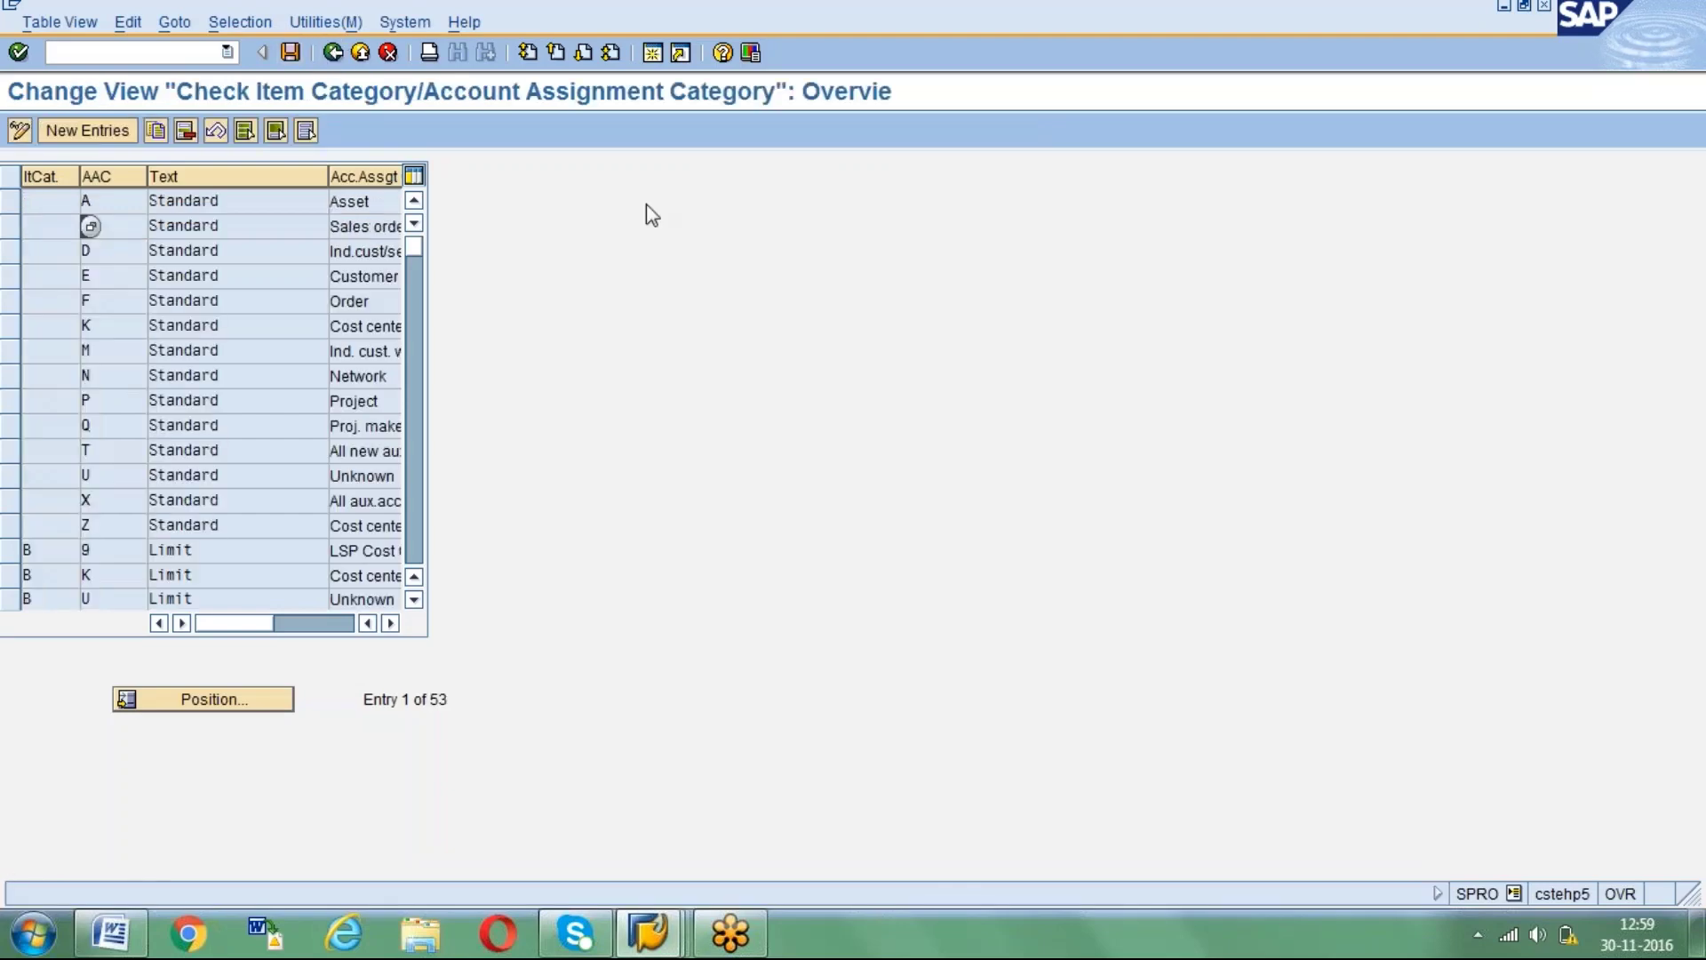
left_click(334, 55)
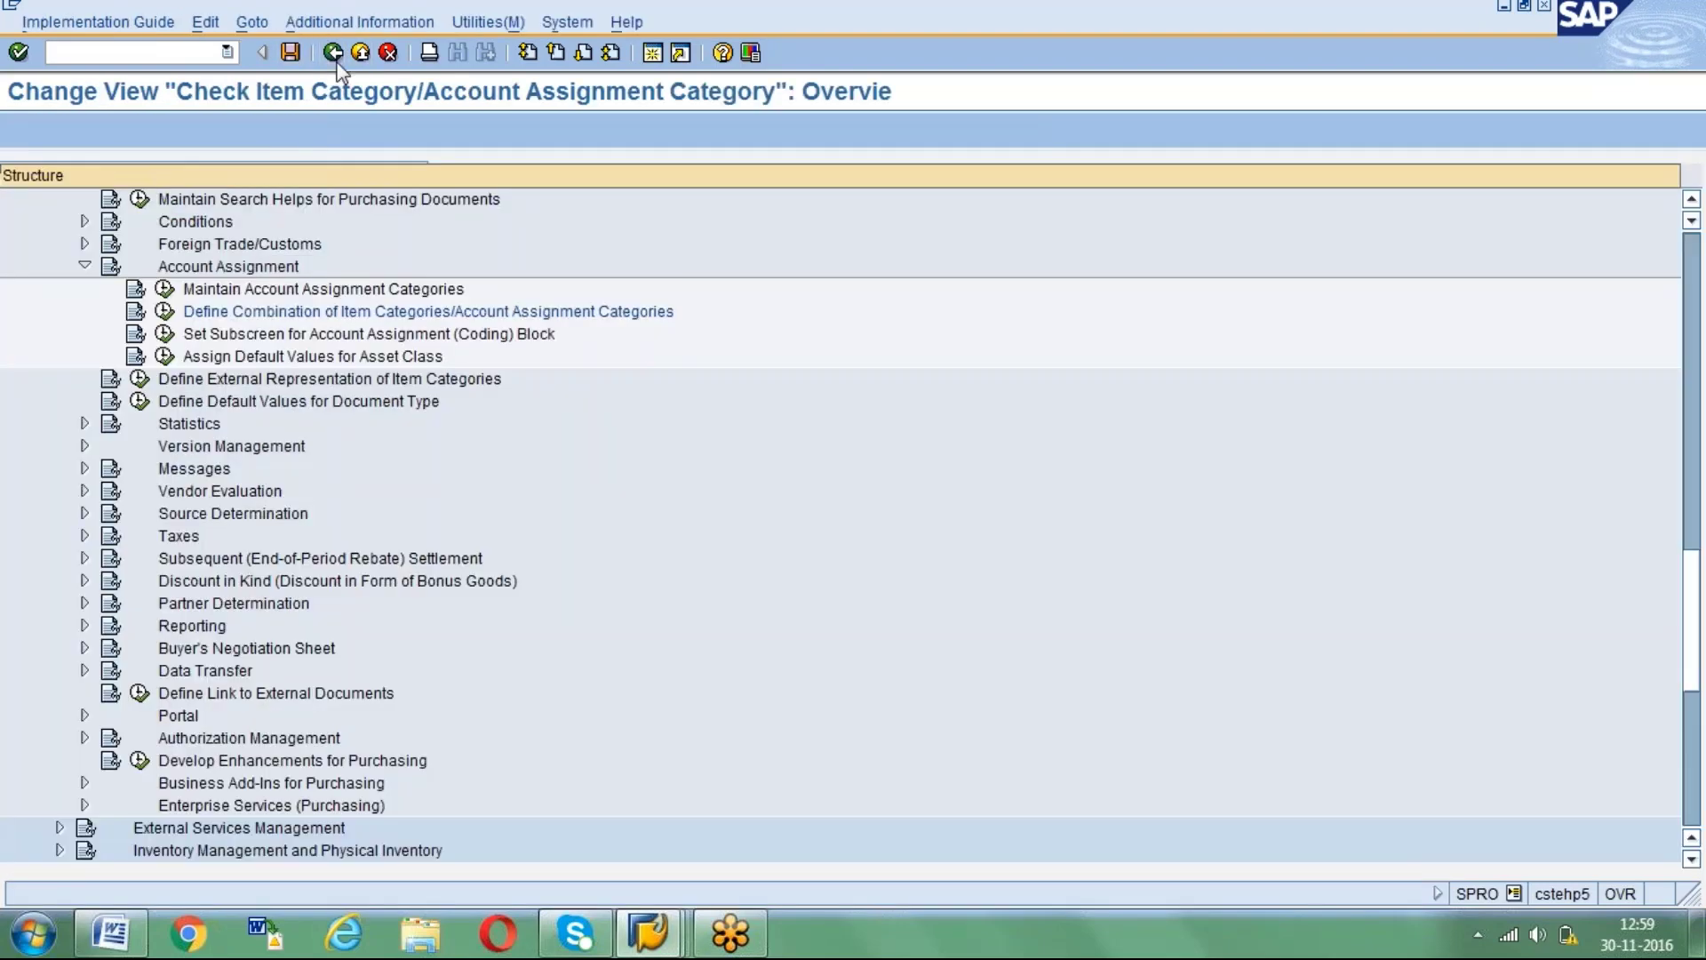
left_click(337, 336)
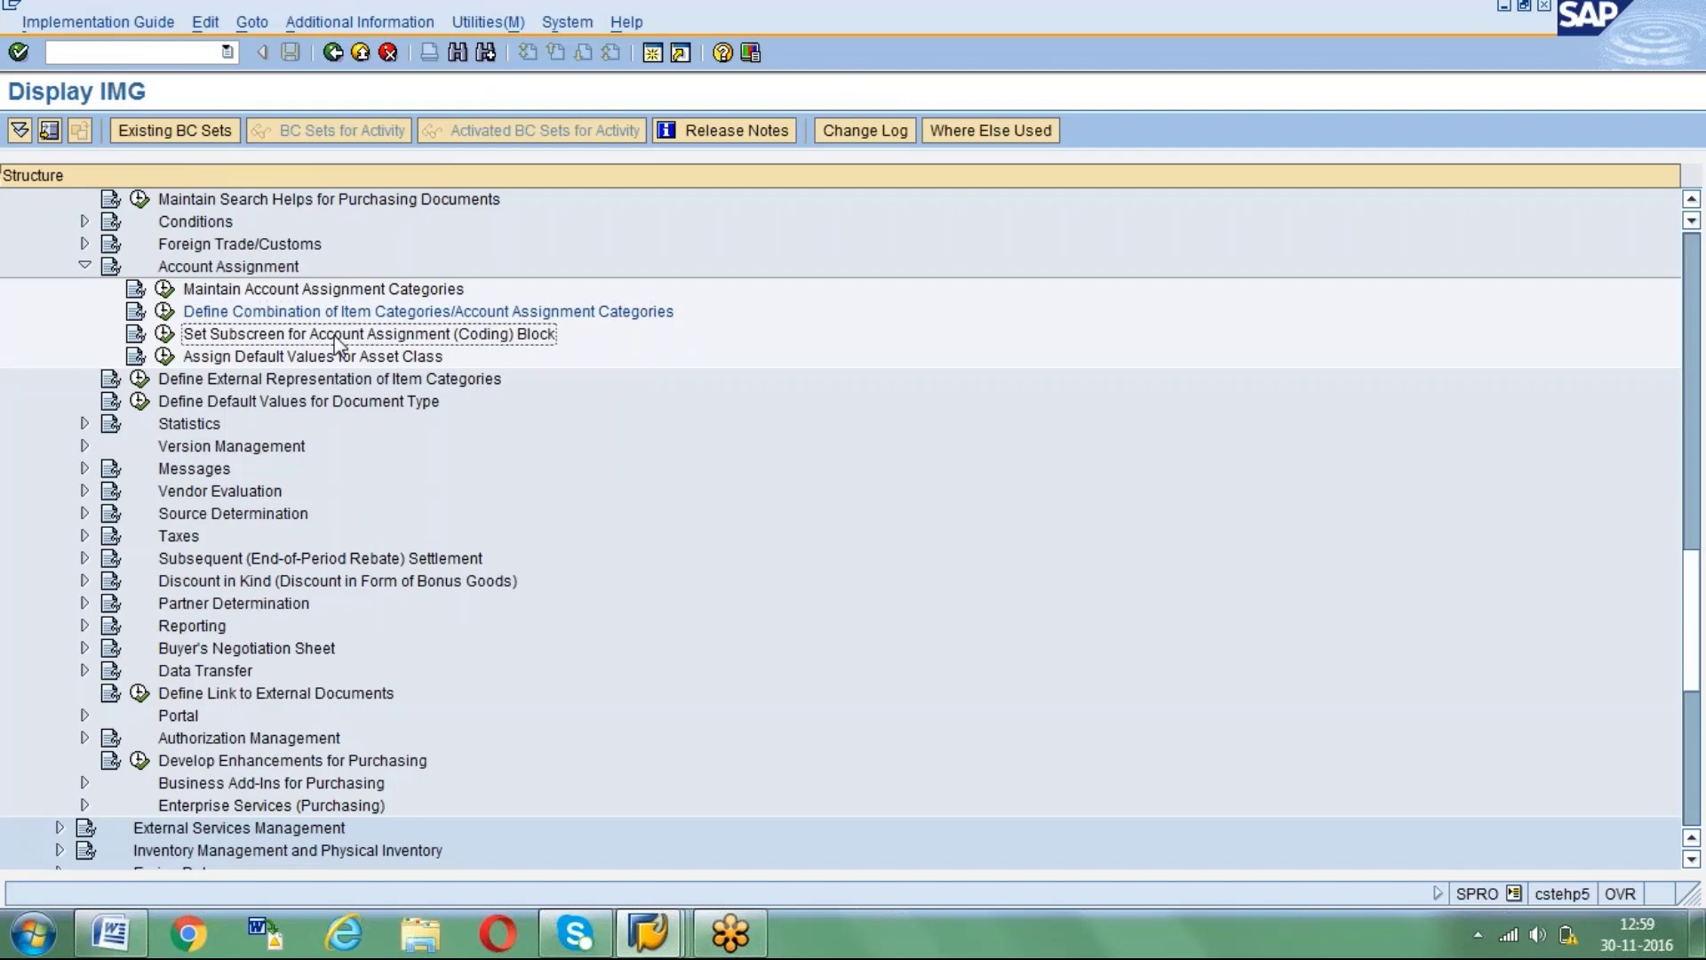